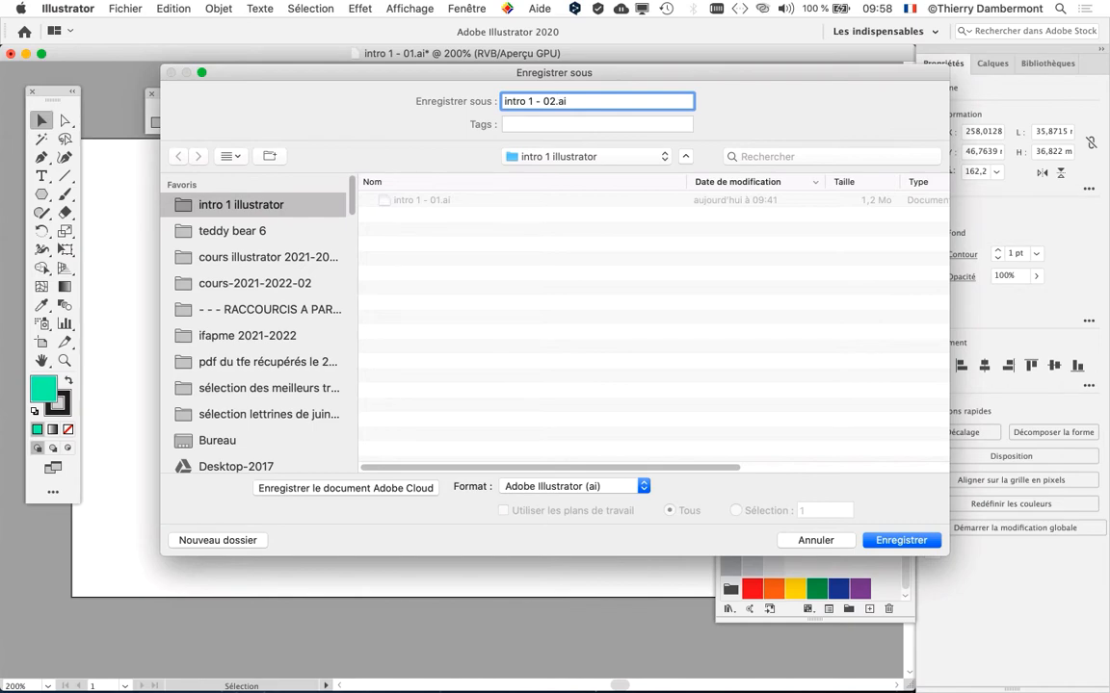
- Save the coloured shapes document as intro 1 - 02.ai with the default Illustrator options and close it
key("Return")
key("Return")
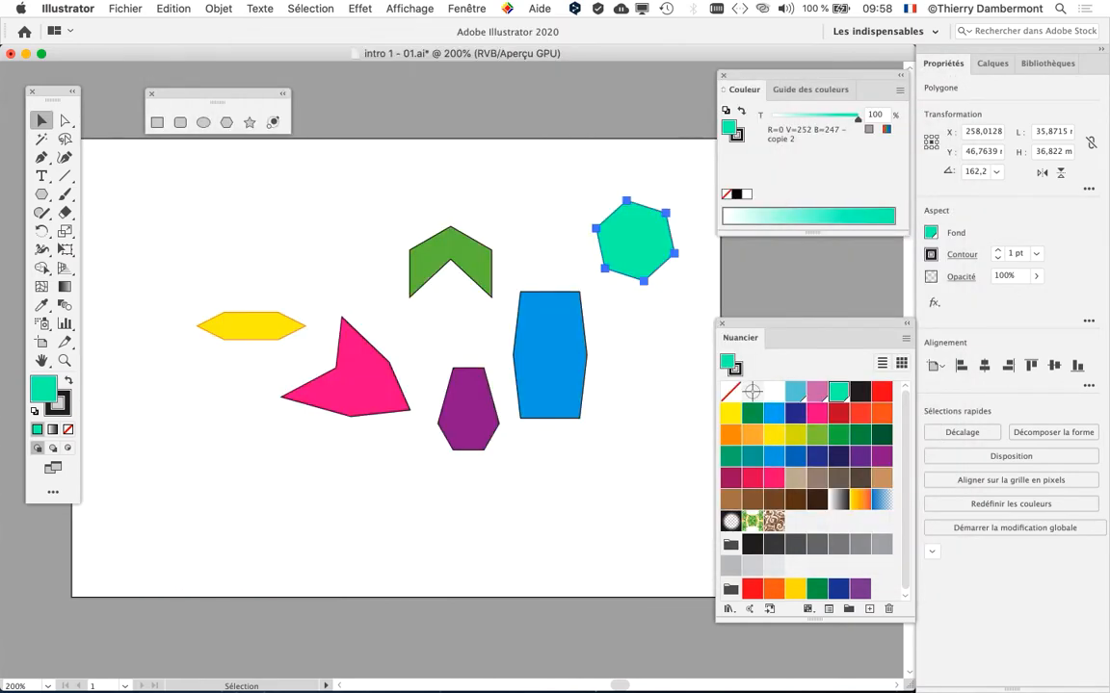
key("super+w")
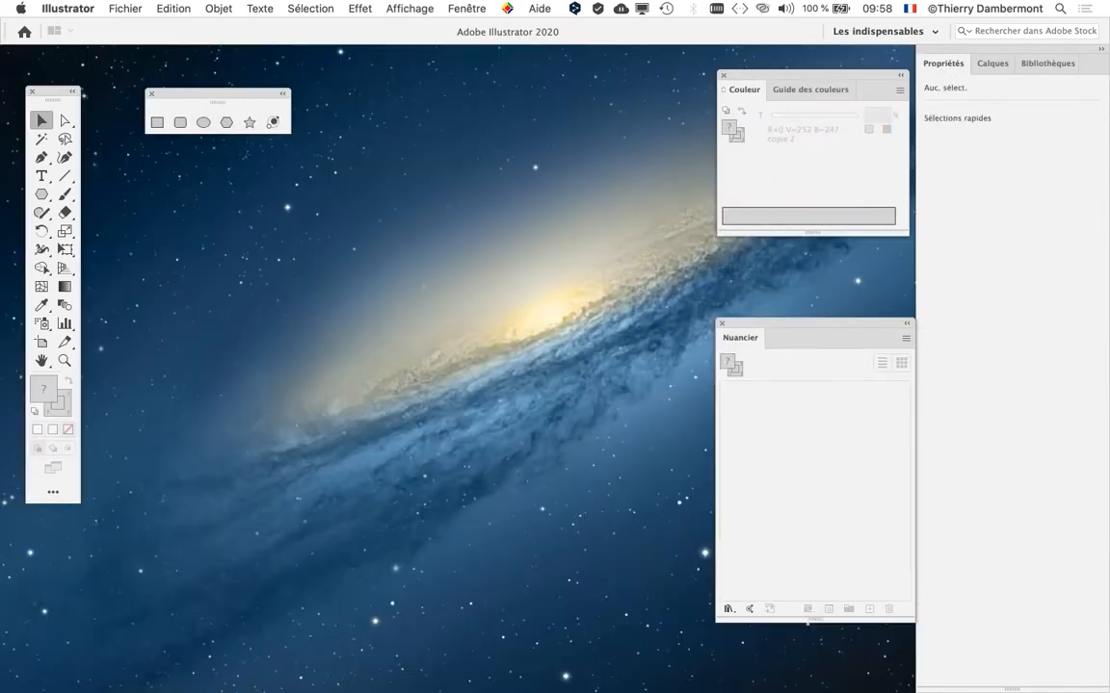
- Create a new print document in A4 portrait format, 210 x 297 mm, with the colour mode set to Couleur RVB
left_click(125, 9)
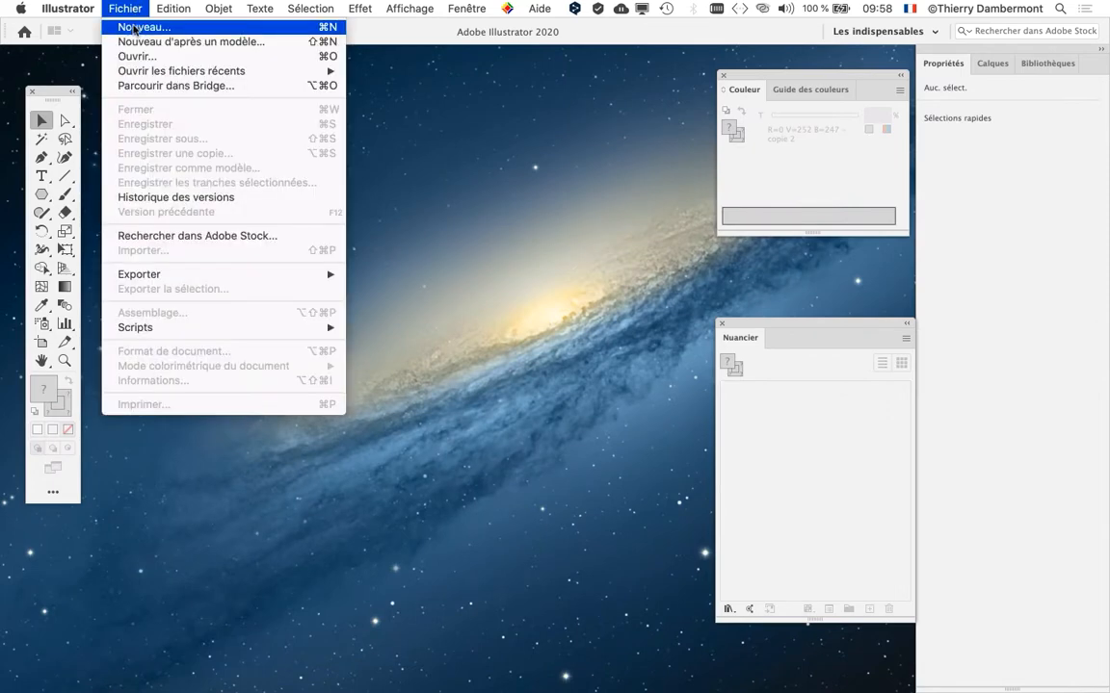
left_click(124, 25)
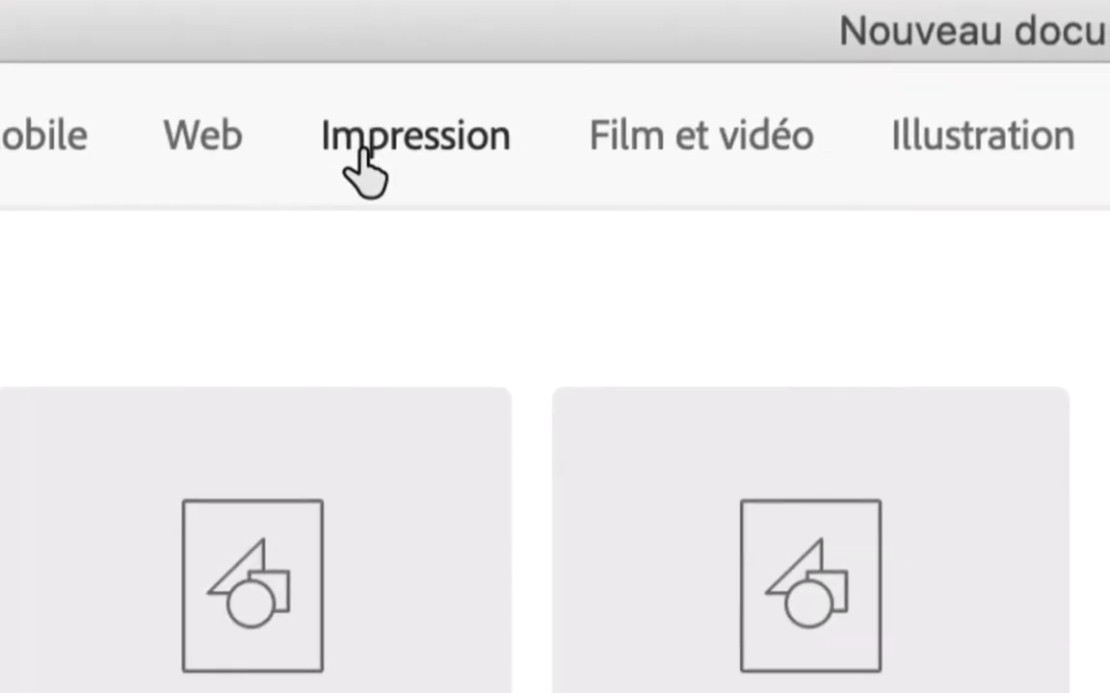
left_click(365, 155)
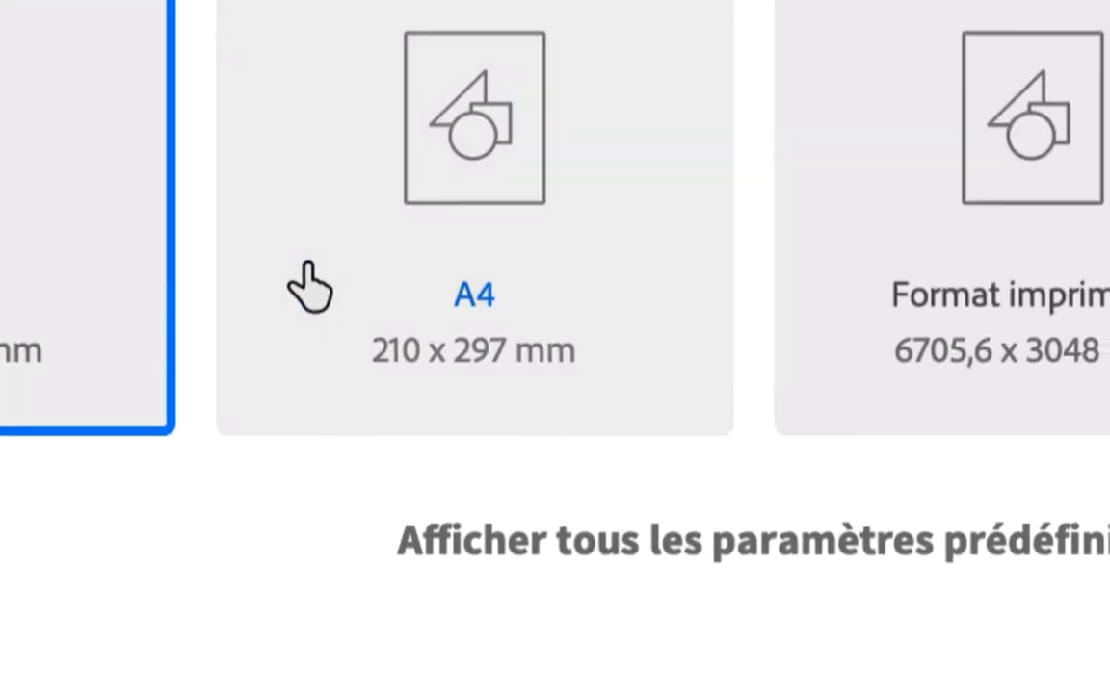
left_click(307, 287)
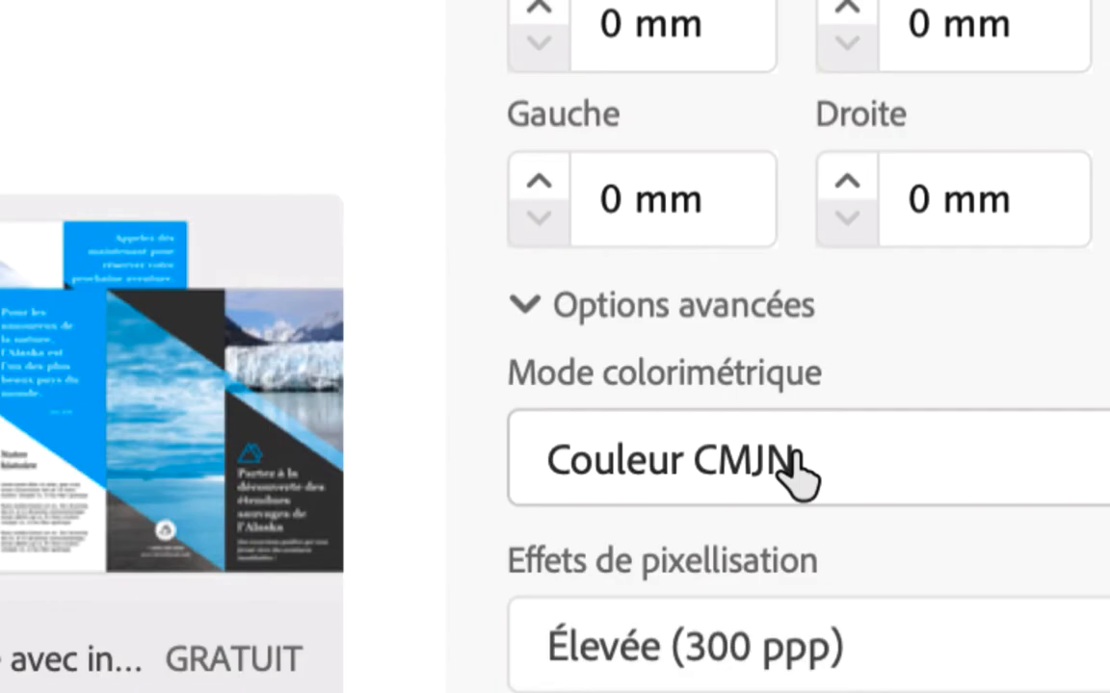
left_click(799, 472)
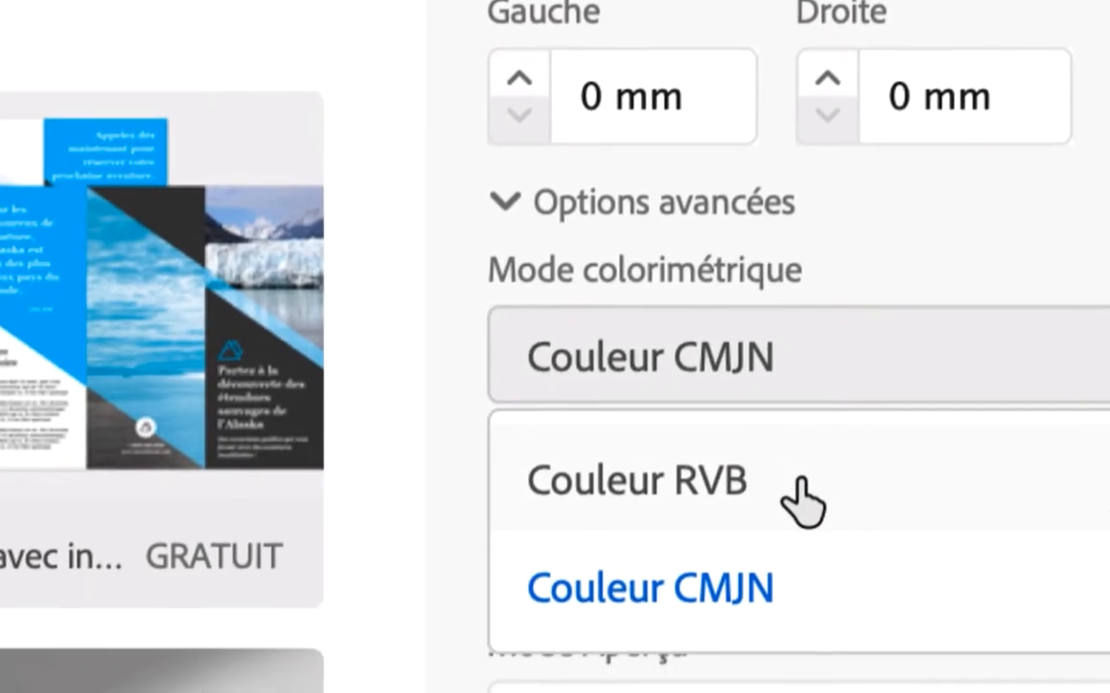
left_click(814, 597)
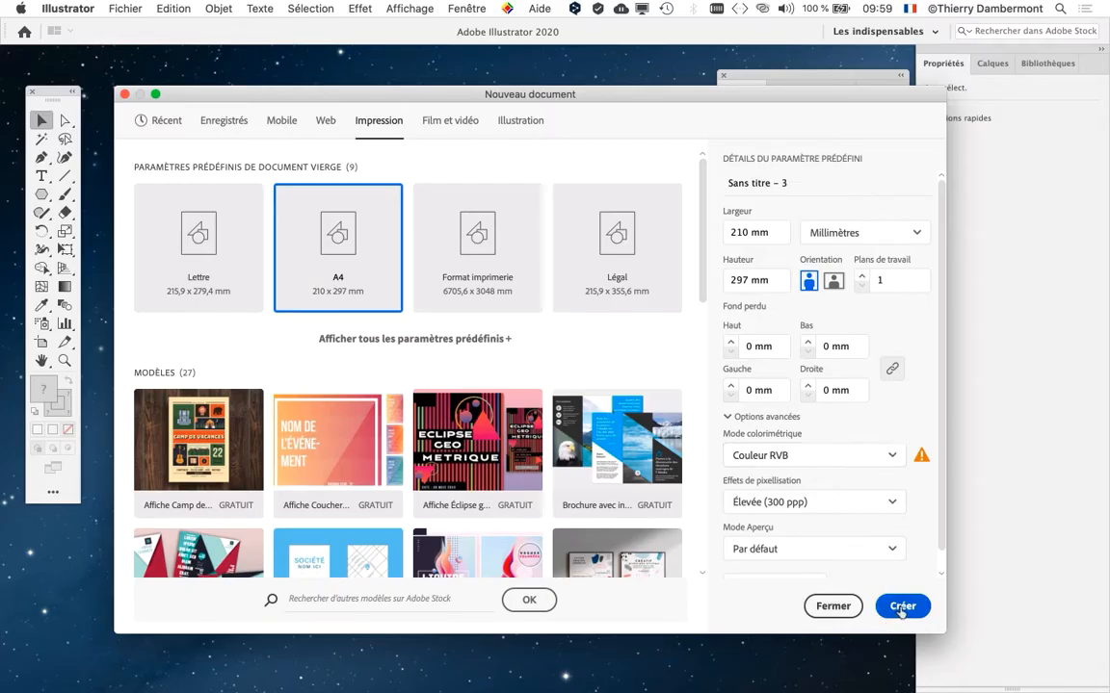
left_click(902, 606)
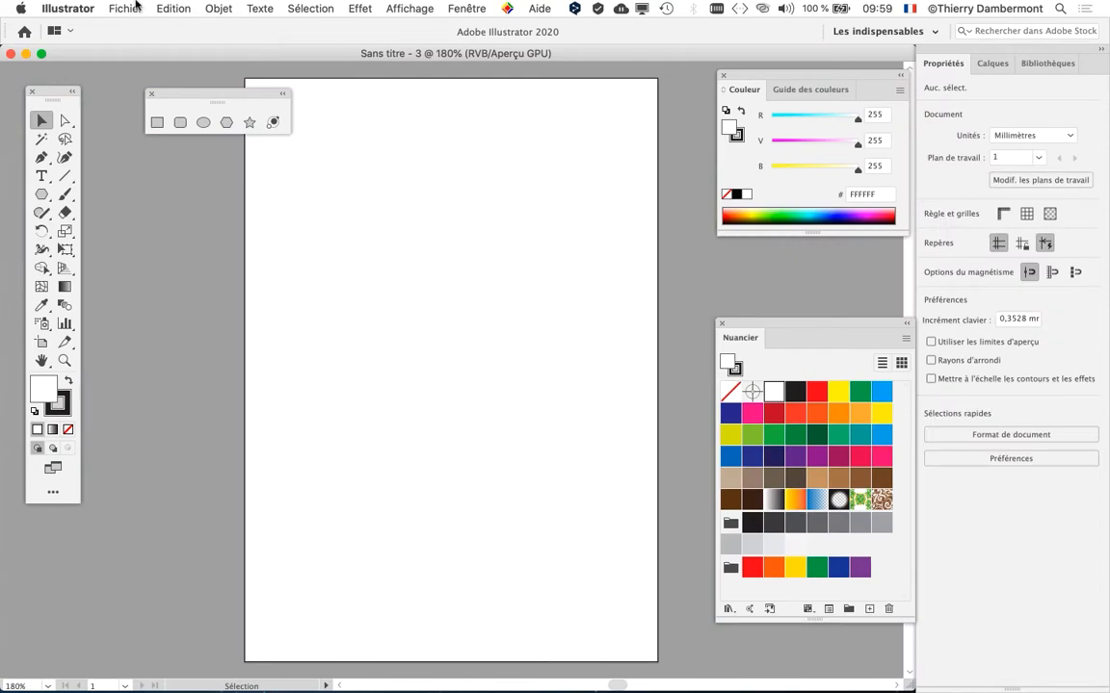
- Check the new document's colour mode setting and keep Couleurs RVB selected
left_click(127, 8)
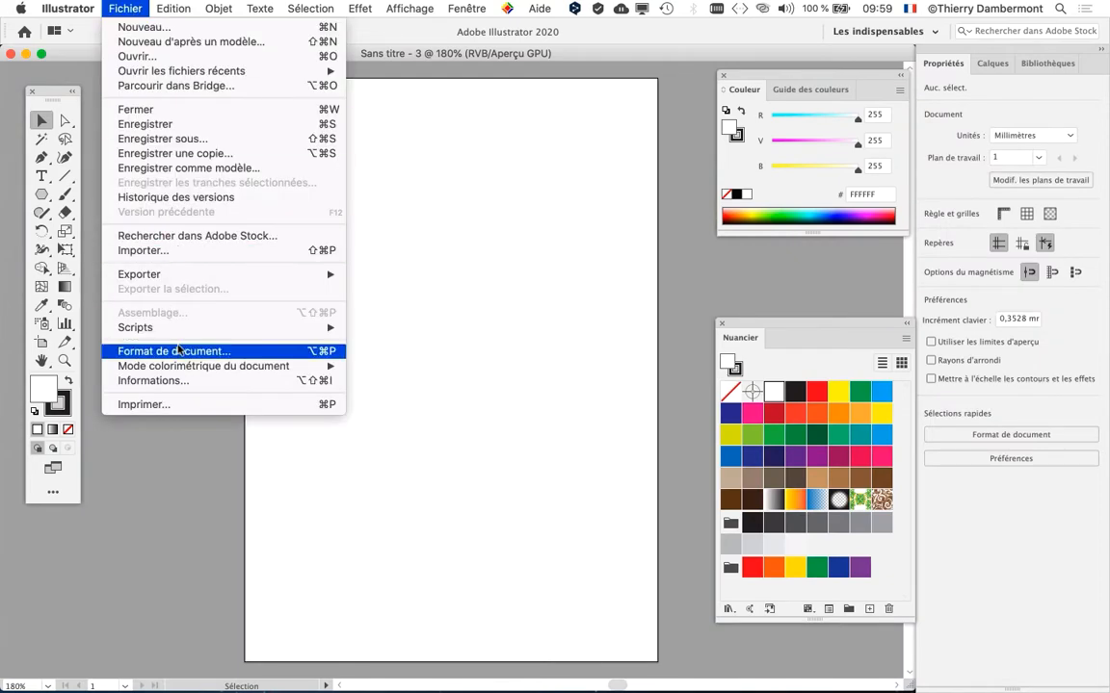
mouse_move(179, 366)
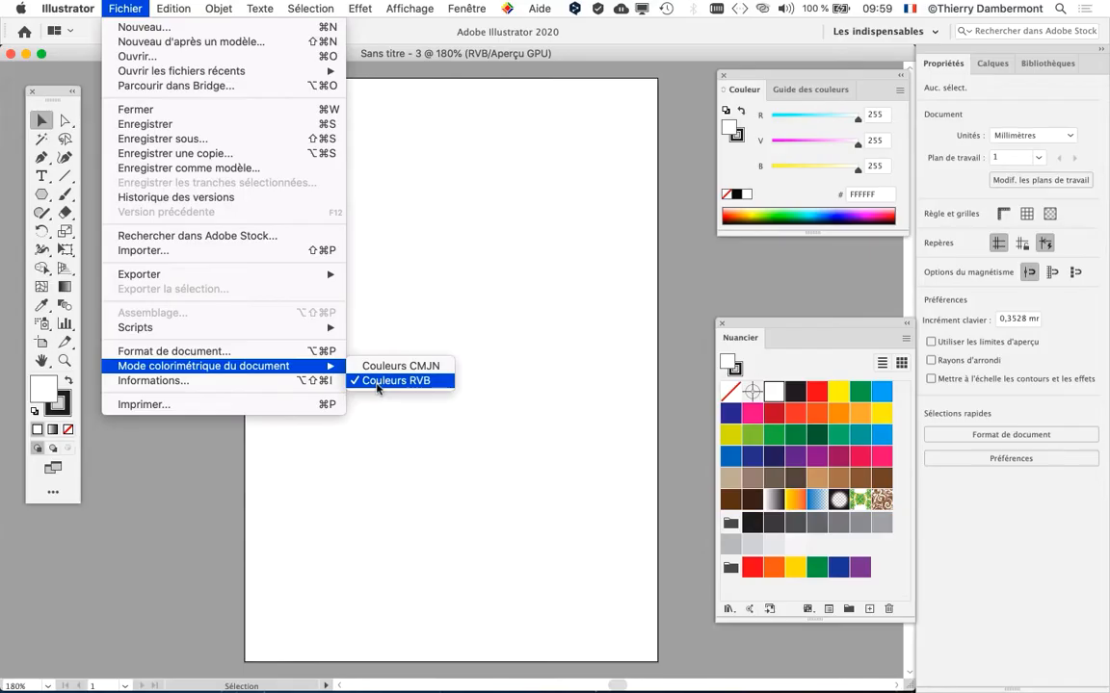
left_click(377, 383)
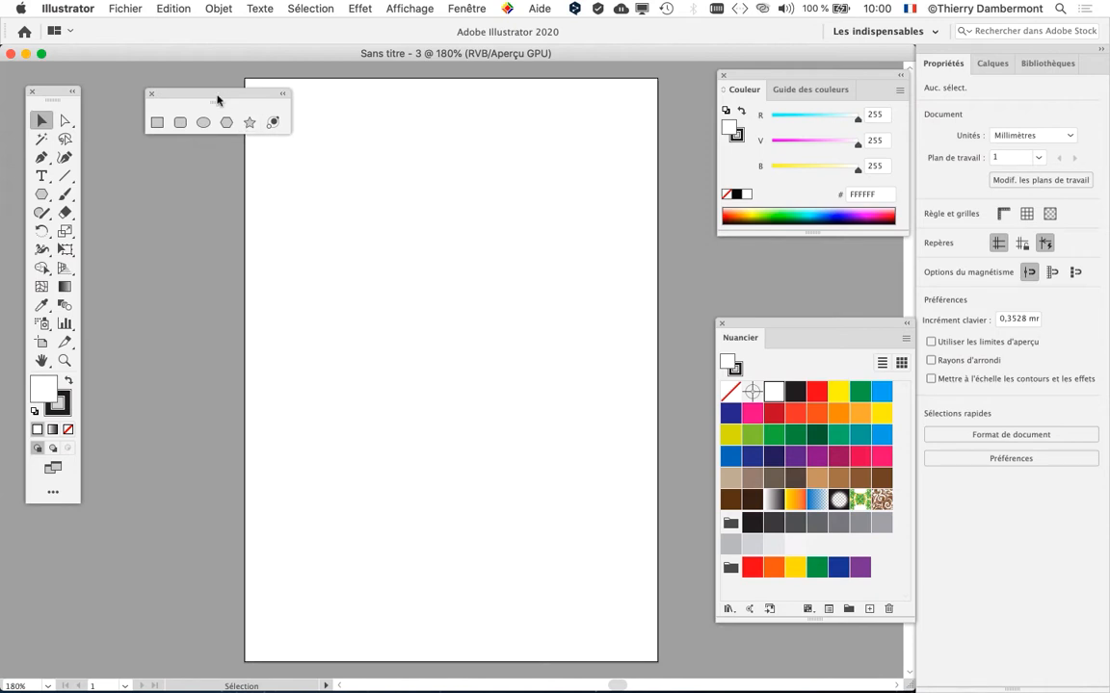
- Close the floating panel of shape tools to clear the workspace
left_click_drag(182, 97, 163, 122)
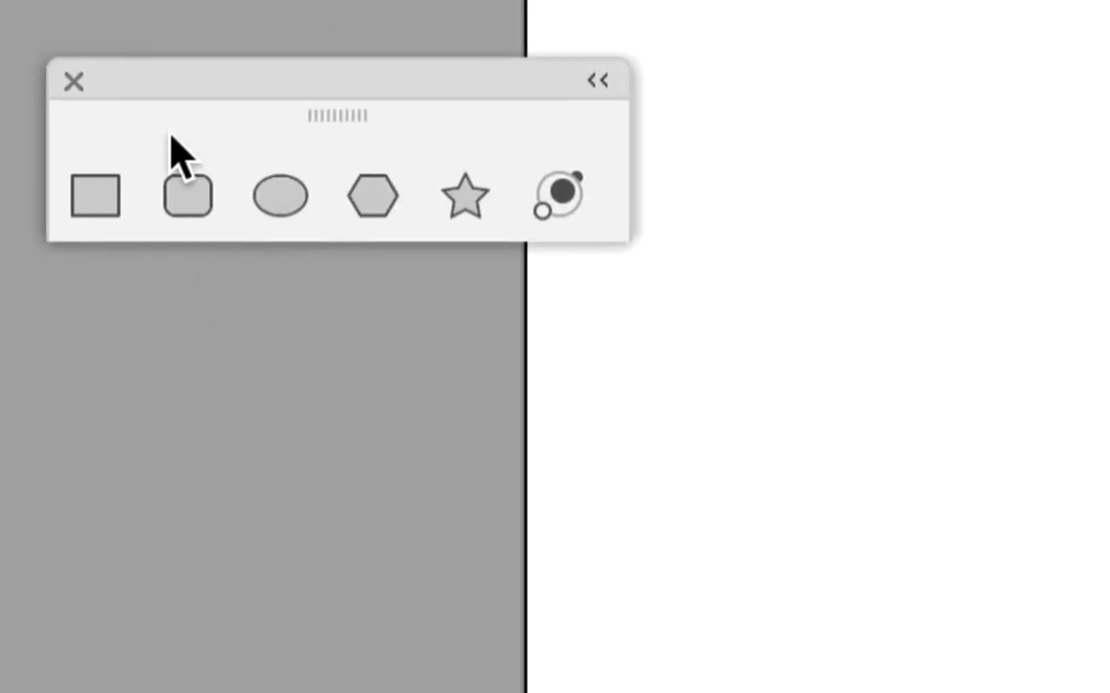
left_click(466, 195)
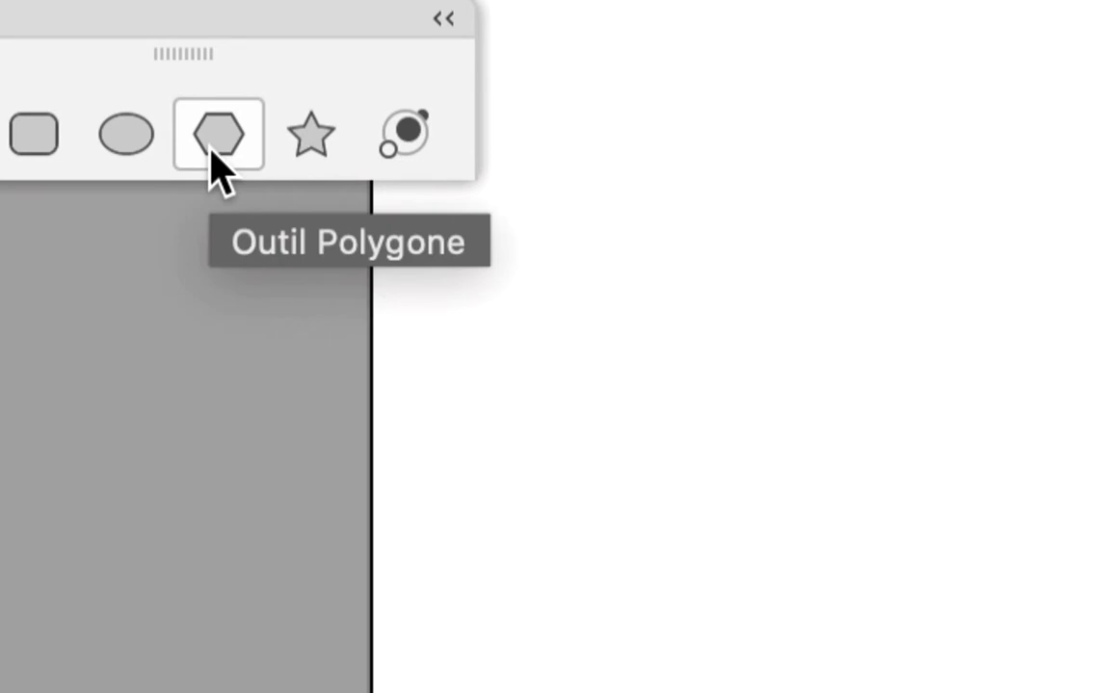
left_click(147, 118)
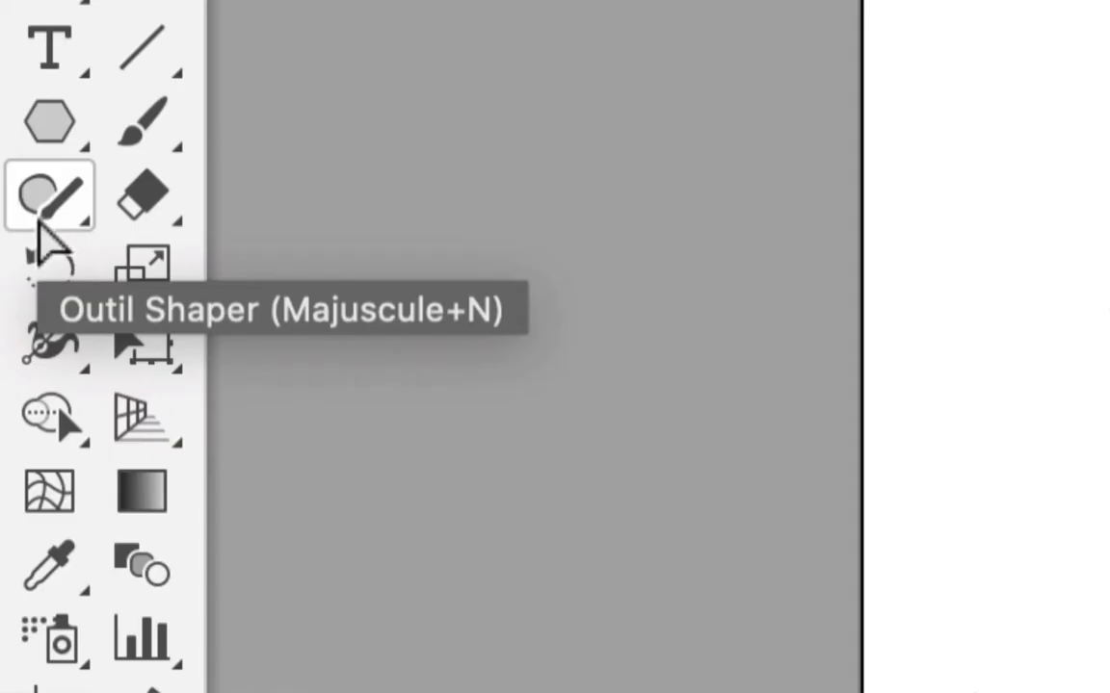
- Draw a continuous freehand giraffe outline with the Pencil tool, about 114 mm wide and 219 mm high, in the middle of the artboard
left_click(40, 223)
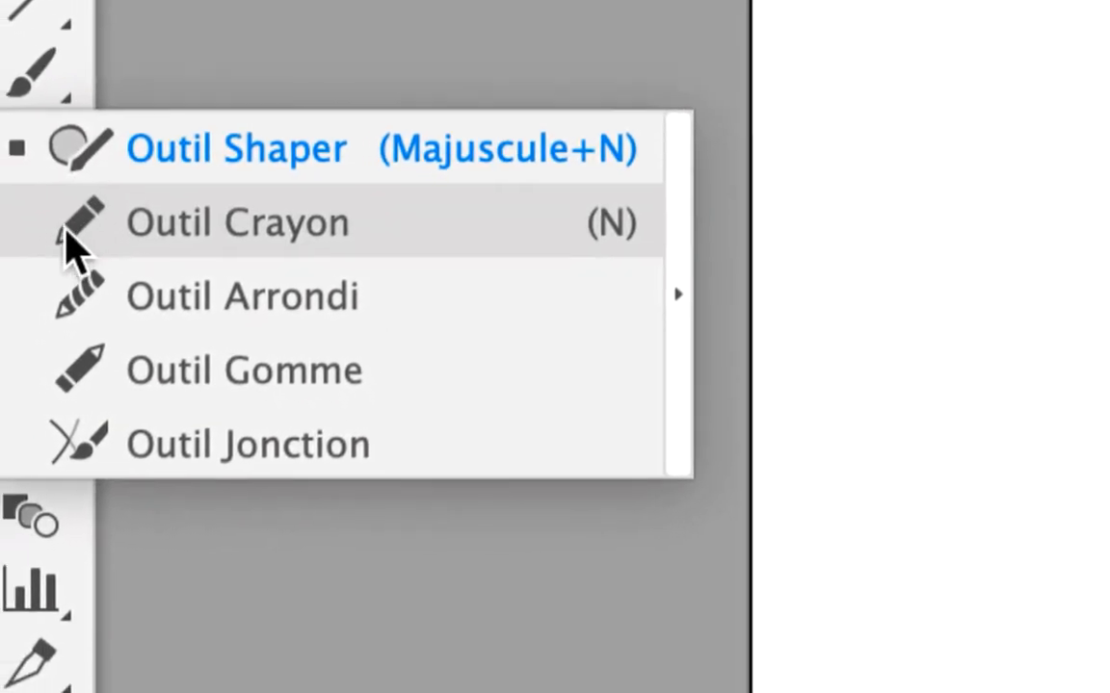
left_click(72, 245)
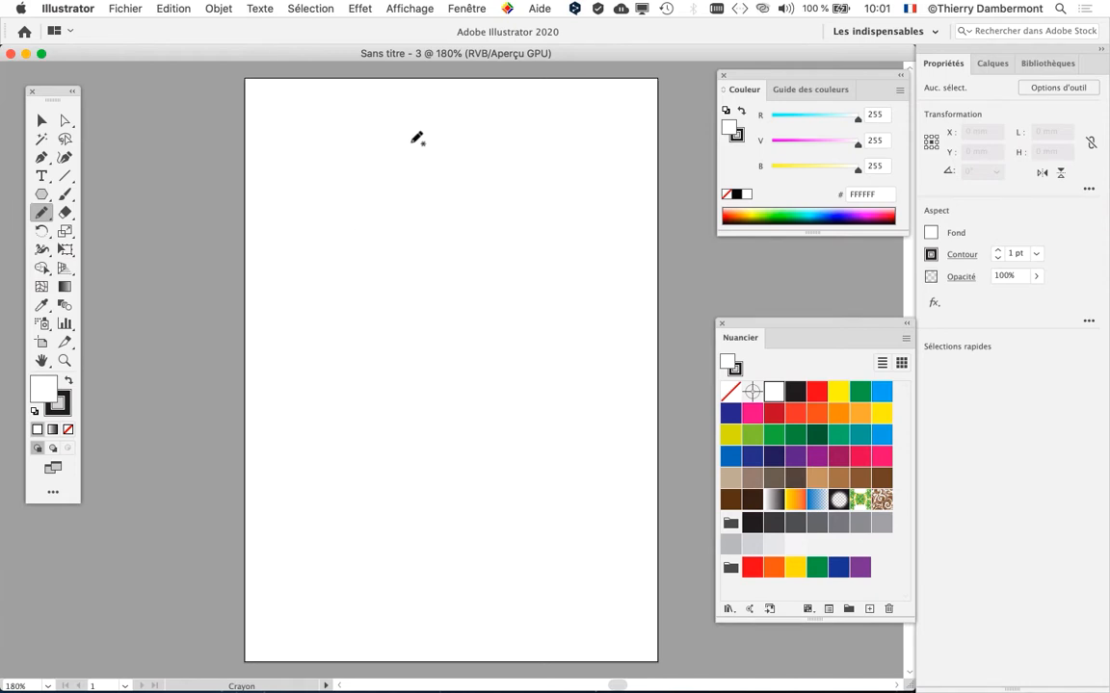
mouse_move(406, 143)
left_mouse_down()
mouse_move(391, 156)
mouse_move(429, 169)
mouse_move(433, 293)
mouse_move(372, 551)
mouse_move(398, 536)
mouse_move(429, 419)
mouse_move(436, 533)
mouse_move(422, 555)
mouse_move(441, 557)
mouse_move(453, 414)
left_mouse_up()
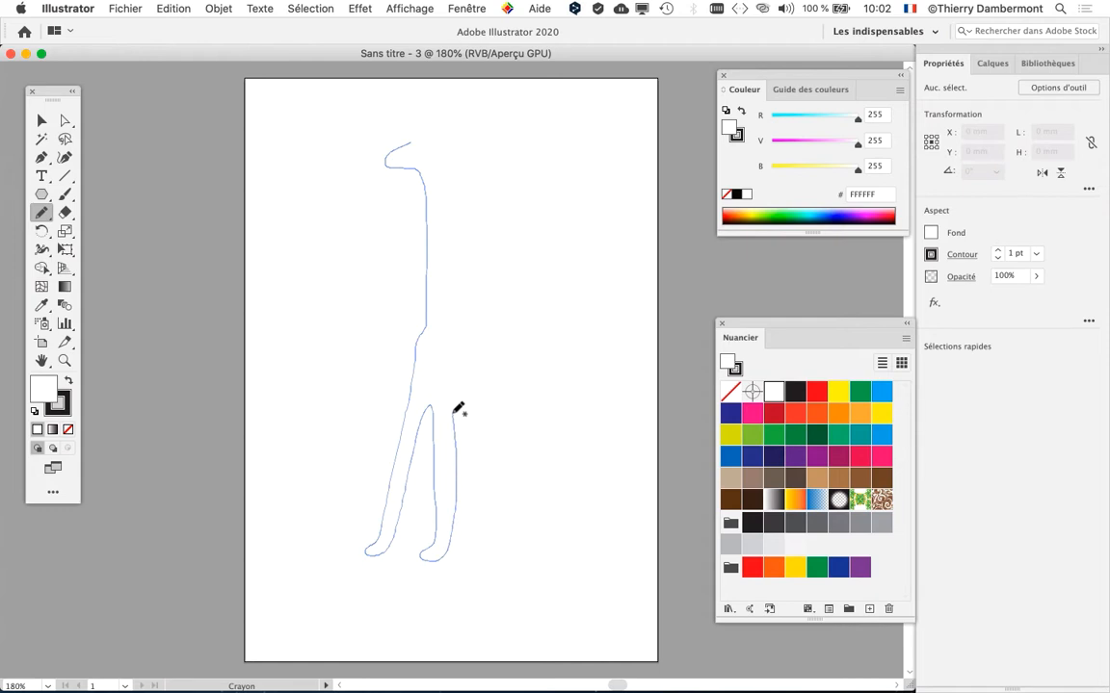
mouse_move(453, 414)
left_mouse_down()
mouse_move(500, 415)
mouse_move(525, 543)
mouse_move(513, 563)
mouse_move(537, 548)
mouse_move(520, 427)
mouse_move(574, 537)
mouse_move(566, 558)
mouse_move(589, 554)
mouse_move(553, 419)
mouse_move(556, 348)
mouse_move(582, 309)
mouse_move(546, 336)
mouse_move(455, 314)
mouse_move(418, 133)
left_mouse_up()
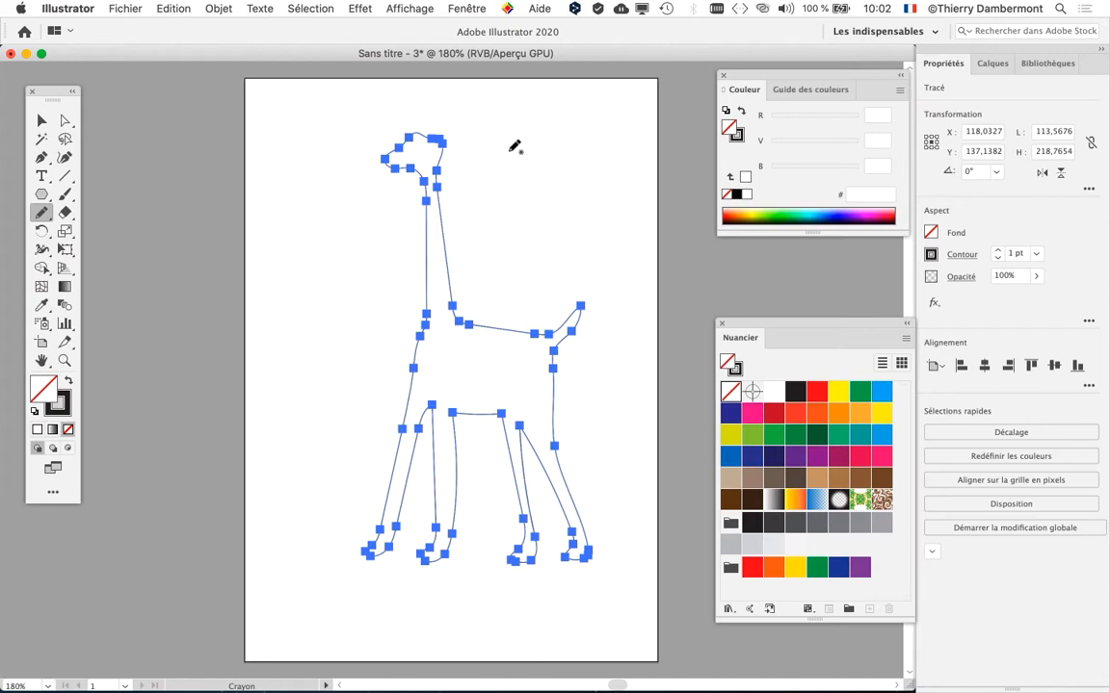
- Save the giraffe drawing as girafe - 01.ai in the intro 1 illustrator folder with the default Illustrator 2020 options
left_click(122, 10)
left_click(154, 138)
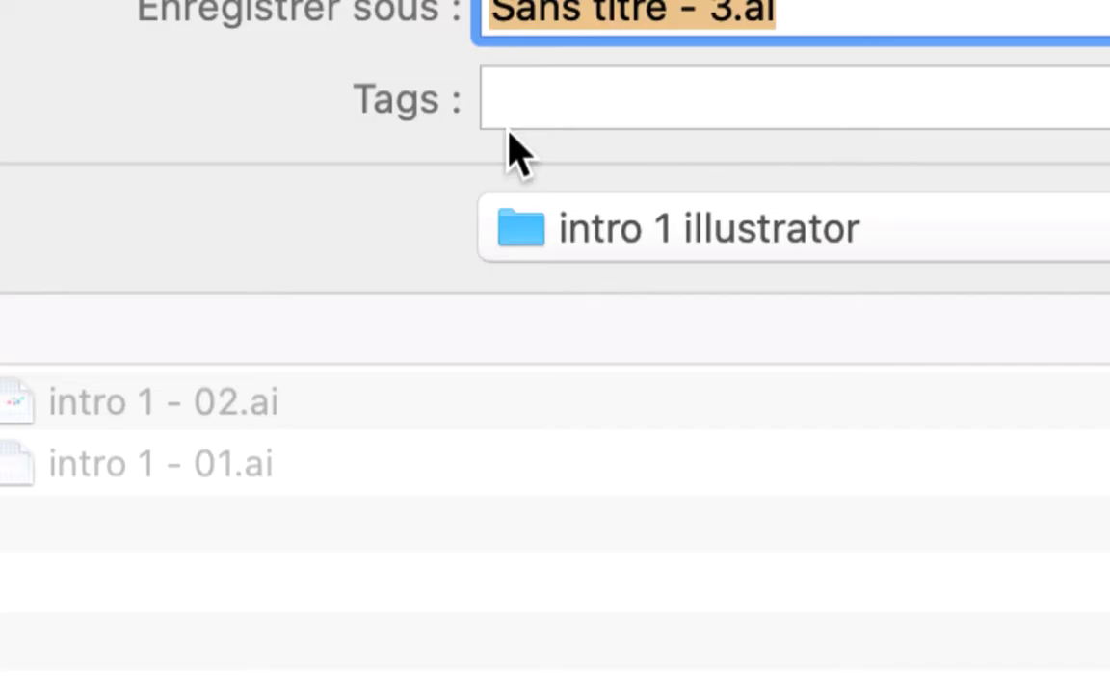
left_click(567, 41)
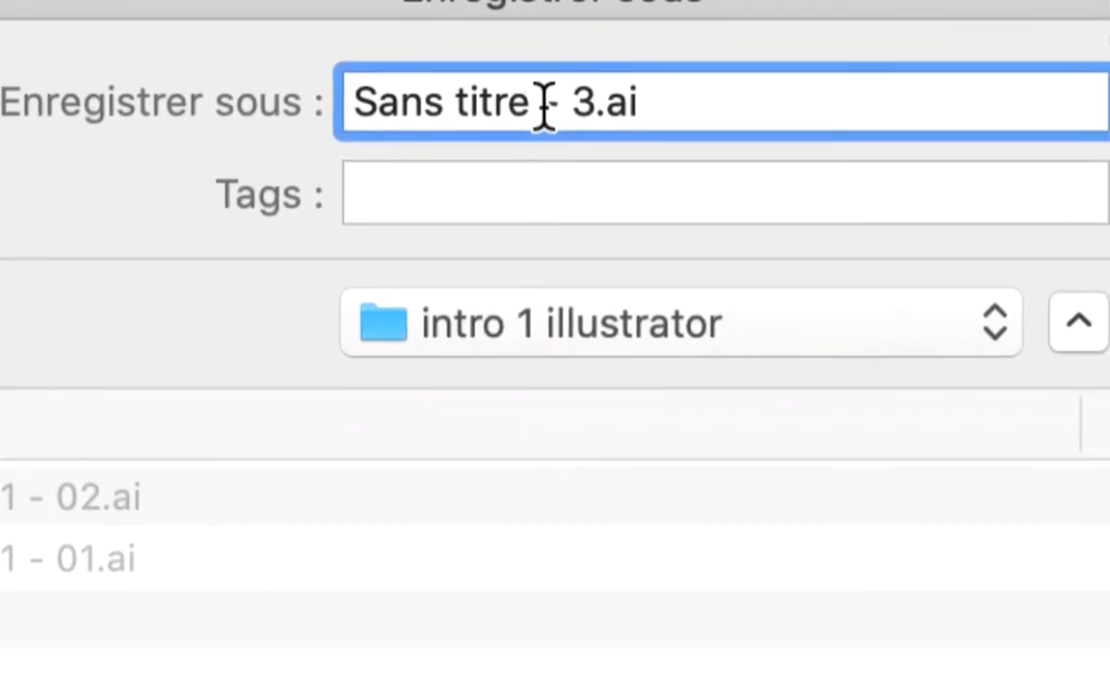
left_click_drag(552, 103, 319, 76)
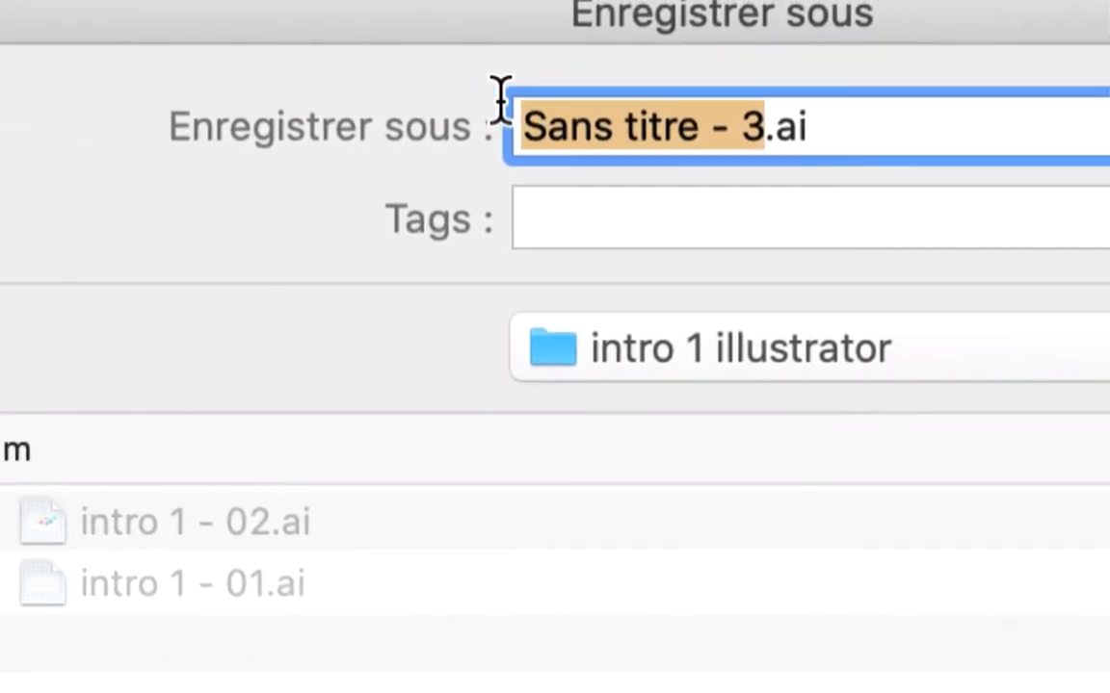
type("gire")
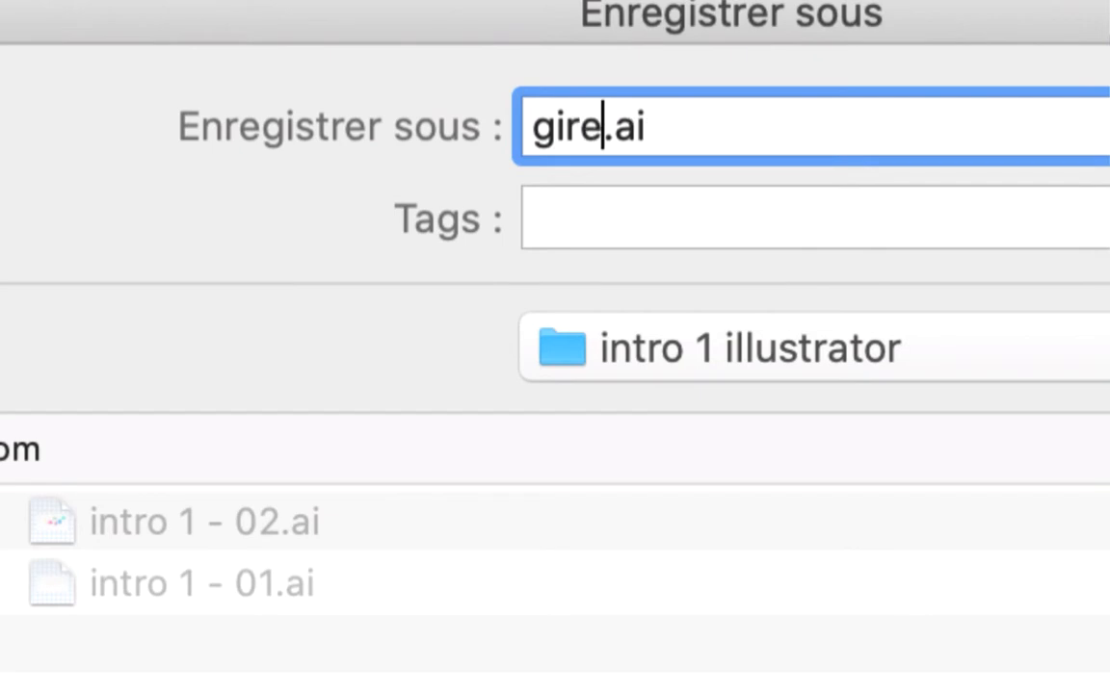
key("BackSpace")
type("afe ")
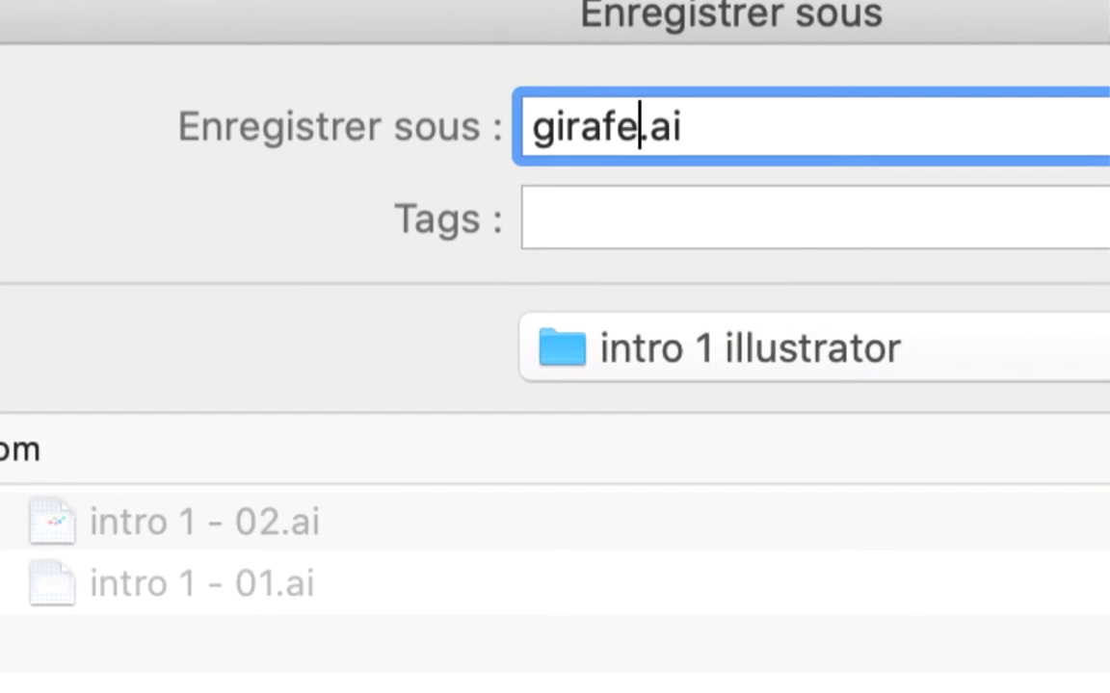
type("- 01")
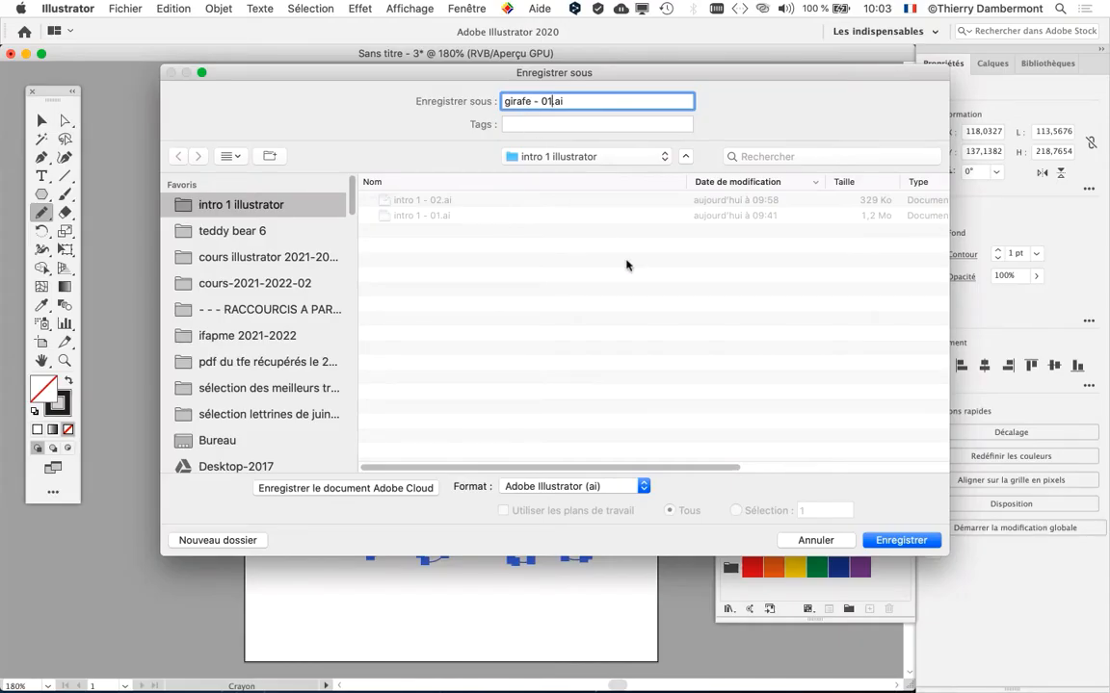
left_click(896, 539)
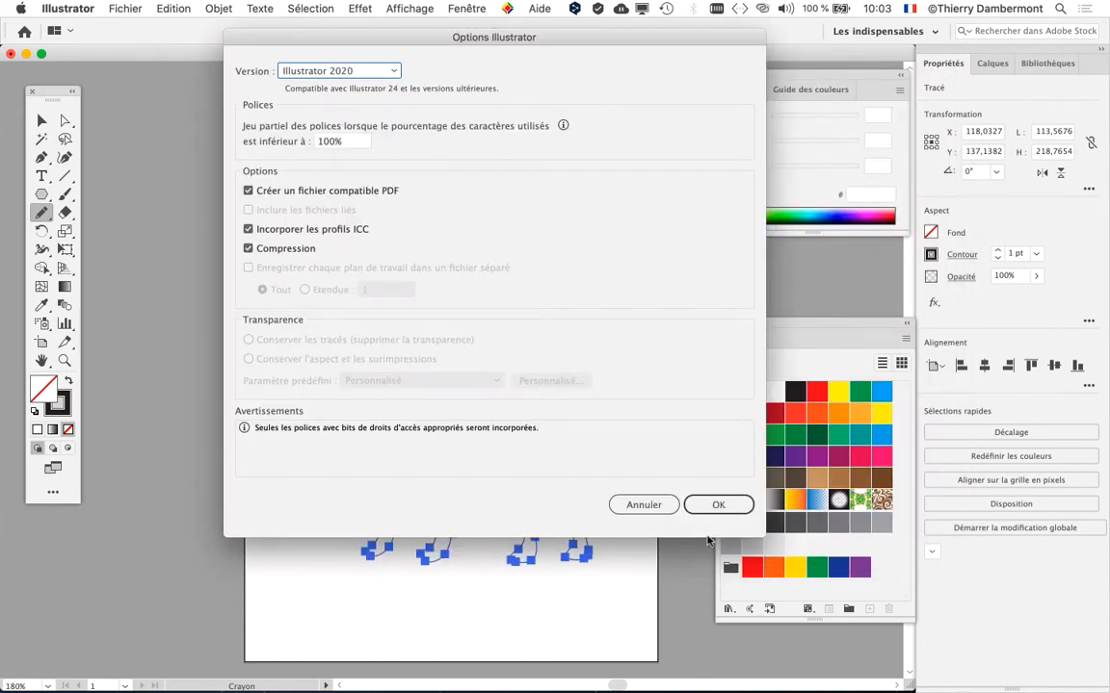
left_click(717, 505)
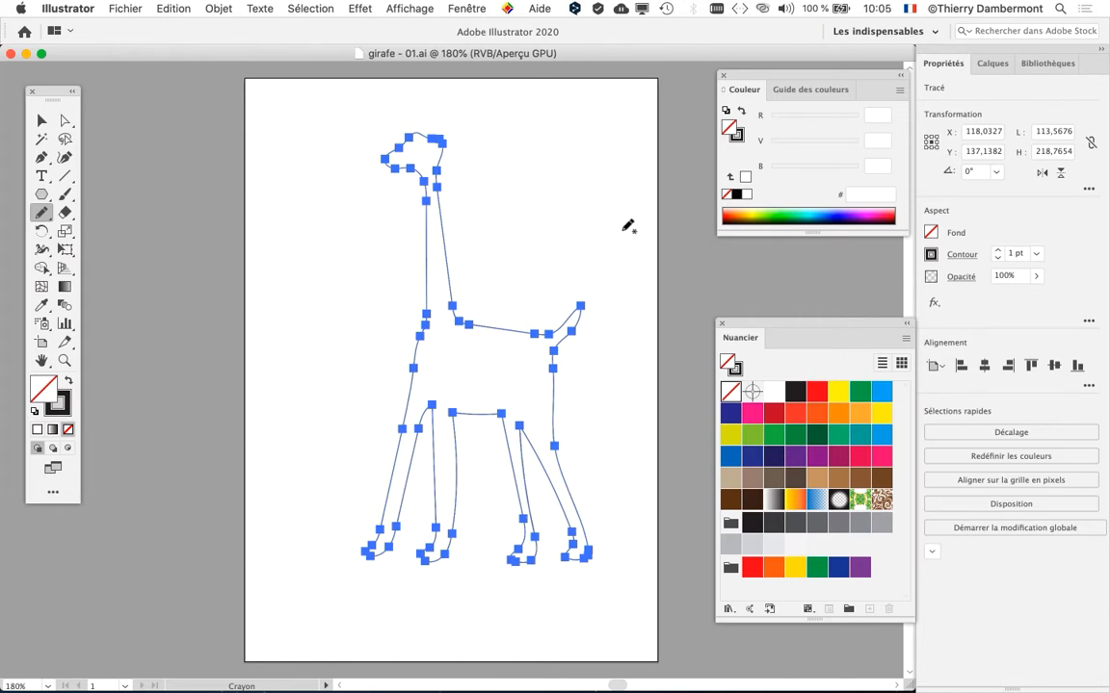
- Switch to Firefox and examine the image results for "wacom tablet", comparing the graphics tablet models and their prices
key("super+Tab")
left_click(159, 187)
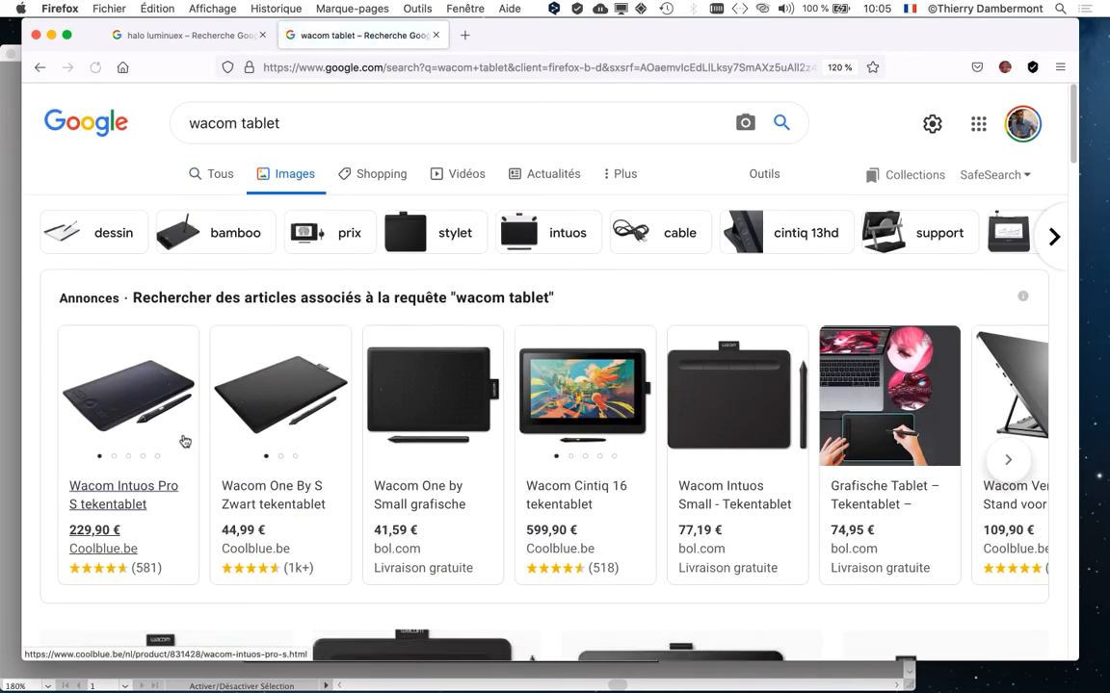
mouse_move(140, 437)
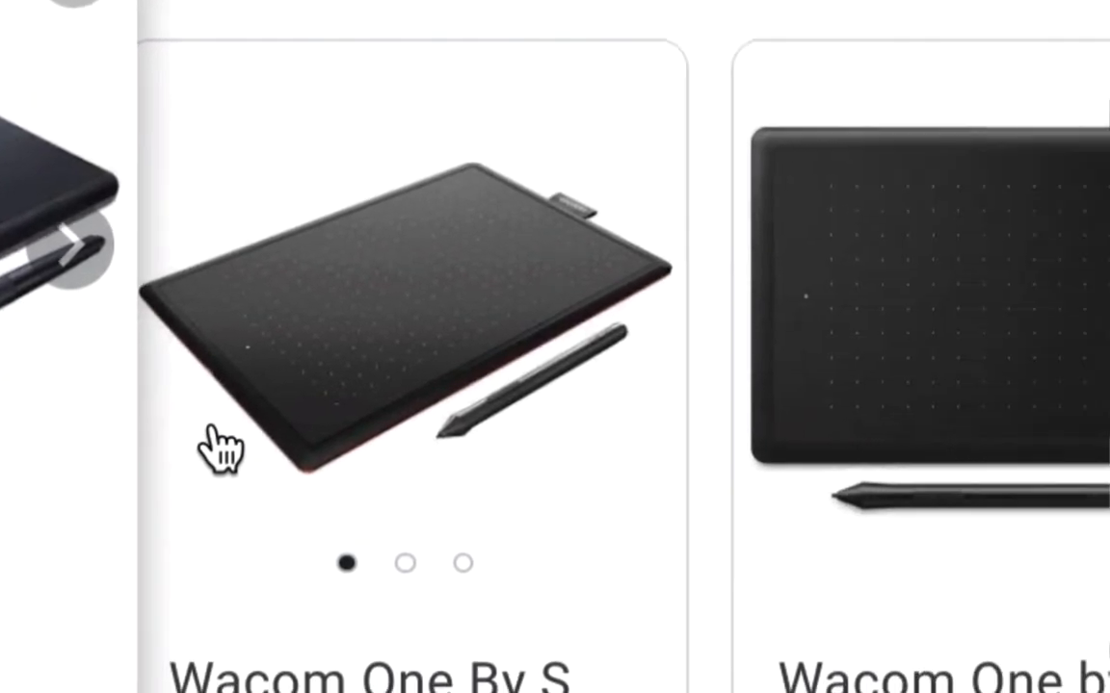
mouse_move(481, 504)
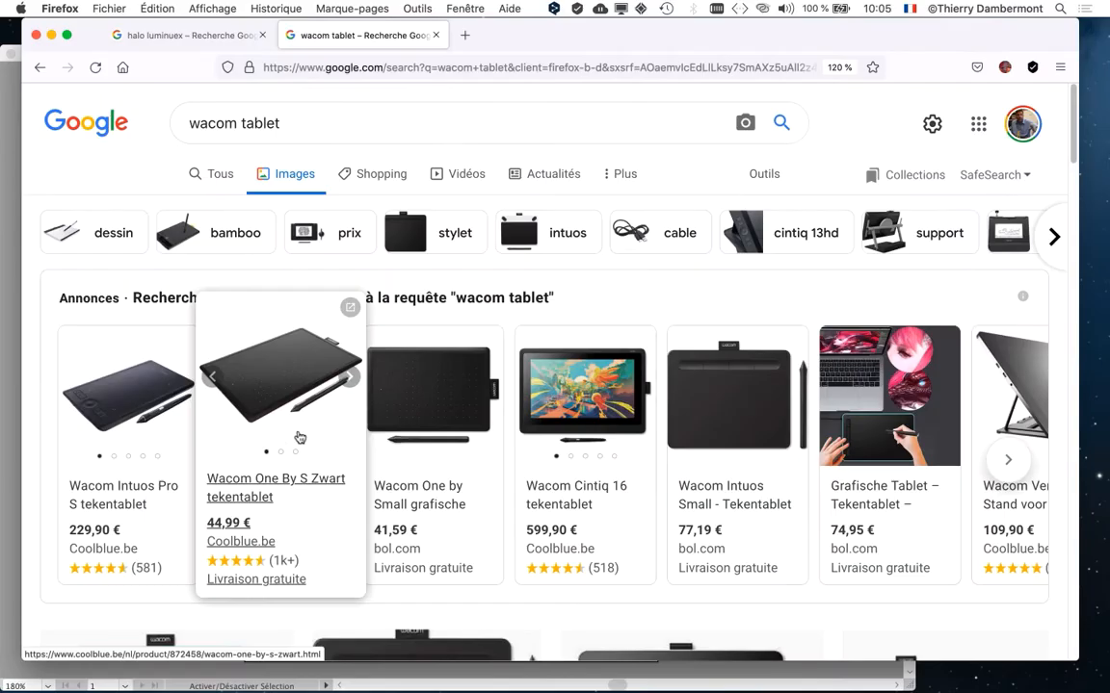
mouse_move(575, 515)
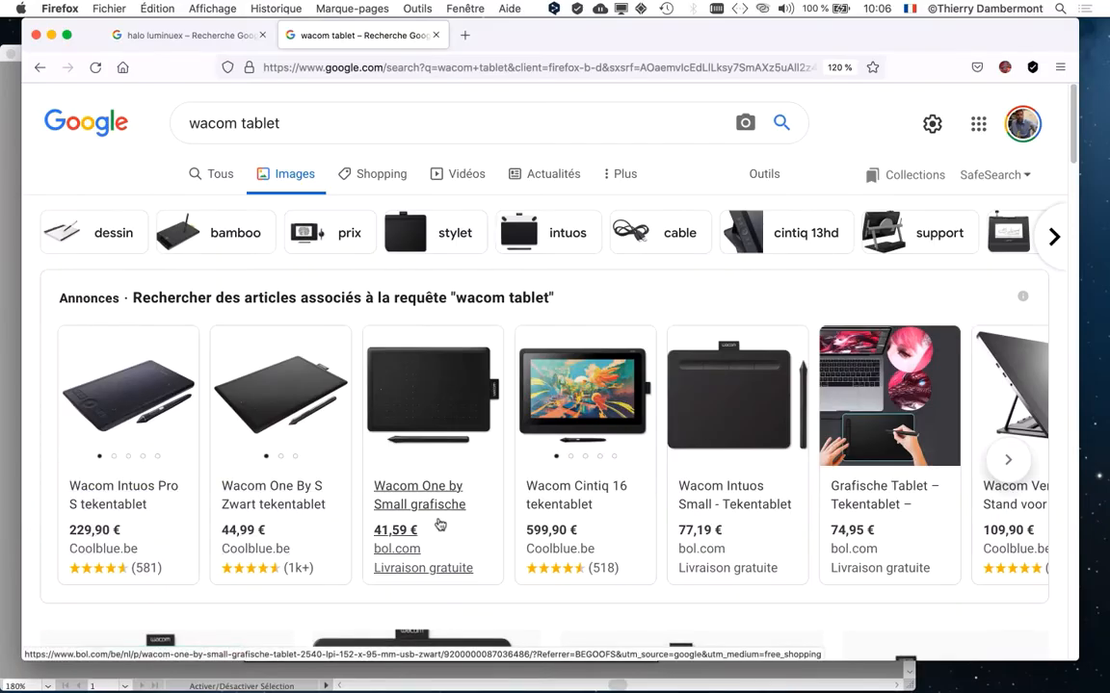
scroll(438, 525, "down", 3)
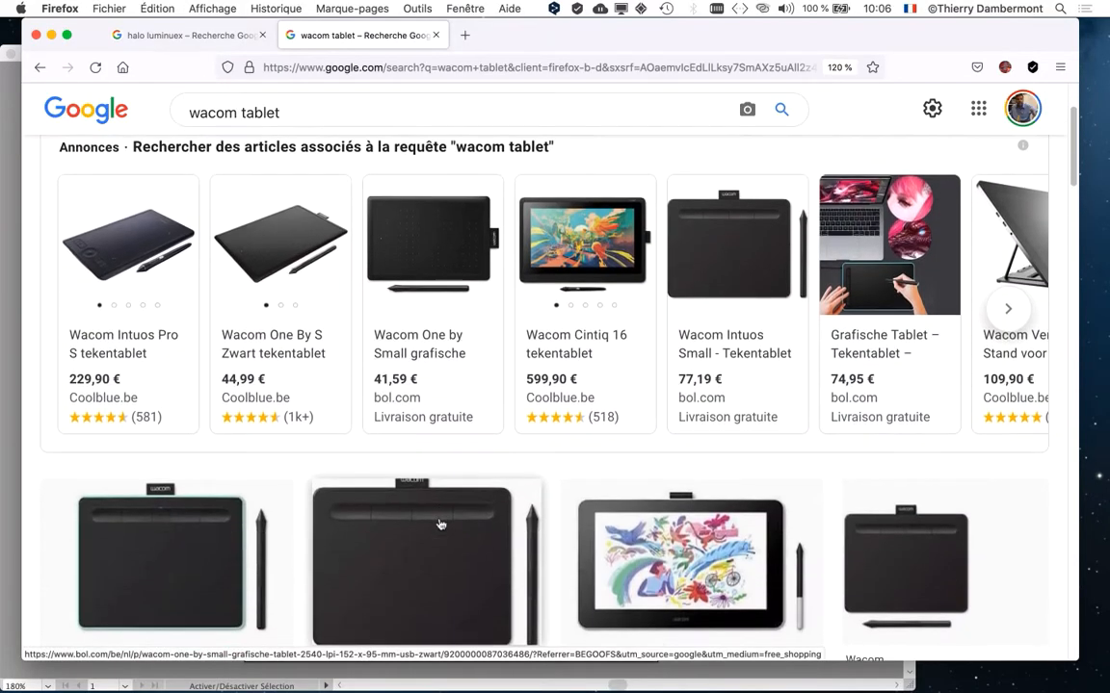
scroll(438, 525, "down", 7)
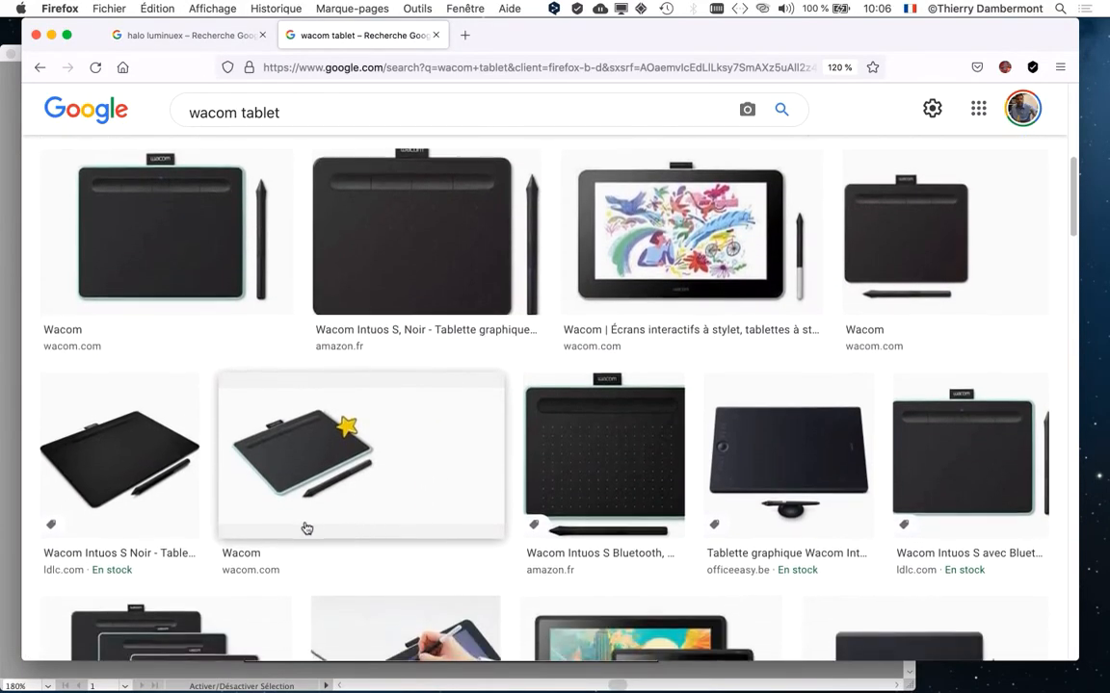
scroll(307, 529, "down", 7)
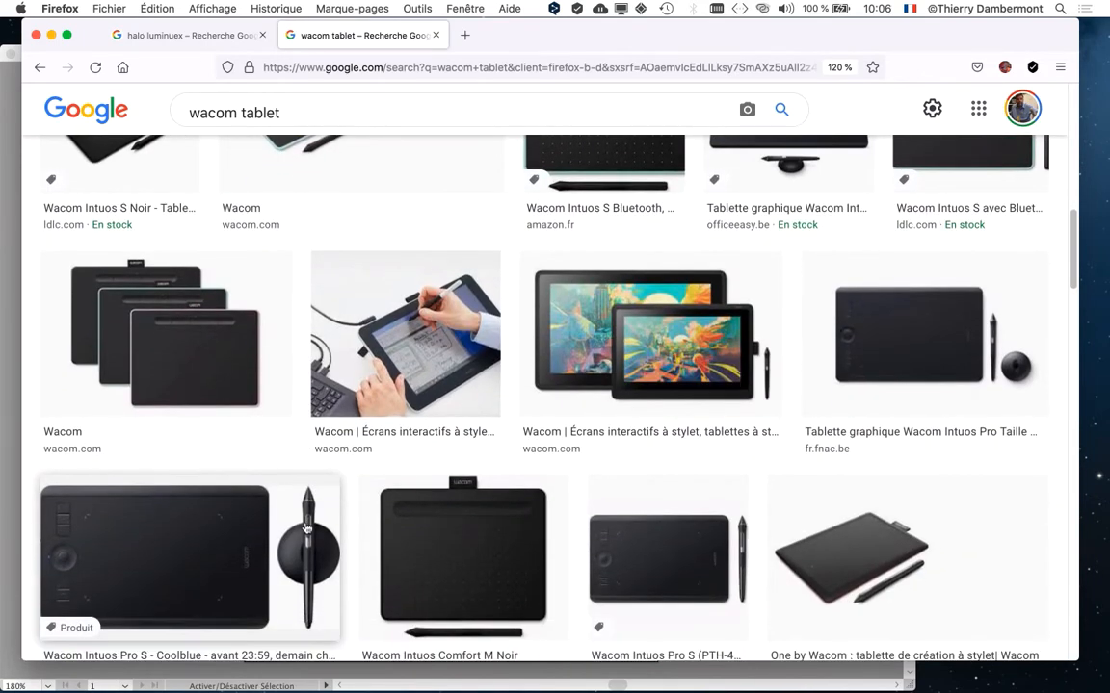
scroll(306, 529, "down", 9)
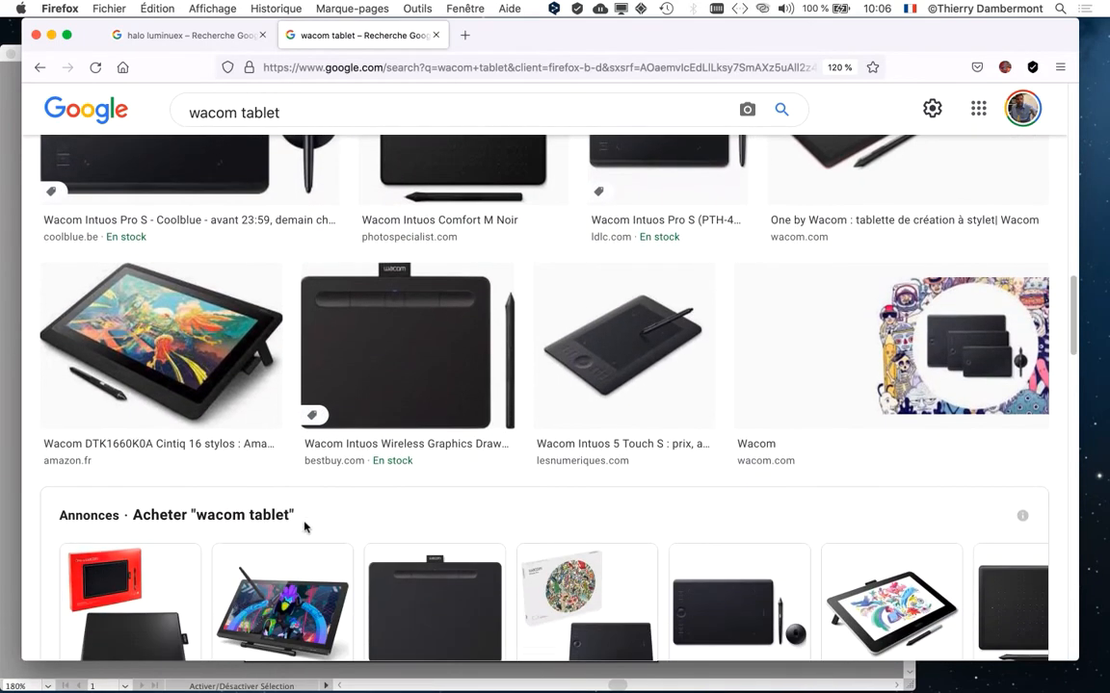
- Replace "wacom" with "xppen" in the image search and run the suggested "xppen tablet" query
scroll(304, 527, "up", 20)
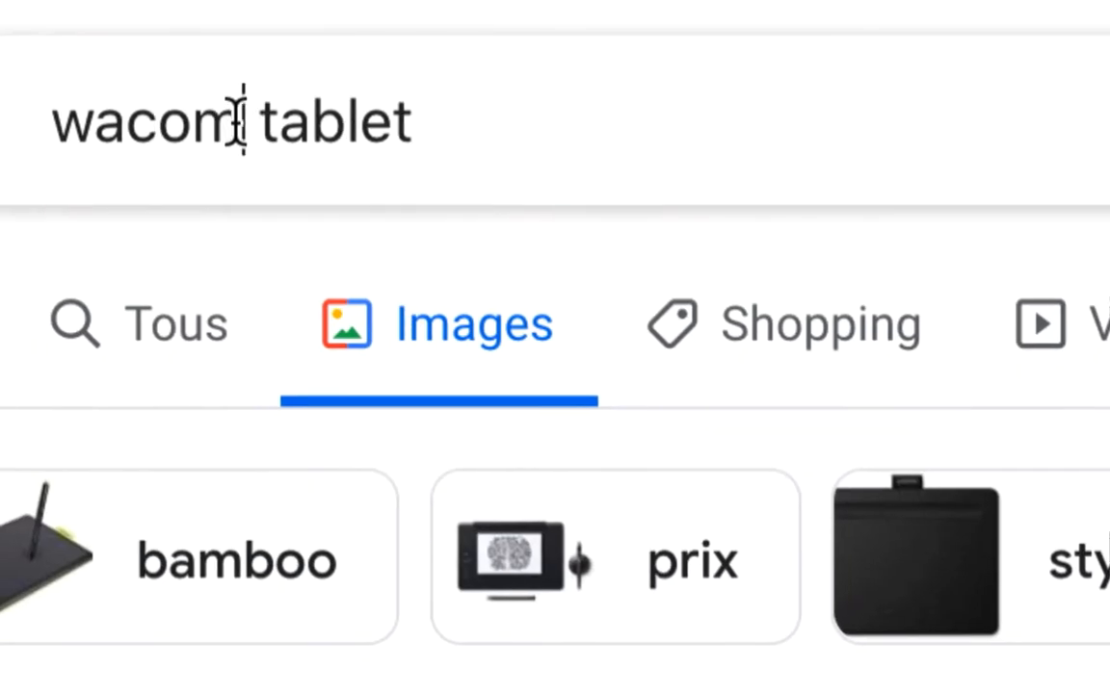
left_click_drag(231, 118, 33, 118)
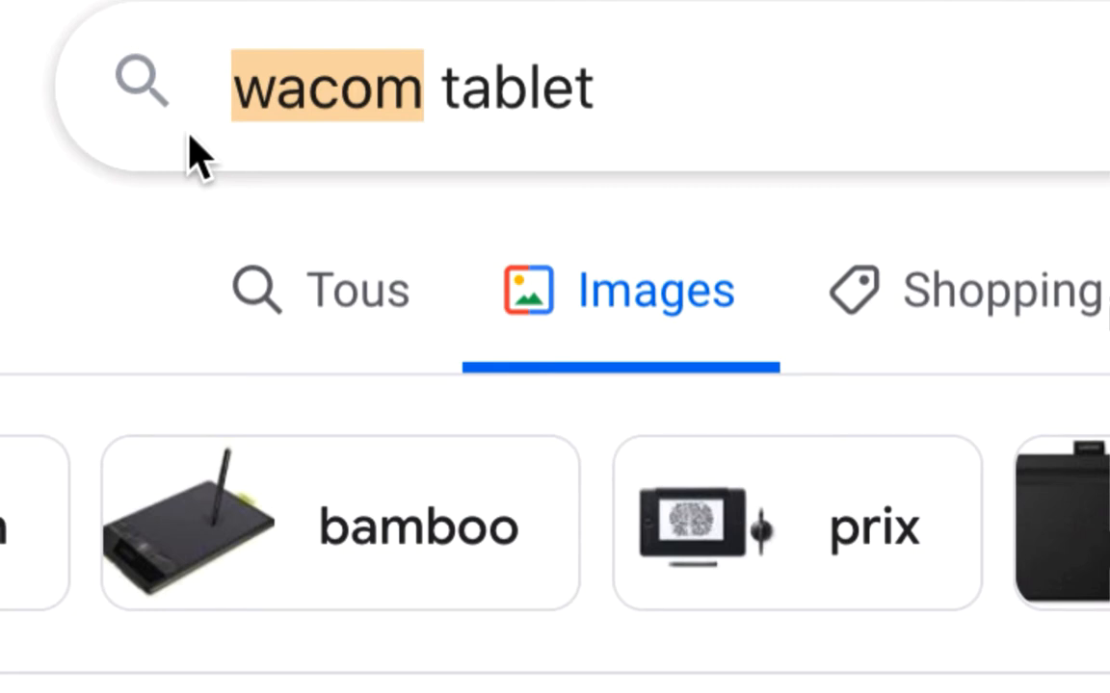
type("xppen")
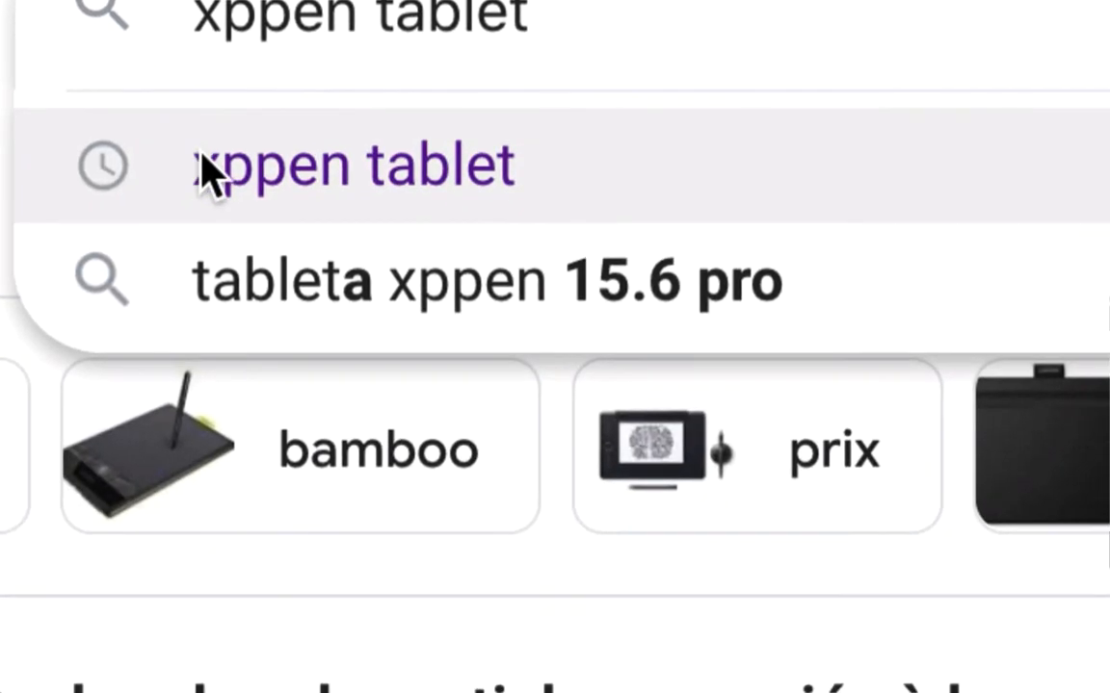
left_click(207, 173)
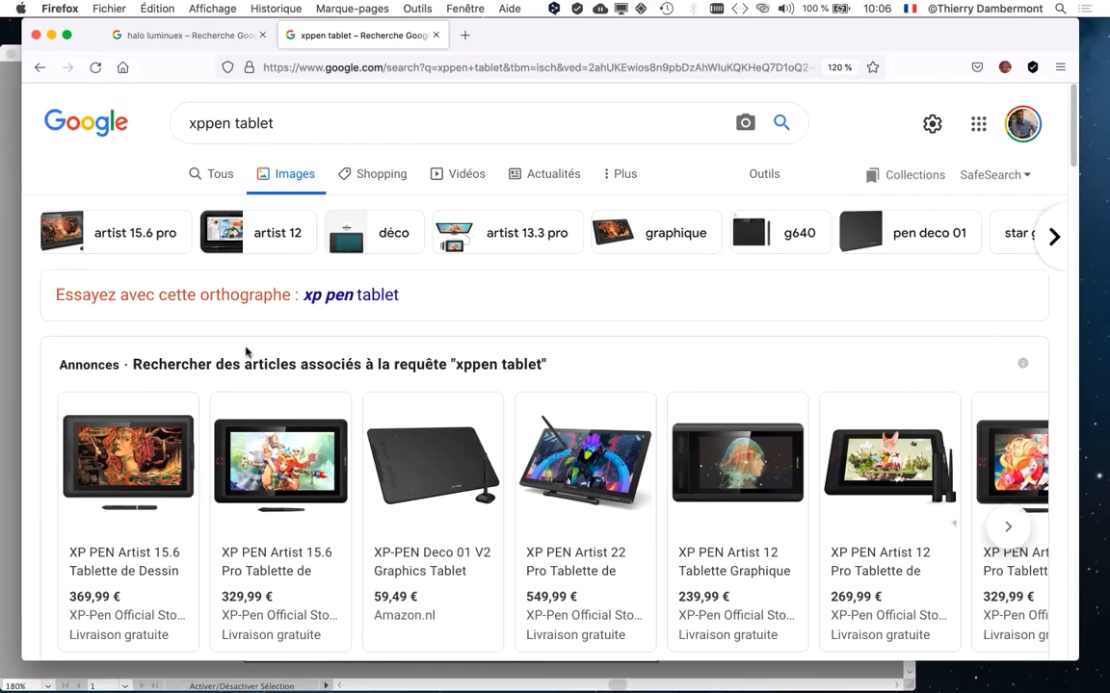
- Examine the "xppen tablet" image results and read the offers for the XP-Pen G430S and G640 tablets
scroll(242, 352, "down", 2)
scroll(246, 354, "down", 6)
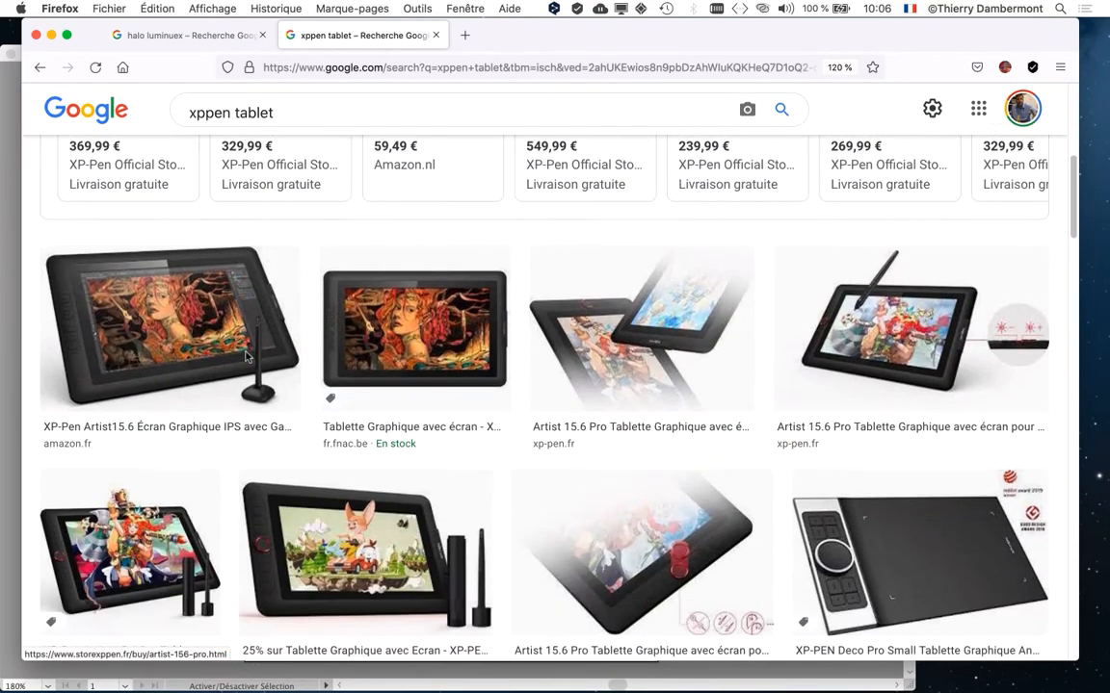
scroll(246, 360, "down", 5)
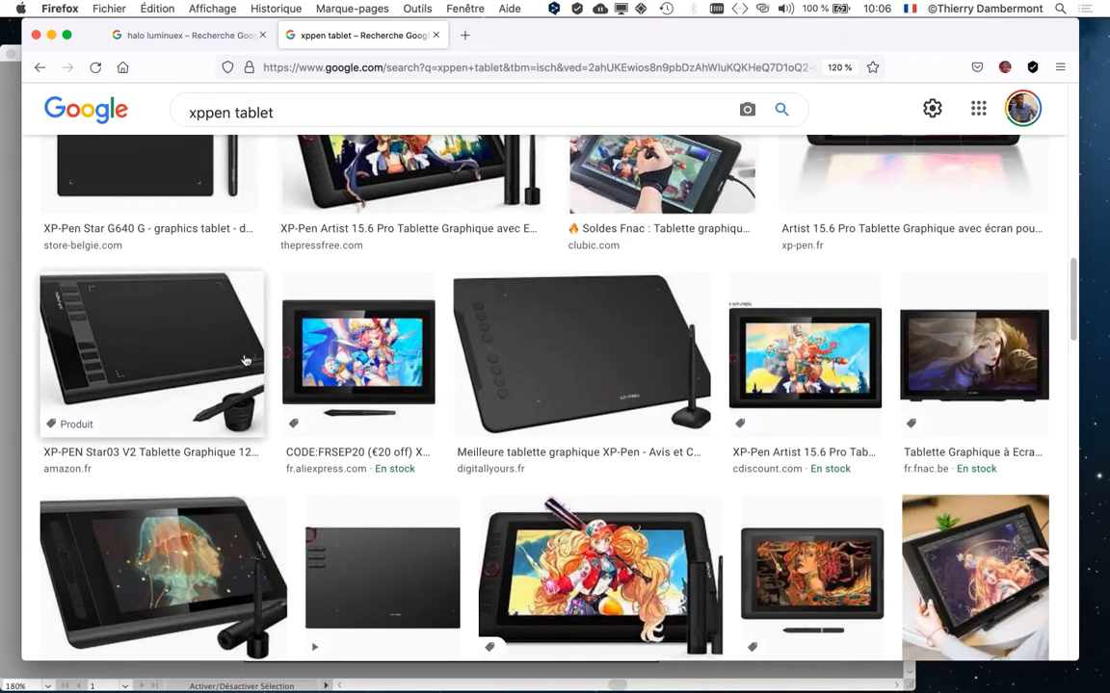
scroll(245, 362, "down", 6)
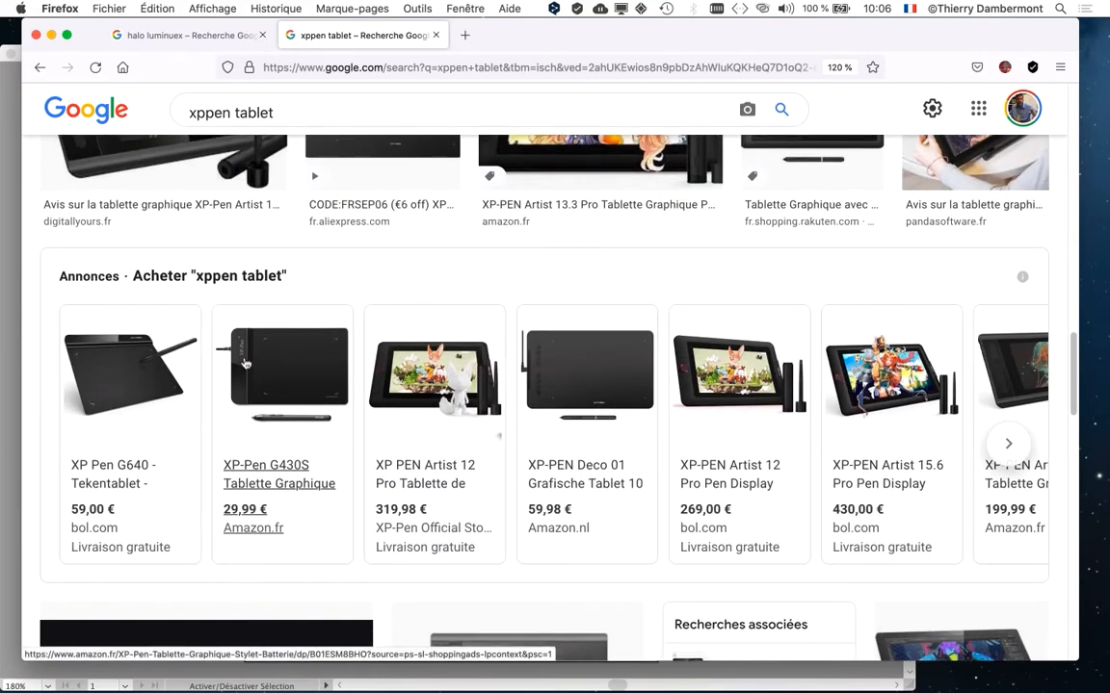
scroll(246, 364, "down", 3)
mouse_move(220, 343)
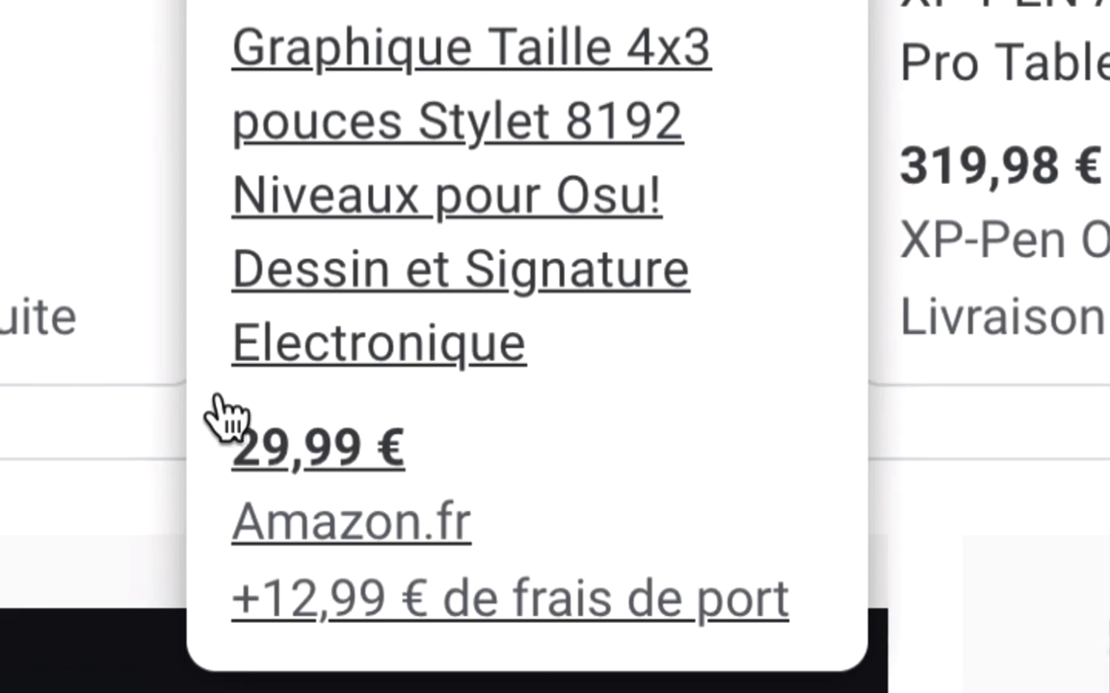
mouse_move(153, 391)
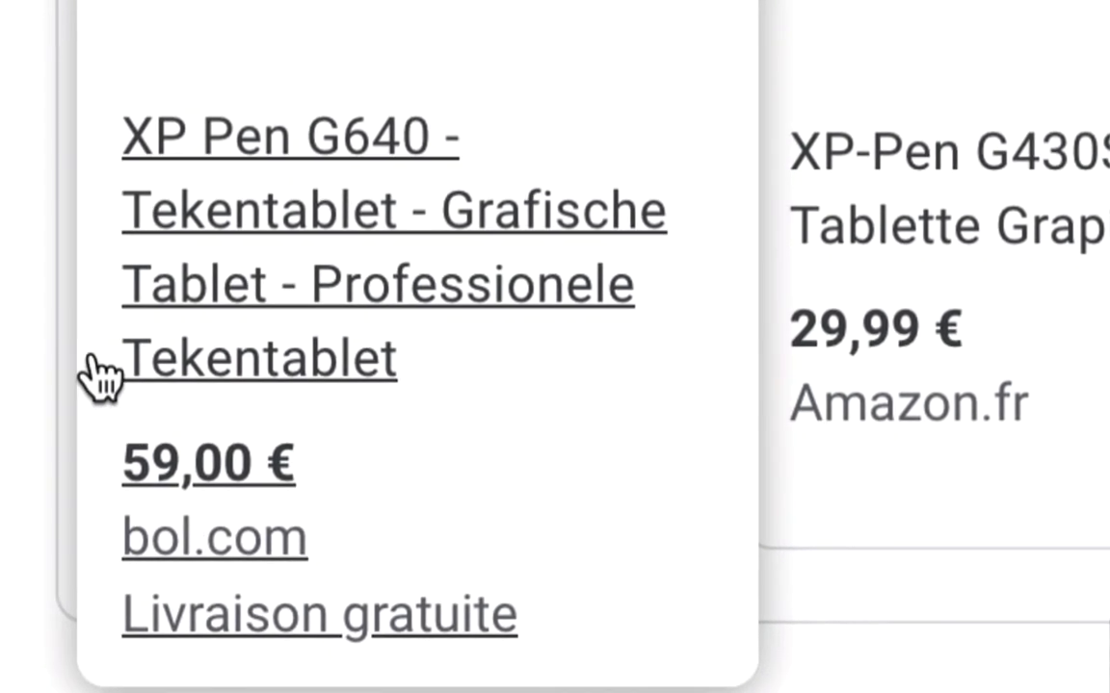
scroll(295, 414, "up", 3)
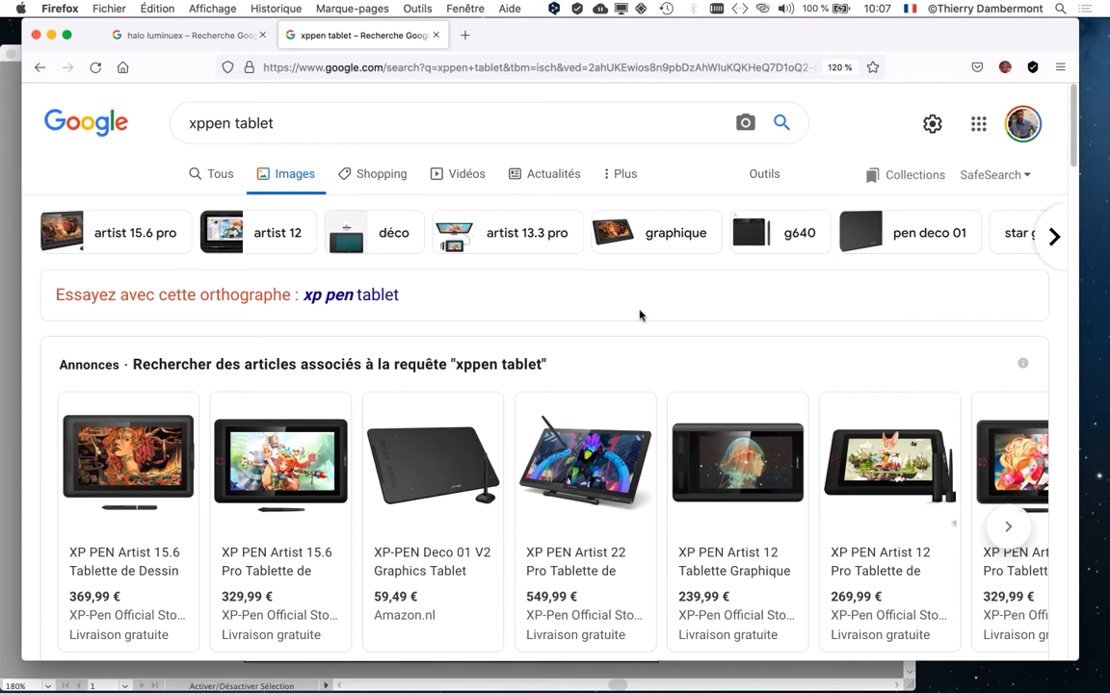
- Compare the advertised XP-Pen Deco 01 V2 and Artist 15.6 Pro tablets, and review the remaining screen and non-screen models
scroll(638, 315, "down", 2)
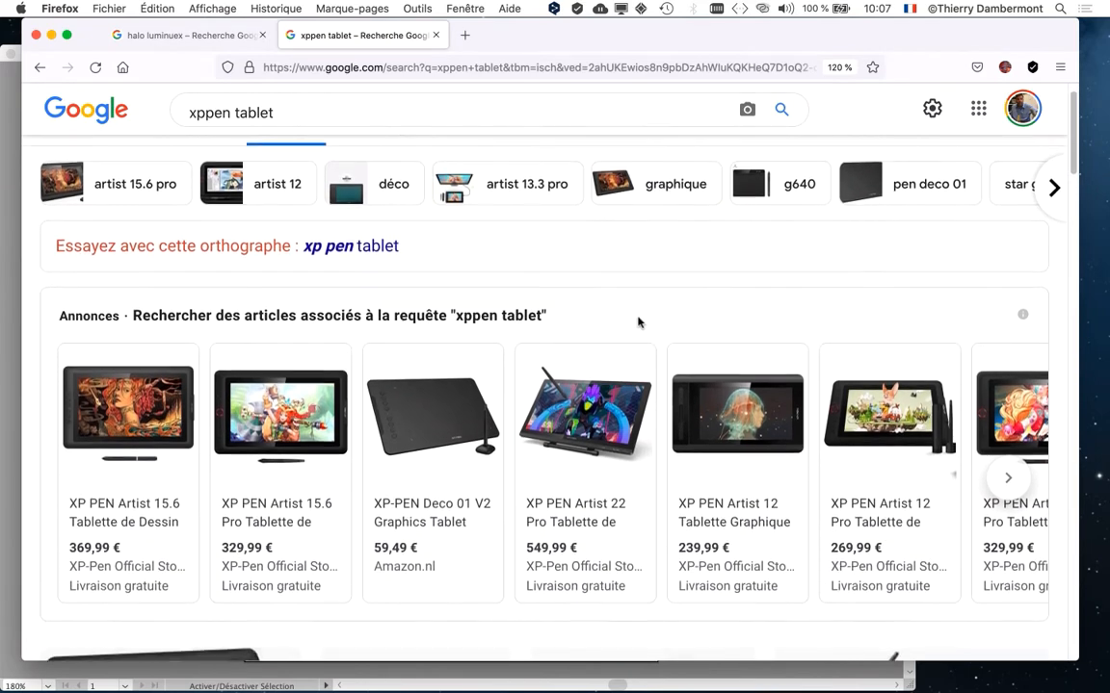
scroll(639, 320, "down", 2)
mouse_move(343, 464)
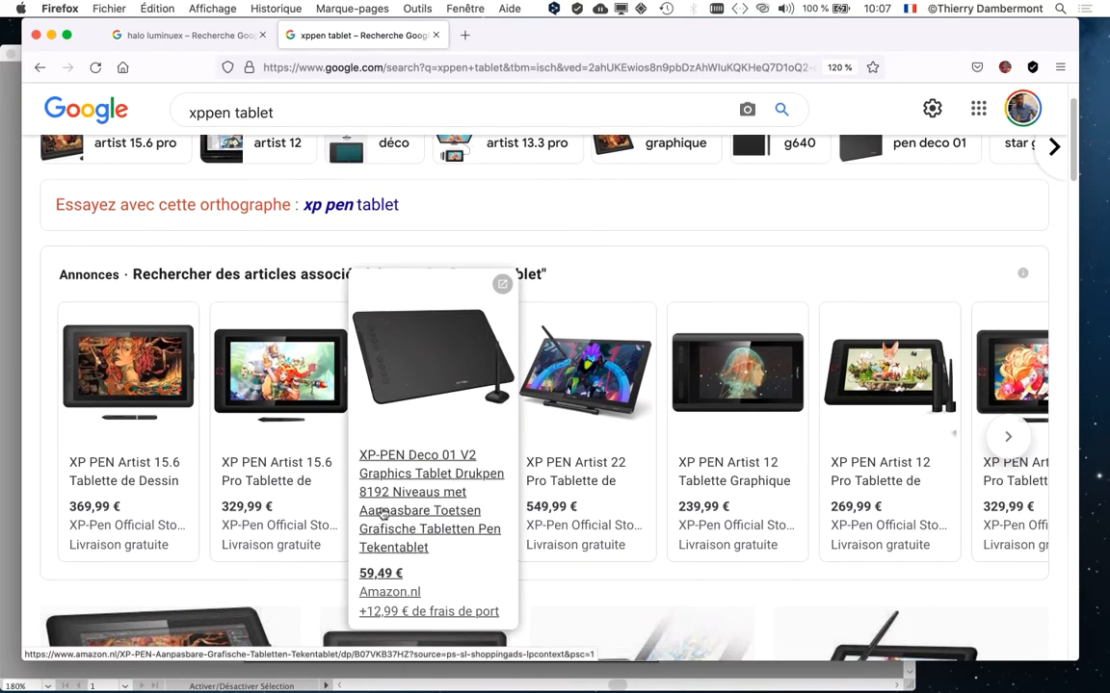
scroll(348, 443, "down", 2)
scroll(351, 499, "down", 10)
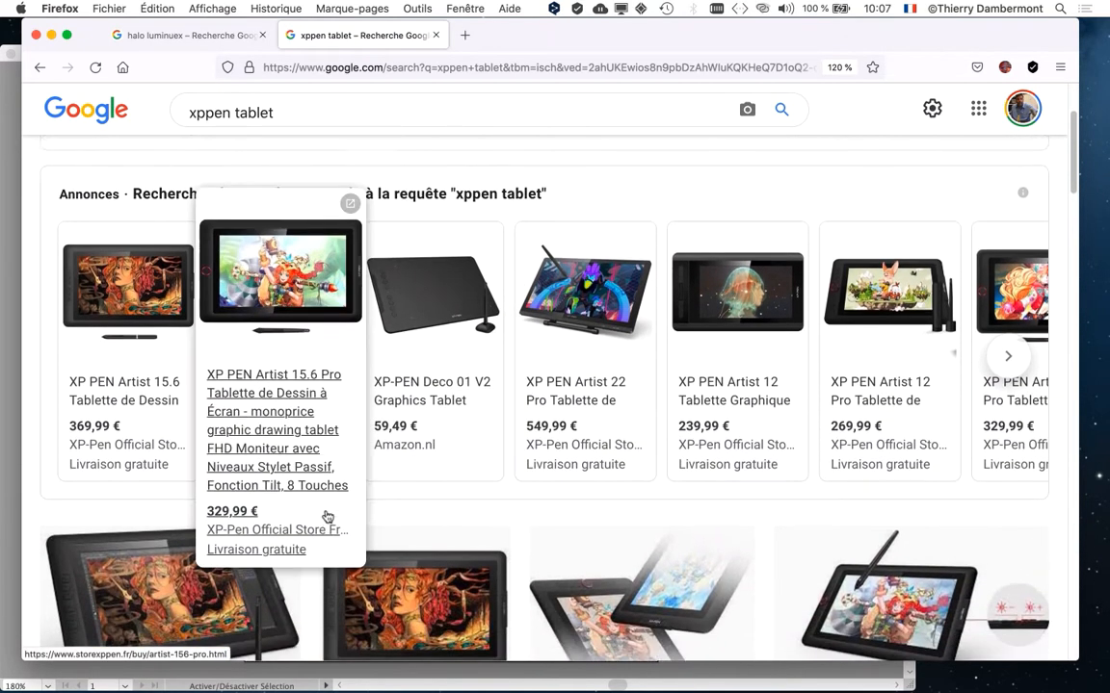
scroll(327, 520, "down", 15)
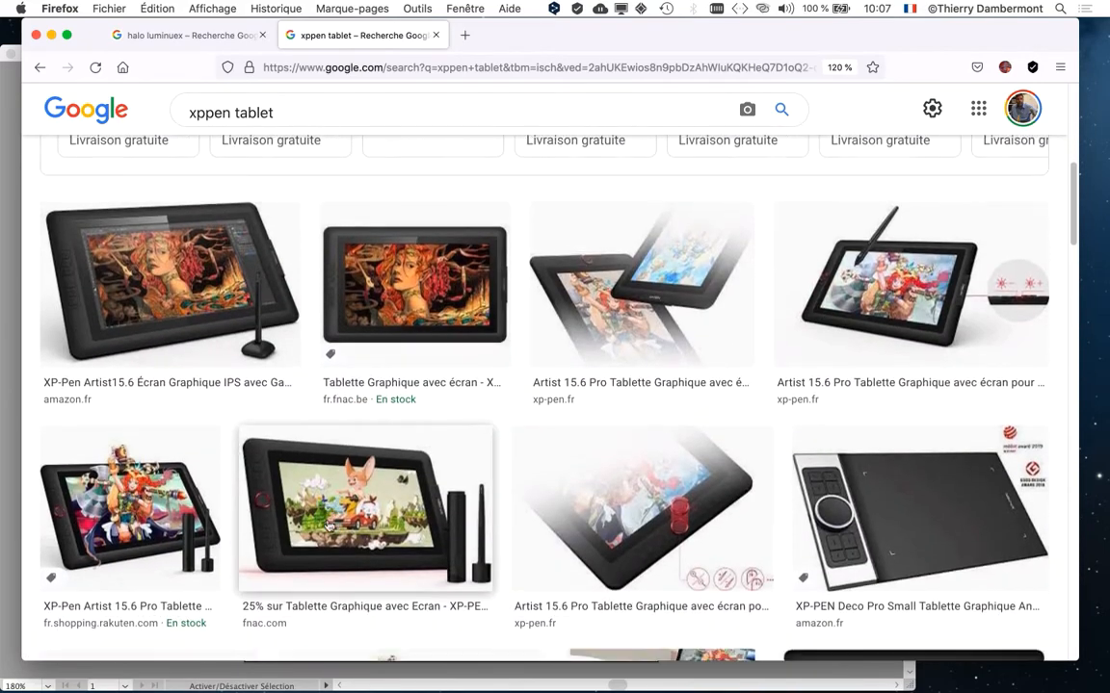
scroll(329, 535, "down", 12)
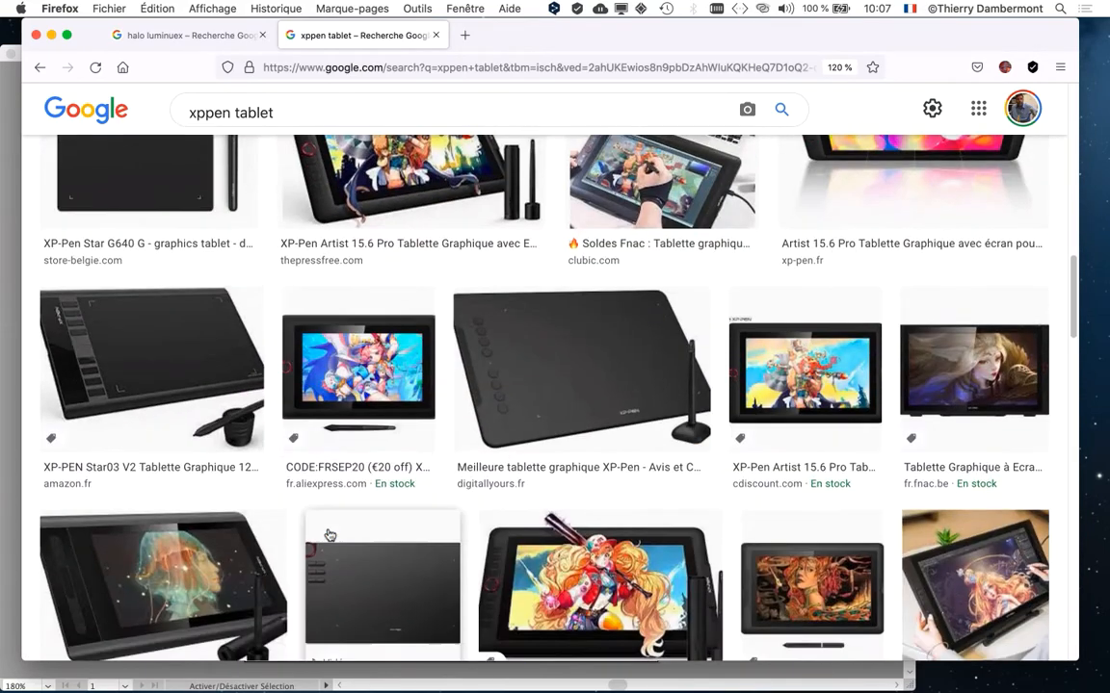
scroll(328, 535, "down", 5)
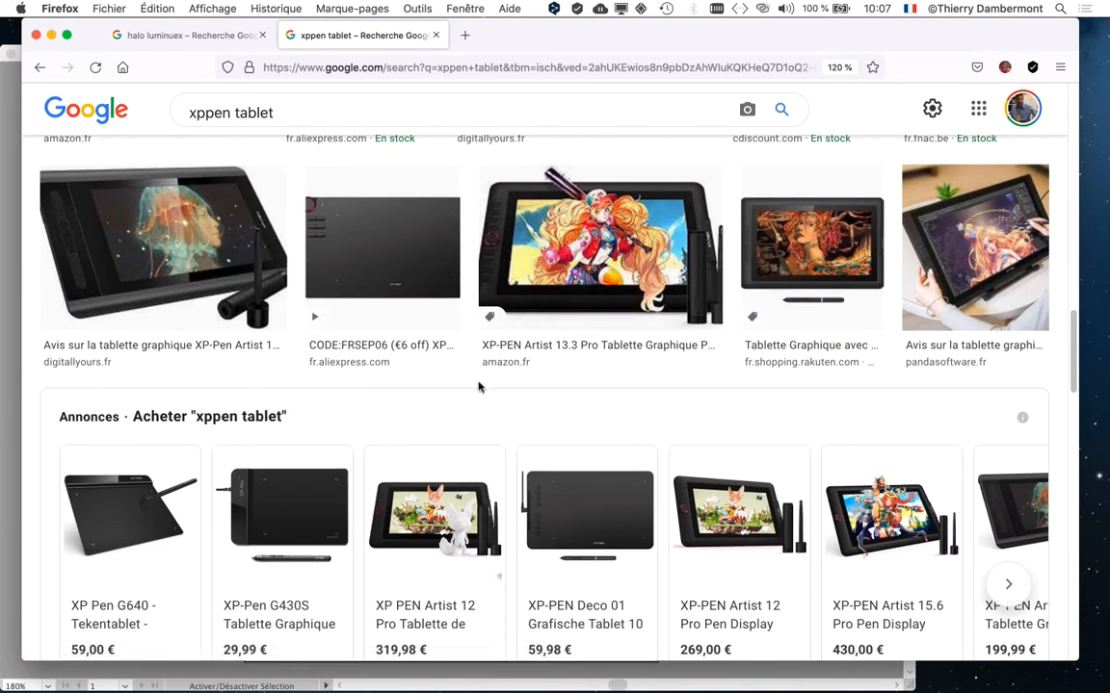
- Close both Google image search pages and switch back to Illustrator with the giraffe drawing
left_click(435, 35)
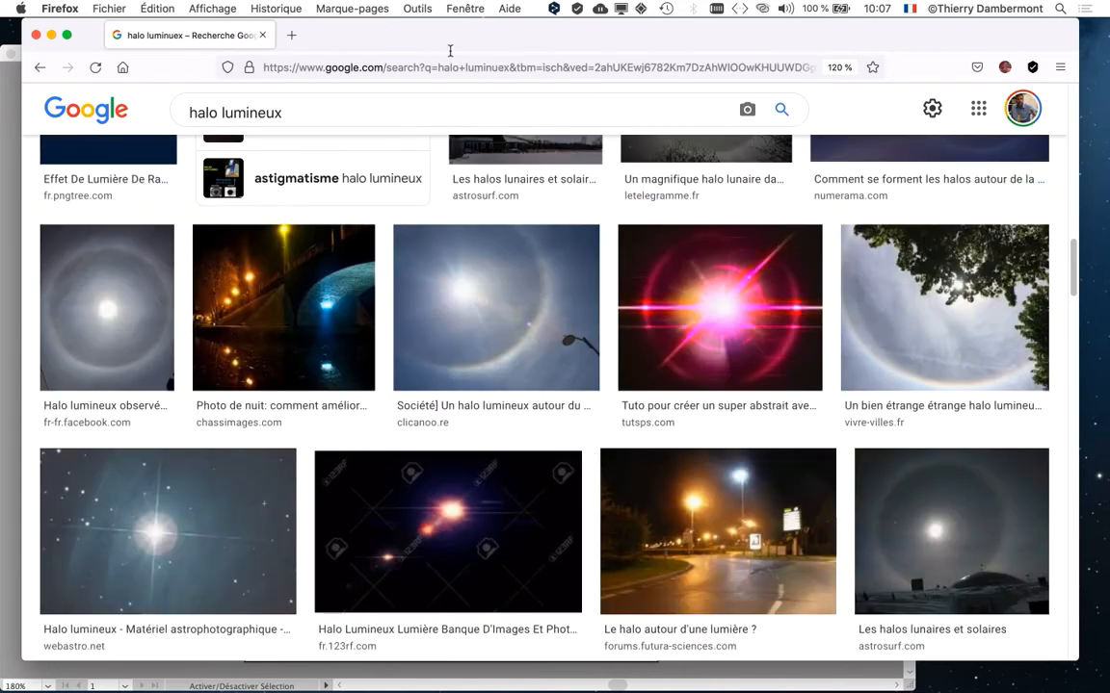
left_click(261, 37)
left_click(275, 53)
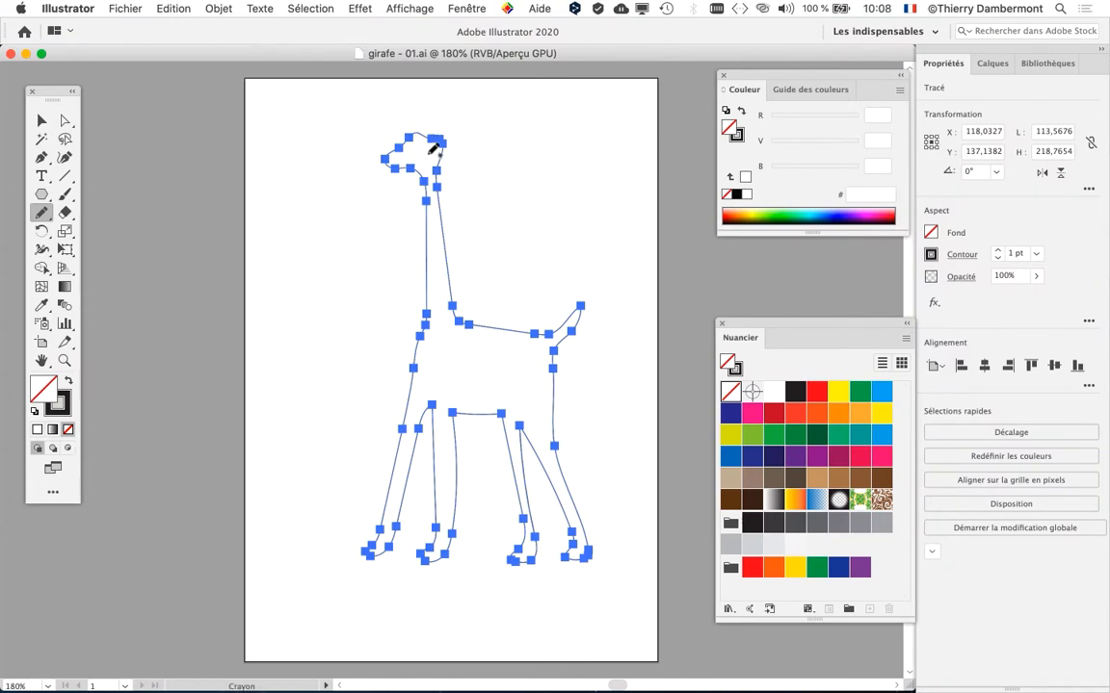
- Redraw the top of the giraffe's head with the Pencil tool, adding two small rounded horns above the forehead
scroll(433, 145, "up", 5)
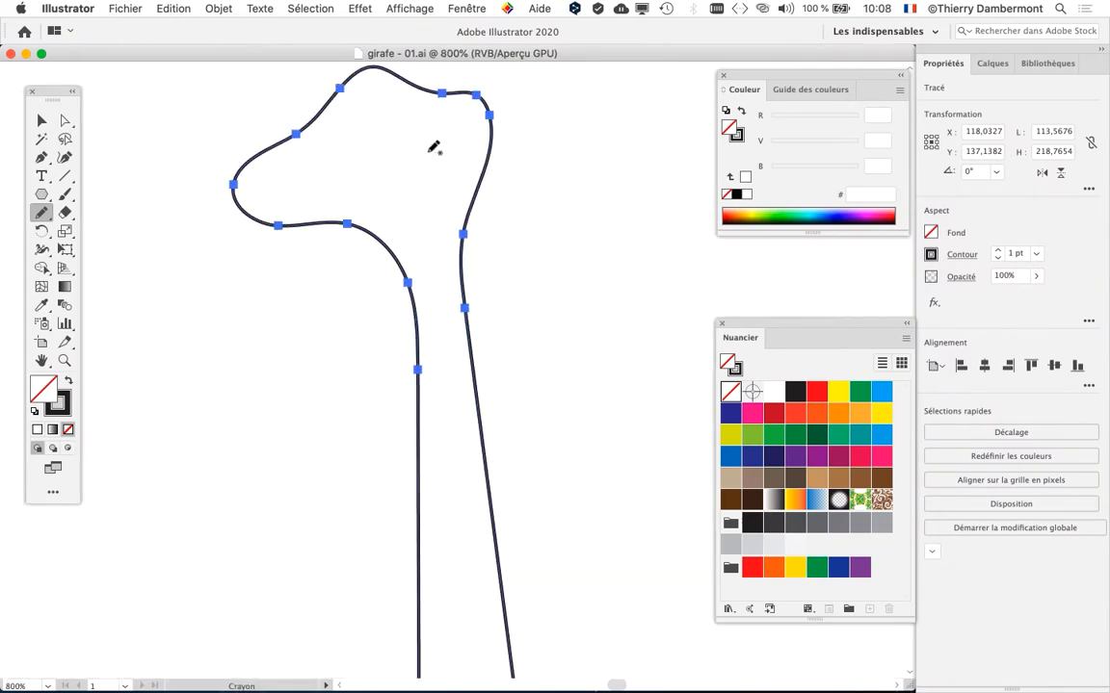
left_click_drag(433, 148, 372, 255)
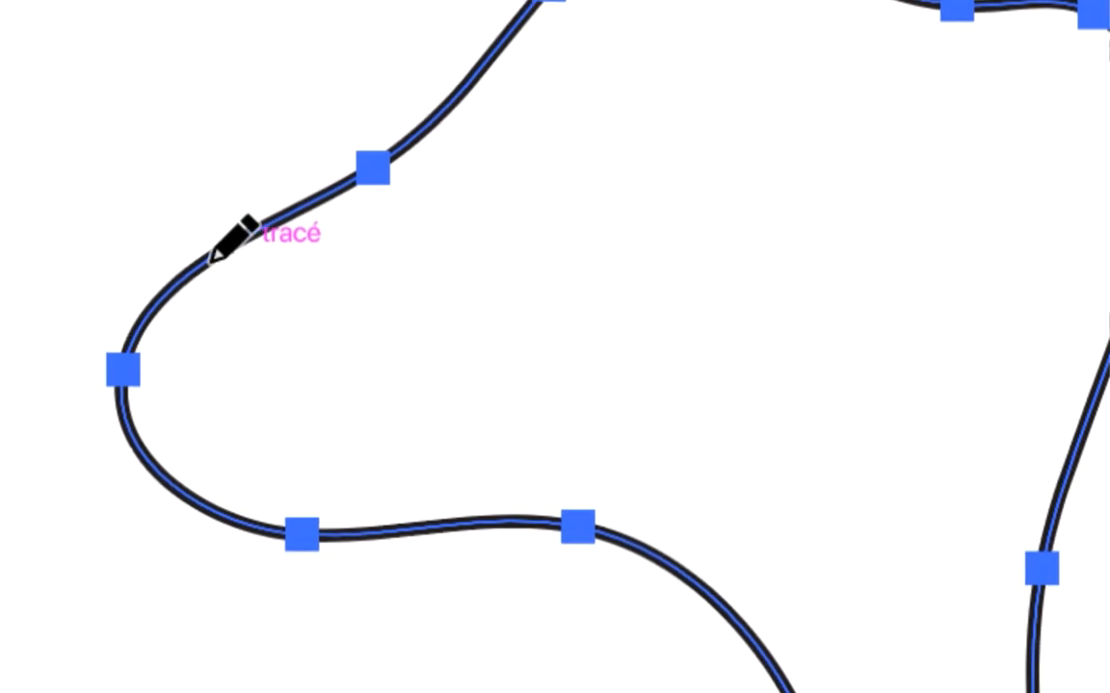
mouse_move(216, 255)
left_mouse_down()
mouse_move(408, 182)
mouse_move(513, 116)
left_mouse_up()
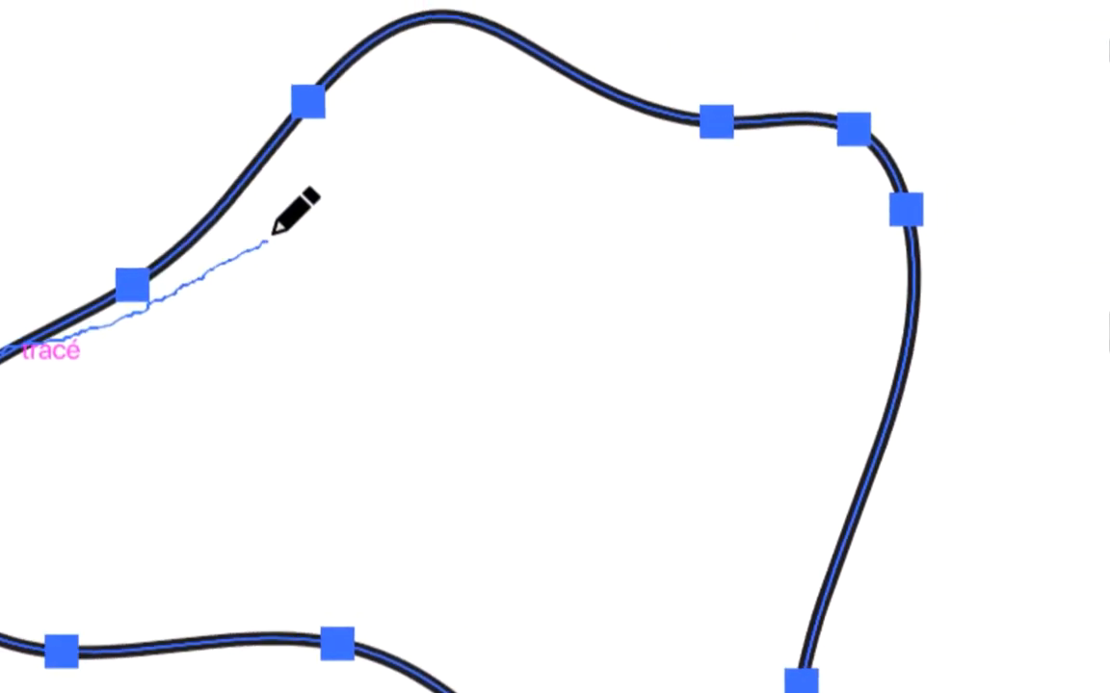
mouse_move(271, 233)
left_mouse_down()
mouse_move(300, 210)
mouse_move(350, 210)
mouse_move(347, 178)
mouse_move(366, 156)
mouse_move(354, 276)
mouse_move(394, 331)
mouse_move(428, 229)
mouse_move(445, 101)
left_mouse_up()
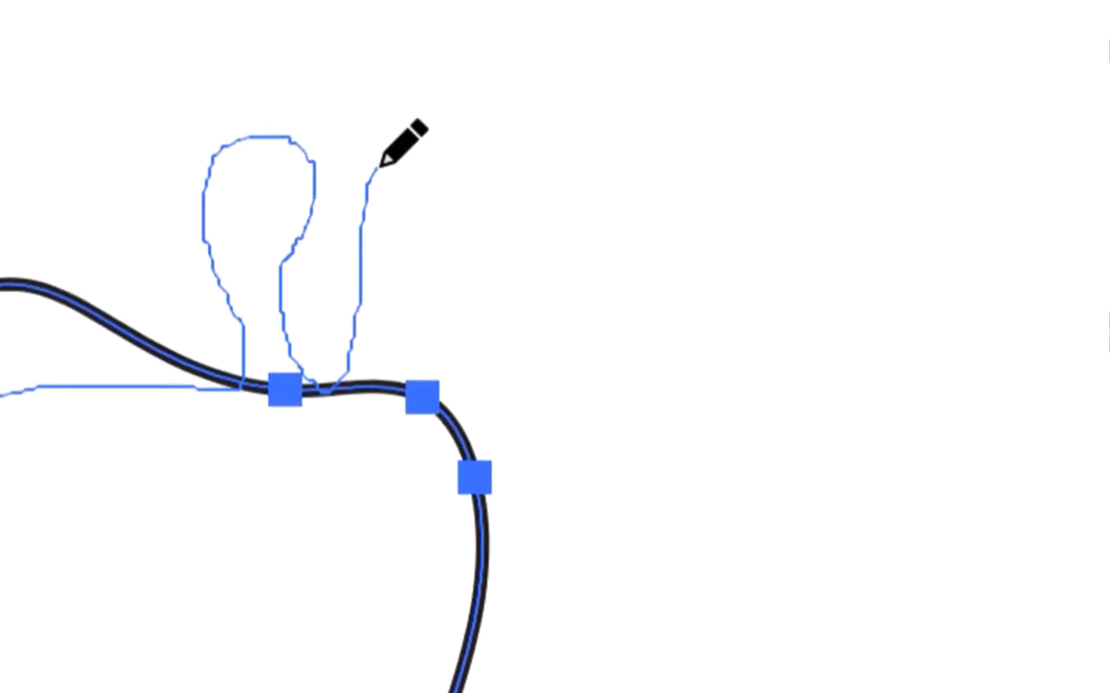
mouse_move(380, 166)
left_mouse_down()
mouse_move(396, 173)
mouse_move(387, 204)
left_mouse_up()
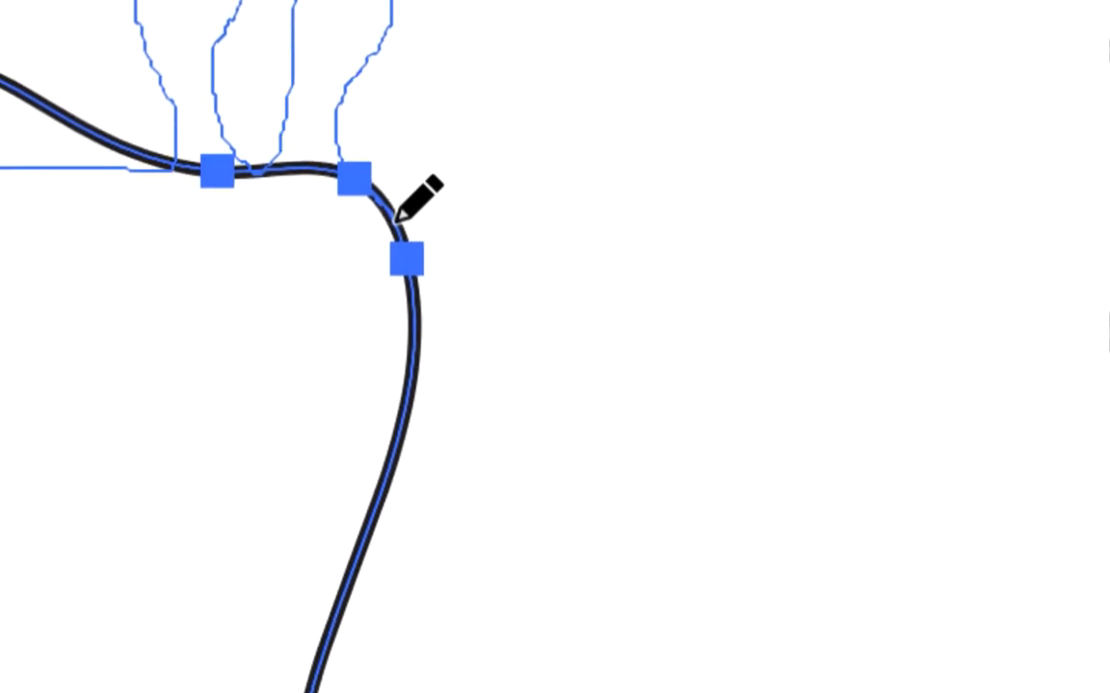
- Redraw the front and back outlines of the giraffe's neck with the Pencil tool as curvier lines that rejoin the body
scroll(392, 193, "left", 5)
scroll(391, 192, "up", 2)
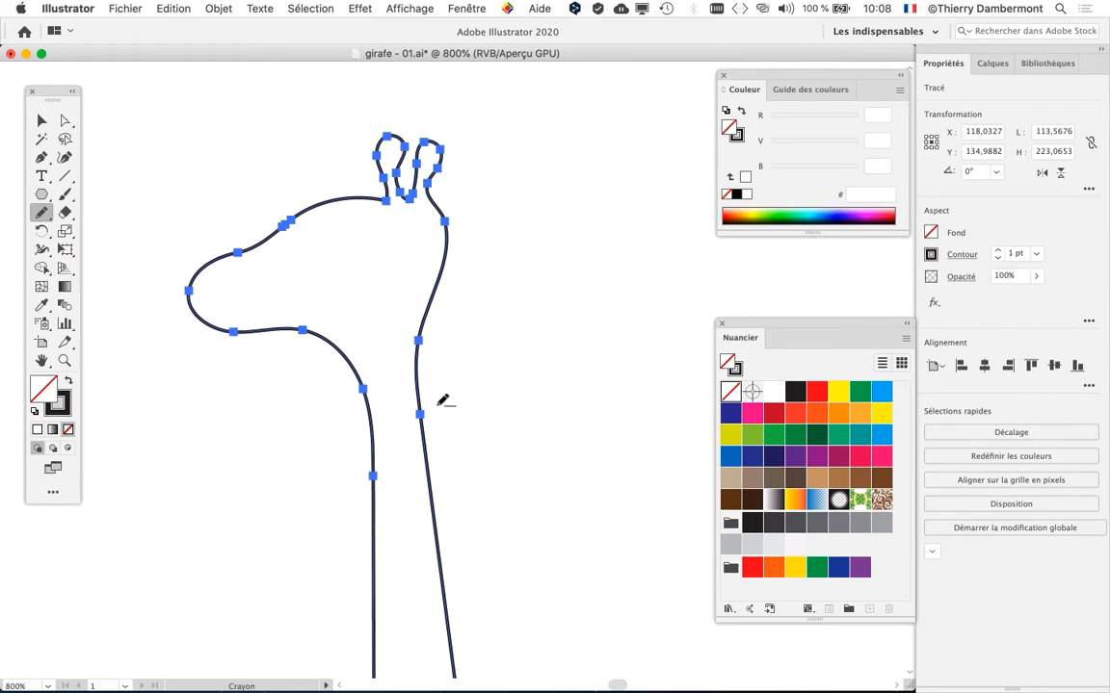
key("super+minus")
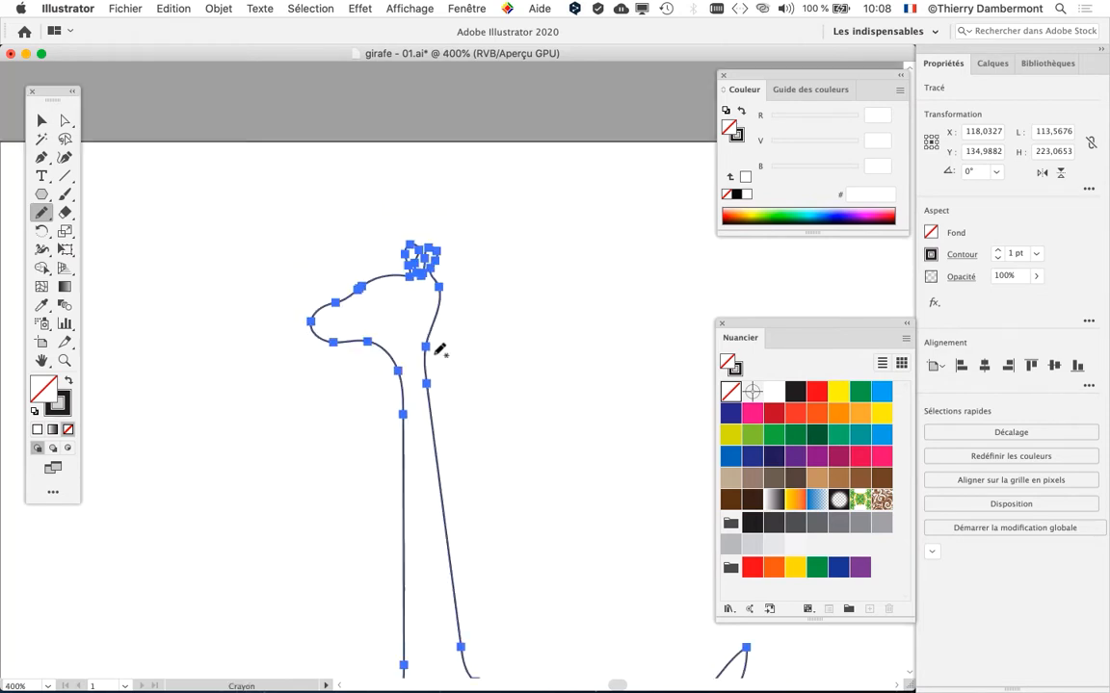
scroll(298, 248, "down", 3)
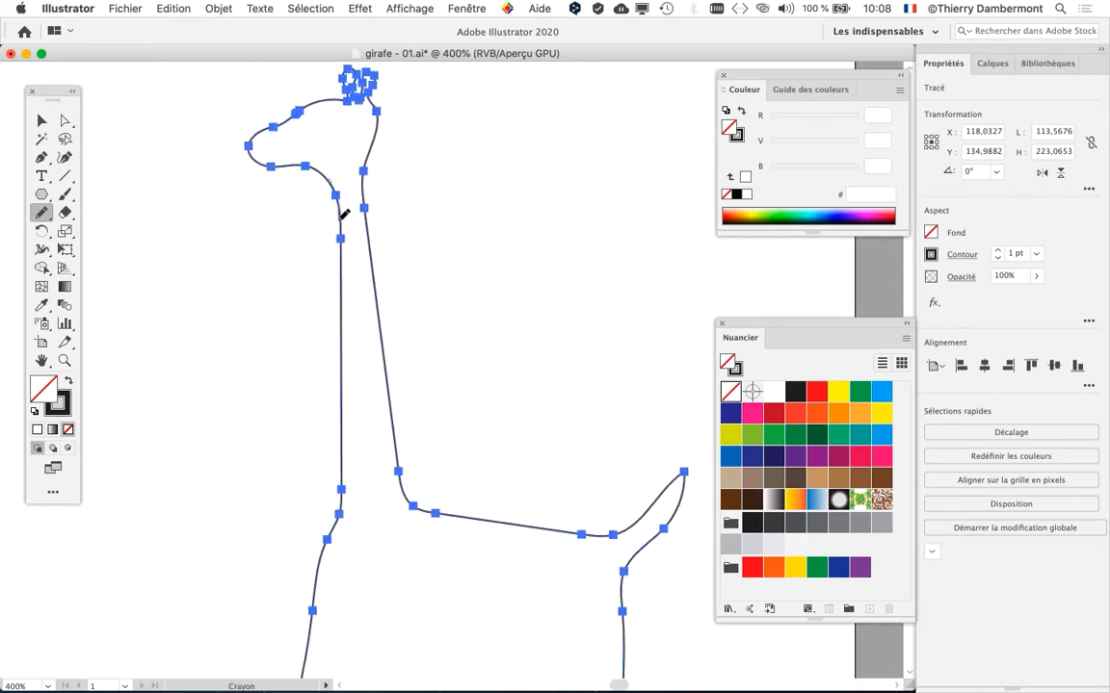
mouse_move(342, 218)
left_mouse_down()
mouse_move(333, 382)
mouse_move(352, 449)
left_mouse_up()
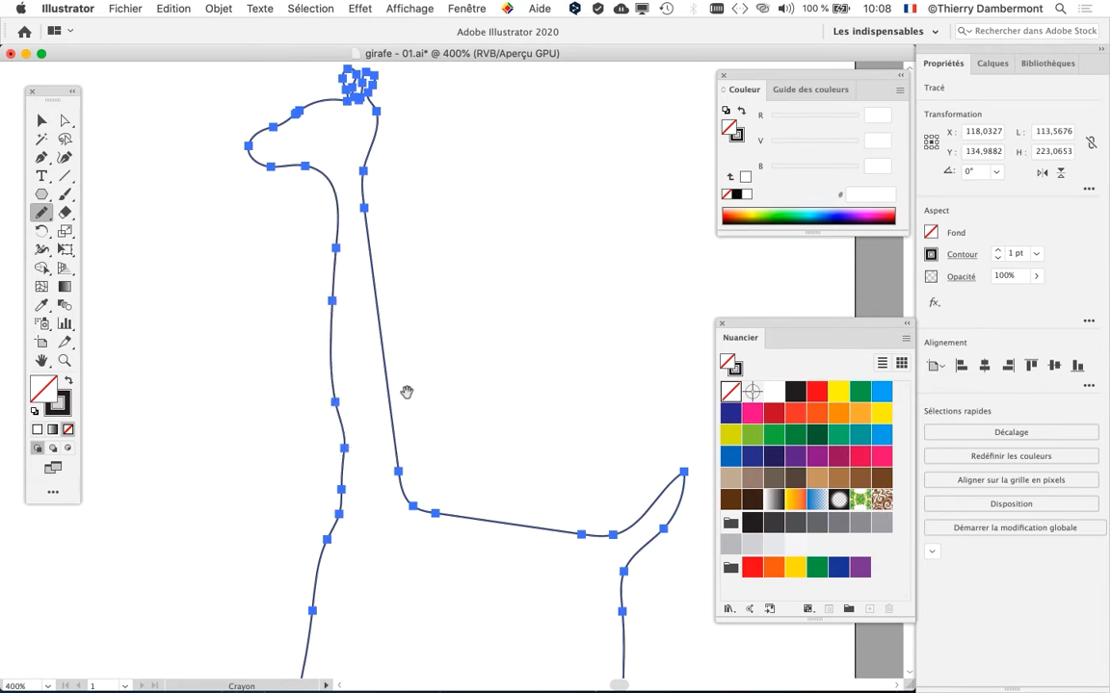
scroll(409, 392, "down", 3)
mouse_move(379, 95)
left_mouse_down()
mouse_move(413, 204)
mouse_move(421, 419)
left_mouse_up()
mouse_move(383, 159)
left_mouse_down()
mouse_move(394, 309)
mouse_move(434, 413)
mouse_move(490, 434)
left_mouse_up()
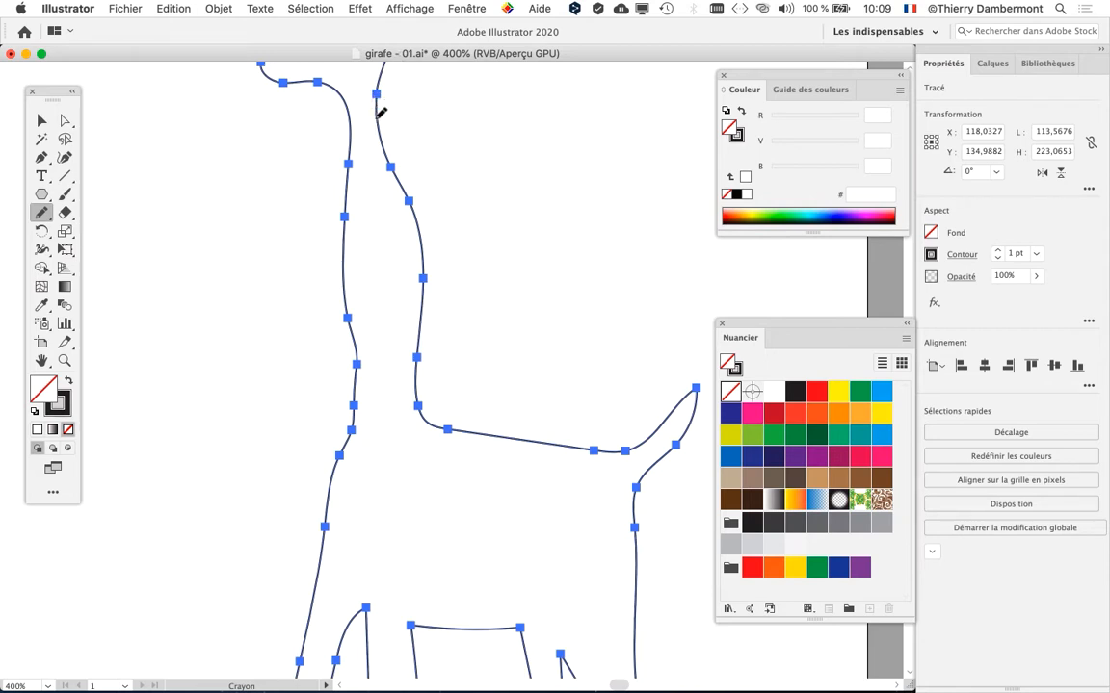
- Try another Pencil stroke along the back of the giraffe's neck and undo it
mouse_move(381, 113)
left_mouse_down()
mouse_move(376, 251)
mouse_move(440, 414)
left_mouse_up()
left_click(159, 6)
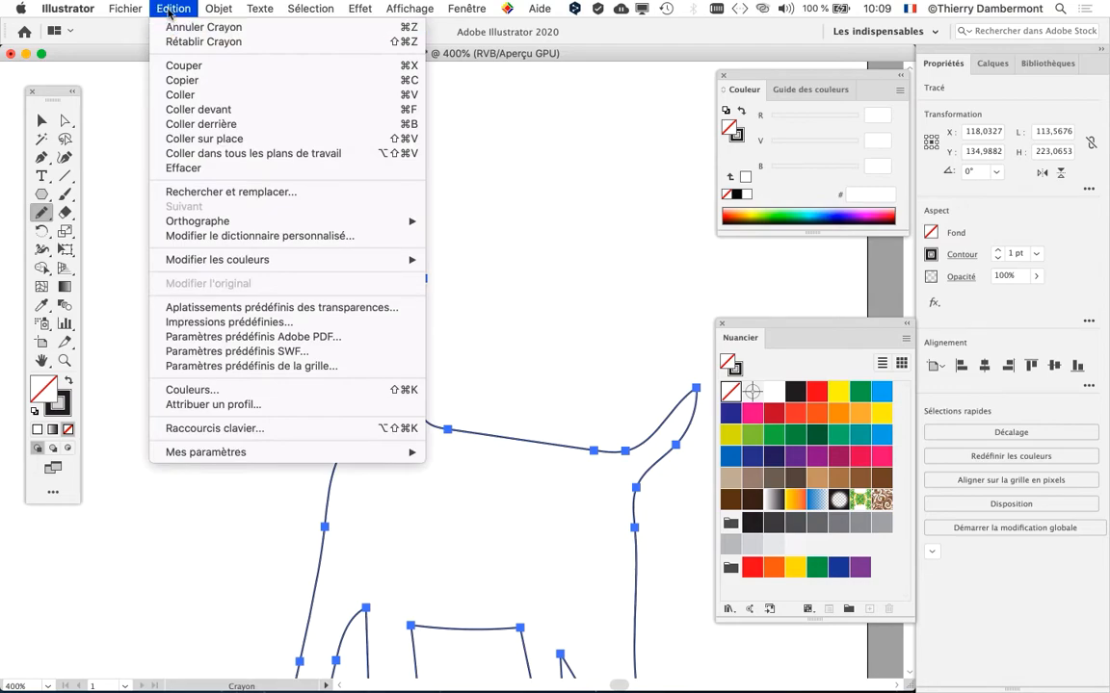
key("super+z")
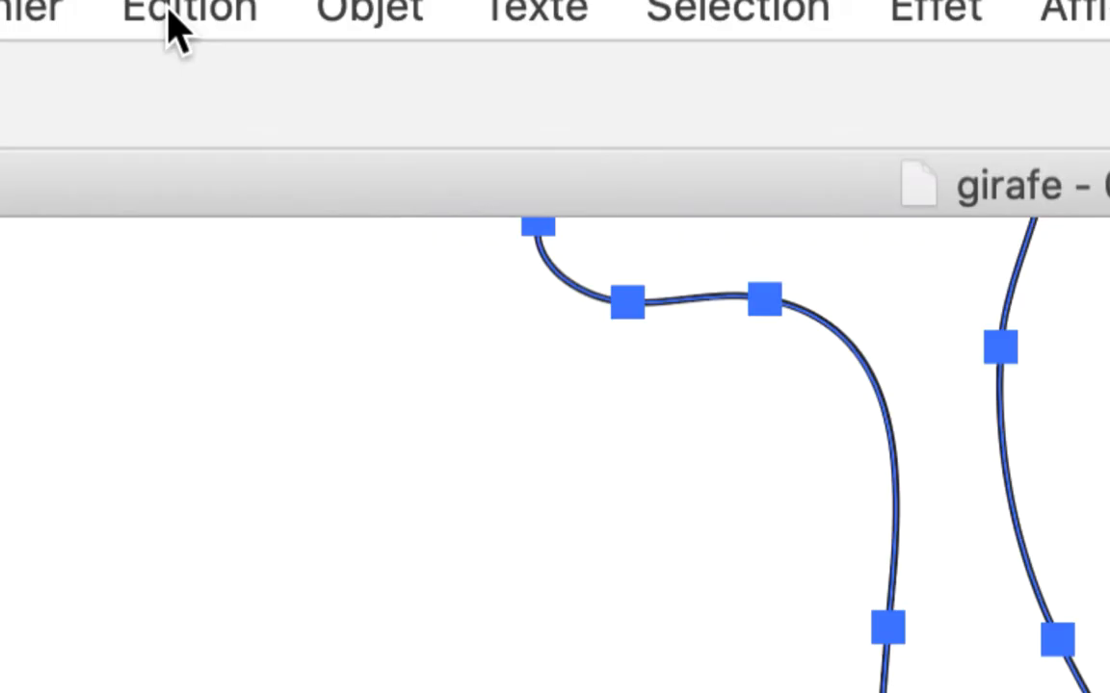
left_click(169, 10)
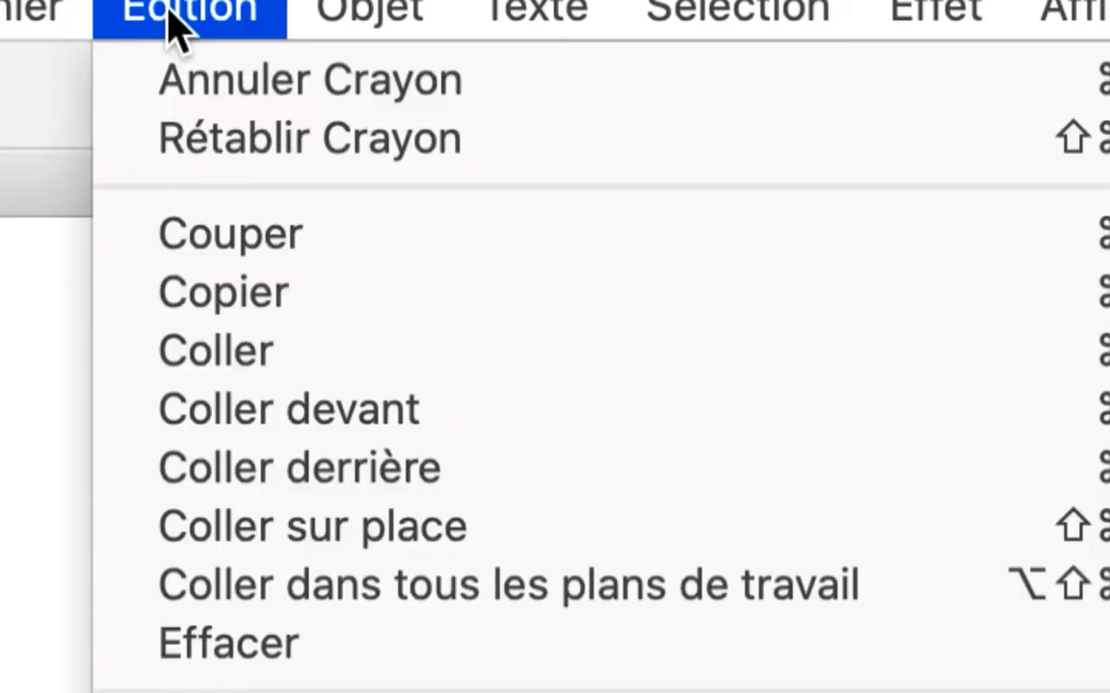
left_click(216, 18)
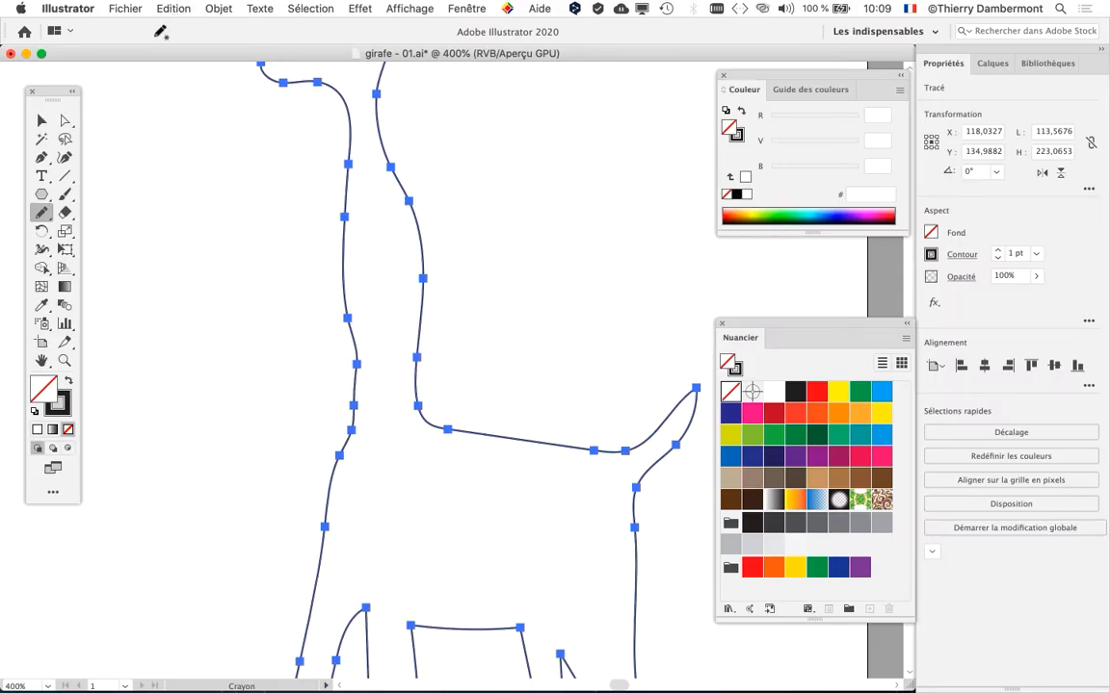
- Move the toolbox aside and set the Pencil tool to edit selected paths within 20 pixels
left_click_drag(45, 96, 84, 93)
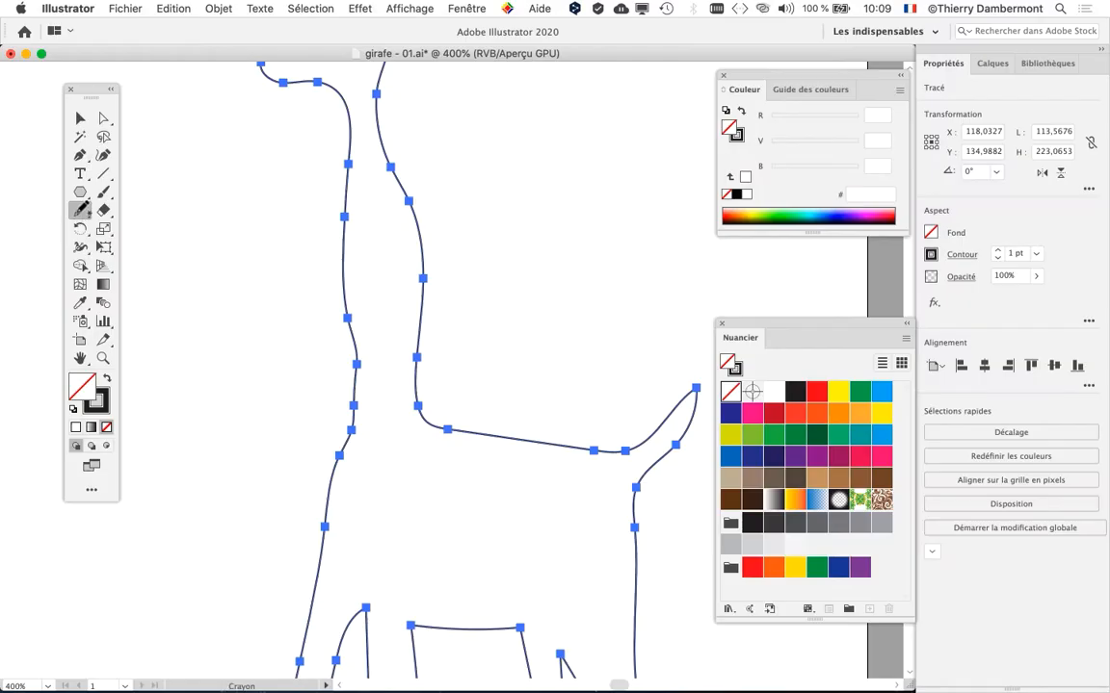
double_click(80, 211)
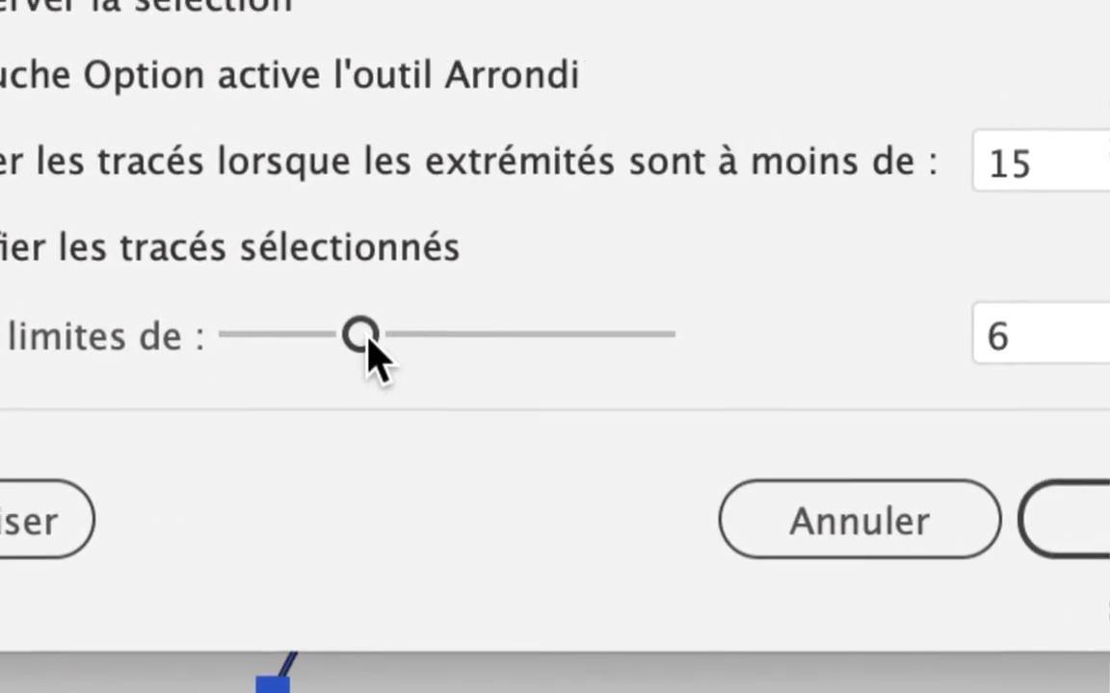
left_click_drag(369, 339, 691, 340)
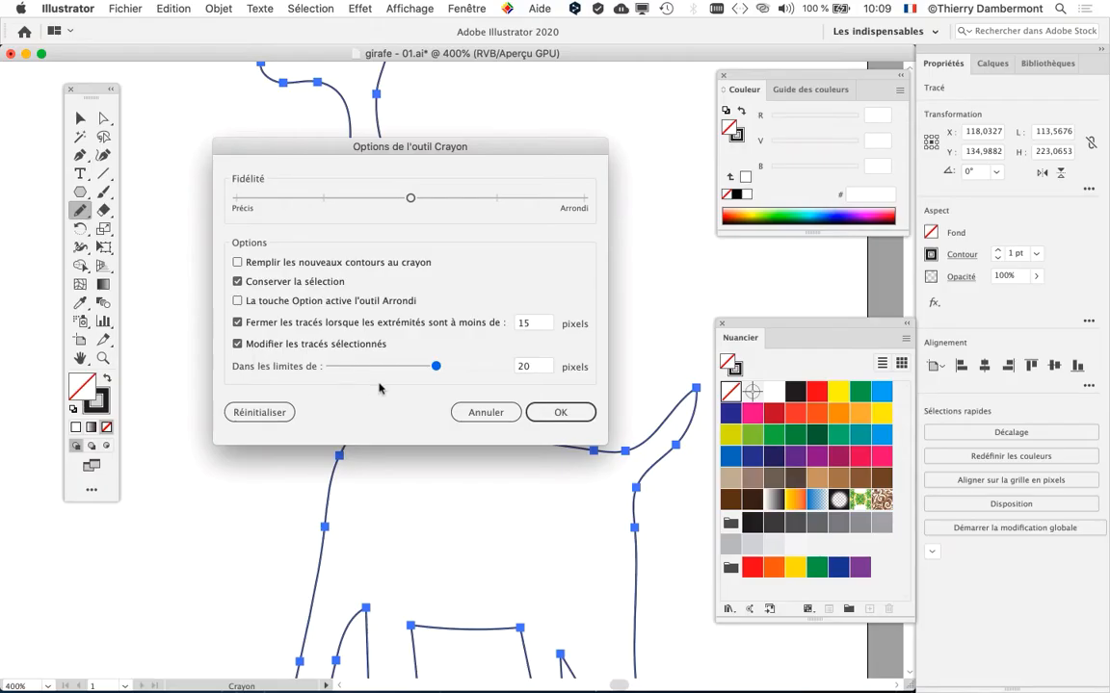
left_click(560, 411)
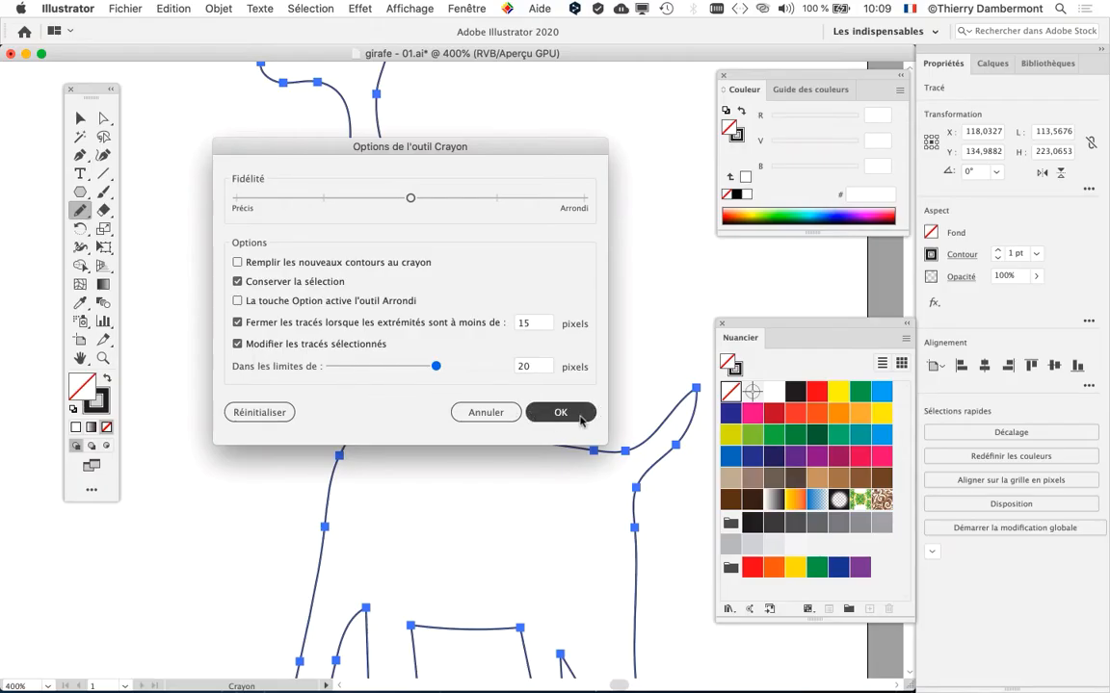
- Redraw the back and front outlines of the giraffe's neck with smoother strokes and reshape the tail as a short upward curl
mouse_move(379, 95)
left_mouse_down()
mouse_move(398, 278)
mouse_move(423, 400)
mouse_move(459, 425)
left_mouse_up()
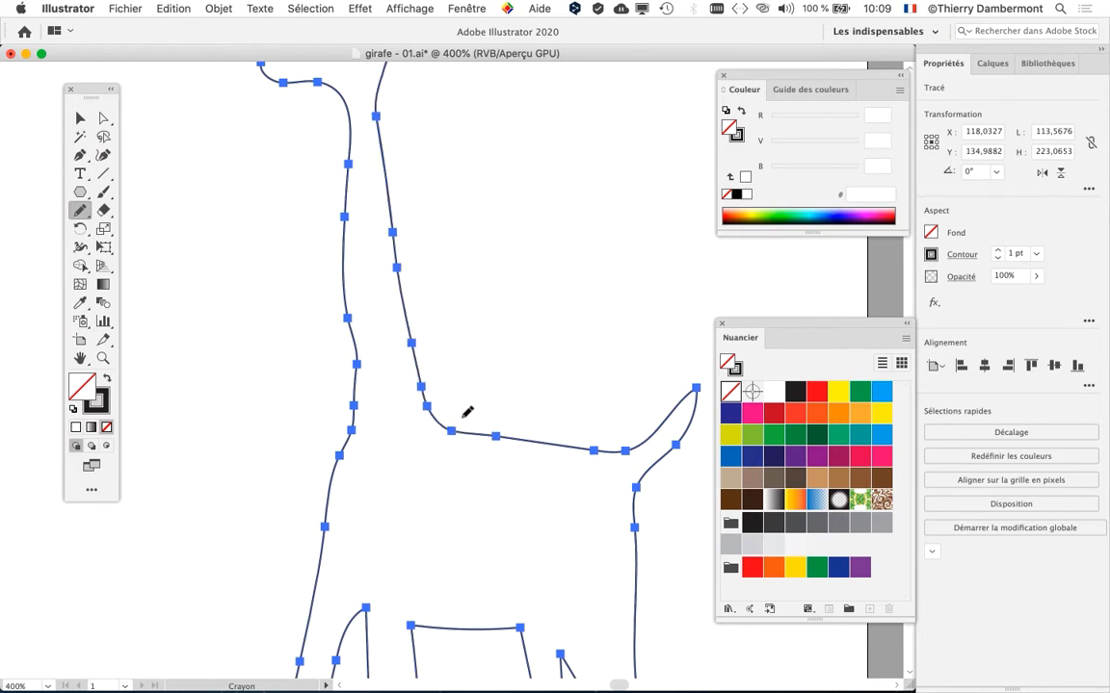
mouse_move(350, 99)
left_mouse_down()
mouse_move(367, 394)
mouse_move(360, 436)
left_mouse_up()
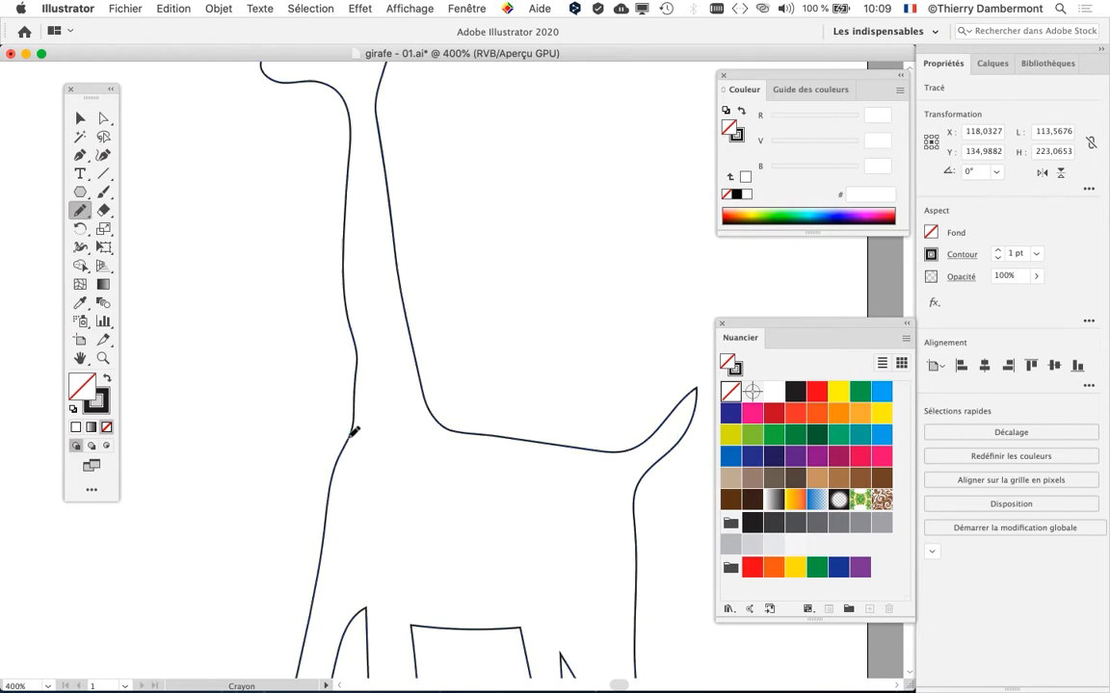
scroll(434, 289, "down", 3)
scroll(433, 289, "right", 3)
scroll(355, 228, "down", 1)
scroll(355, 228, "right", 1)
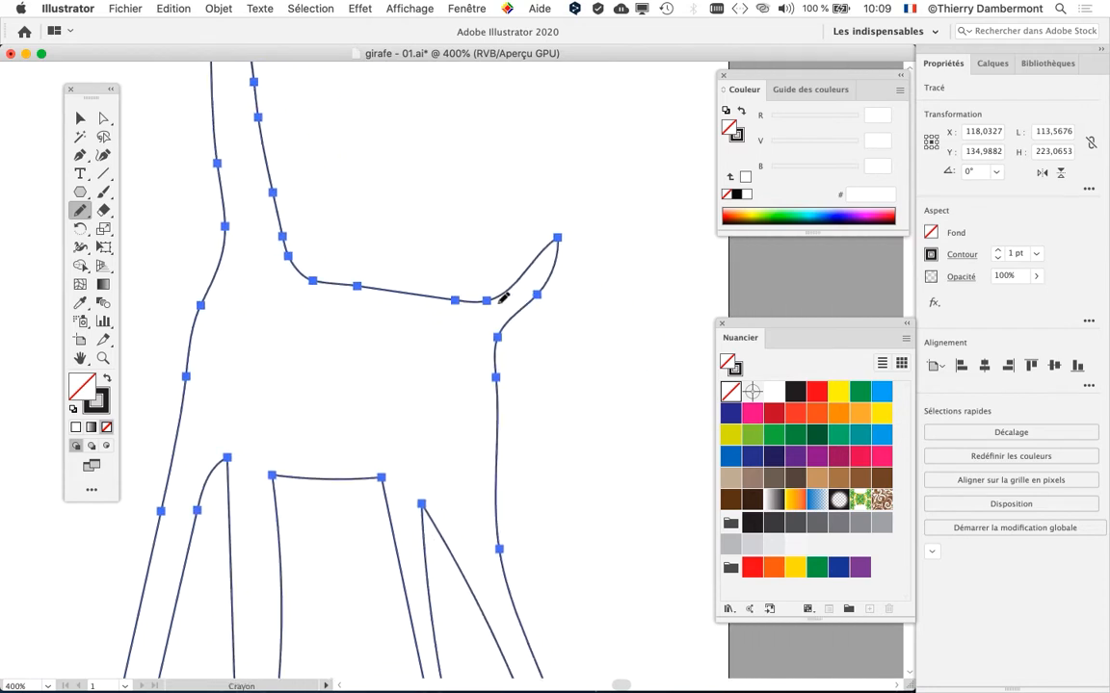
mouse_move(493, 251)
left_mouse_down()
mouse_move(516, 267)
mouse_move(503, 332)
left_mouse_up()
- Redraw the gaps between the giraffe's legs with the Pencil tool, rounding the belly and front-leg arches and slimming the hind-leg gap
left_click_drag(416, 391, 471, 173)
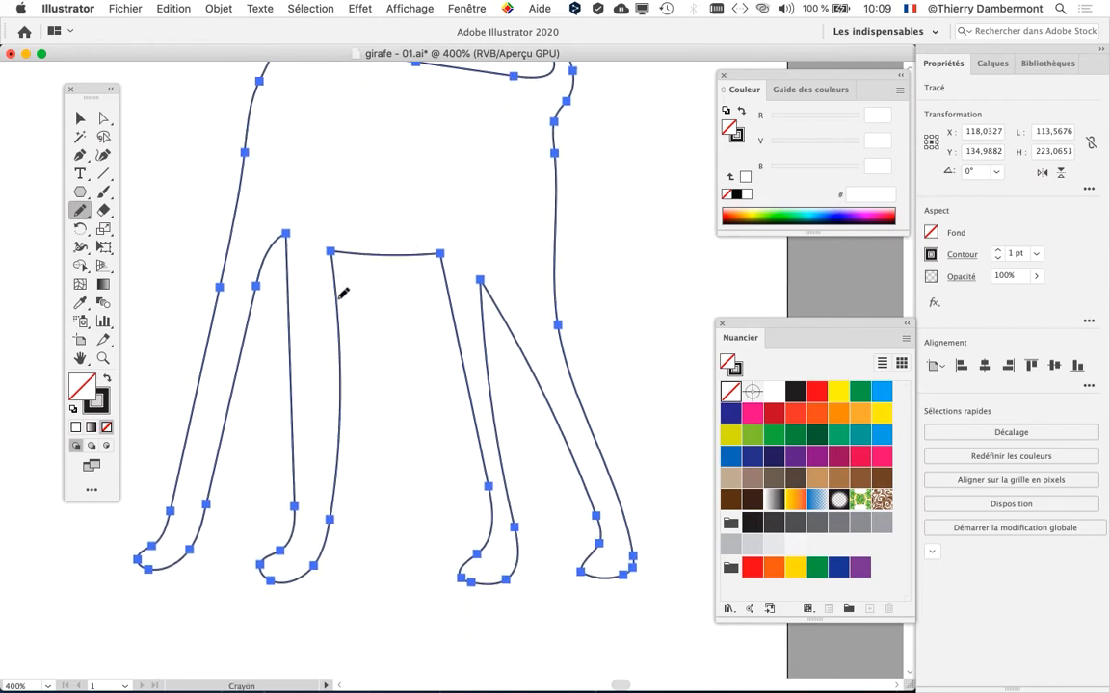
mouse_move(341, 293)
left_mouse_down()
mouse_move(357, 239)
mouse_move(408, 231)
left_mouse_up()
left_click_drag(451, 287, 453, 291)
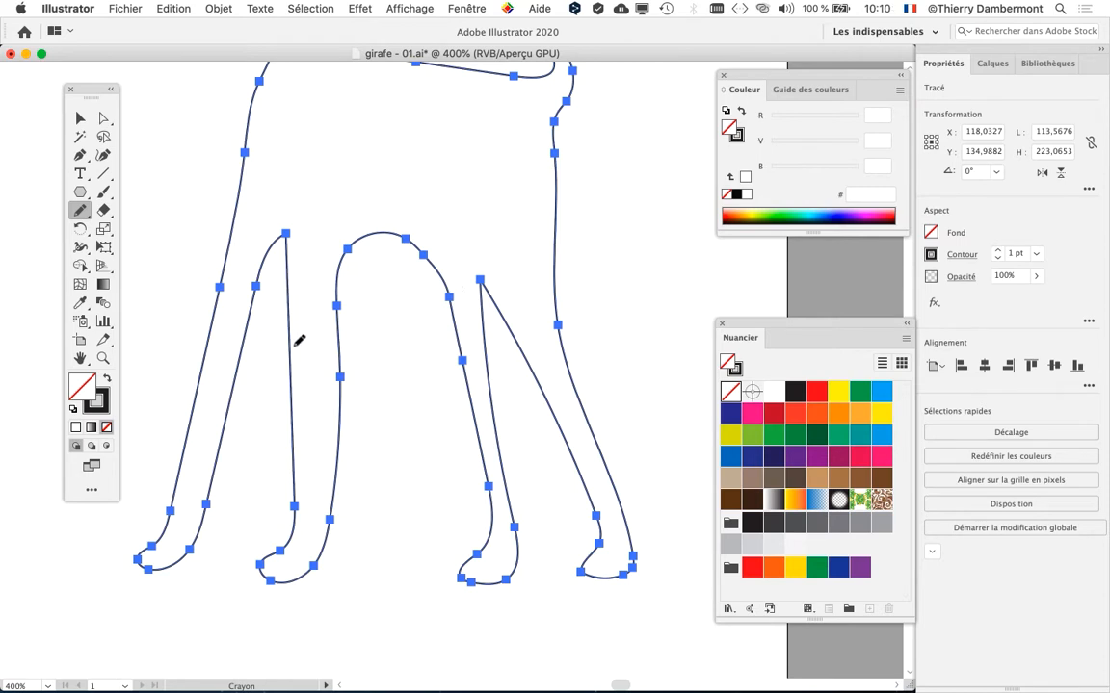
mouse_move(293, 367)
left_mouse_down()
mouse_move(310, 250)
mouse_move(274, 246)
left_mouse_up()
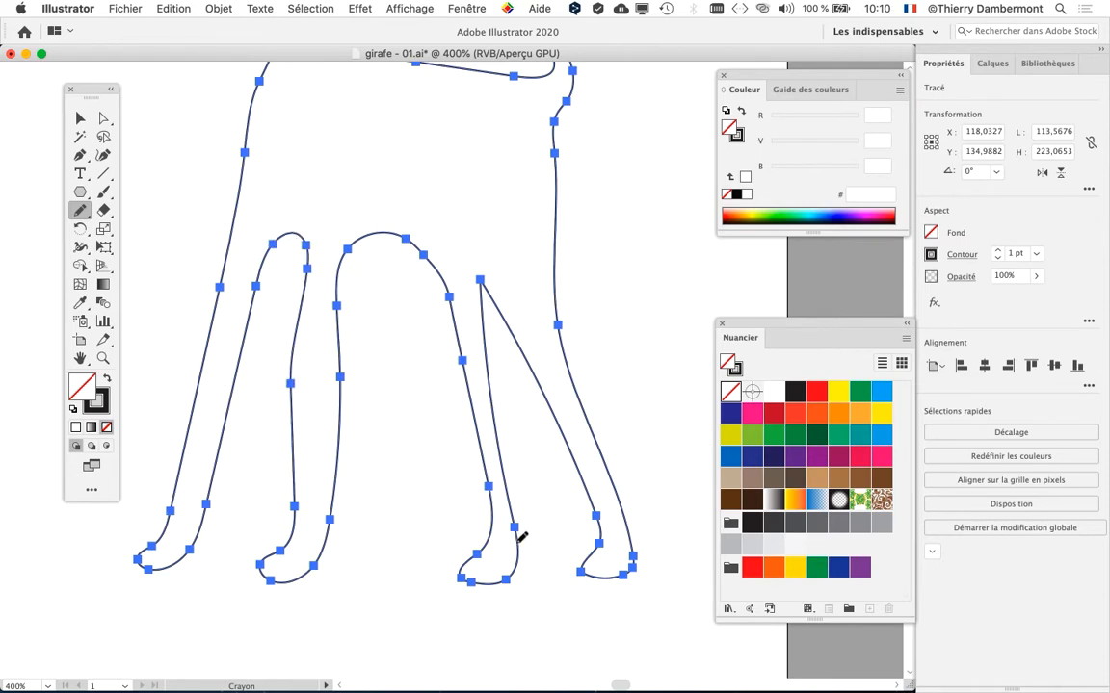
mouse_move(518, 536)
left_mouse_down()
mouse_move(521, 450)
mouse_move(500, 289)
mouse_move(566, 436)
left_mouse_up()
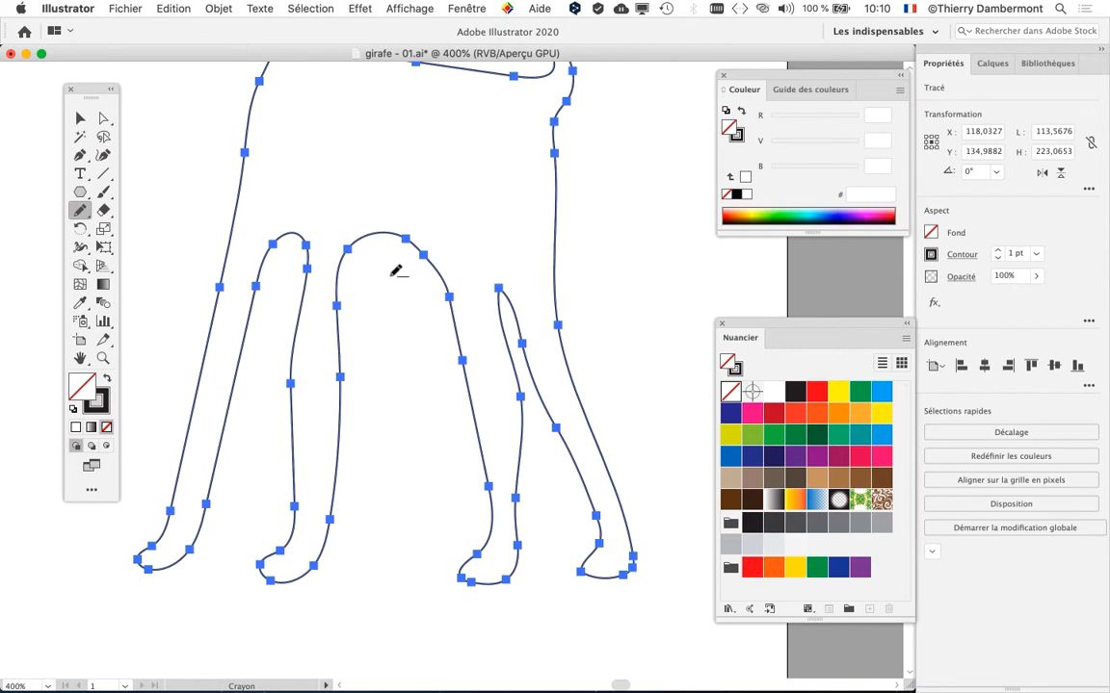
- Redraw the two front feet with the Pencil tool, lengthening and rounding the toes and flattening the top of the foremost one
key("super+minus")
scroll(316, 470, "up", 2)
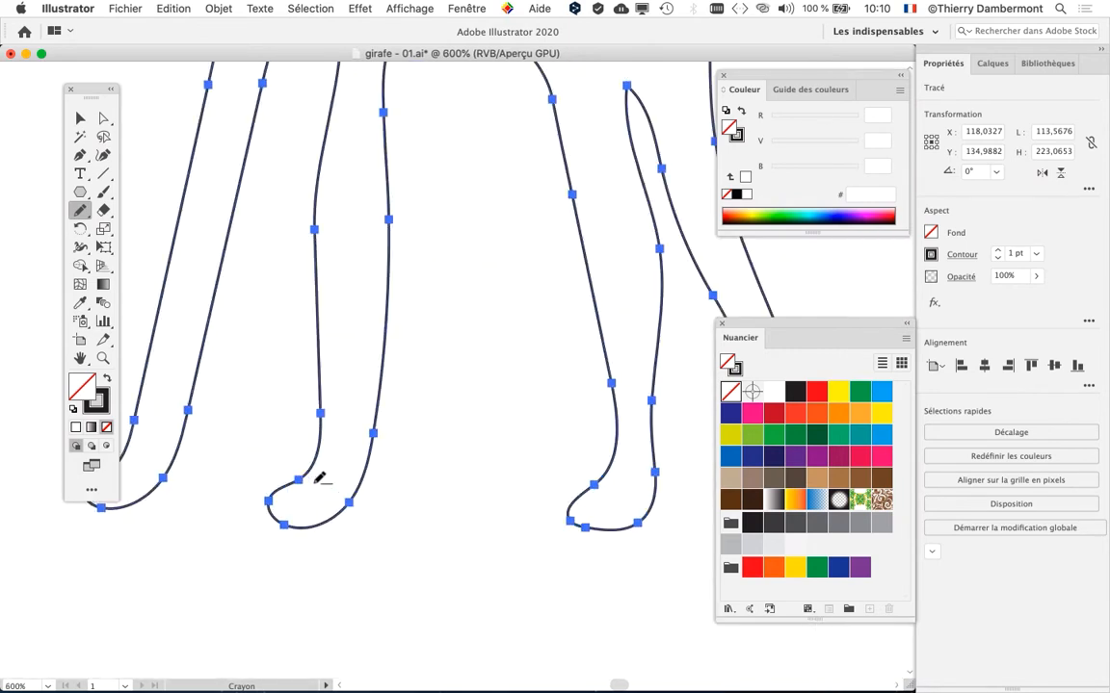
mouse_move(263, 511)
left_mouse_down()
mouse_move(313, 529)
mouse_move(346, 506)
mouse_move(550, 483)
left_mouse_up()
key("space")
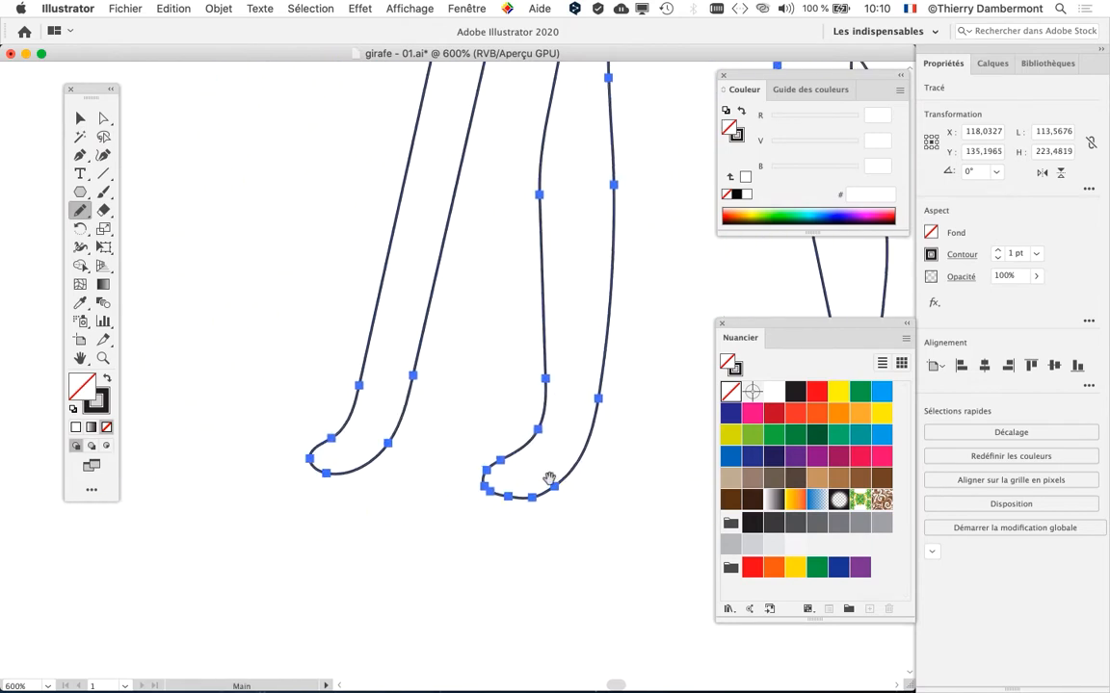
scroll(347, 482, "up", 2)
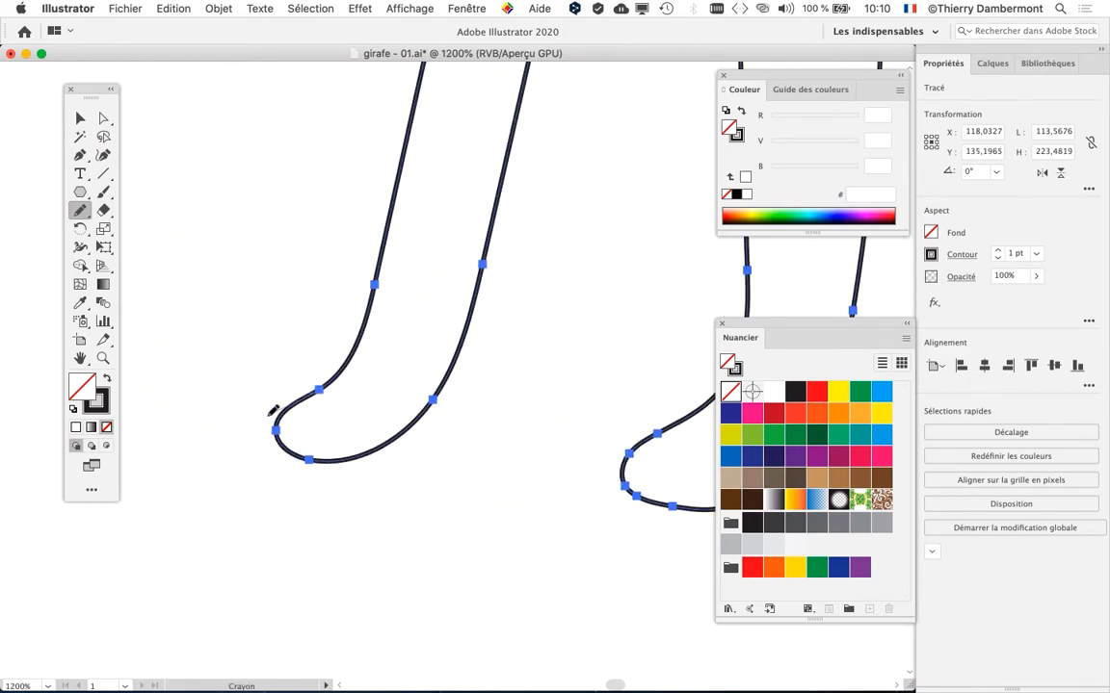
mouse_move(273, 411)
left_mouse_down()
mouse_move(261, 448)
mouse_move(282, 460)
mouse_move(359, 455)
left_mouse_up()
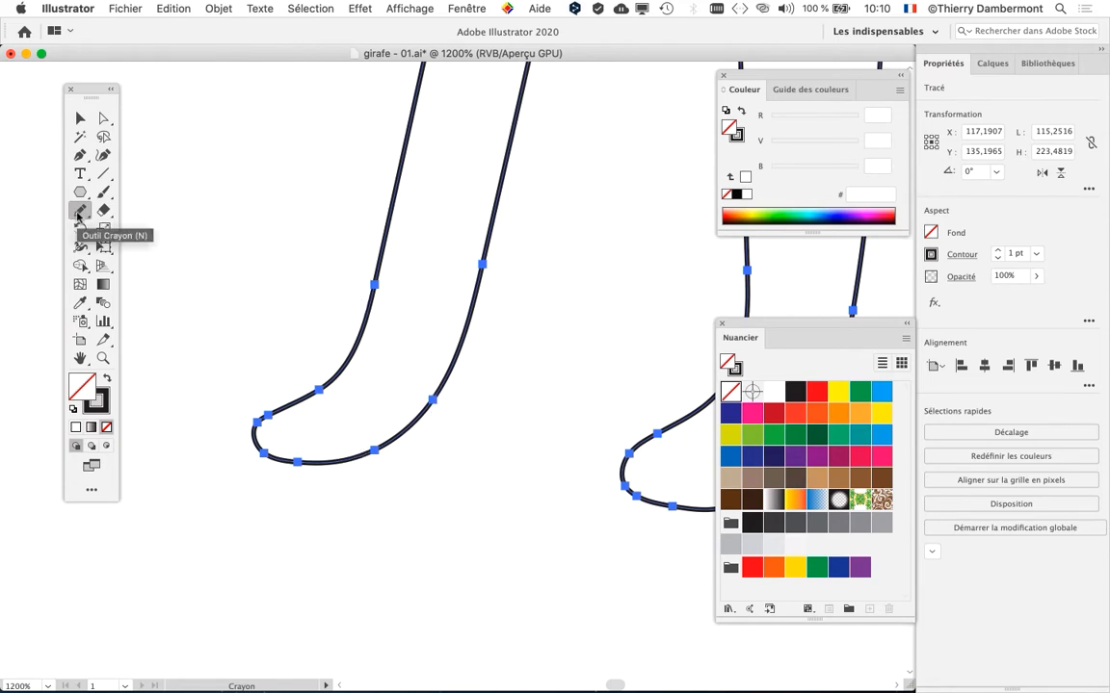
mouse_move(320, 389)
left_mouse_down()
mouse_move(268, 398)
mouse_move(259, 443)
left_mouse_up()
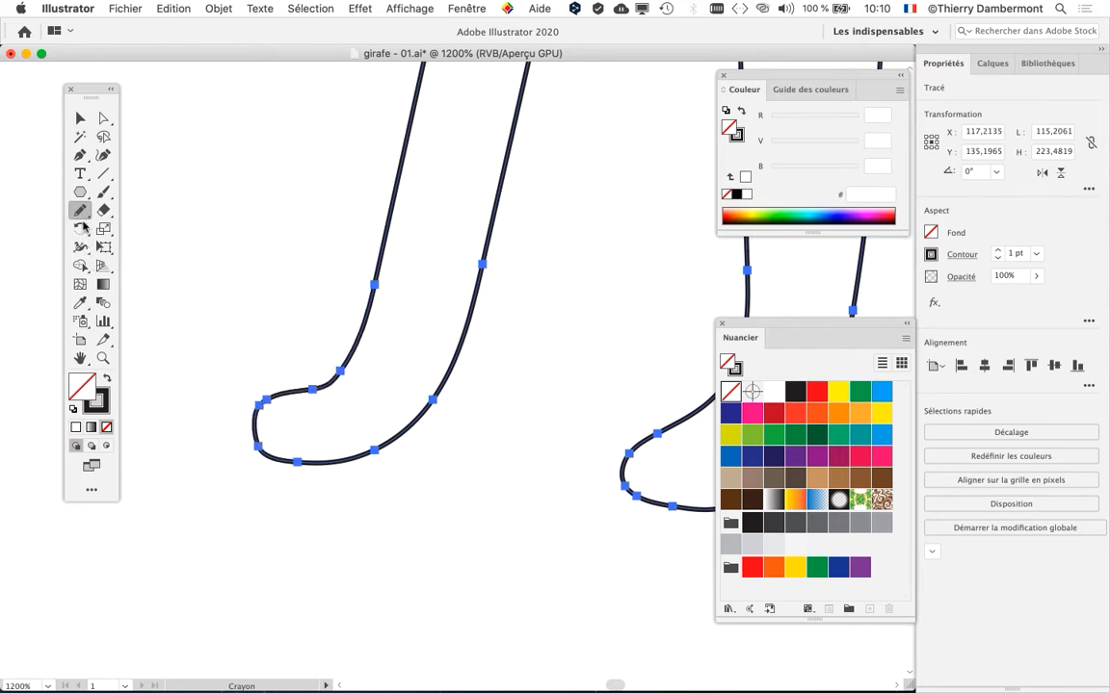
- Check the Pencil tool options and redraw both front feet as hooves with flat soles and squared heels
double_click(81, 211)
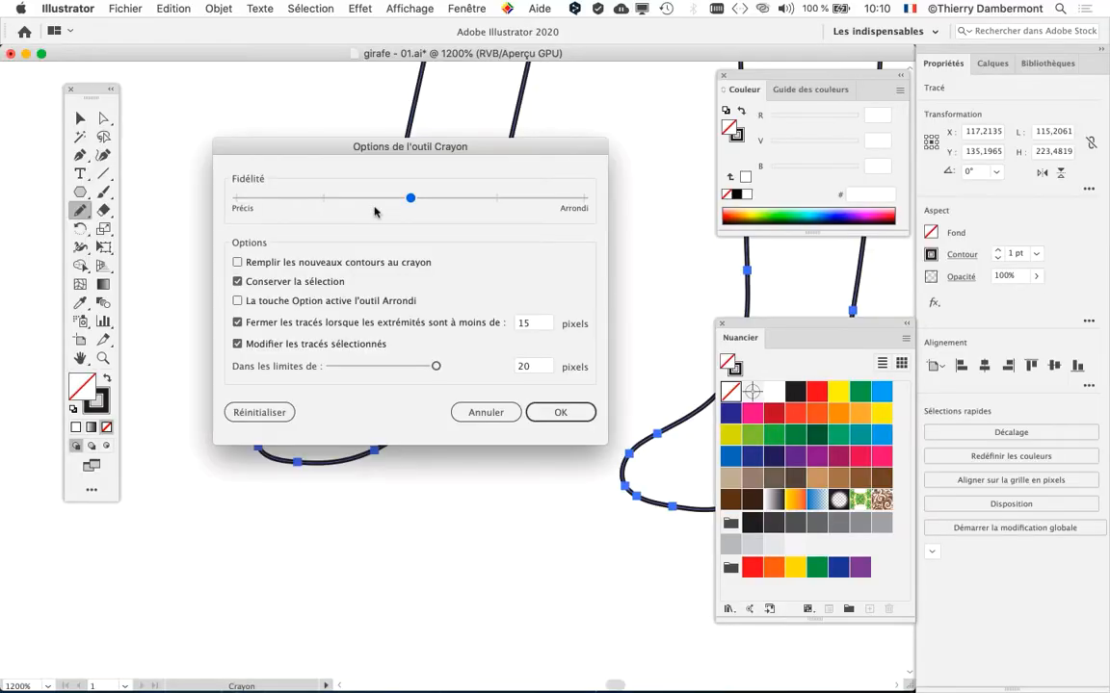
left_click(585, 412)
scroll(565, 416, "down", 1)
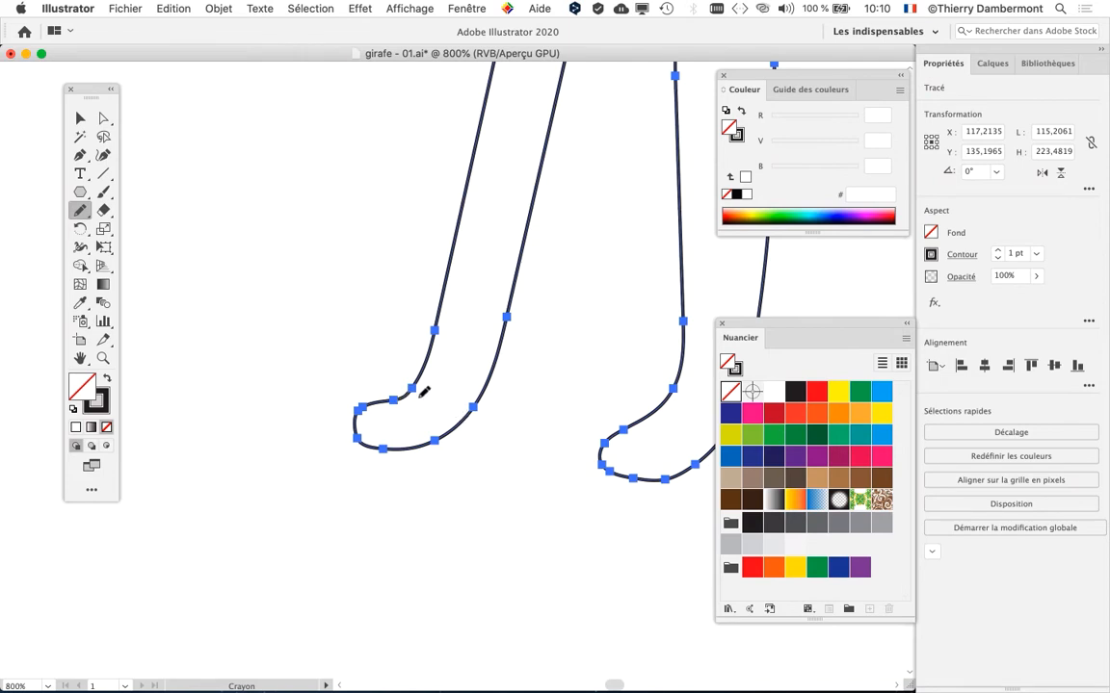
mouse_move(367, 409)
left_mouse_down()
mouse_move(343, 452)
mouse_move(354, 474)
mouse_move(472, 481)
mouse_move(493, 375)
mouse_move(550, 441)
mouse_move(478, 459)
mouse_move(357, 443)
mouse_move(376, 442)
mouse_move(366, 462)
mouse_move(439, 464)
mouse_move(446, 374)
left_mouse_up()
scroll(515, 435, "down", 2)
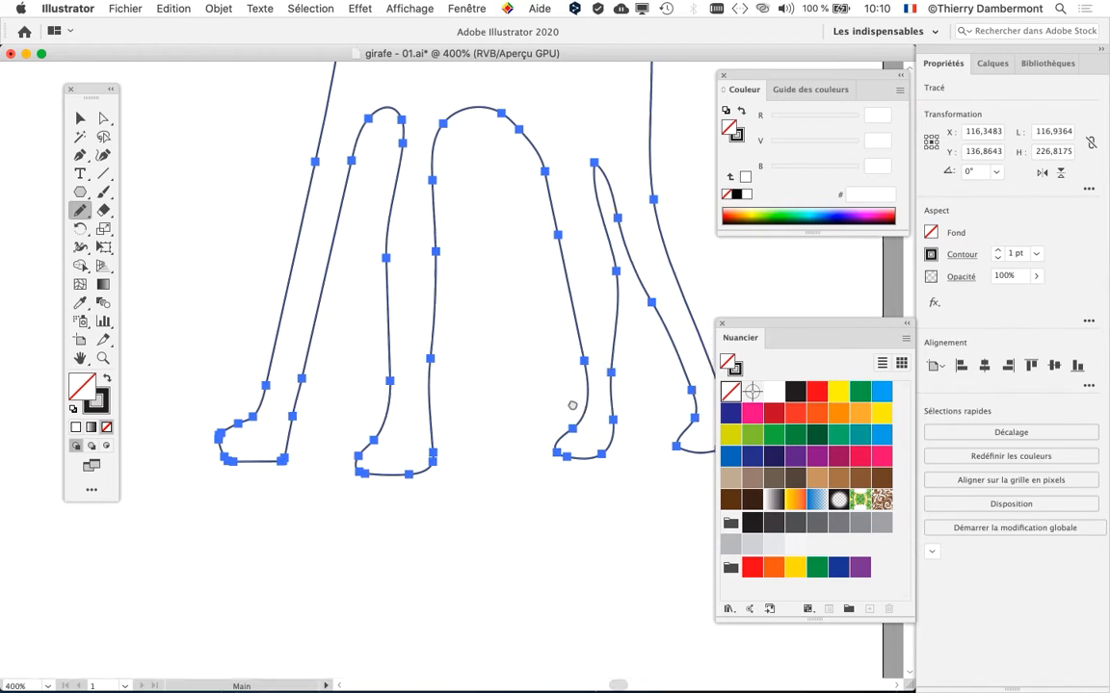
- Redraw both hind feet with the Pencil tool as wider hooves with flat soles and squared heels
left_click_drag(592, 393, 477, 407)
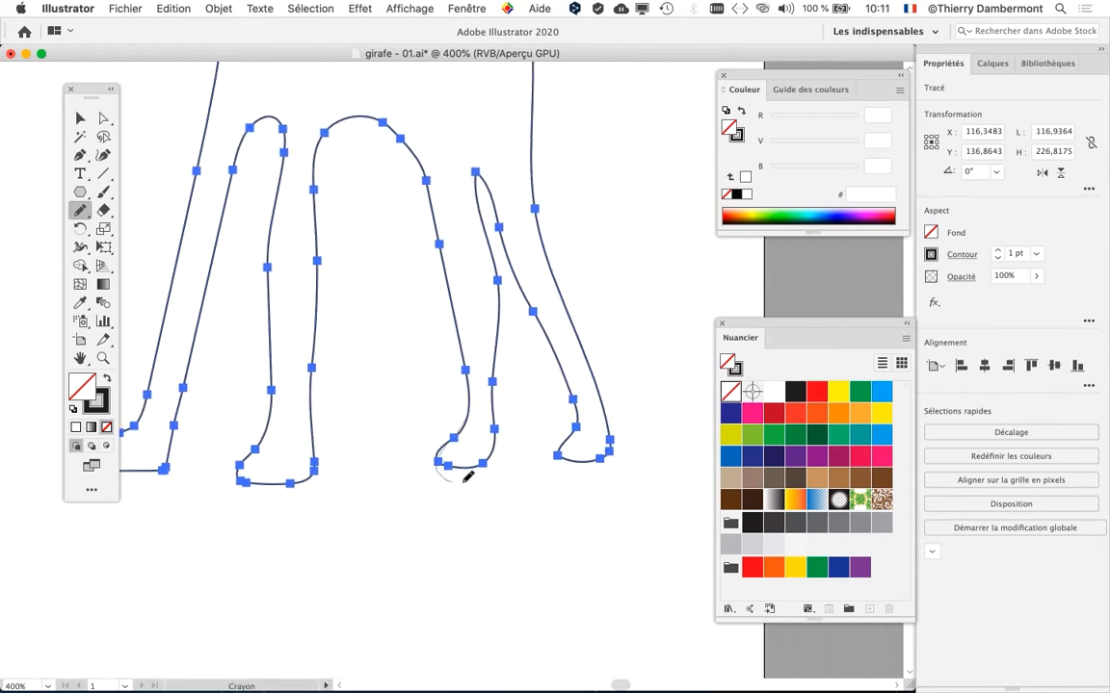
mouse_move(464, 480)
left_mouse_down()
mouse_move(508, 452)
mouse_move(488, 385)
left_mouse_up()
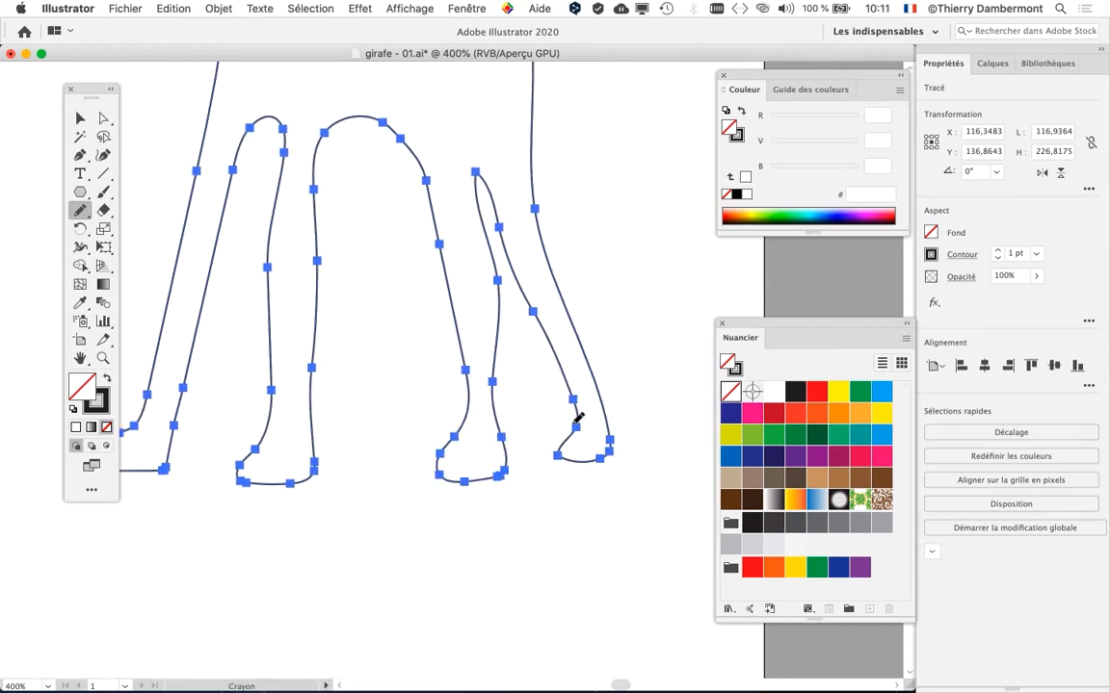
mouse_move(575, 423)
left_mouse_down()
mouse_move(567, 457)
mouse_move(587, 470)
mouse_move(621, 462)
mouse_move(613, 426)
left_mouse_up()
key("super+minus")
key("super+minus")
key("super+minus")
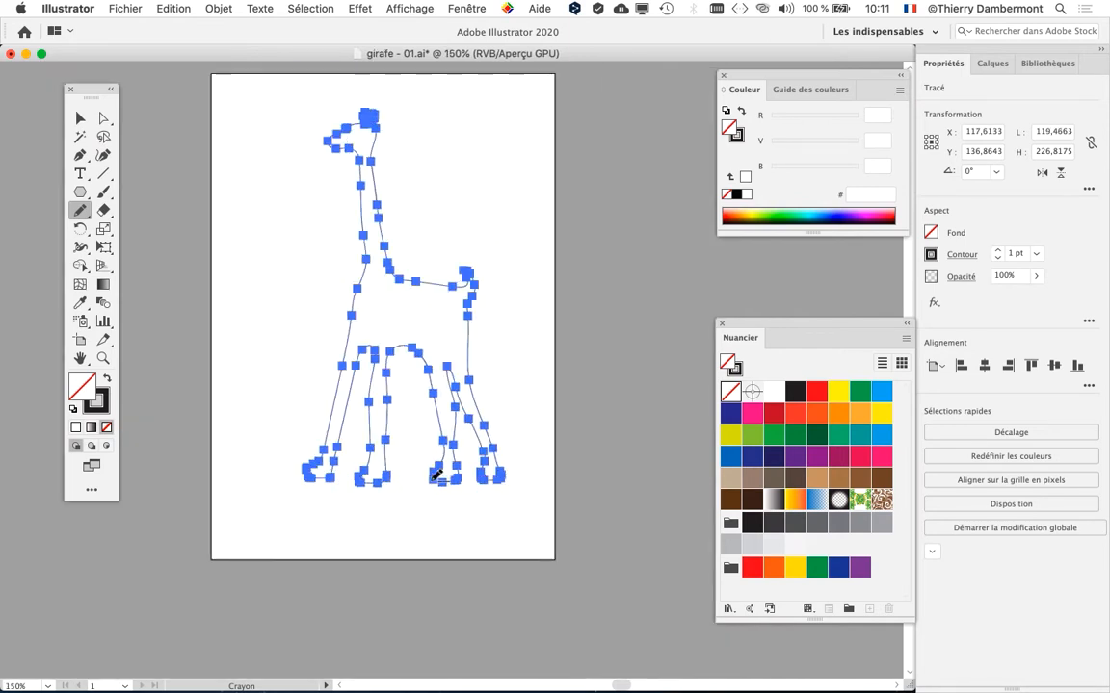
- Redraw the inner edge of the nearer hind leg with the Pencil tool from the top of the gap toward the hoof, slimming the leg
key("super+plus")
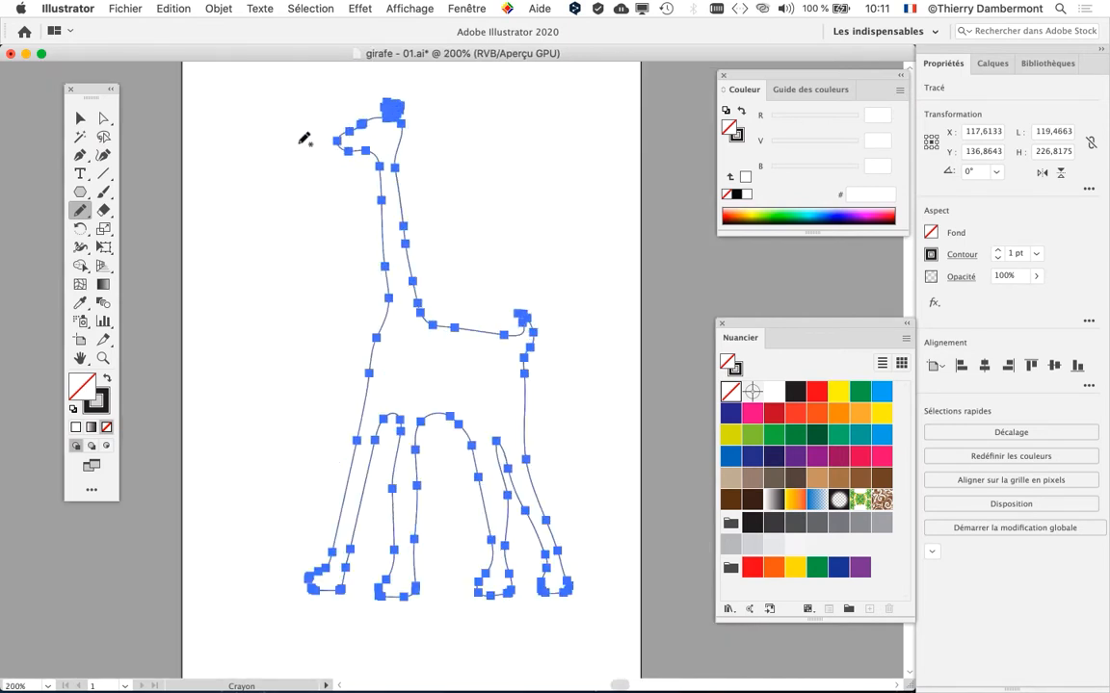
key("super+plus")
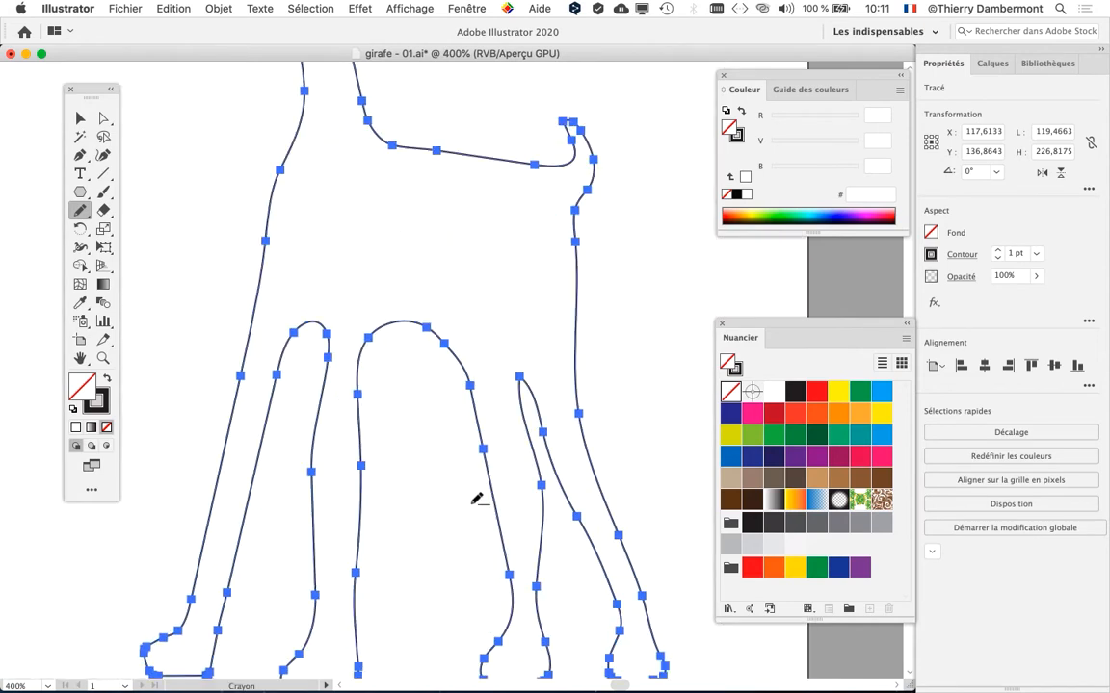
scroll(476, 496, "down", 5)
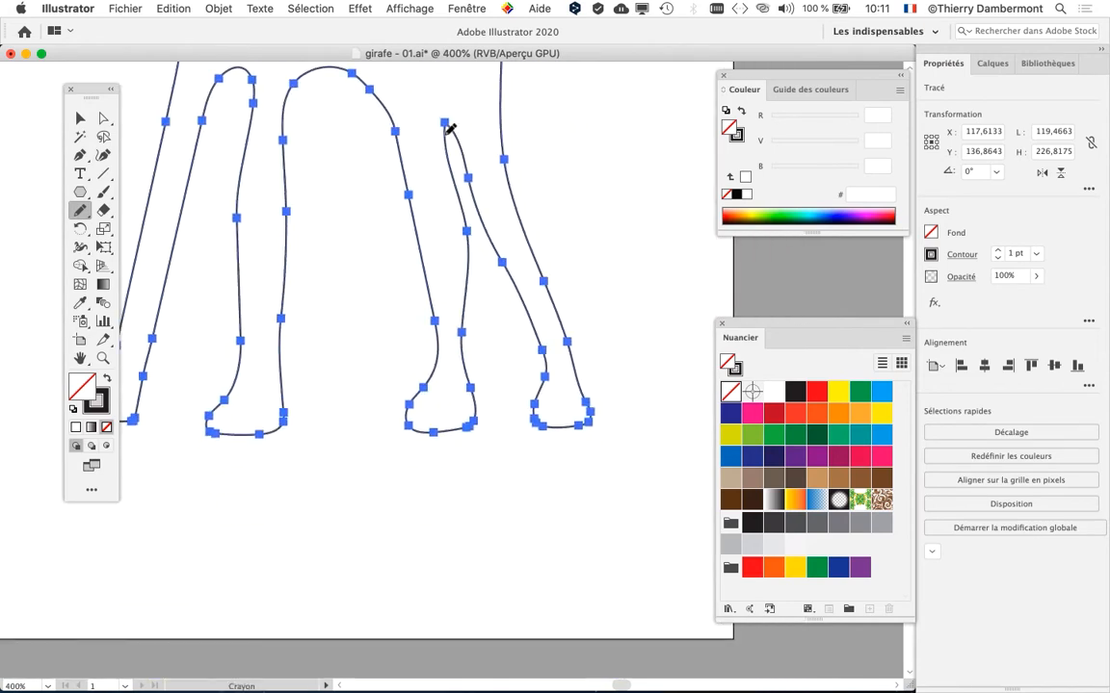
mouse_move(446, 126)
left_mouse_down()
mouse_move(440, 195)
mouse_move(468, 347)
left_mouse_up()
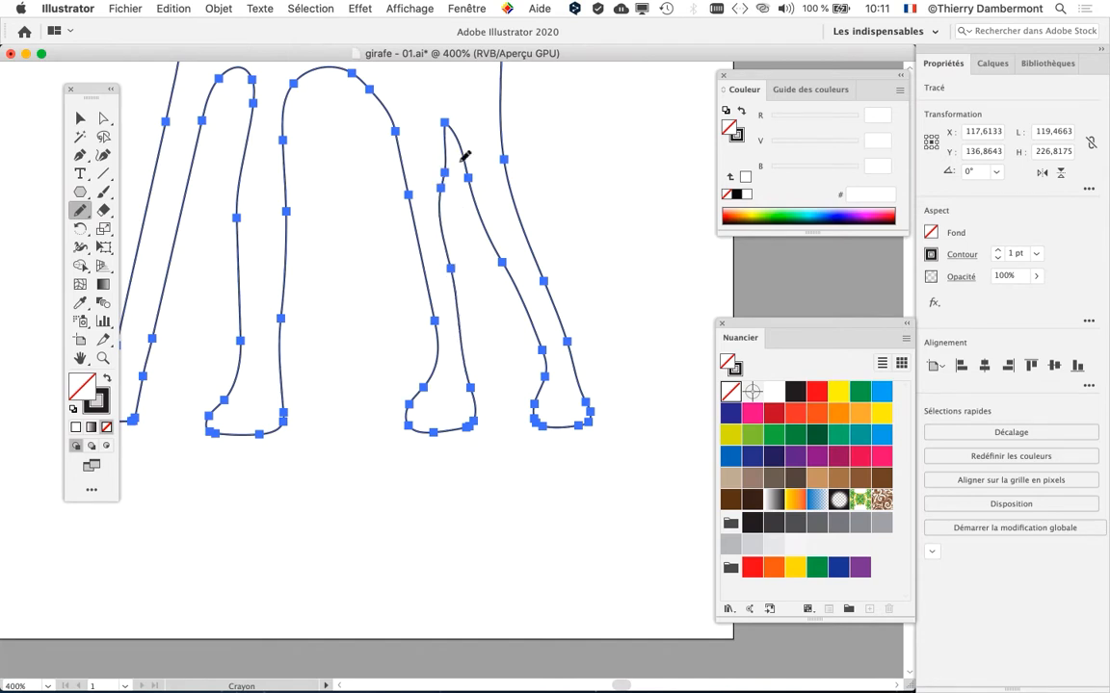
- Try two green swatches as the giraffe's fill and settle on the yellow-green D7DF23
key("super+minus")
mouse_move(367, 235)
left_mouse_down()
mouse_move(380, 400)
mouse_move(350, 482)
left_mouse_up()
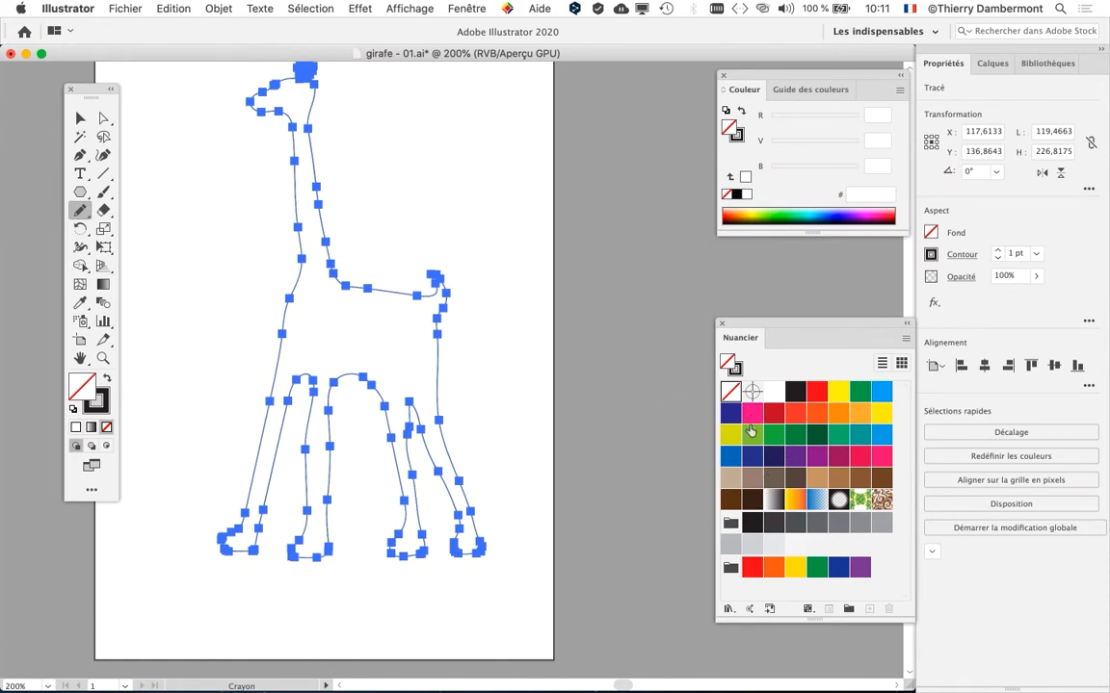
left_click(750, 433)
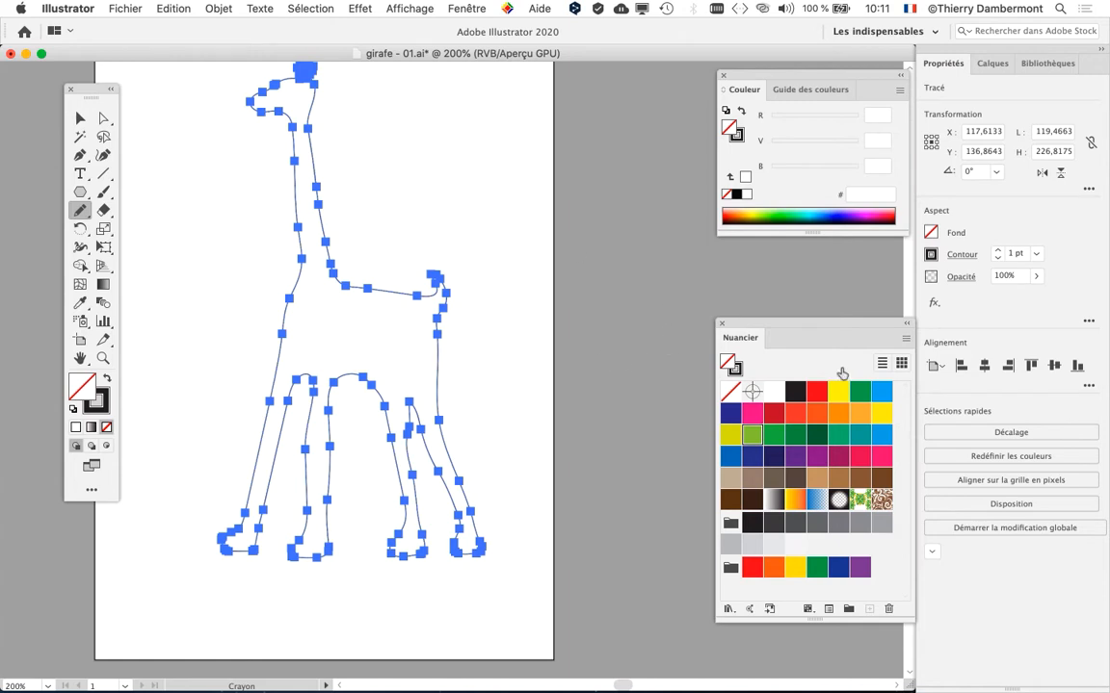
left_click_drag(758, 328, 538, 111)
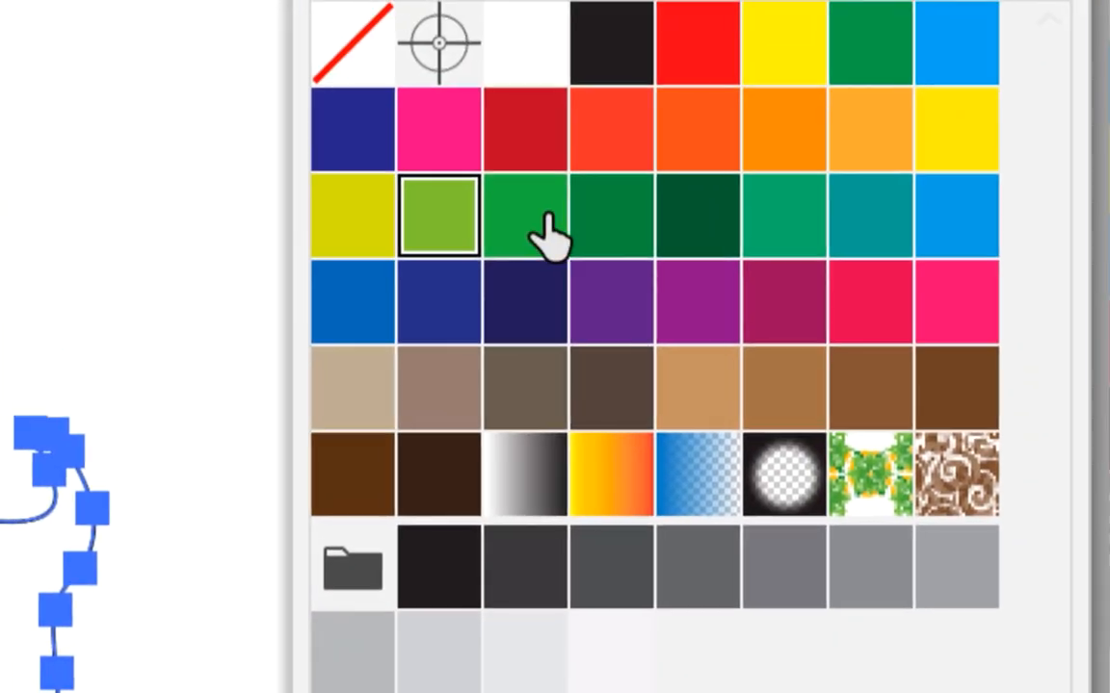
left_click(549, 234)
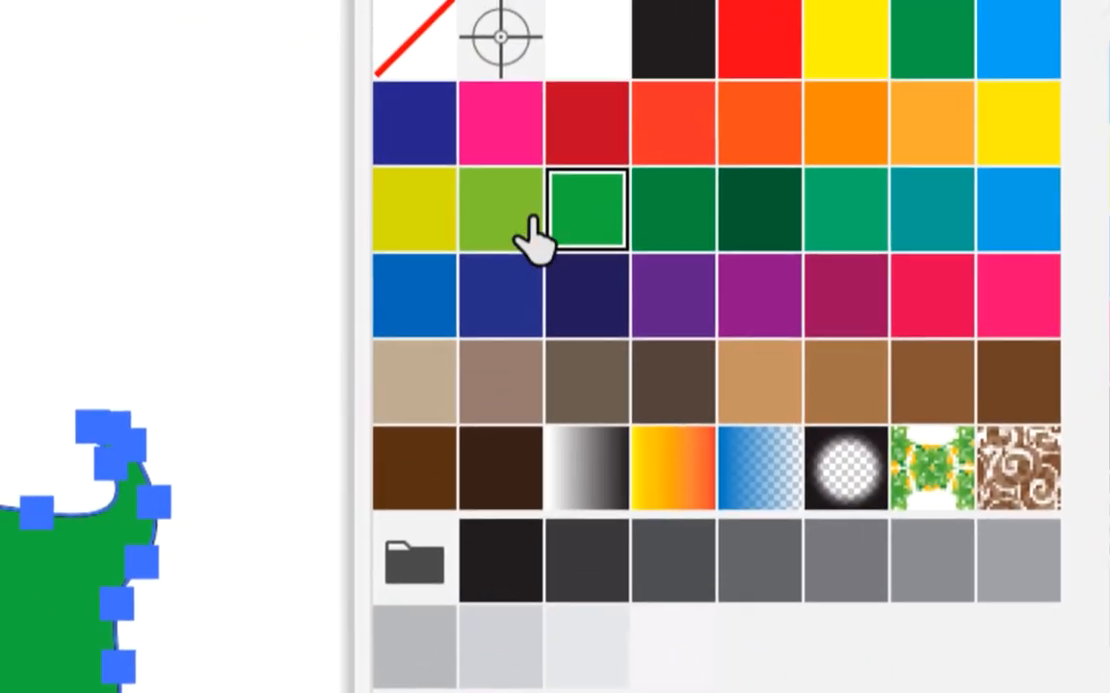
left_click(529, 224)
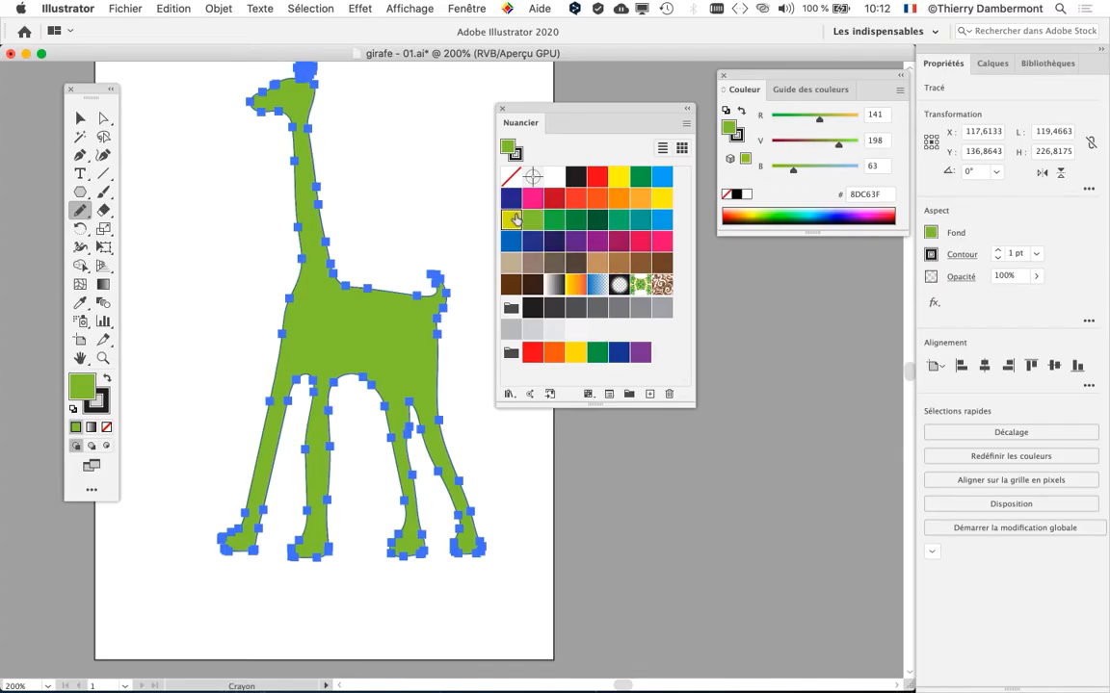
left_click(418, 210)
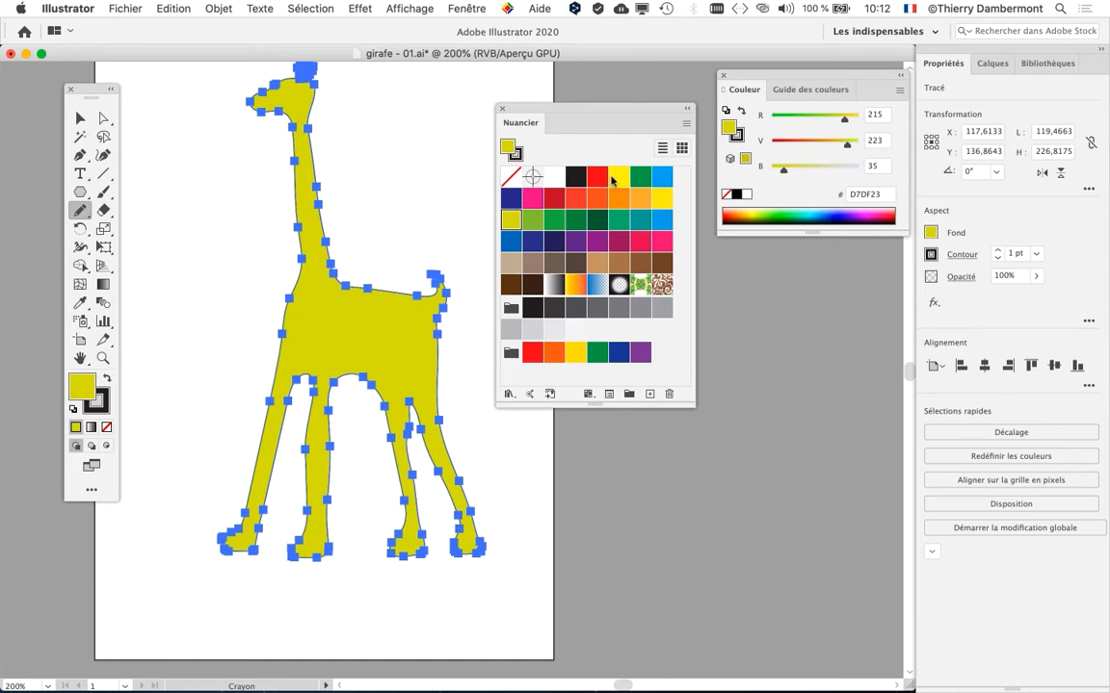
- Rearrange the floating Color and Swatches panels, placing Color below the giraffe and Swatches beside the artboard
left_click_drag(612, 110, 633, 142)
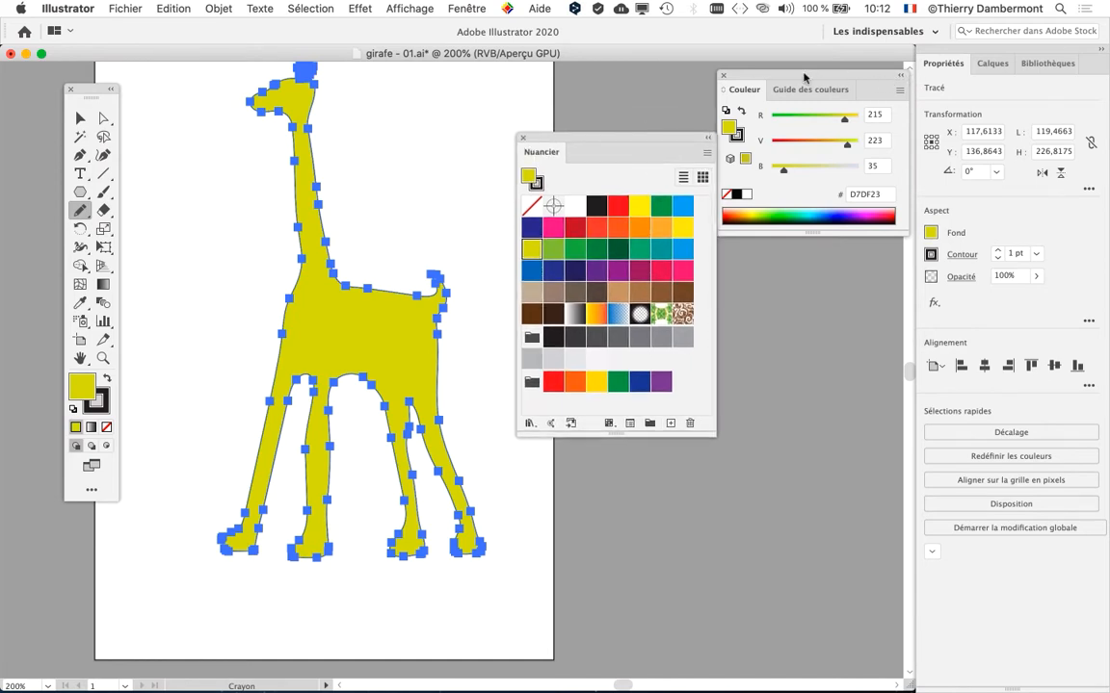
left_click_drag(804, 77, 370, 615)
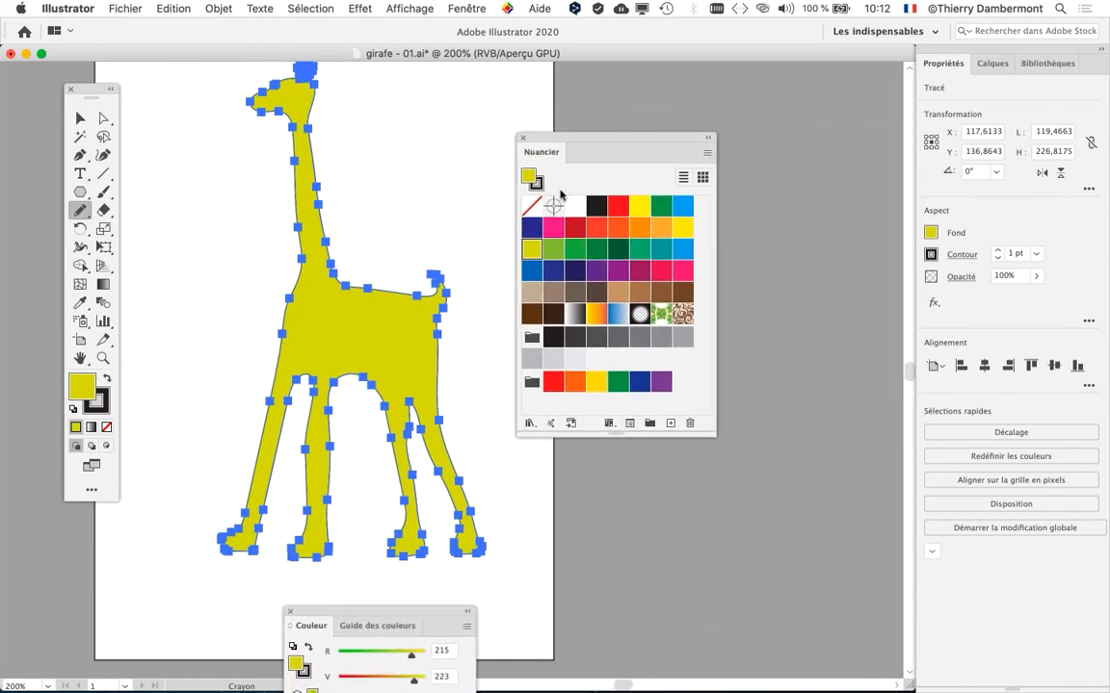
left_click_drag(564, 136, 699, 84)
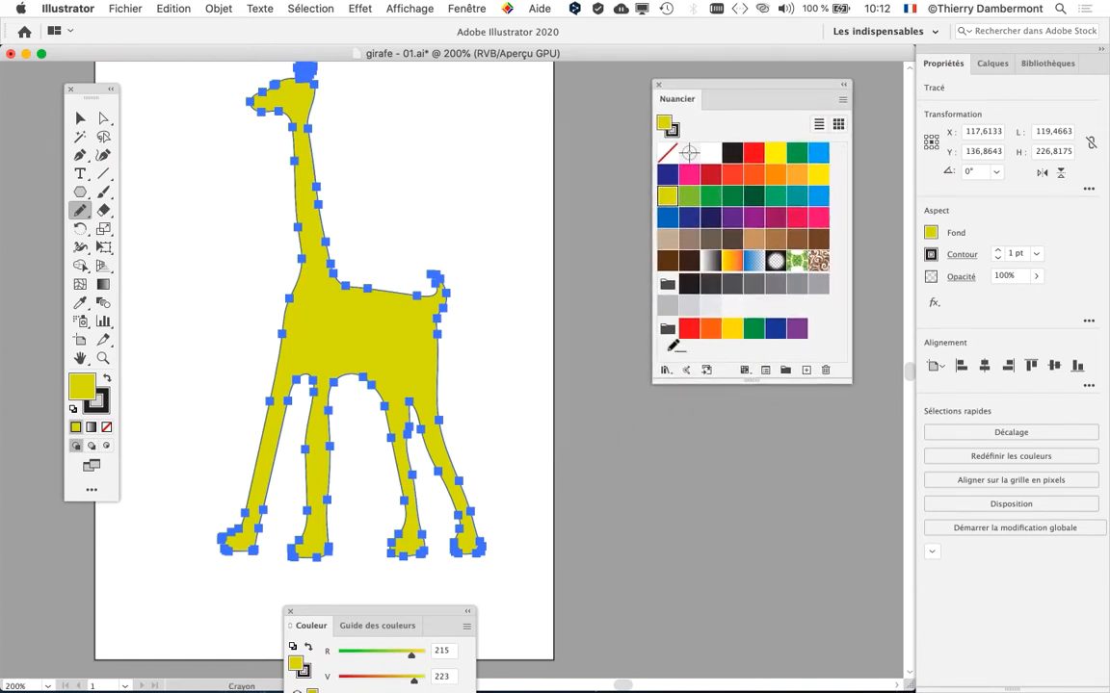
- Open the Bois gradient library from the swatch libraries, with the Swatches panel moved closer to the artboard
scroll(486, 310, "down", 1)
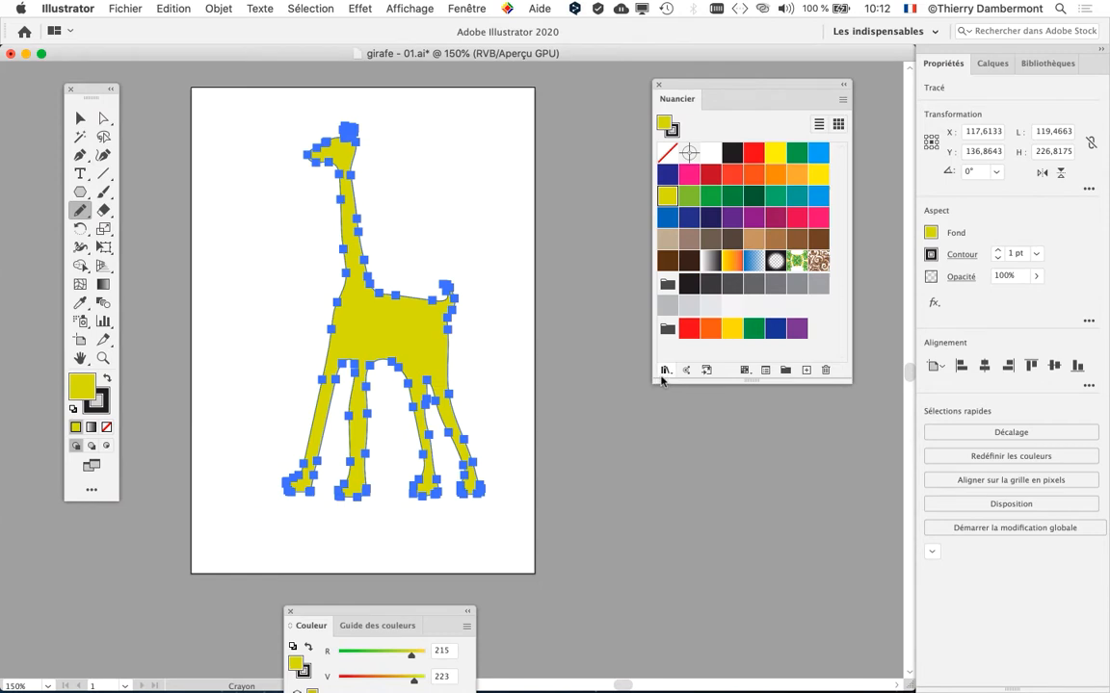
left_click_drag(678, 86, 620, 93)
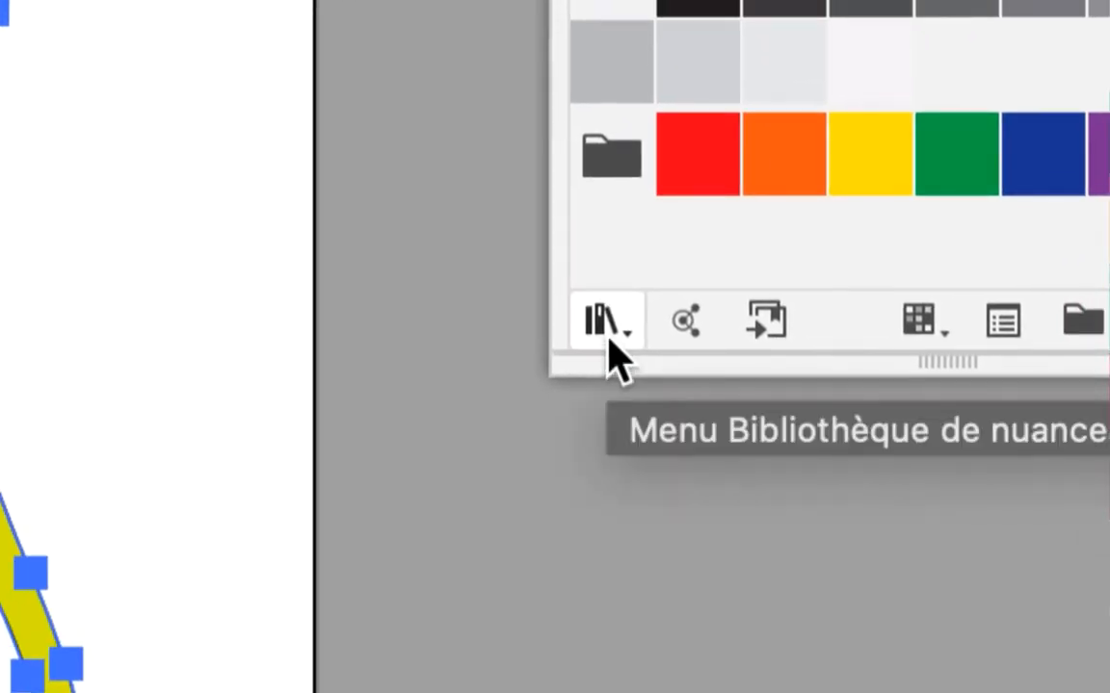
left_click(604, 323)
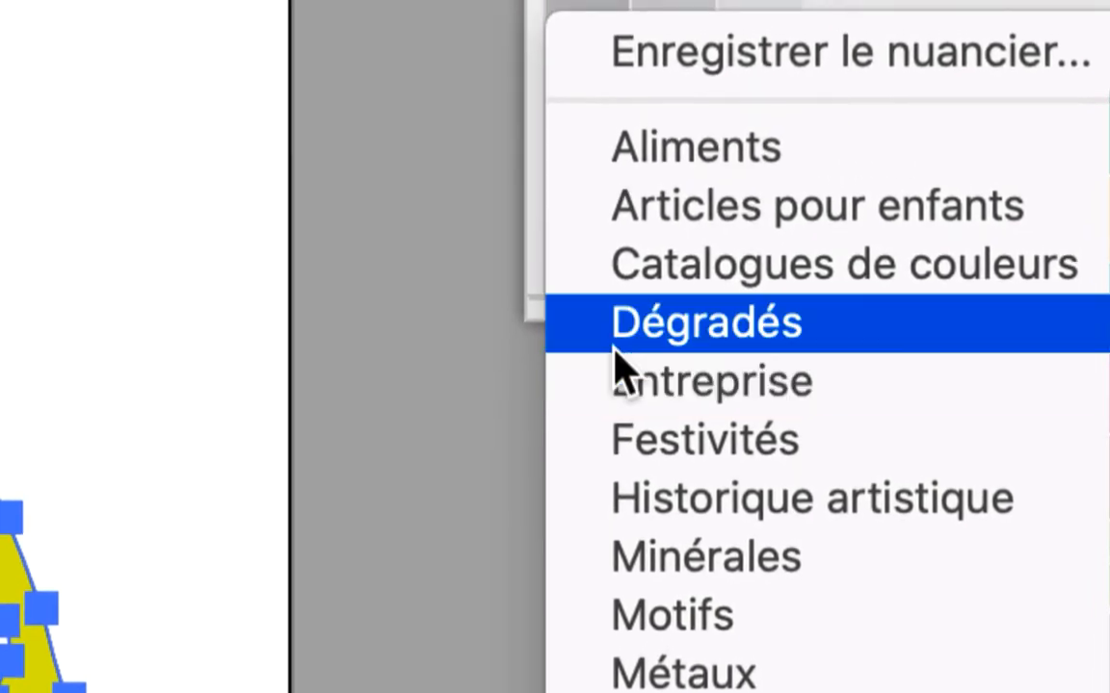
mouse_move(948, 324)
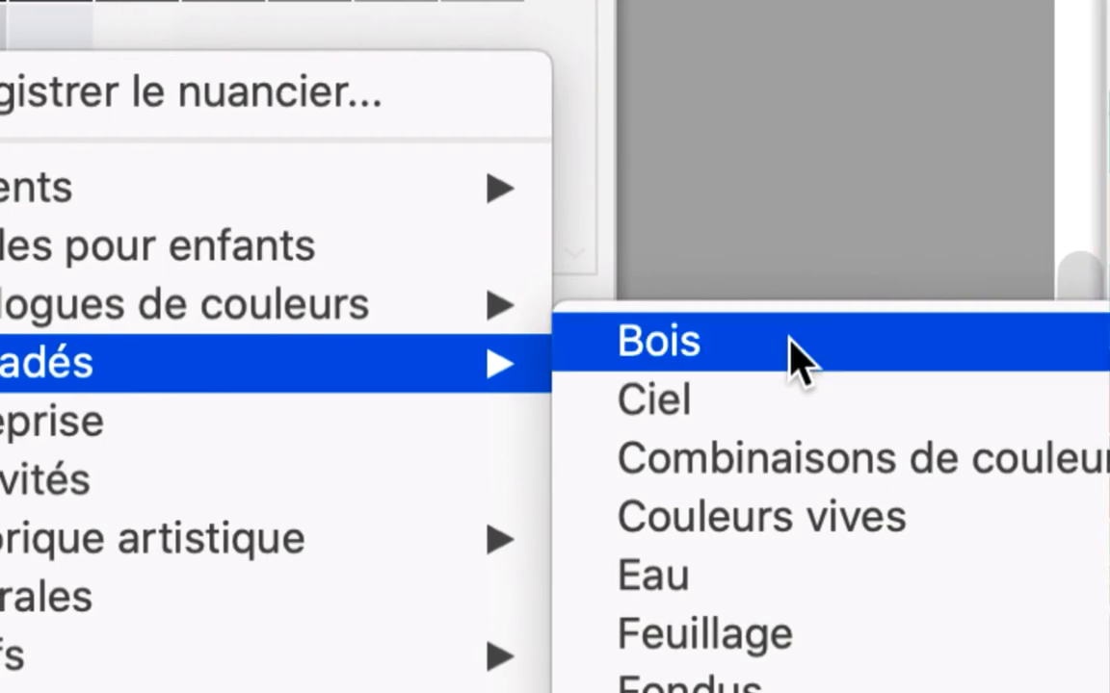
left_click(790, 339)
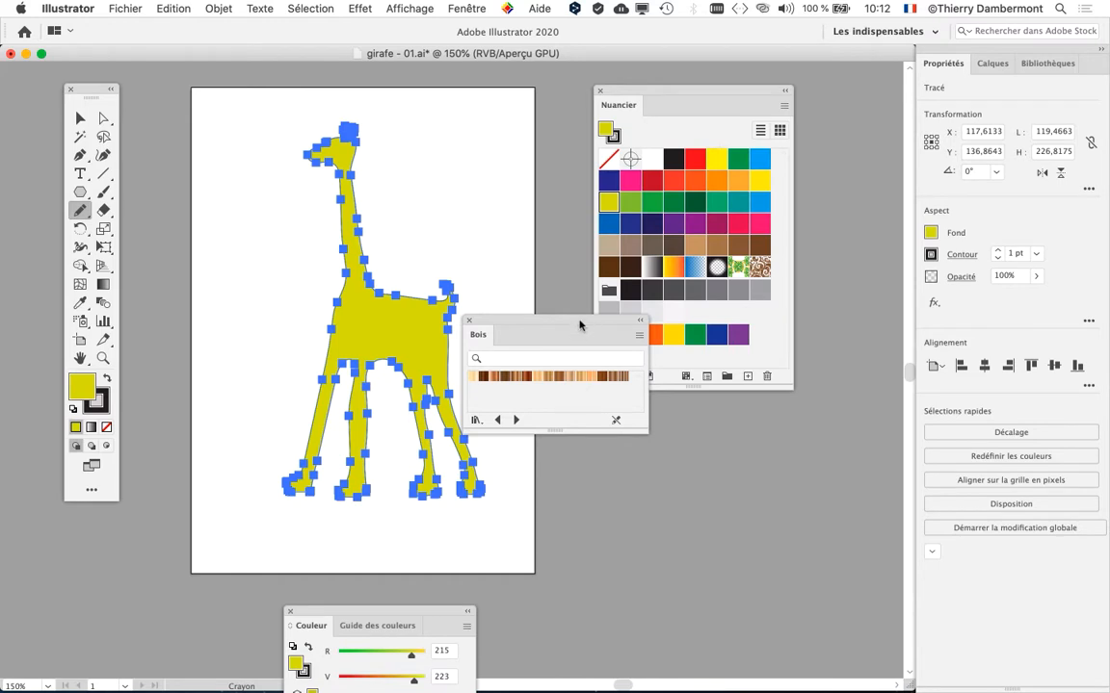
- Rearrange the floating panels, placing Swatches over the Properties panel and Bois beside the artboard
left_click_drag(579, 326, 739, 499)
left_click_drag(618, 94, 875, 87)
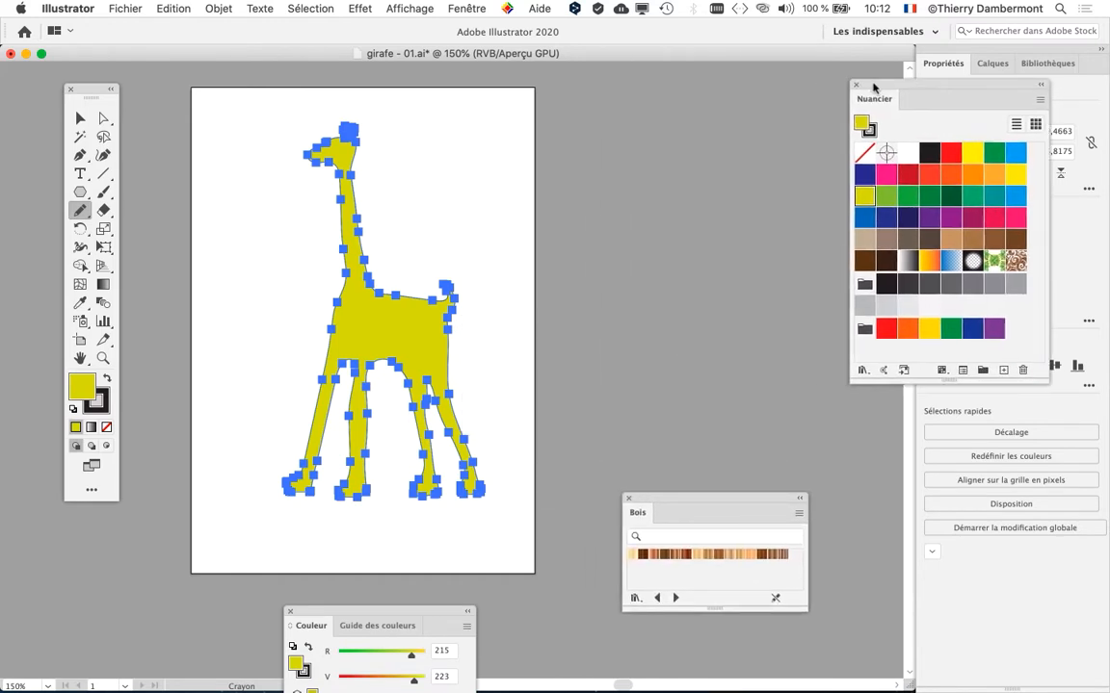
left_click_drag(717, 504, 666, 122)
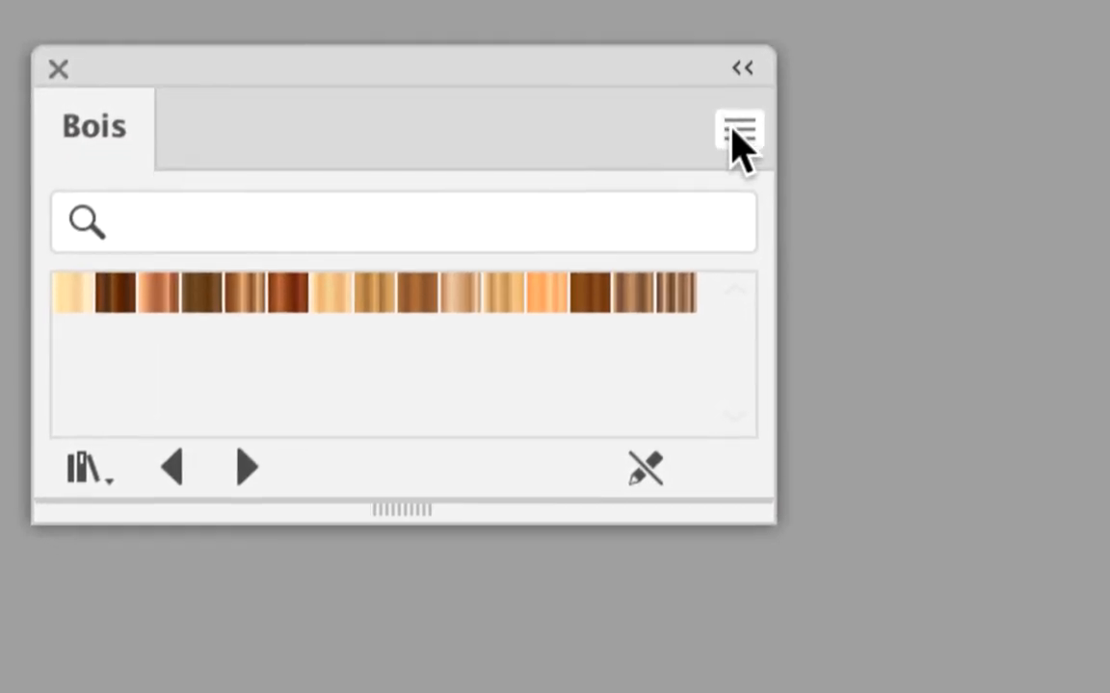
- Show the Bois gradients as large thumbnails and enlarge the panel until every swatch fits
left_click(734, 135)
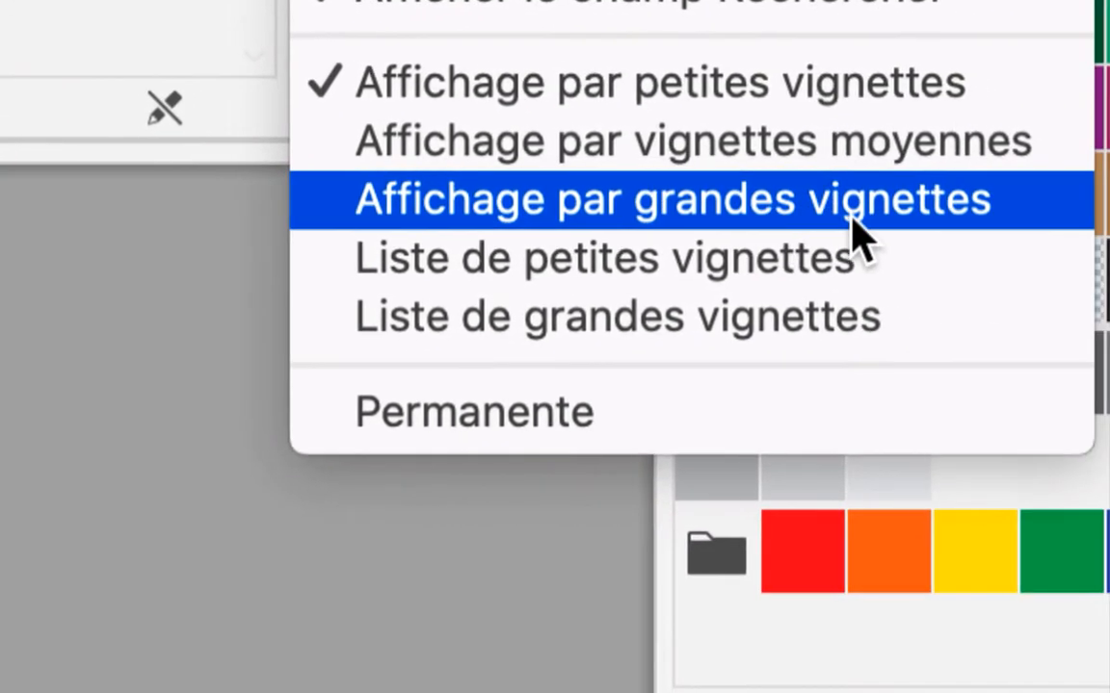
left_click(855, 217)
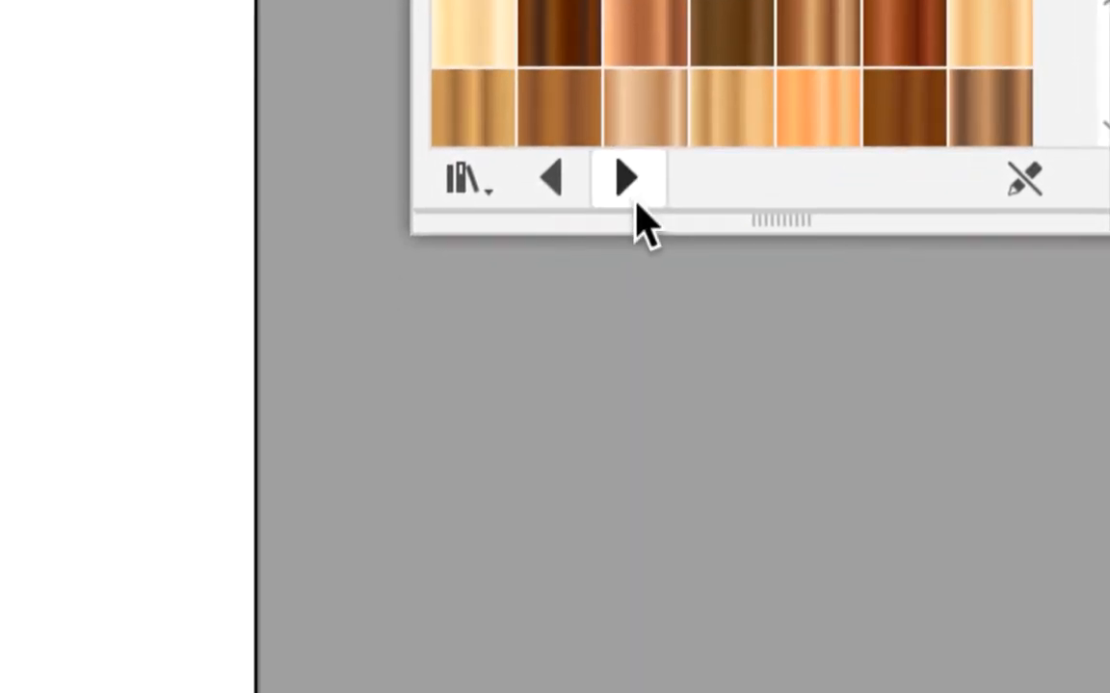
left_click_drag(638, 208, 639, 256)
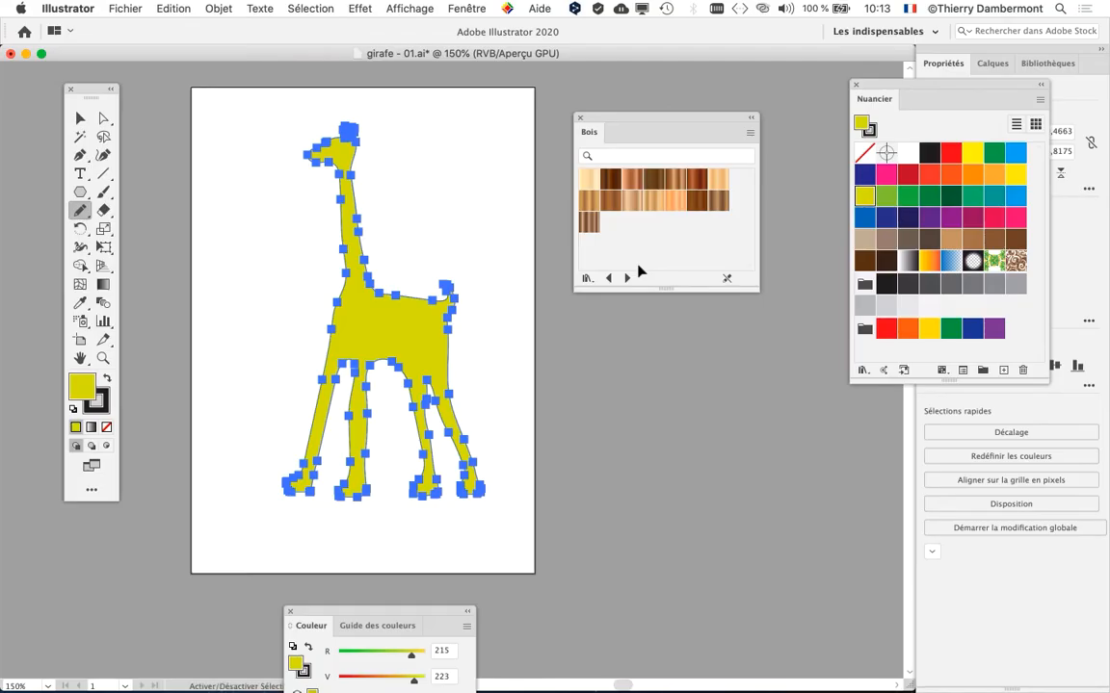
- Save the document under the new name girafe - 02.ai with the default Illustrator 2020 options
left_click(125, 7)
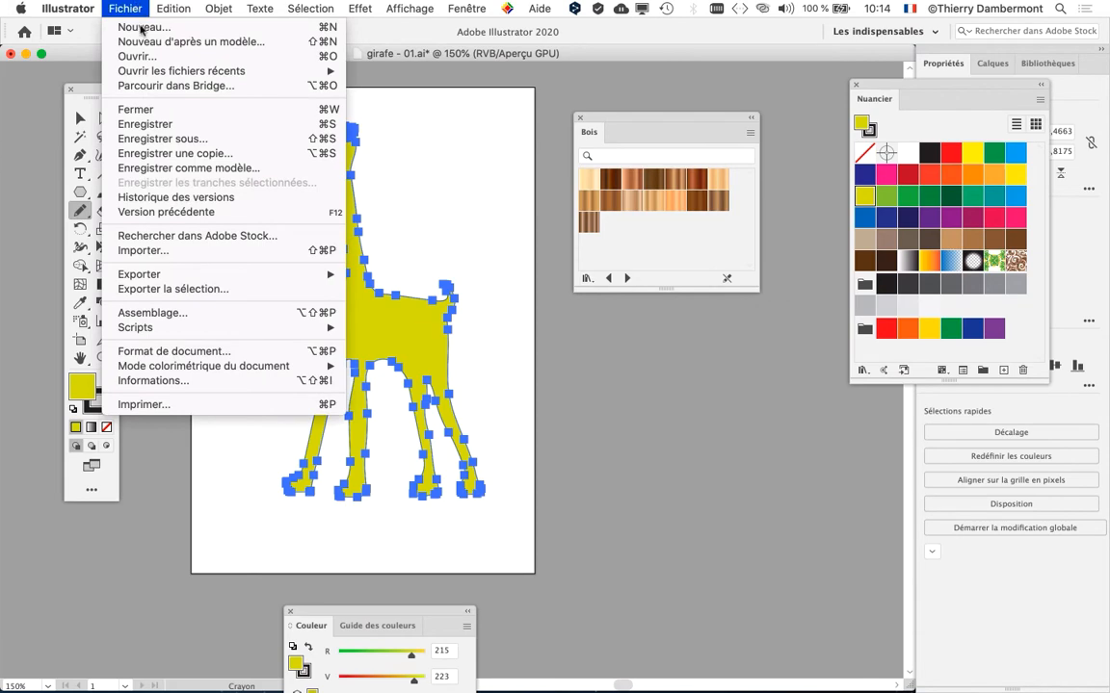
left_click(187, 144)
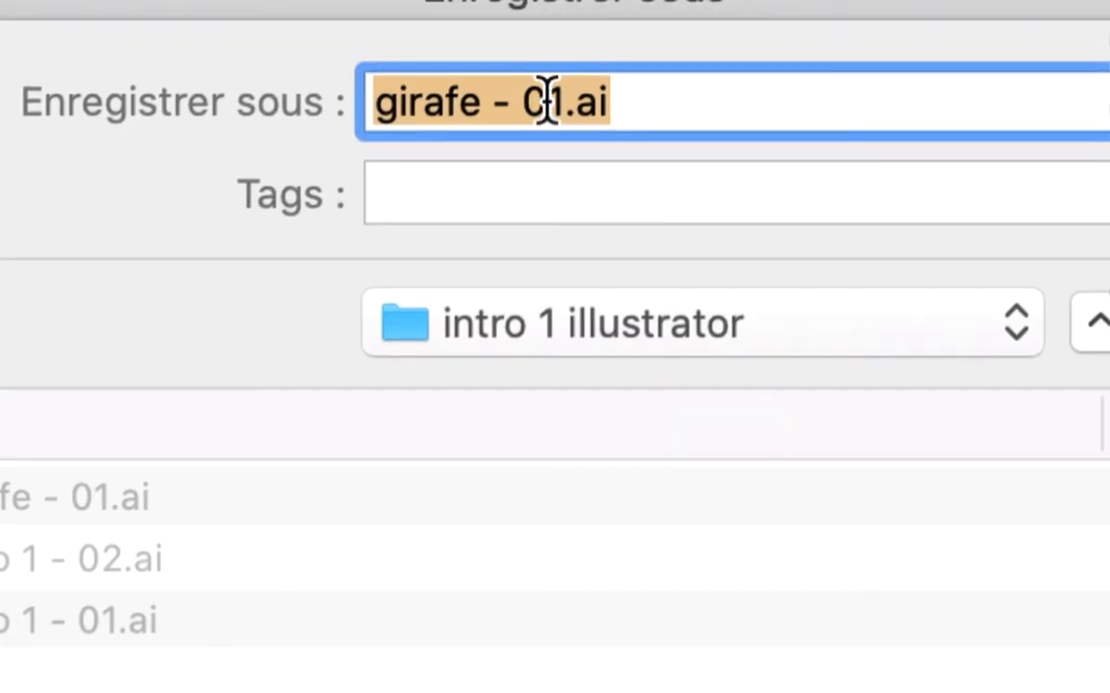
left_click(548, 103)
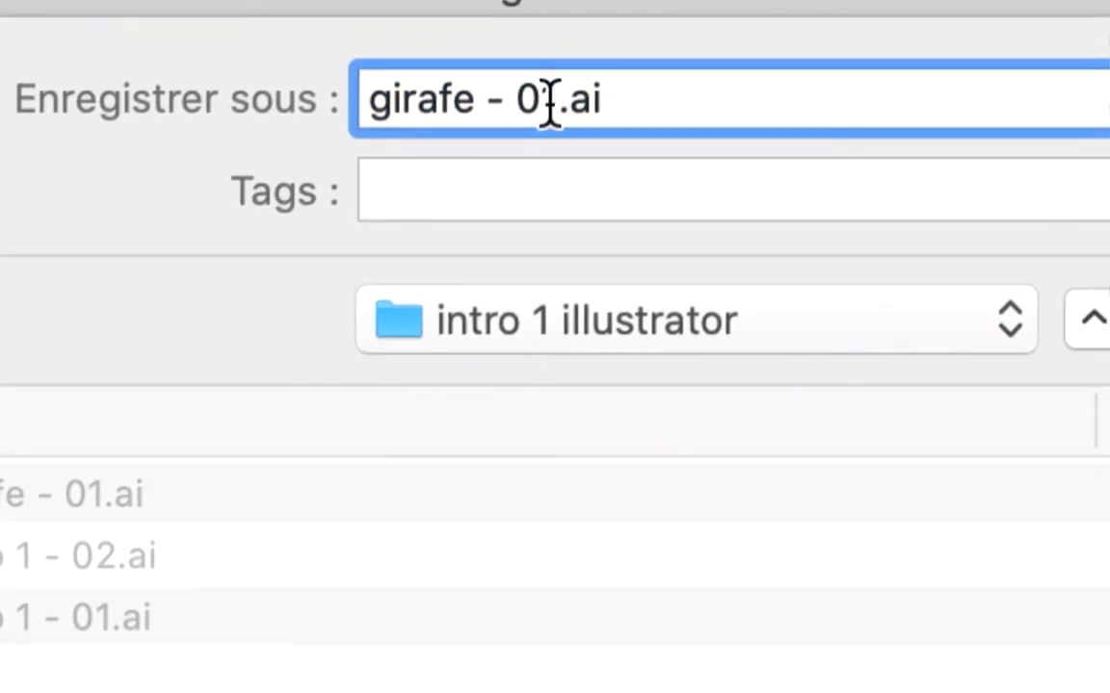
key("BackSpace")
type("2")
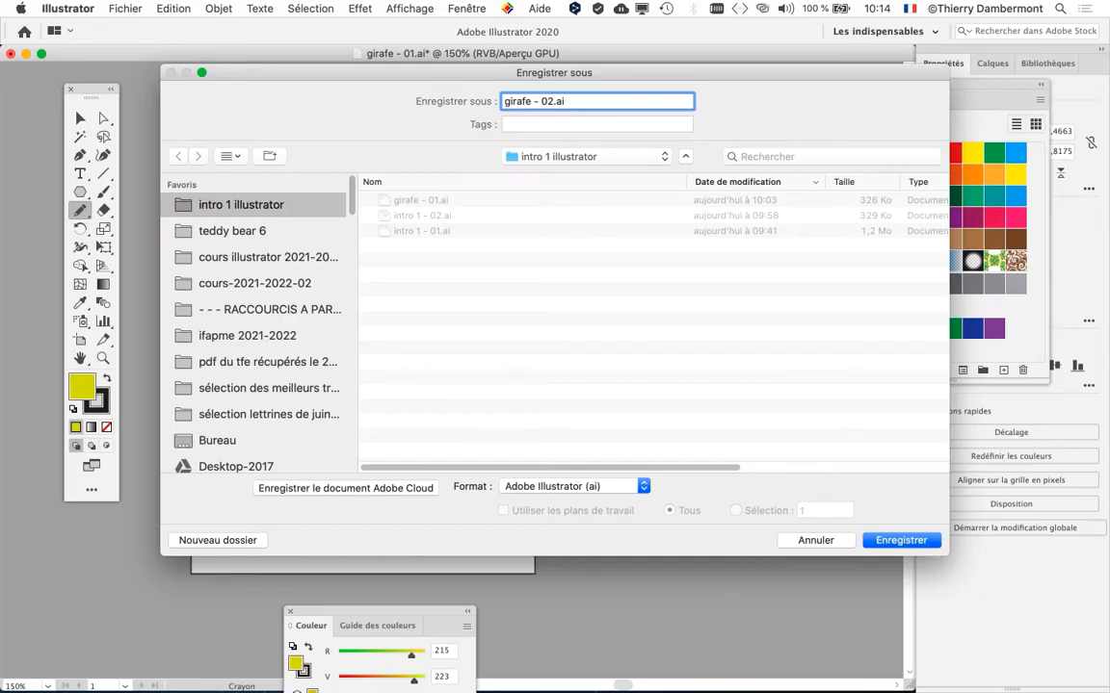
key("Return")
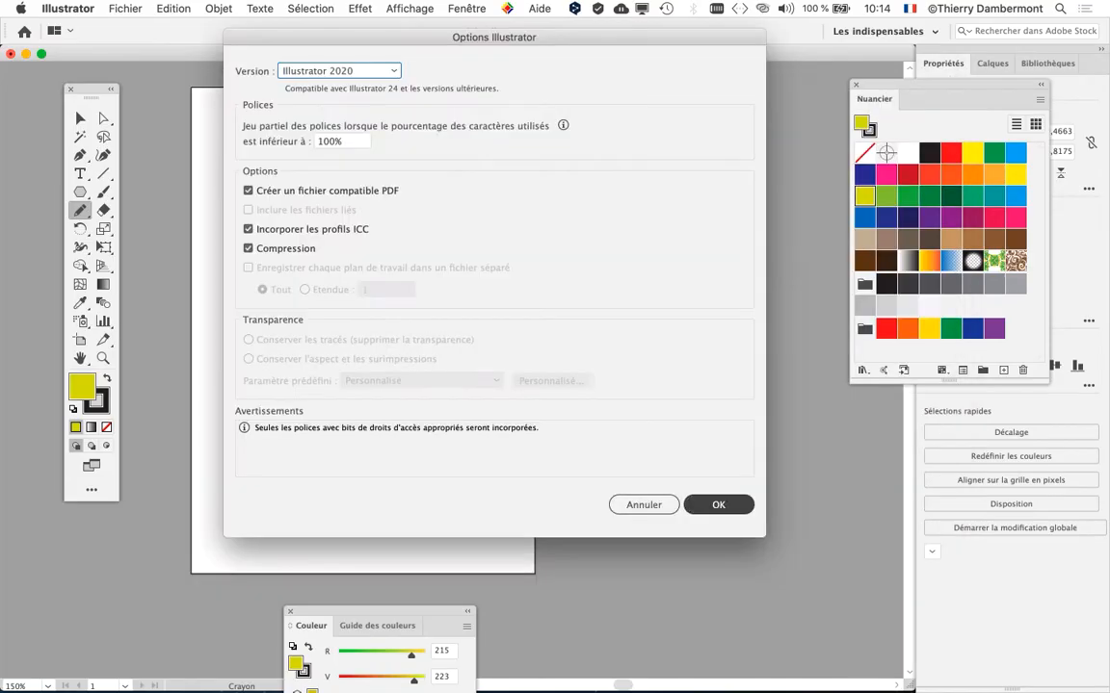
key("Return")
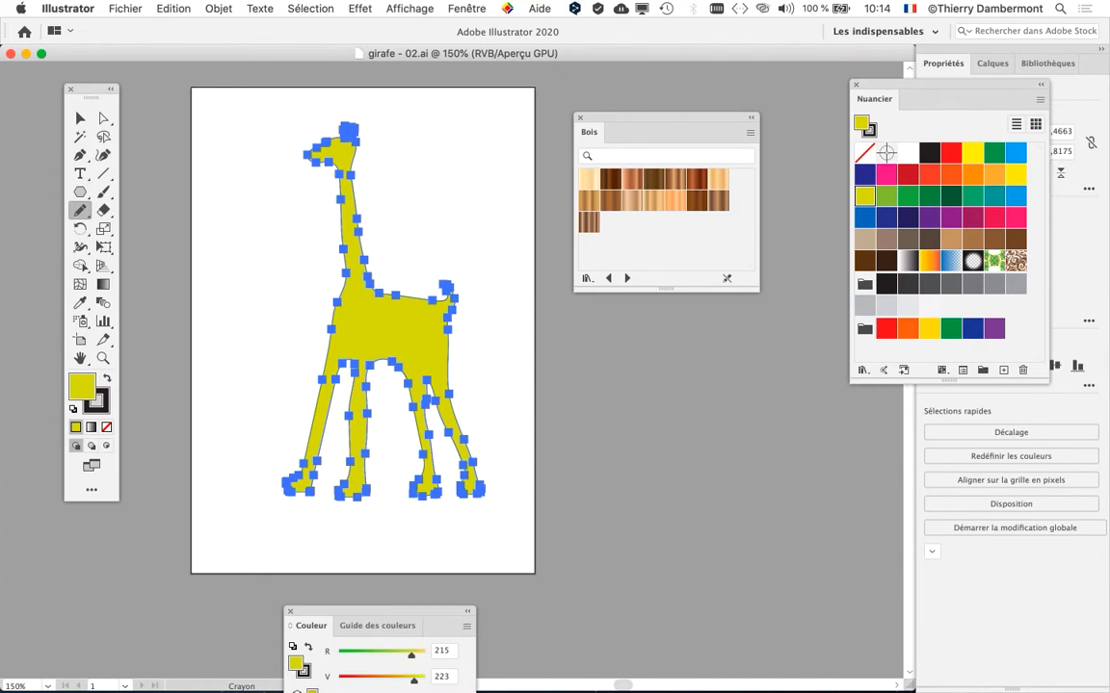
- Try the Pin wood gradient and the reddish-brown wood gradient above it as the giraffe's fill
left_click_drag(665, 118, 602, 106)
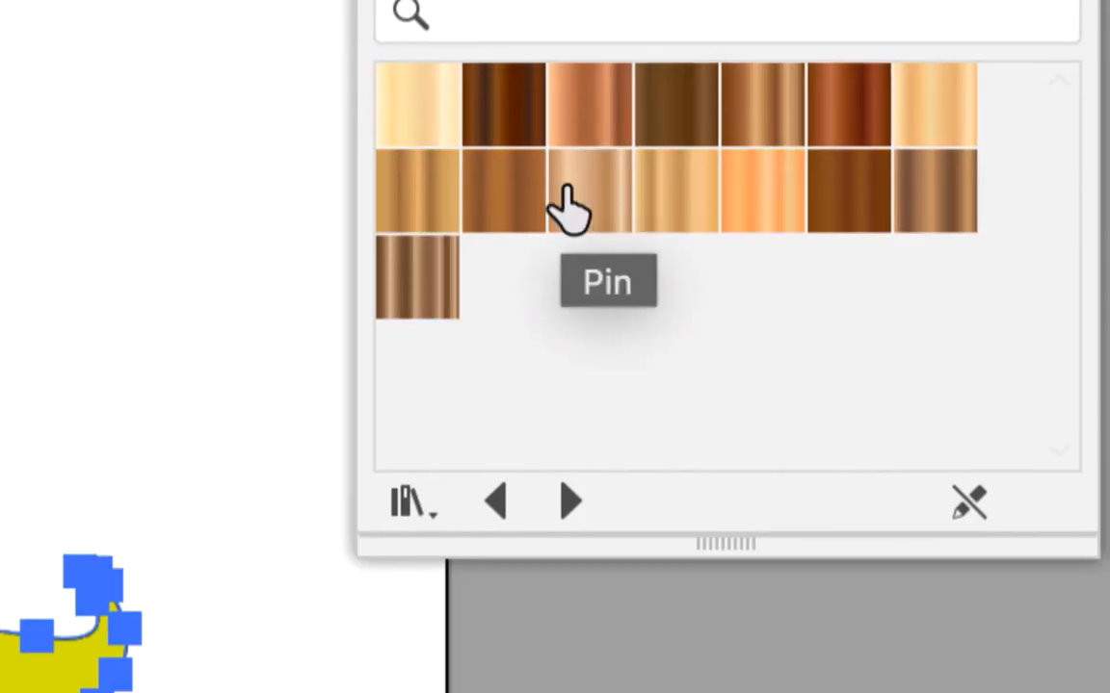
left_click(570, 188)
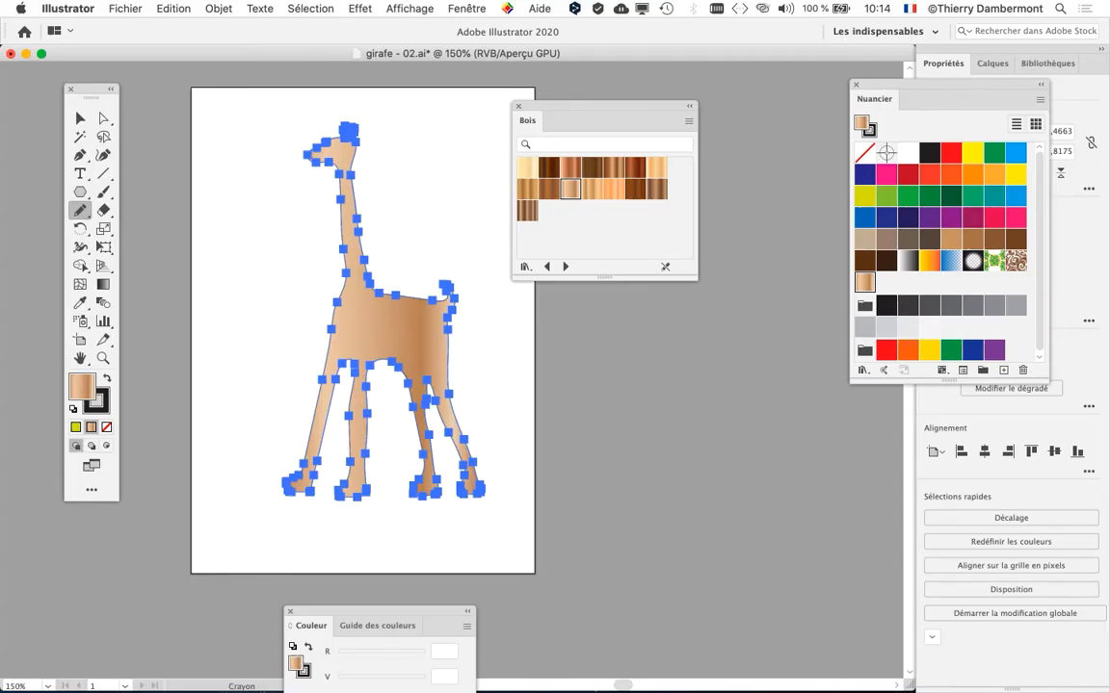
left_click(570, 168)
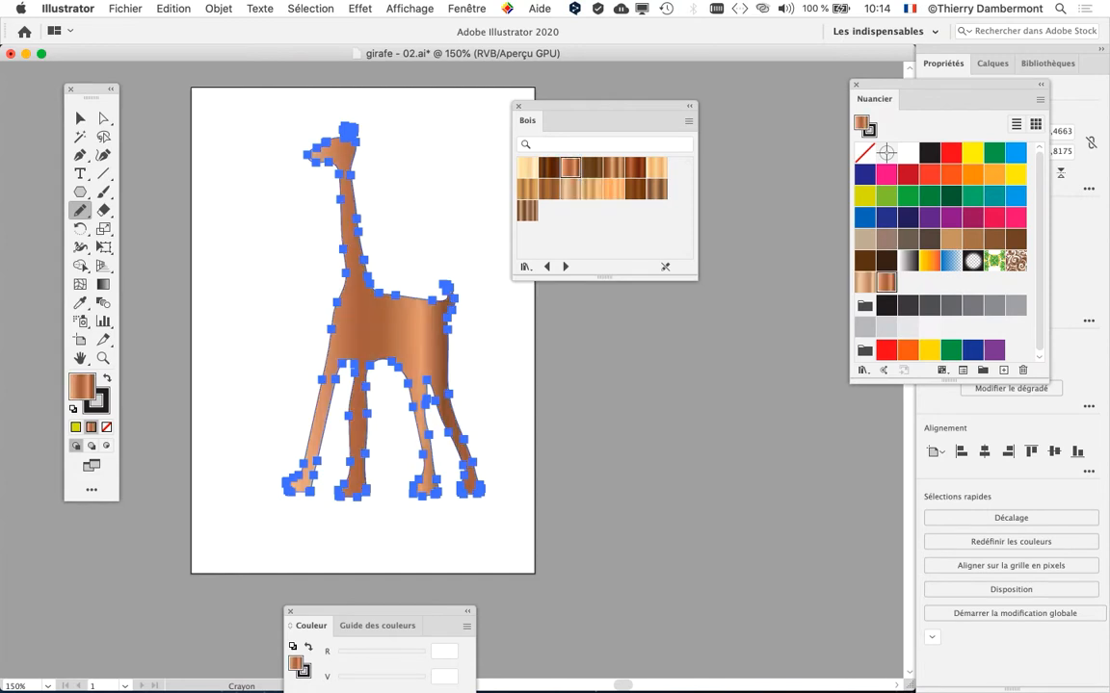
left_click_drag(597, 121, 600, 137)
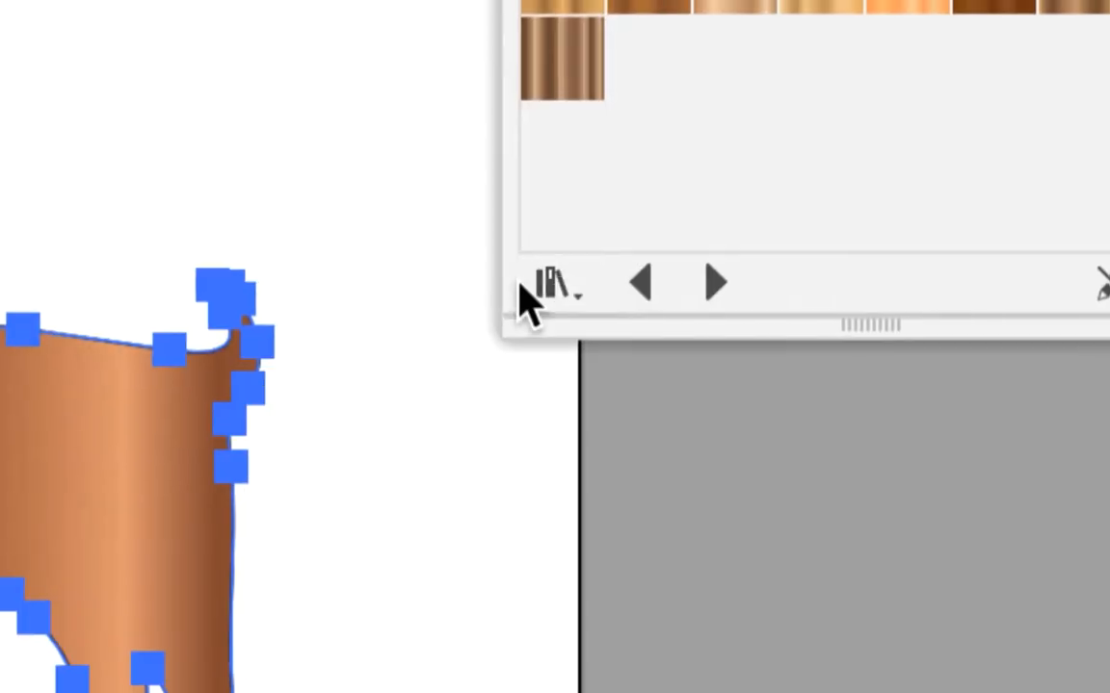
- Switch the gradient library panel from Bois to the Ciel library
left_click(528, 292)
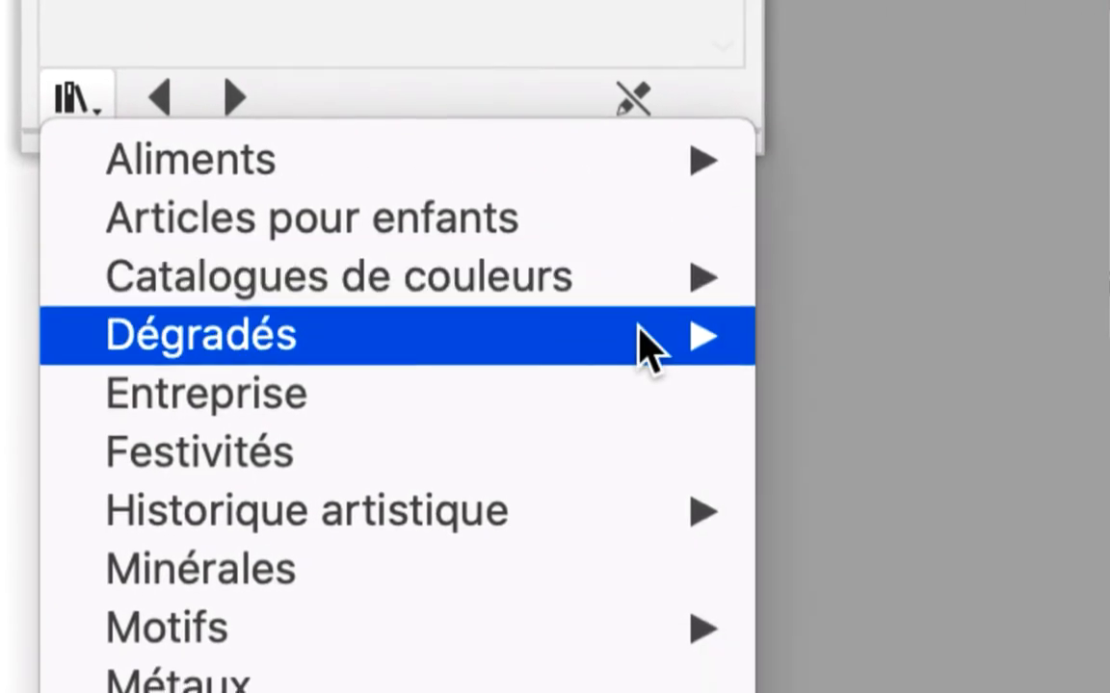
mouse_move(1108, 369)
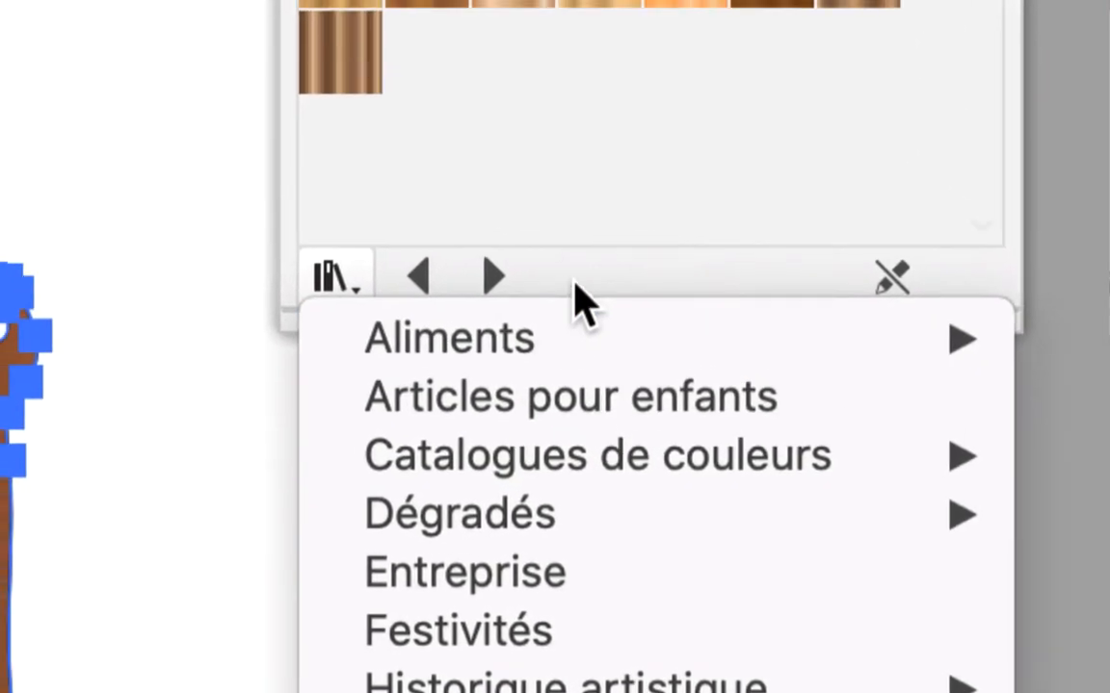
left_click(241, 110)
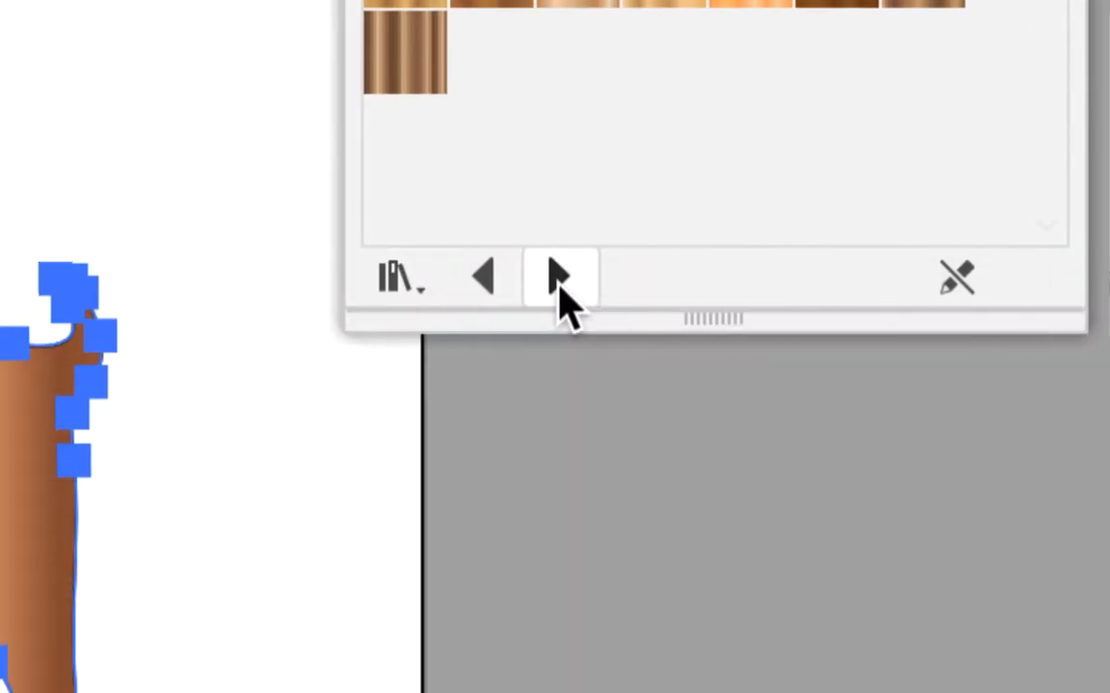
left_click(559, 277)
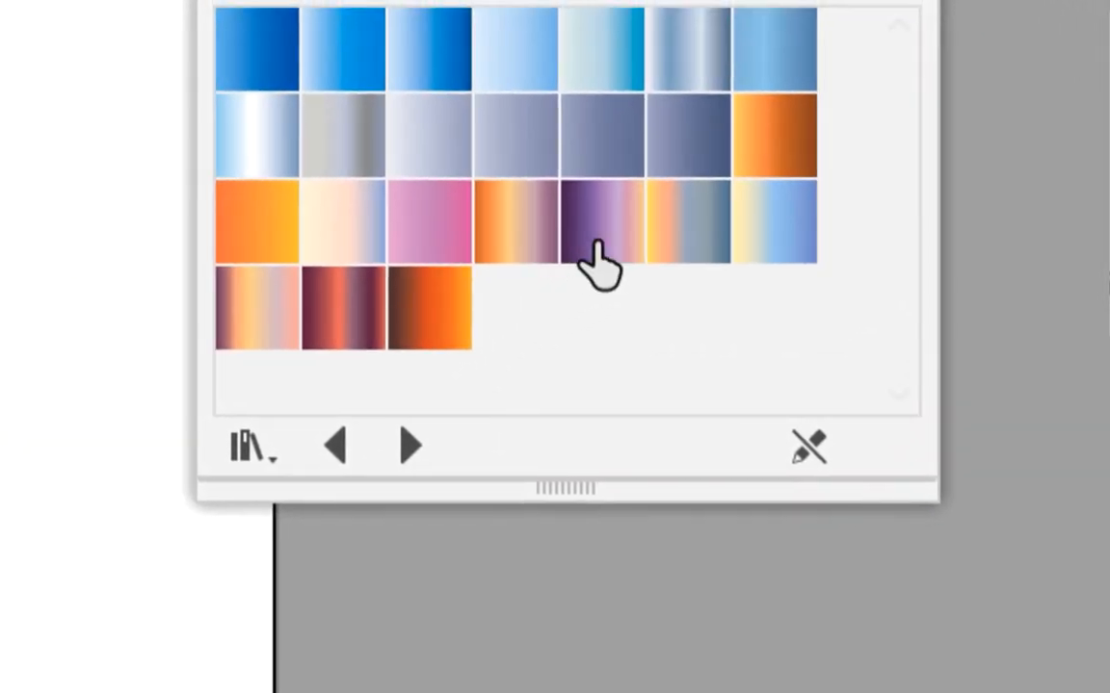
- Try several Ciel gradients as the giraffe's fill, including Ciel 19, the orange-brown blend, Ciel 16 and the first gradient of the last row
left_click(650, 202)
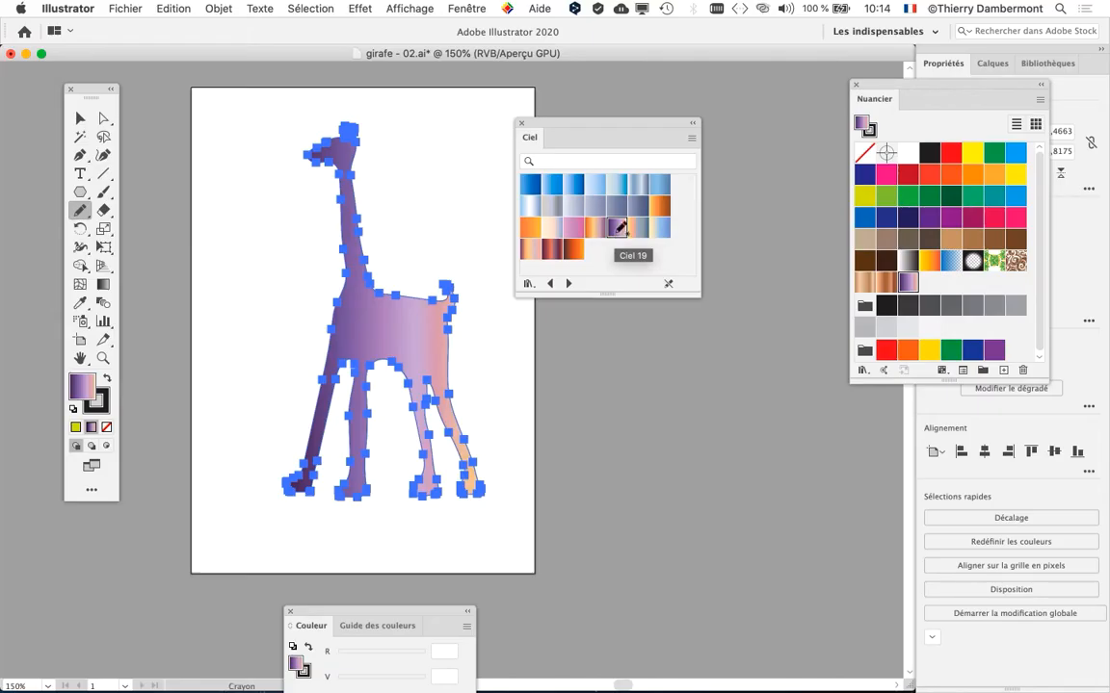
left_click(634, 231)
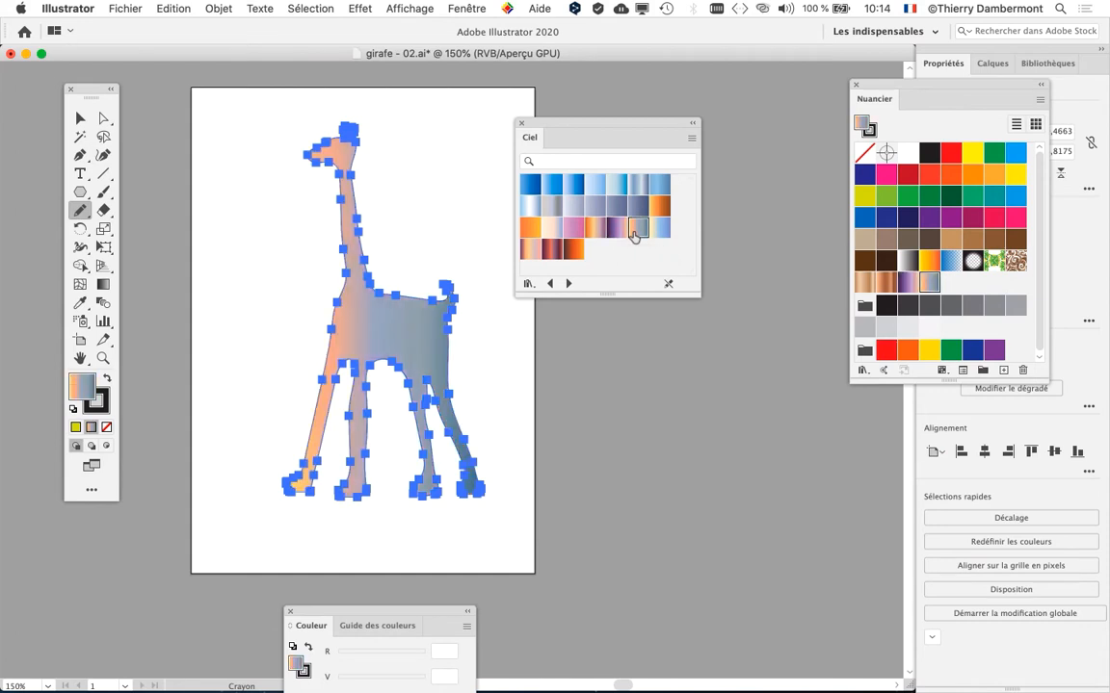
left_click(658, 206)
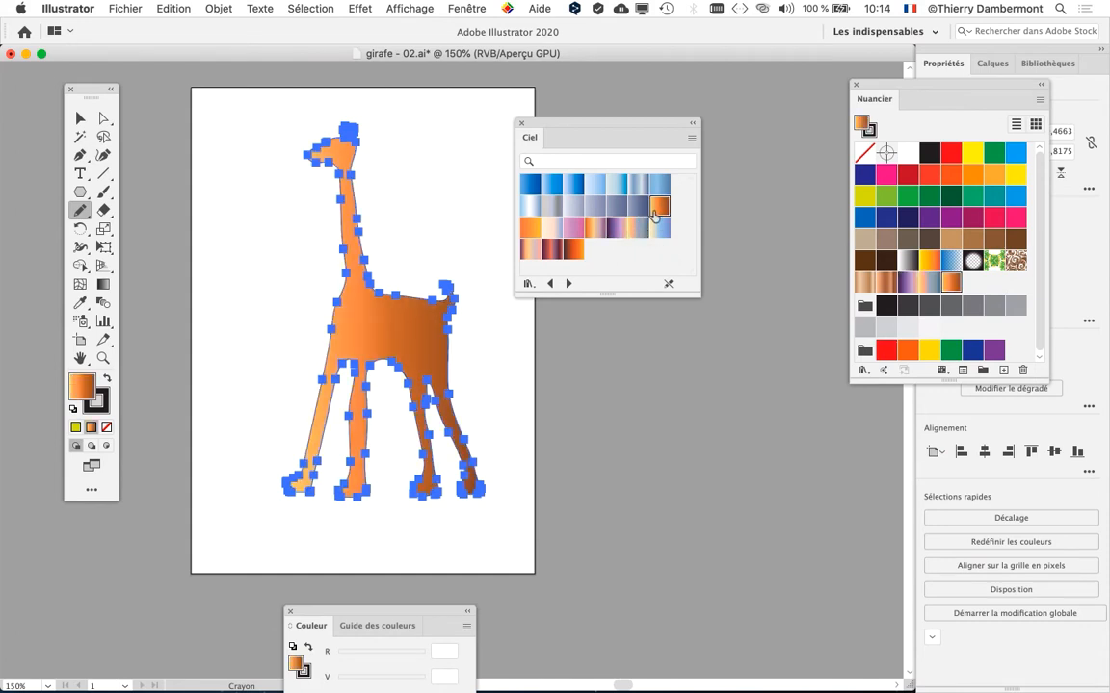
left_click(554, 231)
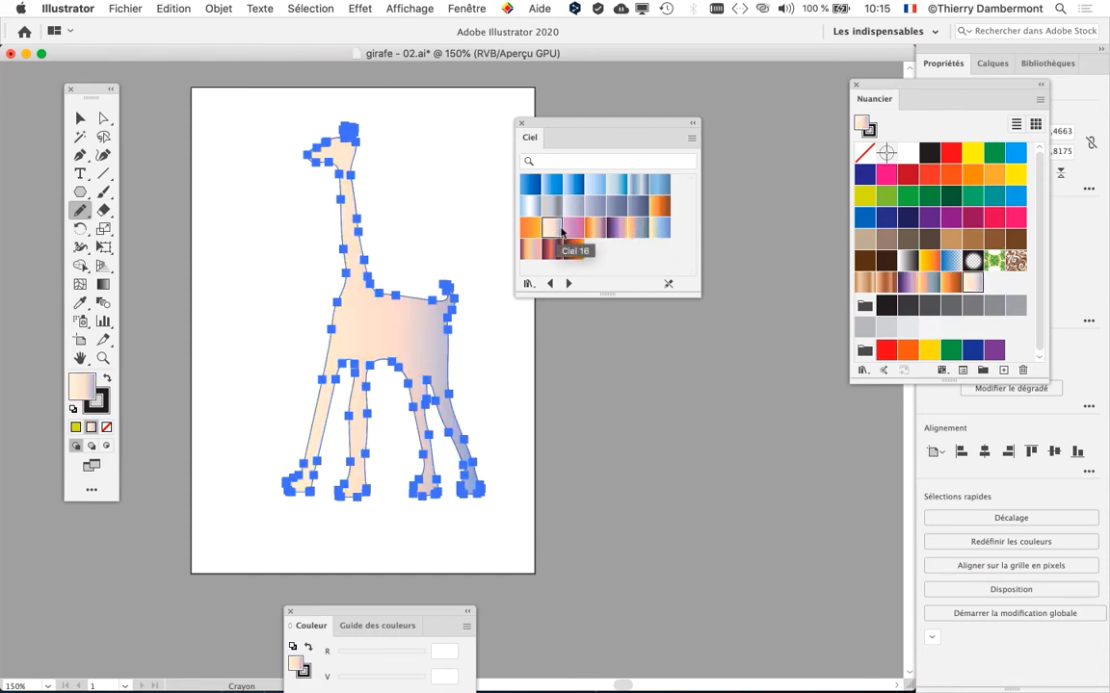
left_click(572, 229)
left_click(554, 231)
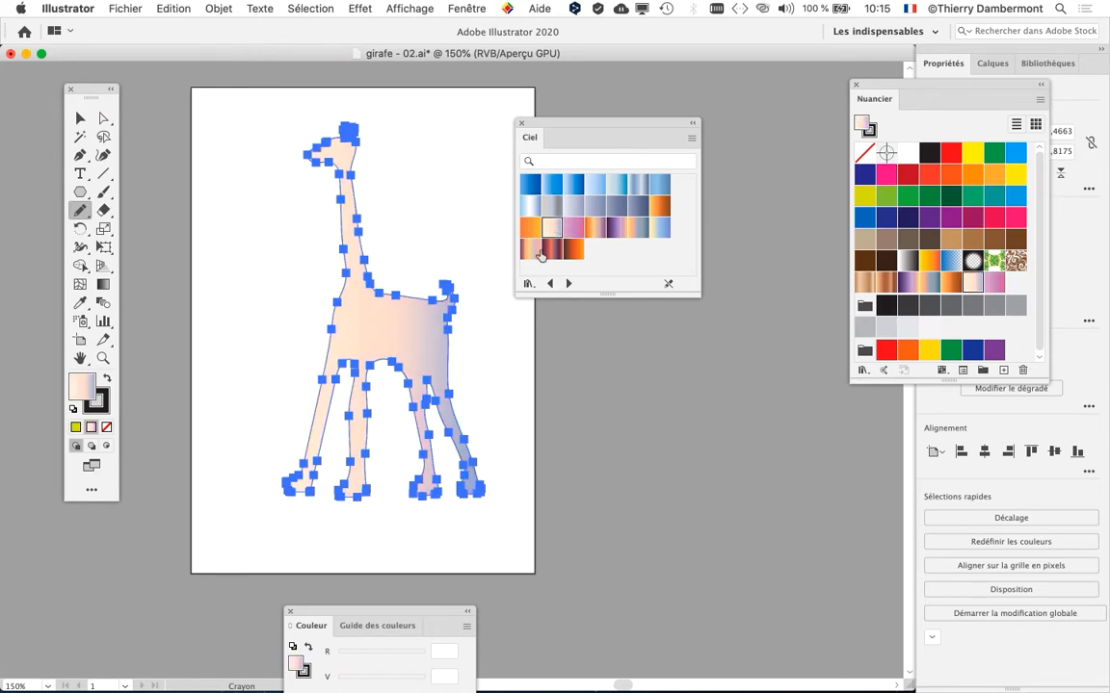
left_click(531, 251)
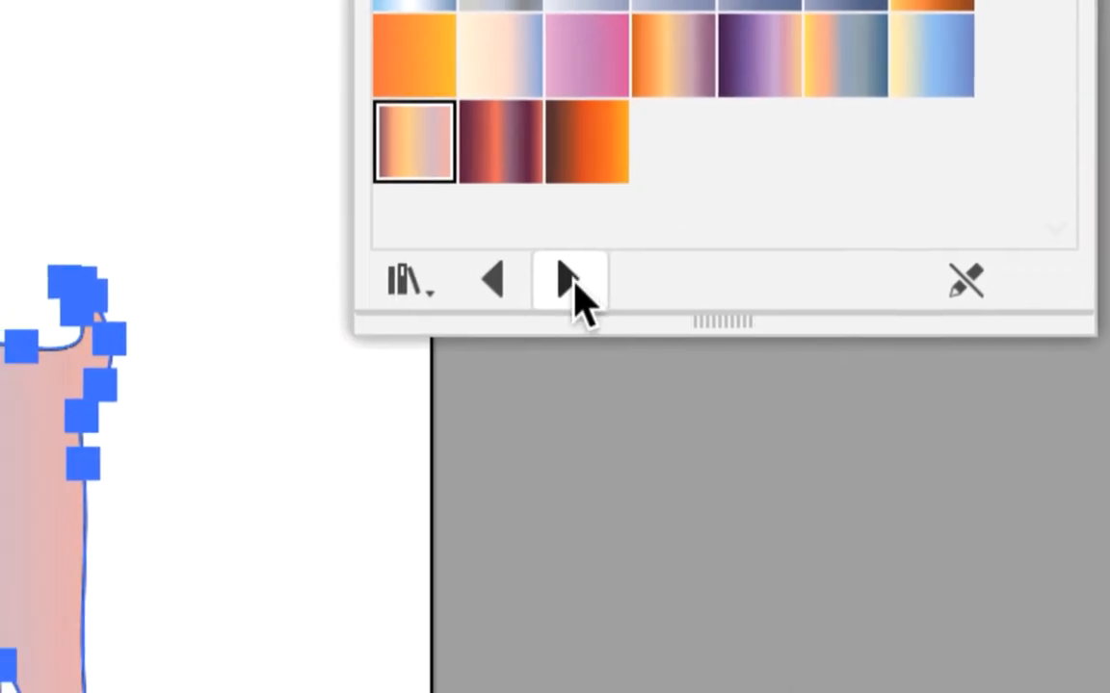
- Fill the giraffe with the yellow-green-blue gradient from the Combinaisons de couleurs library and move that panel clear of the artboard
left_click(569, 284)
left_click(568, 85)
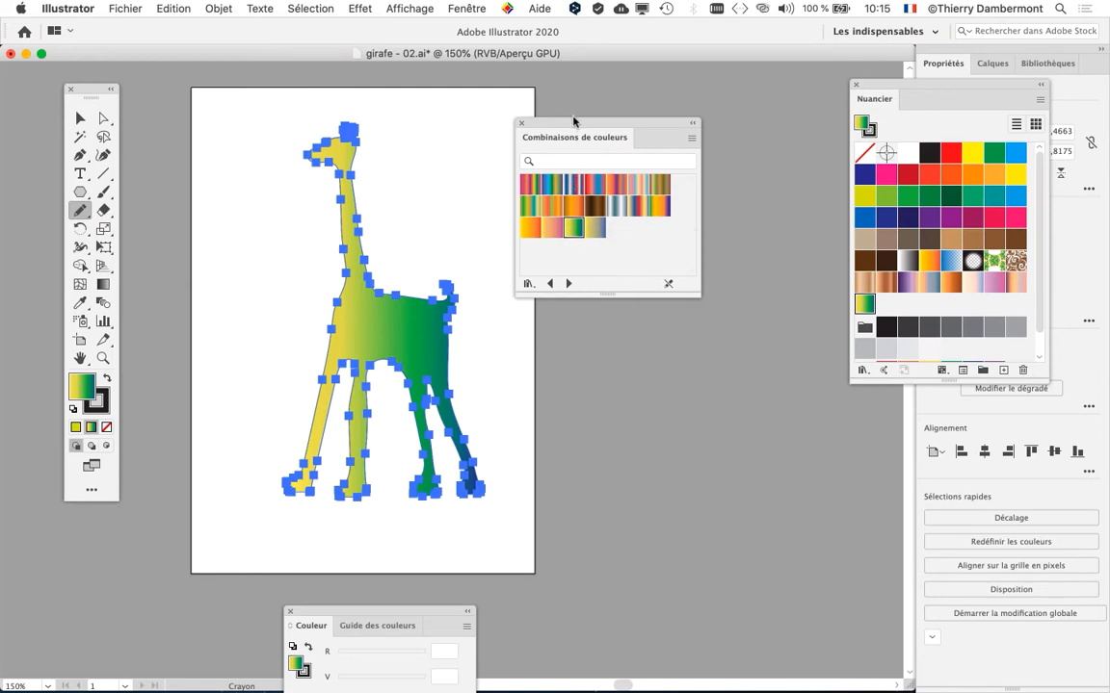
left_click_drag(574, 116, 671, 117)
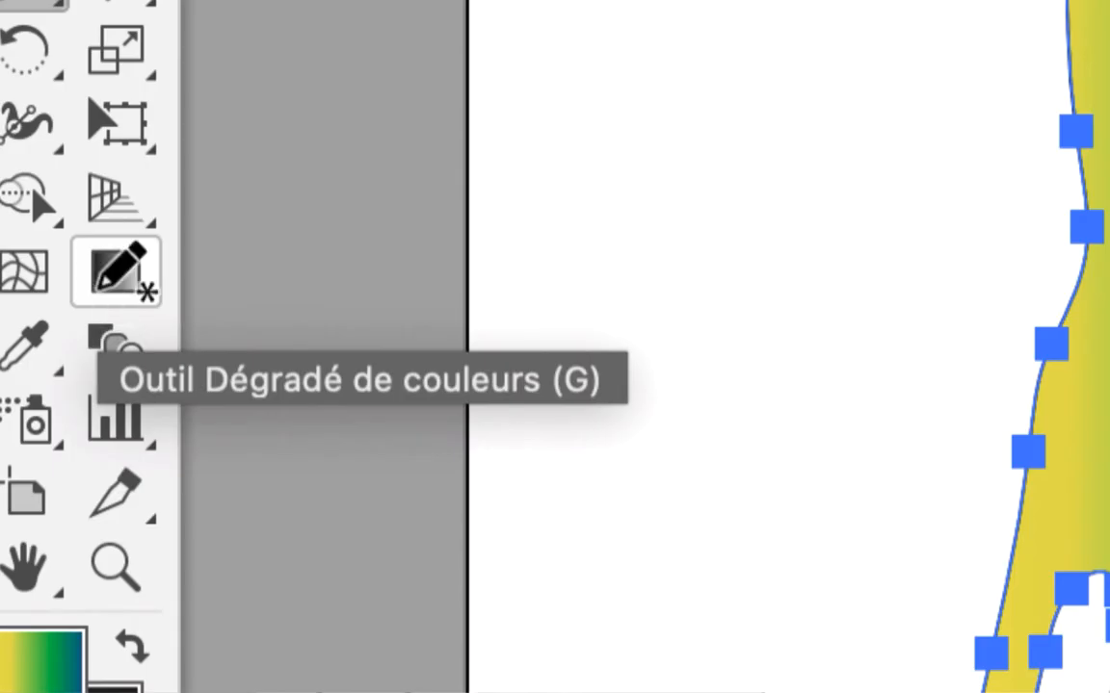
- Redirect the giraffe's gradient several times with the Gradient tool, ending with yellow at the hindquarters and blue at the chest
left_click(106, 306)
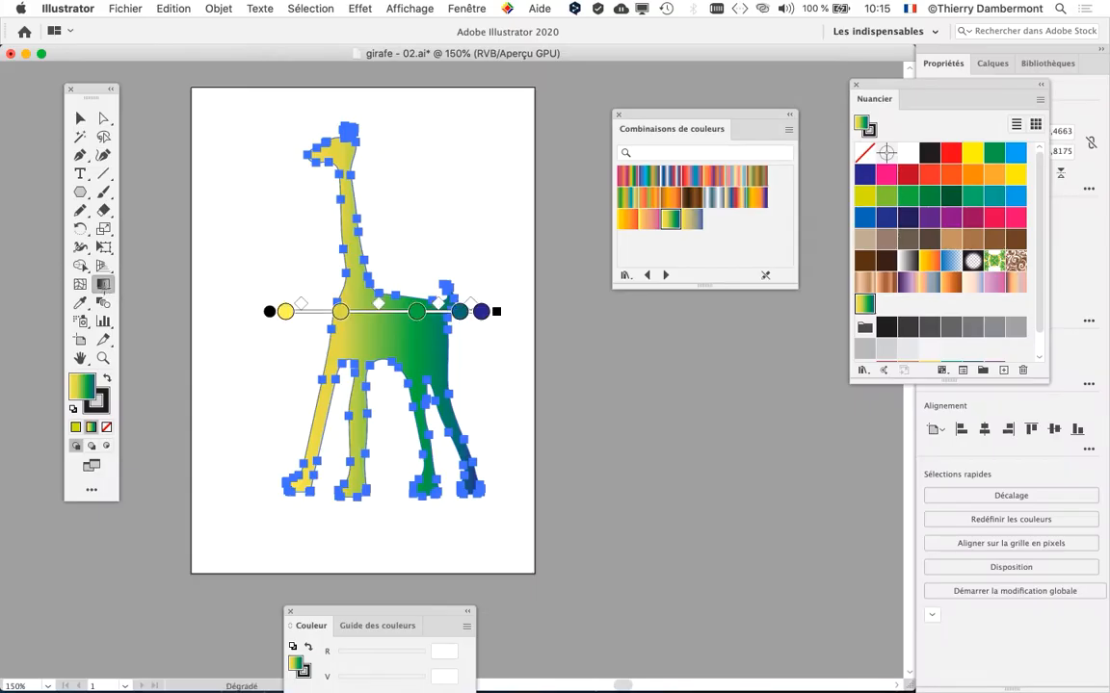
mouse_move(414, 183)
left_mouse_down()
mouse_move(404, 248)
mouse_move(364, 318)
mouse_move(330, 528)
mouse_move(339, 524)
left_mouse_up()
left_click_drag(434, 511, 311, 155)
left_click_drag(274, 233, 466, 253)
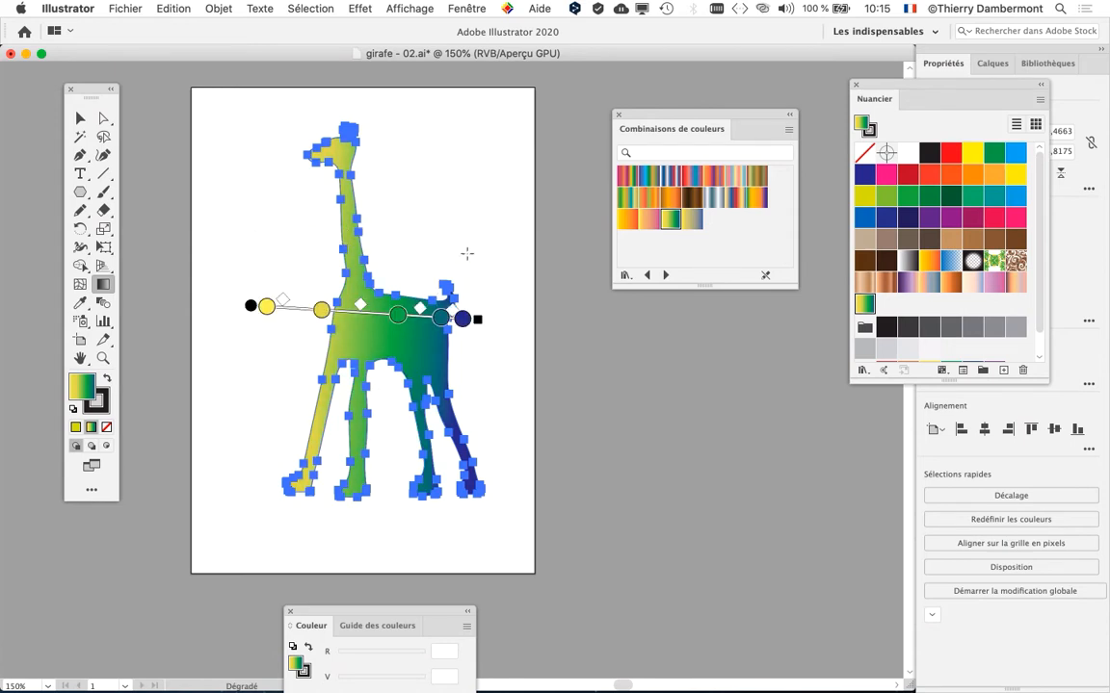
left_click_drag(521, 289, 307, 330)
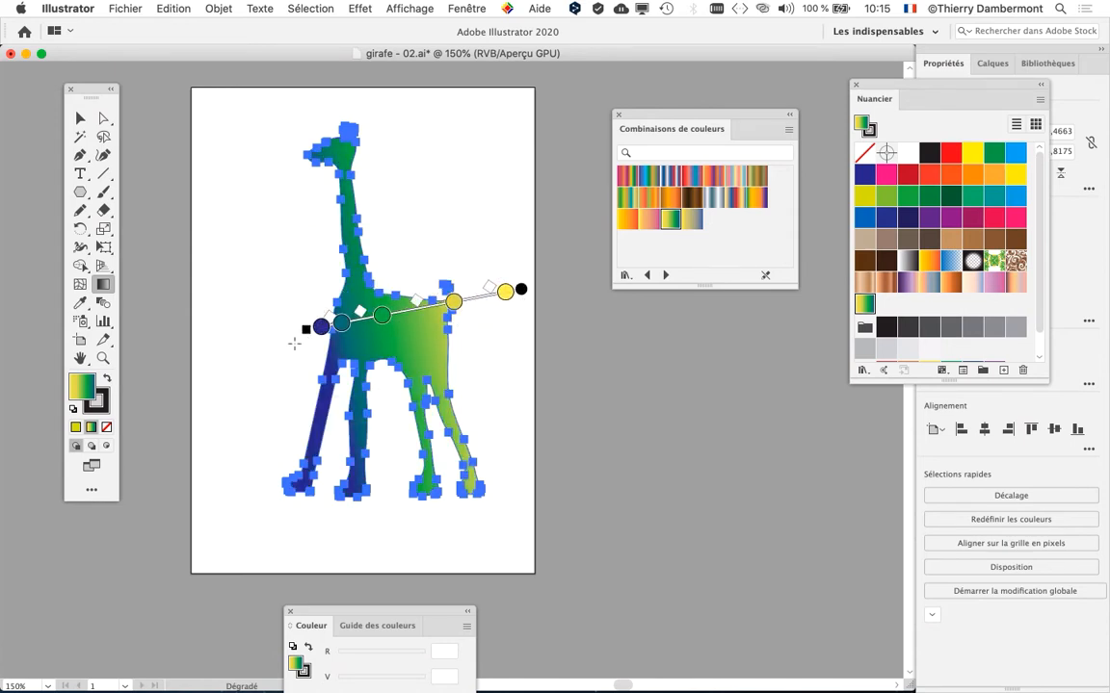
- Redirect the giraffe's linear gradient several times with the Gradient tool, ending with yellow at the head and blue at the hind hooves
mouse_move(252, 422)
left_mouse_down()
mouse_move(364, 216)
mouse_move(379, 159)
mouse_move(352, 289)
mouse_move(383, 507)
left_mouse_up()
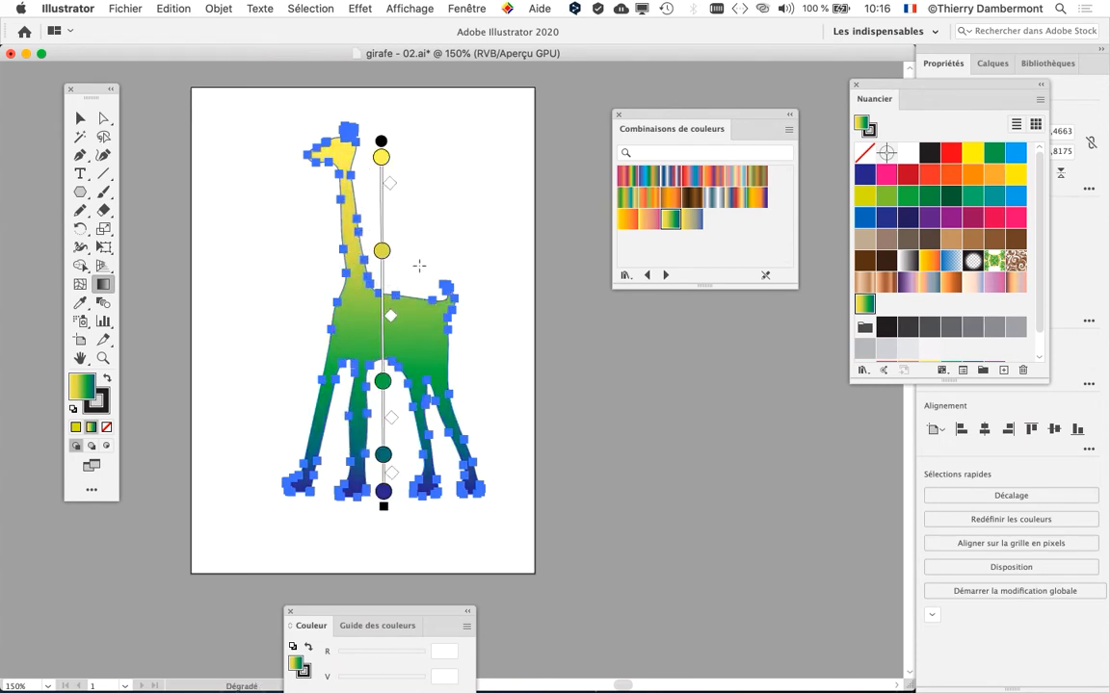
scroll(419, 265, "right", 3)
left_click_drag(200, 222, 455, 384)
left_click_drag(297, 289, 297, 321)
mouse_move(196, 443)
left_mouse_down()
mouse_move(195, 411)
mouse_move(388, 179)
left_mouse_up()
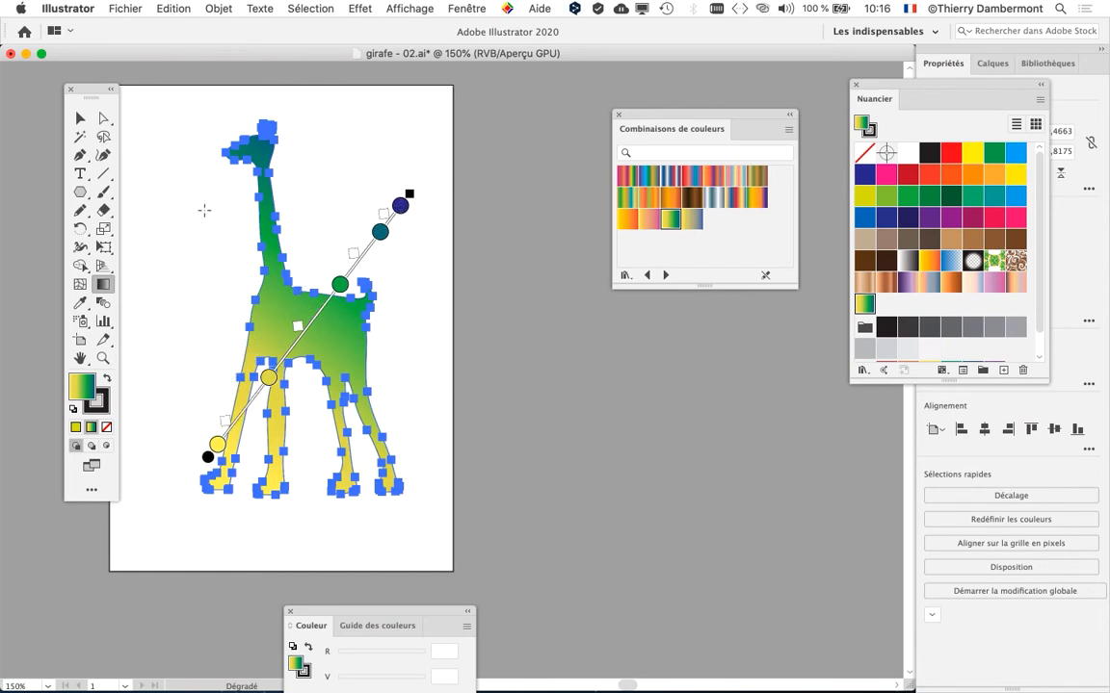
left_click_drag(162, 226, 394, 470)
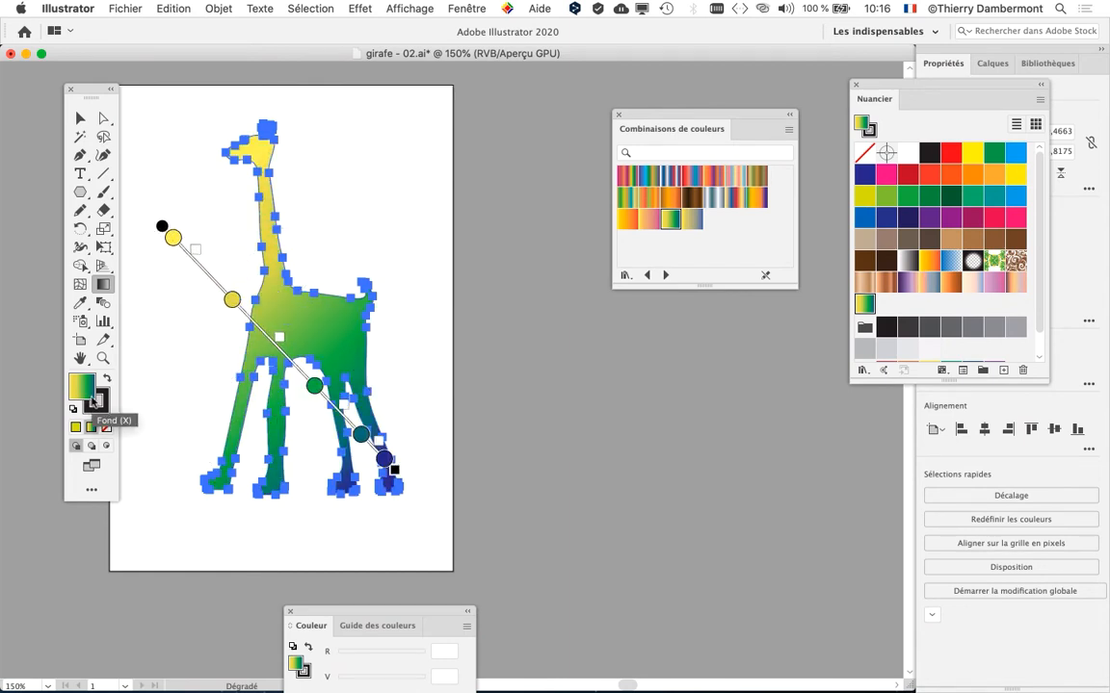
- Open the Dégradé panel beside the color combinations library and change the giraffe's gradient type to radial
left_click_drag(676, 114, 719, 91)
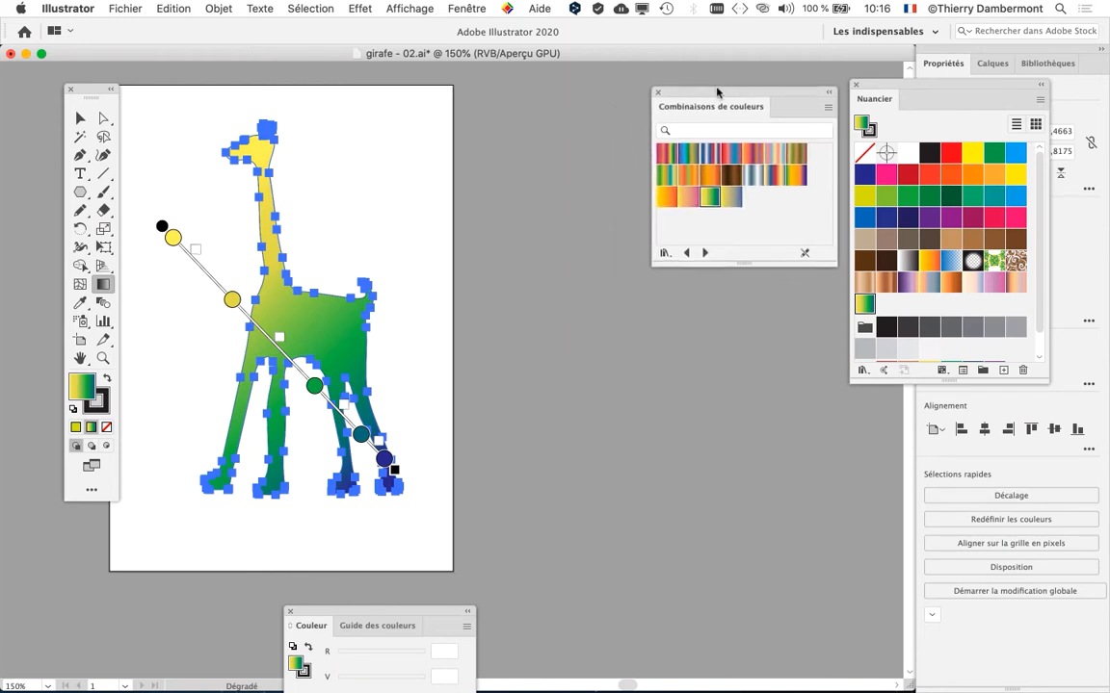
left_click(468, 9)
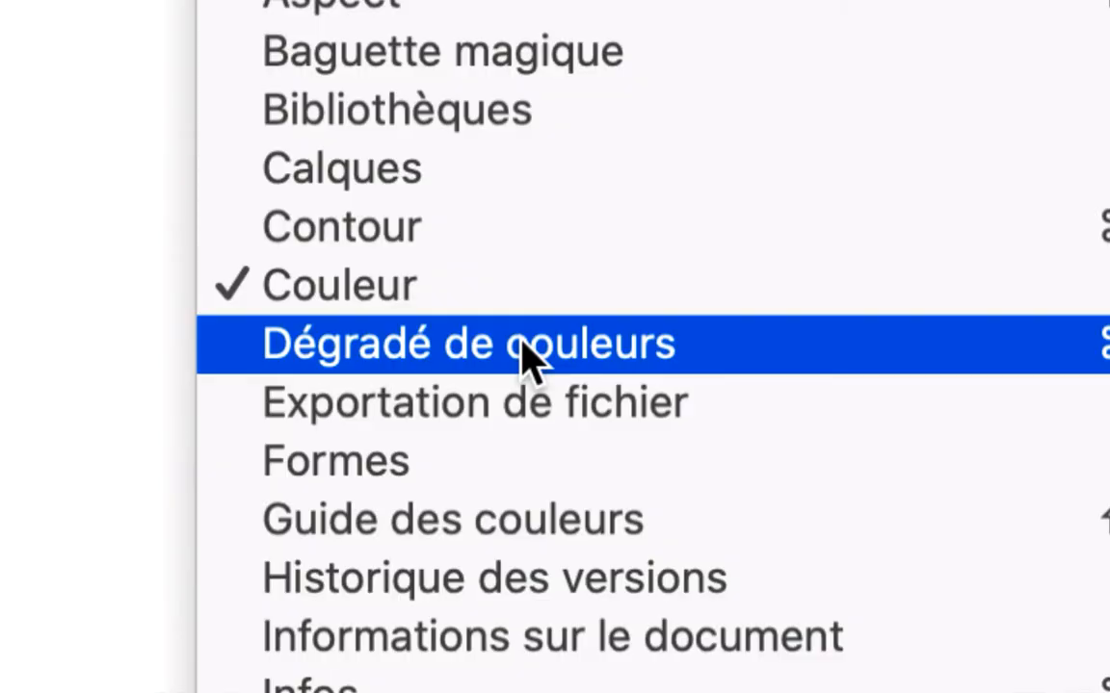
left_click(521, 343)
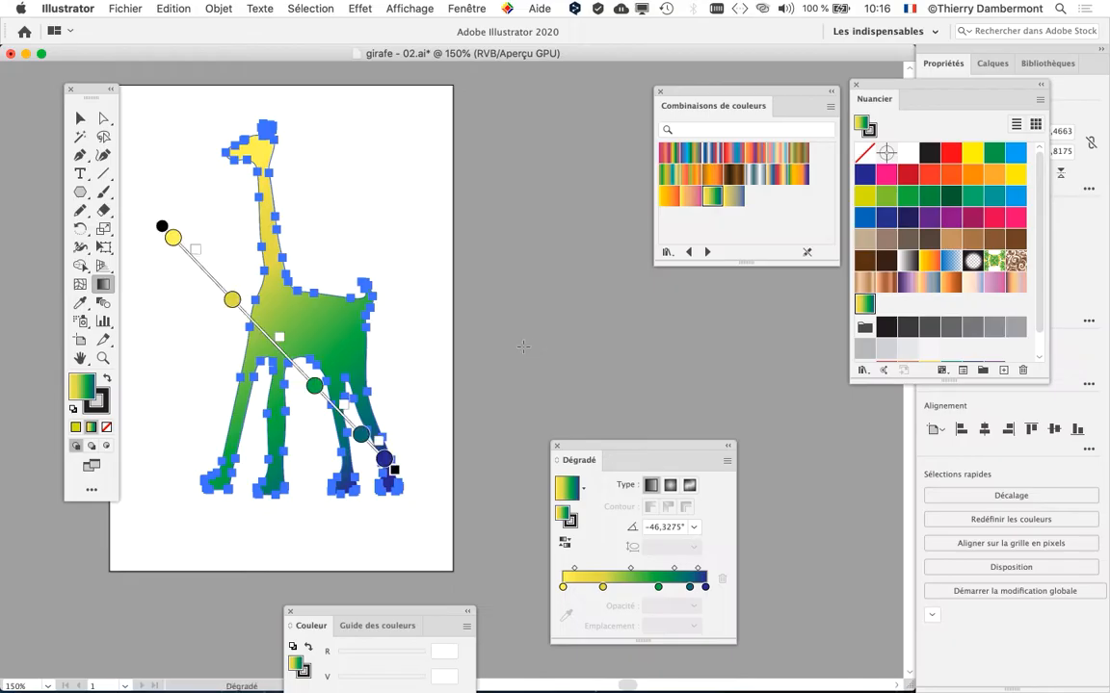
left_click_drag(572, 450, 385, 82)
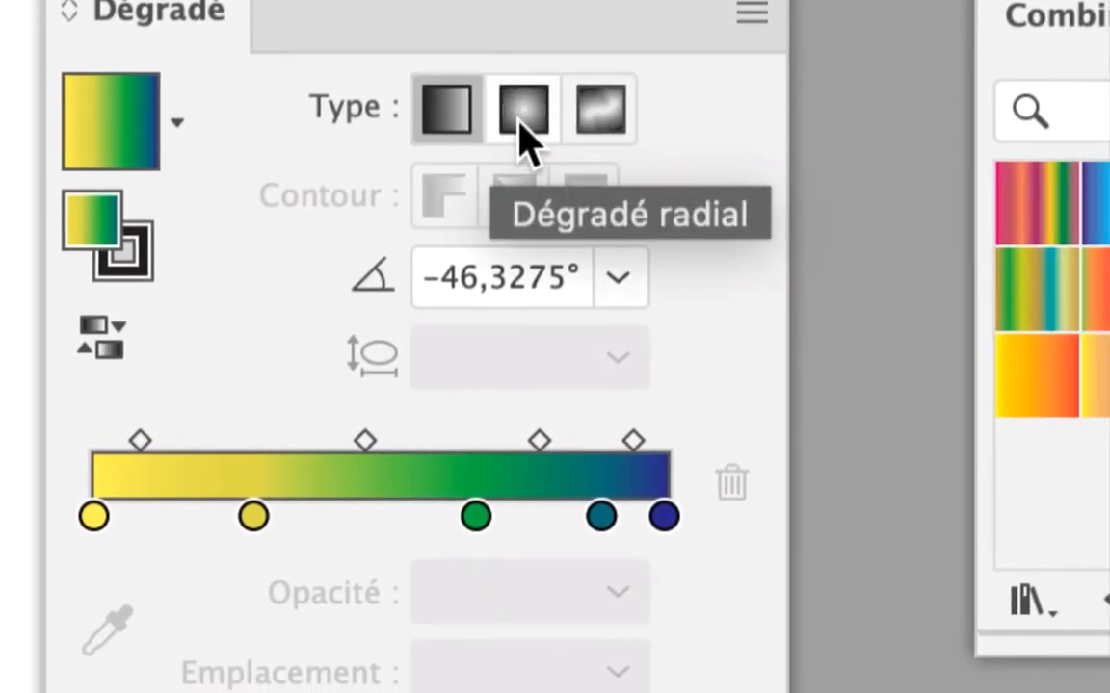
left_click(520, 123)
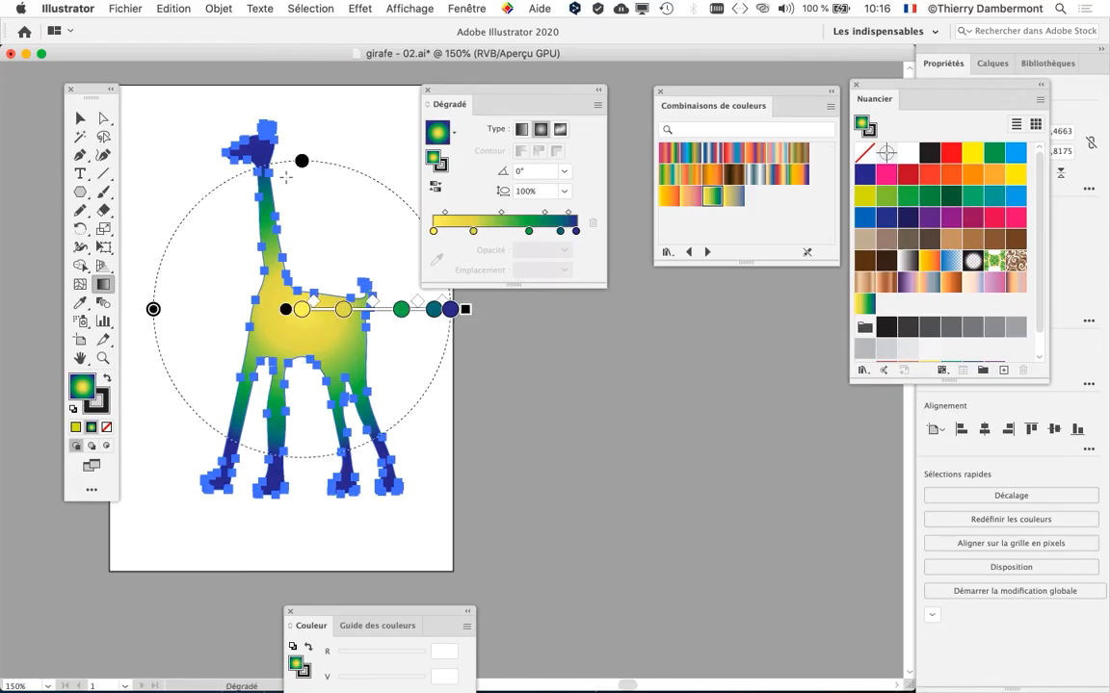
- Redraw the radial gradient several times across the giraffe, ending with its yellow centre just outside the neck and chest
left_click_drag(286, 177, 277, 344)
left_click_drag(287, 204, 208, 441)
left_click_drag(394, 490, 215, 336)
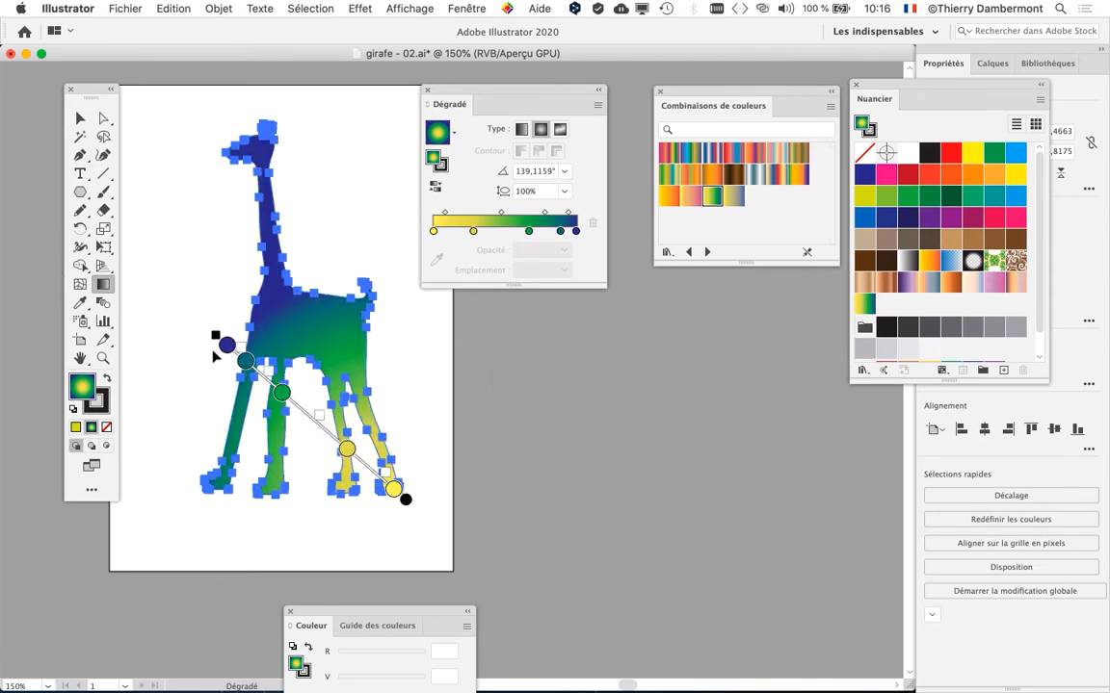
left_click_drag(190, 269, 318, 248)
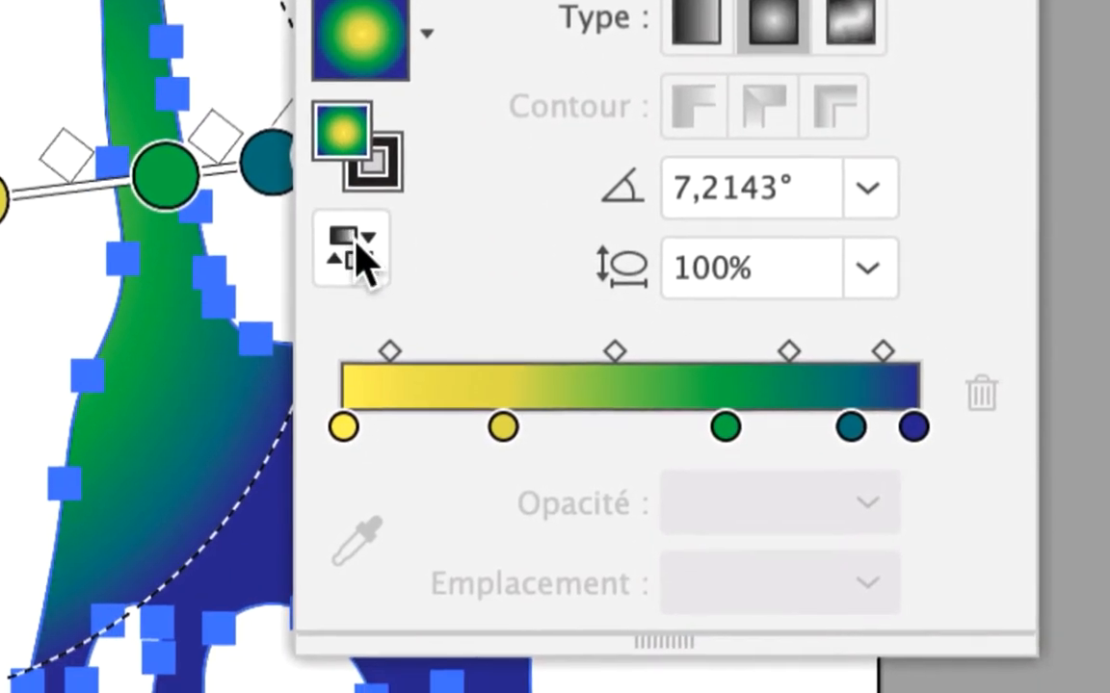
- Reverse the radial gradient three times, ending with blue at the centre and yellow outside, and move the gradient panel off the giraffe
left_click(361, 256)
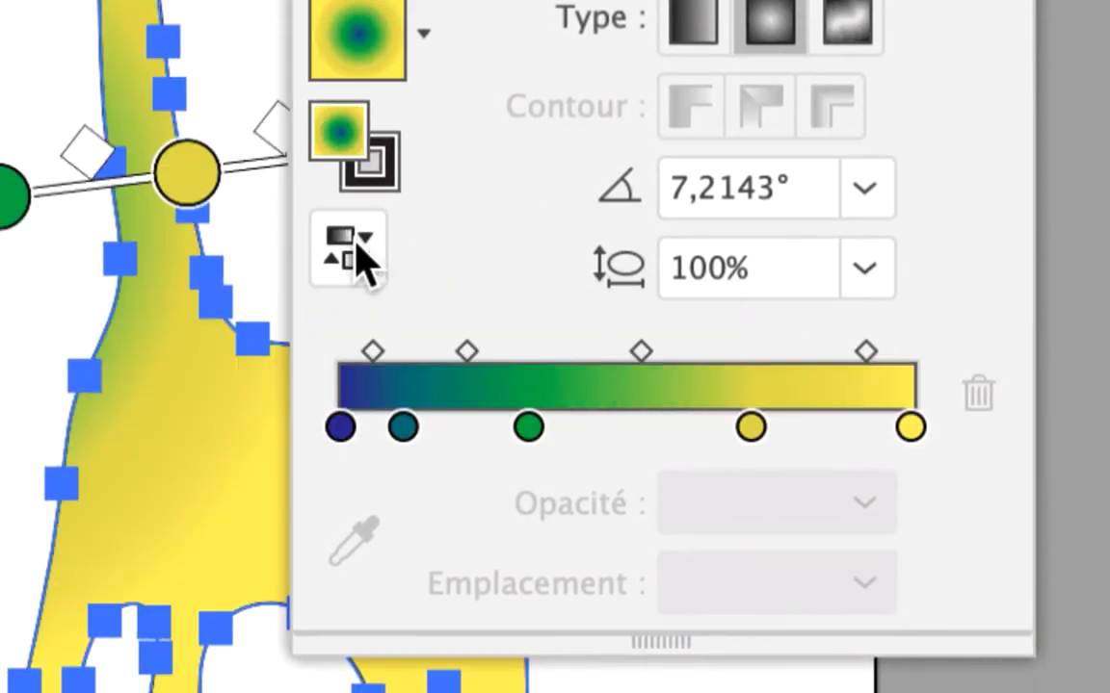
left_click(359, 249)
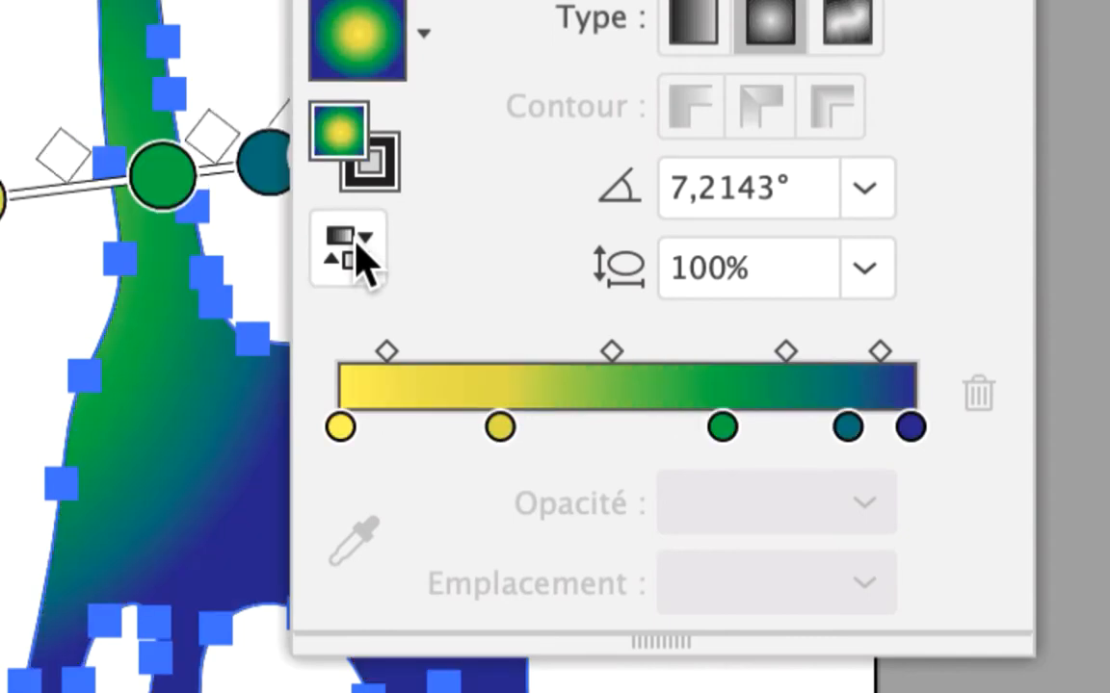
left_click(358, 249)
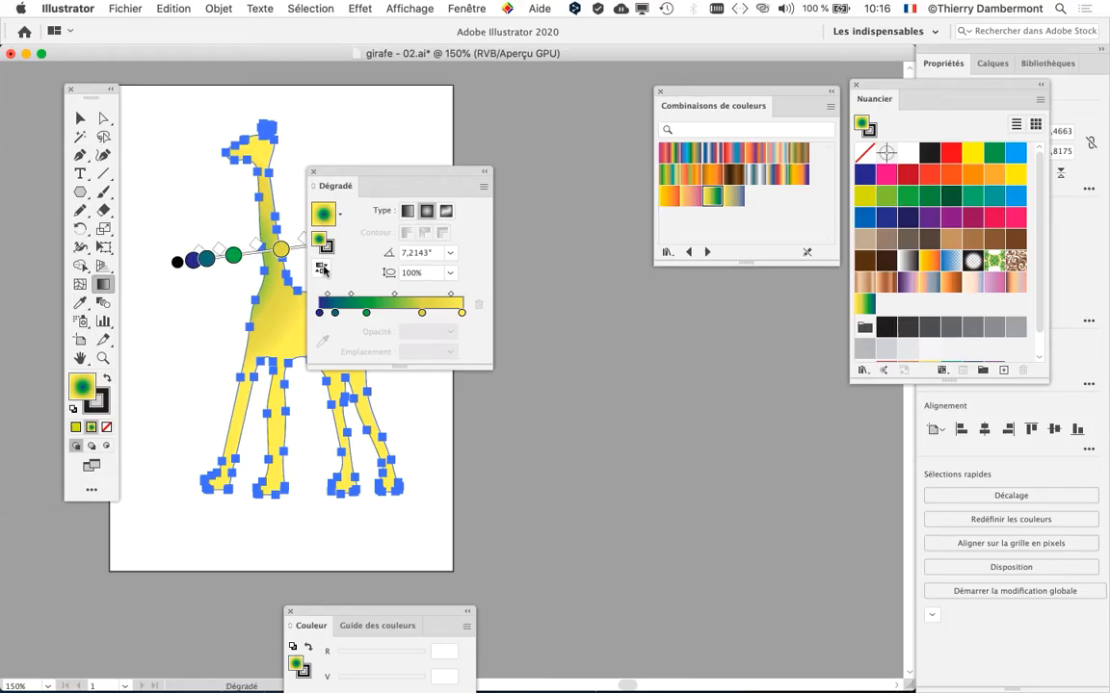
left_click_drag(390, 177, 594, 138)
- Redraw the reversed radial gradient from several points, ending with its blue centre on the front of the body at about 64°
left_click_drag(185, 274, 266, 143)
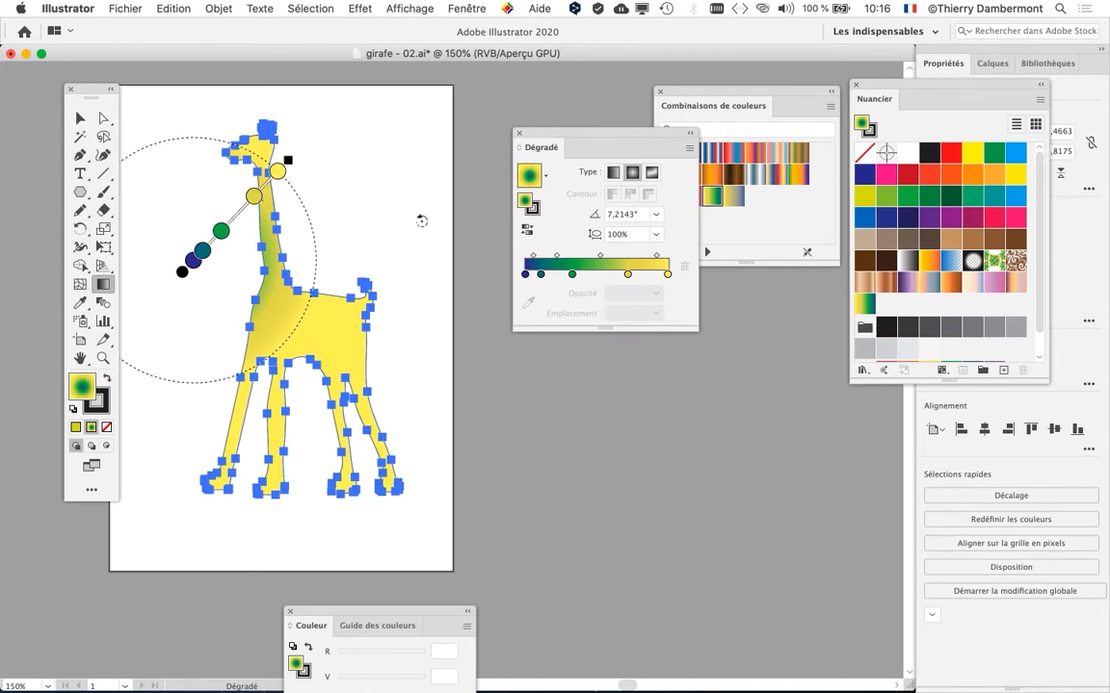
mouse_move(351, 348)
left_mouse_down()
mouse_move(330, 253)
mouse_move(327, 125)
mouse_move(322, 132)
left_mouse_up()
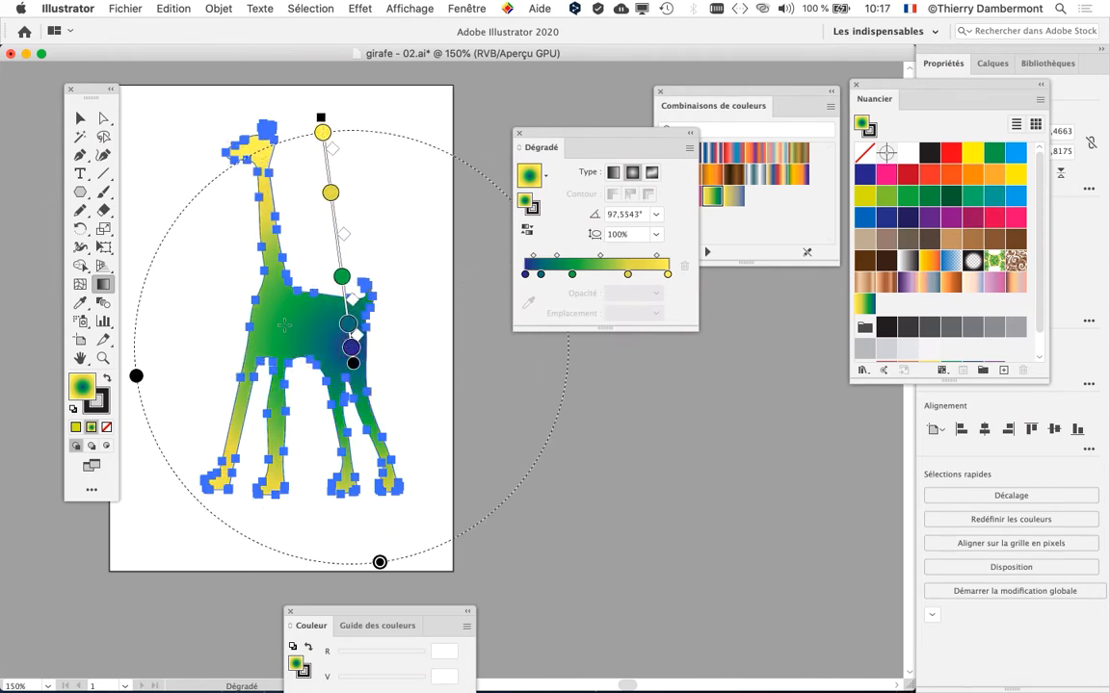
mouse_move(279, 333)
left_mouse_down()
mouse_move(365, 216)
mouse_move(371, 143)
left_mouse_up()
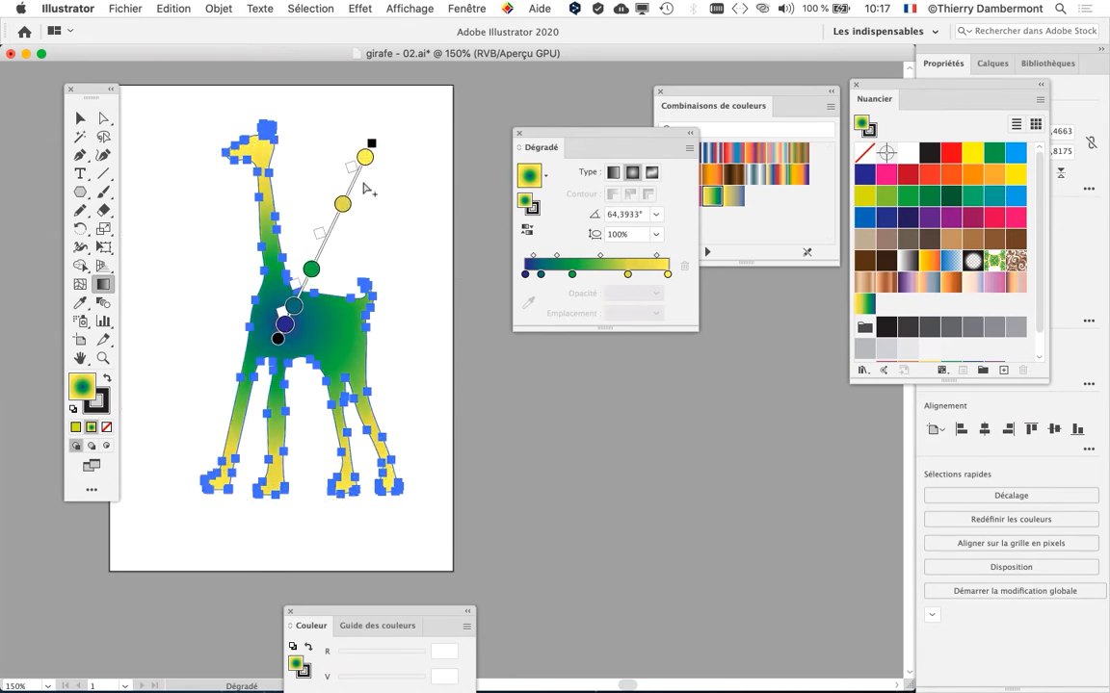
- Recolor the gradient's green stop to pink with R 236, V 179, B 233
left_click_drag(588, 140, 509, 120)
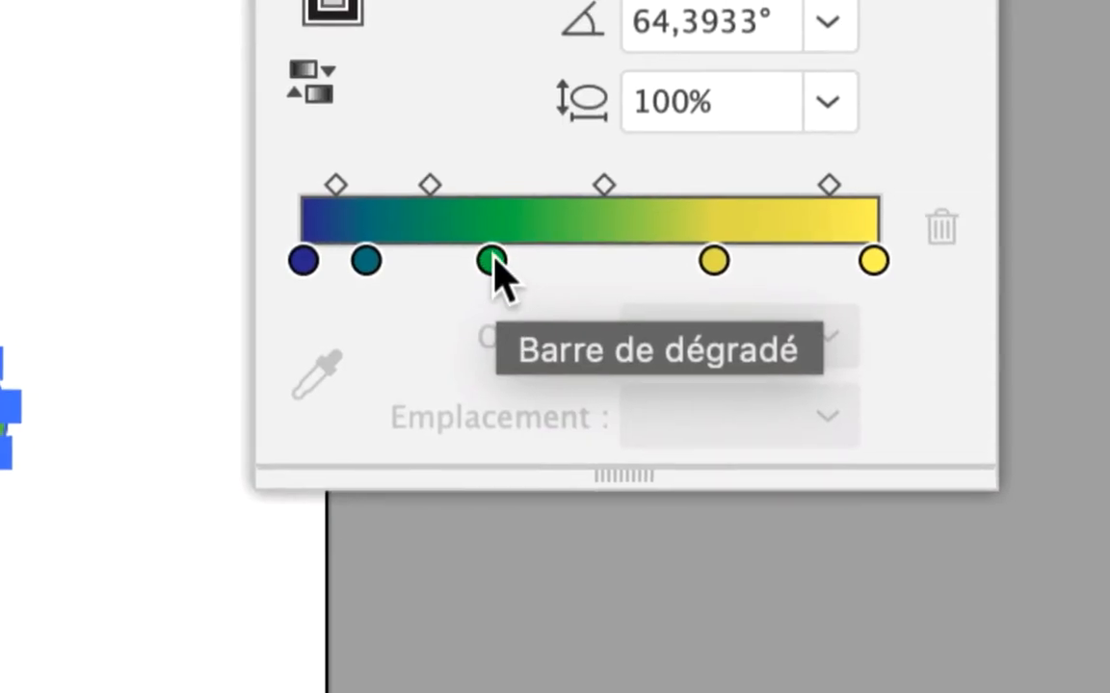
double_click(492, 261)
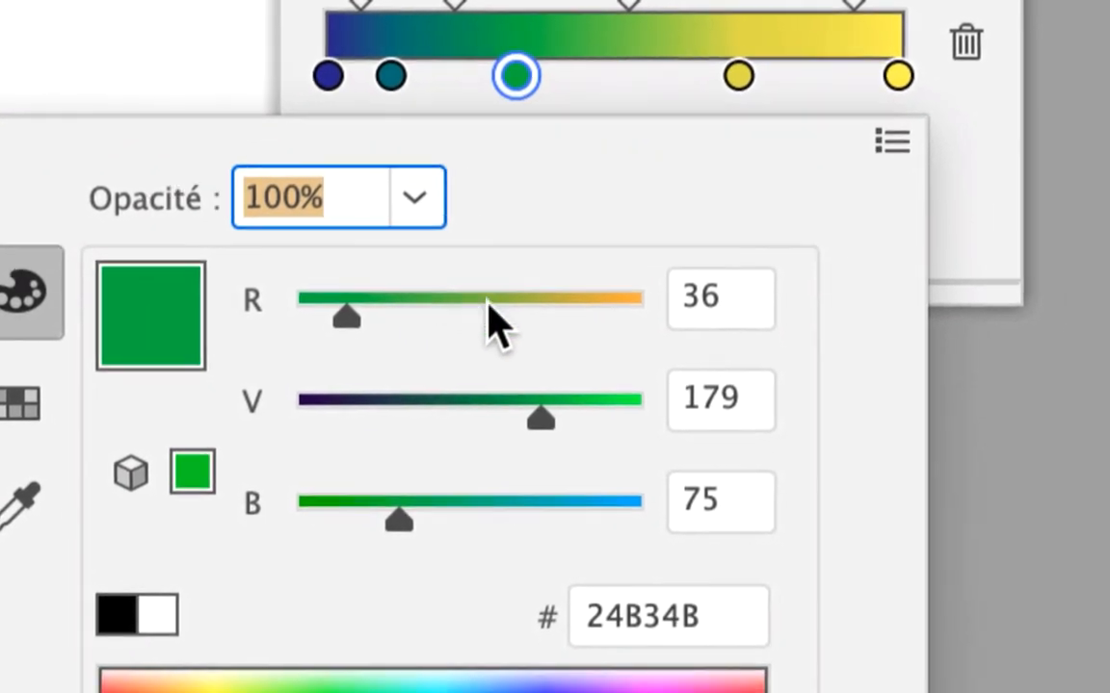
left_click_drag(585, 385, 650, 541)
left_click(518, 378)
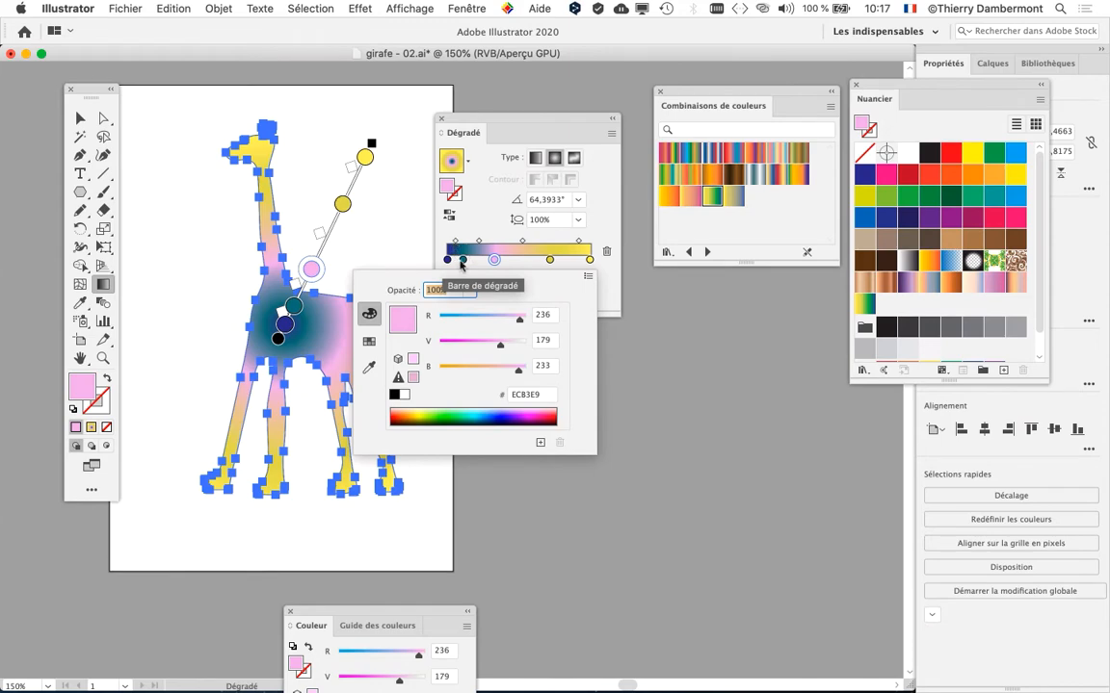
- Recolor the gradient's teal stop to light yellow with R 255, V 232, B 126
left_click(469, 253)
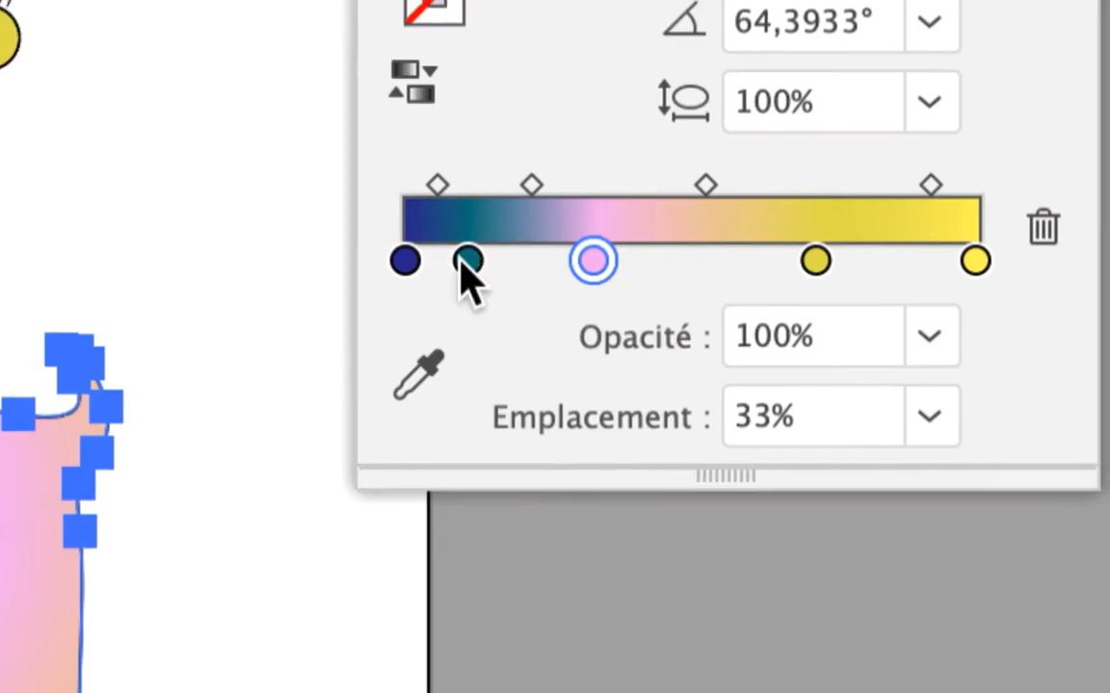
double_click(470, 258)
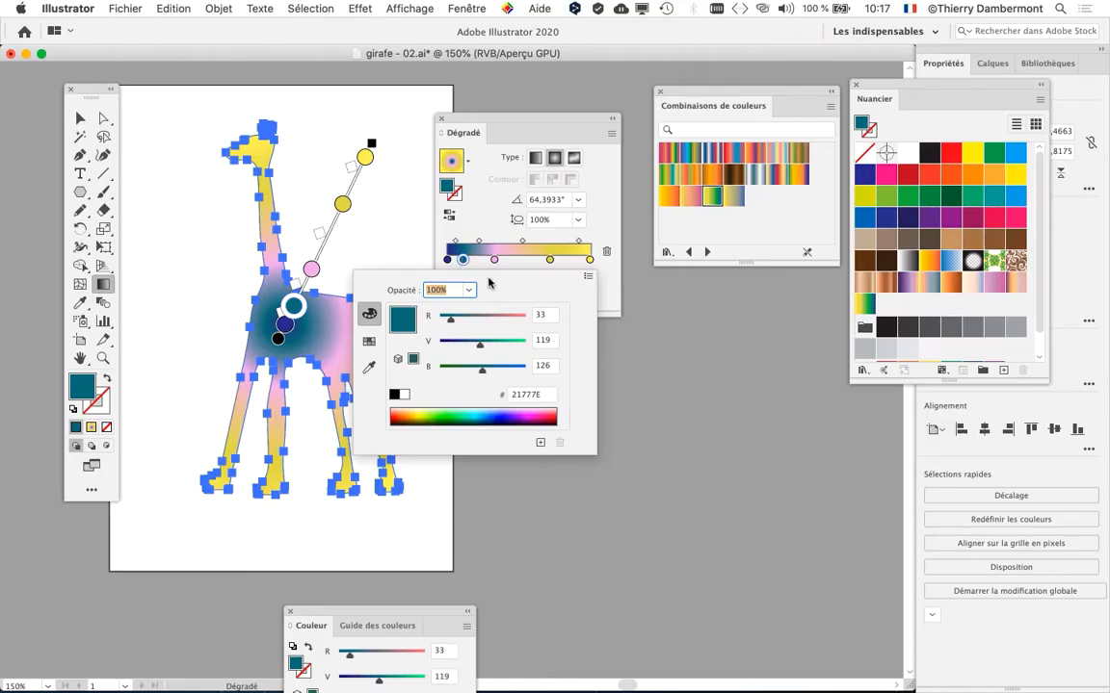
left_click_drag(450, 318, 517, 344)
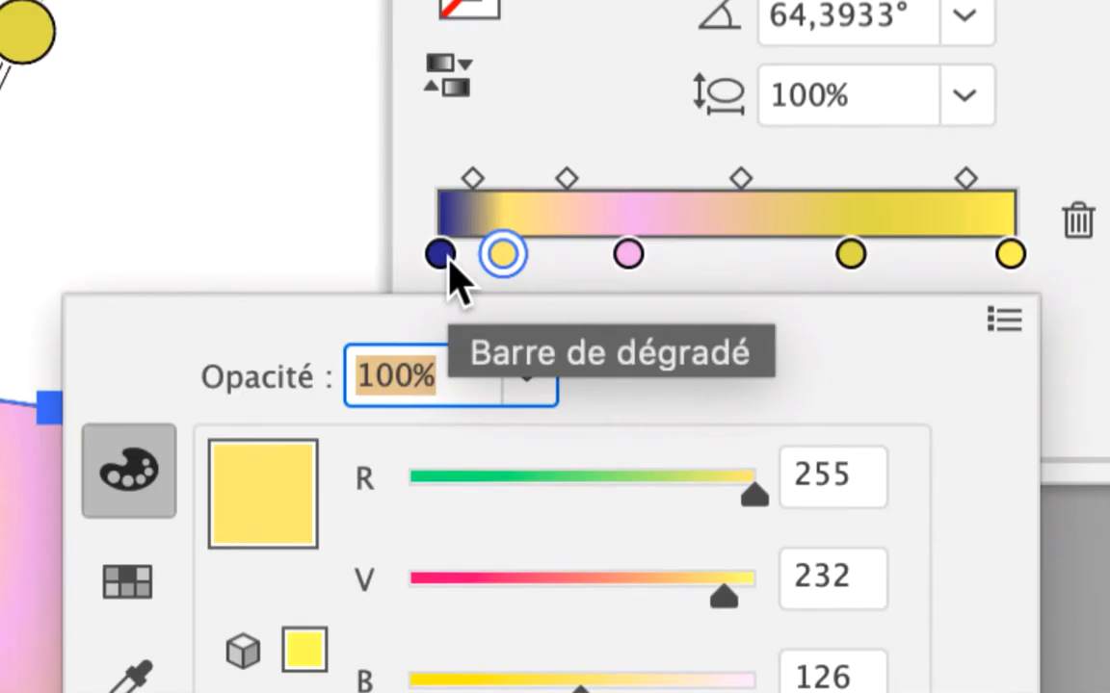
- Remove the dark blue stop from the gradient and move the gradient panel clear of the artboard
left_click(445, 258)
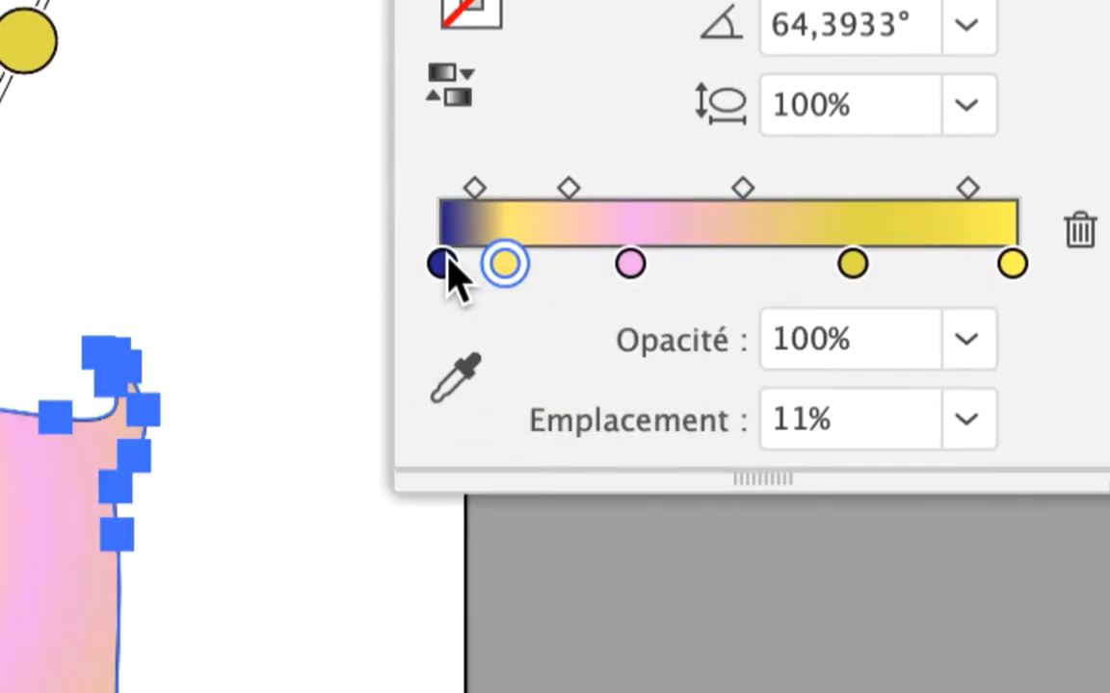
left_click(445, 258)
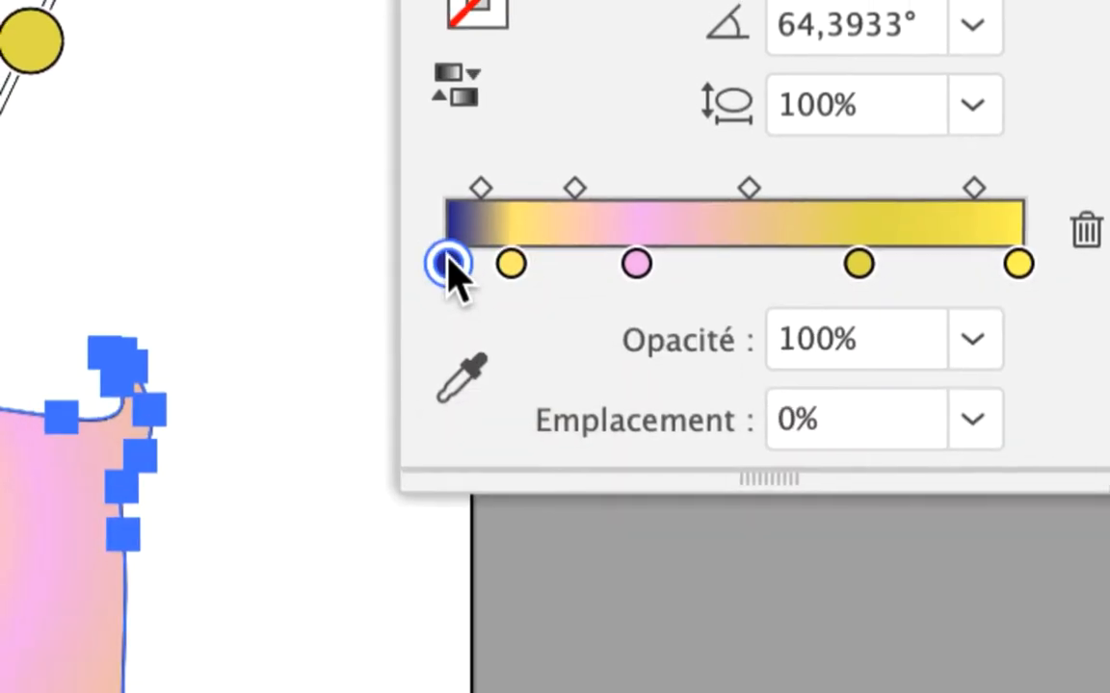
left_click_drag(449, 265, 411, 365)
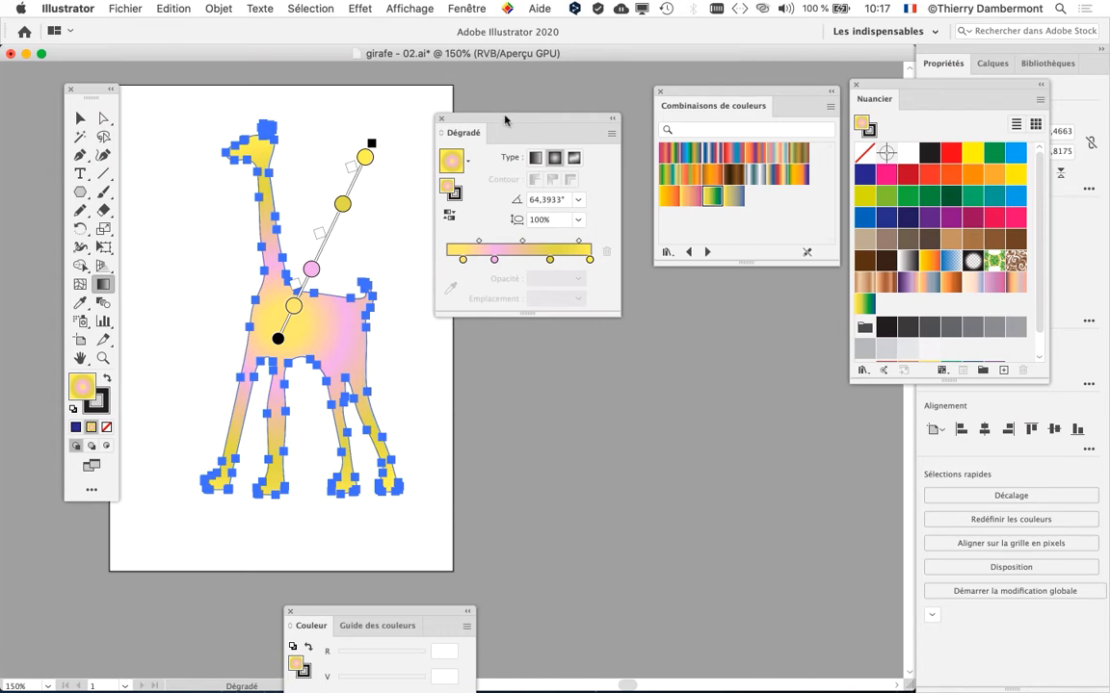
left_click_drag(504, 123, 499, 110)
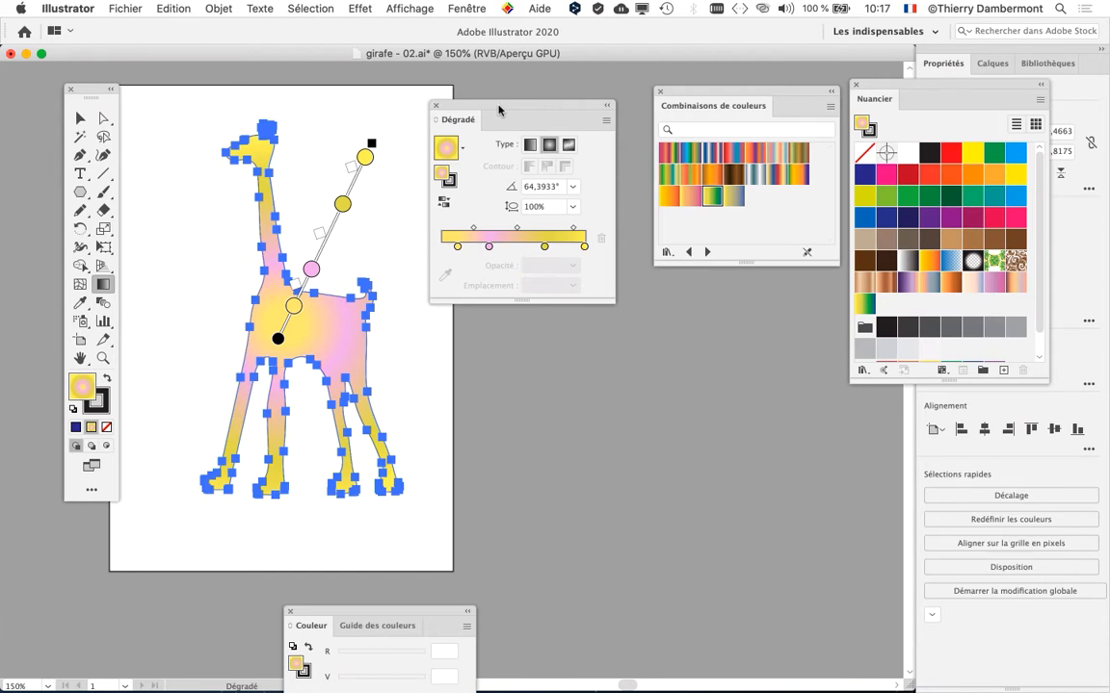
left_click_drag(499, 110, 594, 302)
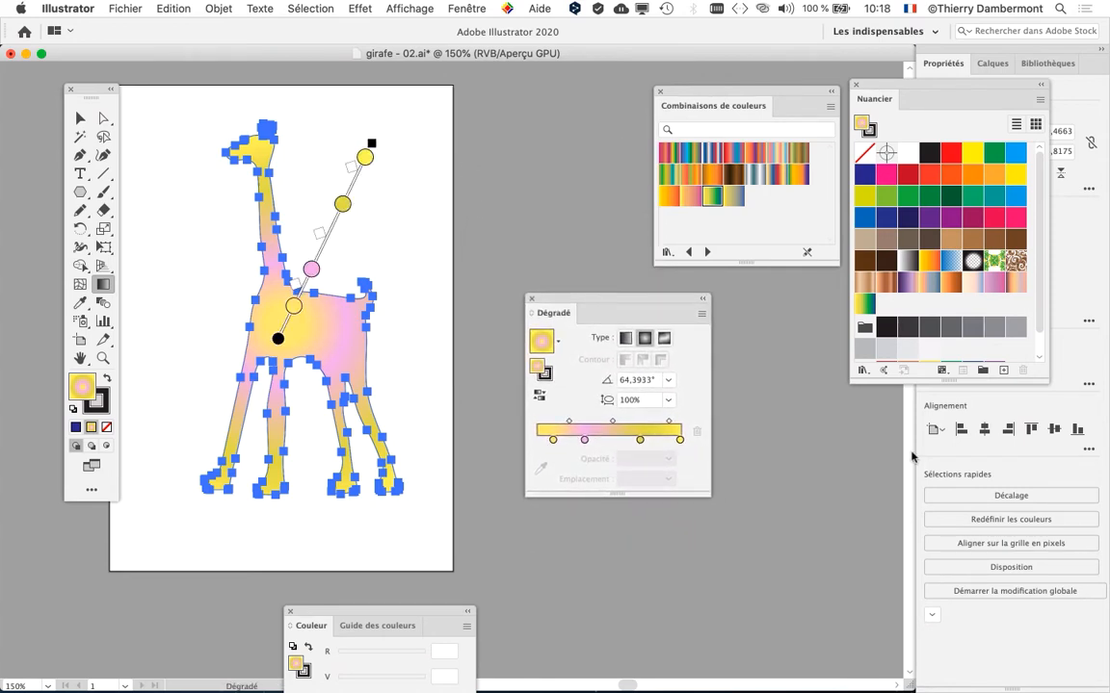
- Save the document under the new name girafe - 03.ai in the intro 1 illustrator folder, keeping the default save options
left_click(115, 8)
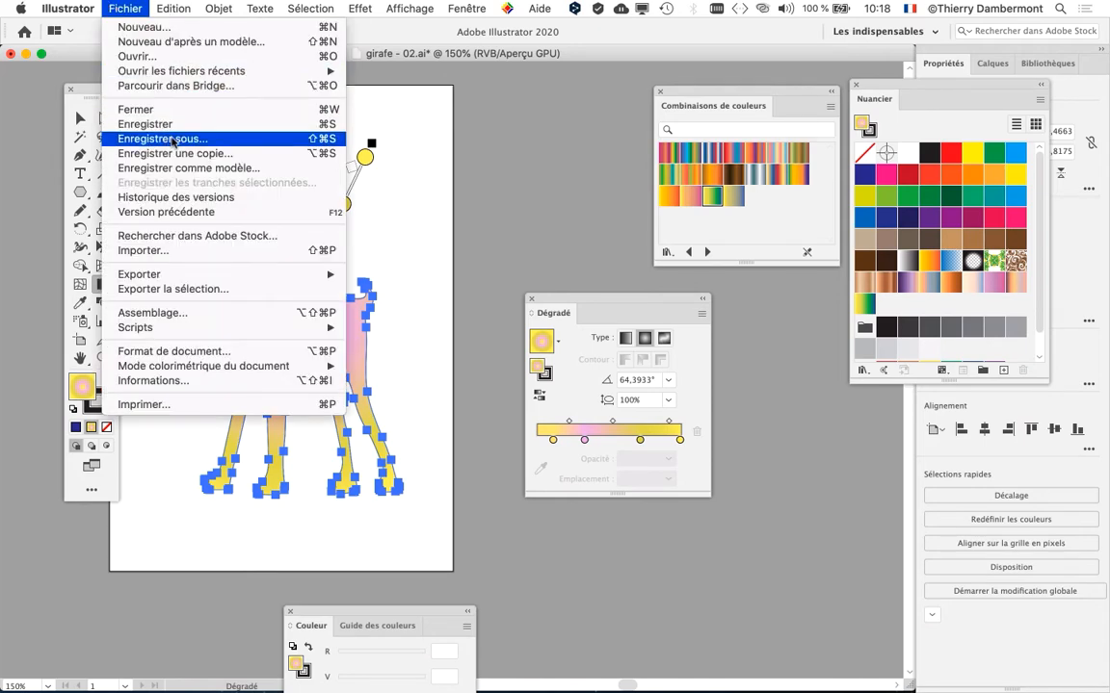
left_click(162, 139)
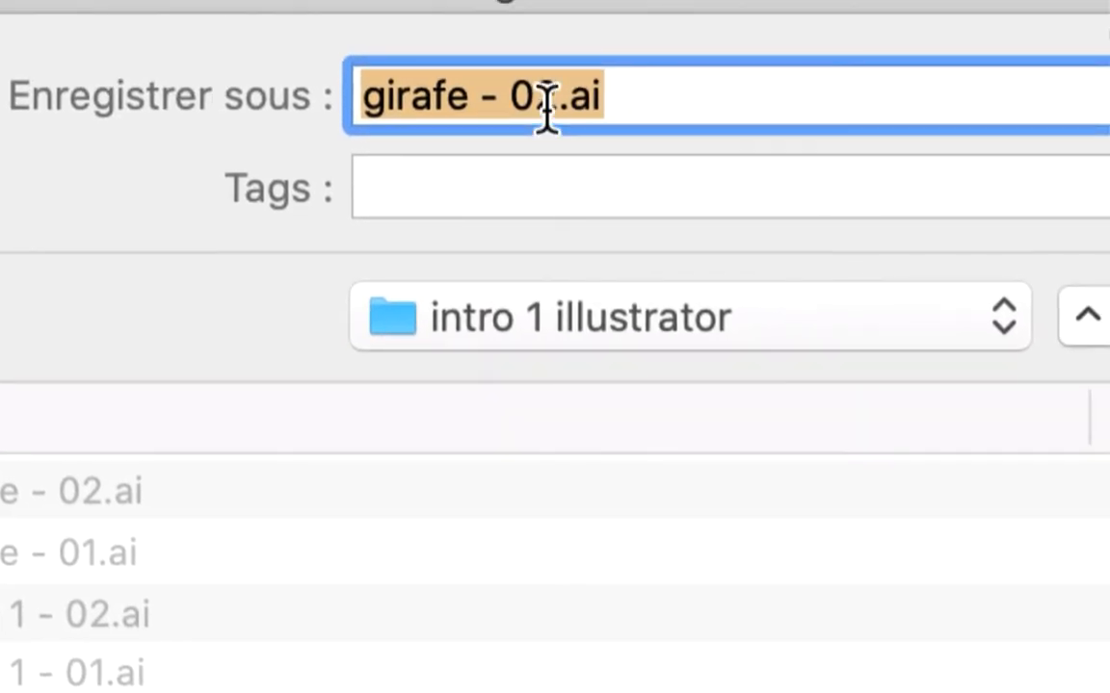
left_click_drag(557, 104, 545, 108)
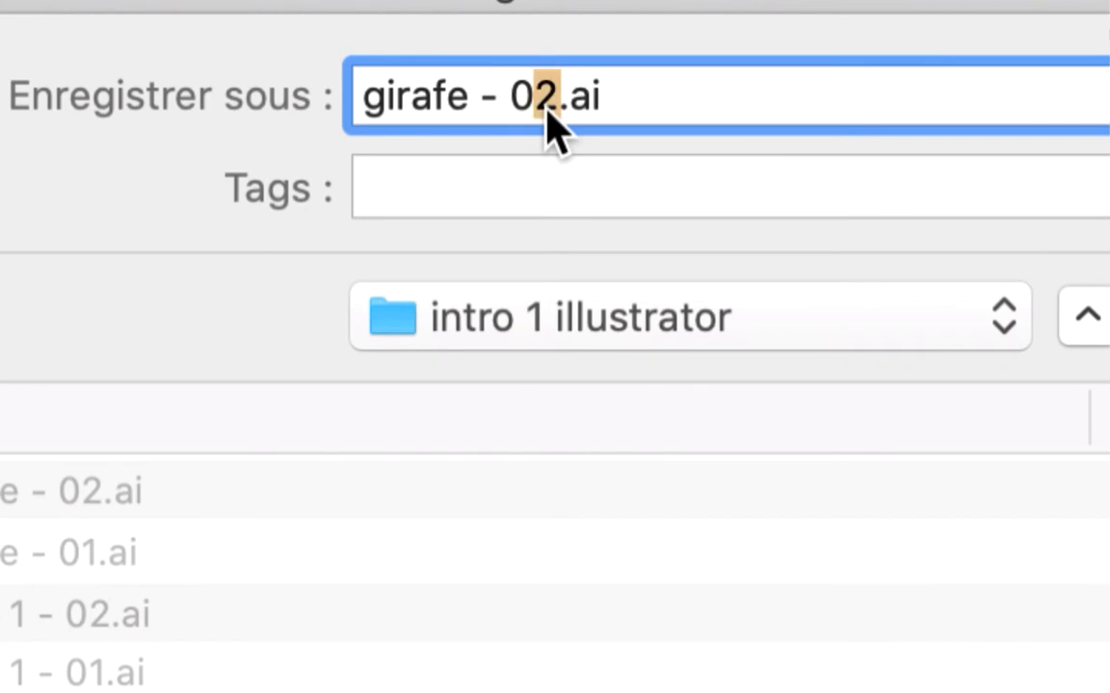
type("3")
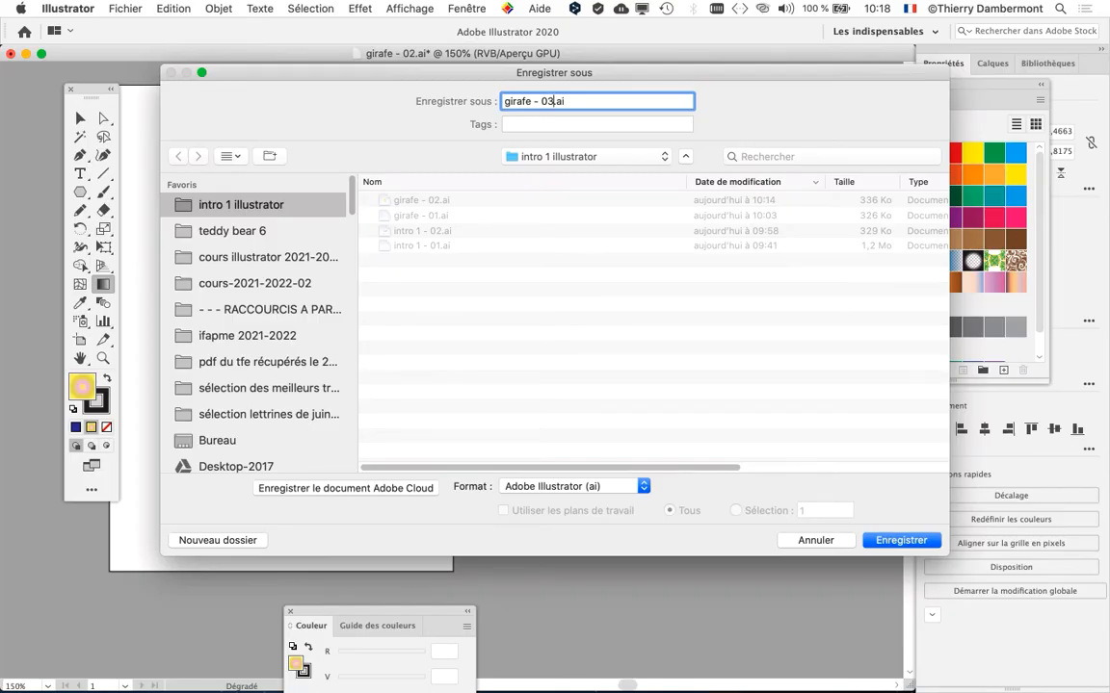
key("Return")
key("Return")
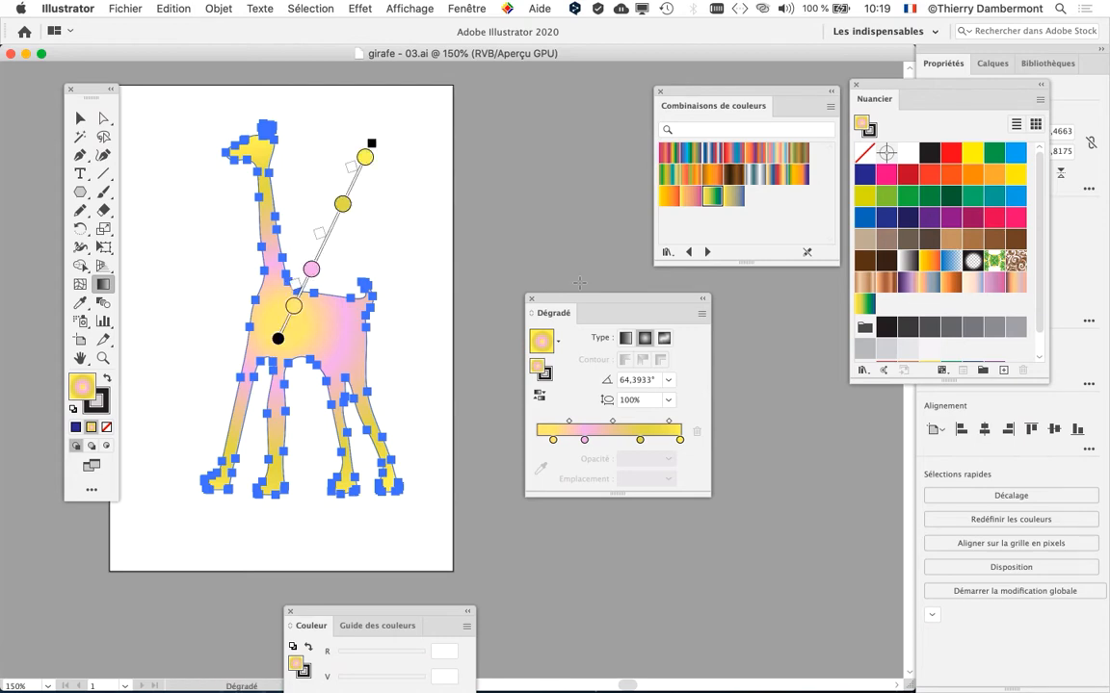
- Duplicate the giraffe with the Selection tool, placing the copy outside the artboard beside its right edge
left_click_drag(612, 313, 839, 454)
key("super+minus")
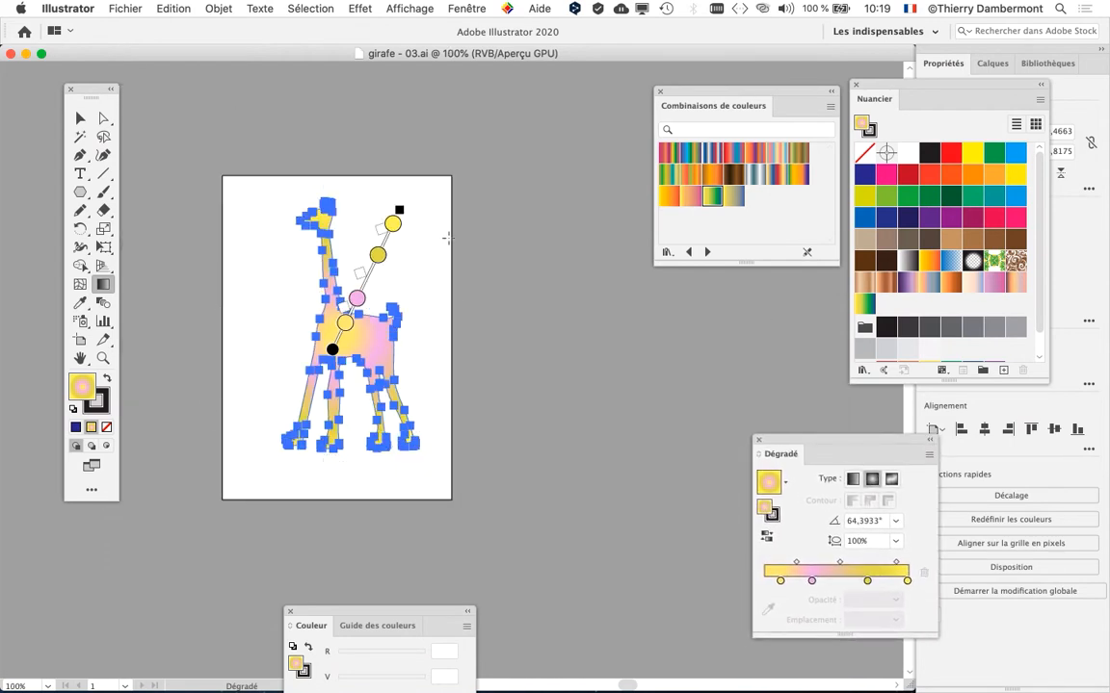
left_click(83, 123)
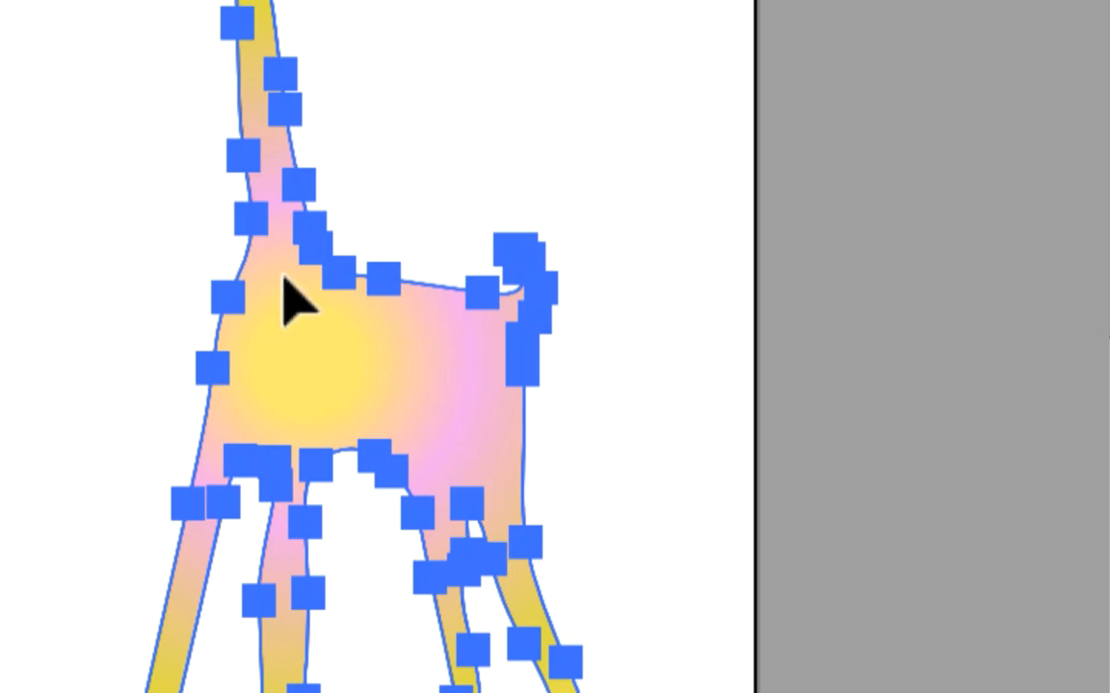
left_click_drag(289, 303, 1072, 356)
left_click_drag(439, 287, 437, 287)
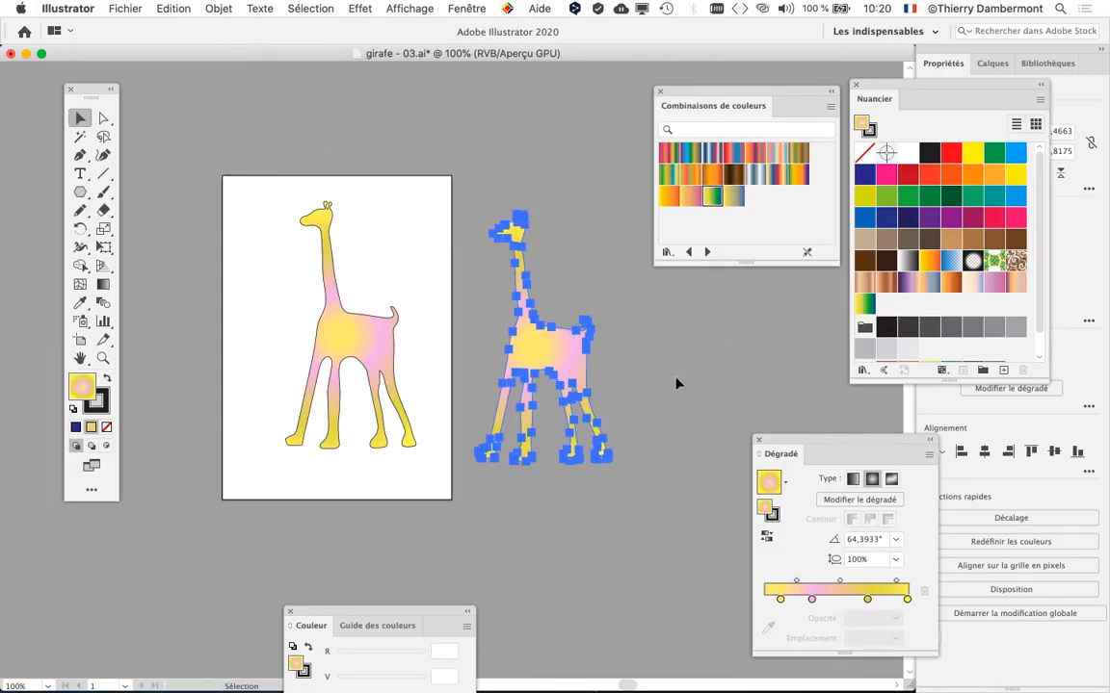
- Widen the artboard to about 385 mm with the Artboard tool so that it contains the duplicated giraffe
left_click_drag(700, 93, 750, 72)
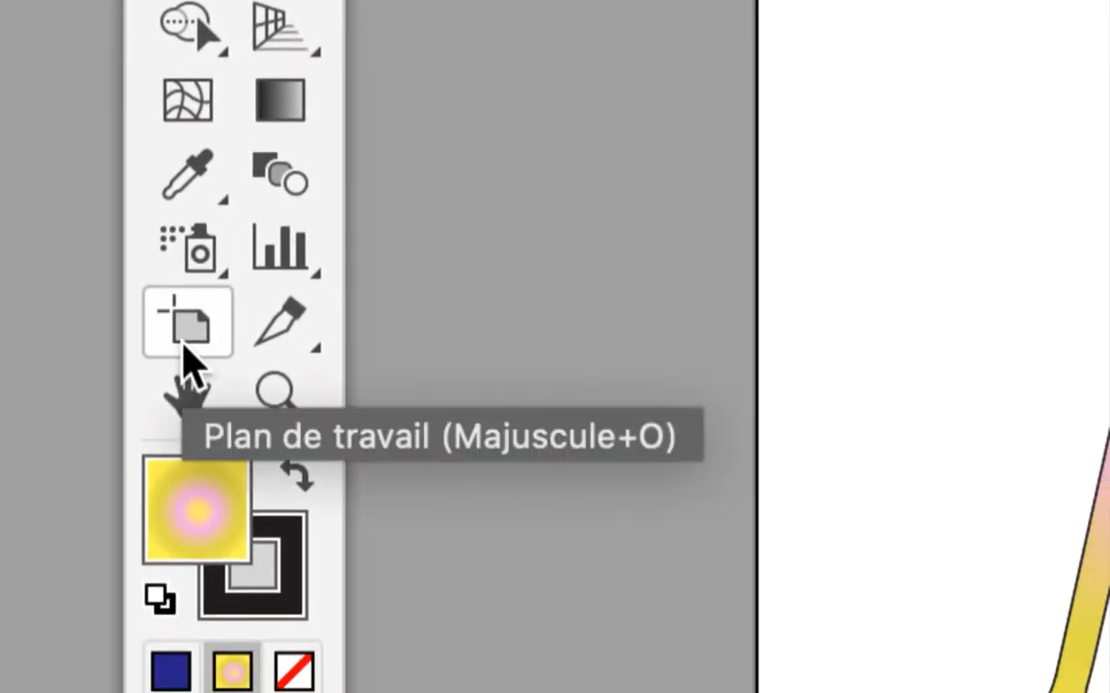
left_click(184, 348)
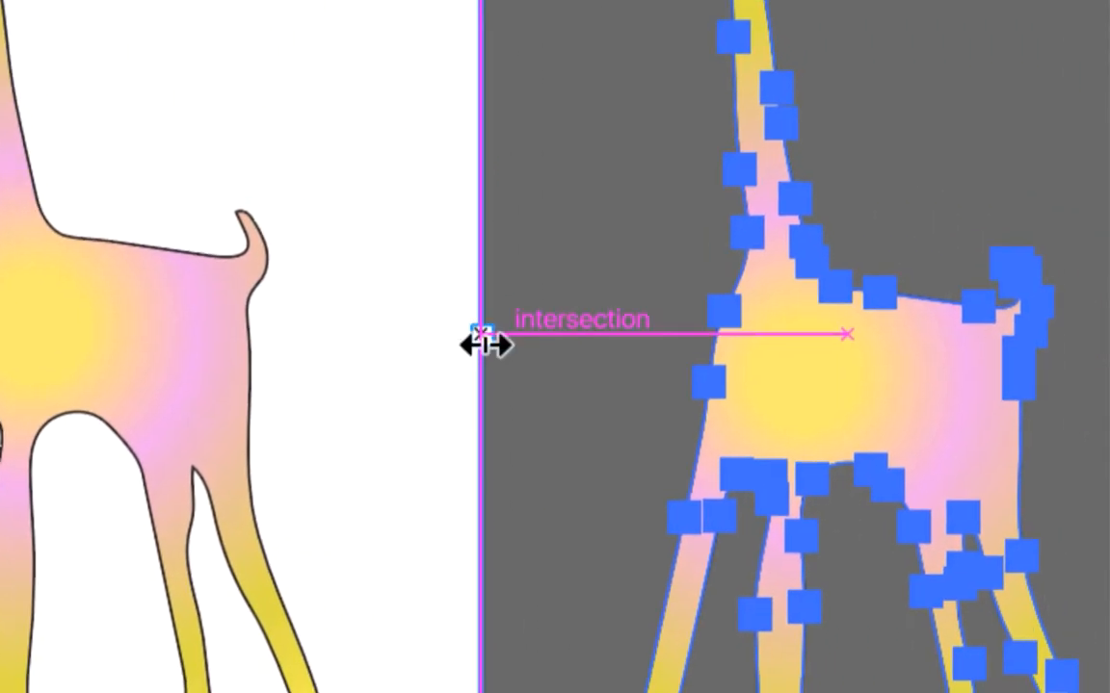
left_click_drag(484, 344, 641, 359)
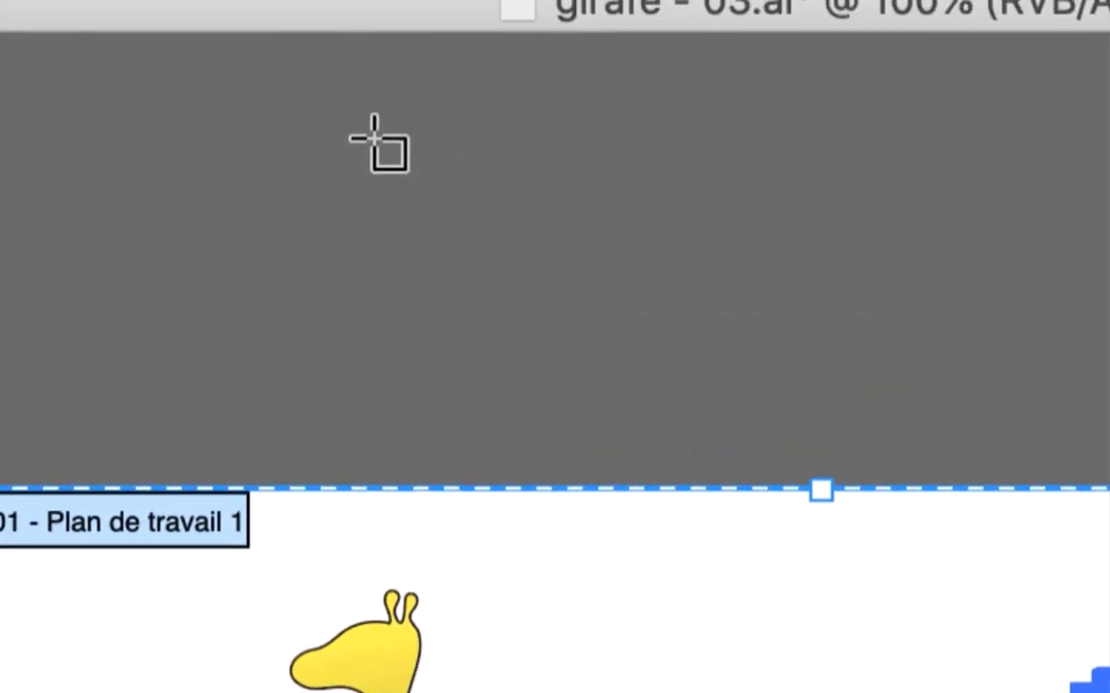
- Draw two trial artboards above the giraffes and delete both of them
left_click_drag(374, 138, 568, 333)
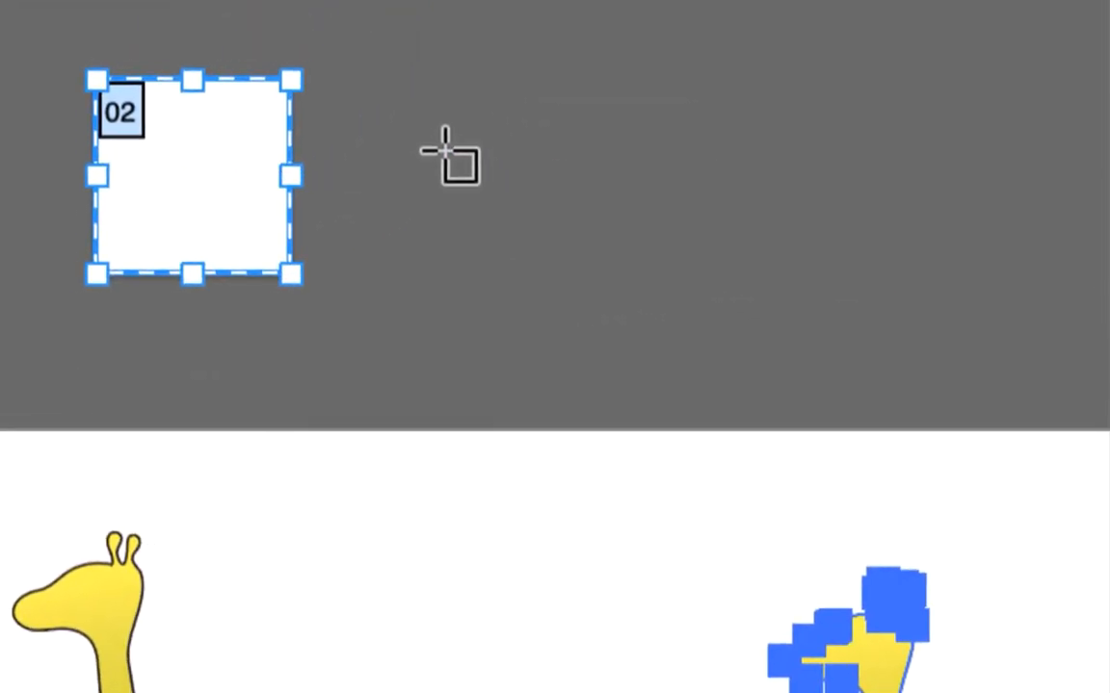
left_click_drag(446, 151, 514, 287)
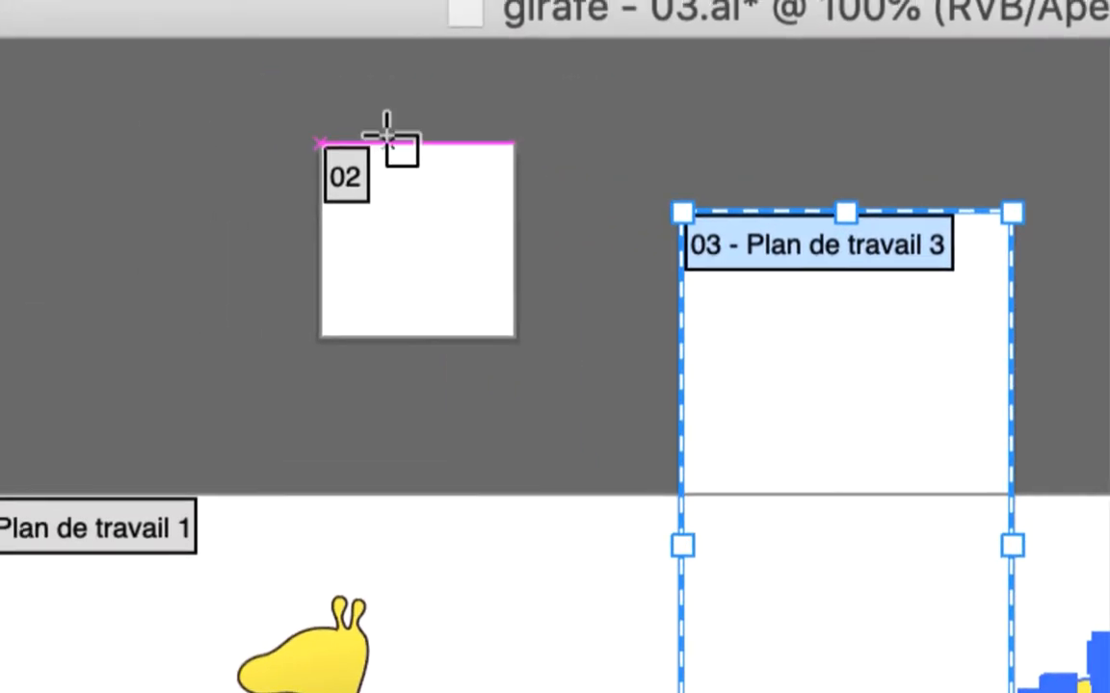
left_click(386, 154)
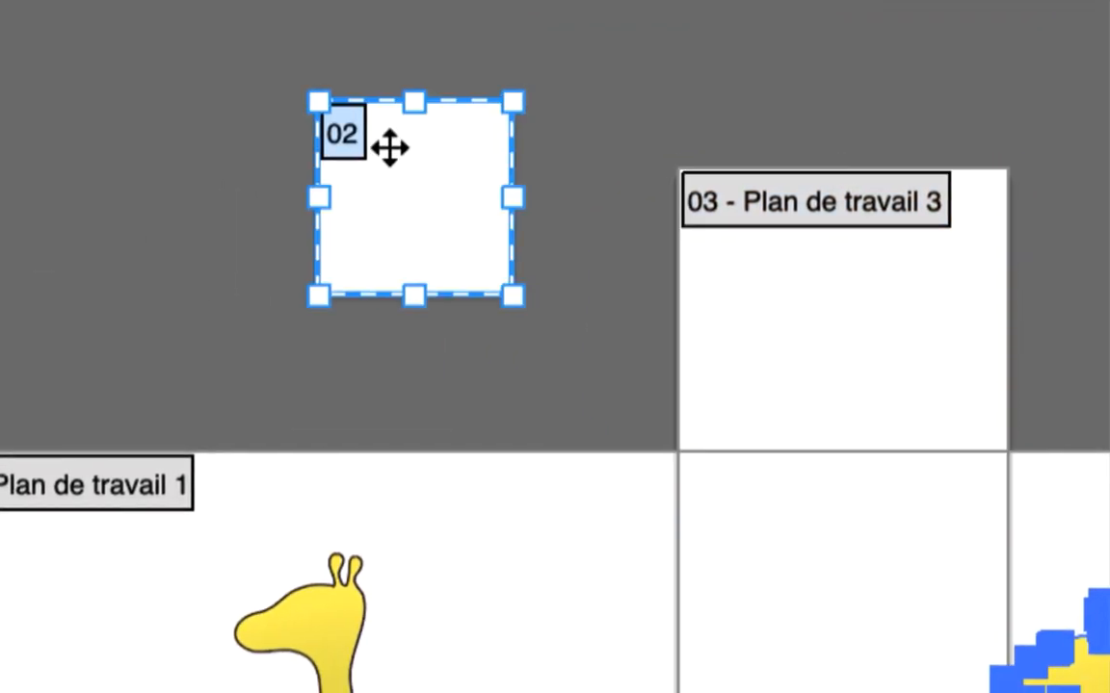
key("Delete")
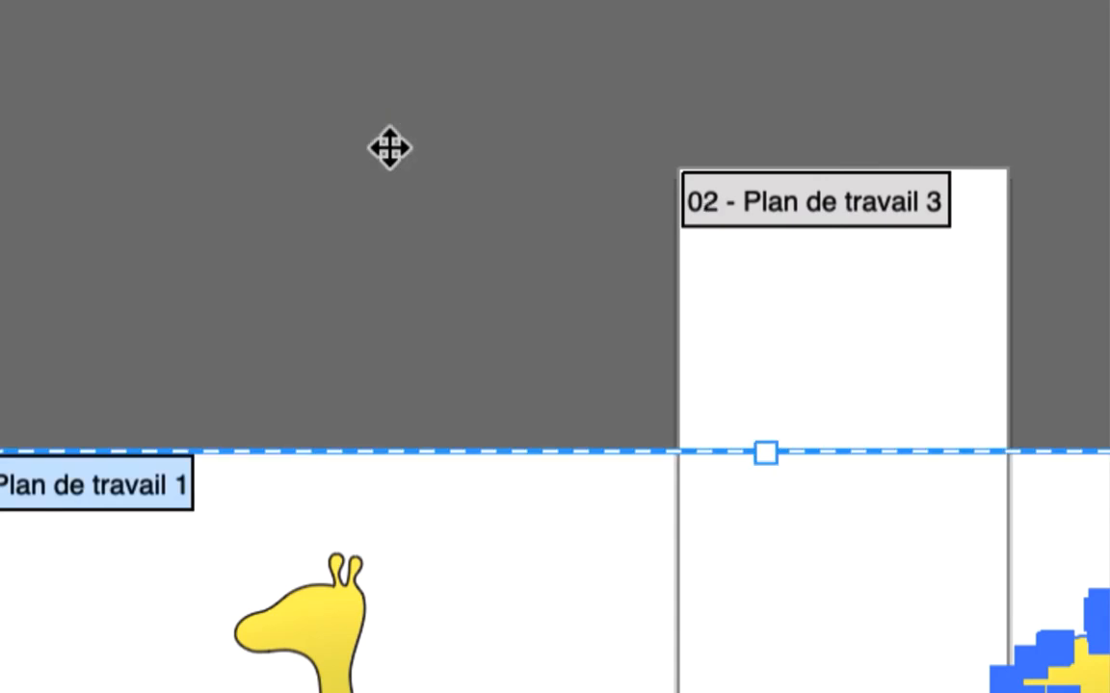
left_click(714, 267)
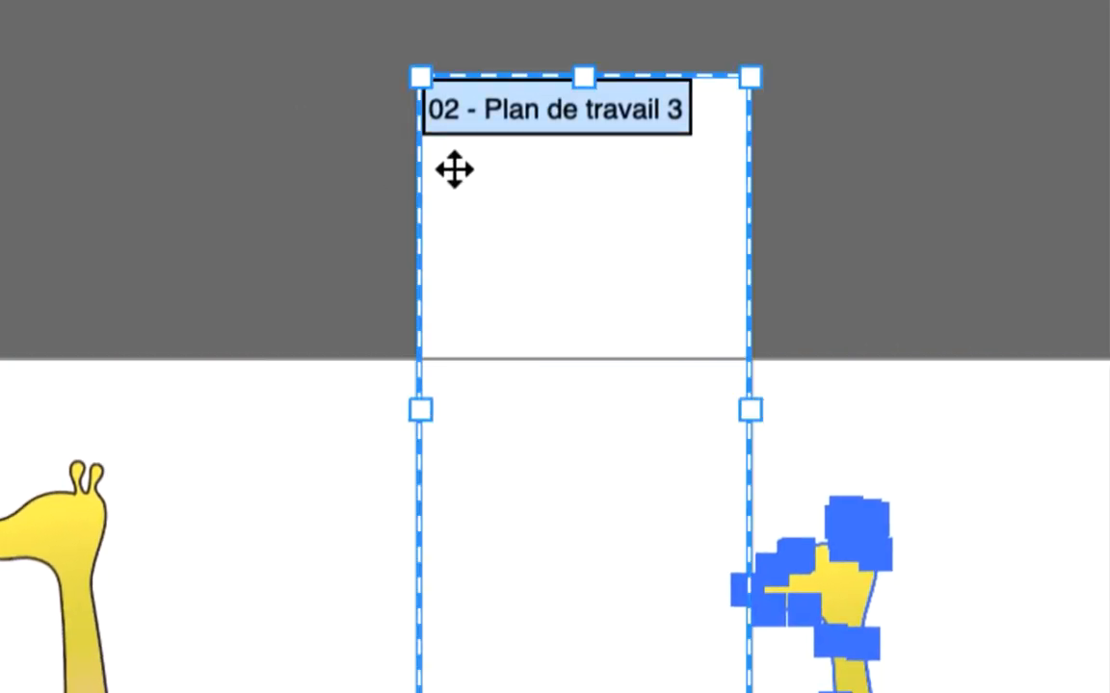
key("Delete")
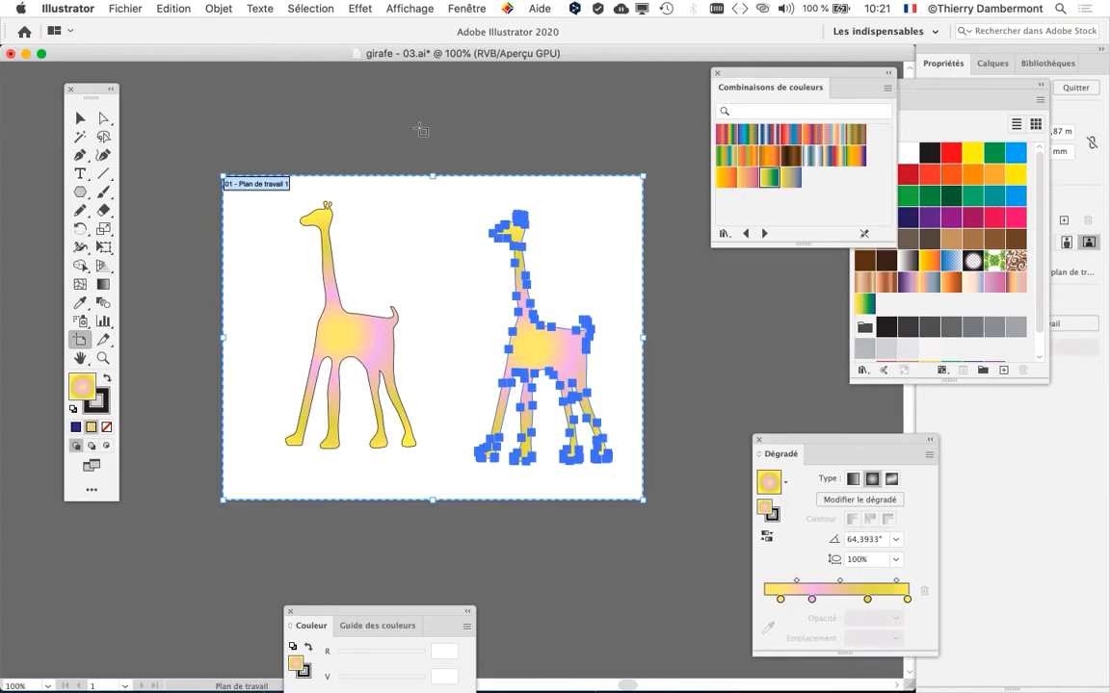
- Display the macOS keyboard viewer, examine its deletion and modifier keys, and close it
left_click(908, 9)
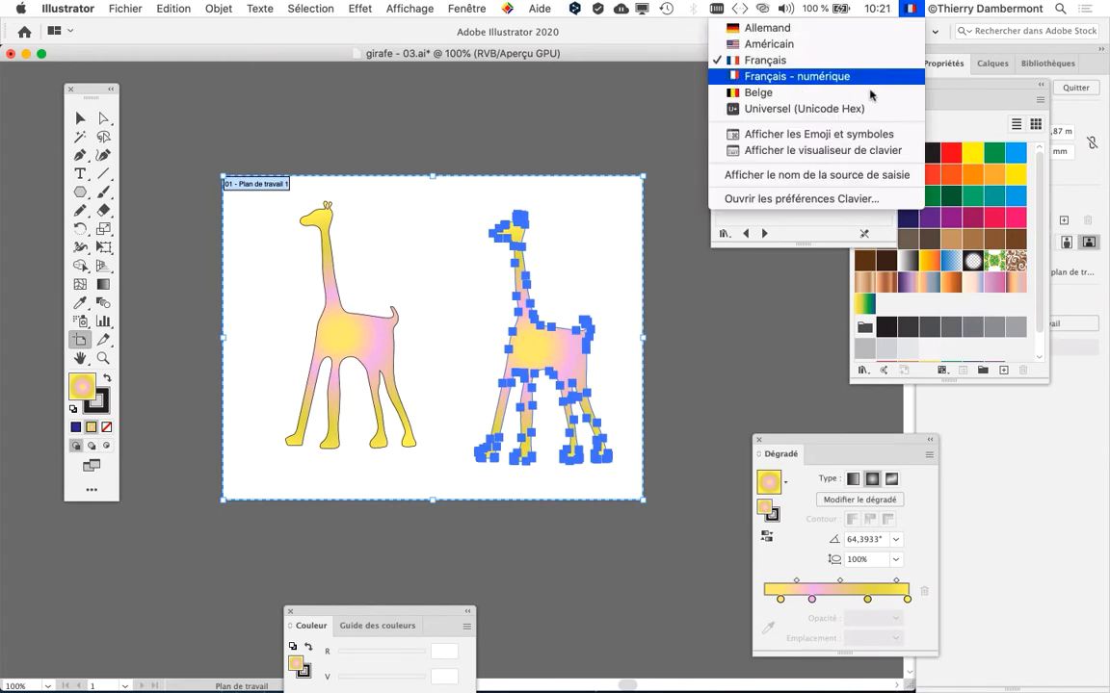
left_click(856, 152)
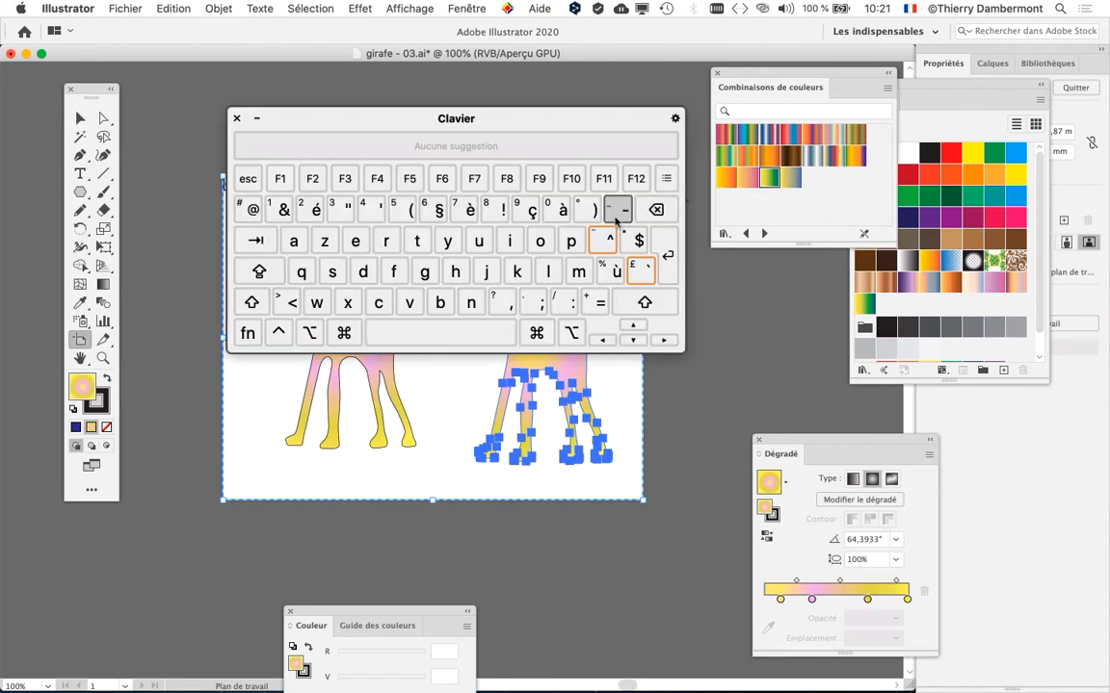
key("super+alt")
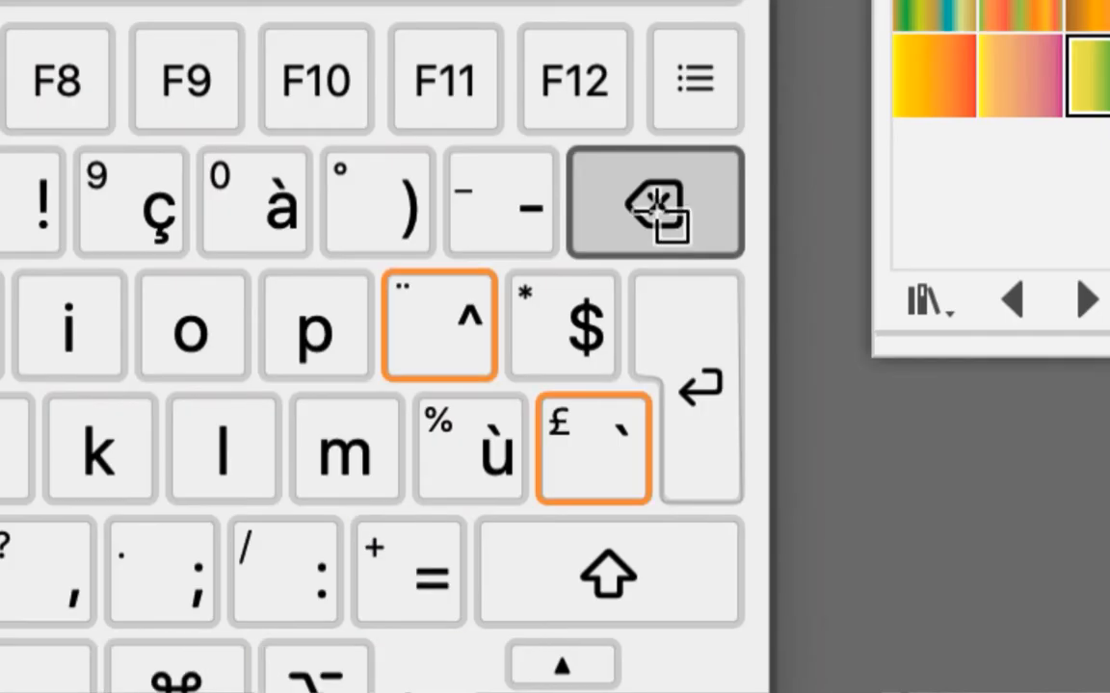
key("super+alt")
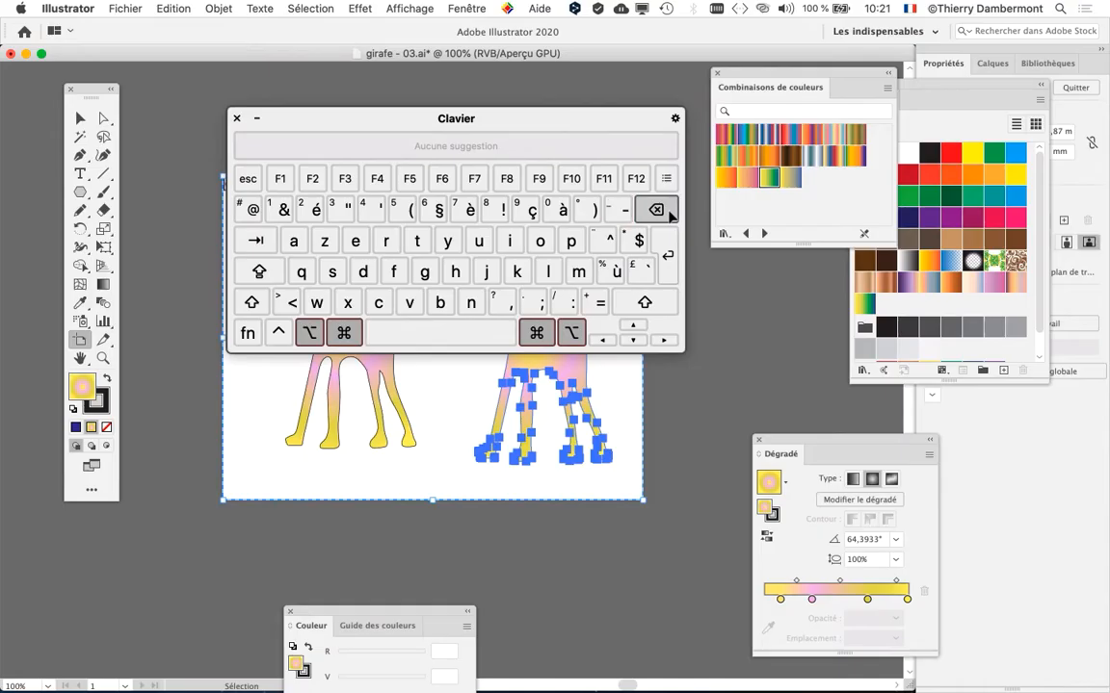
left_click(242, 115)
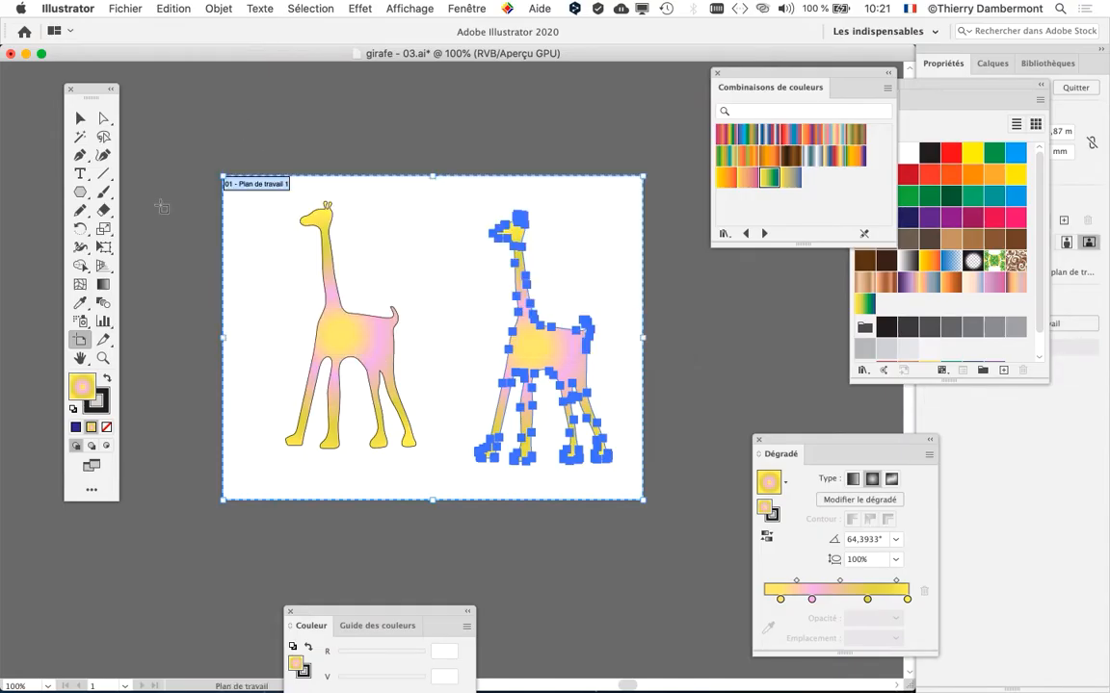
- Display the Contrôle bar and leave artboard editing by returning to the Selection tool
left_click(852, 201)
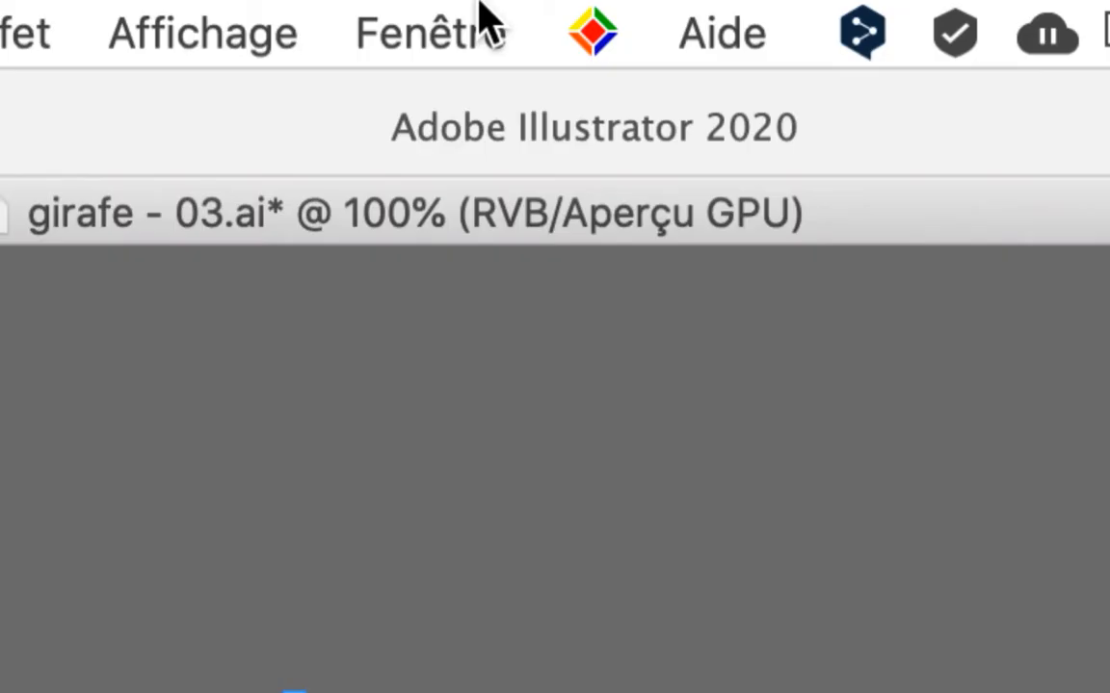
left_click(481, 18)
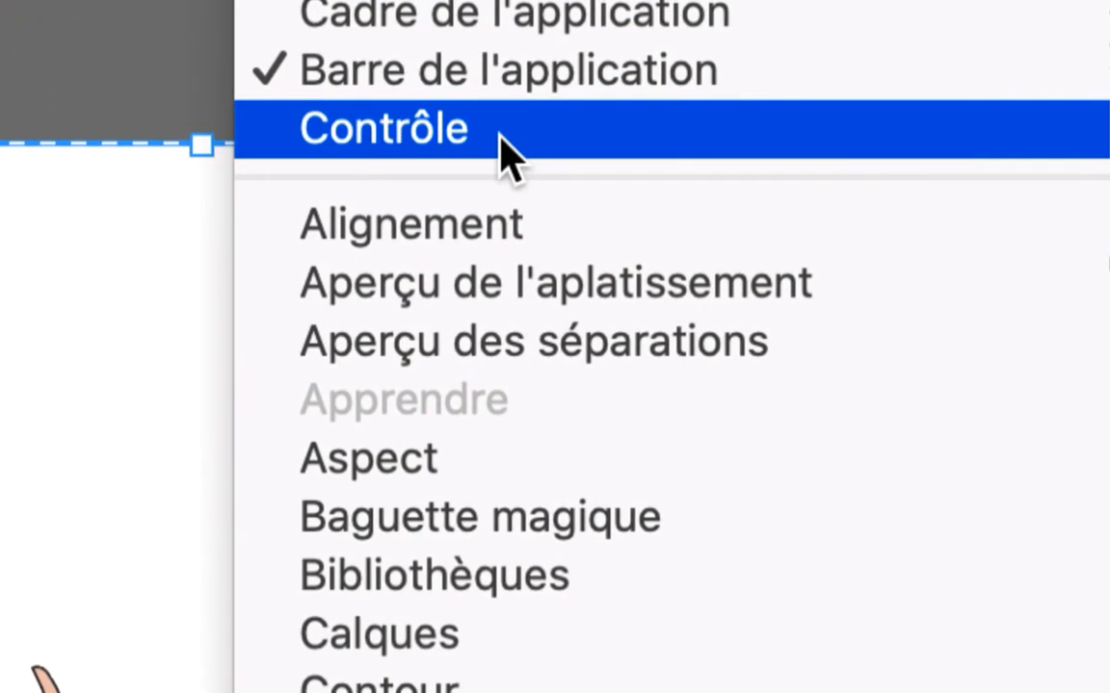
left_click(501, 139)
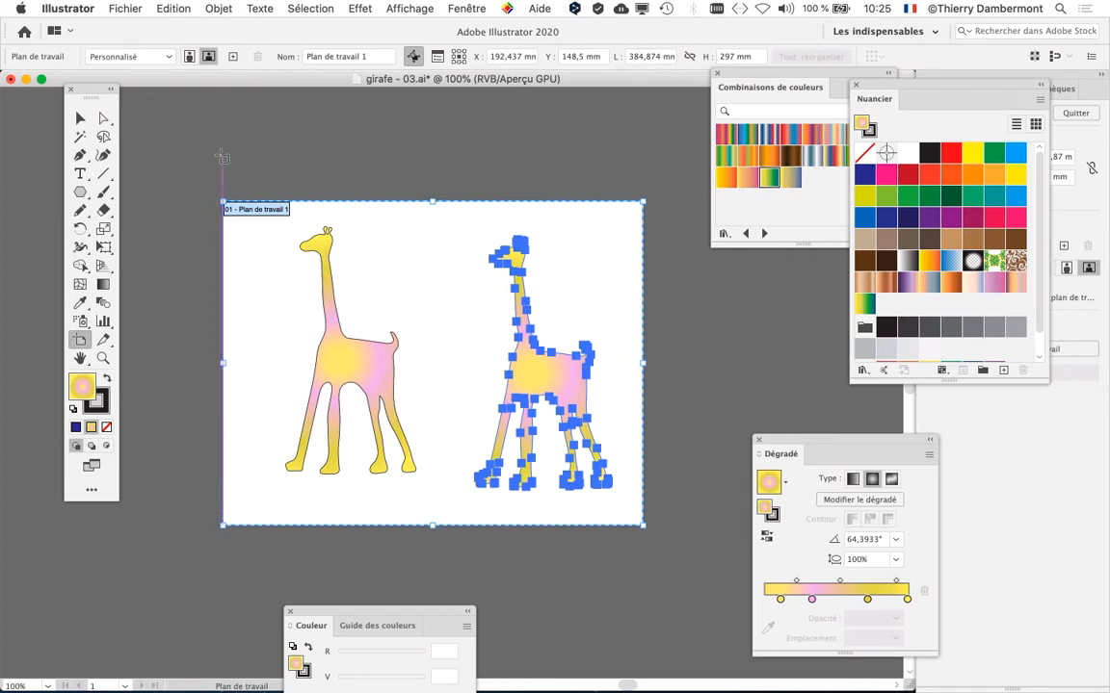
left_click(79, 120)
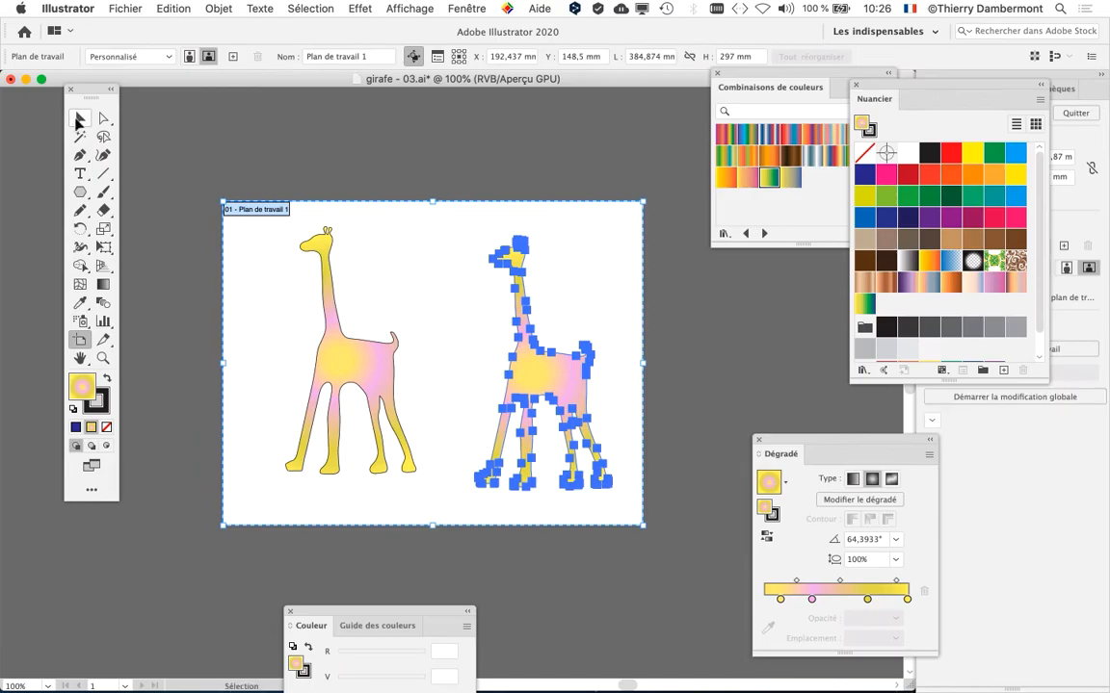
left_click(77, 121)
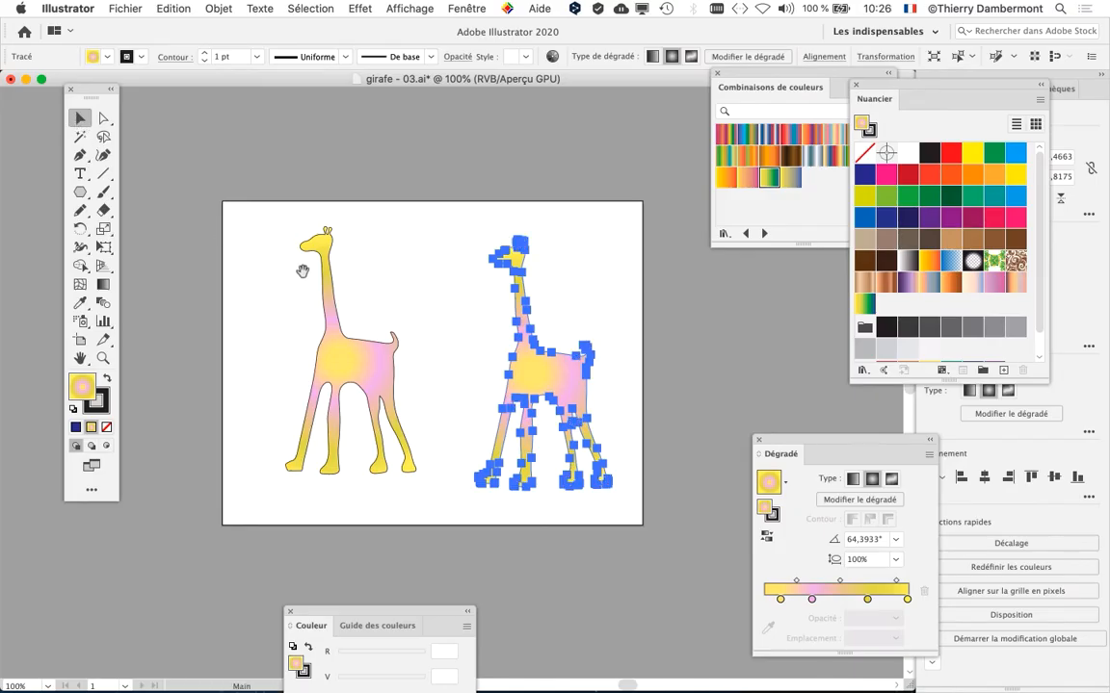
- Close the gradient panel, move the color combinations away and place a lengthened swatches panel beside the giraffe copy
left_click_drag(303, 272, 251, 228)
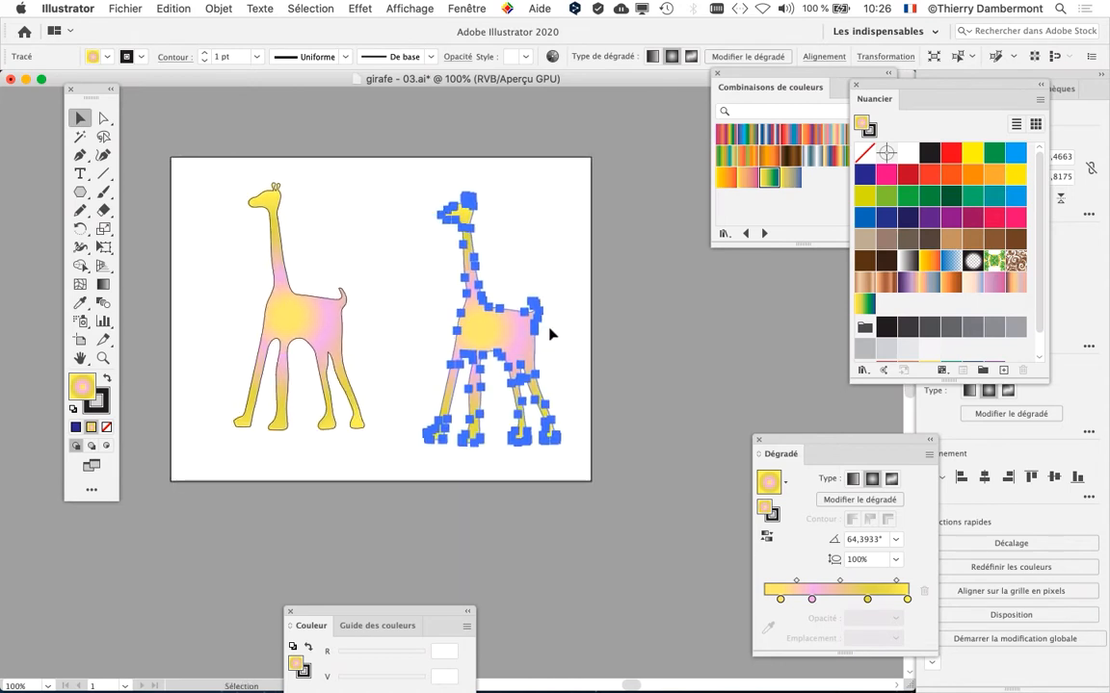
scroll(529, 343, "up", 3)
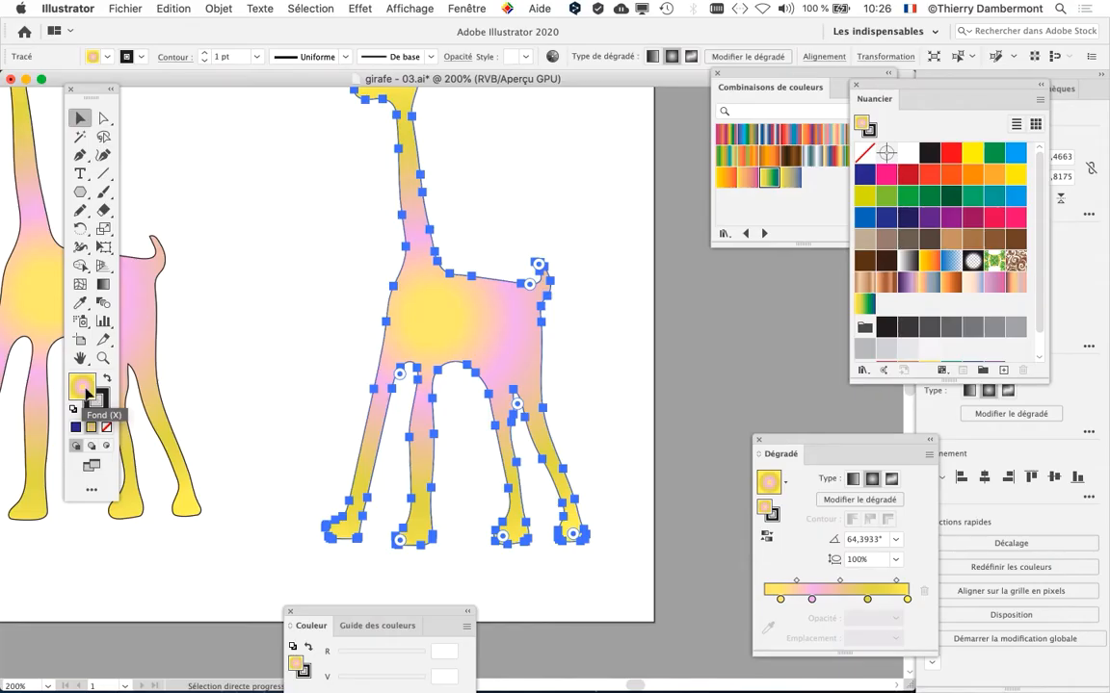
key("v")
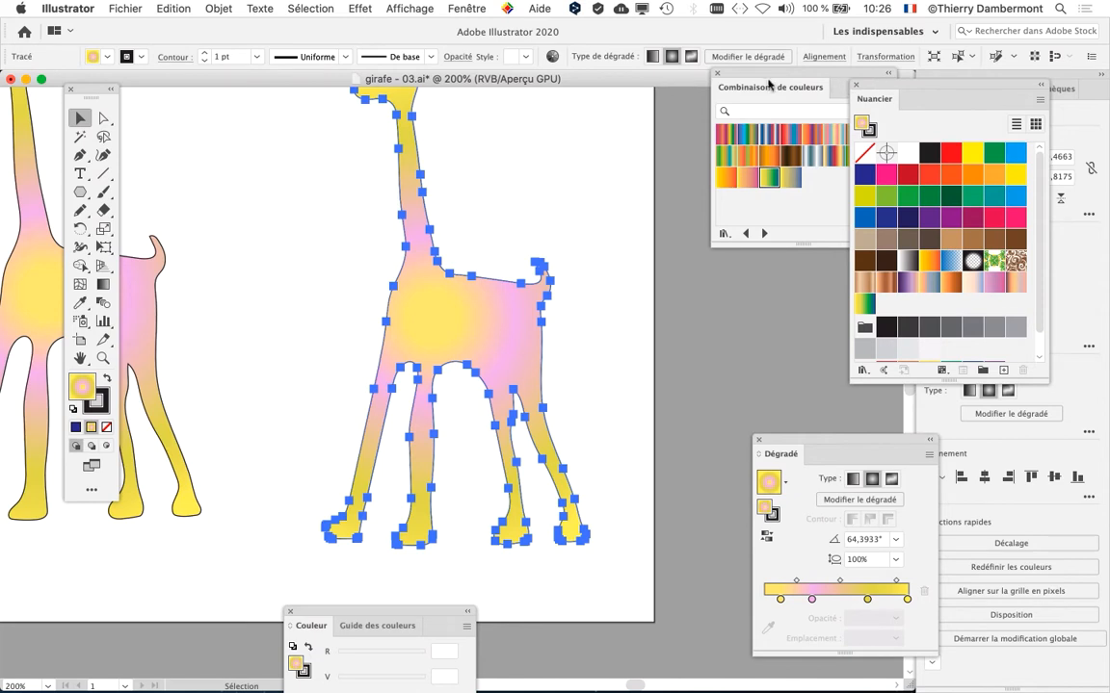
left_click_drag(761, 73, 108, 565)
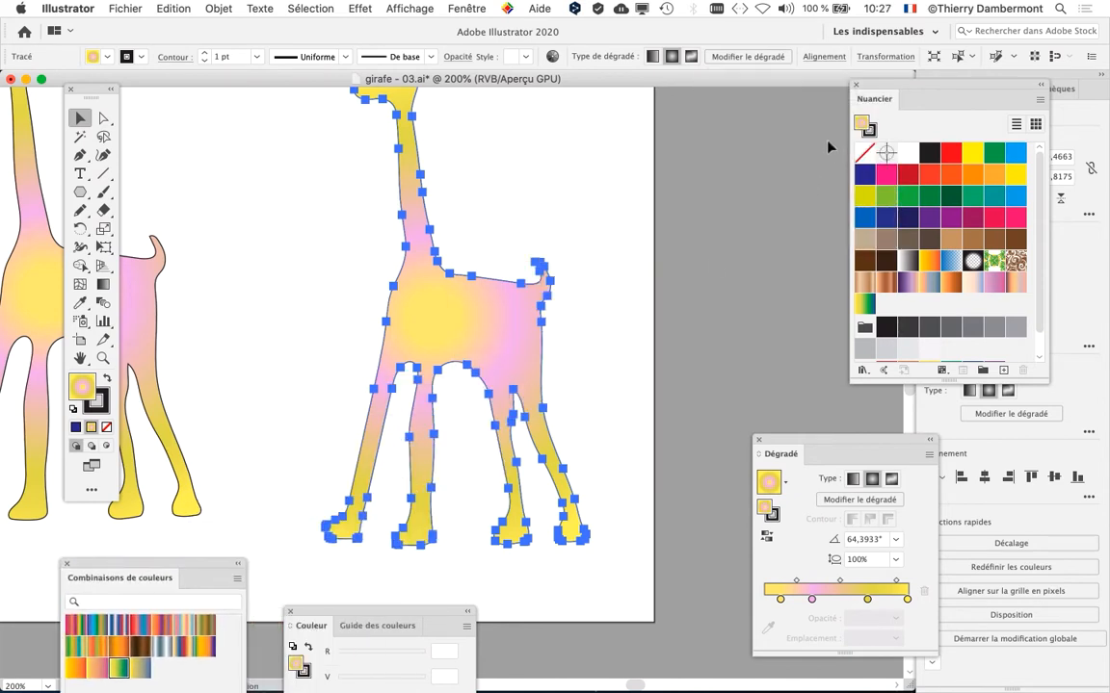
left_click_drag(866, 93, 619, 102)
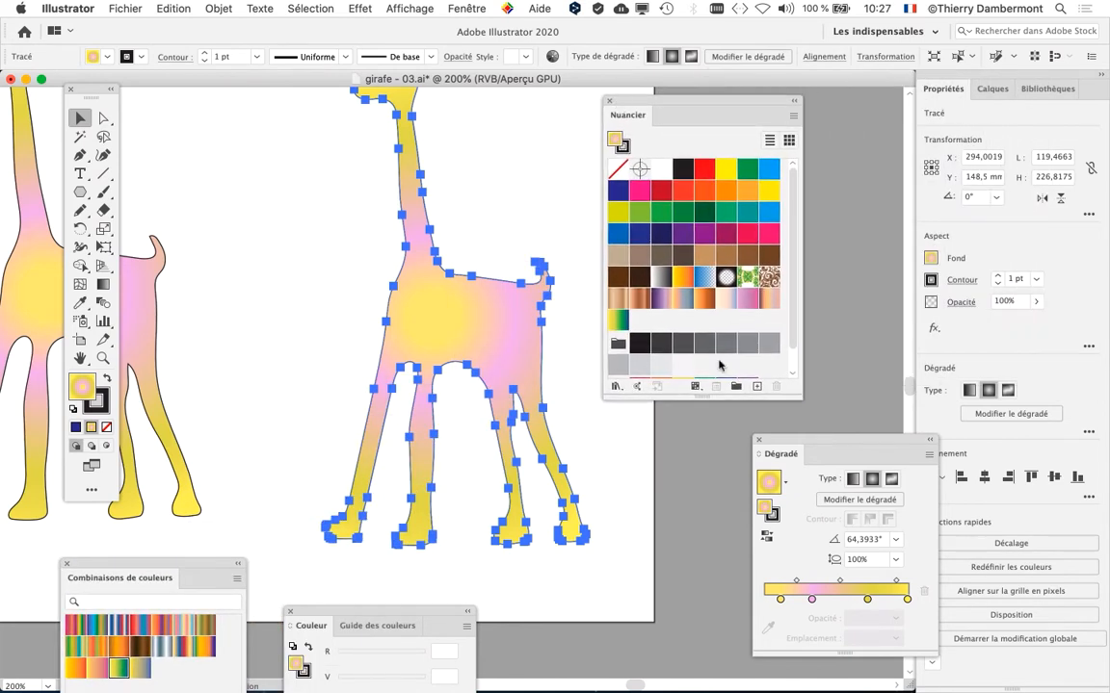
left_click(758, 440)
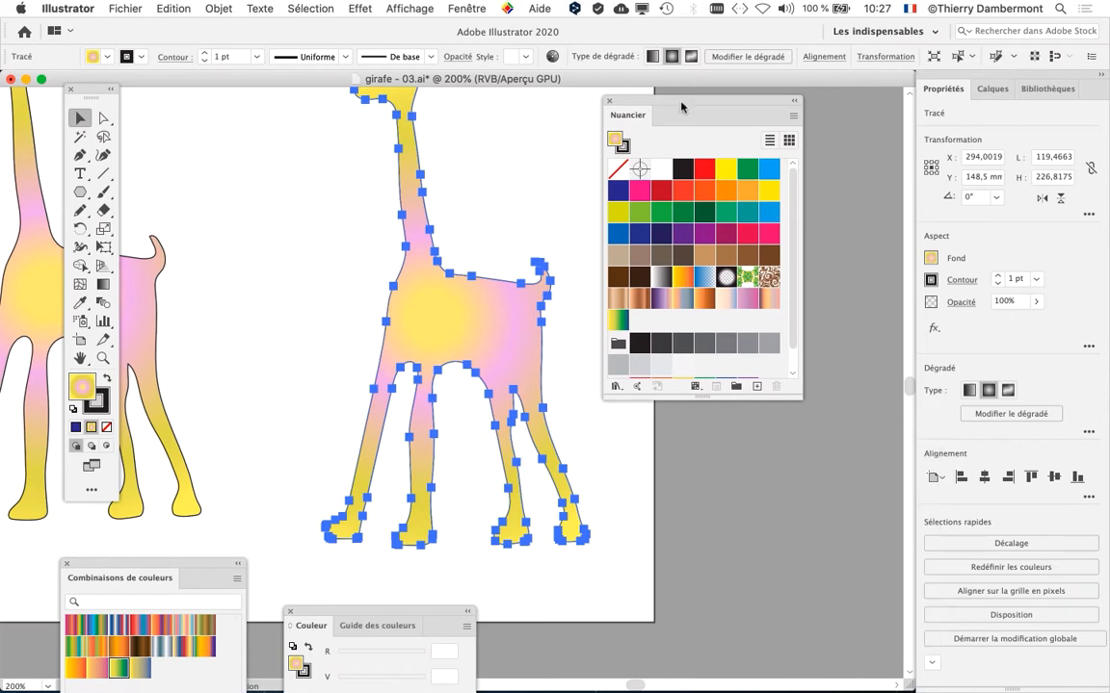
left_click_drag(681, 106, 703, 113)
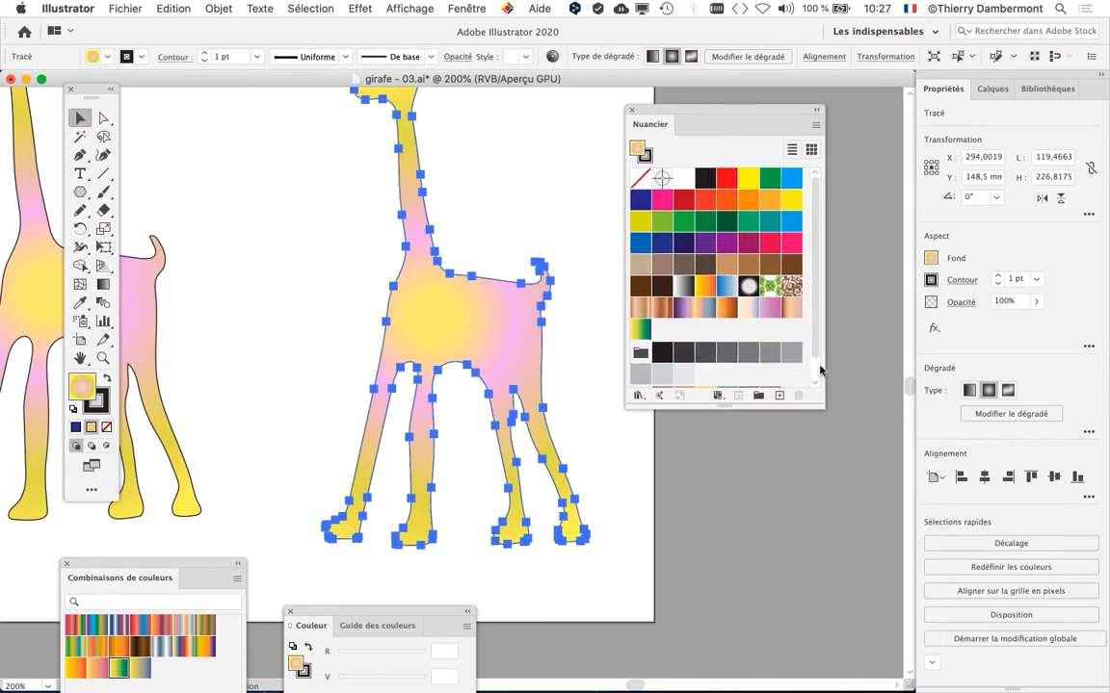
left_click_drag(822, 405, 823, 467)
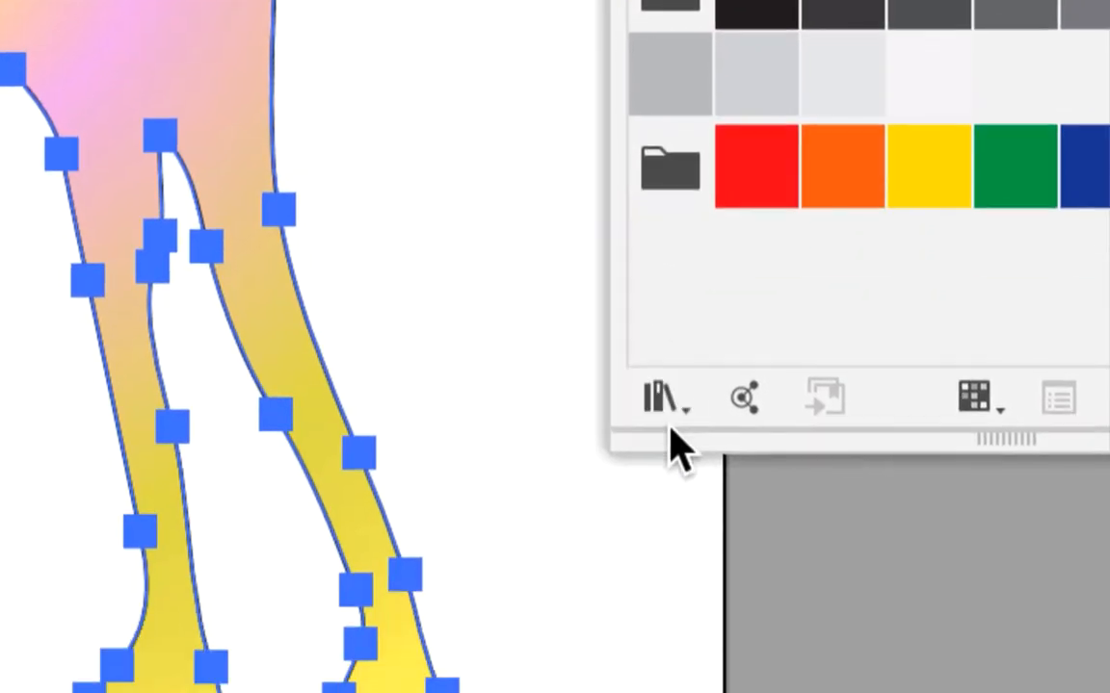
- Load the decorative pattern swatch library Héritage décoratif
left_click(669, 424)
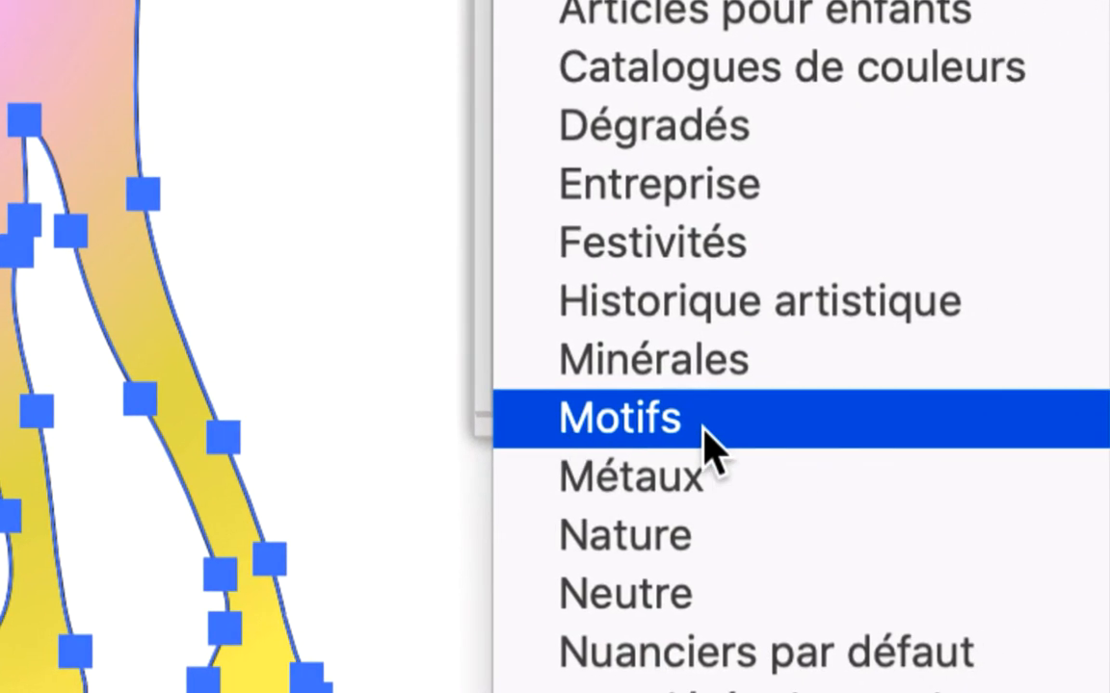
mouse_move(1050, 448)
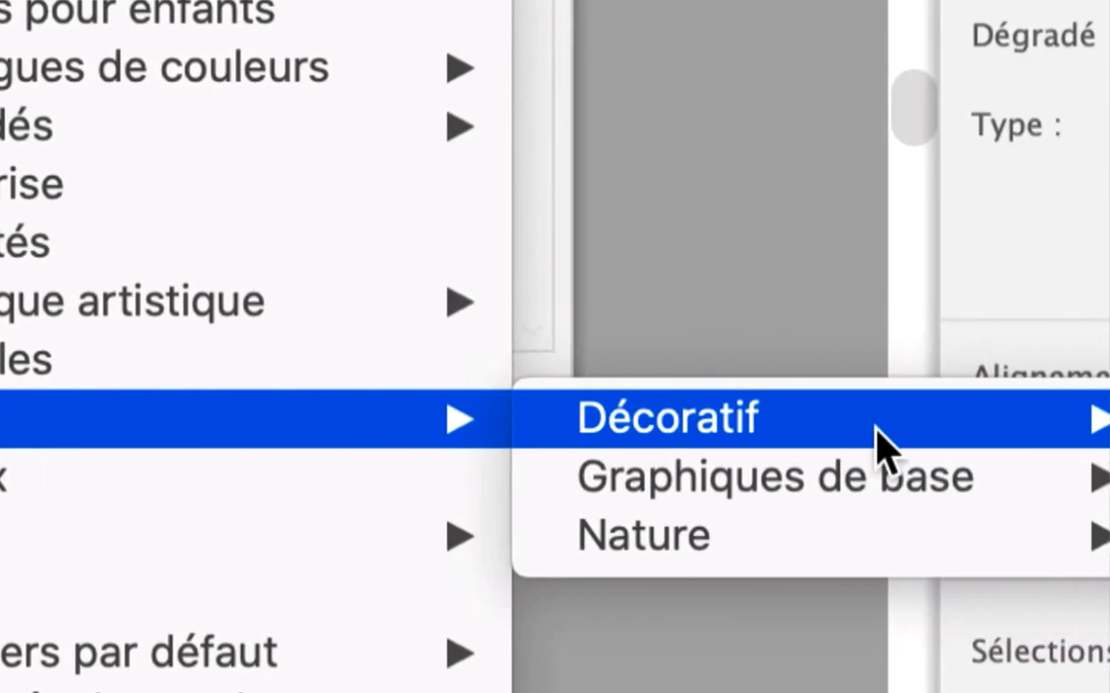
mouse_move(977, 433)
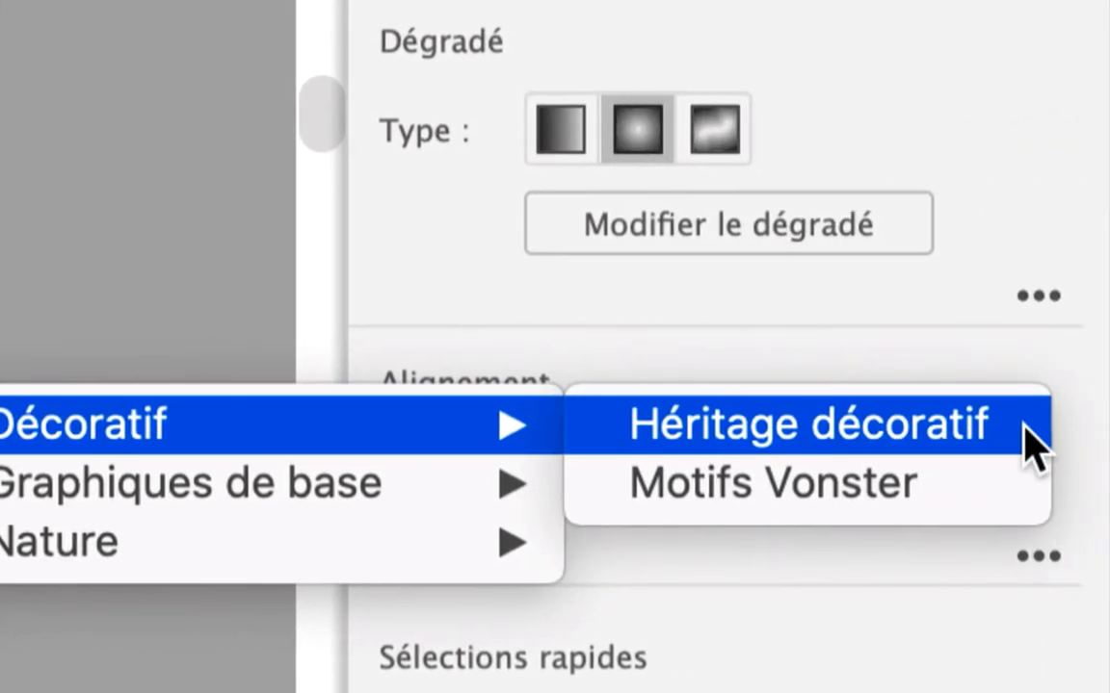
left_click(1035, 446)
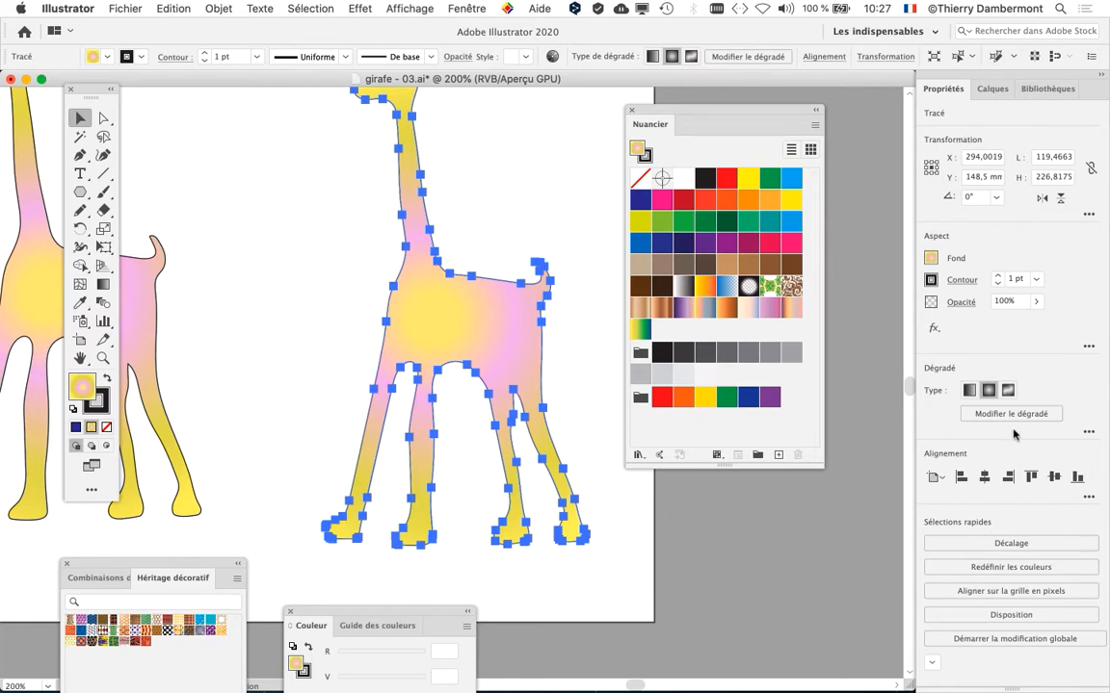
- Place the Héritage décoratif library beside the giraffe copy in place of the swatches, with larger thumbnails and a taller panel
left_click_drag(650, 114, 627, 570)
left_click_drag(140, 567, 681, 114)
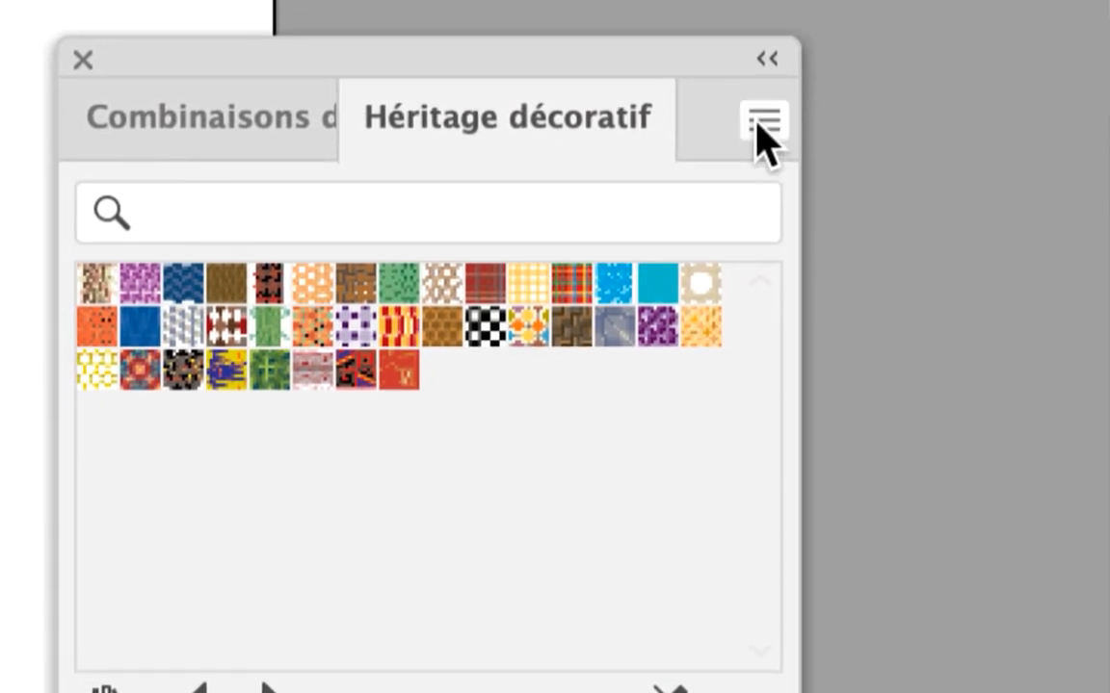
left_click(764, 124)
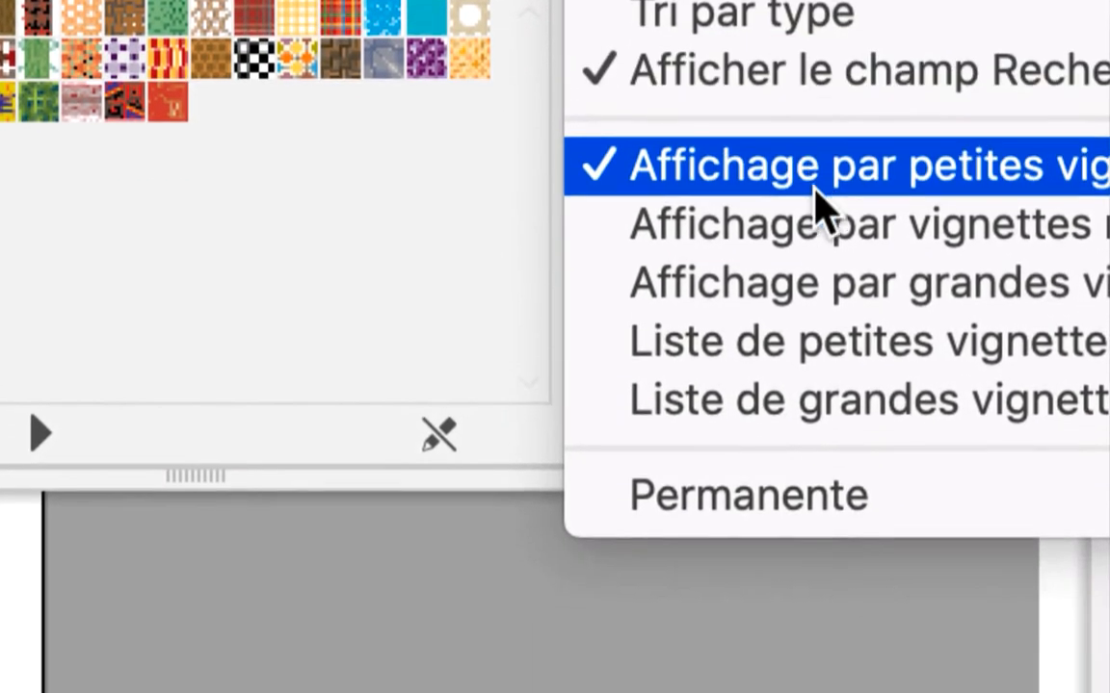
left_click(817, 279)
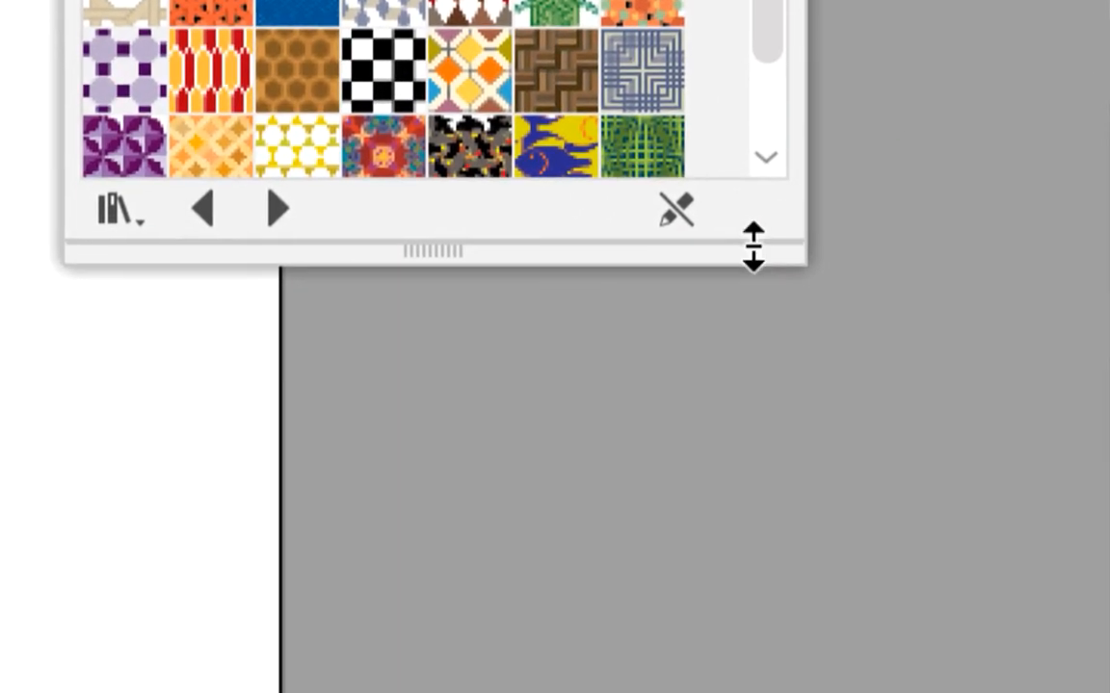
left_click_drag(510, 433, 479, 659)
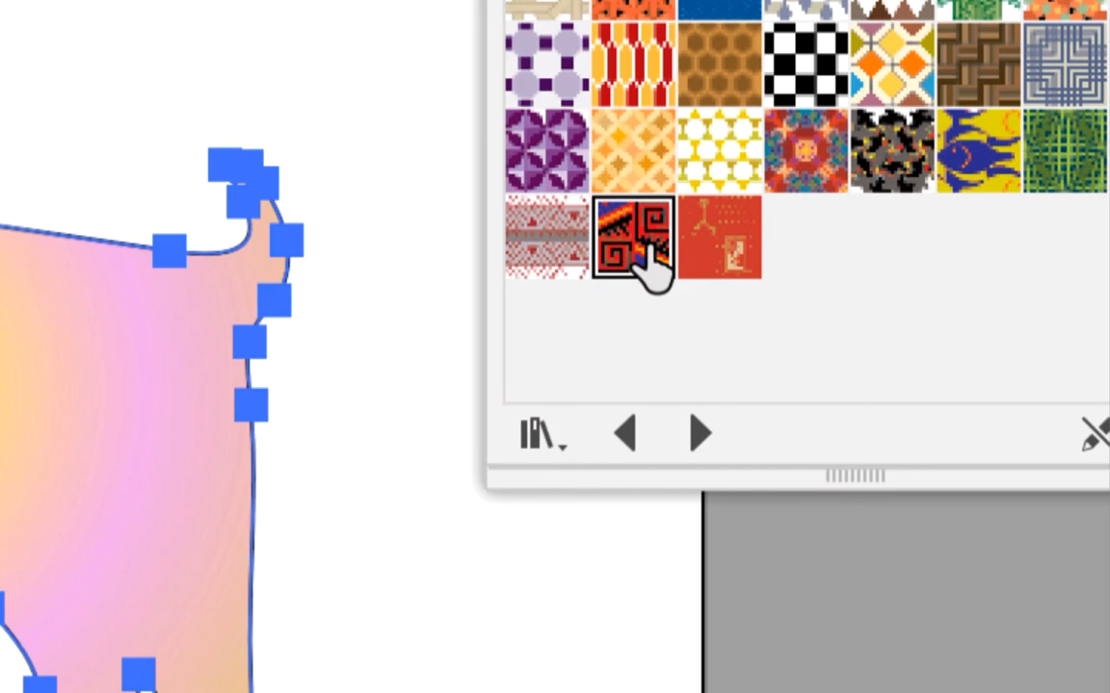
- Try the Couleur Plaid 4 pattern on the giraffe copy and fill it with the red and black spiral pattern from Héritage décoratif
left_click(245, 70)
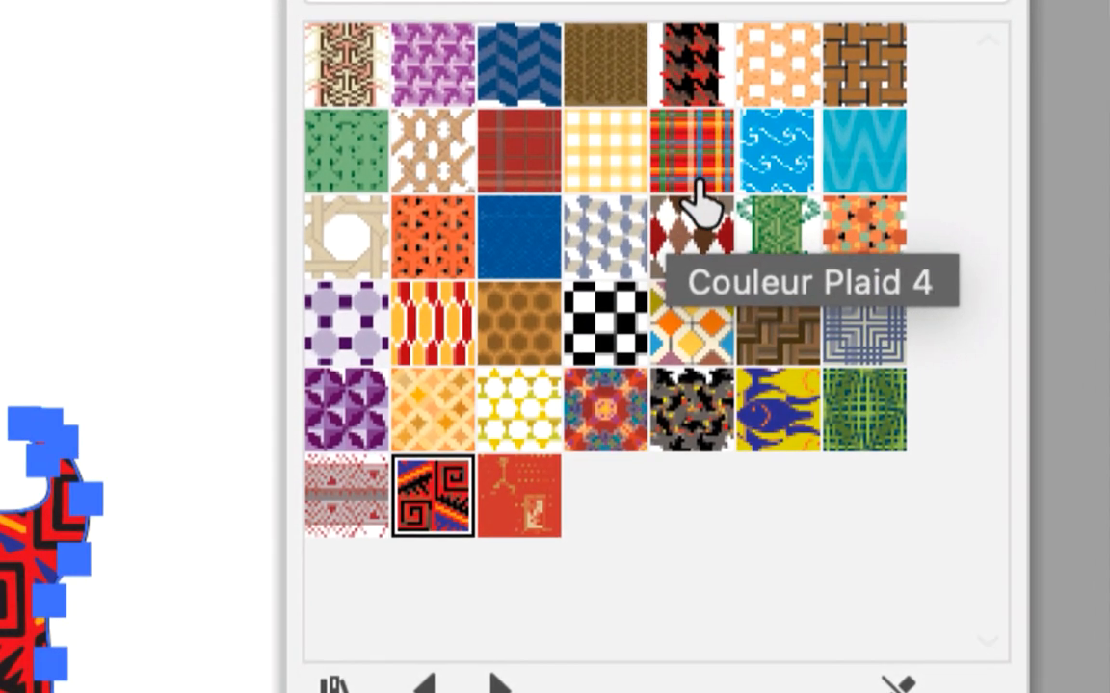
left_click(783, 149)
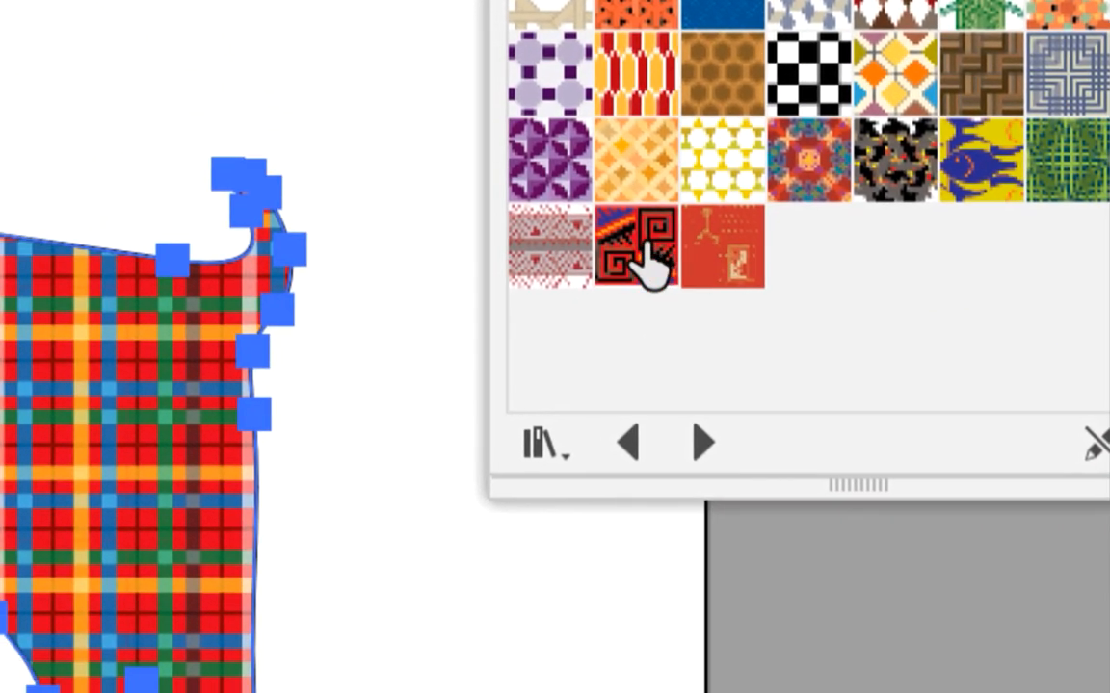
left_click(584, 265)
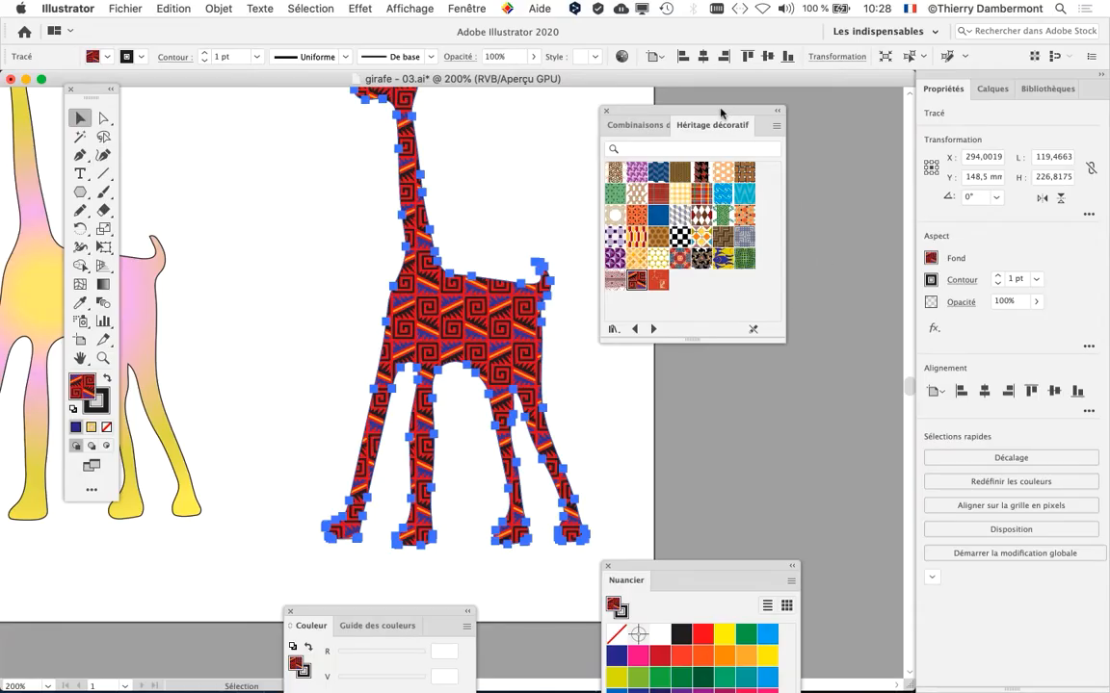
- Swap the pattern library and the swatches panel beside the giraffe copy, and look through the Combinaisons de couleurs and Héritage décoratif sets
left_click_drag(721, 113, 179, 541)
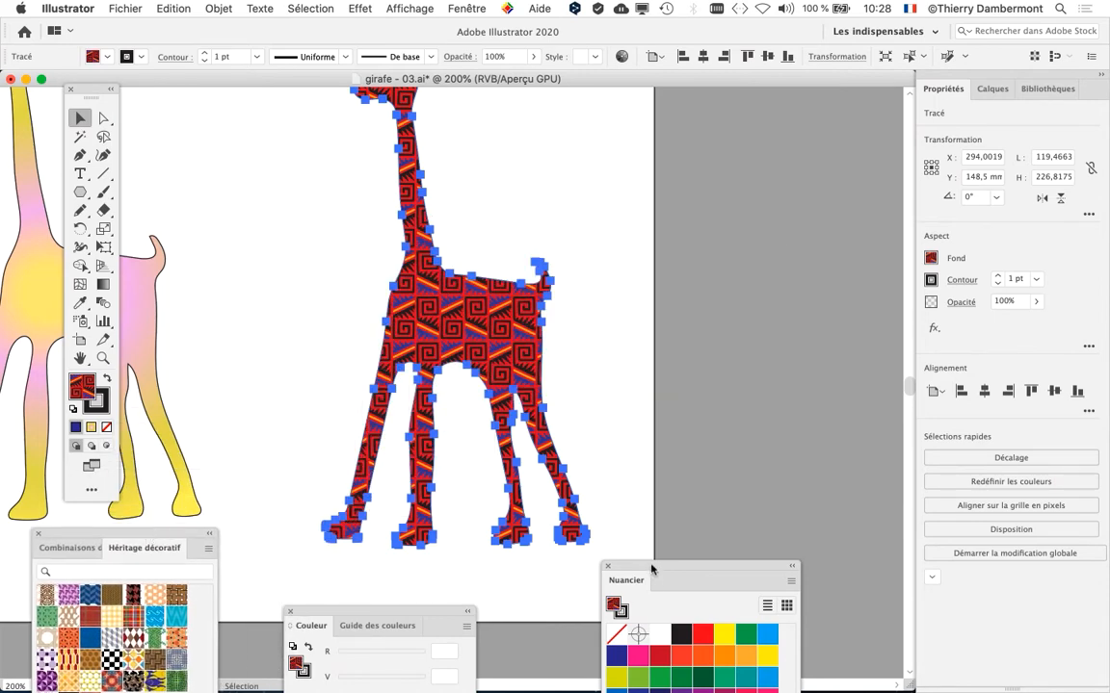
left_click_drag(651, 569, 698, 98)
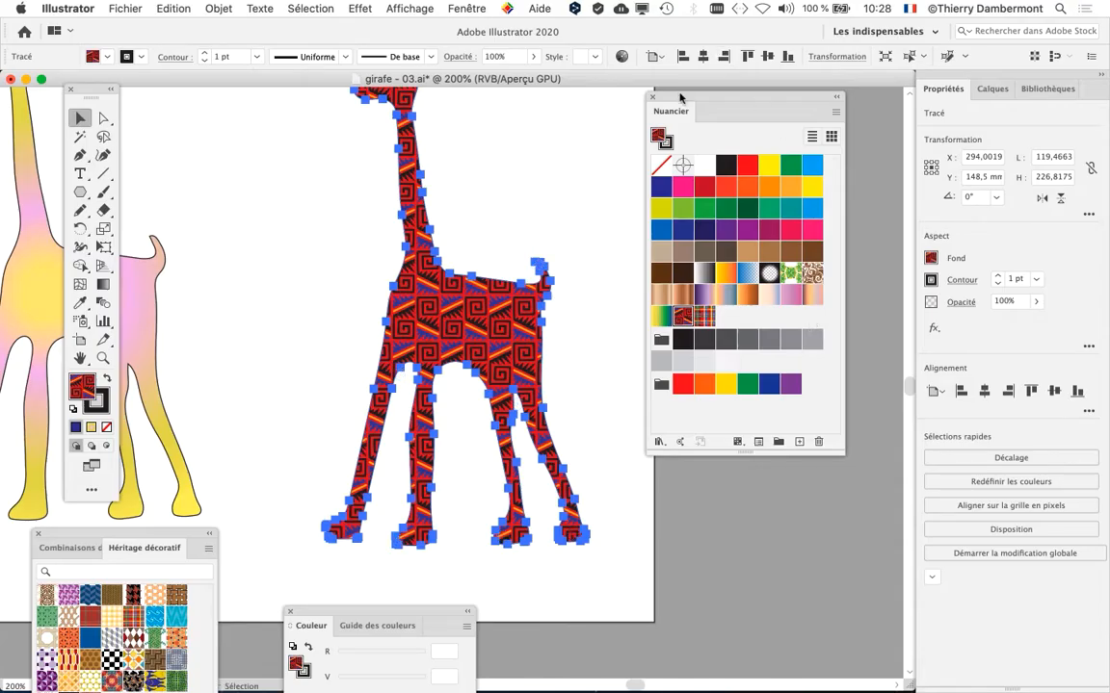
left_click_drag(680, 97, 763, 396)
left_click_drag(177, 532, 777, 108)
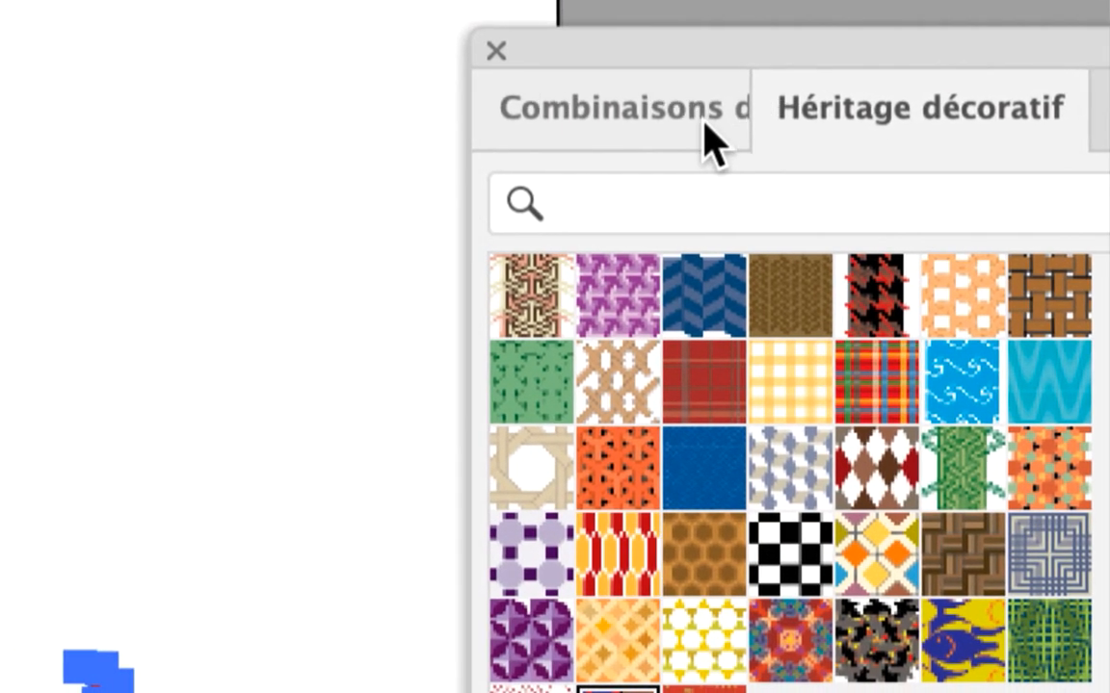
left_click(462, 194)
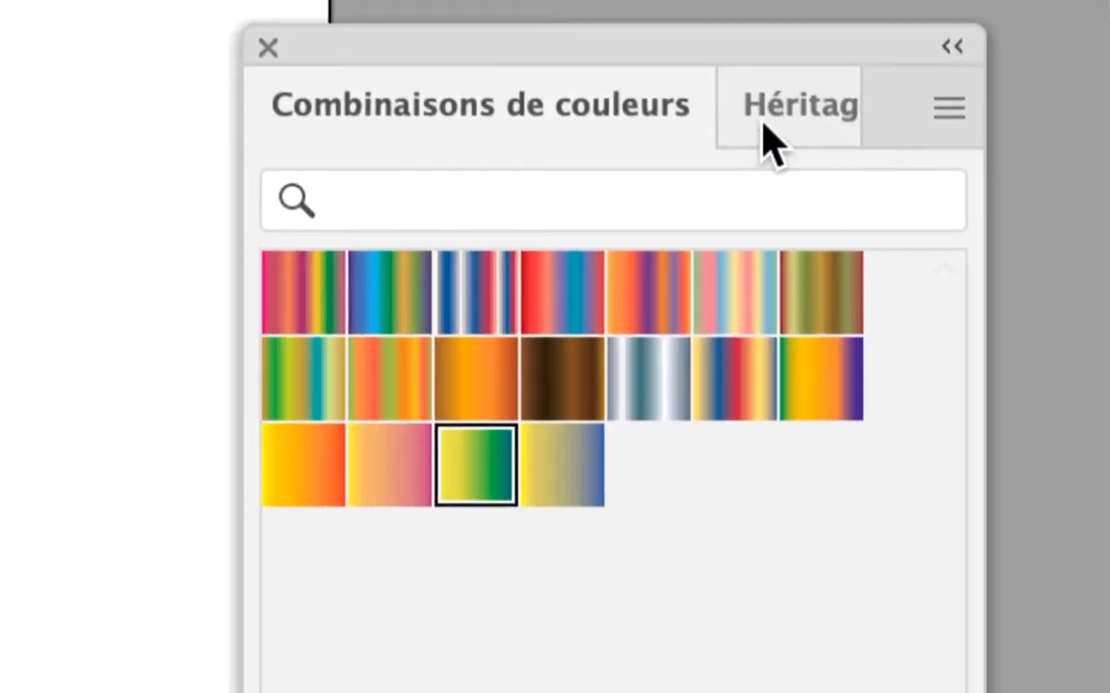
left_click(761, 122)
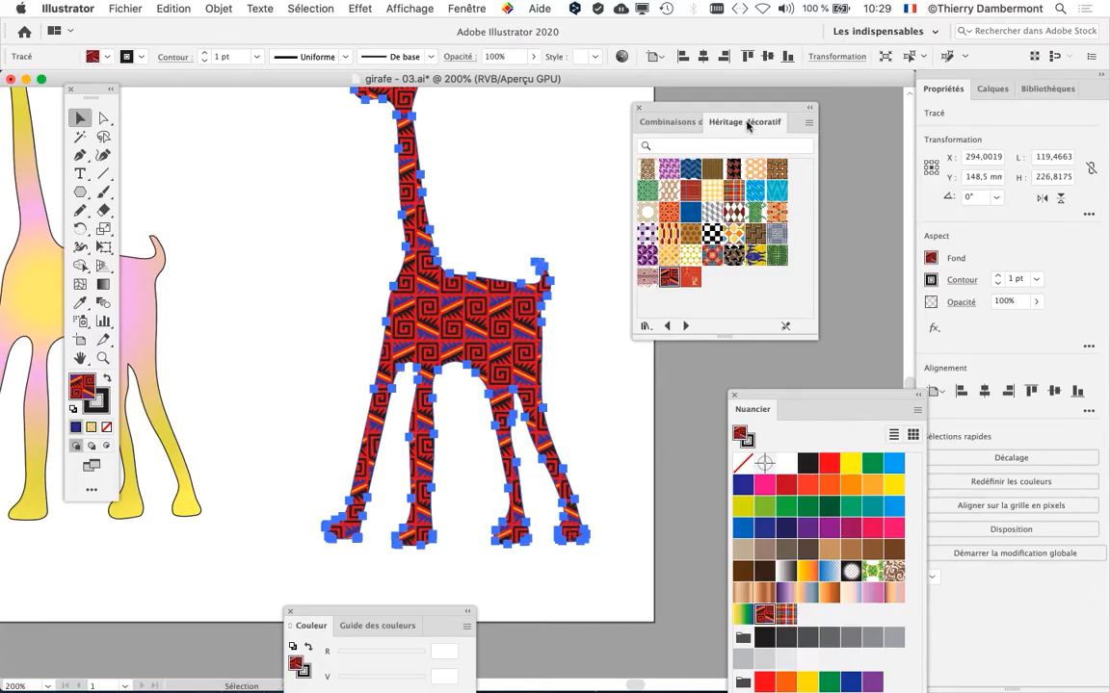
- Place the Nuancier panel beside the giraffe copy, test its Couleur Plaid 4 swatch and reapply the red and black spiral pattern
left_click_drag(638, 111, 67, 595)
left_click_drag(770, 410, 690, 49)
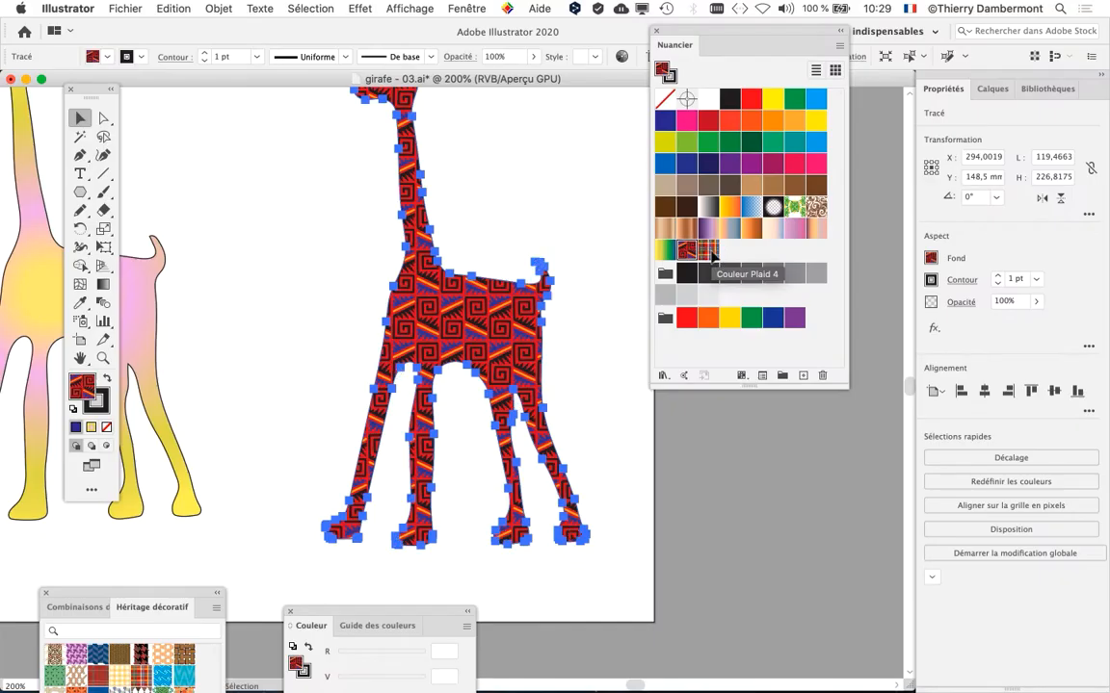
left_click(713, 258)
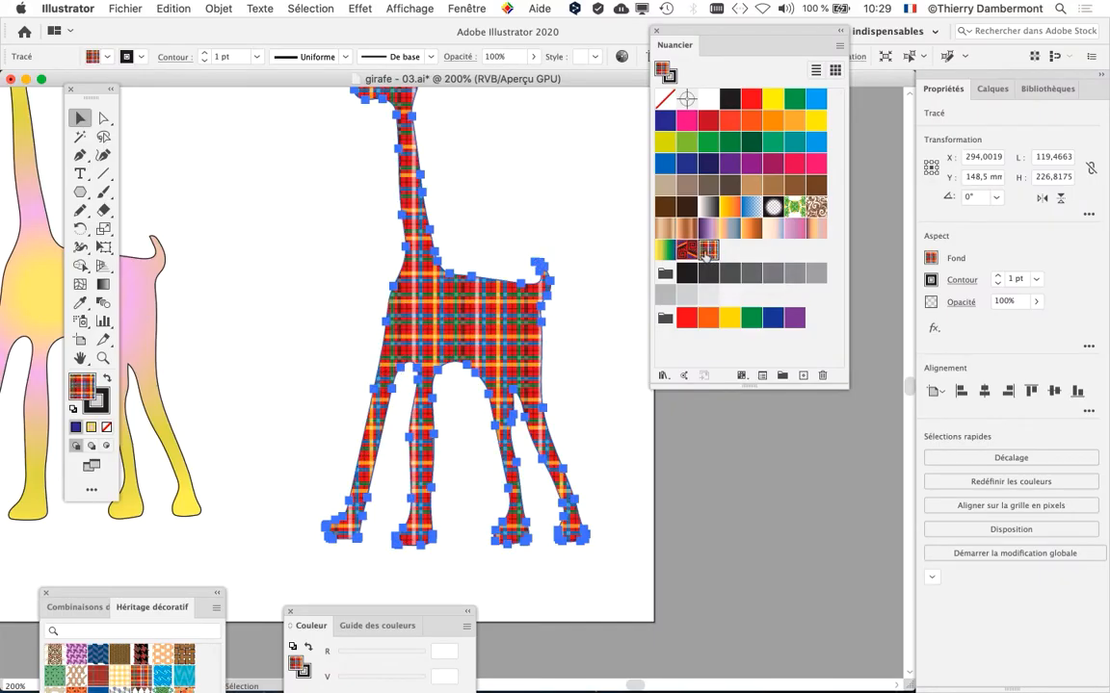
left_click(686, 251)
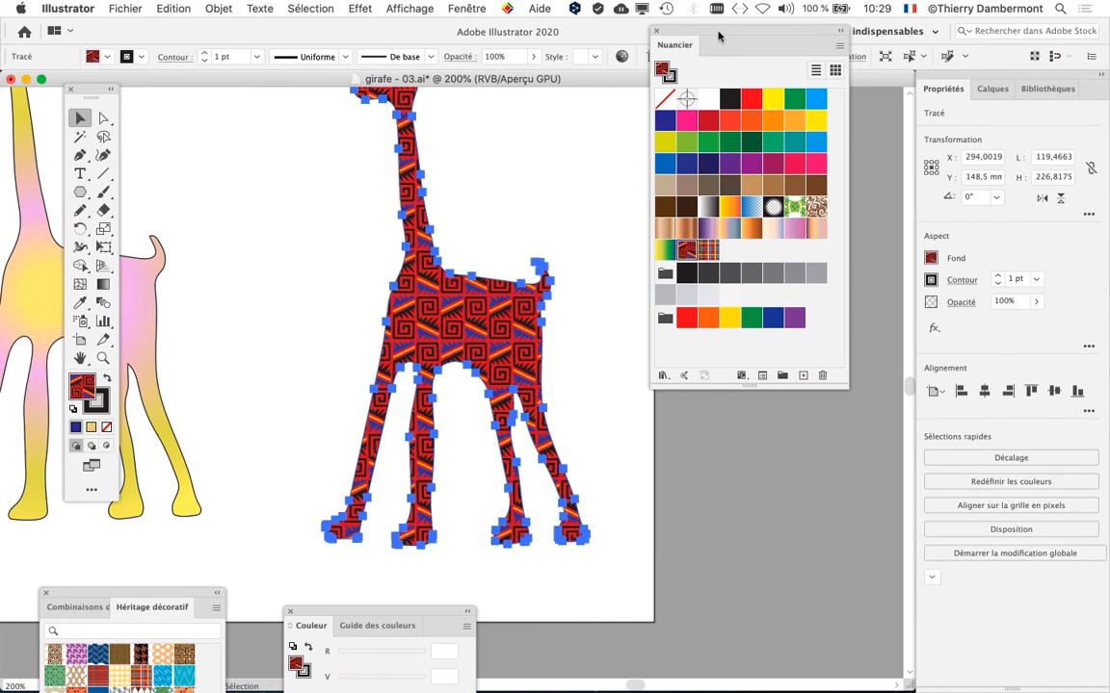
- Move the Nuancier panel aside so that both giraffes are clear on the canvas
left_click_drag(479, 300, 452, 340)
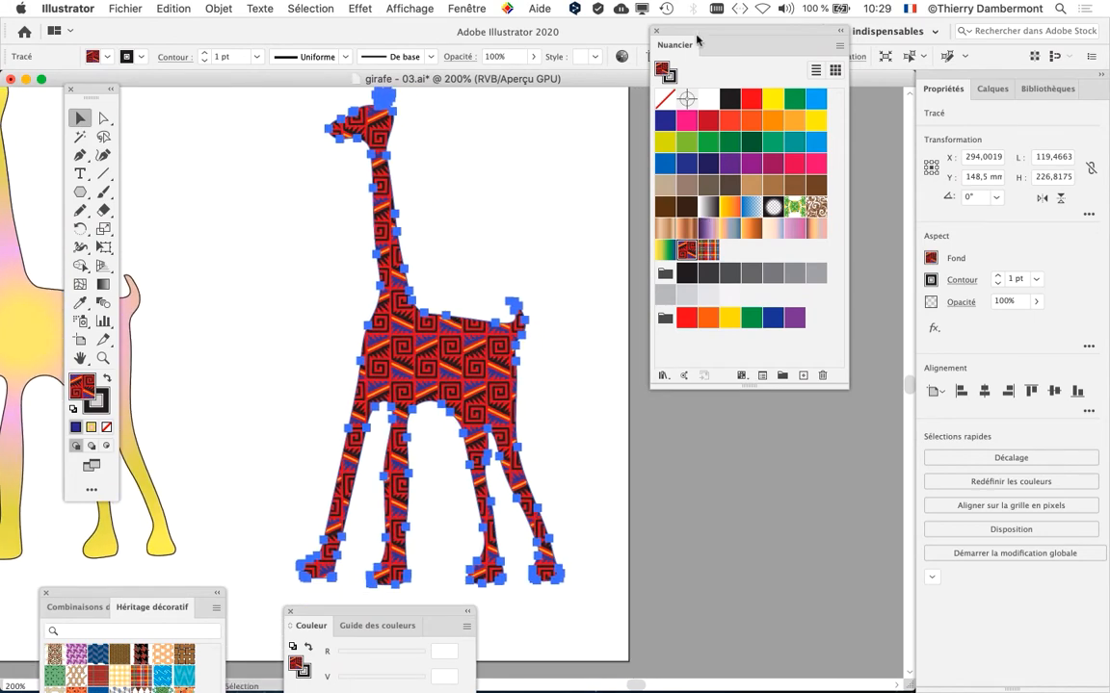
left_click_drag(697, 39, 797, 43)
left_click_drag(545, 203, 722, 227)
left_click_drag(761, 35, 804, 39)
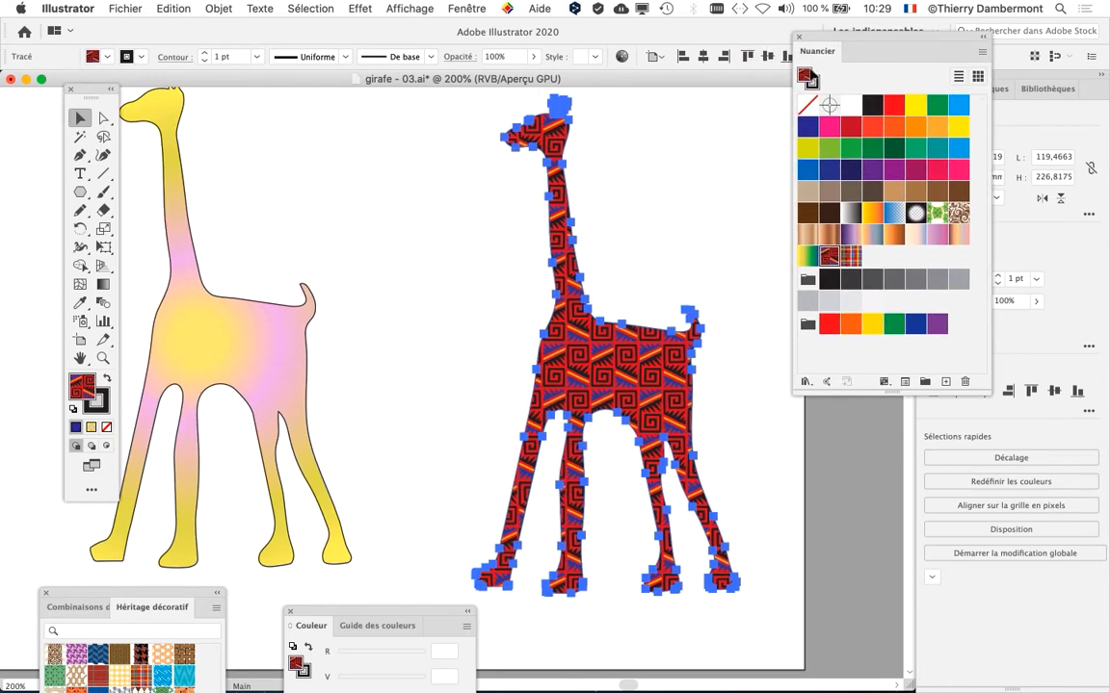
left_click_drag(656, 250, 680, 257)
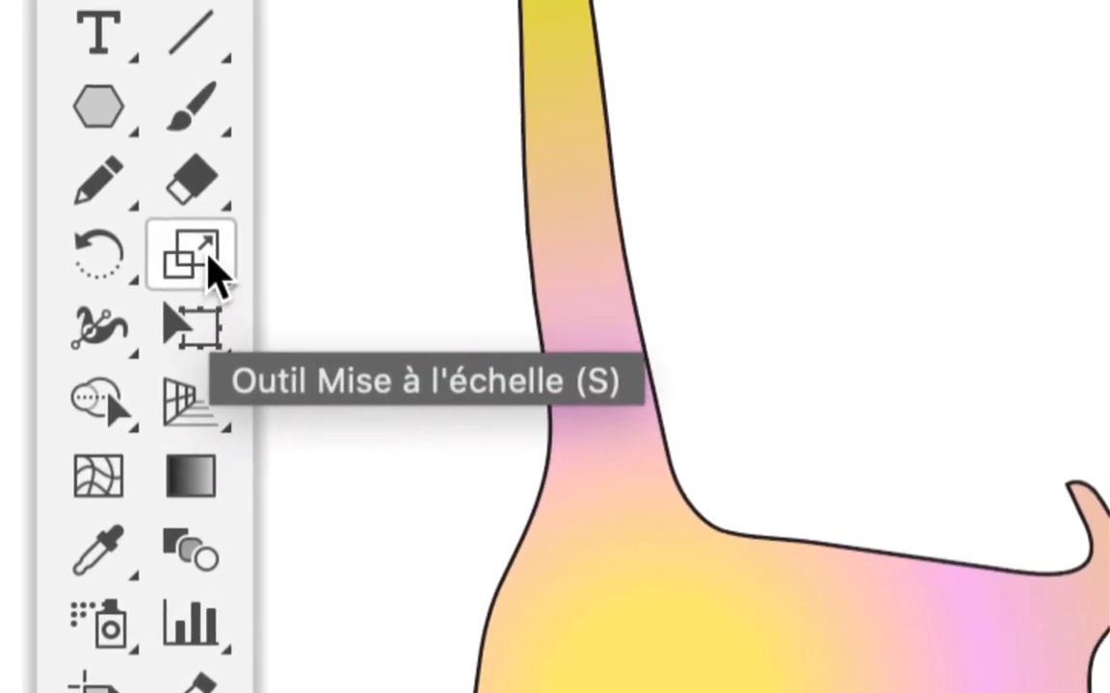
- Open the Mise à l'échelle settings for the patterned giraffe, enabling Transformation de motifs and disabling Transformation d'objets
left_click(220, 279)
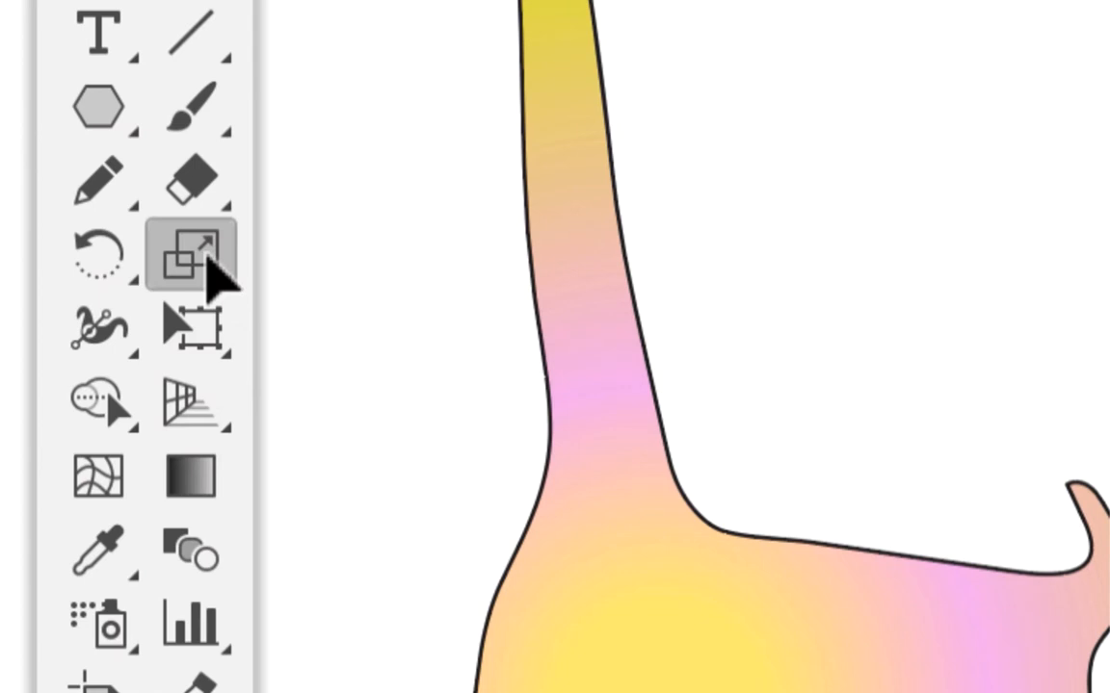
double_click(206, 256)
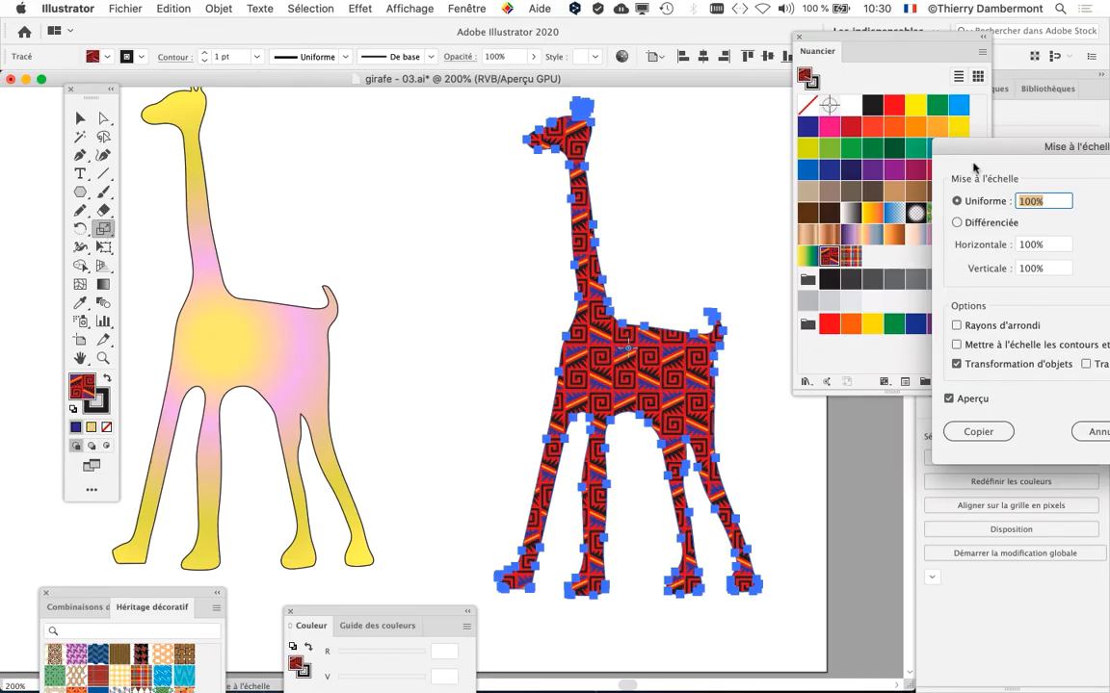
left_click_drag(968, 142, 229, 106)
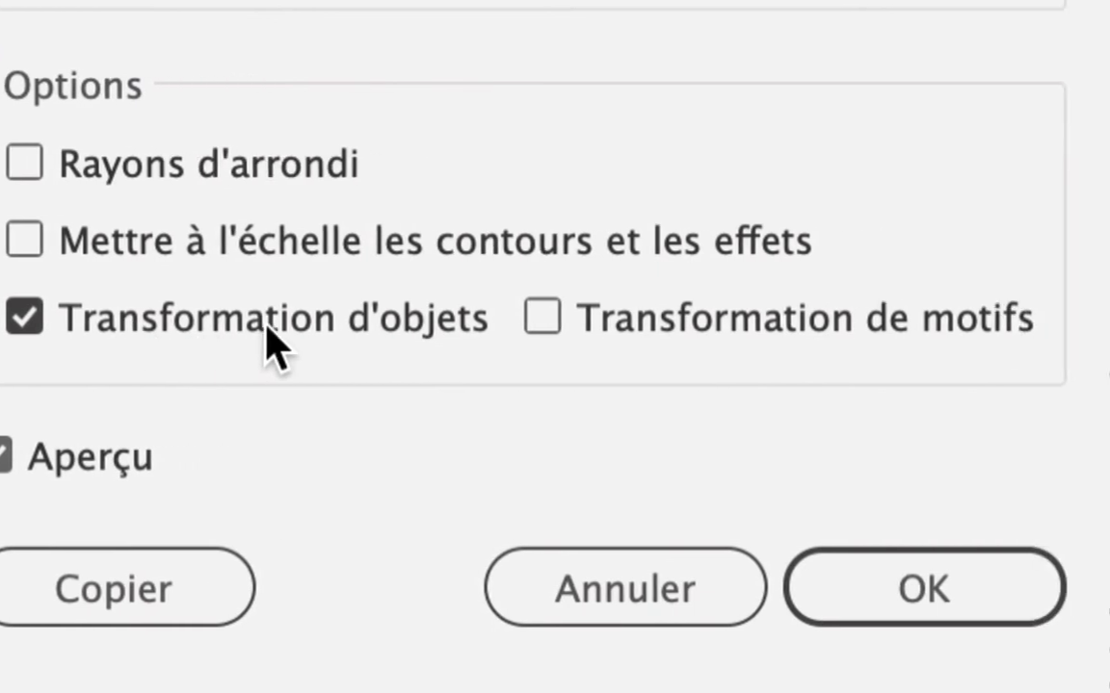
left_click(549, 322)
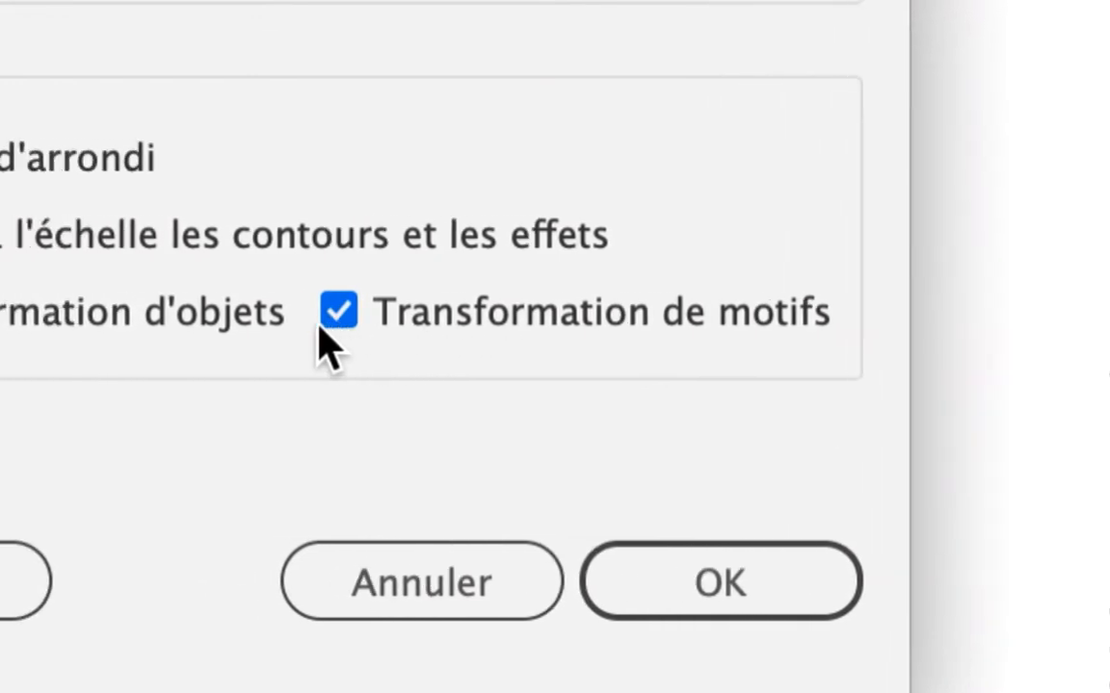
left_click(174, 323)
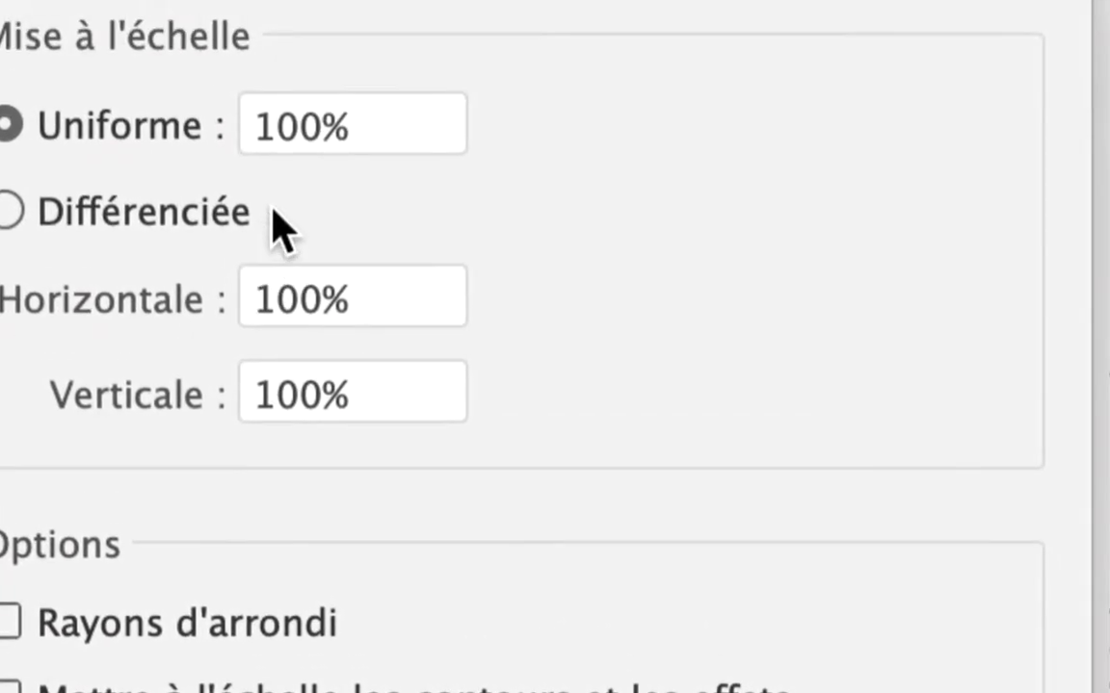
- Preview the giraffe's pattern at a uniform scale of 200%
left_click(286, 198)
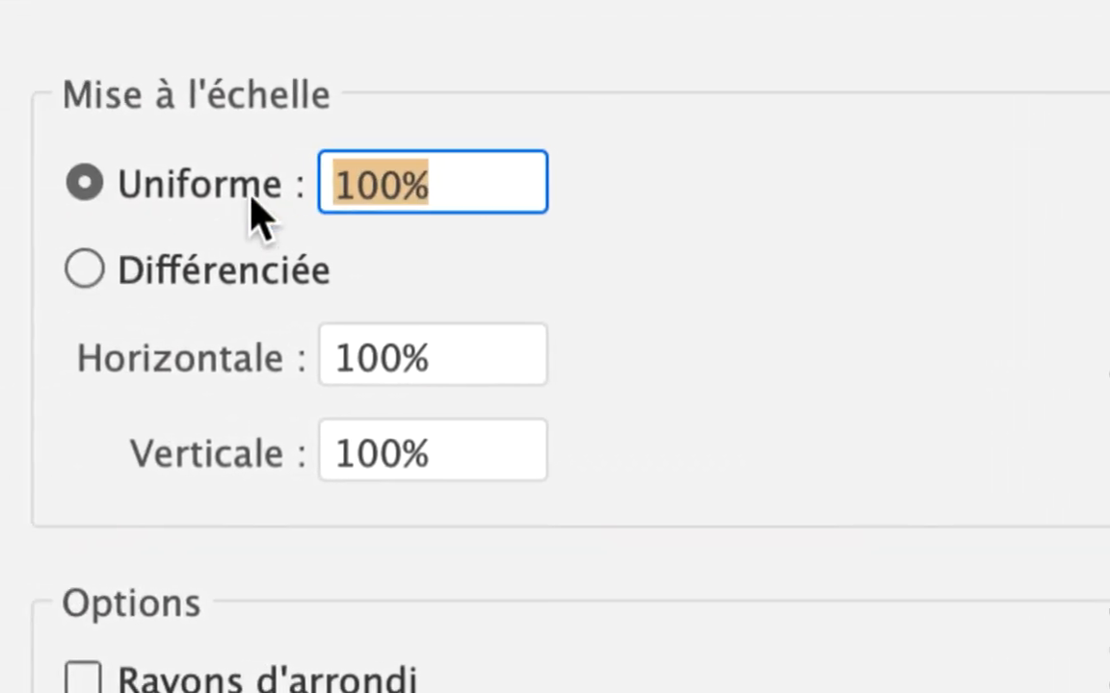
type("200")
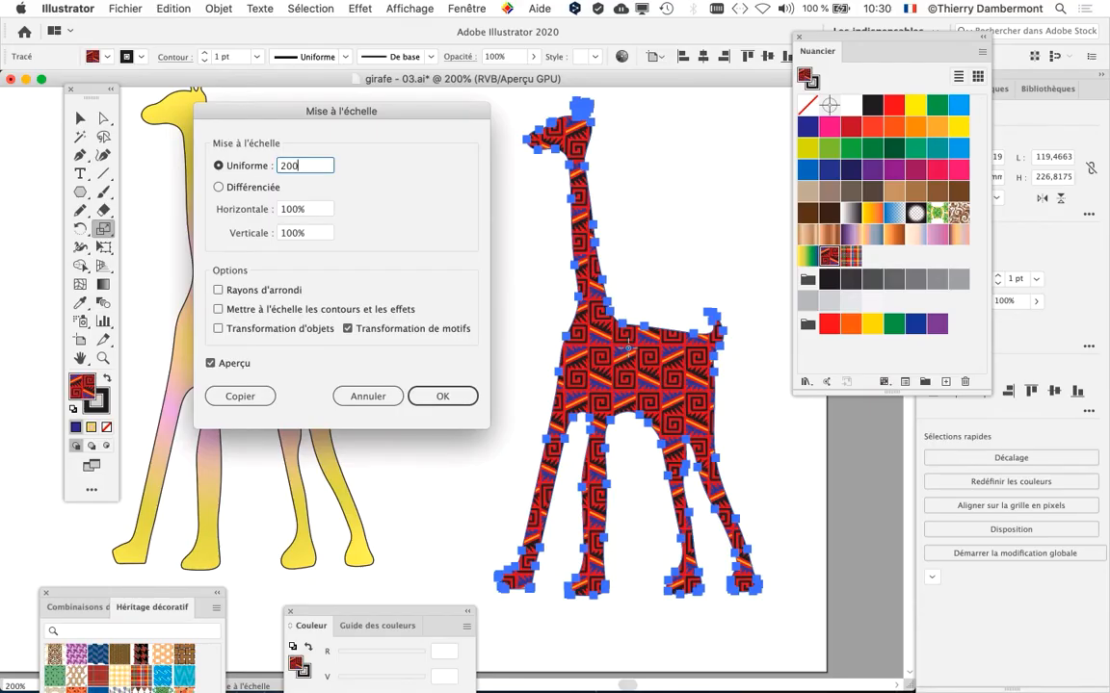
key("Tab")
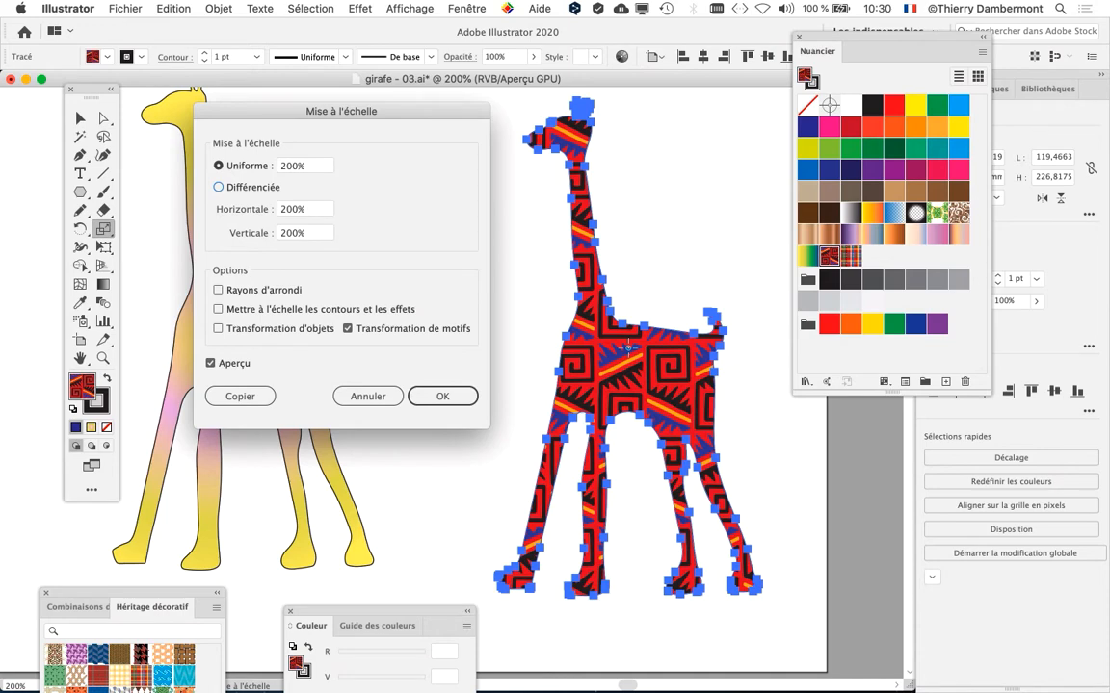
- Show the keyboard viewer to point out the Option and Command keys, and close it again
left_click(909, 7)
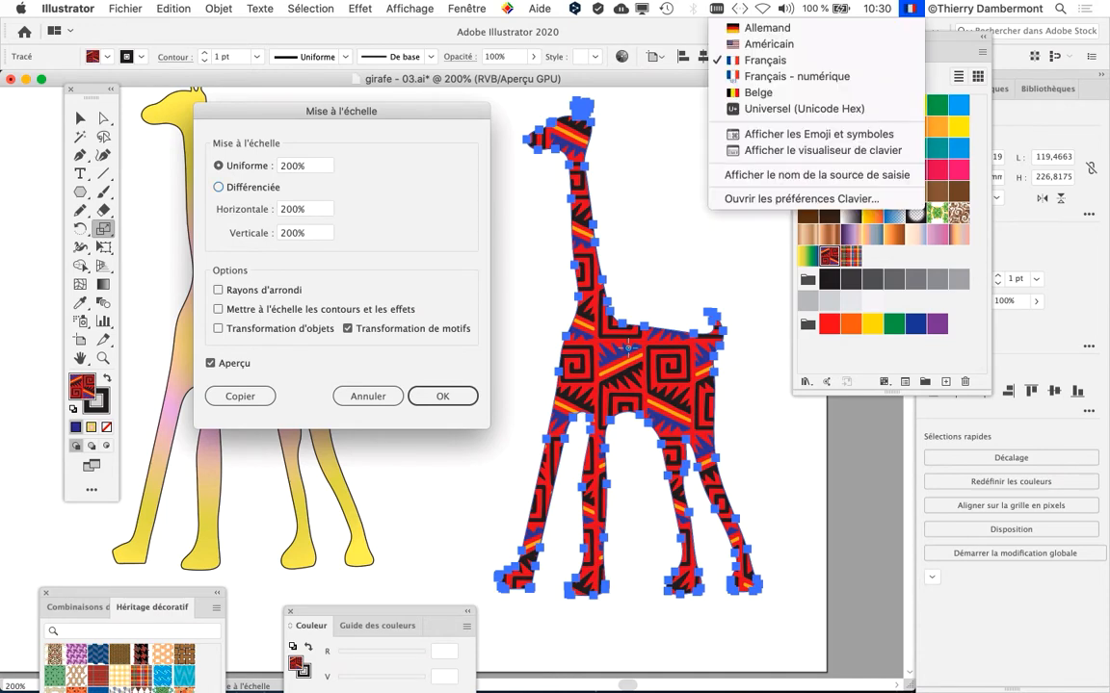
left_click(823, 150)
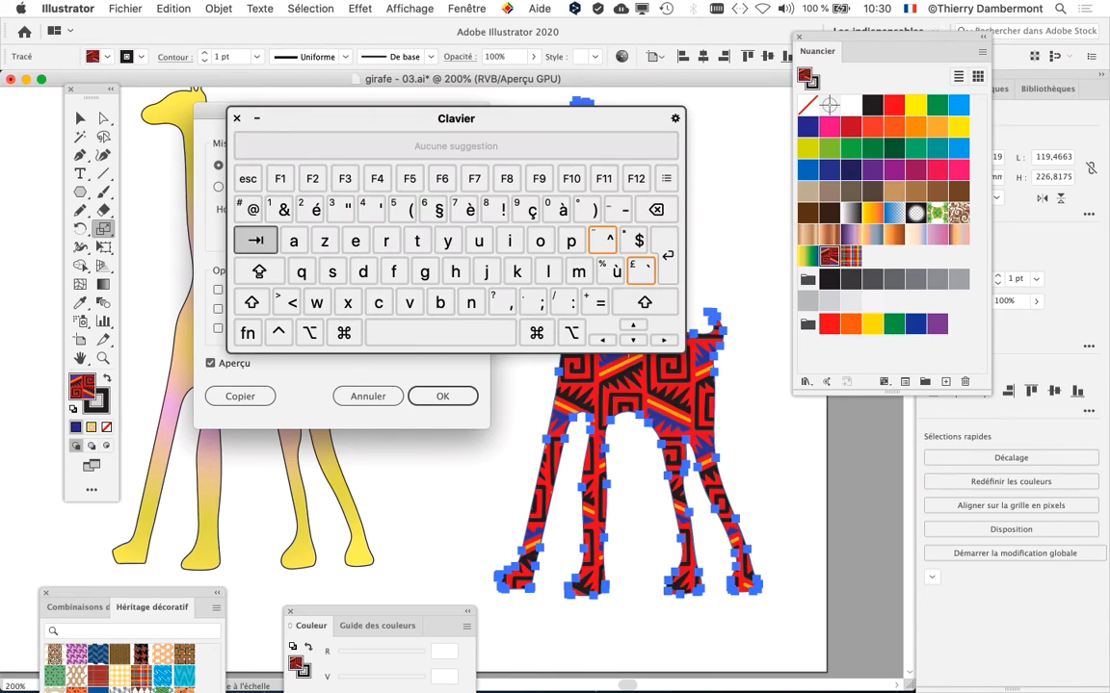
key("alt+super")
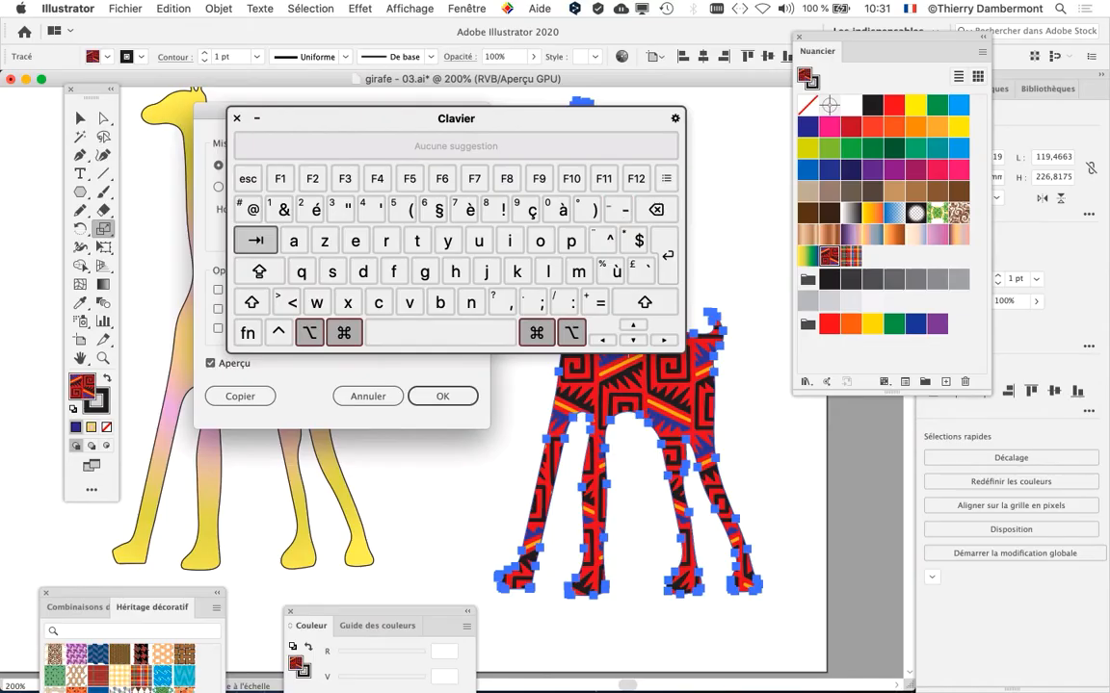
left_click(237, 118)
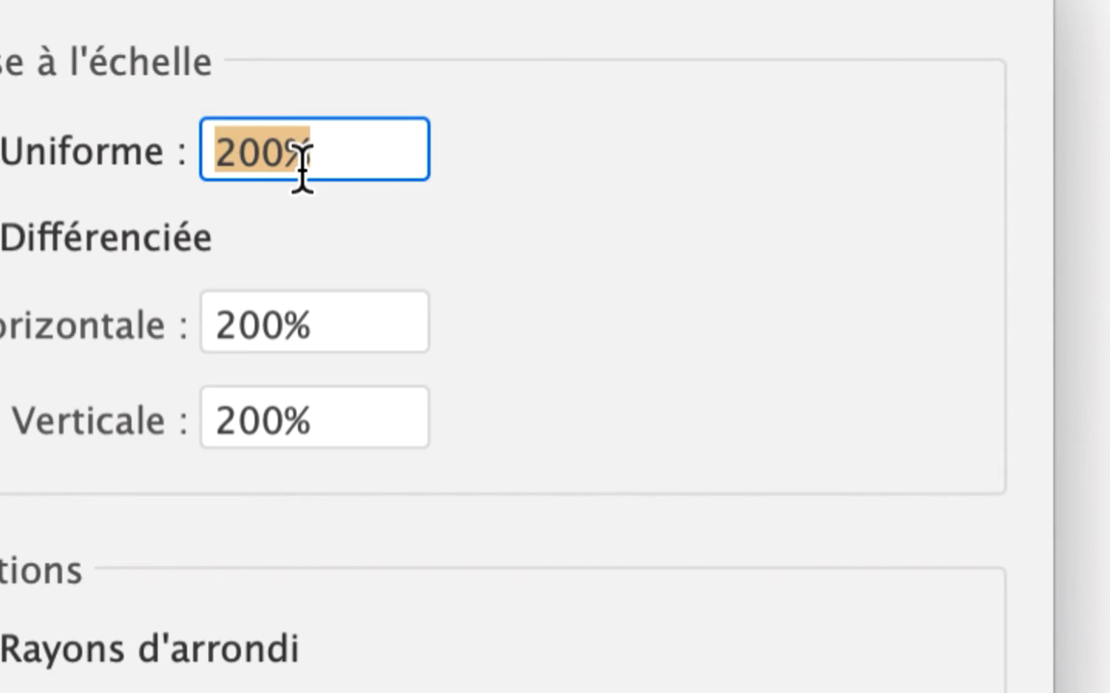
- Preview the giraffe's pattern at uniform scales of 50% and 300%
type("50")
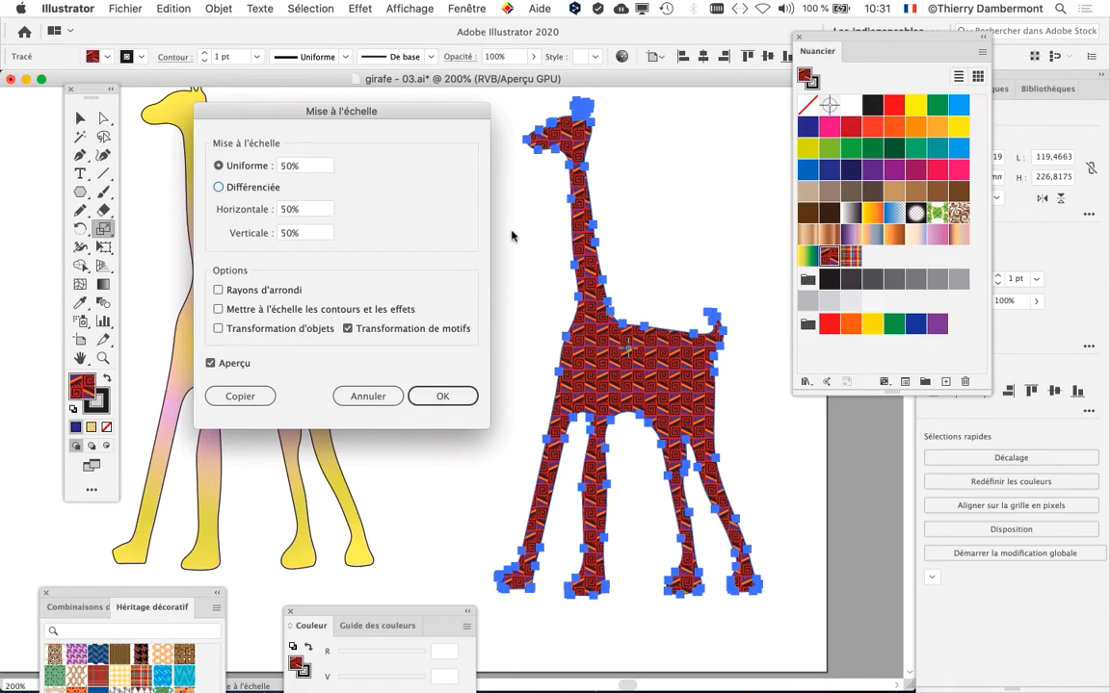
double_click(295, 165)
type("300")
key("Tab")
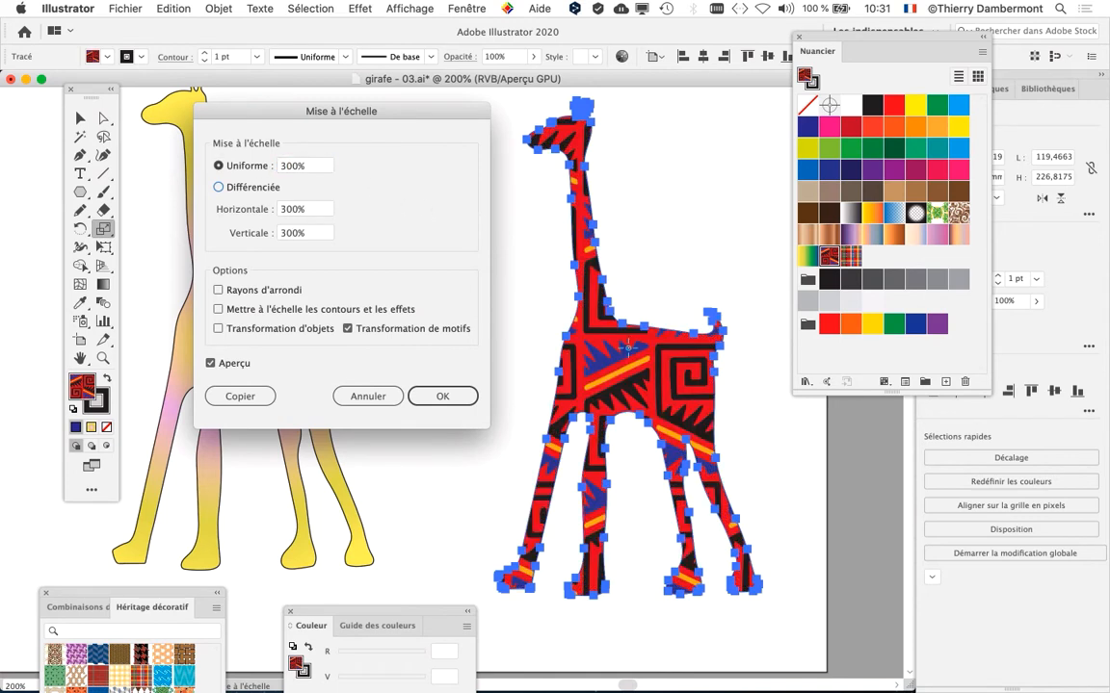
- Scale only the giraffe's pattern uniformly to 250% and apply the scaling
double_click(289, 166)
type("250")
key("Tab")
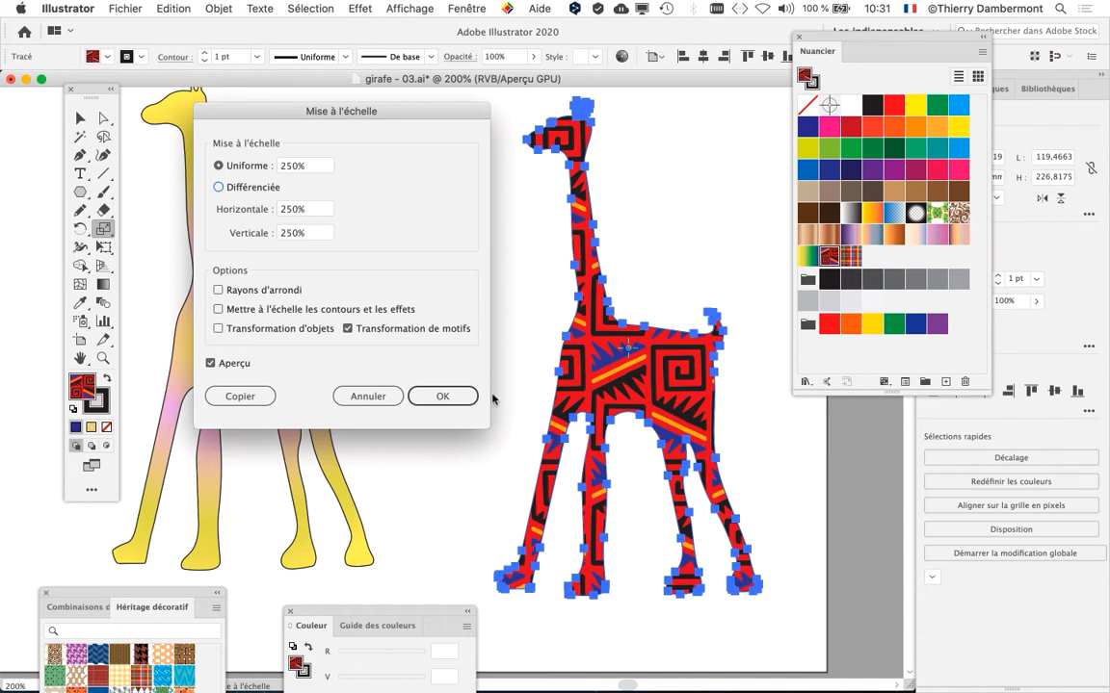
left_click(452, 398)
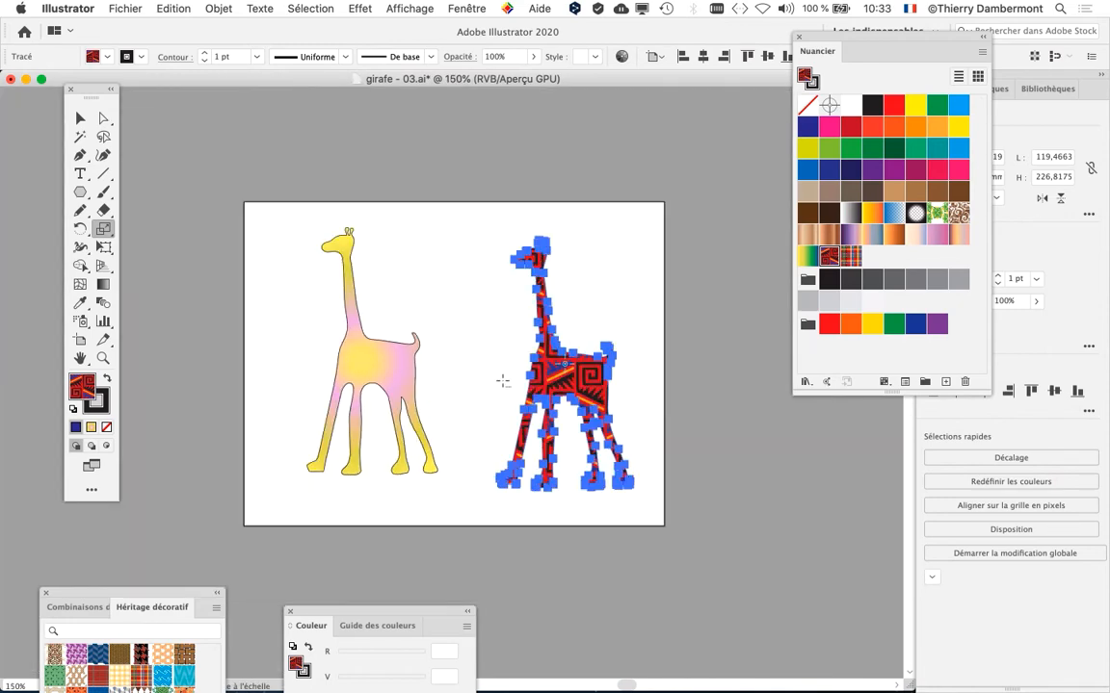
- Duplicate the patterned giraffe horizontally onto the empty area beyond the artboard's right edge
scroll(497, 378, "right", 5)
scroll(497, 377, "down", 2)
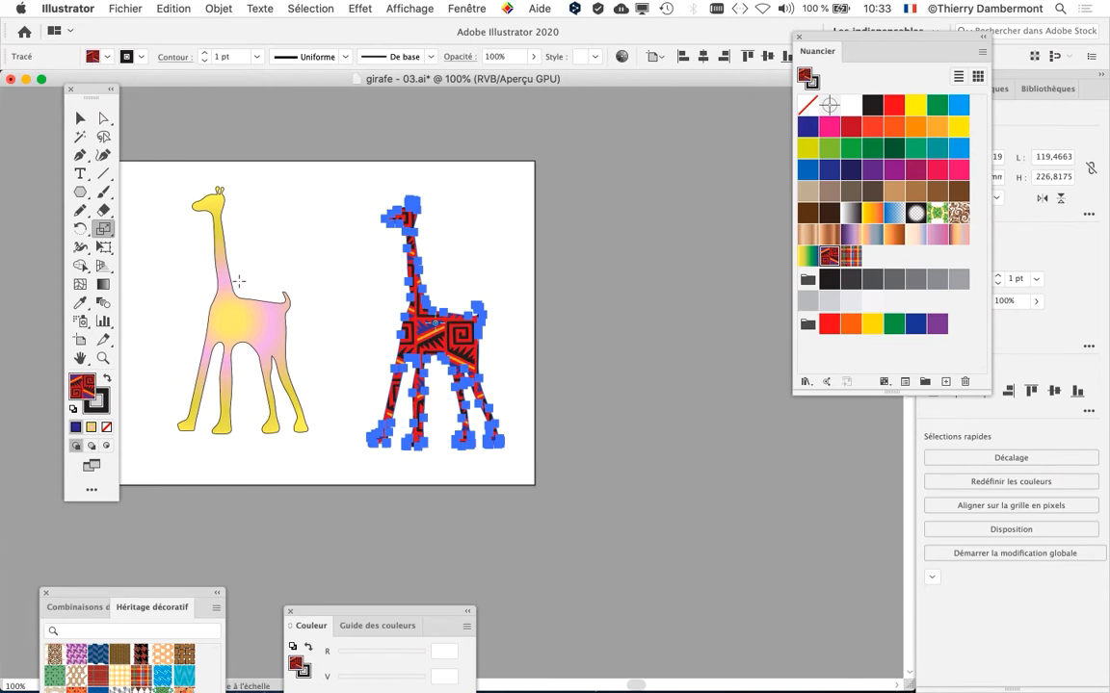
left_click(80, 121)
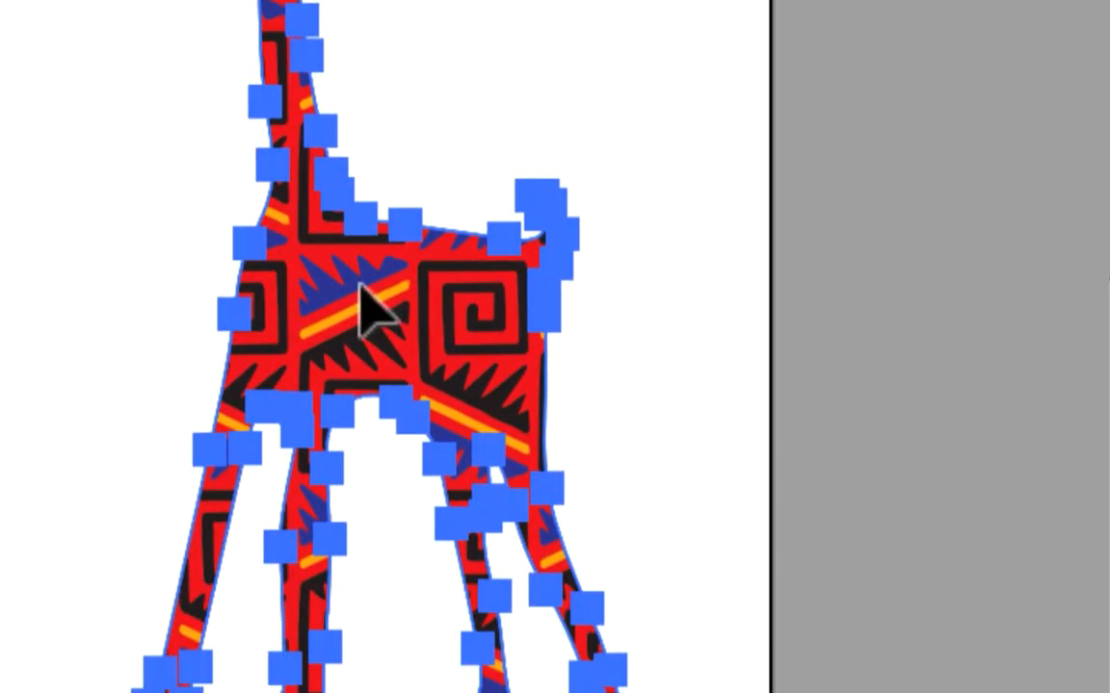
left_click_drag(560, 464, 1109, 453)
left_click_drag(527, 289, 529, 290)
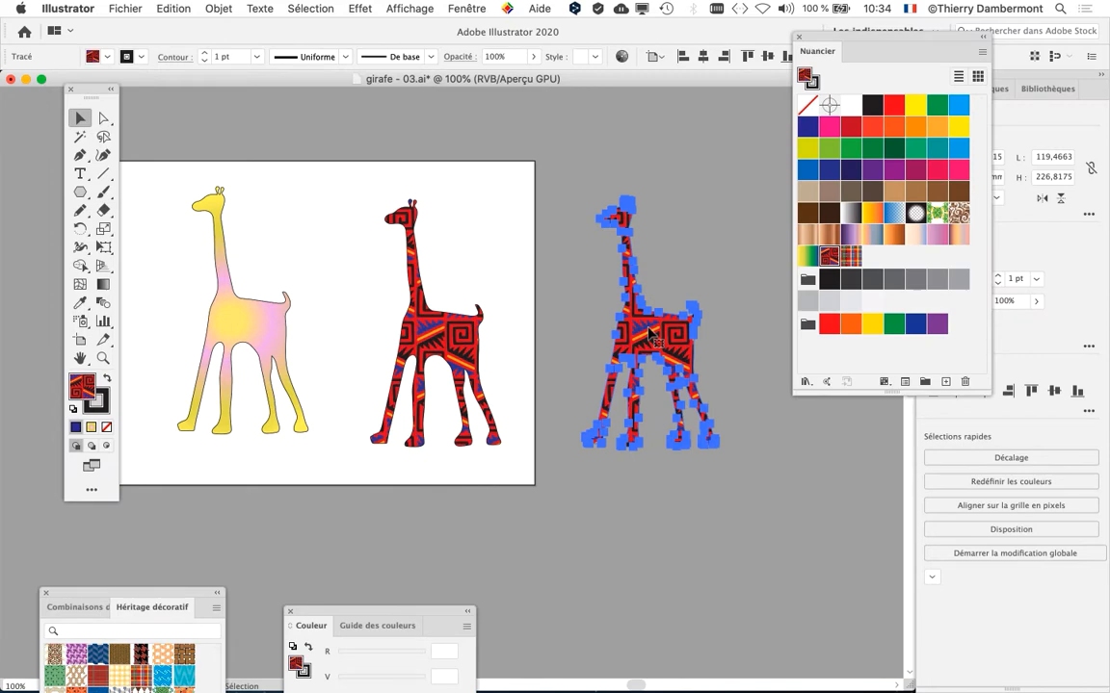
- Widen the artboard to about 593 mm to include the third giraffe and return to the Selection tool
left_click(79, 339)
left_click_drag(536, 324, 763, 324)
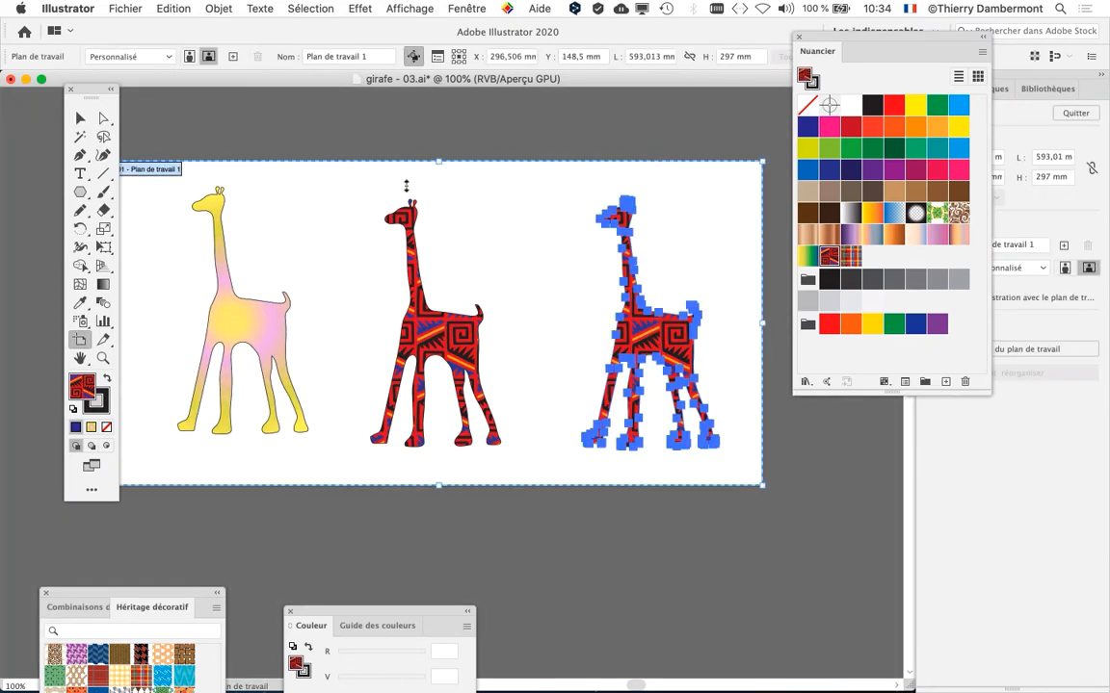
left_click(80, 118)
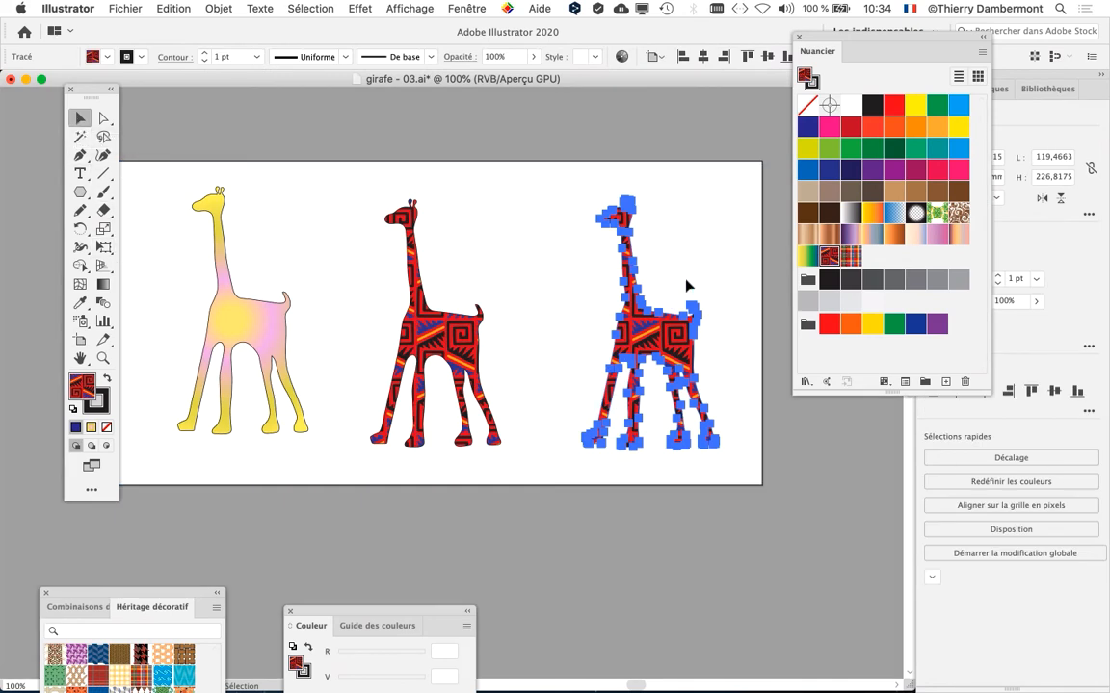
- Rotate only the third giraffe's pattern by 104°, excluding the object itself from the transformation, with the preview enabled
left_click_drag(528, 302, 505, 287)
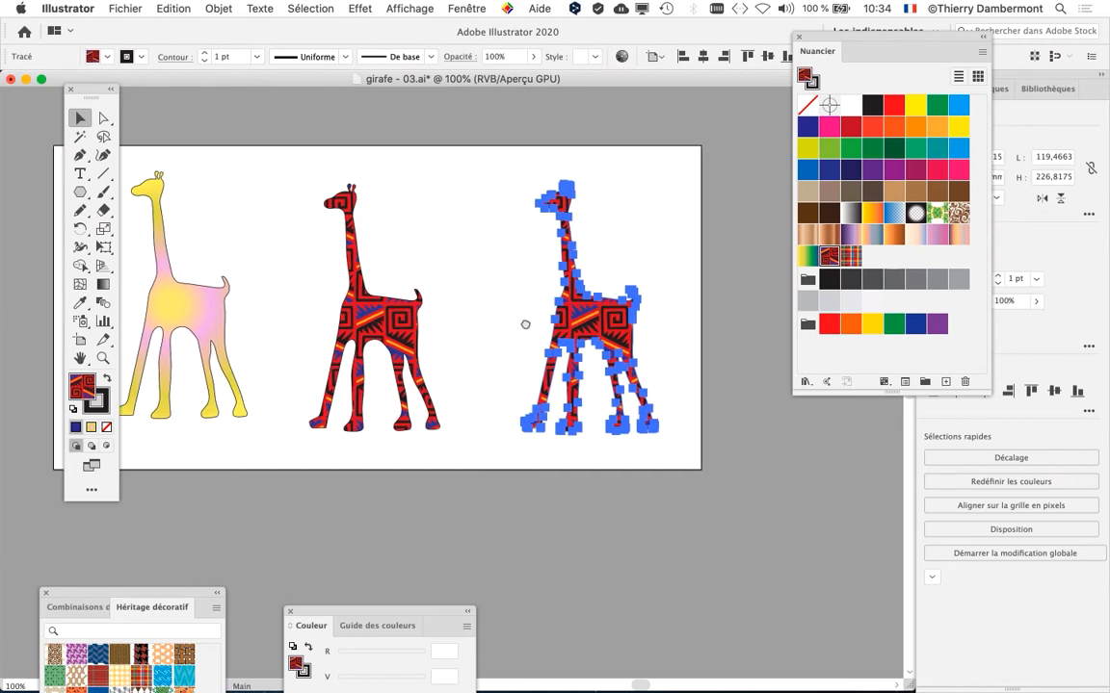
left_click_drag(523, 322, 428, 292)
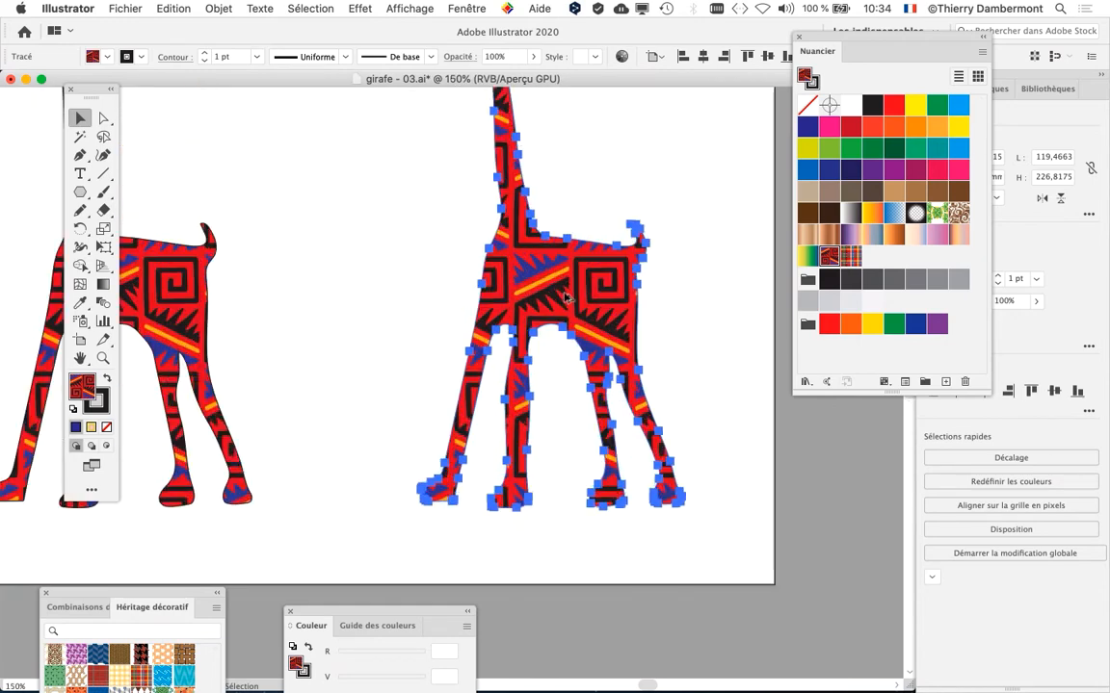
scroll(509, 272, "up", 2)
left_click_drag(557, 299, 579, 367)
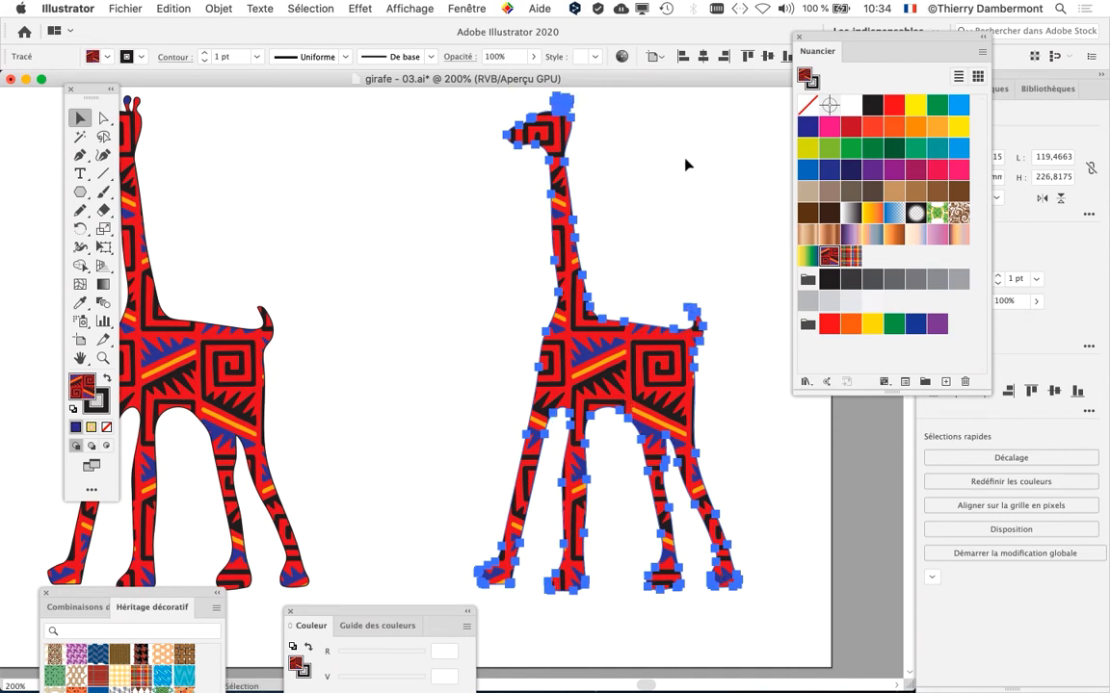
left_click_drag(92, 89, 330, 107)
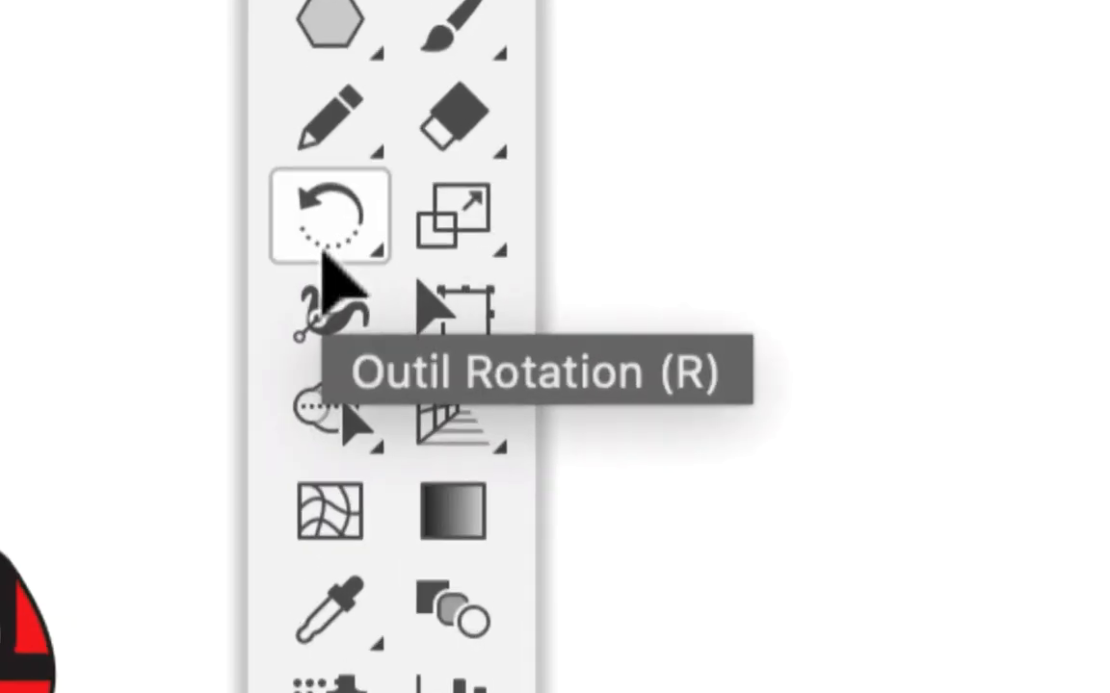
double_click(324, 246)
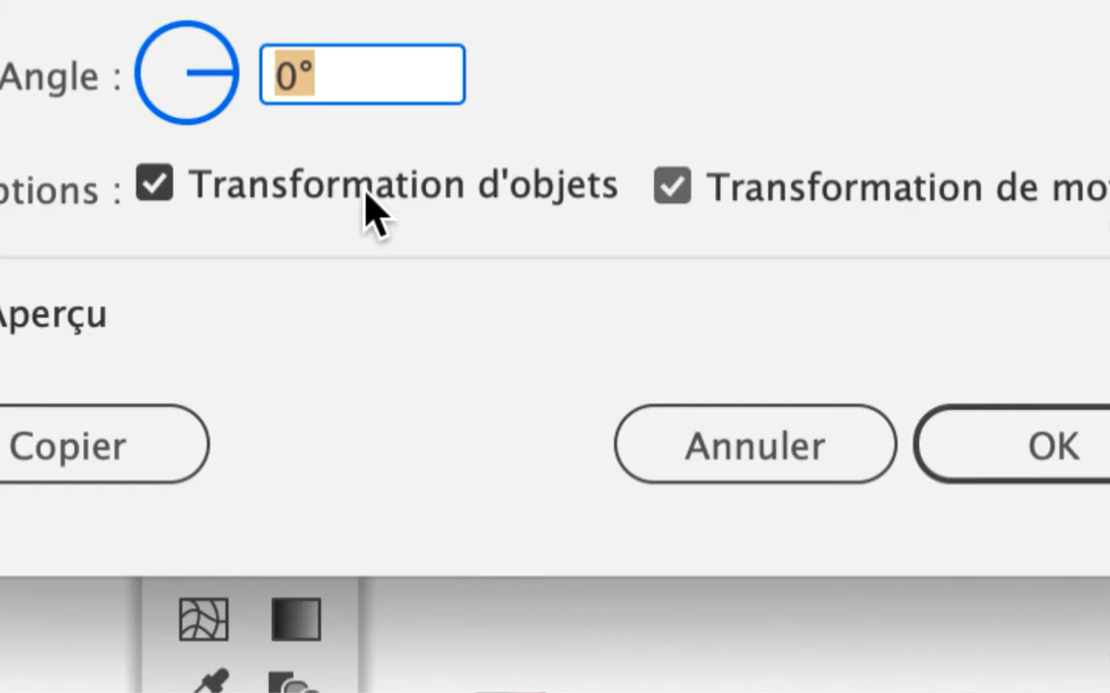
left_click(374, 212)
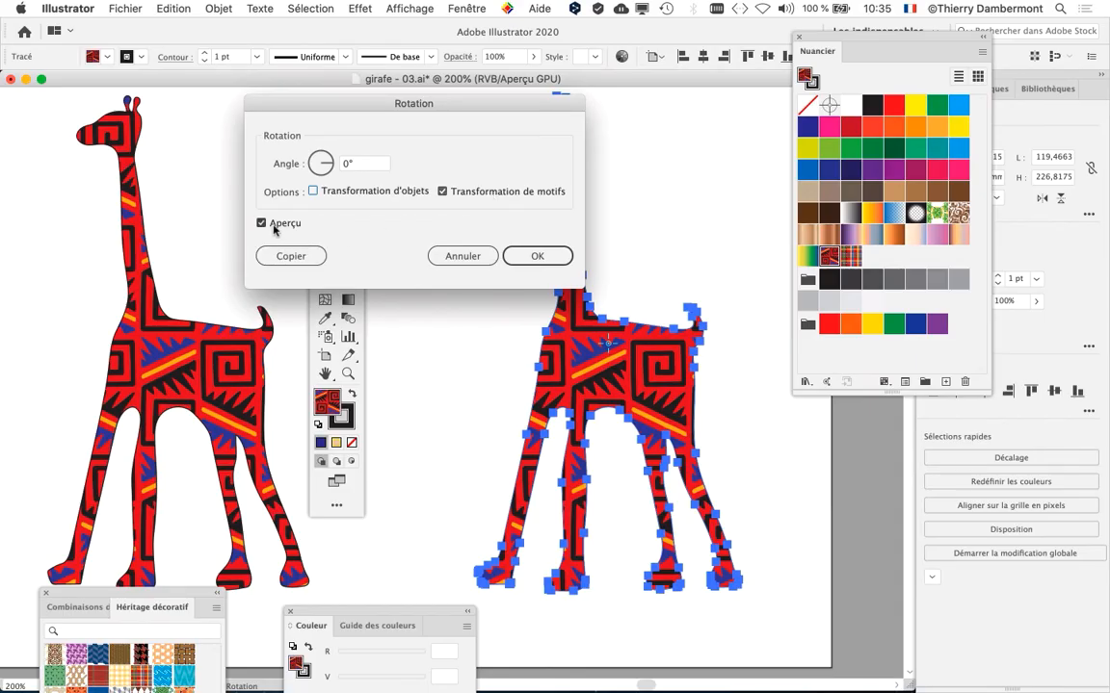
left_click_drag(284, 160, 318, 161)
left_click(528, 256)
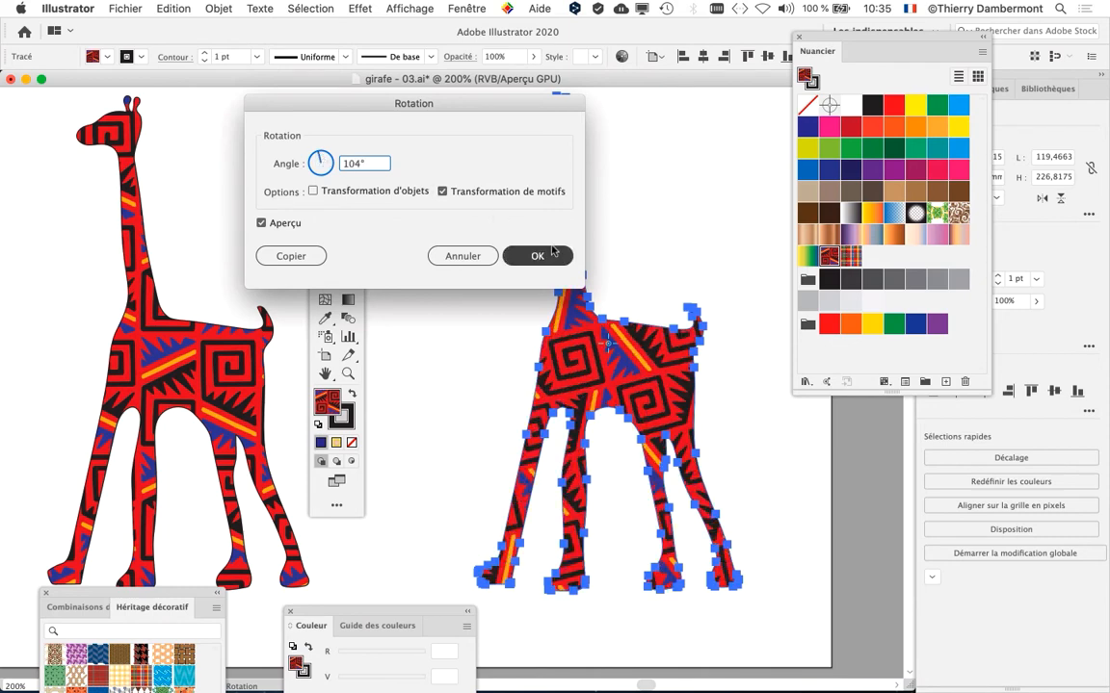
- Switch to the Selection tool and open the Move settings for the selected third giraffe
scroll(733, 383, "down", 1)
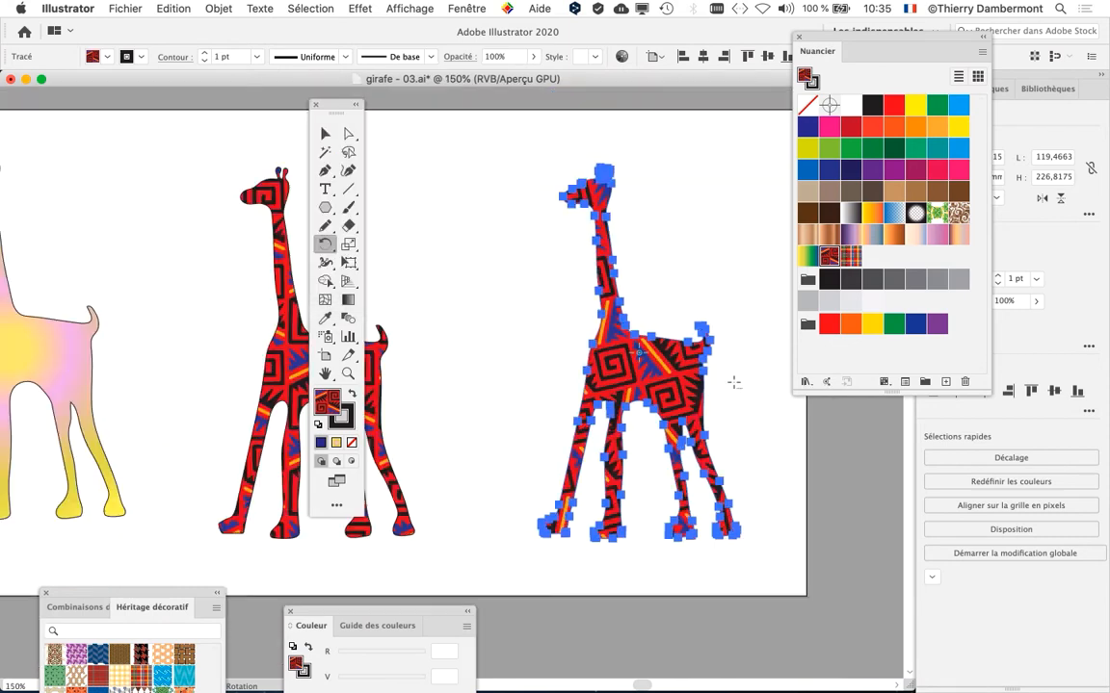
left_click_drag(342, 106, 136, 128)
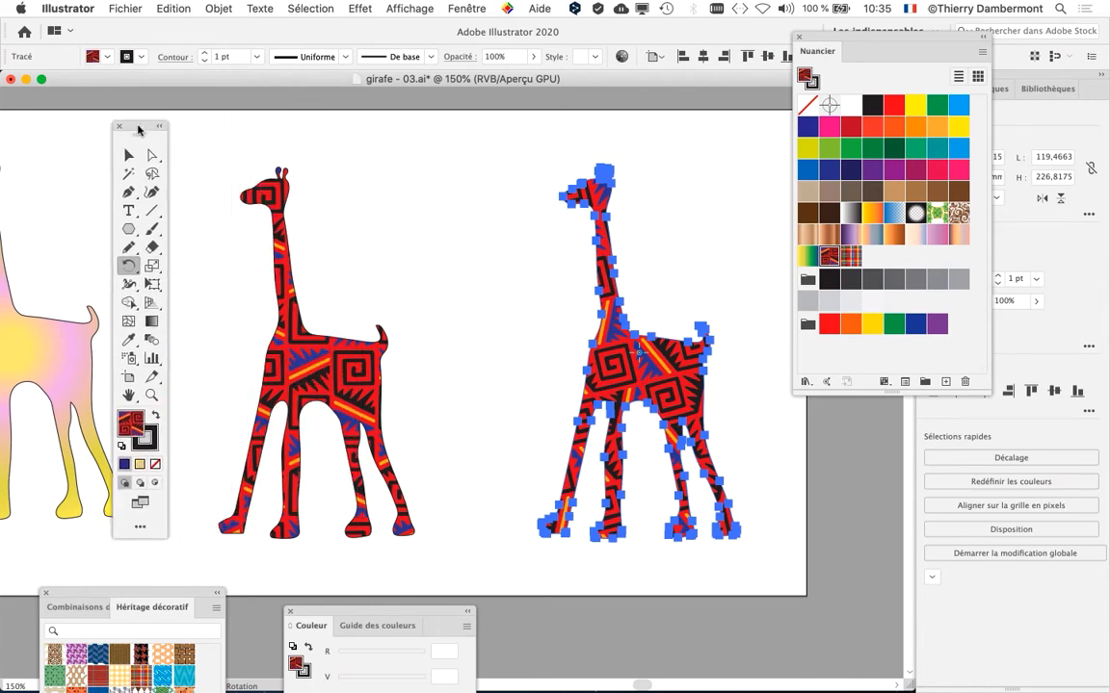
left_click_drag(411, 282, 273, 242)
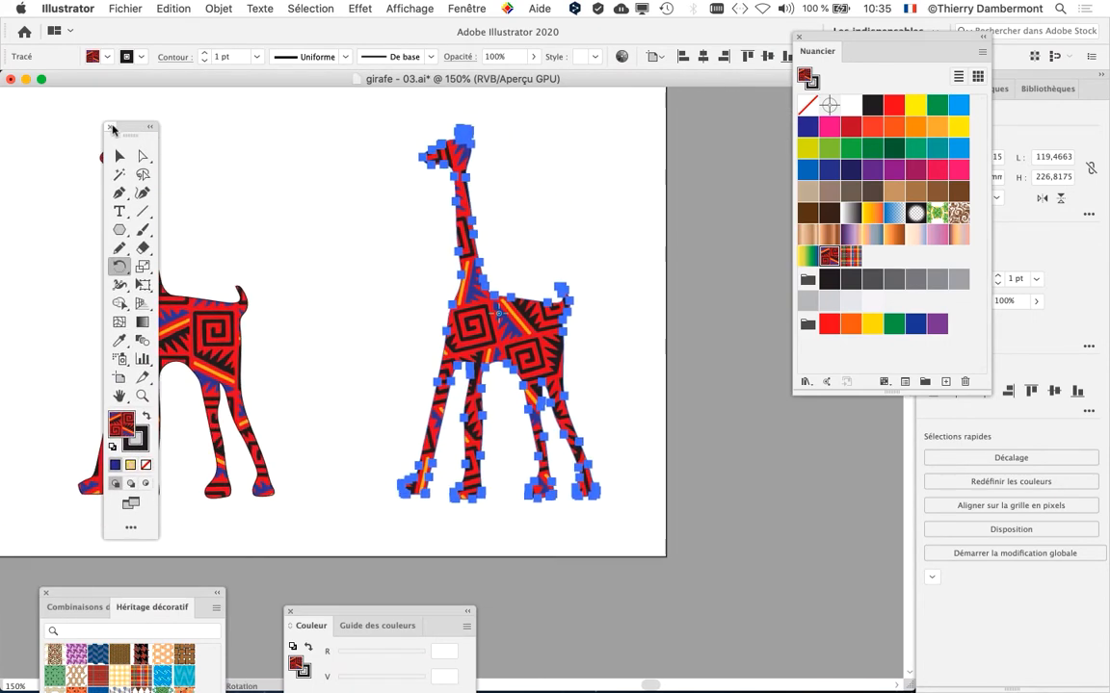
left_click_drag(136, 126, 255, 98)
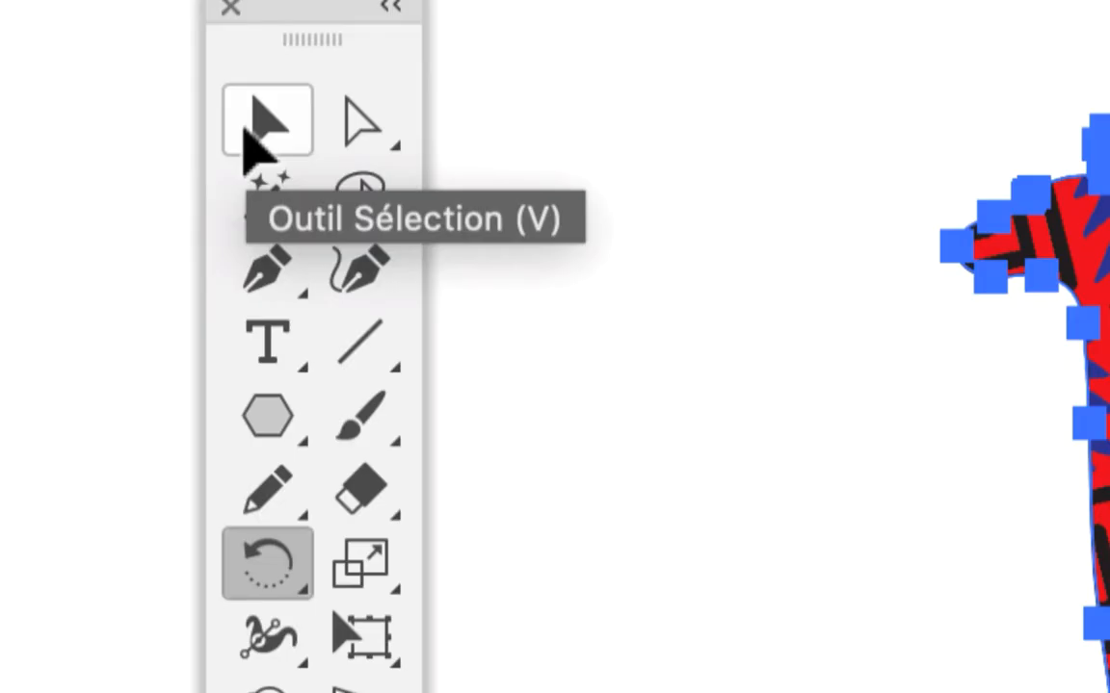
left_click(272, 140)
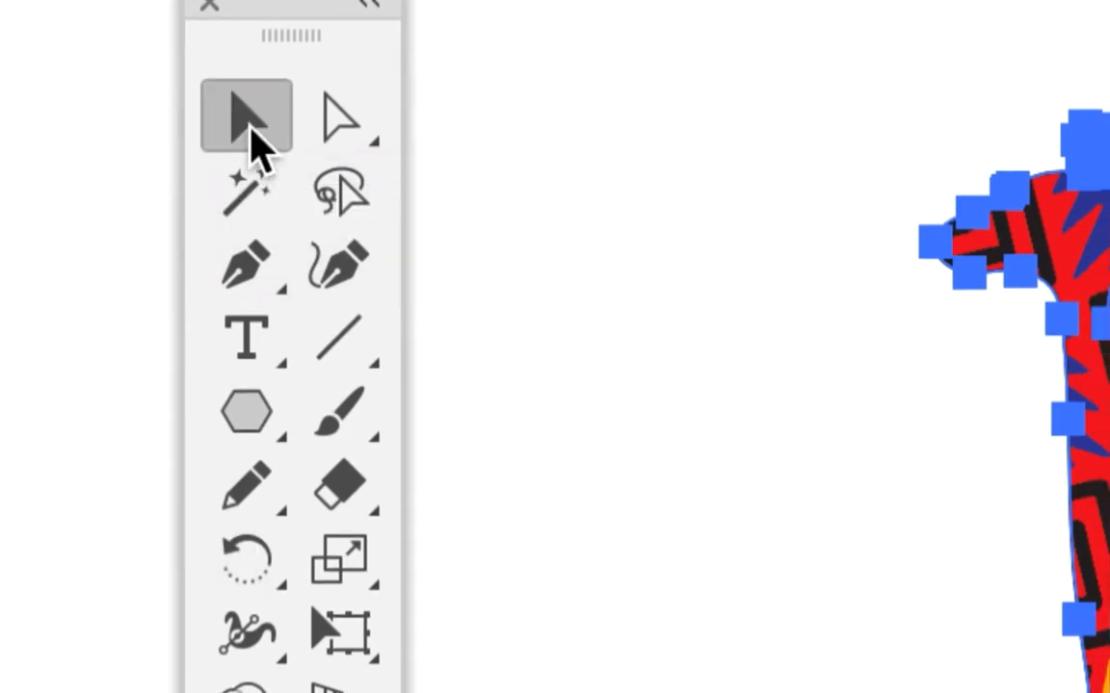
double_click(249, 123)
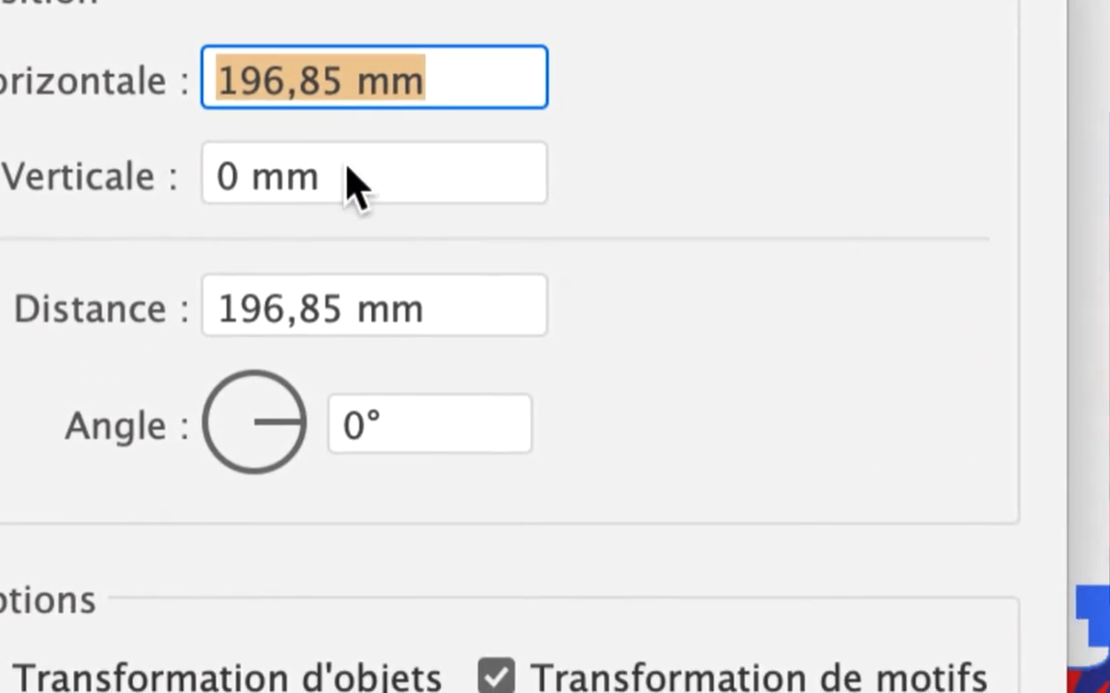
- Preview the pattern alone shifted horizontally by 205 mm, 2015 mm and 215 mm
left_click(309, 351)
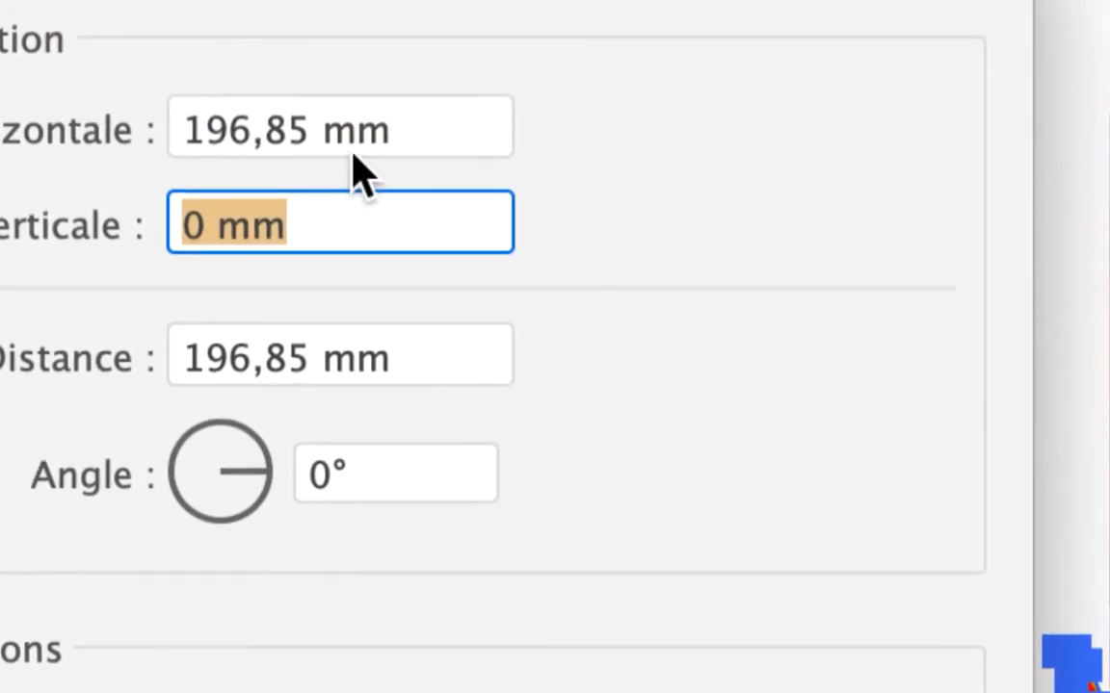
left_click(470, 79)
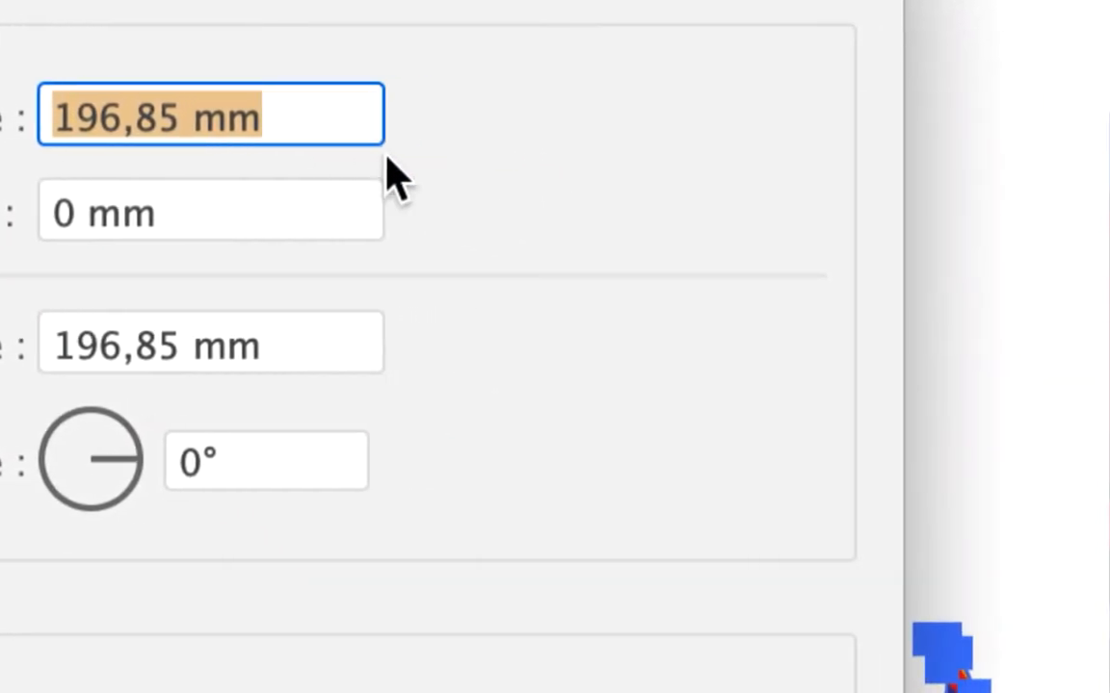
type("205")
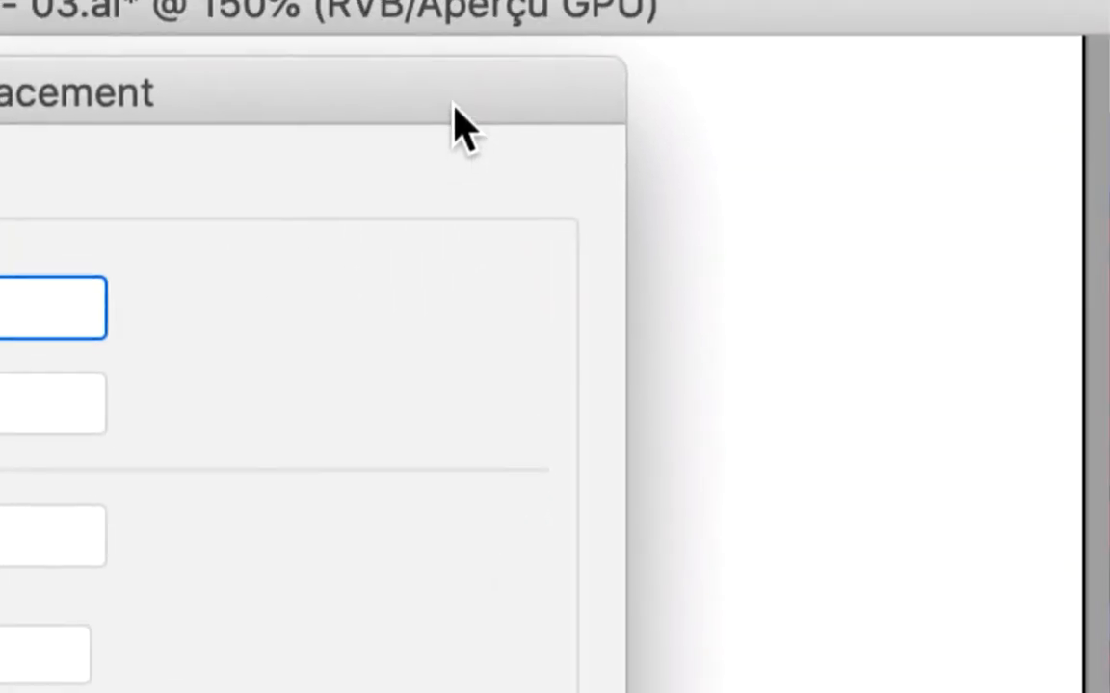
left_click_drag(454, 124, 299, 140)
key("Tab")
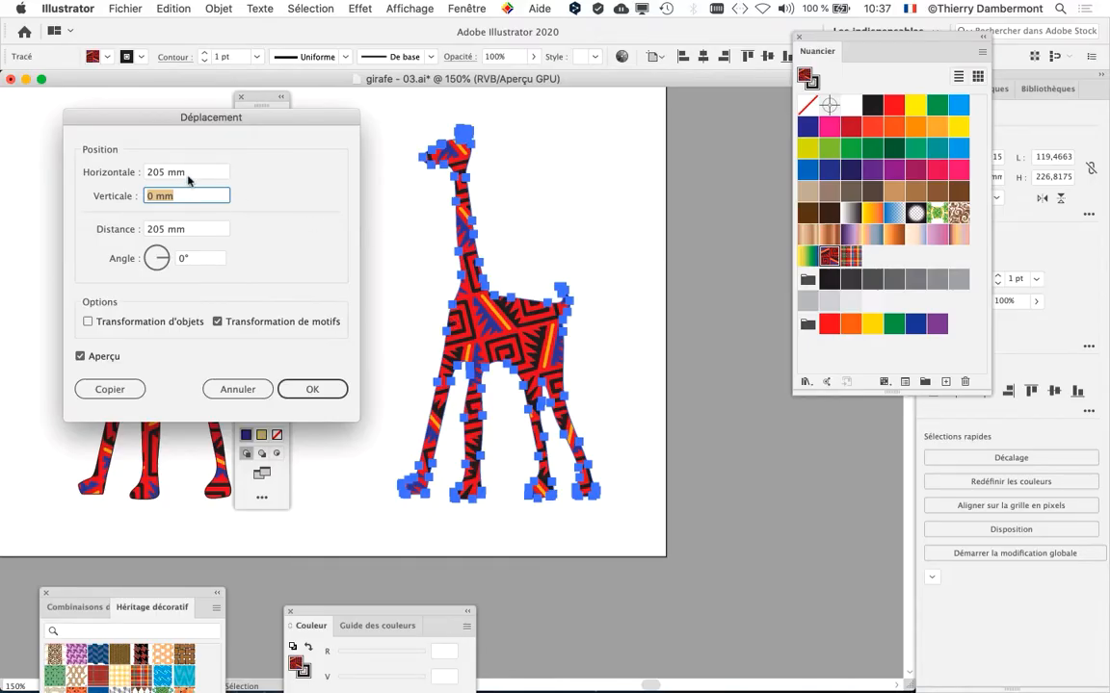
key("shift+Tab")
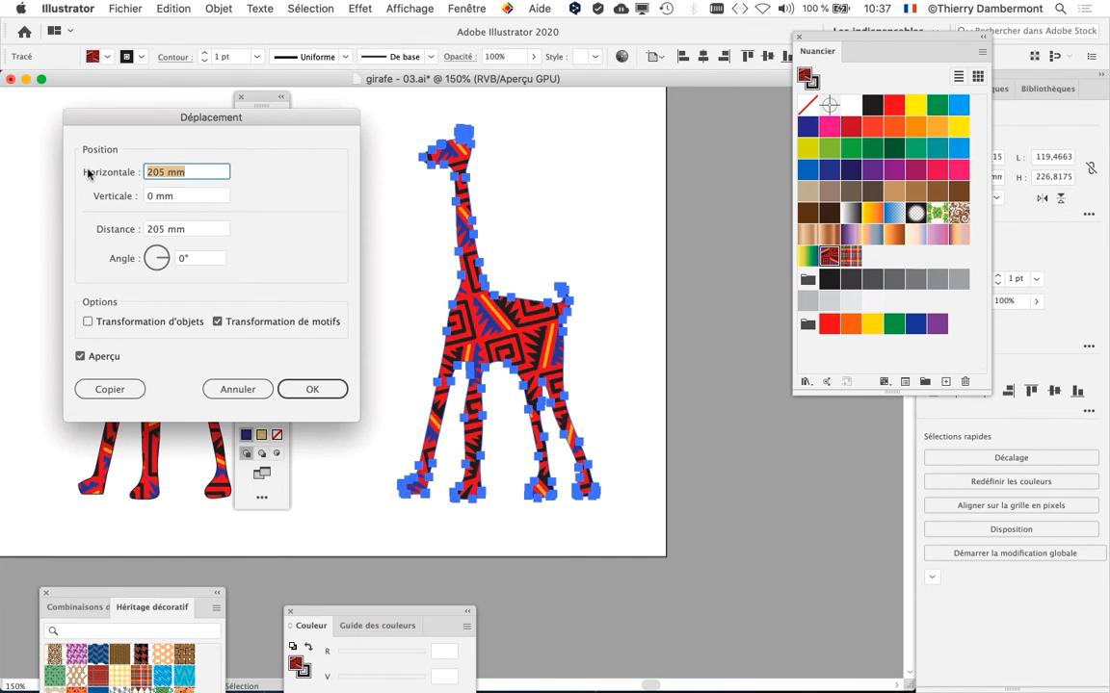
type("20")
key("Tab")
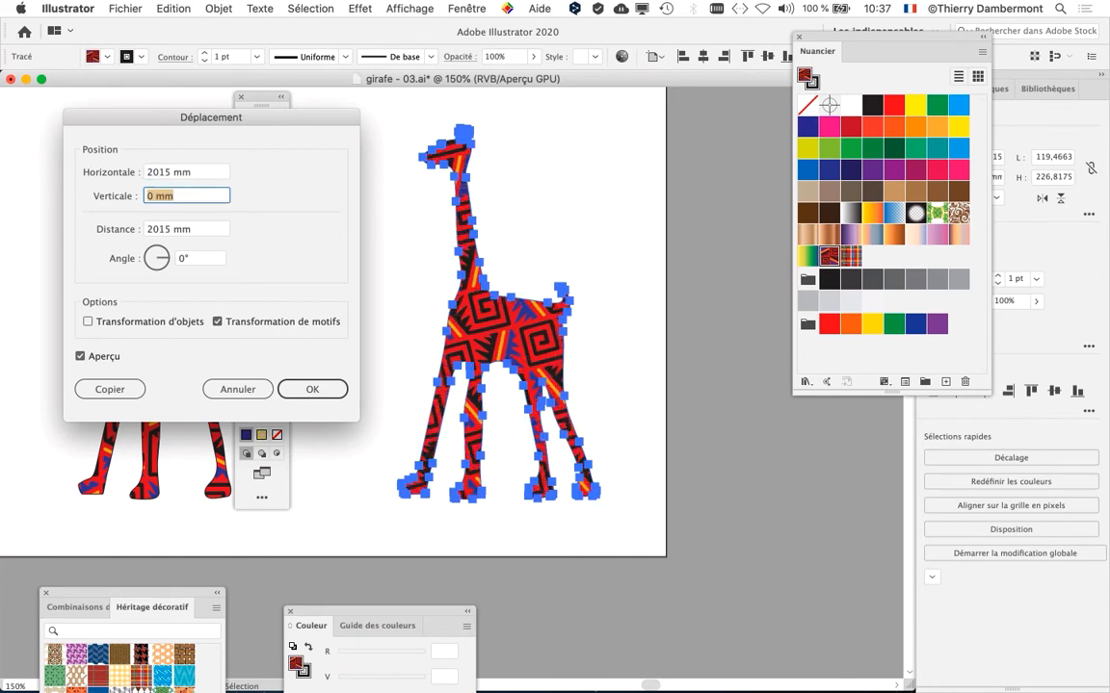
key("shift+Tab")
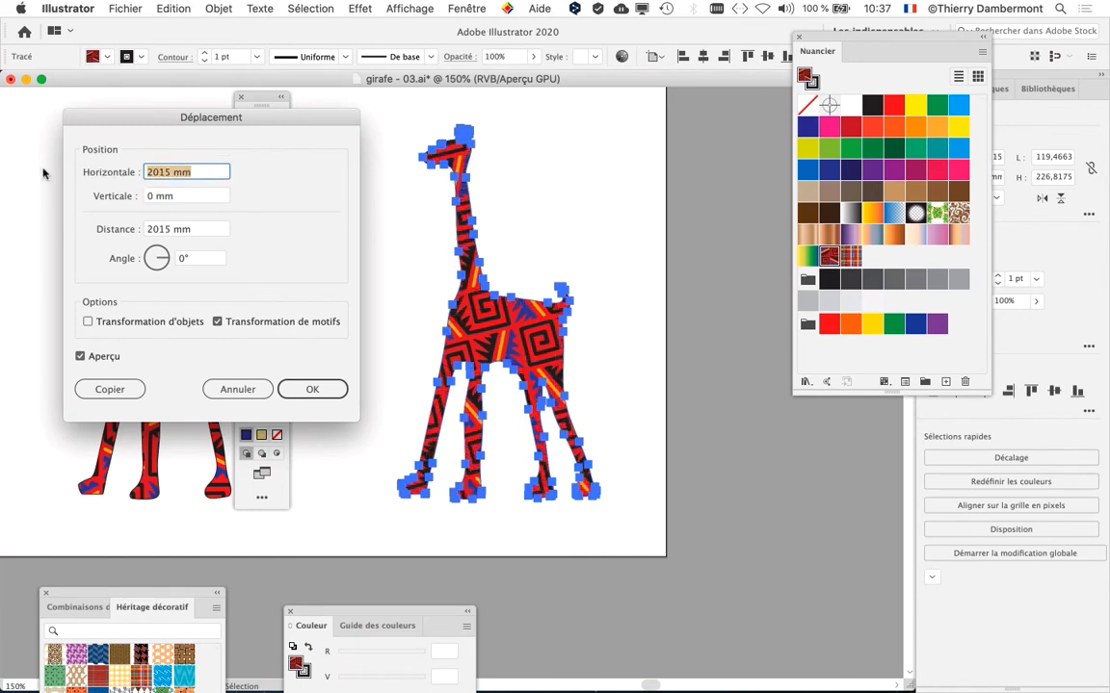
type("215")
key("Tab")
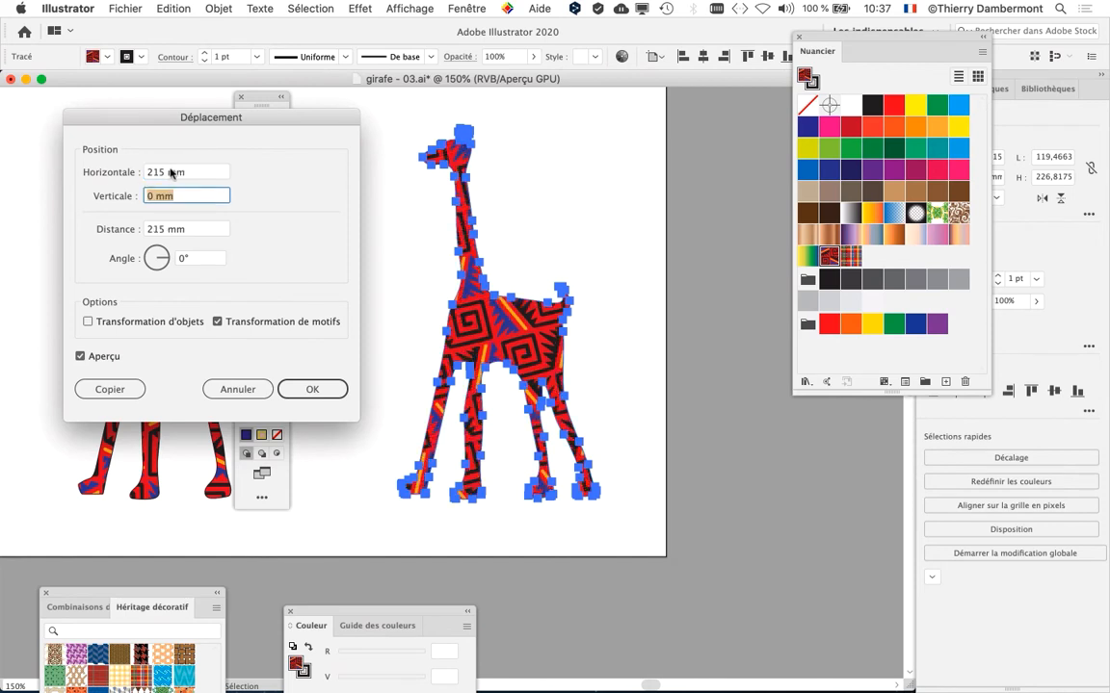
- Preview horizontal pattern shifts of 180 mm, 170 mm and 165 mm on the third giraffe
key("shift+Tab")
type("1")
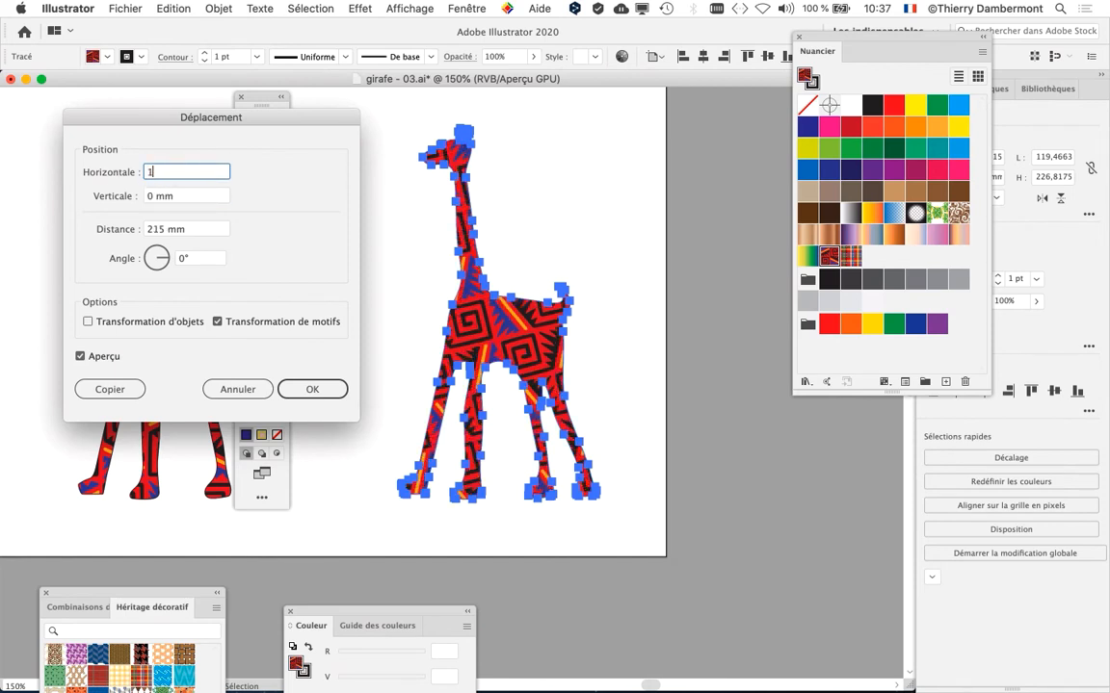
type("80")
key("Tab")
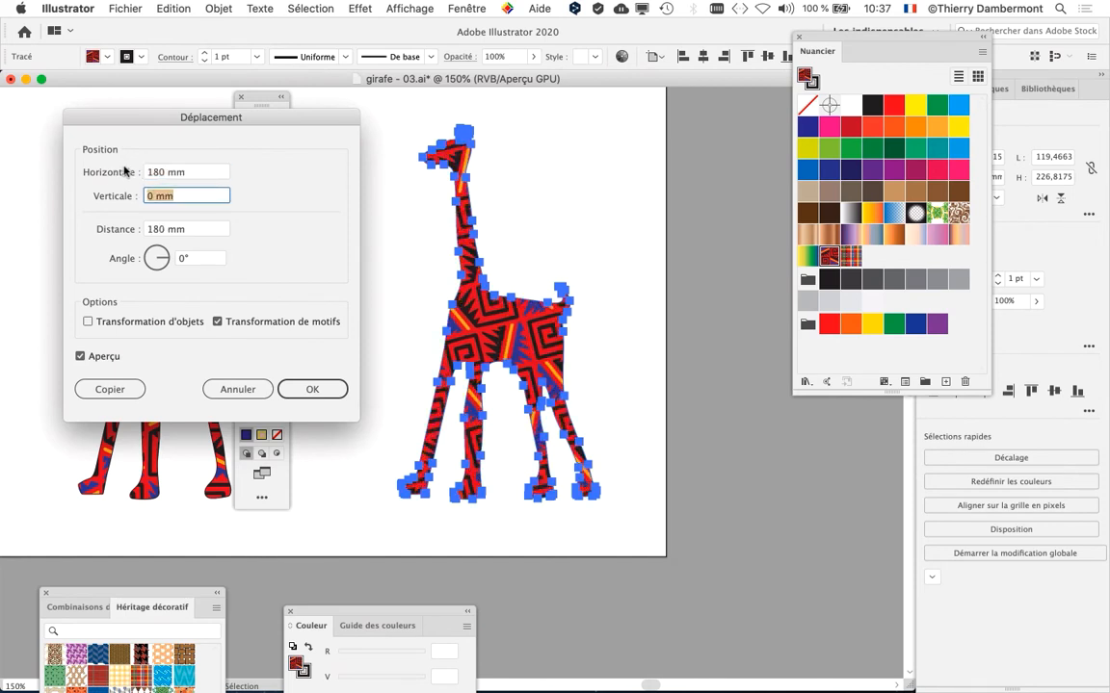
key("shift+Tab")
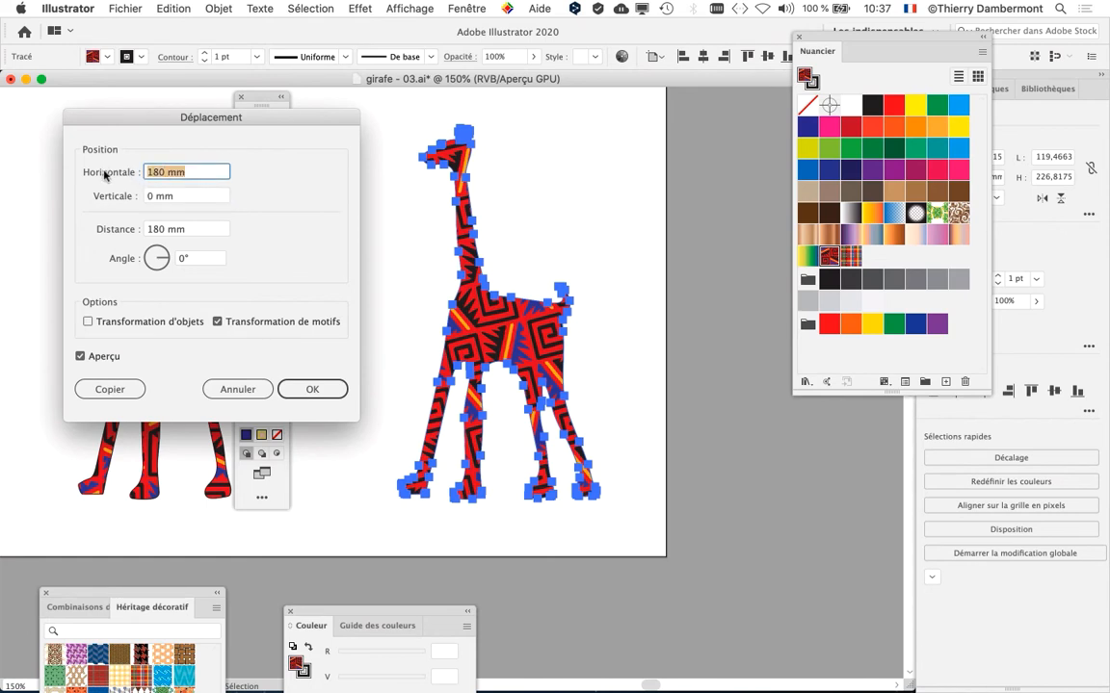
type("170")
key("Tab")
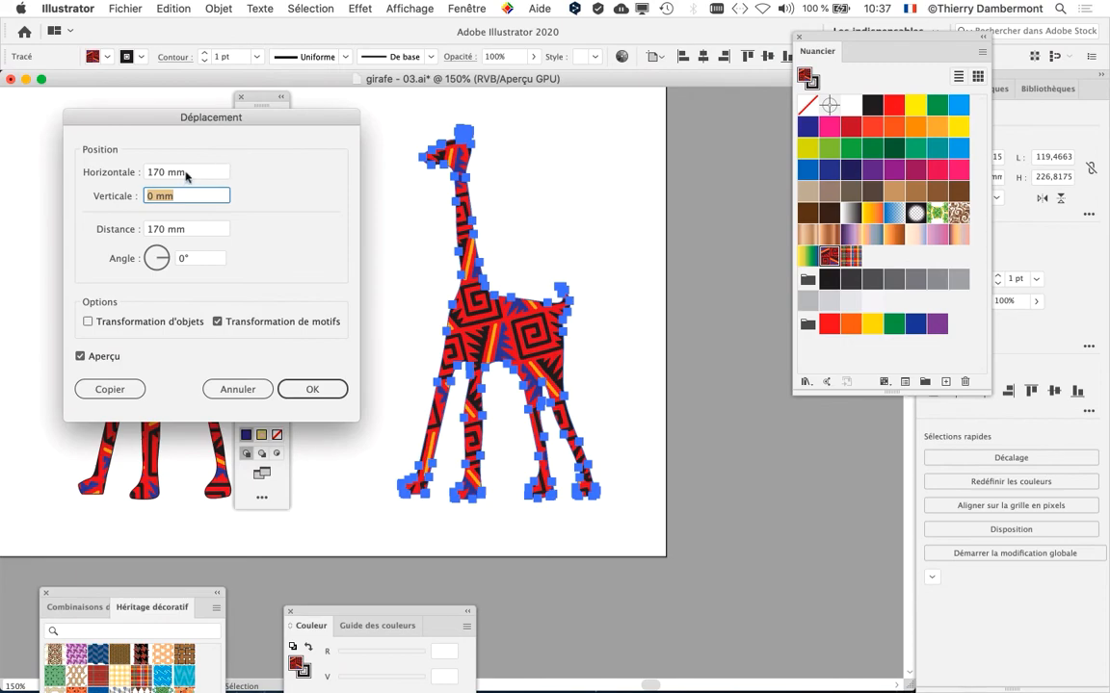
key("shift+Tab")
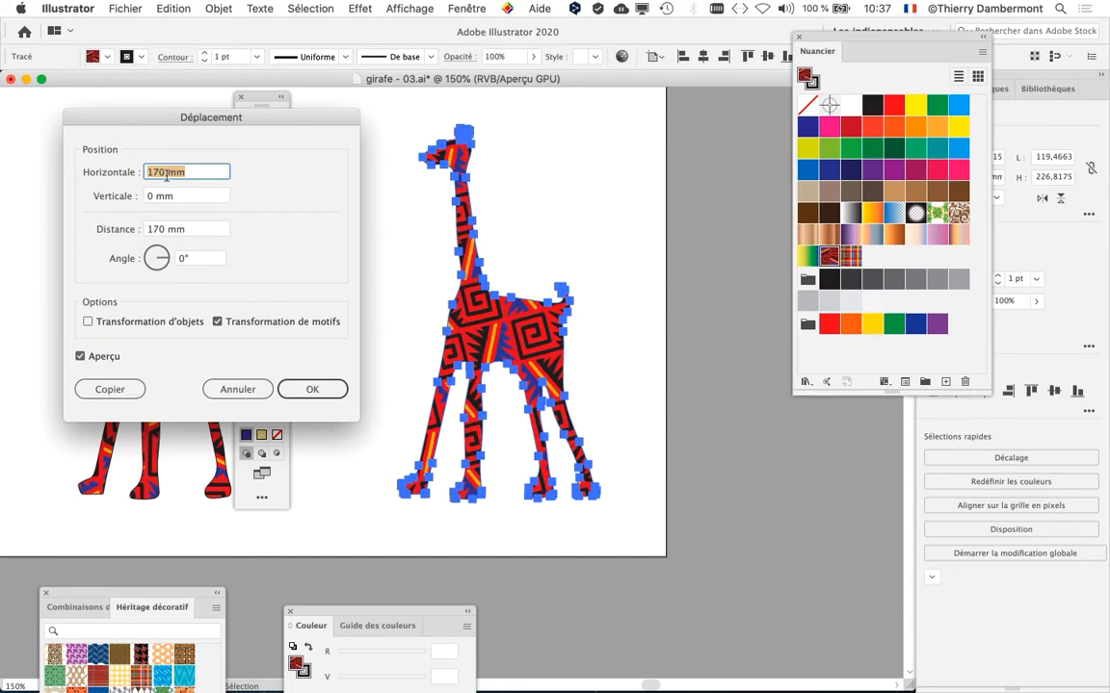
type("165")
key("Tab")
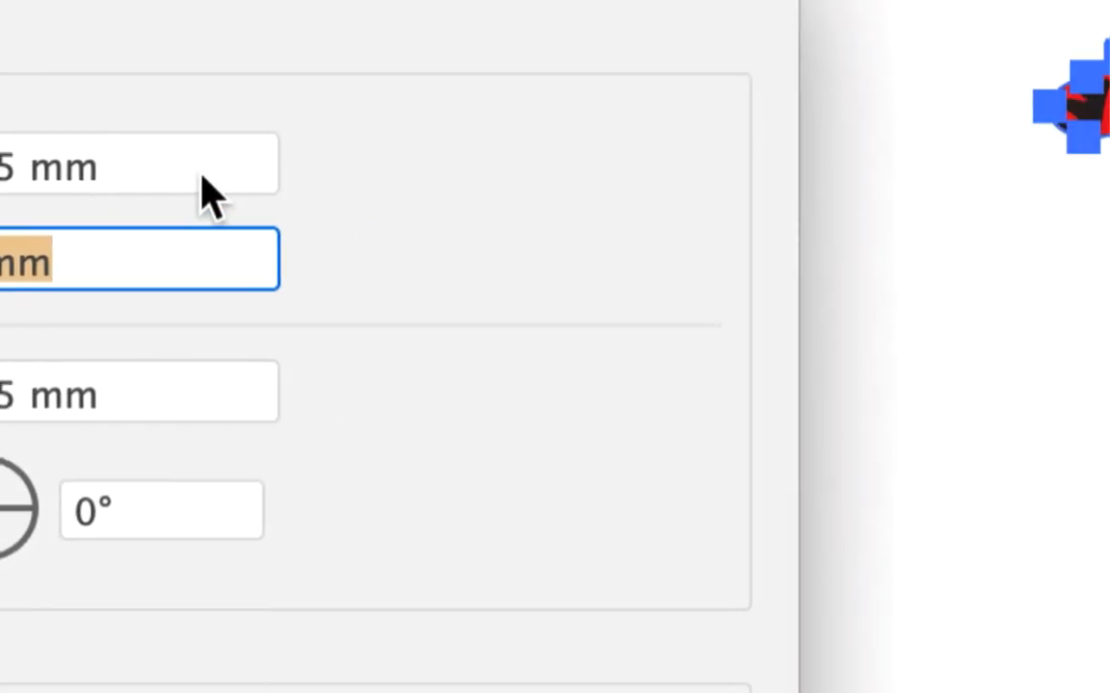
- Set the pattern's horizontal shift to 175 mm and preview a vertical shift of 5 mm
key("shift+Tab")
type("175")
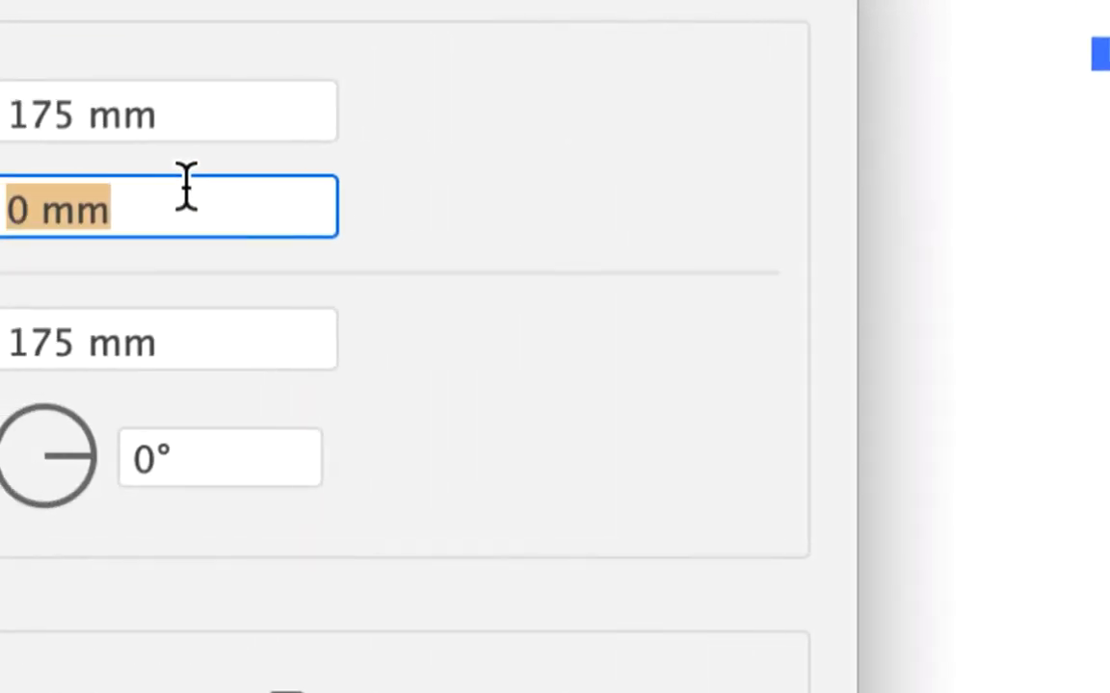
left_click_drag(185, 186, 124, 211)
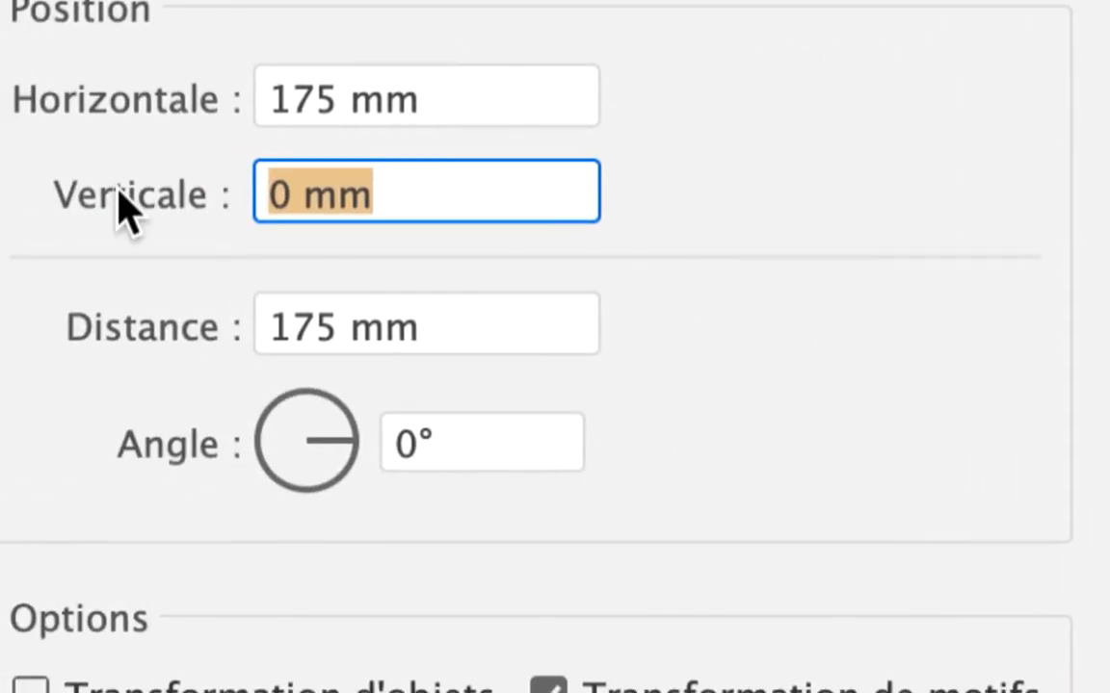
type("5")
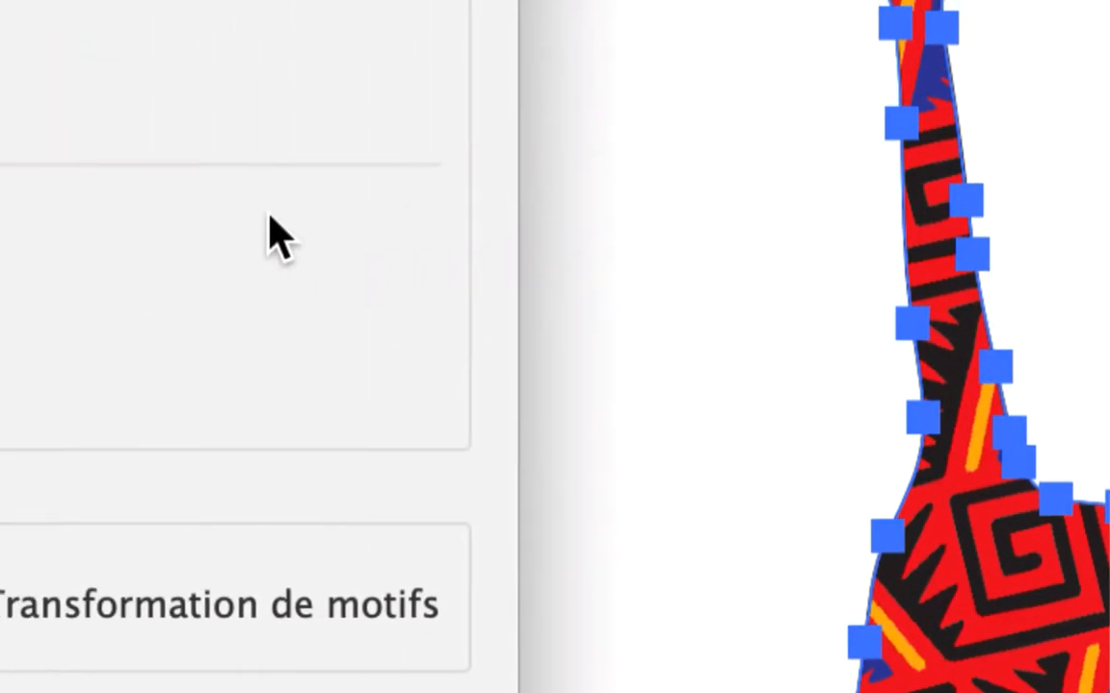
key("Tab")
left_click_drag(178, 205, 3, 207)
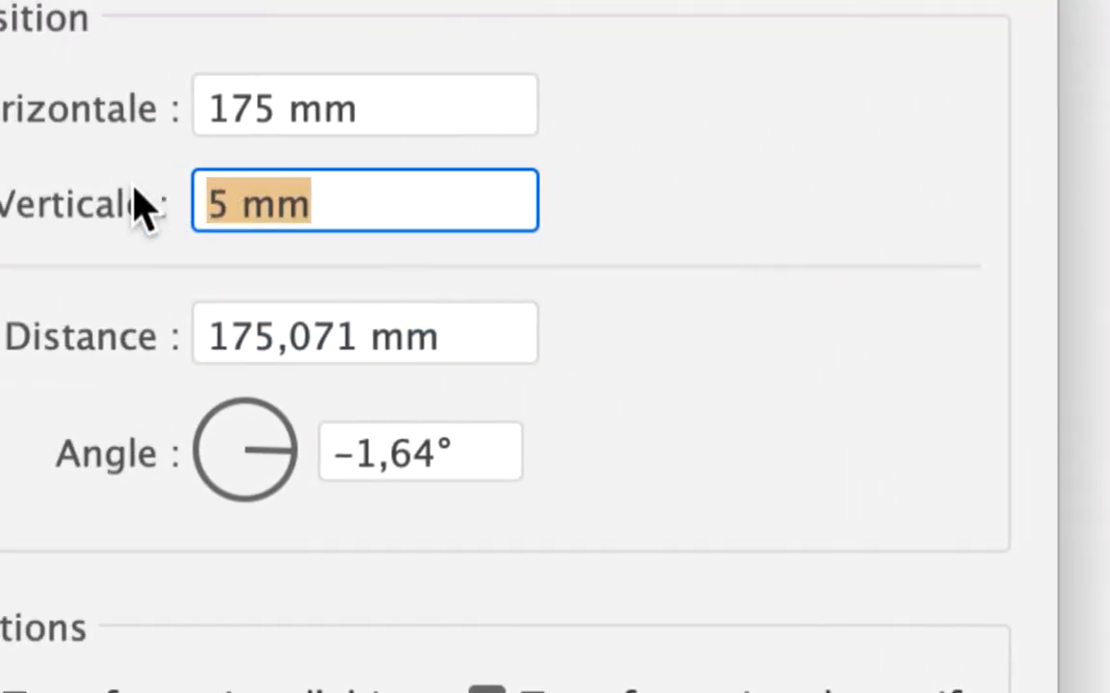
- Set the pattern's vertical shift to 15 mm and apply the move to the third giraffe
type("15")
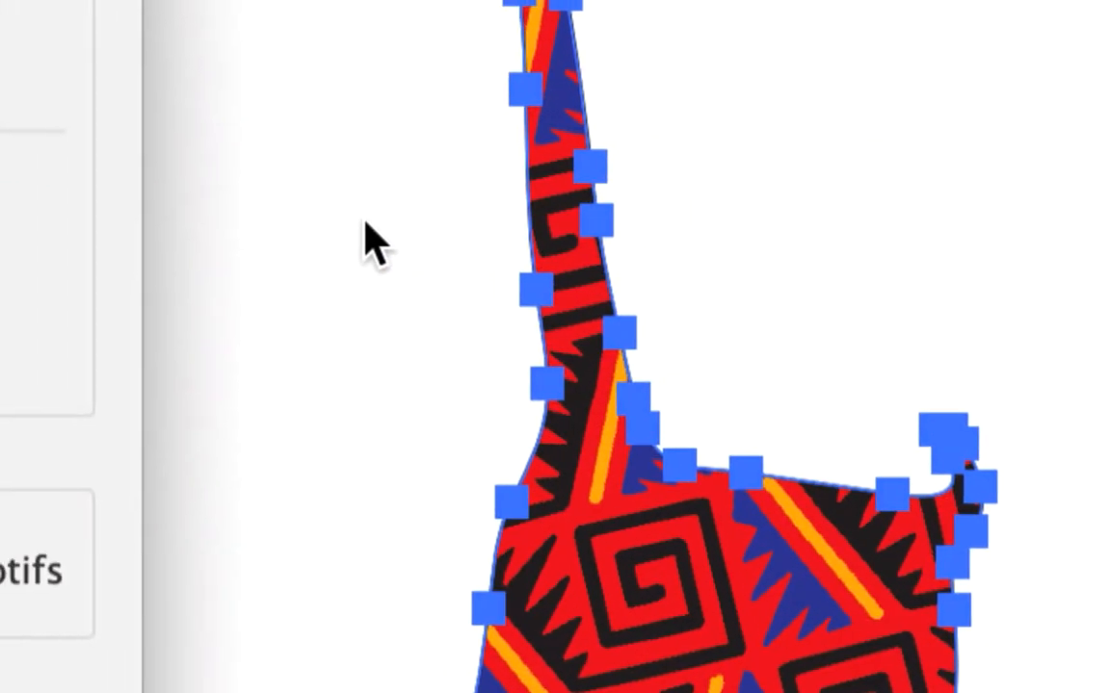
key("Tab")
left_click_drag(208, 199, 18, 203)
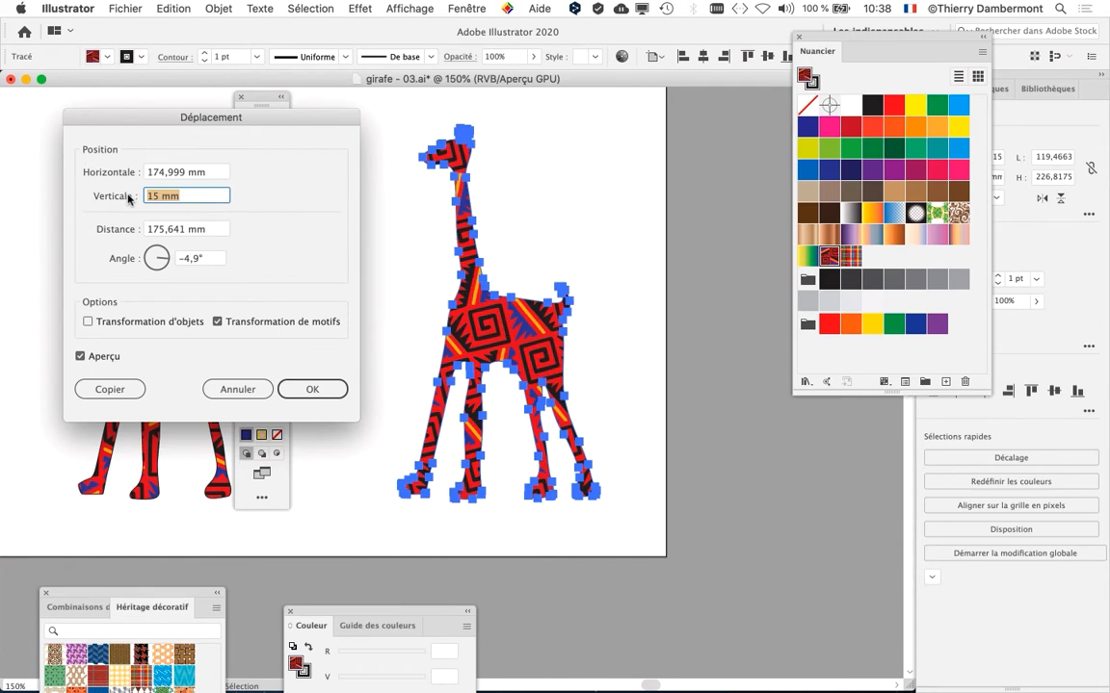
left_click(310, 389)
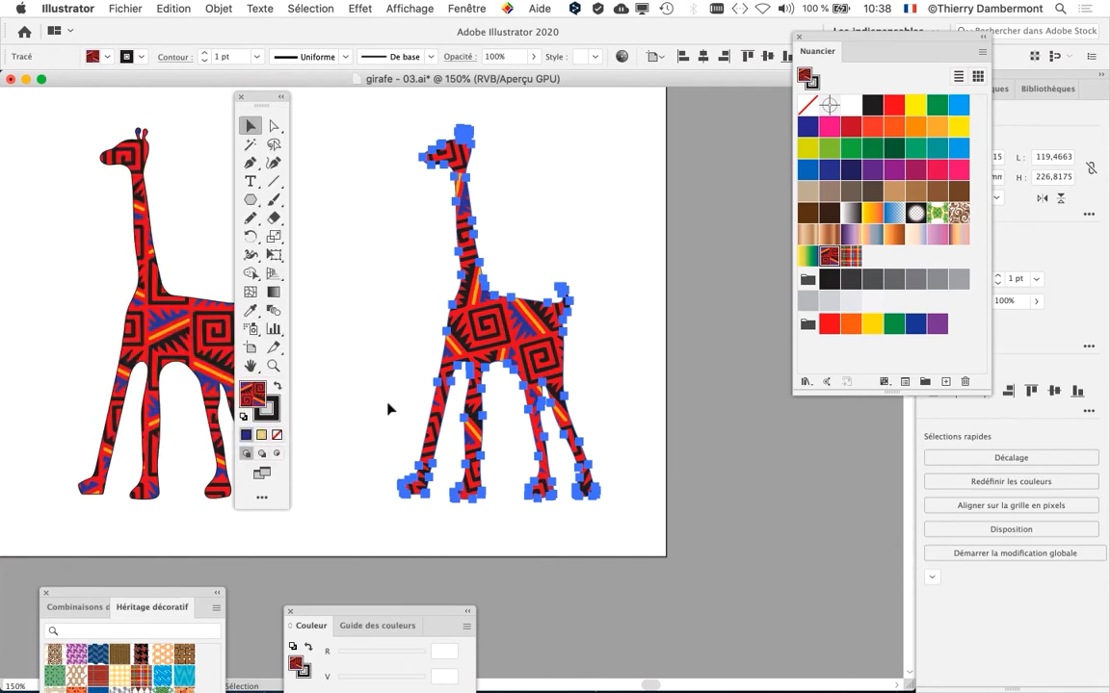
left_click_drag(249, 97, 217, 91)
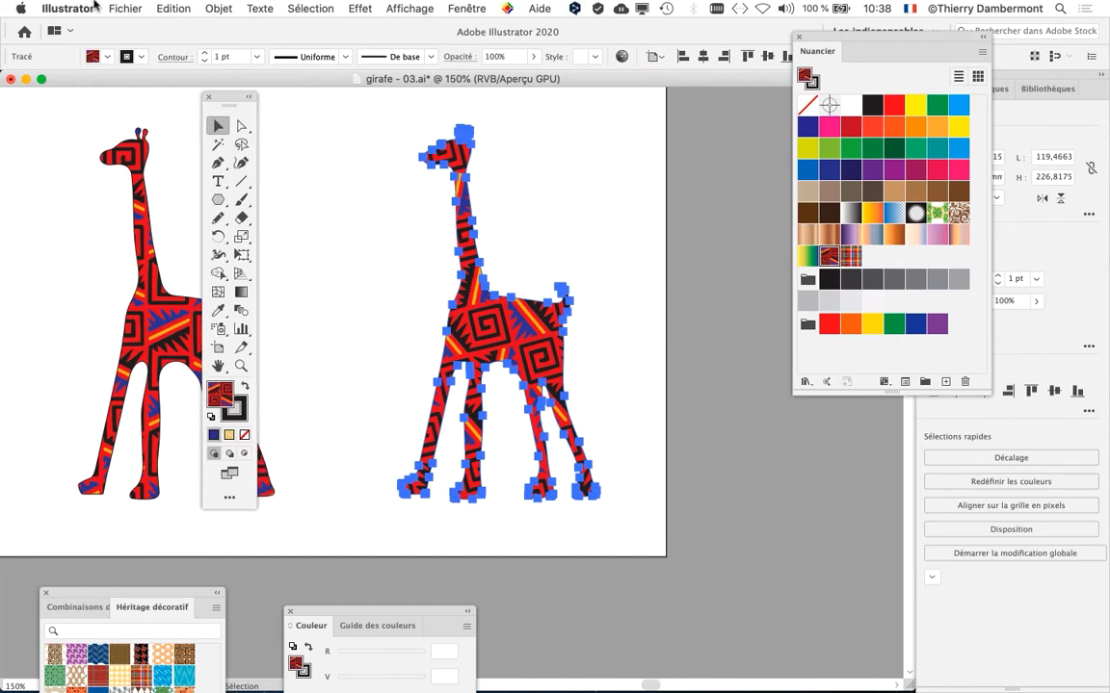
- Save the document as a new version named girafe - 04.ai in the intro 1 illustrator folder
left_click(123, 9)
left_click(162, 139)
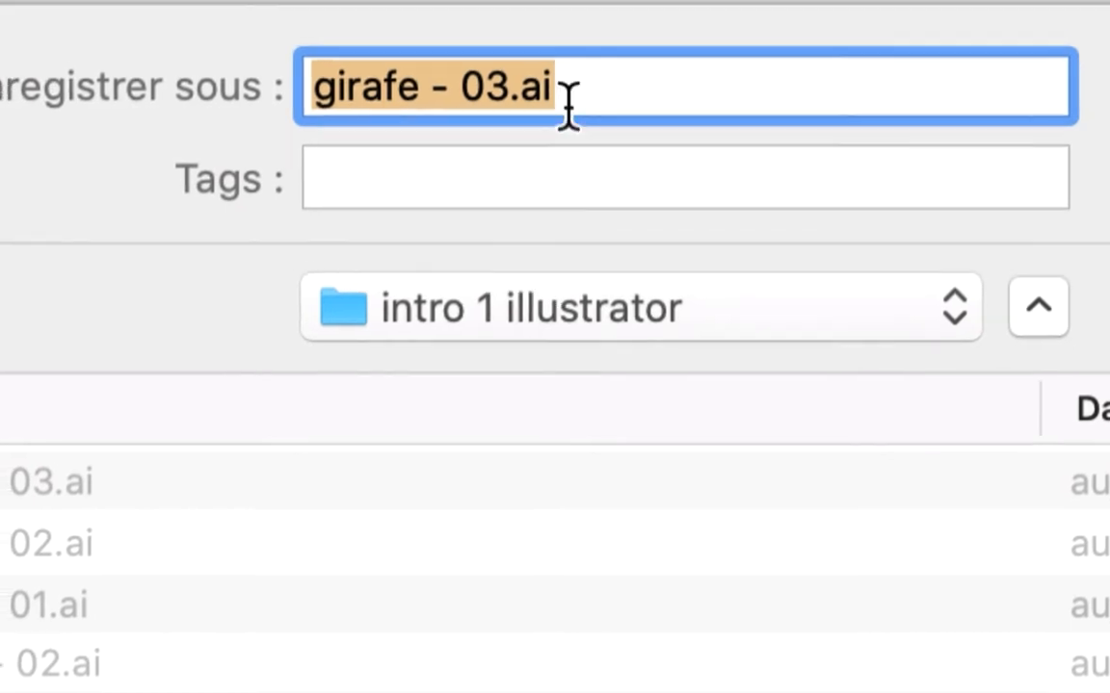
left_click(562, 102)
left_click_drag(522, 96, 511, 104)
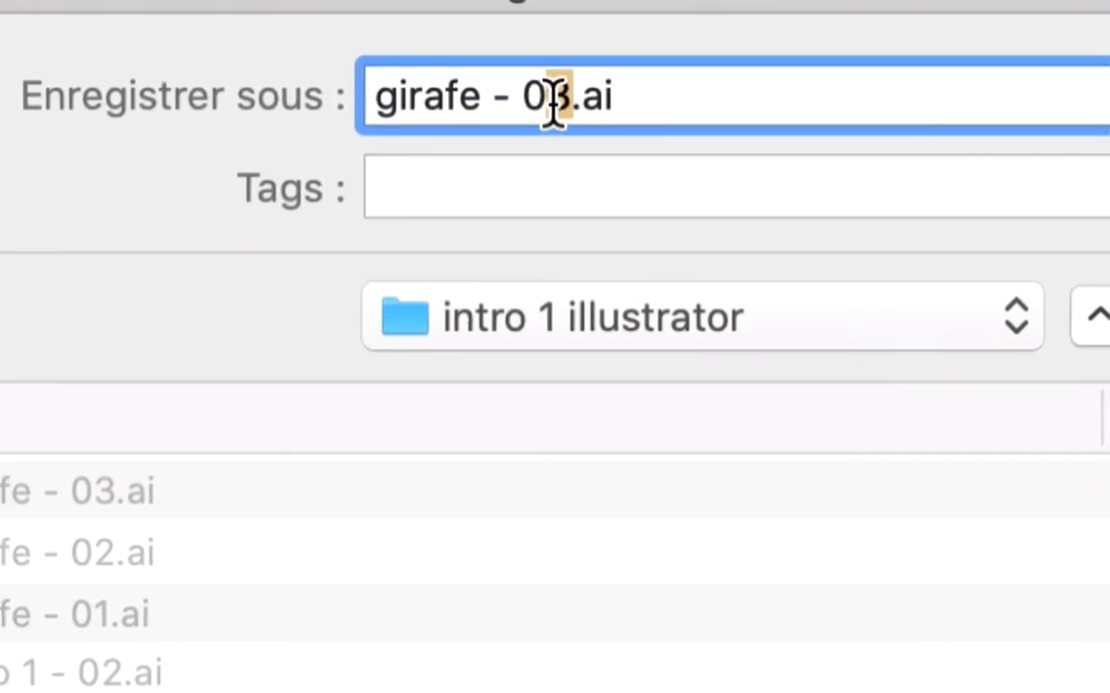
type("4")
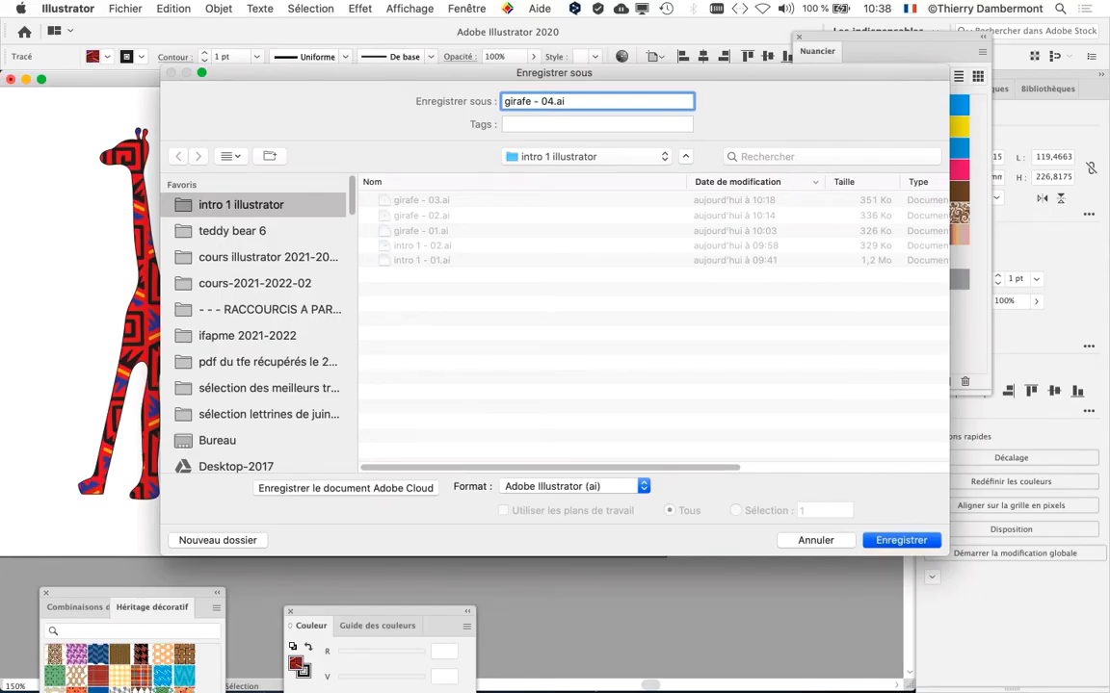
key("Return")
key("Return")
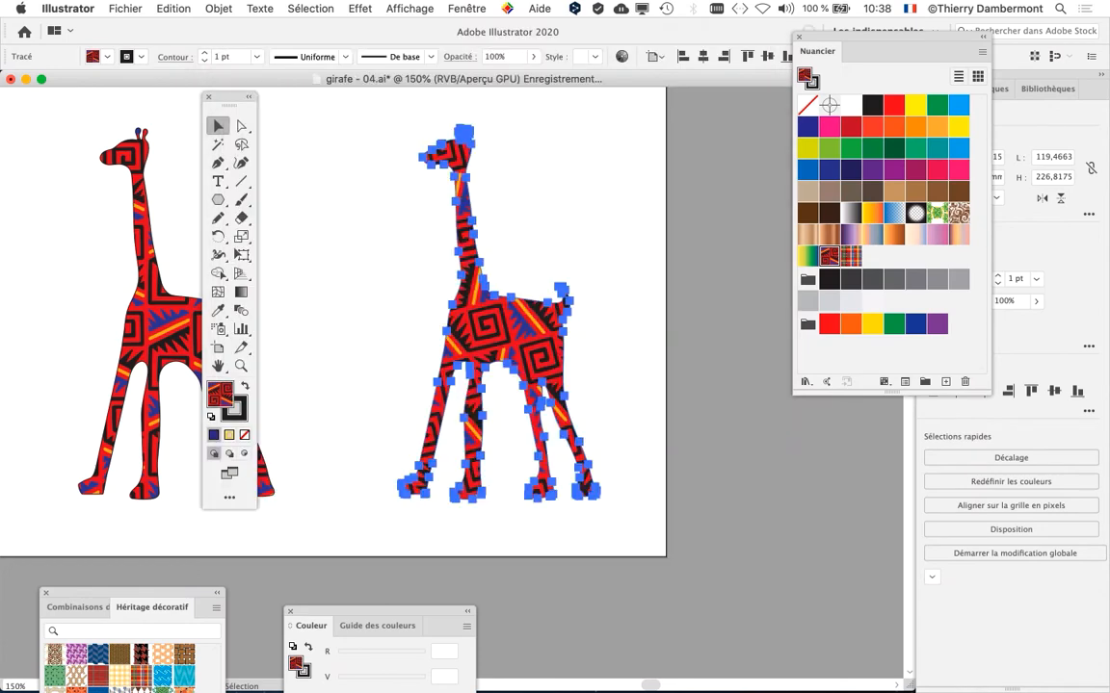
- Duplicate the third giraffe and place the copy below the artboard, beneath the yellow-pink gradient giraffe
scroll(407, 292, "down", 1)
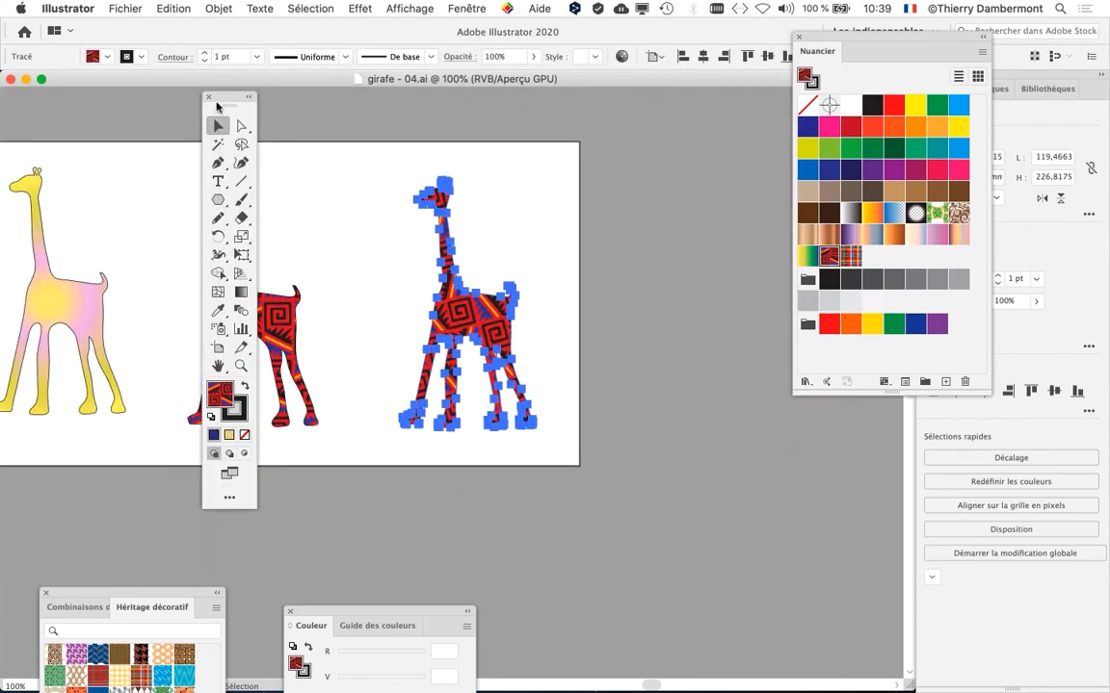
left_click_drag(217, 106, 702, 191)
left_click_drag(438, 231, 624, 214)
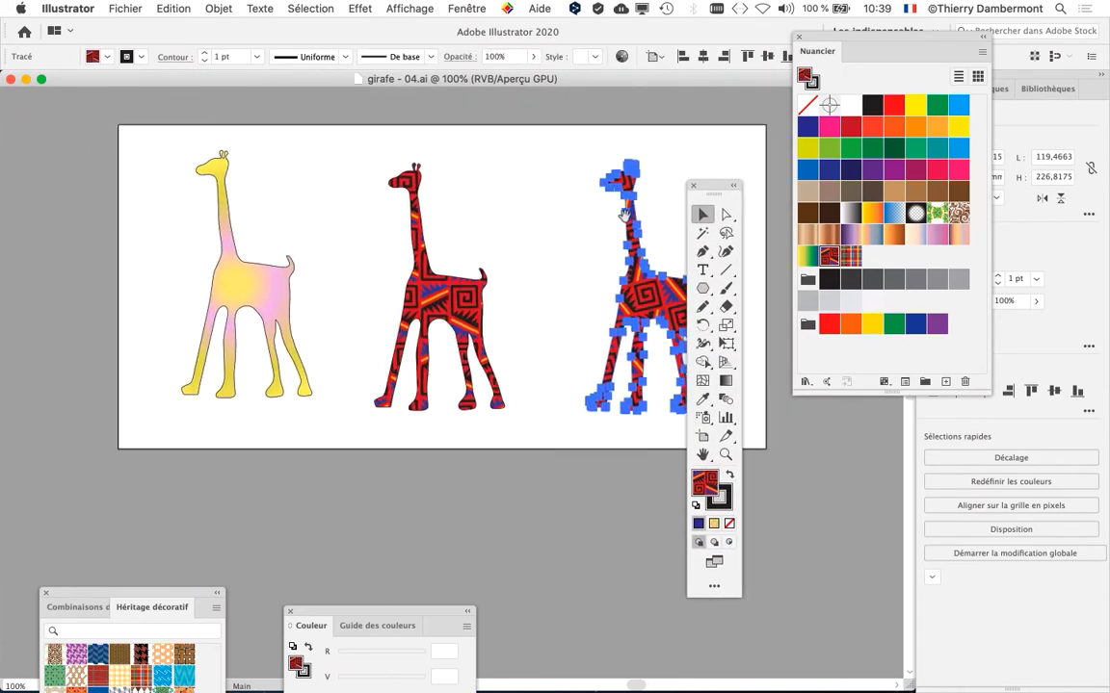
scroll(454, 227, "down", 1)
scroll(377, 274, "down", 3)
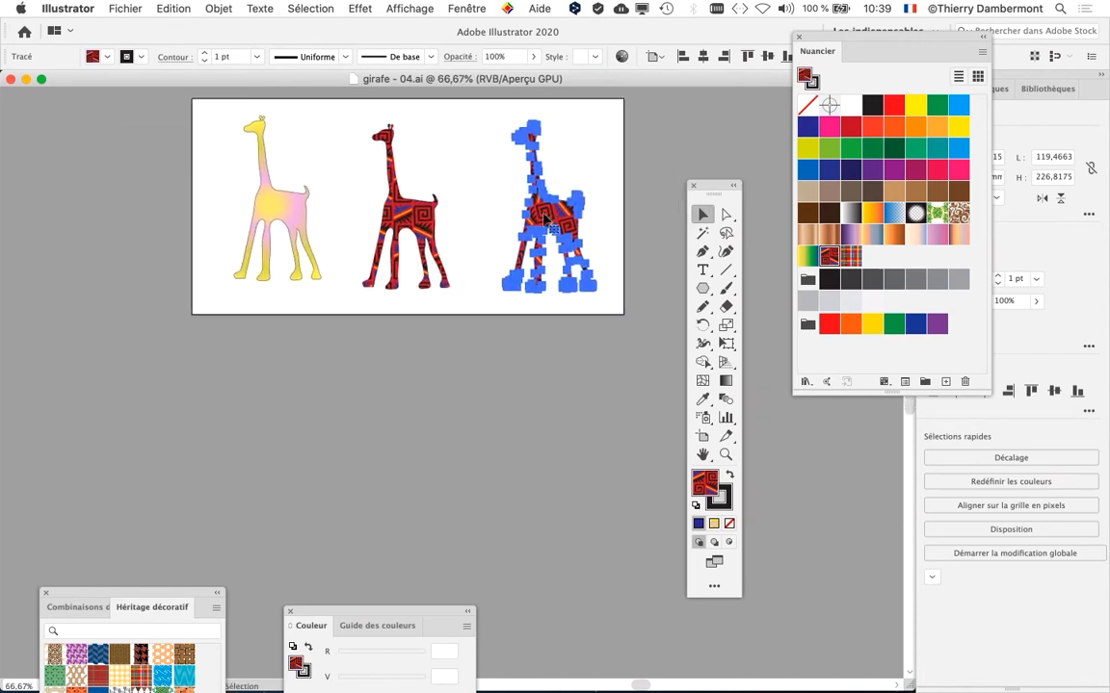
left_click_drag(545, 217, 484, 185)
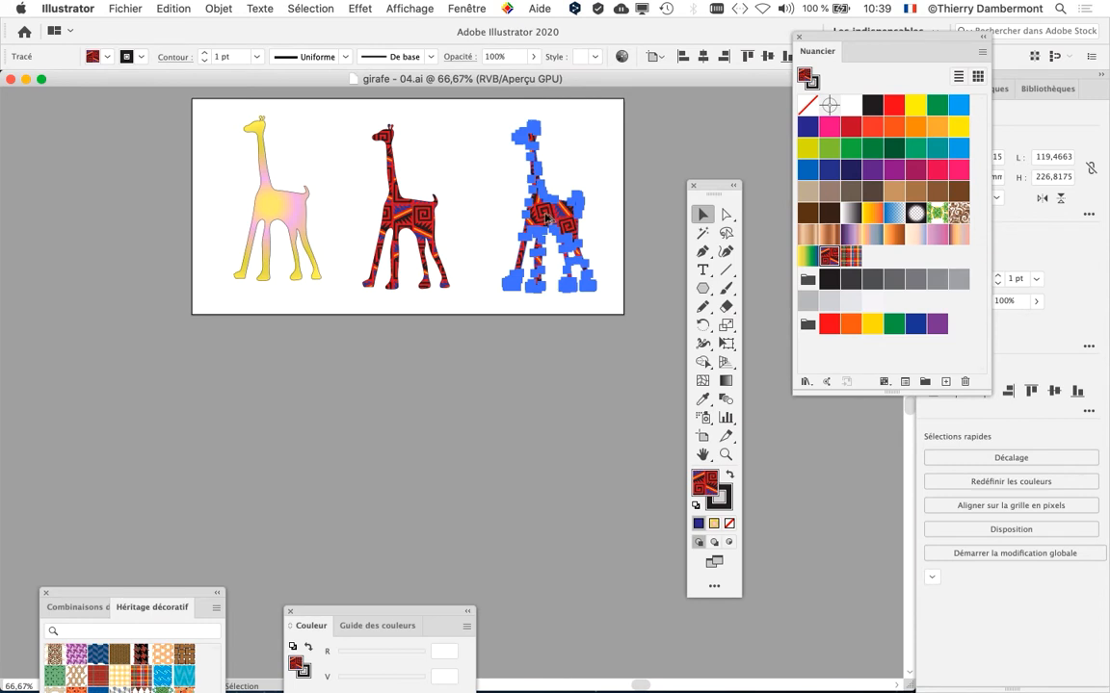
left_click_drag(545, 218, 286, 429)
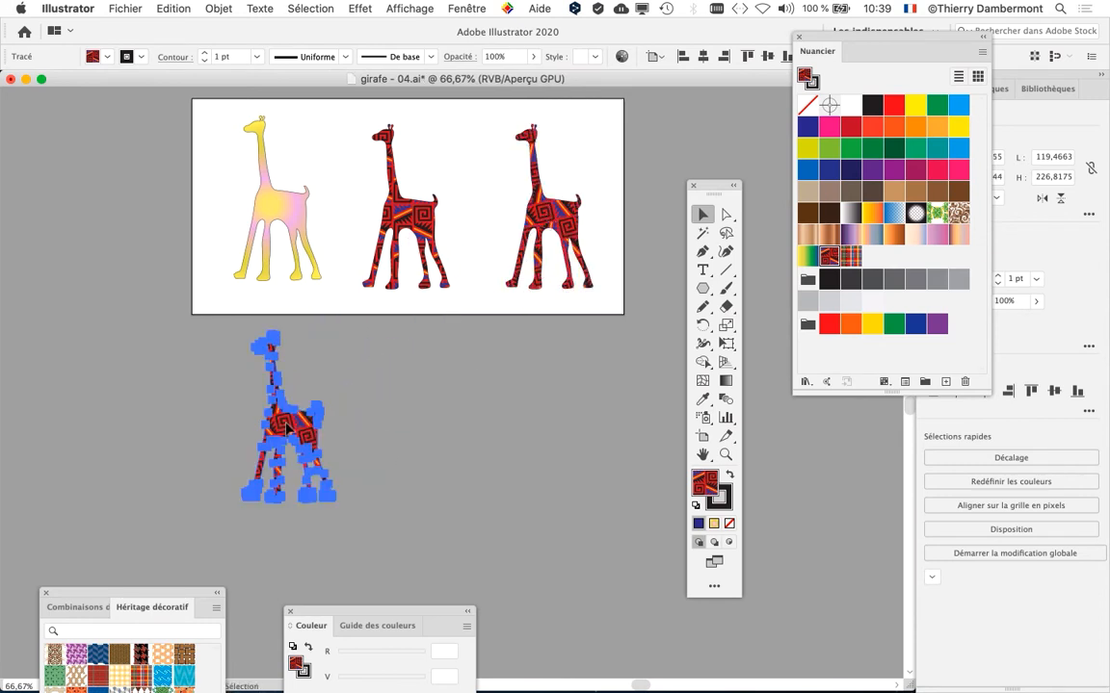
- Extend the artboard downward to a height of about 587 mm so it contains the fourth giraffe, and deselect everything
left_click(703, 436)
left_click_drag(409, 314, 408, 526)
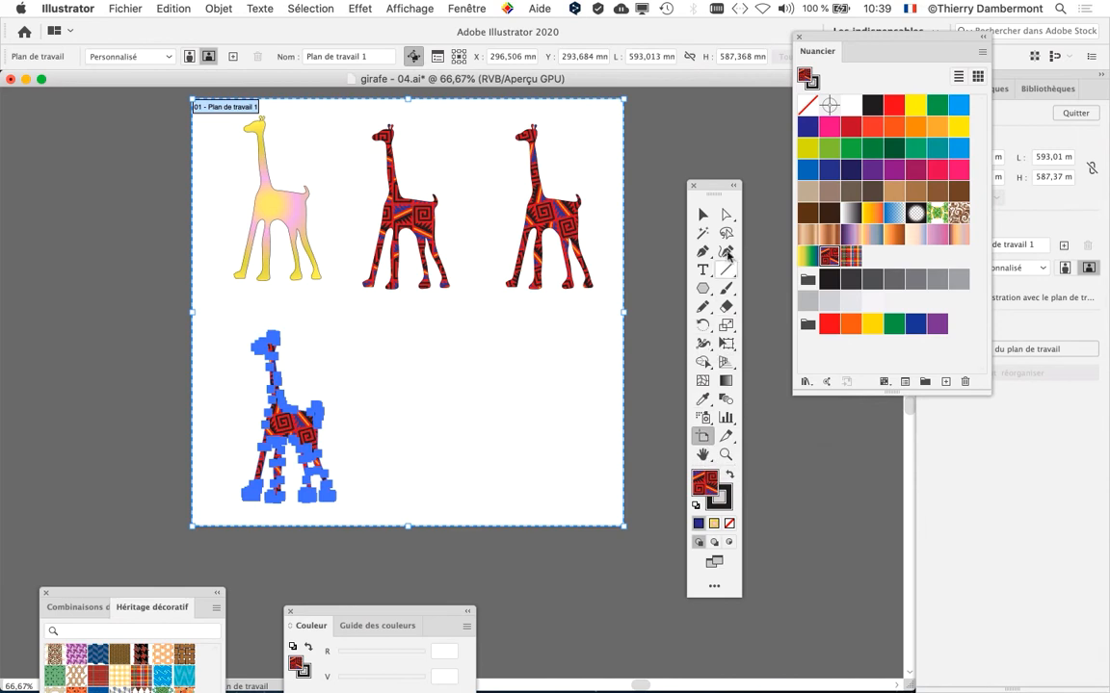
left_click(704, 214)
left_click(649, 315)
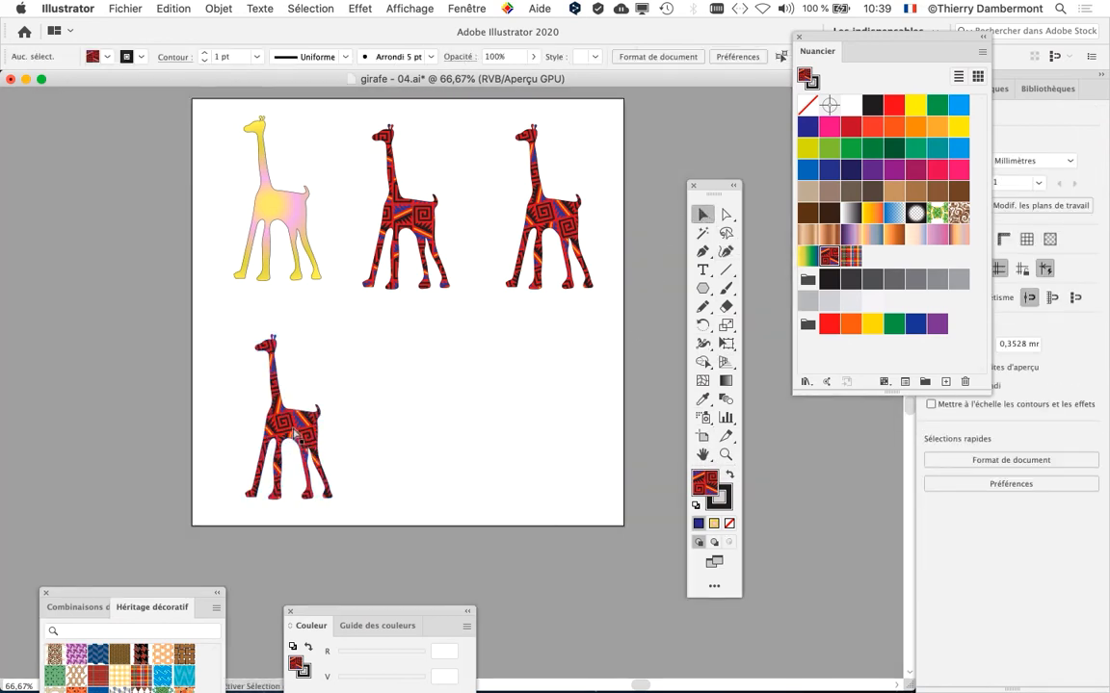
- Try two brown swatches on the lower giraffe and replace its pattern fill with a plain mid-grey swatch
scroll(322, 449, "up", 3)
left_click(320, 448)
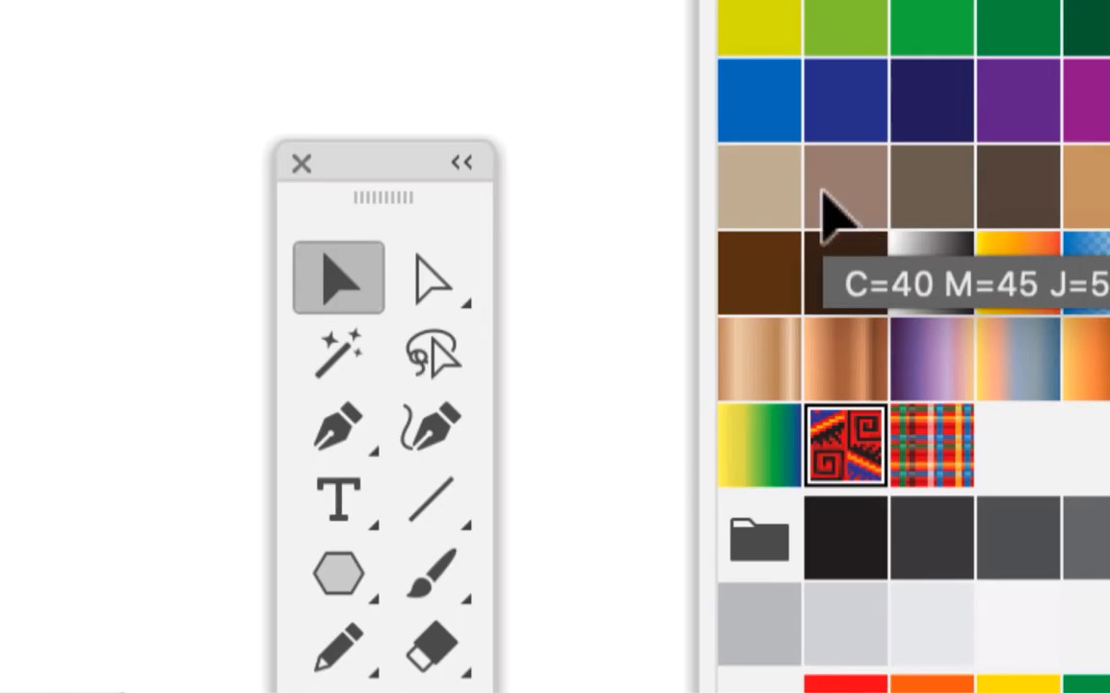
left_click(825, 198)
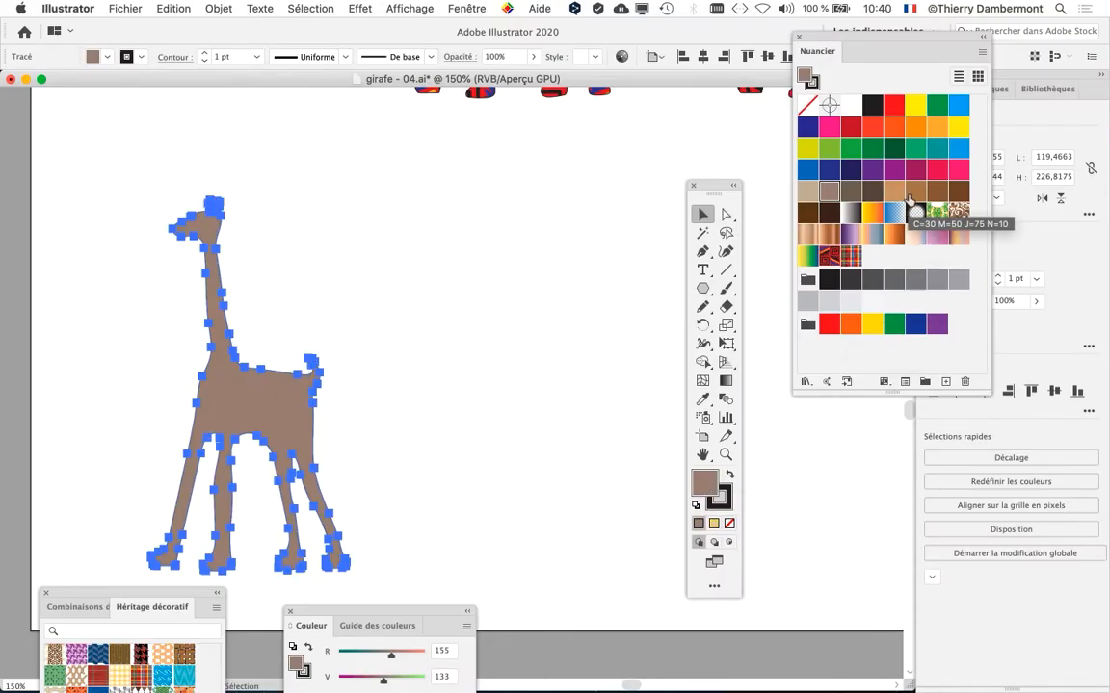
left_click(901, 194)
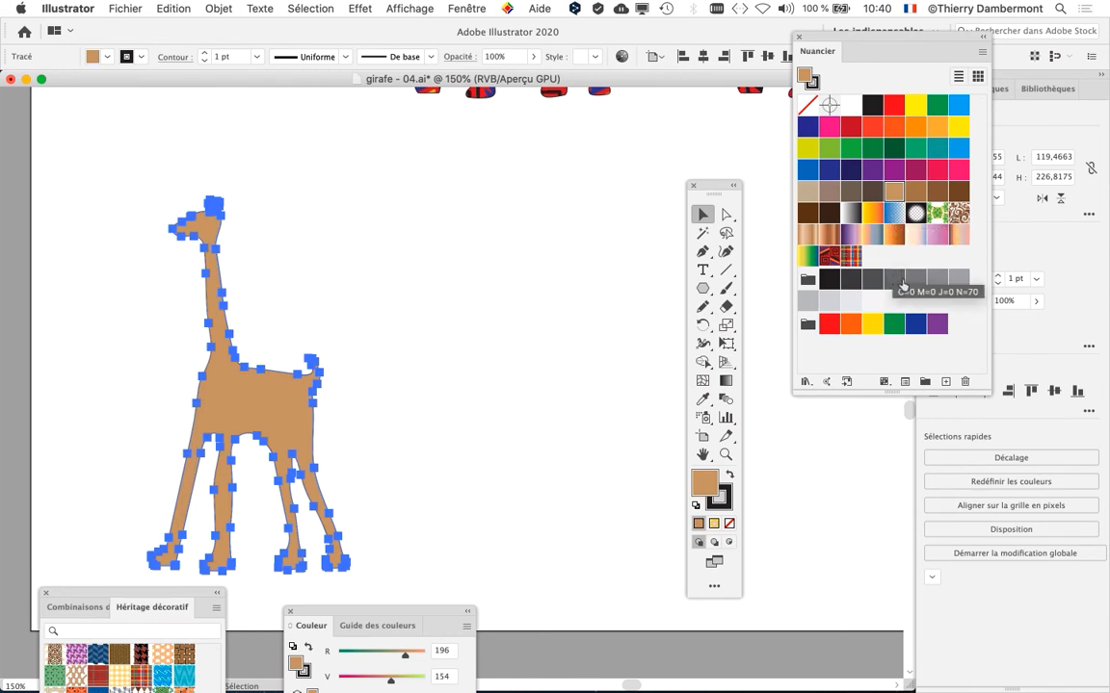
left_click(958, 279)
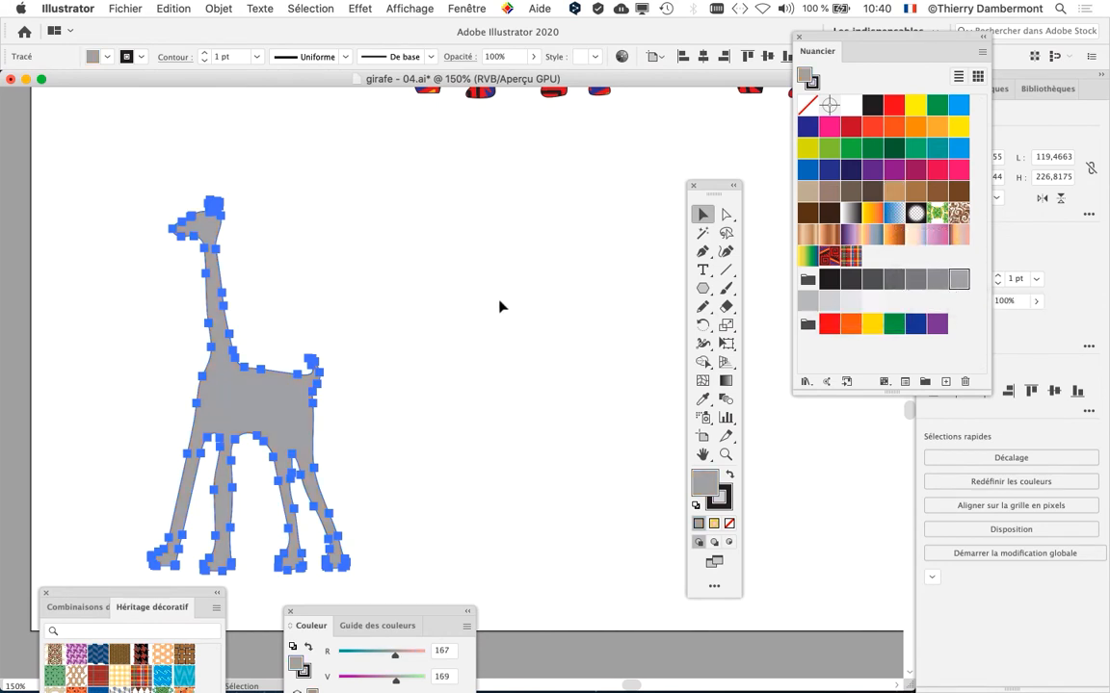
- Move the tools clear of the giraffes, select the yellow-pink gradient giraffe and display the graphic styles (Styles graphiques)
key("super+minus")
key("super+minus")
left_click_drag(550, 243, 337, 329)
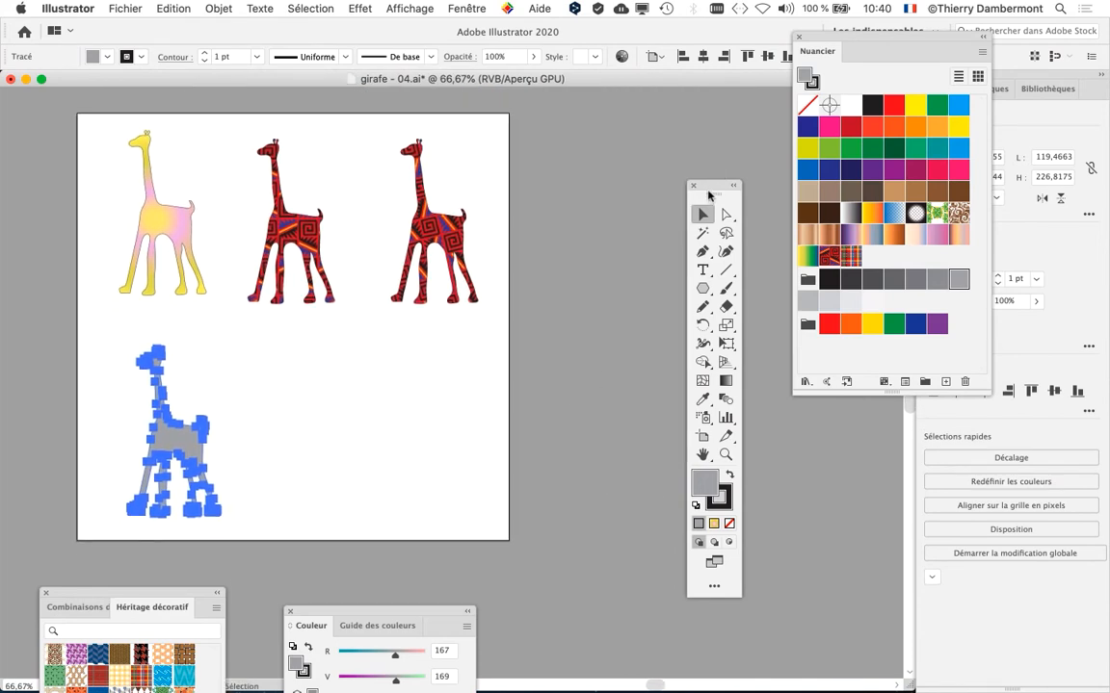
left_click_drag(701, 189, 31, 116)
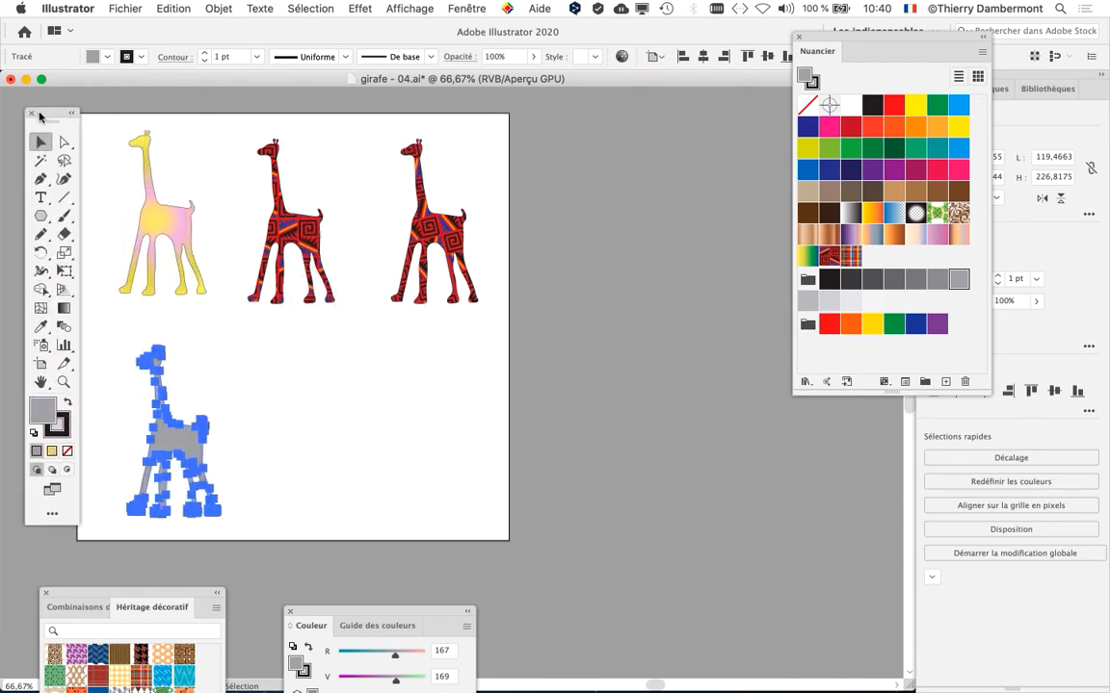
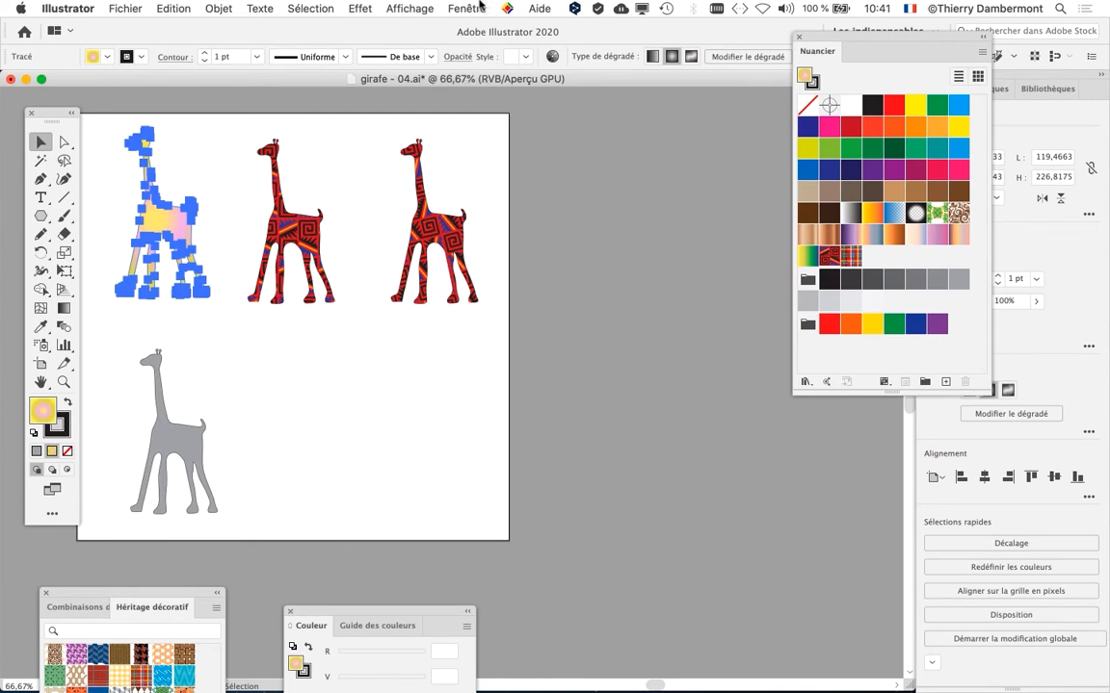
left_click(466, 8)
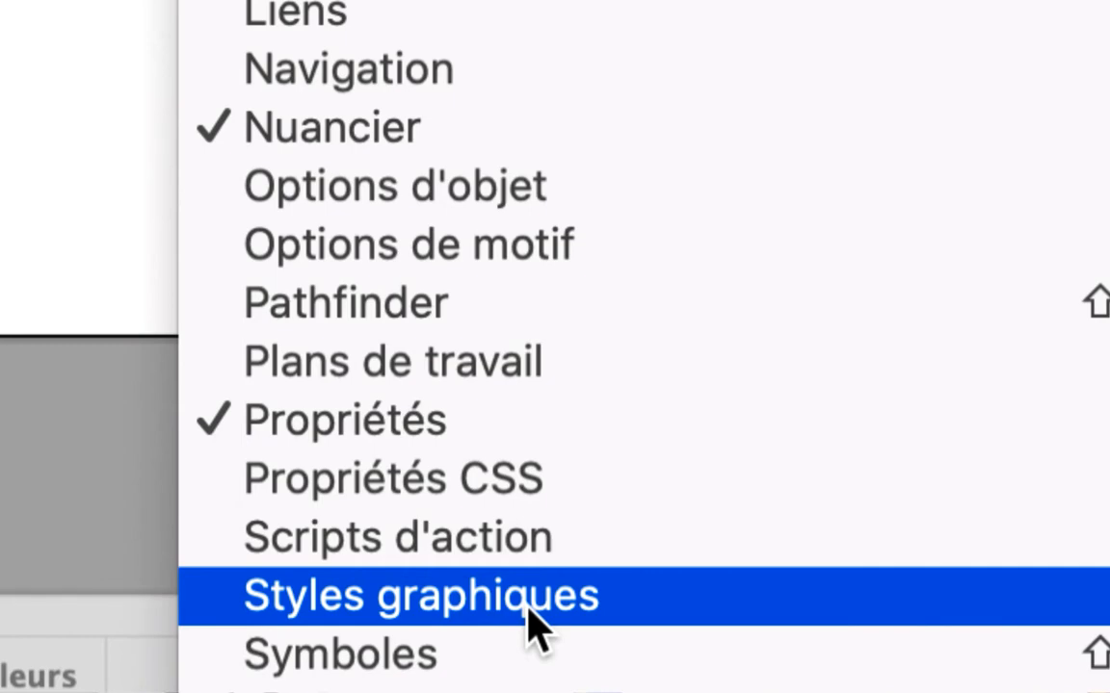
left_click(628, 602)
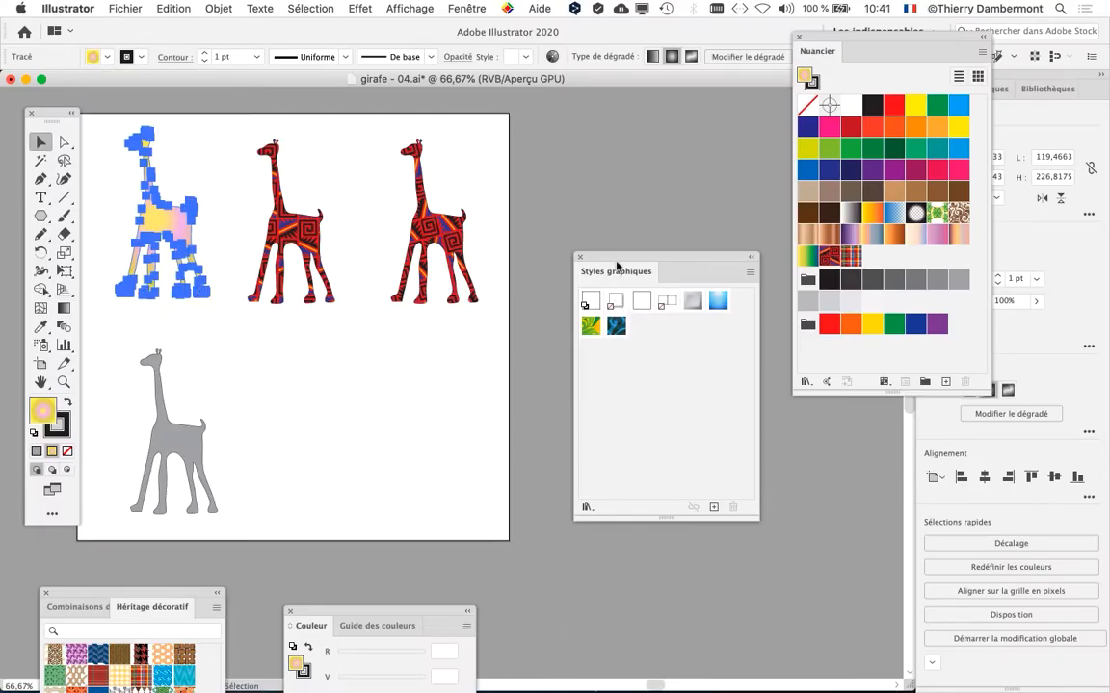
- Bring the shortened graphic styles list close to the giraffes and store the gradient giraffe's appearance as a new style
left_click_drag(616, 266, 296, 119)
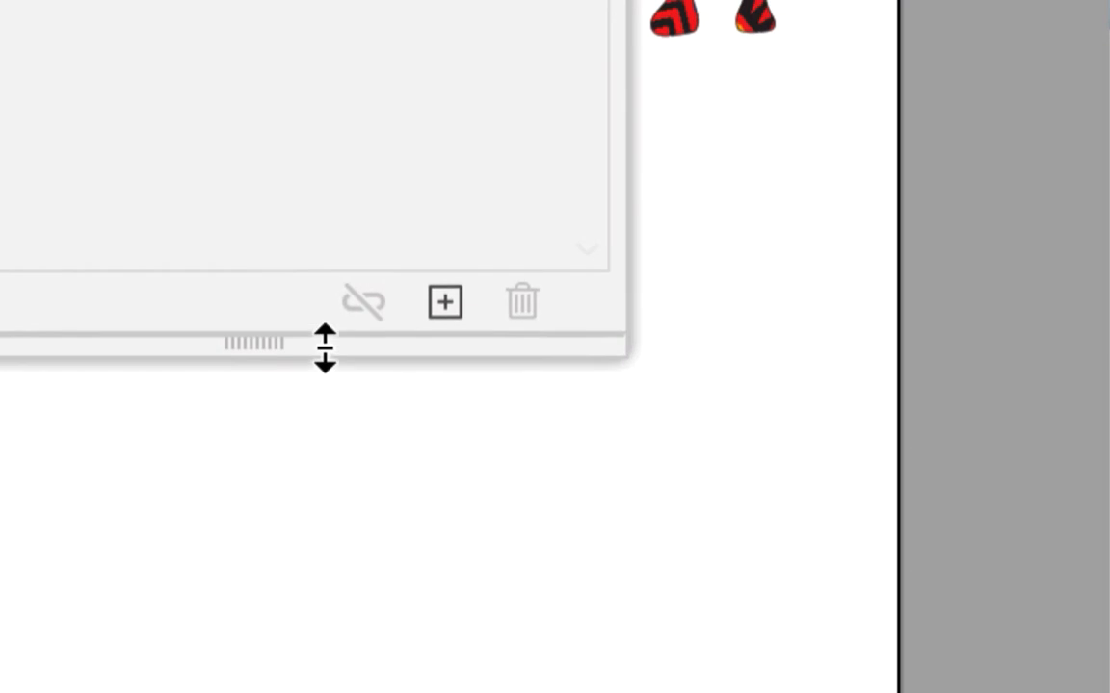
left_click_drag(324, 348, 362, 43)
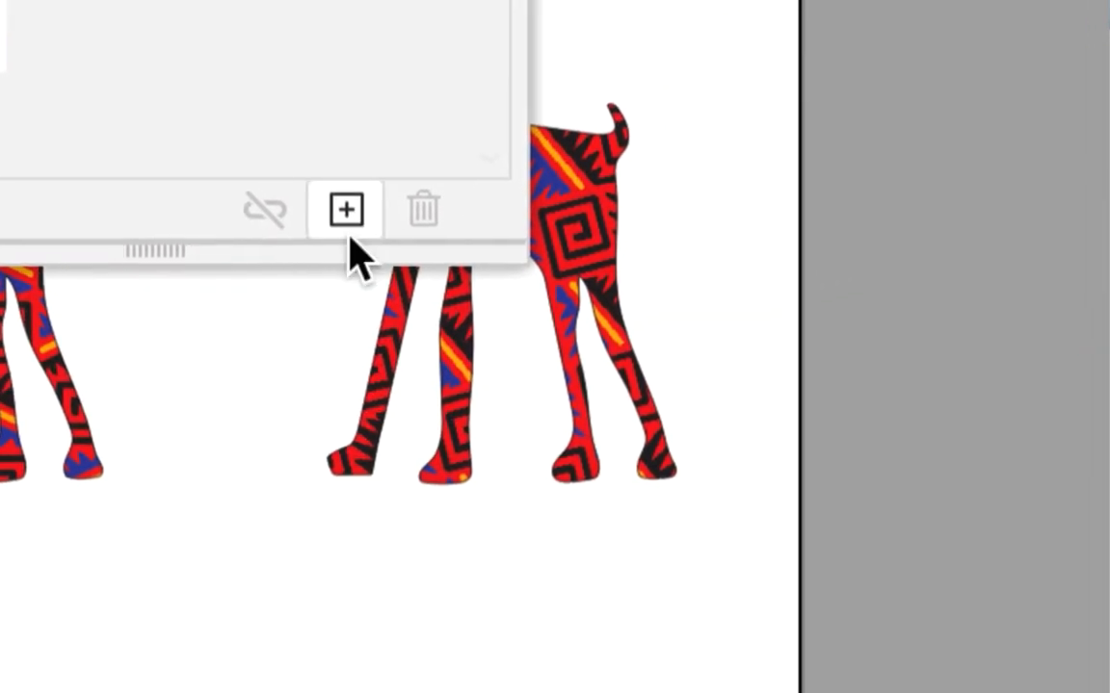
left_click(348, 235)
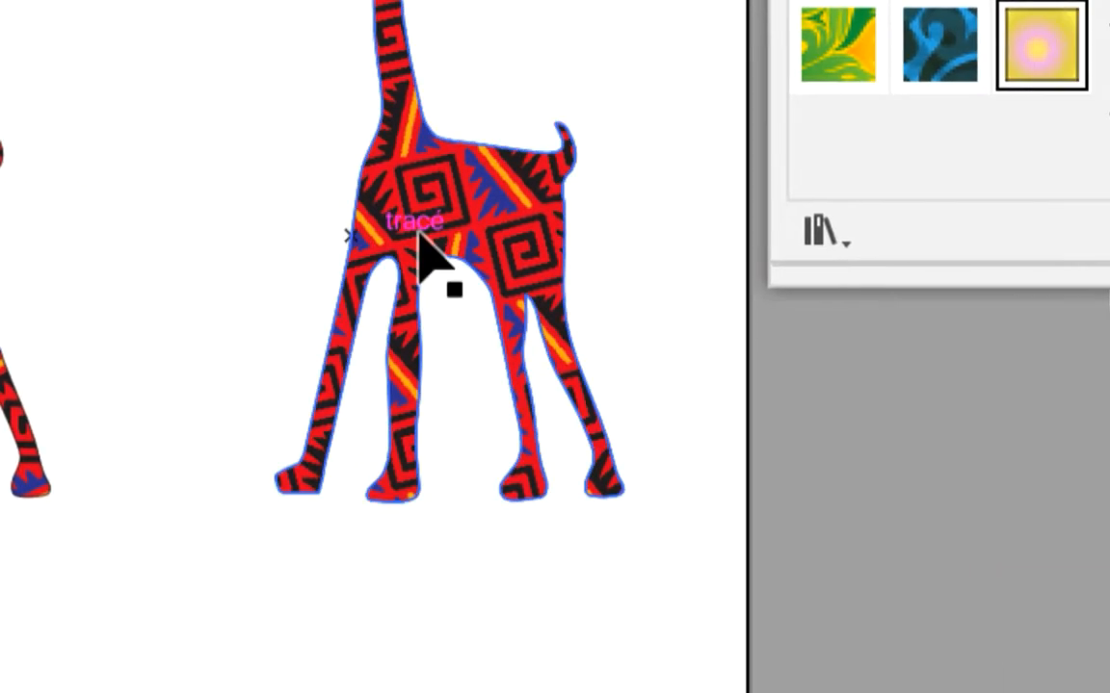
- Save the rightmost giraffe's red pattern appearance as a new graphic style and move the Graphic Styles palette clear of the artwork
left_click(446, 236)
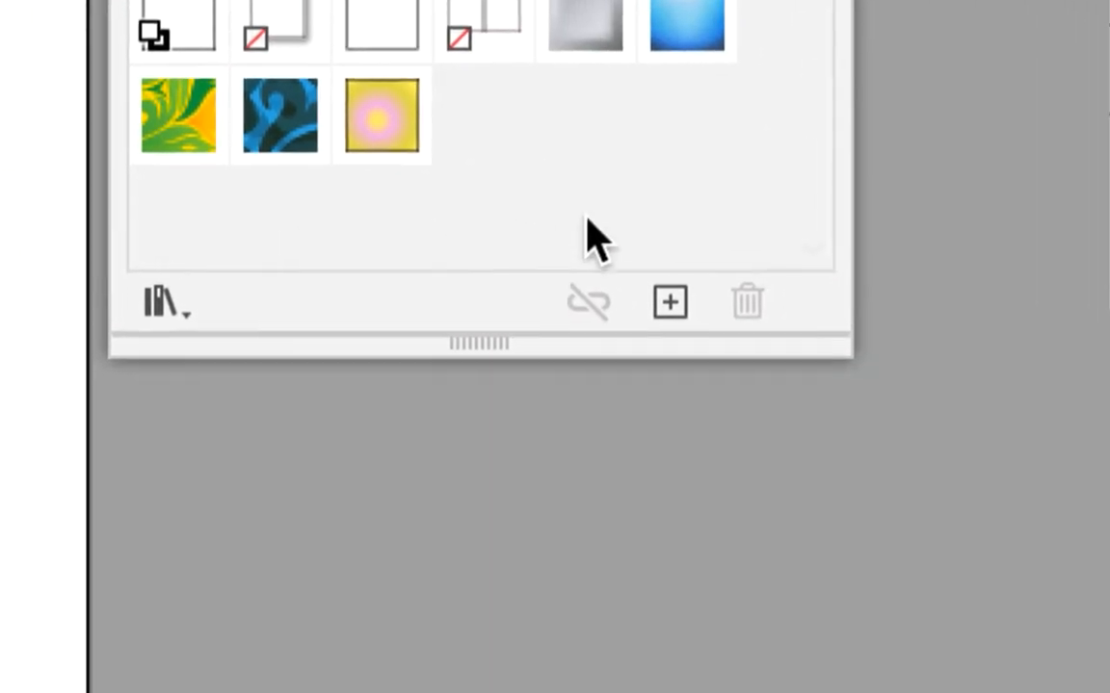
left_click(604, 240)
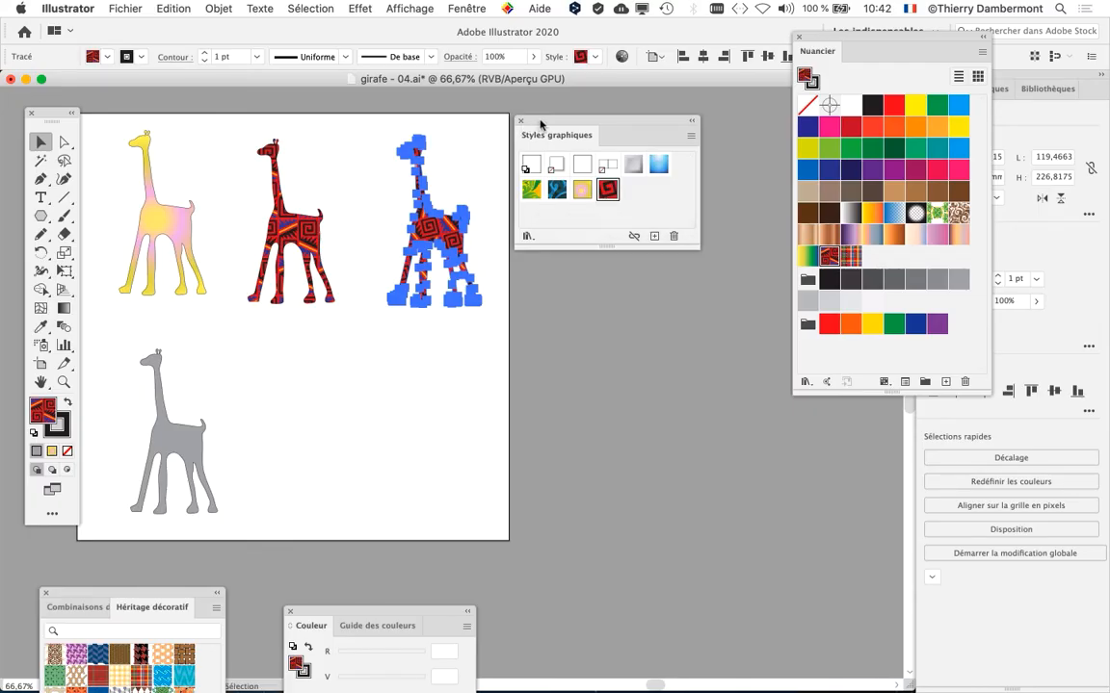
left_click_drag(541, 123, 666, 120)
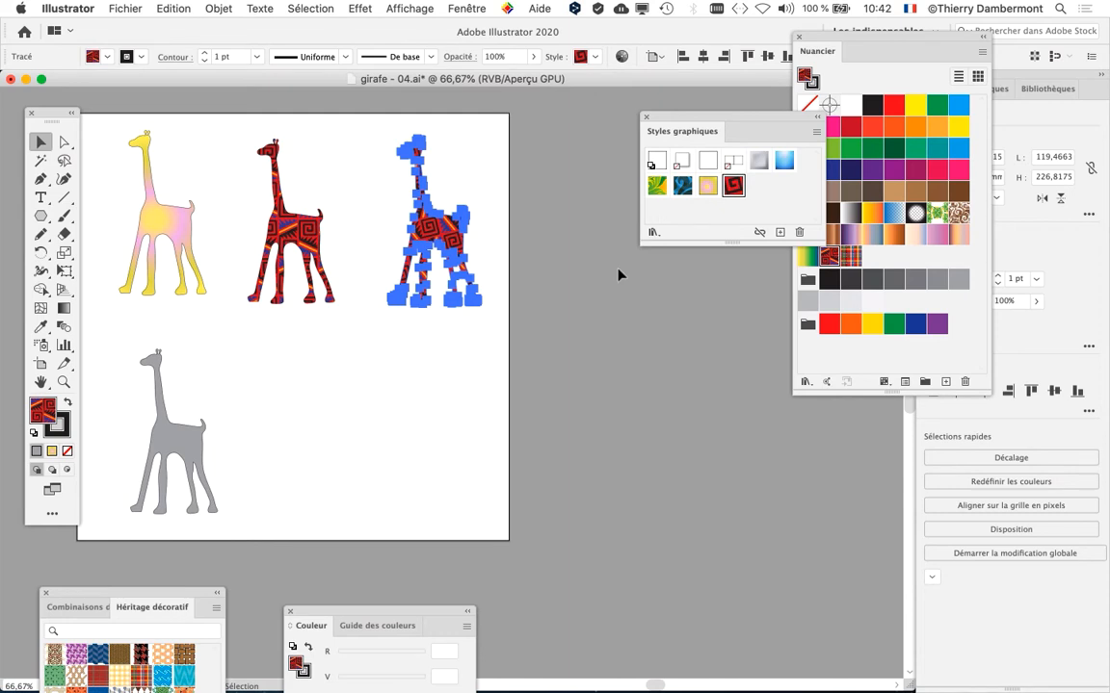
left_click_drag(680, 118, 624, 129)
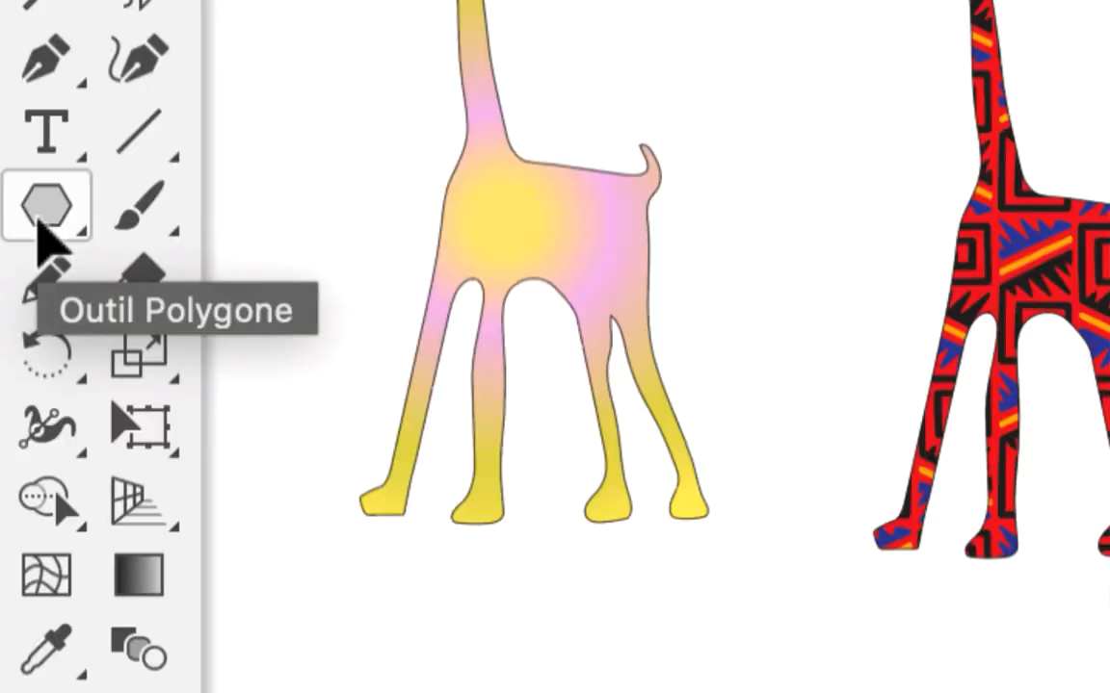
- Detach the shape tools as a floating palette and draw a star about 72 by 74 mm below the rightmost giraffe
left_click(46, 237)
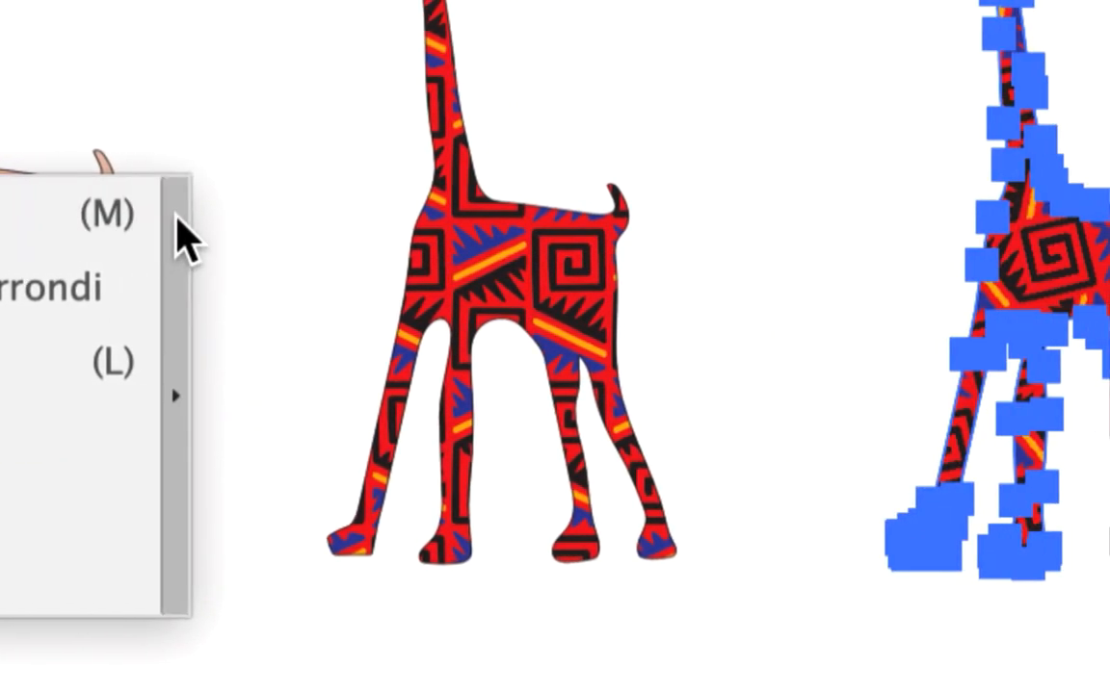
left_click(176, 231)
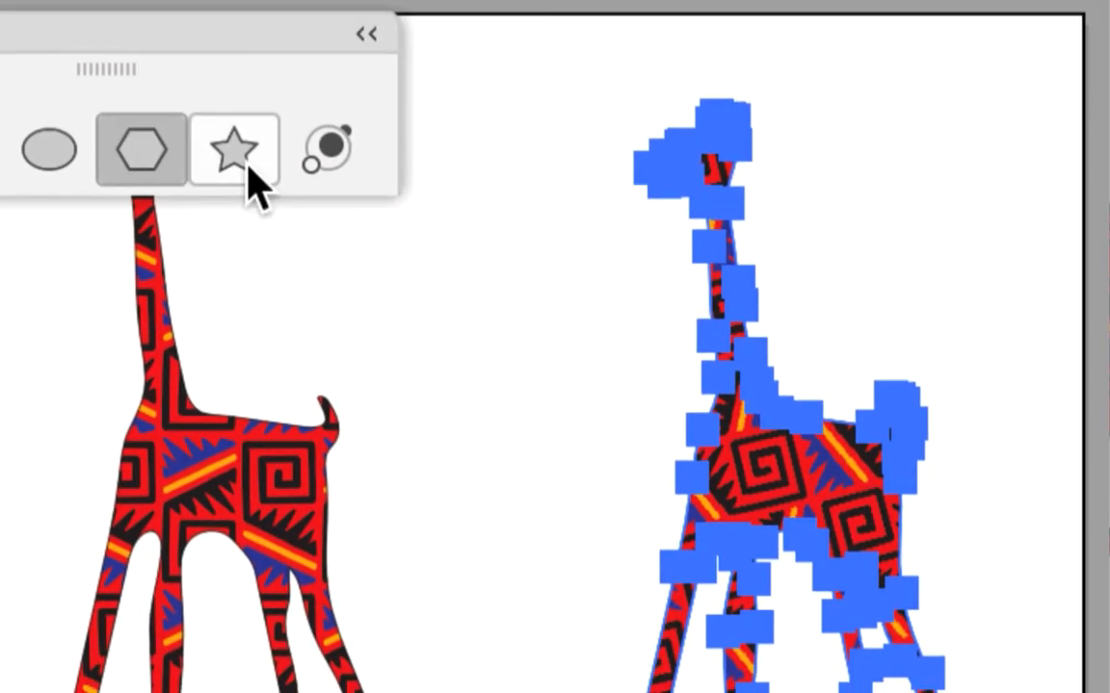
left_click(253, 183)
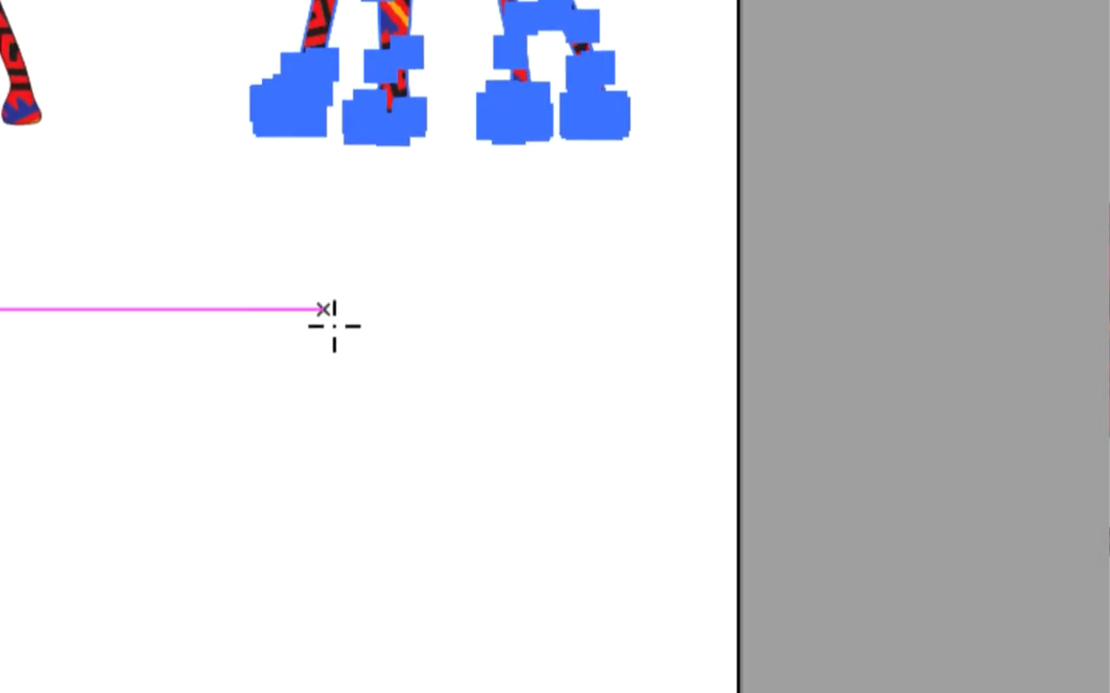
left_click_drag(244, 336, 428, 496)
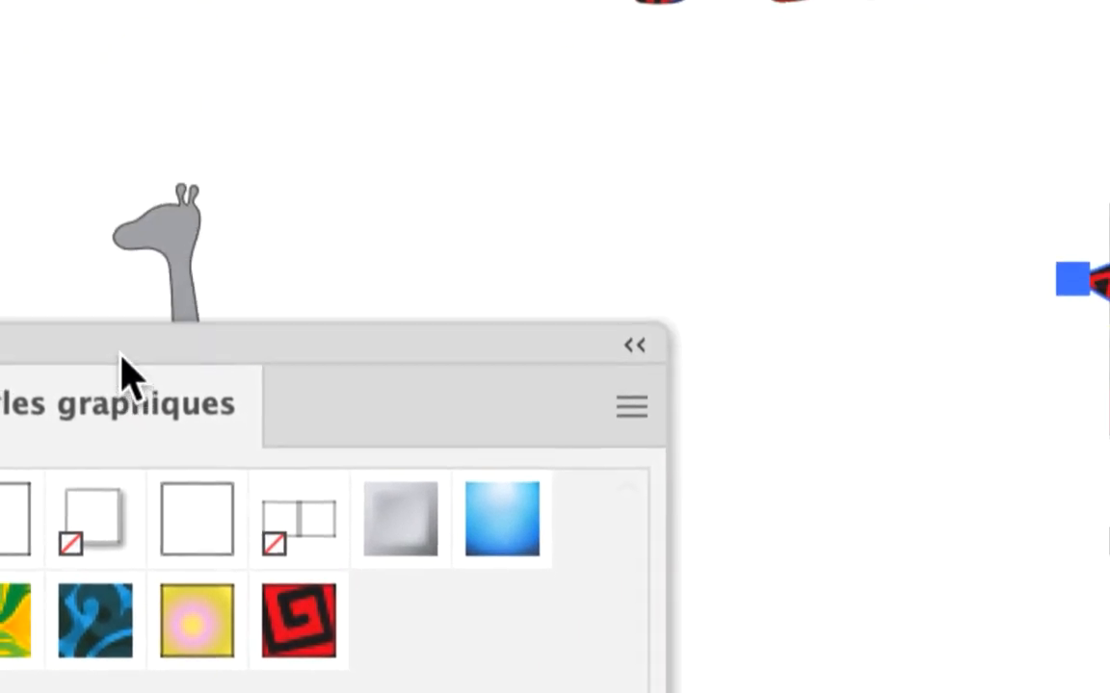
- Try the yellow-pink gradient graphic style on the star before applying the red pattern style
left_click_drag(126, 371, 426, 317)
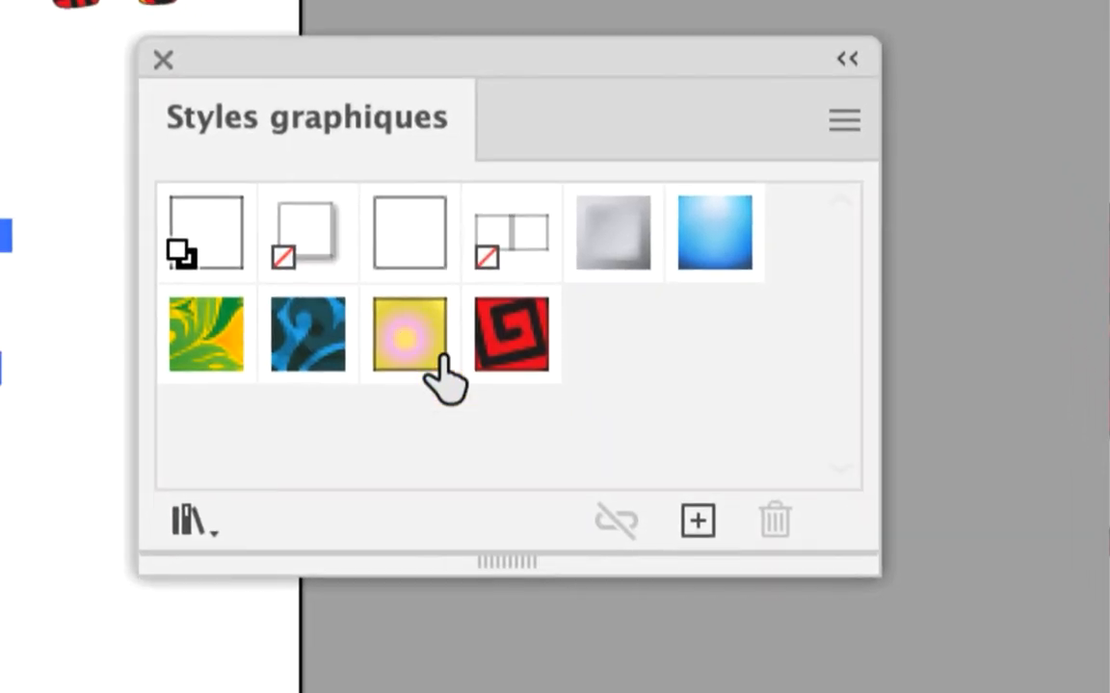
left_click(438, 374)
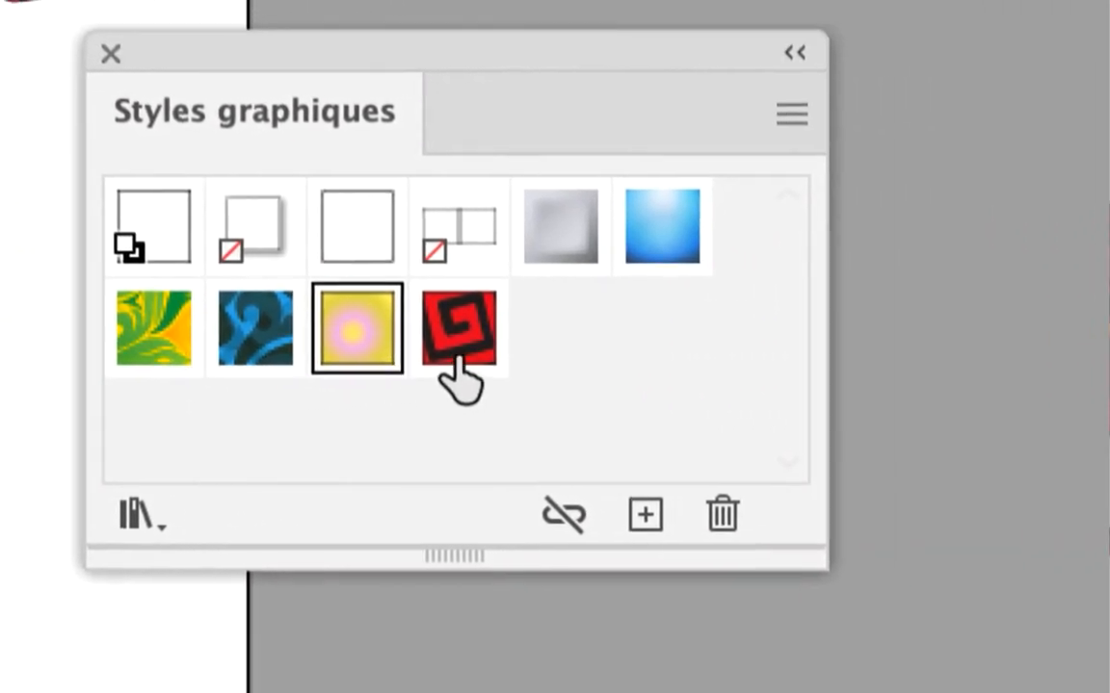
left_click(683, 348)
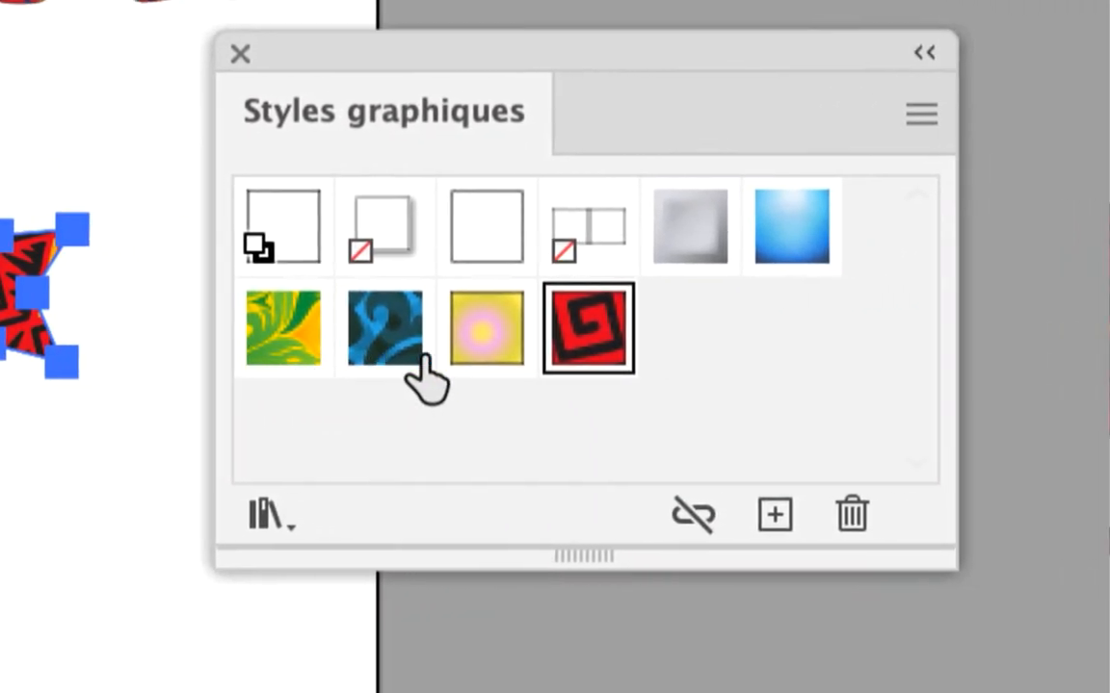
left_click(807, 354)
left_click(460, 356)
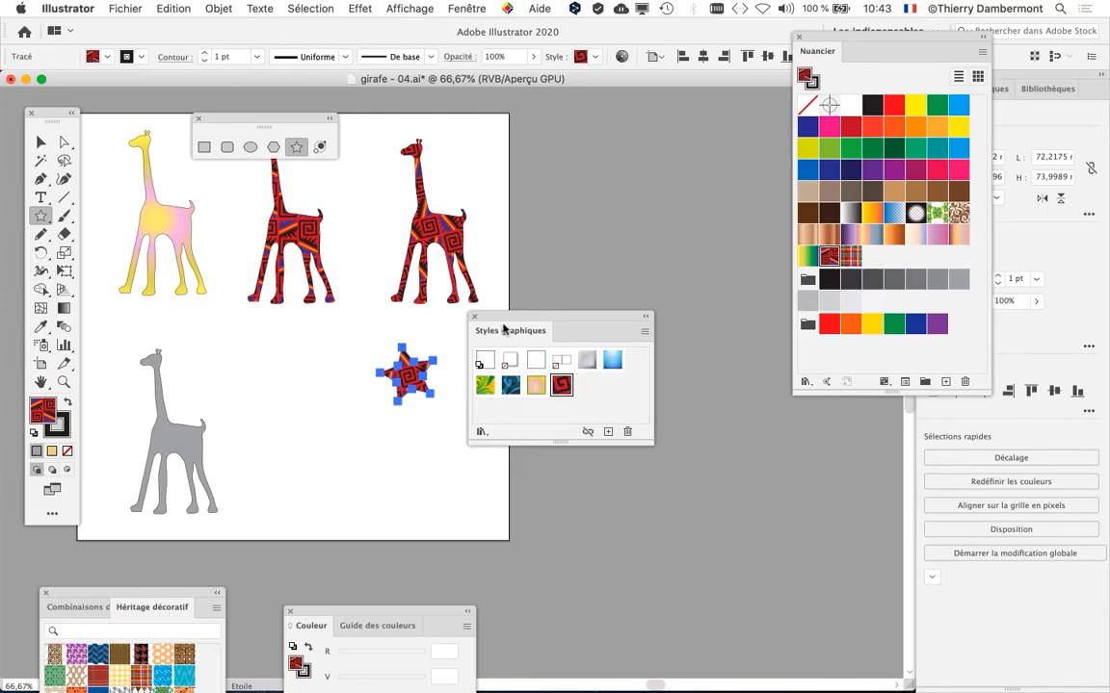
left_click_drag(501, 319, 567, 224)
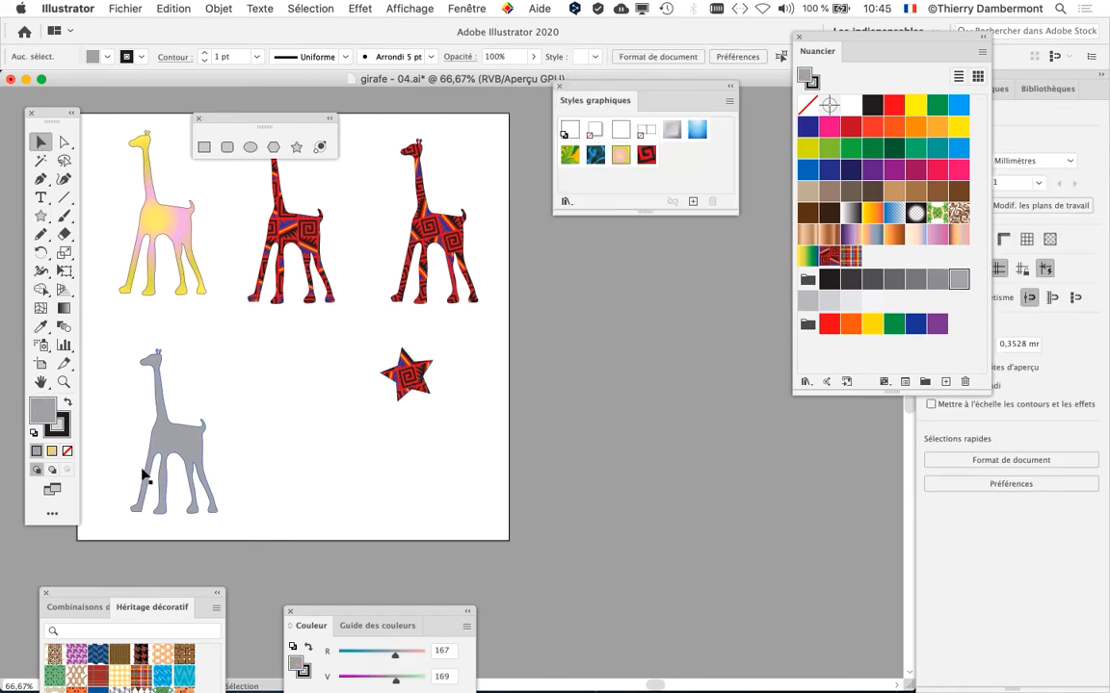
- Select the grey giraffe up close and display its Appearance (Aspect) attributes
scroll(141, 473, "up", 2)
left_click_drag(259, 416, 321, 369)
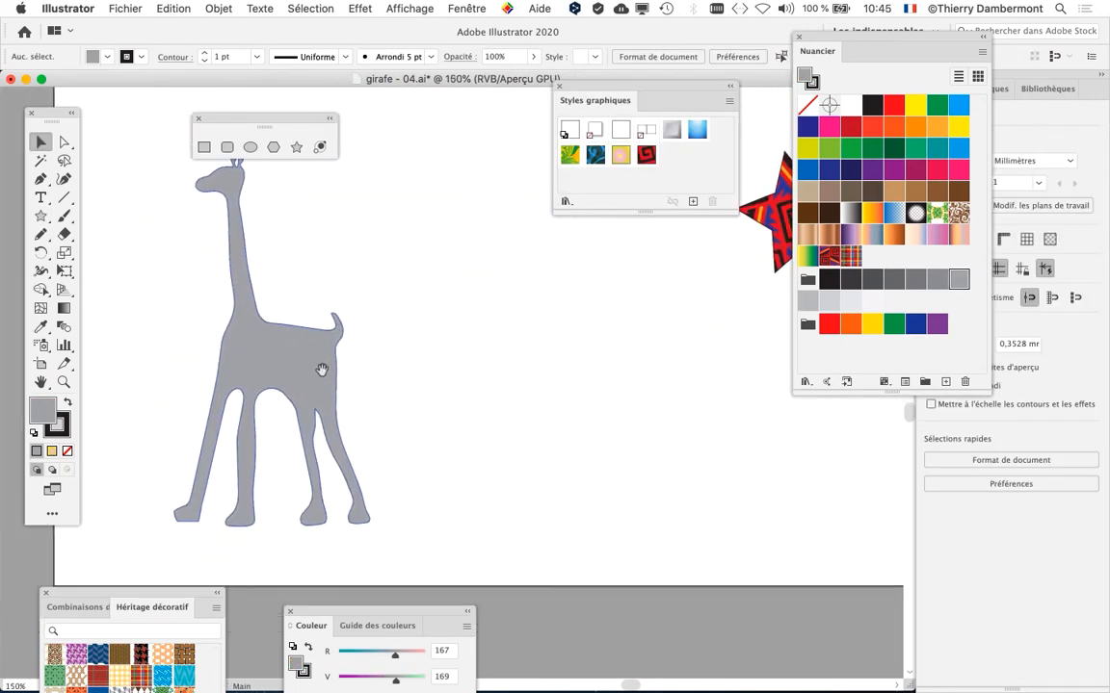
left_click(328, 382)
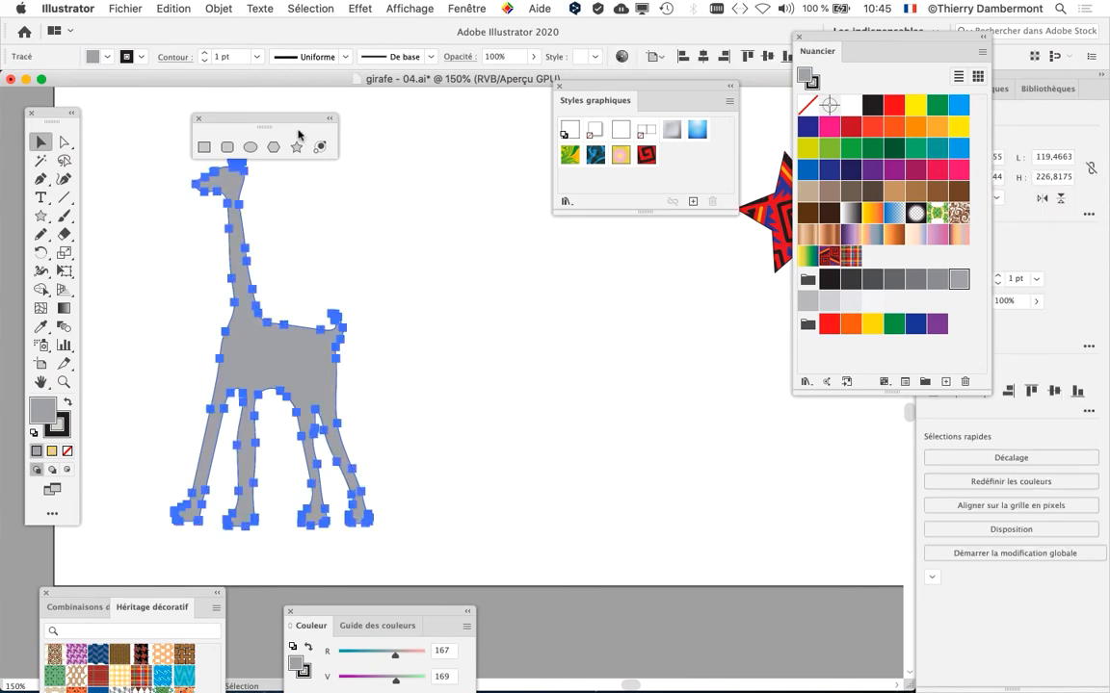
left_click_drag(277, 120, 380, 567)
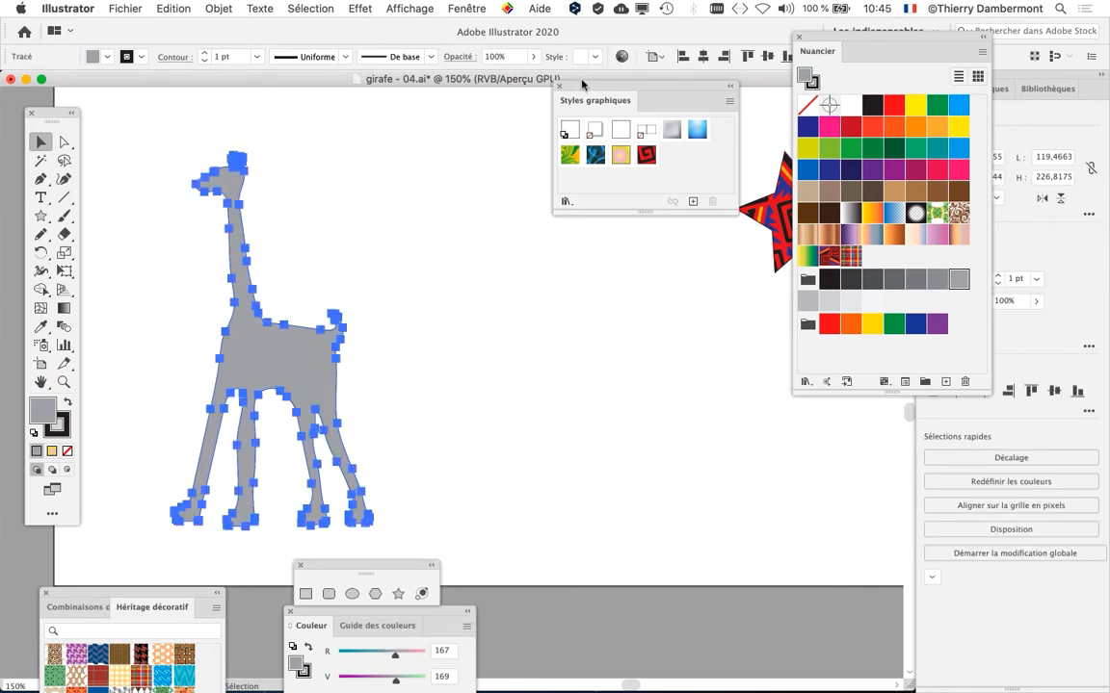
left_click(467, 9)
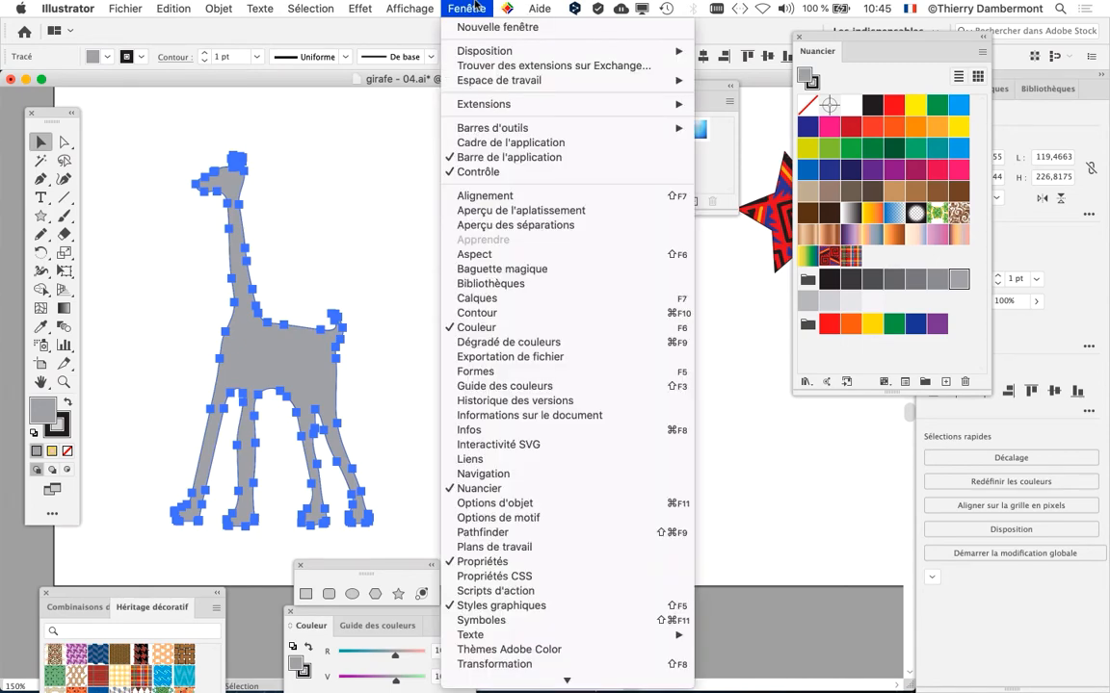
left_click(474, 253)
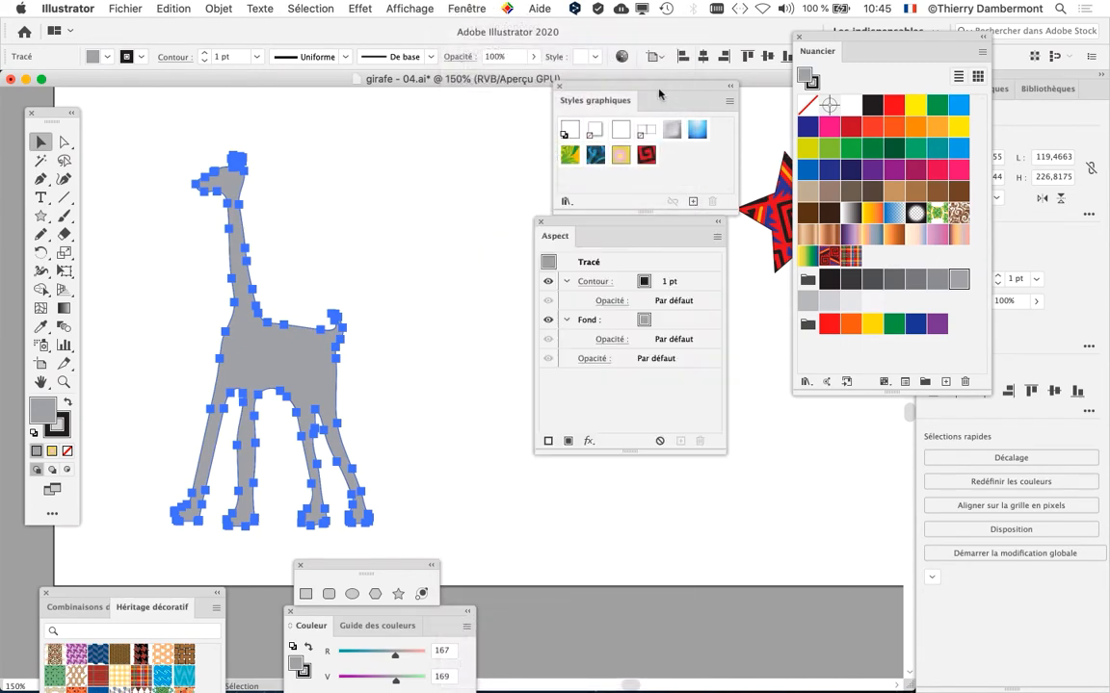
- Group the Graphic Styles palette with Appearance, separate them again, and arrange both so the grey giraffe stays uncovered
left_click_drag(659, 93, 632, 240)
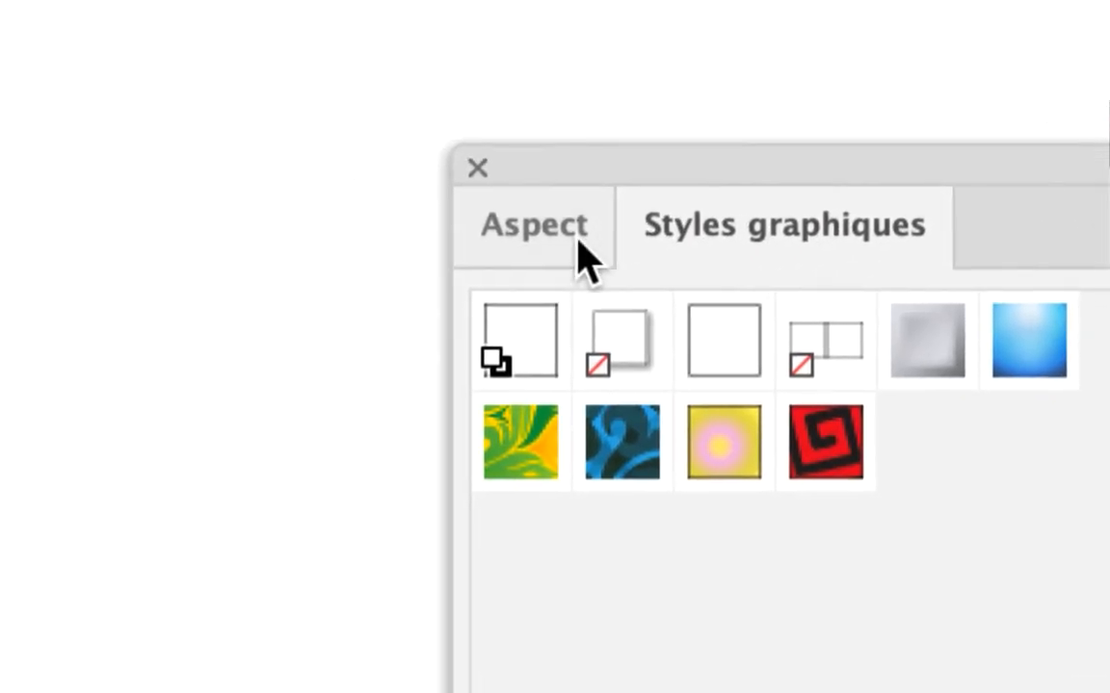
left_click(581, 253)
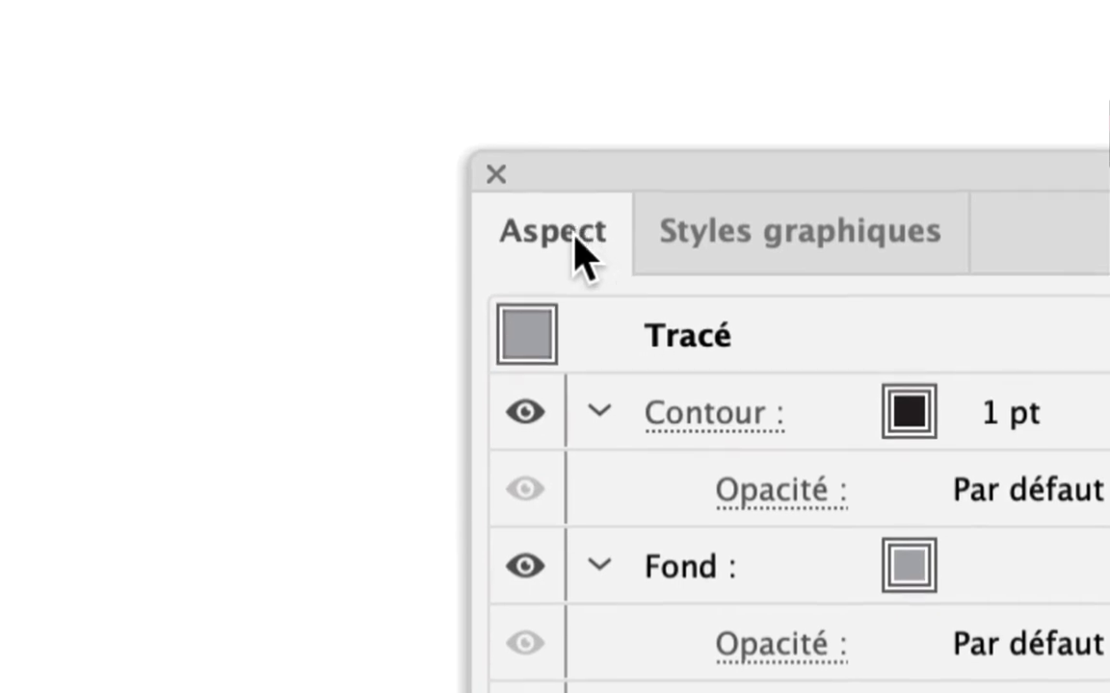
left_click_drag(578, 252, 385, 172)
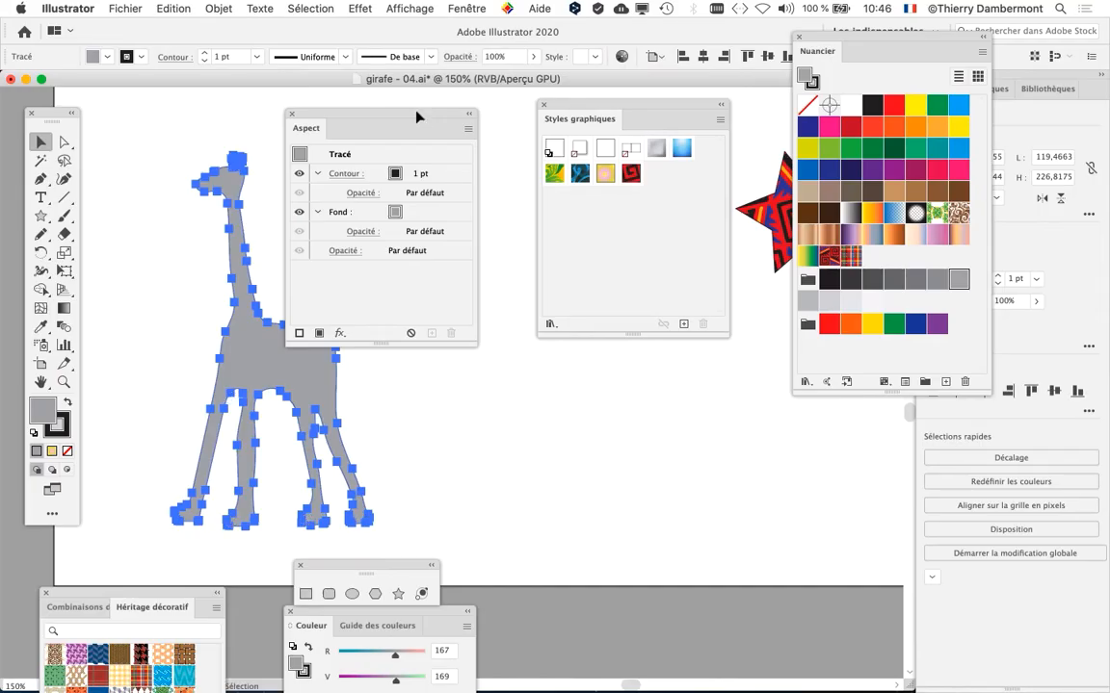
left_click_drag(448, 114, 445, 172)
left_click_drag(593, 100, 664, 427)
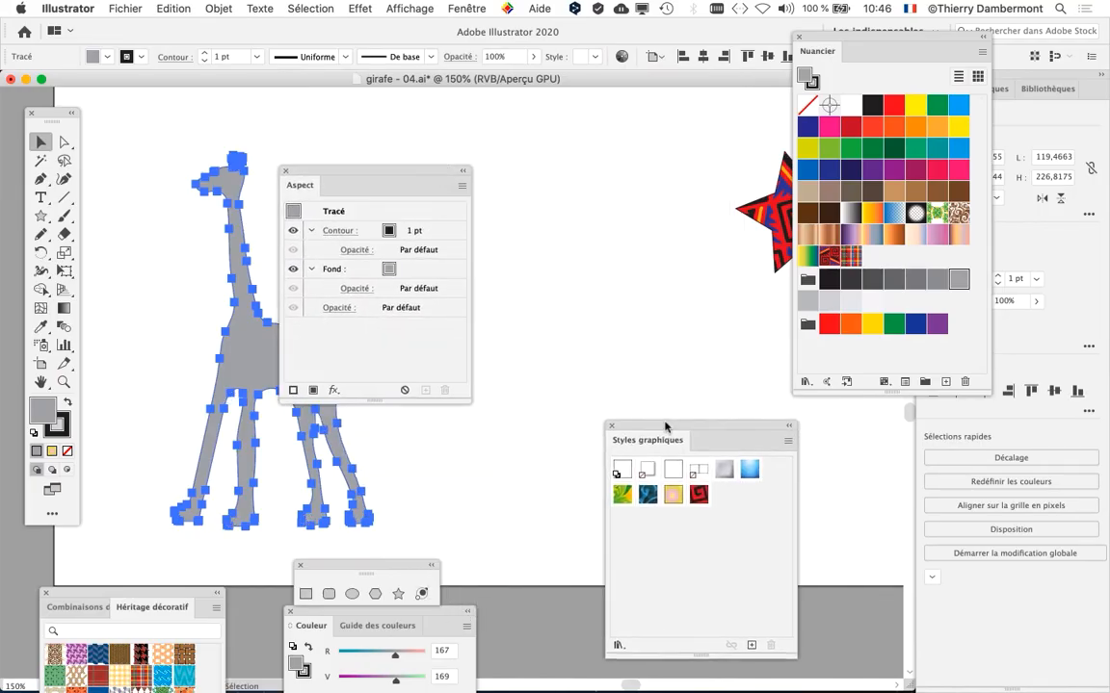
left_click_drag(399, 186, 593, 142)
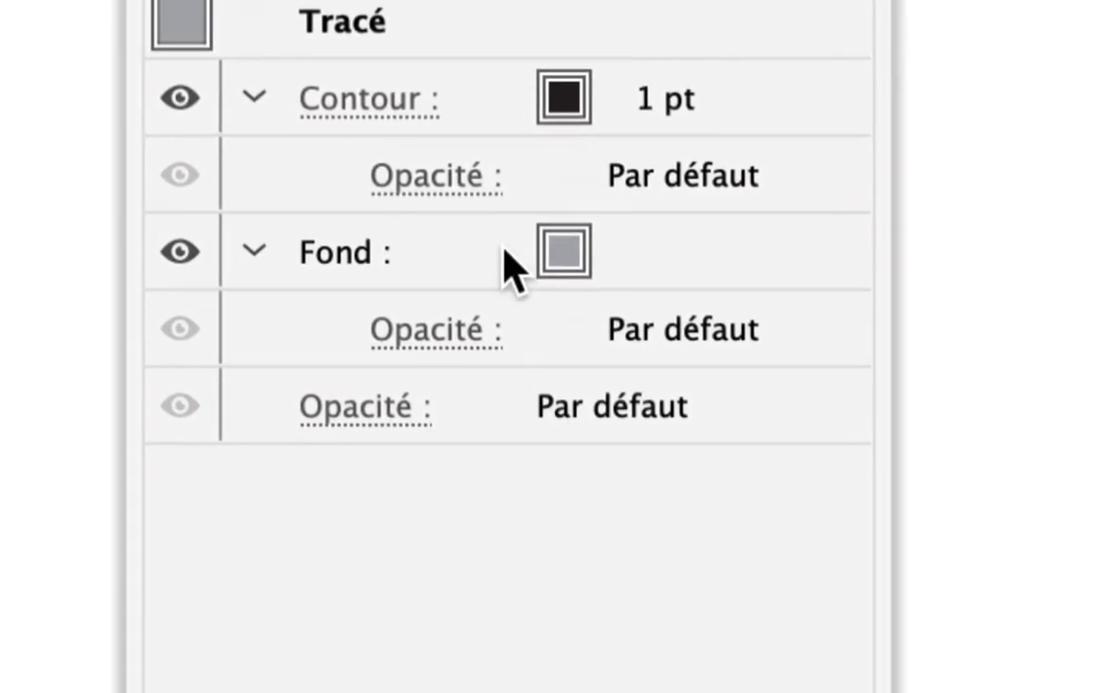
- Compare the yellow-pink gradient and red pattern graphic styles on the grey giraffe, ending with the gradient style applied
left_click(337, 367)
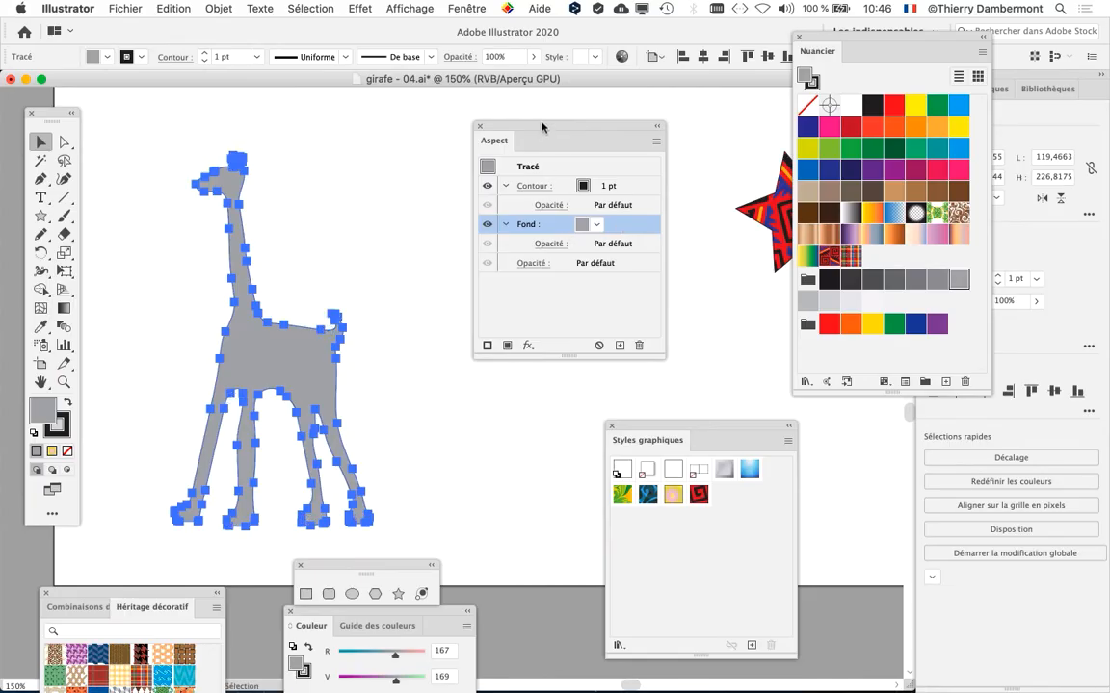
left_click_drag(542, 127, 396, 104)
left_click_drag(640, 427, 576, 179)
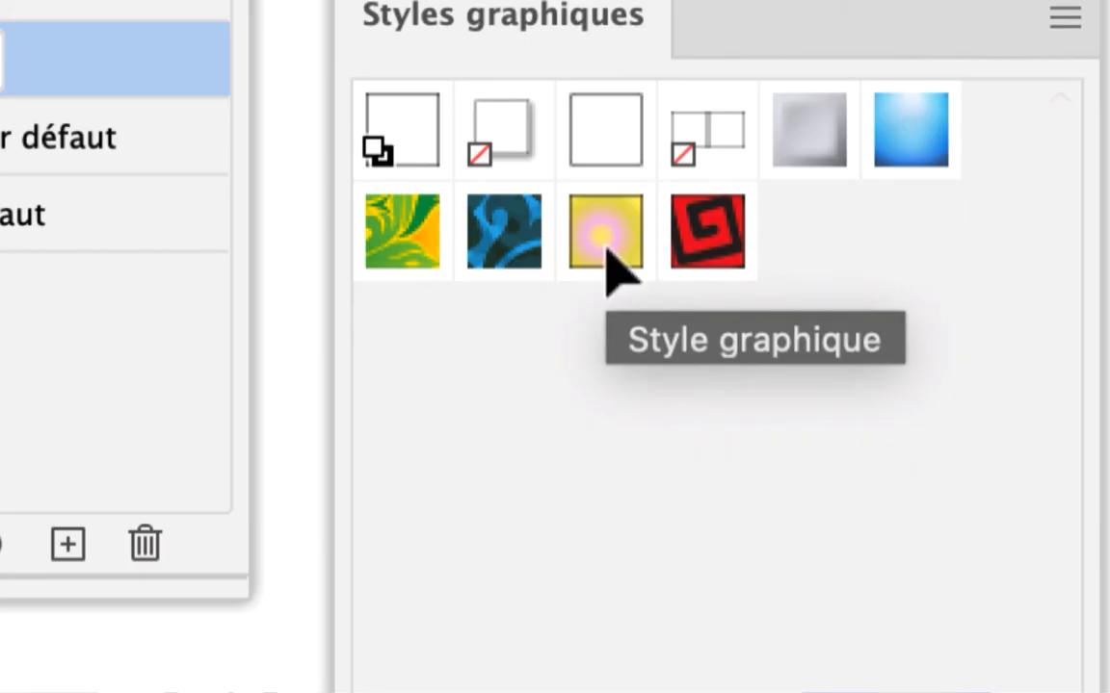
left_click(607, 245)
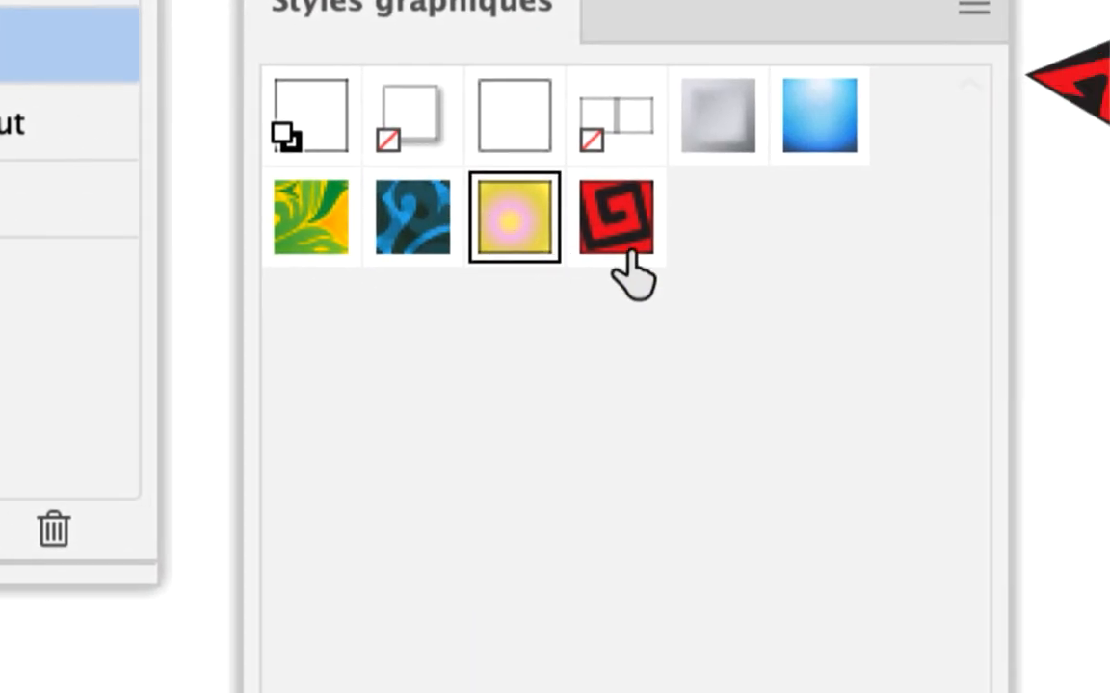
left_click(1023, 293)
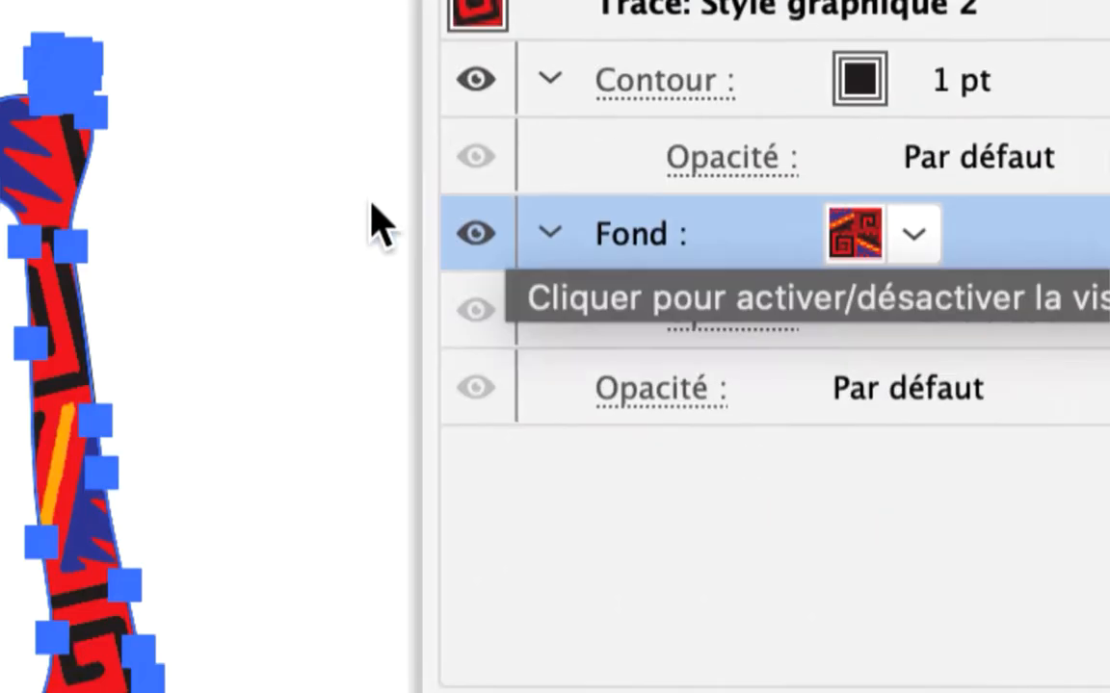
left_click_drag(376, 221, 381, 345)
left_click(607, 252)
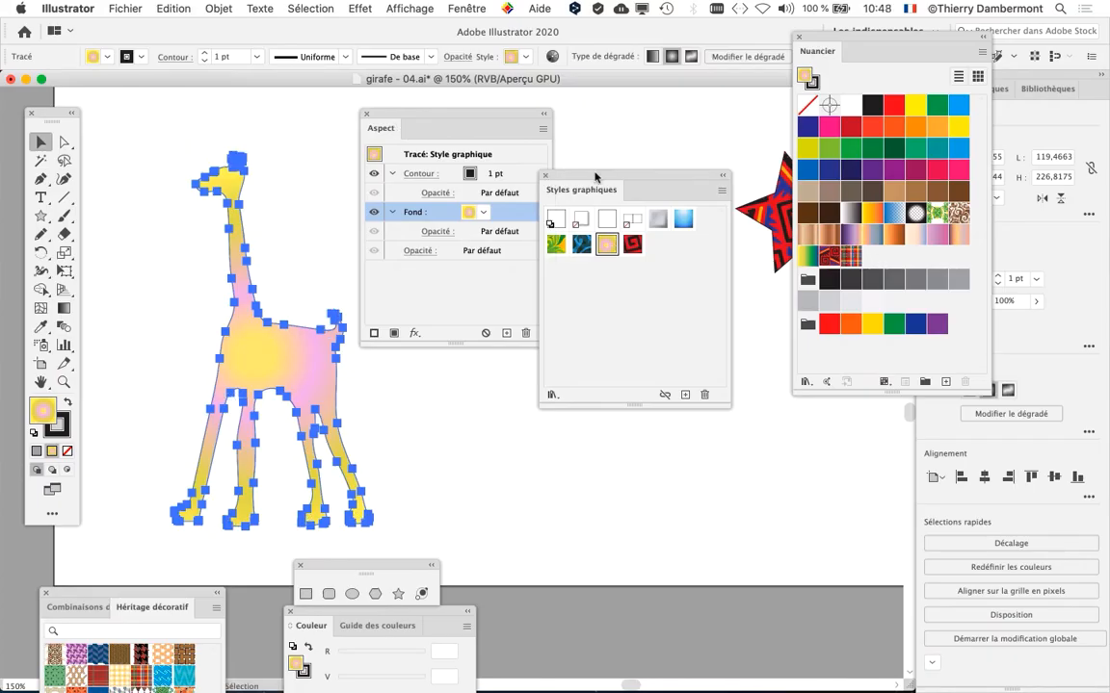
- Add the red pattern style on top of the giraffe's gradient style and move the patterned fill above the gradient fill
left_click_drag(595, 176, 626, 208)
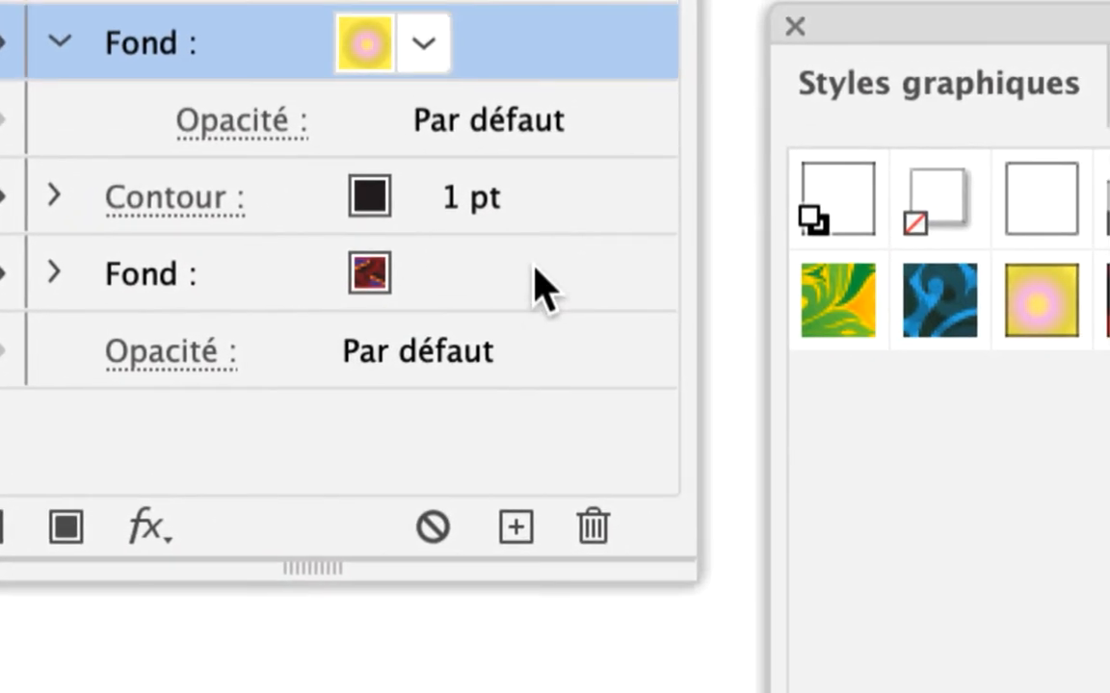
left_click(897, 149)
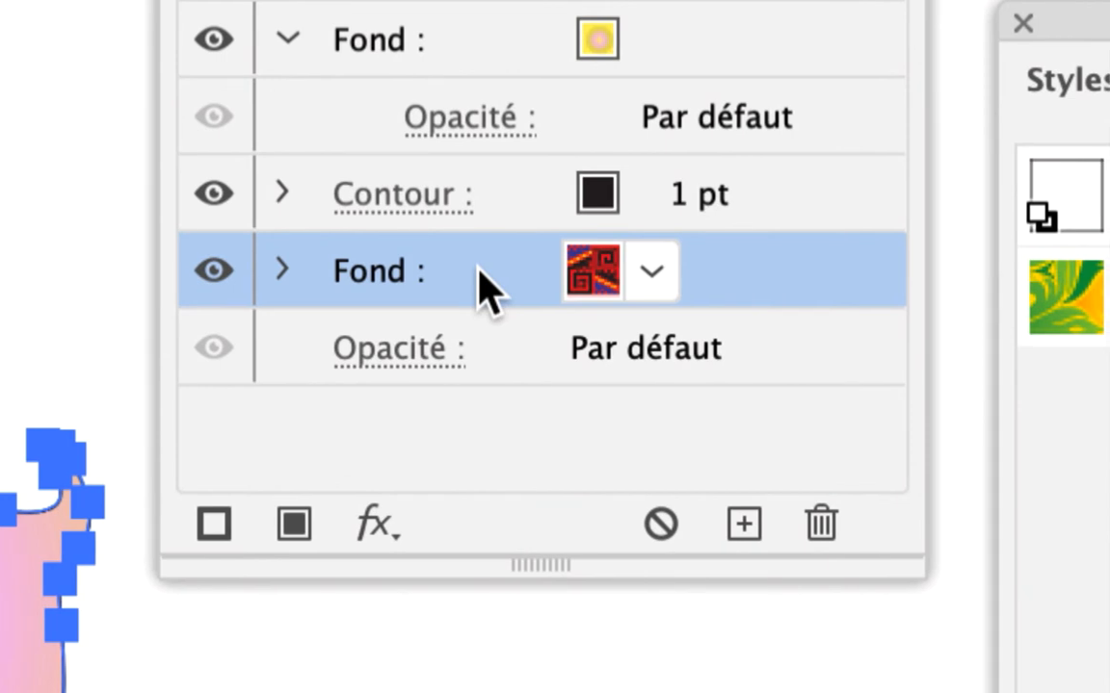
left_click_drag(479, 271, 469, 30)
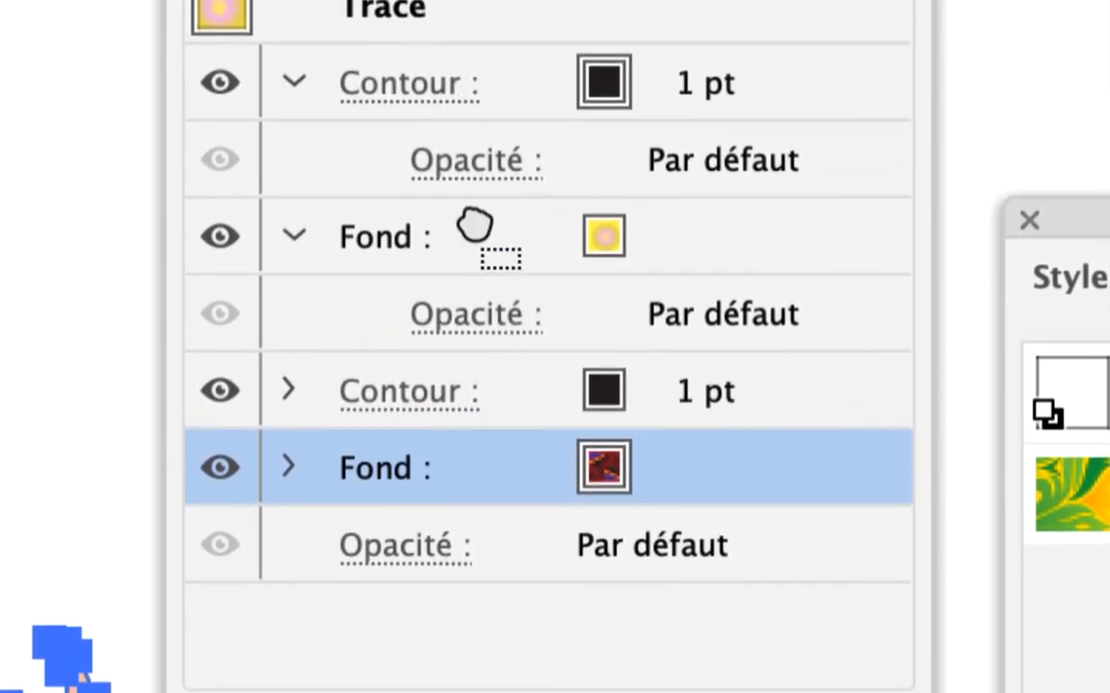
left_click_drag(475, 227, 473, 218)
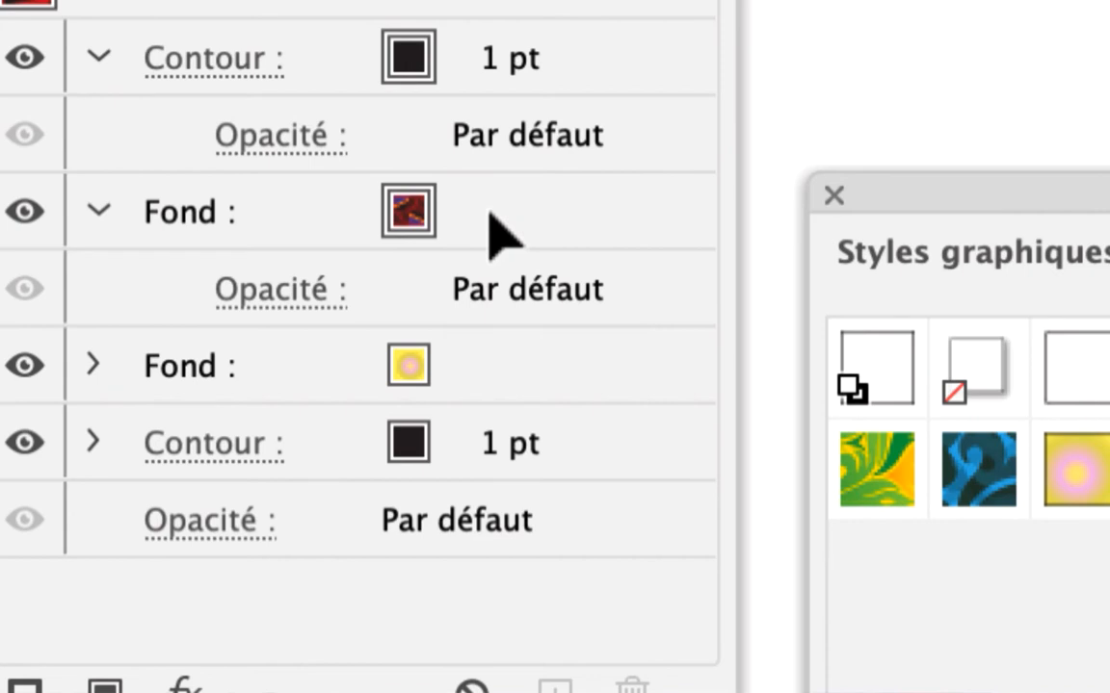
- Expand the red patterned fill's attributes on the giraffe and reduce that fill's opacity to 37%
left_click(496, 220)
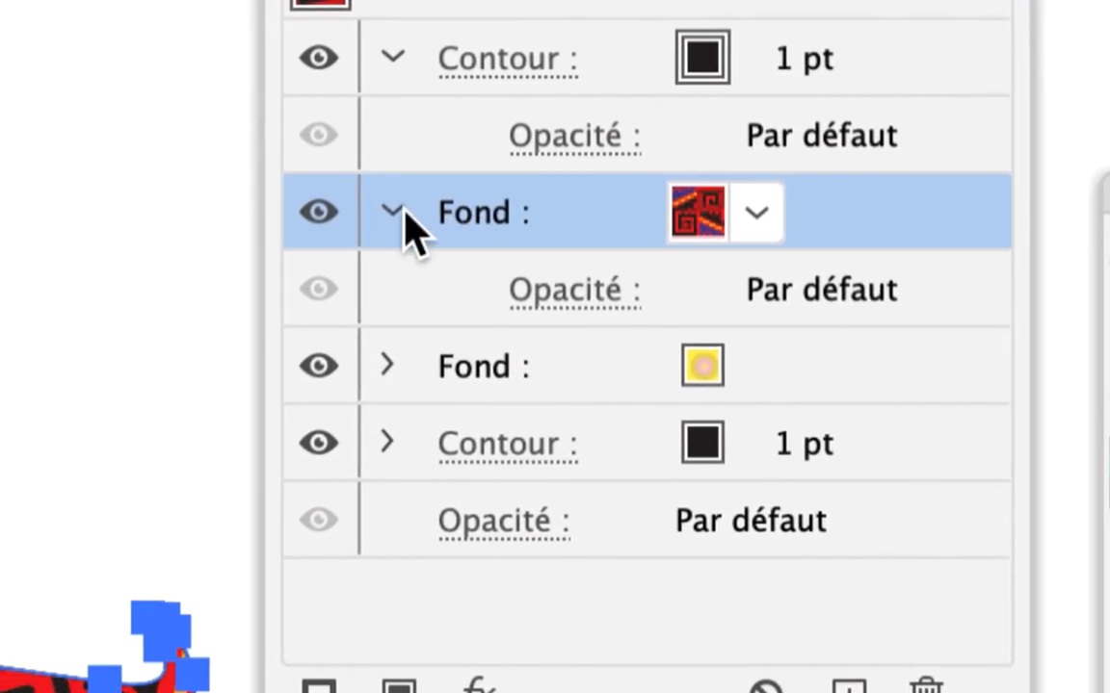
left_click(231, 216)
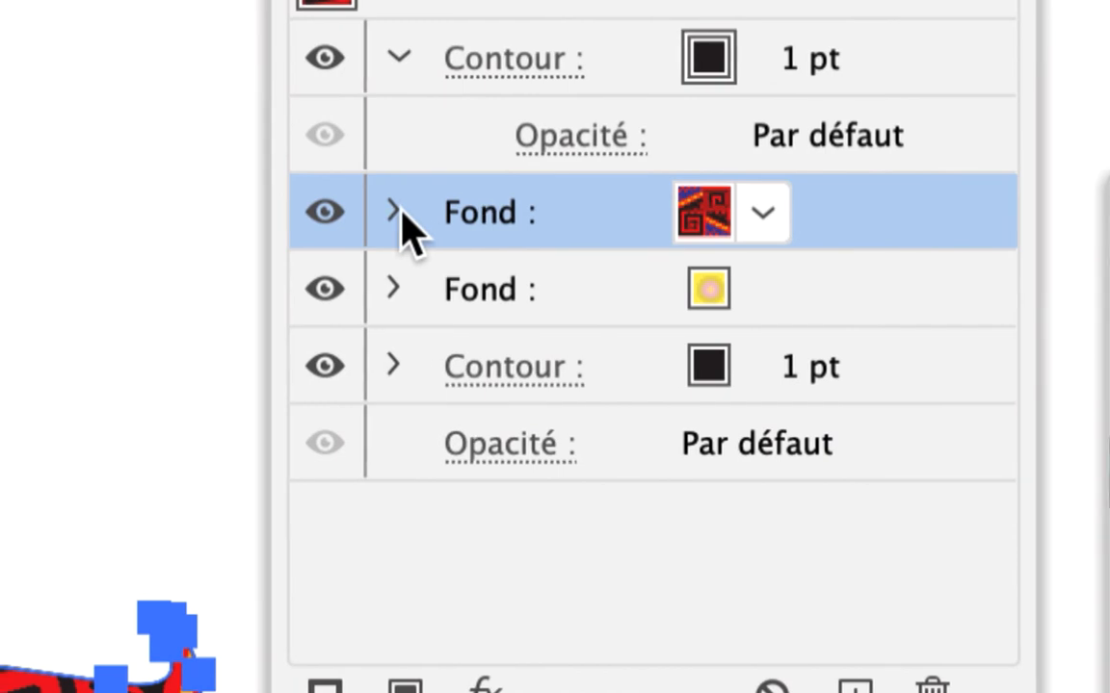
left_click(398, 214)
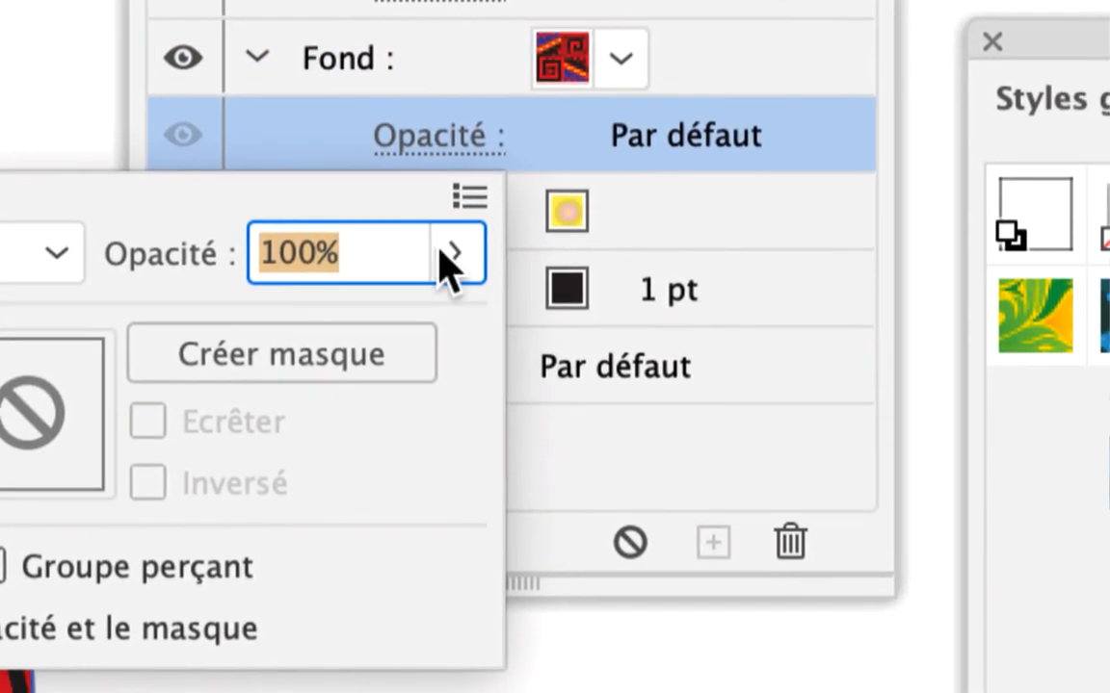
left_click(453, 336)
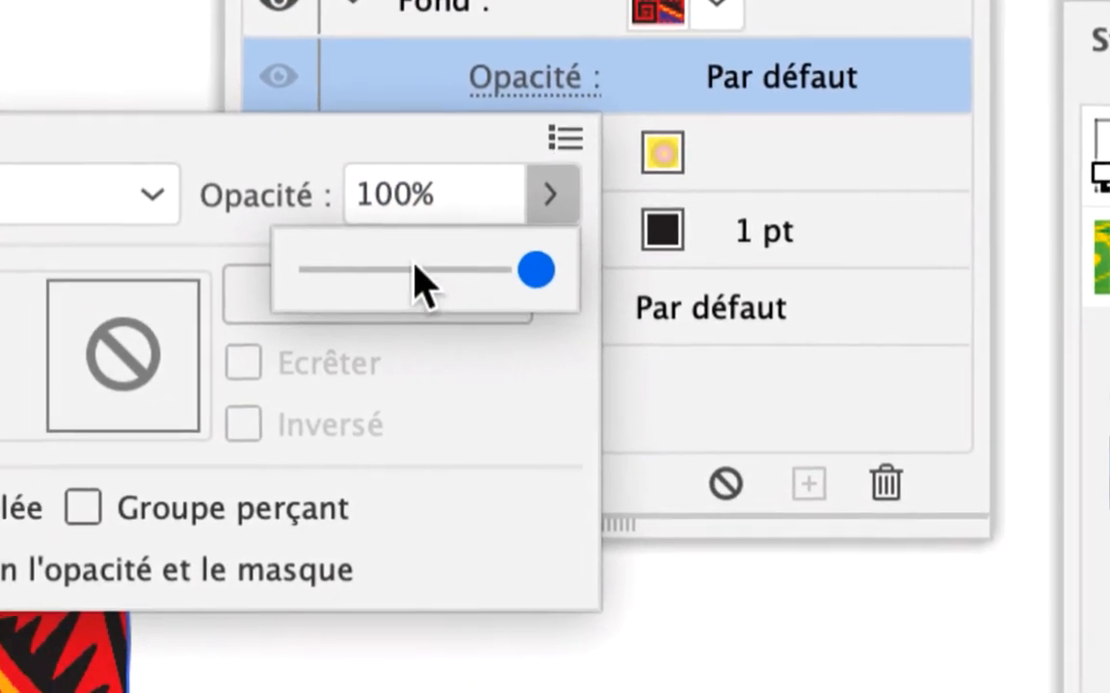
left_click(385, 277)
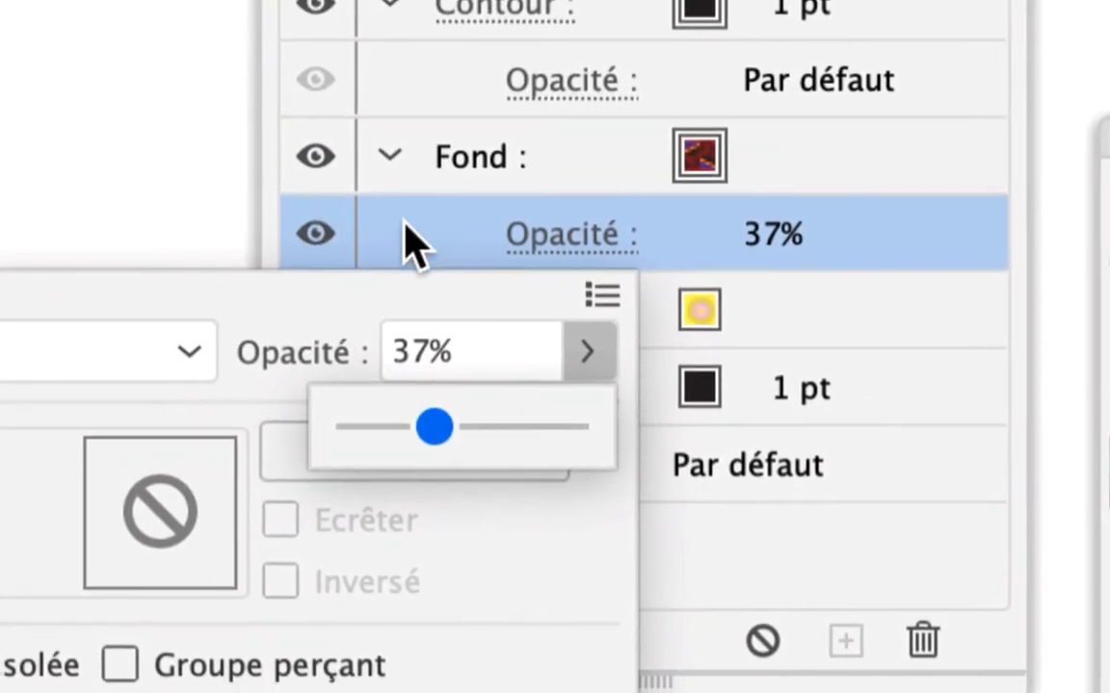
key("Return")
key("Escape")
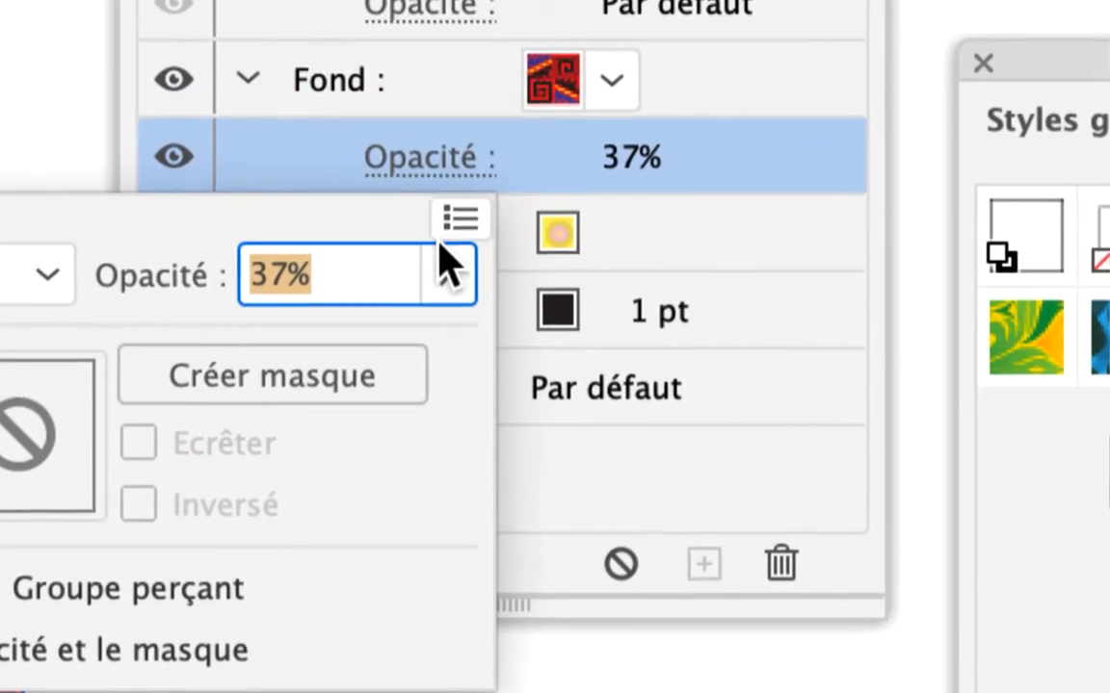
- Set the red patterned fill's opacity back to 100%
left_click(463, 336)
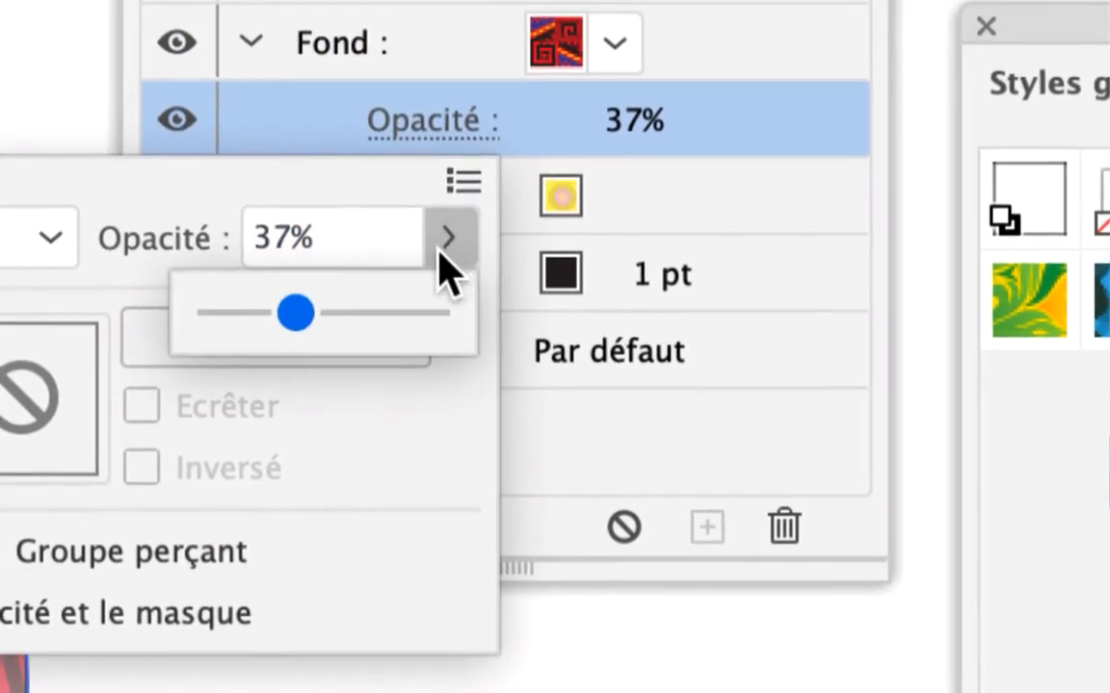
left_click(441, 270)
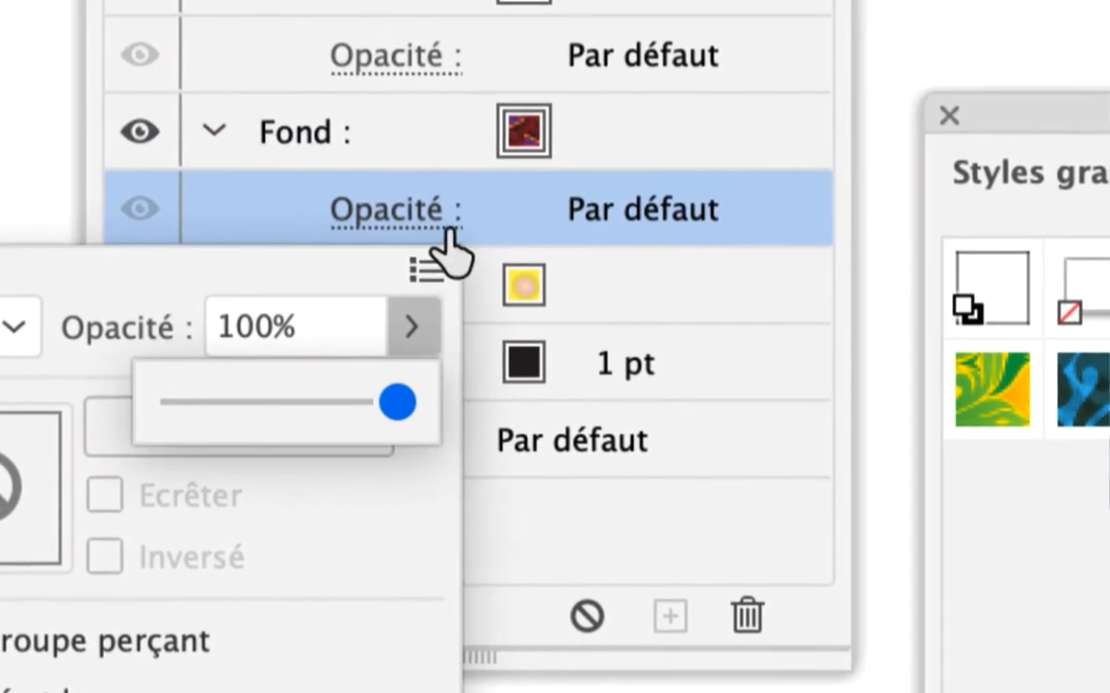
key("Return")
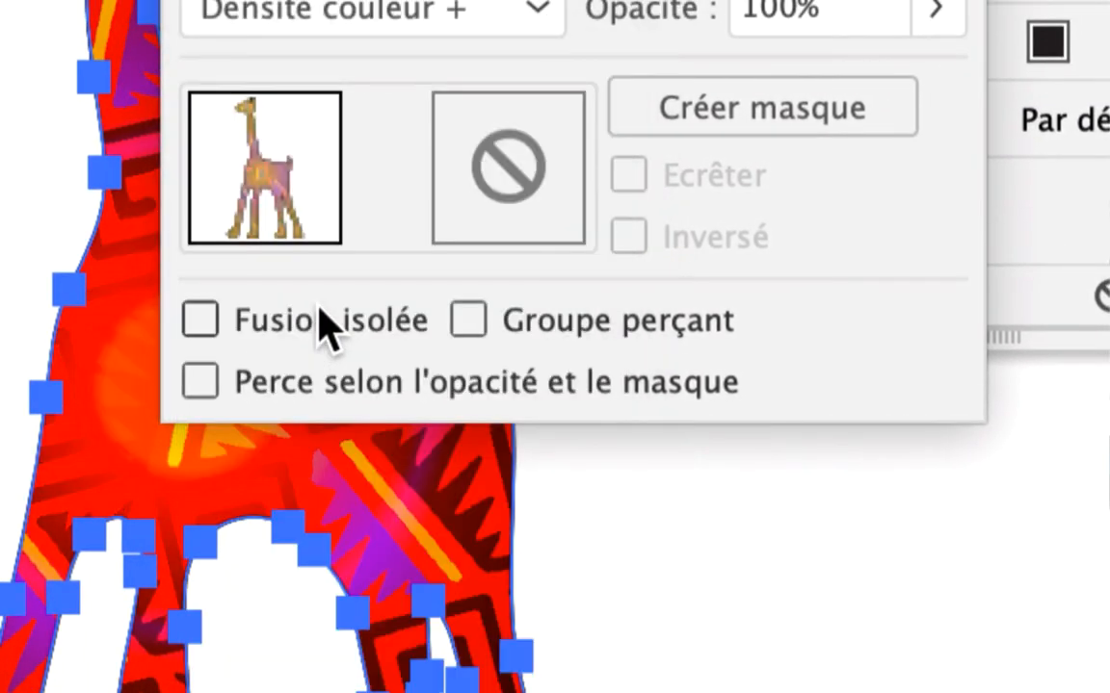
- Set the red patterned fill's blending mode to Luminosité with an opacity of 50%
left_click(609, 0)
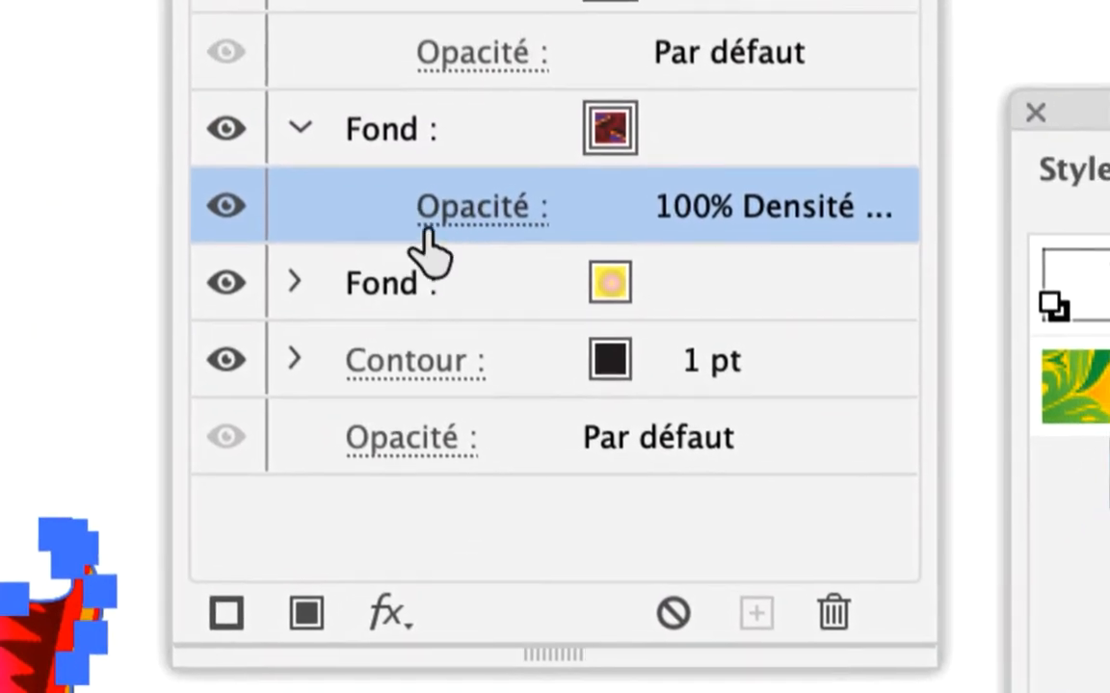
left_click(434, 242)
left_click(328, 207)
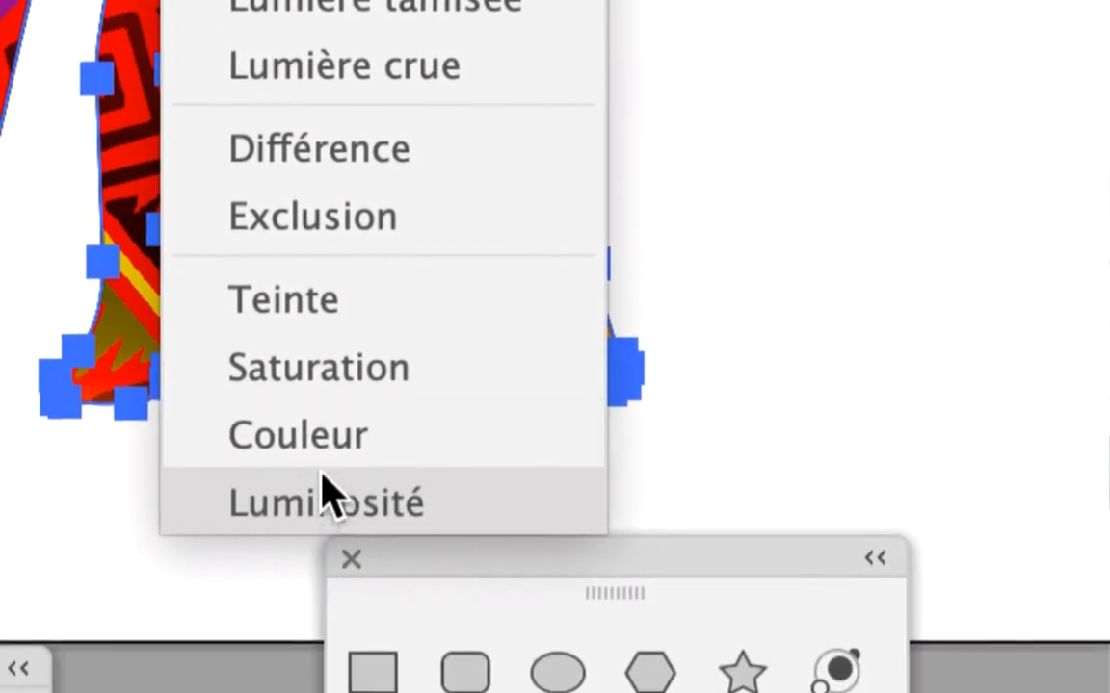
left_click(326, 498)
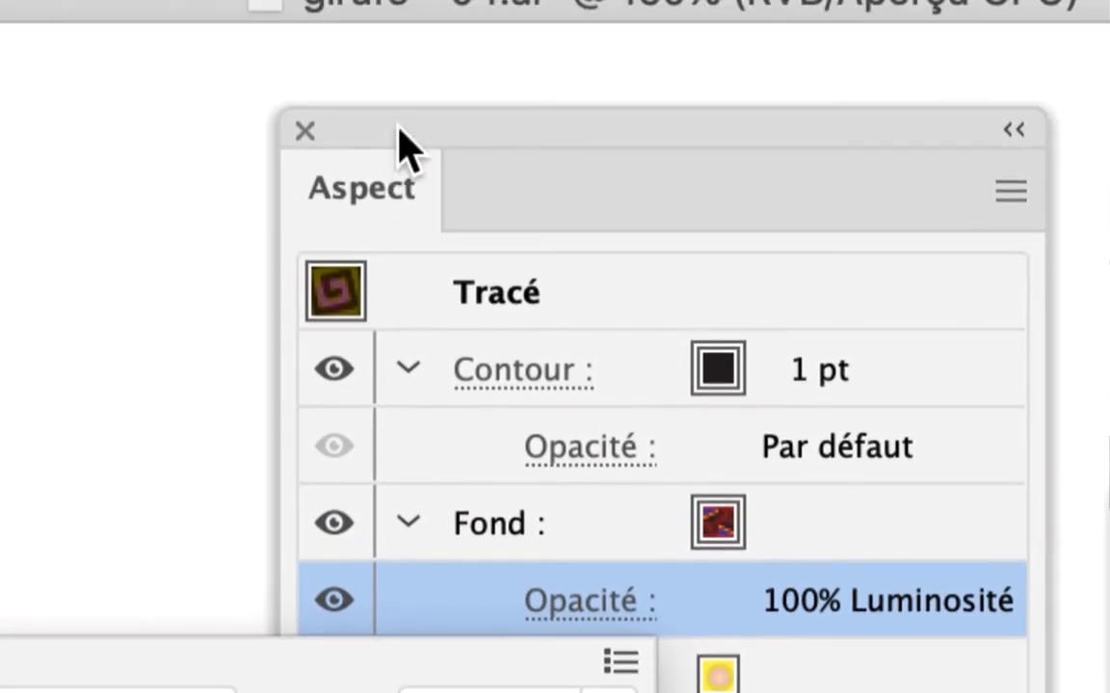
left_click(399, 149)
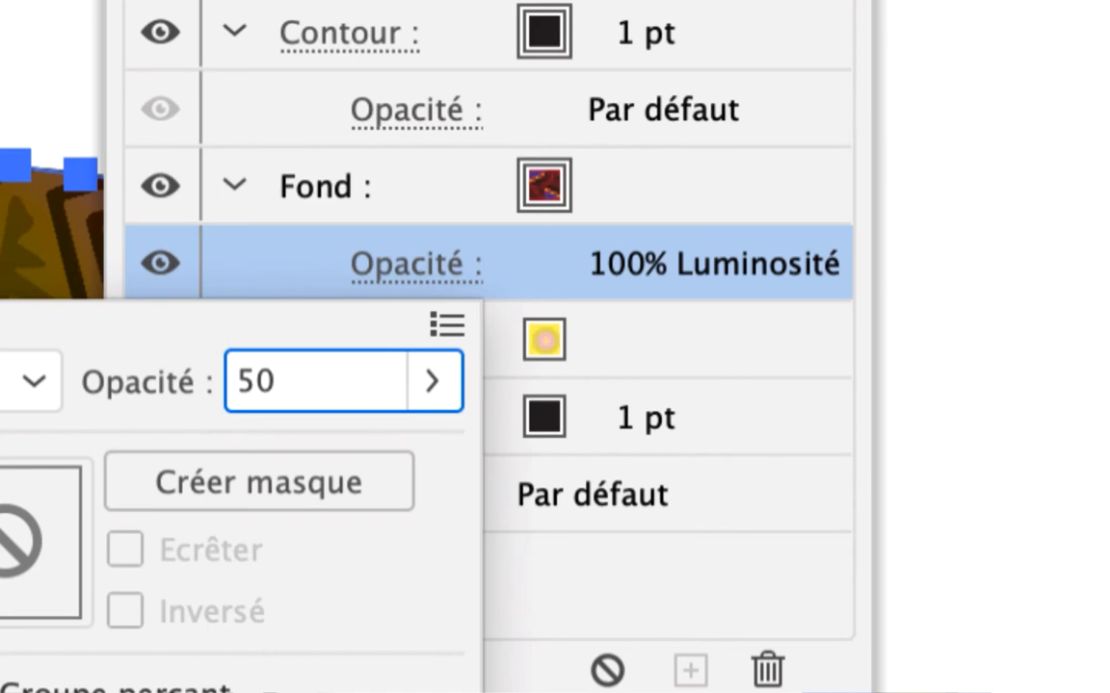
key("Tab")
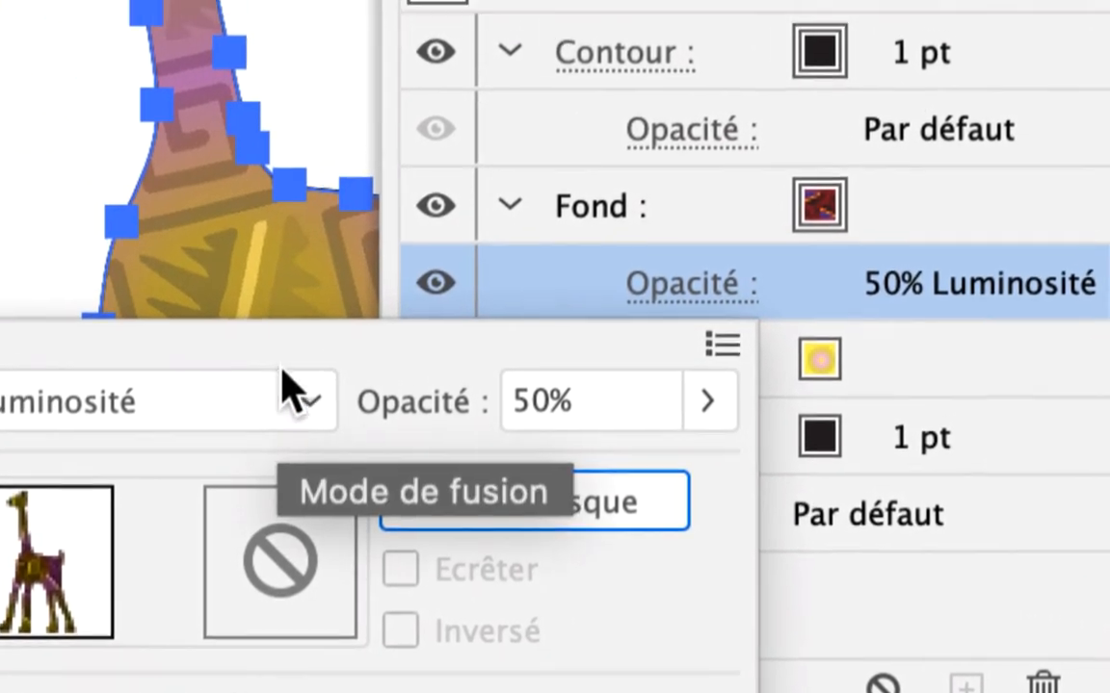
- Move the Appearance and Graphic Styles palettes apart and save the giraffe's Luminosité-blended appearance as a new graphic style
left_click_drag(408, 272, 470, 285)
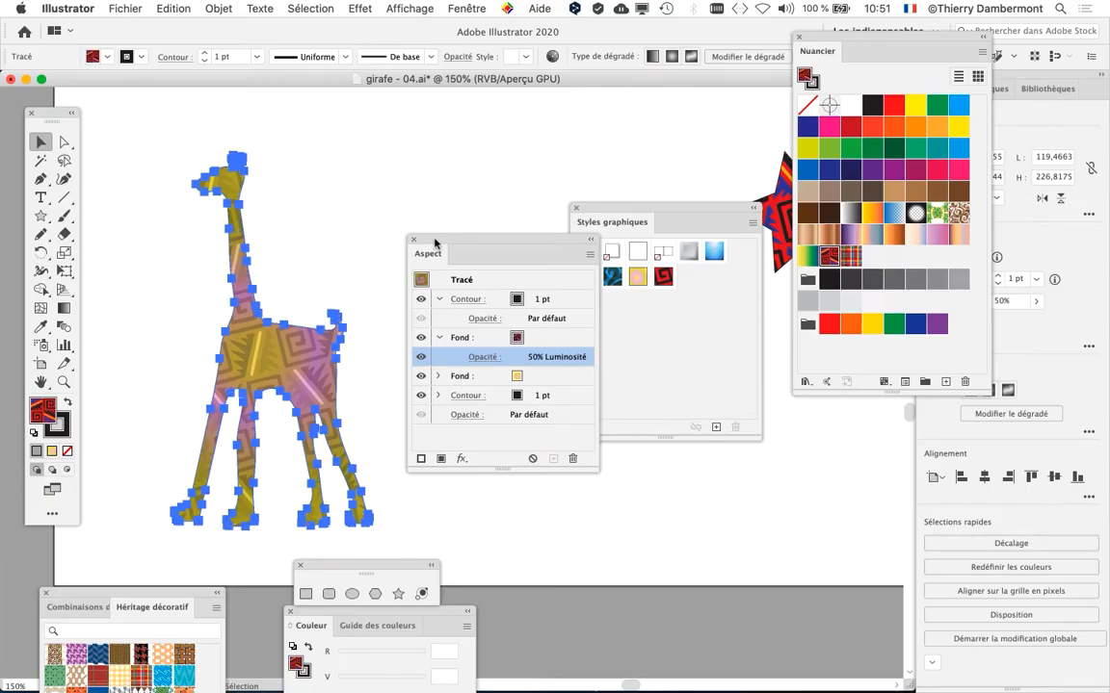
left_click_drag(435, 242, 468, 499)
left_click_drag(611, 209, 428, 163)
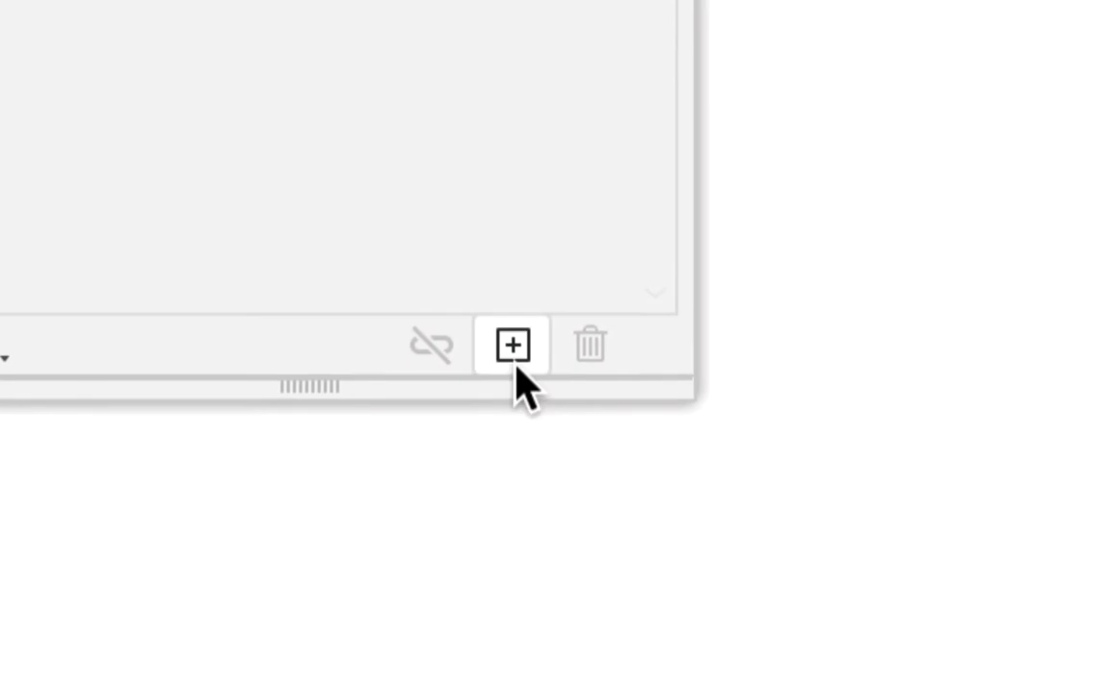
left_click(520, 339)
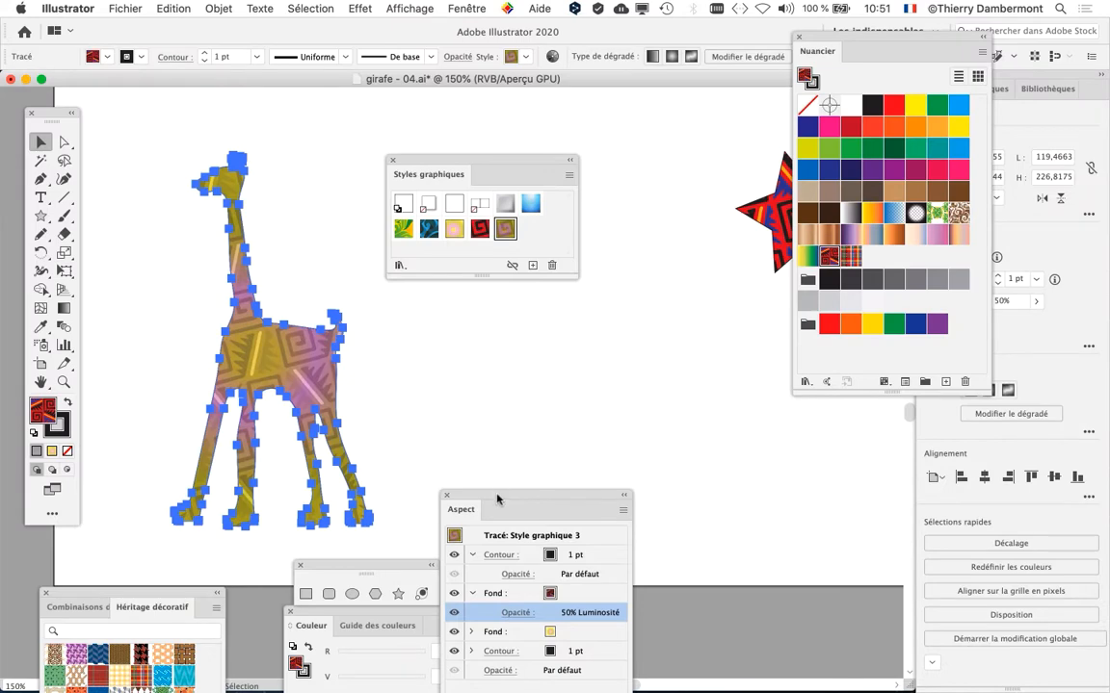
- Change the patterned fill's blending mode to Exclusion and save the resulting appearance as another new graphic style
left_click_drag(498, 498, 595, 332)
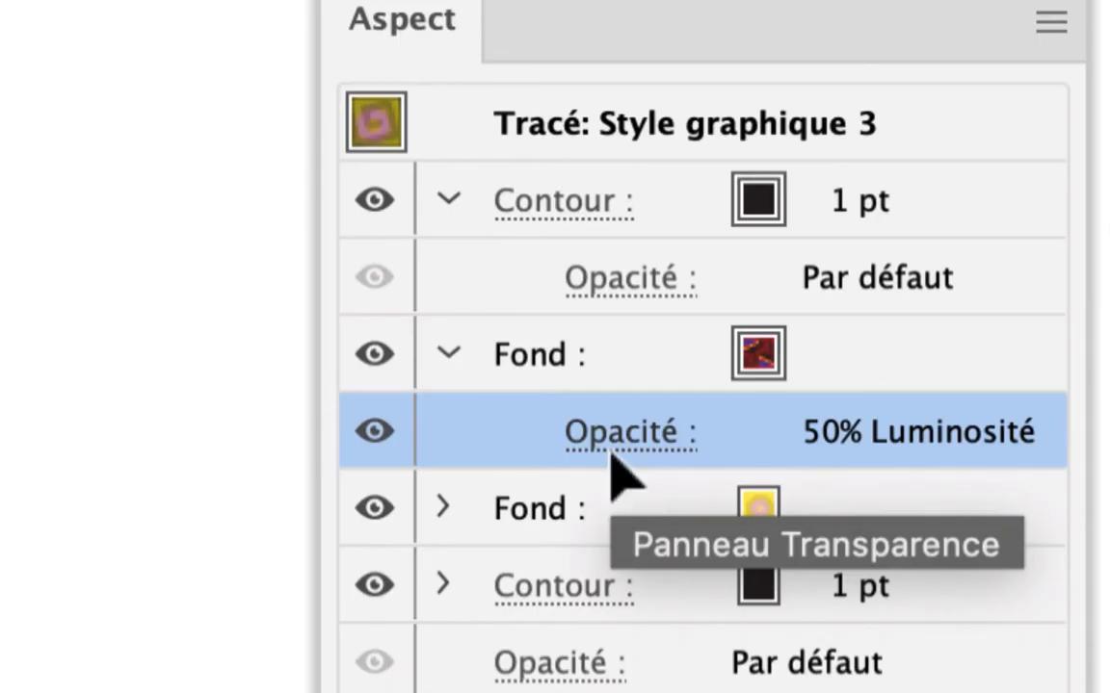
left_click(615, 451)
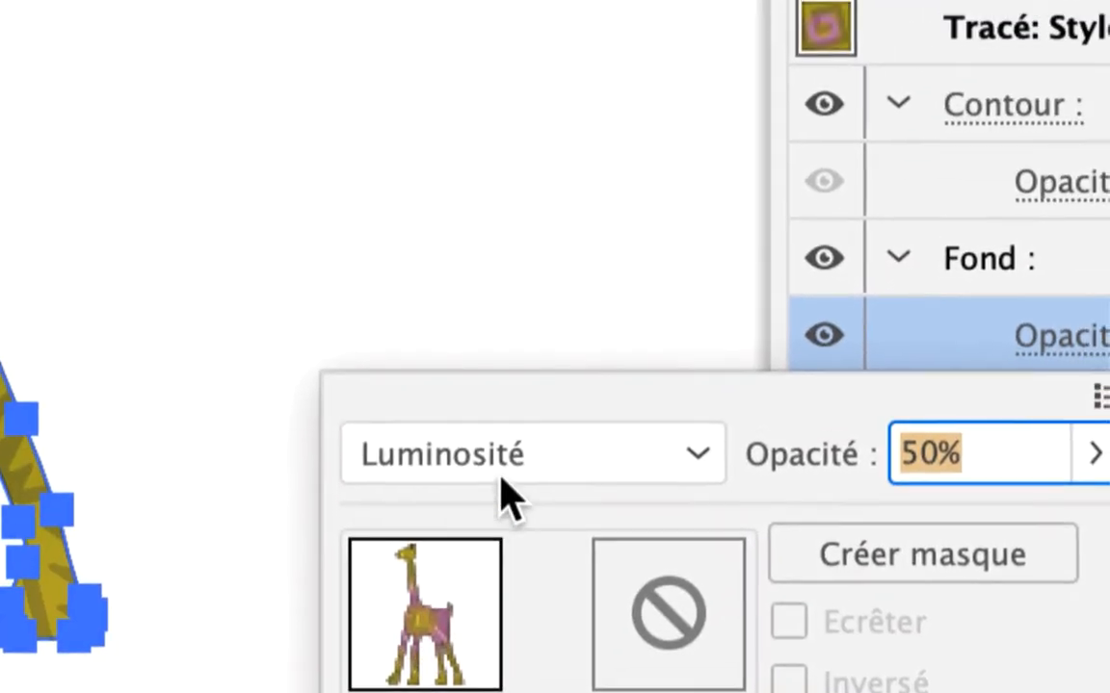
left_click(500, 478)
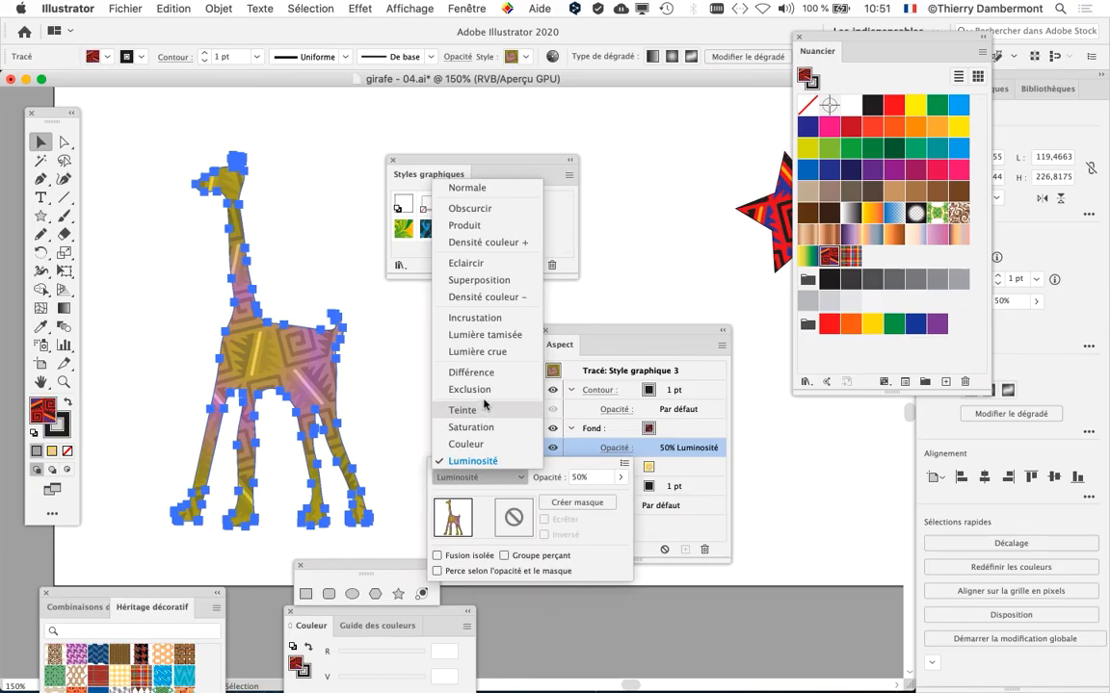
left_click(485, 390)
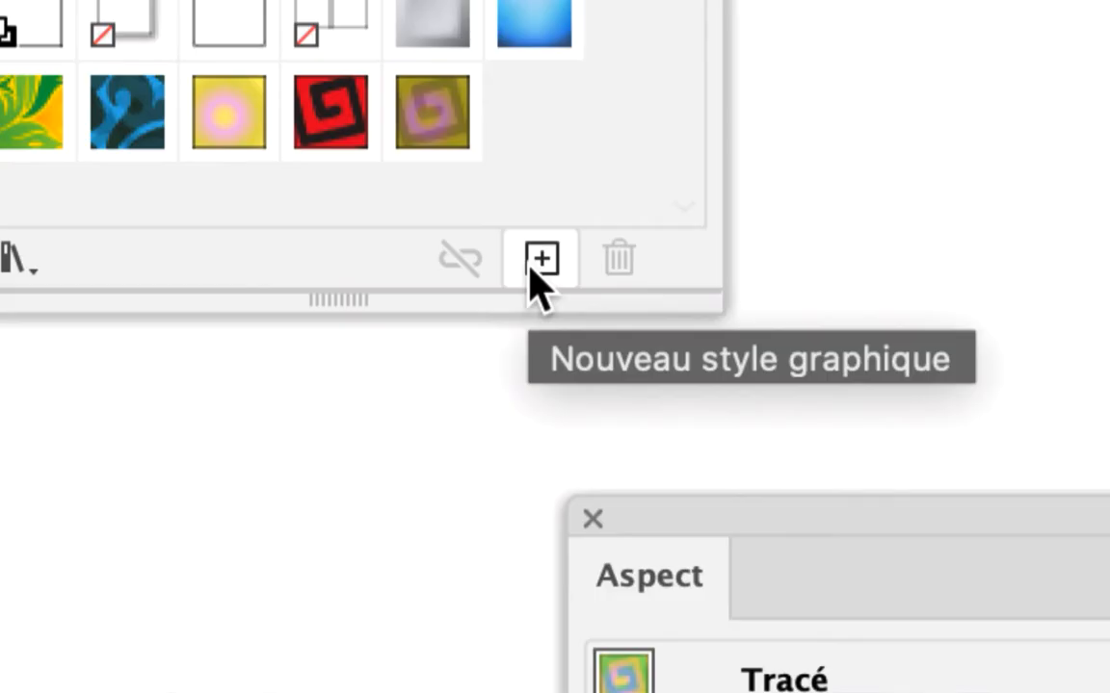
left_click(536, 263)
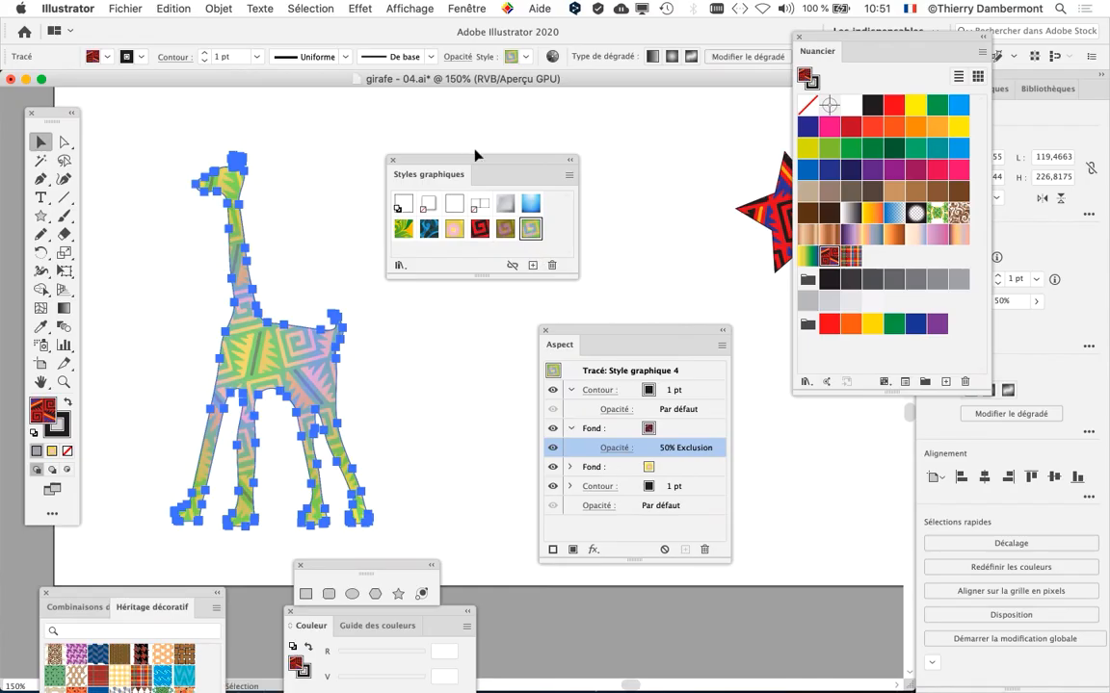
- Move the Graphic Styles and Appearance palettes to one side of the giraffe so the artwork stays uncovered
left_click_drag(476, 160, 319, 159)
left_click_drag(504, 228, 763, 186)
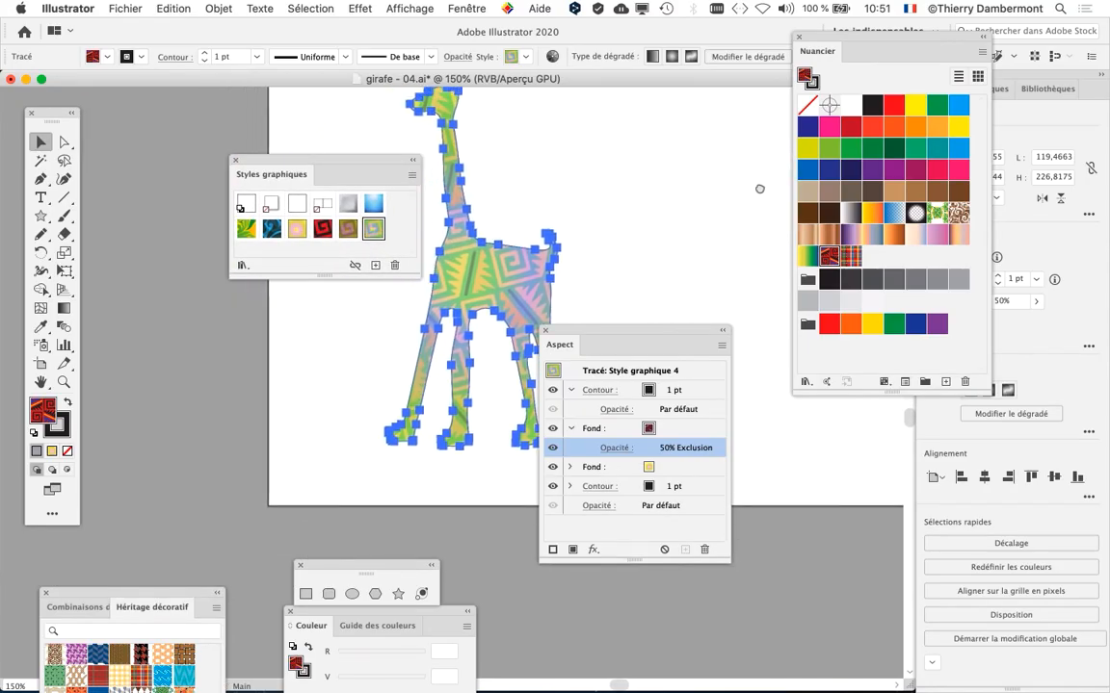
left_click_drag(616, 343, 246, 423)
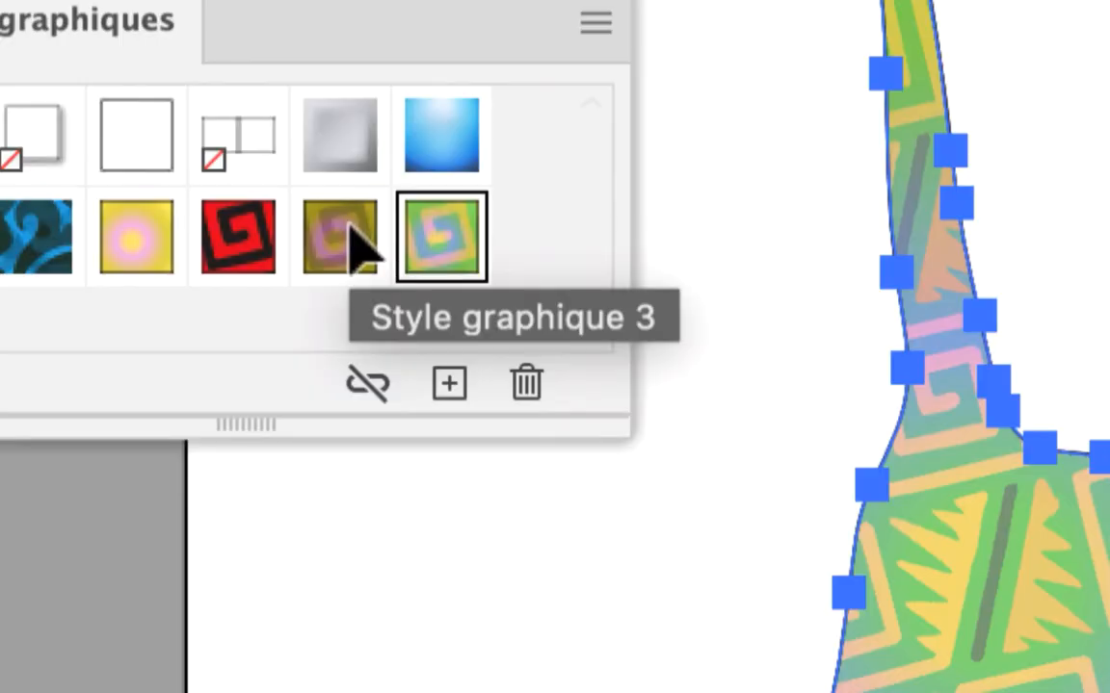
- Compare Style graphique 3 and Style graphique 4 on the giraffe, ending with Style graphique 4 applied
left_click(350, 230)
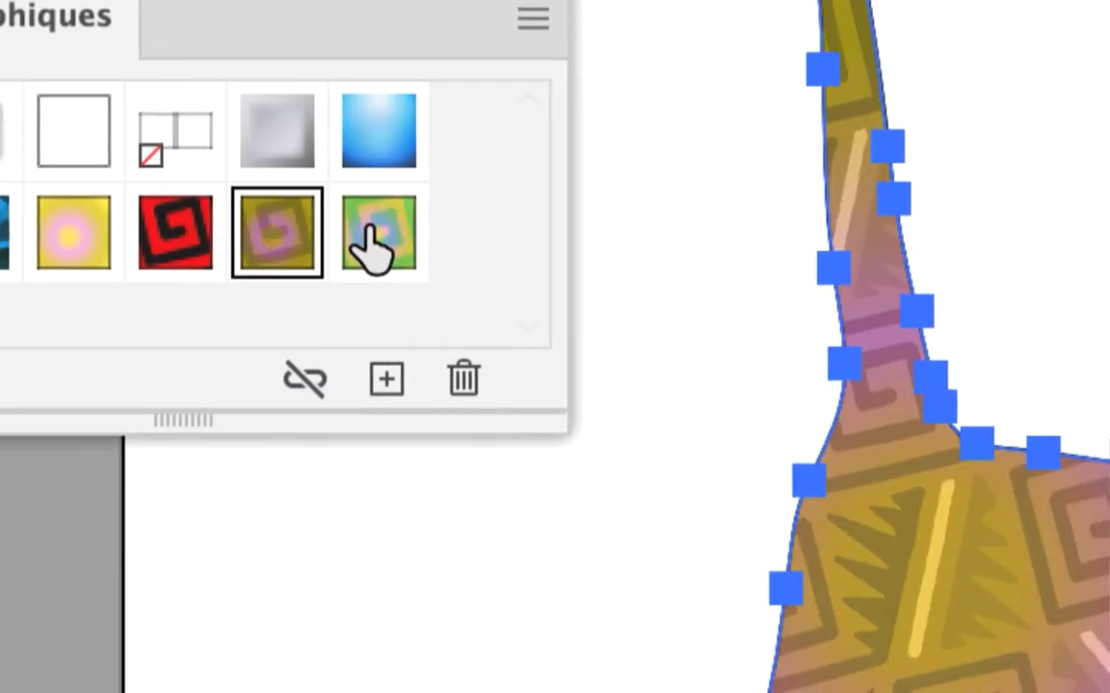
left_click(372, 228)
left_click(298, 229)
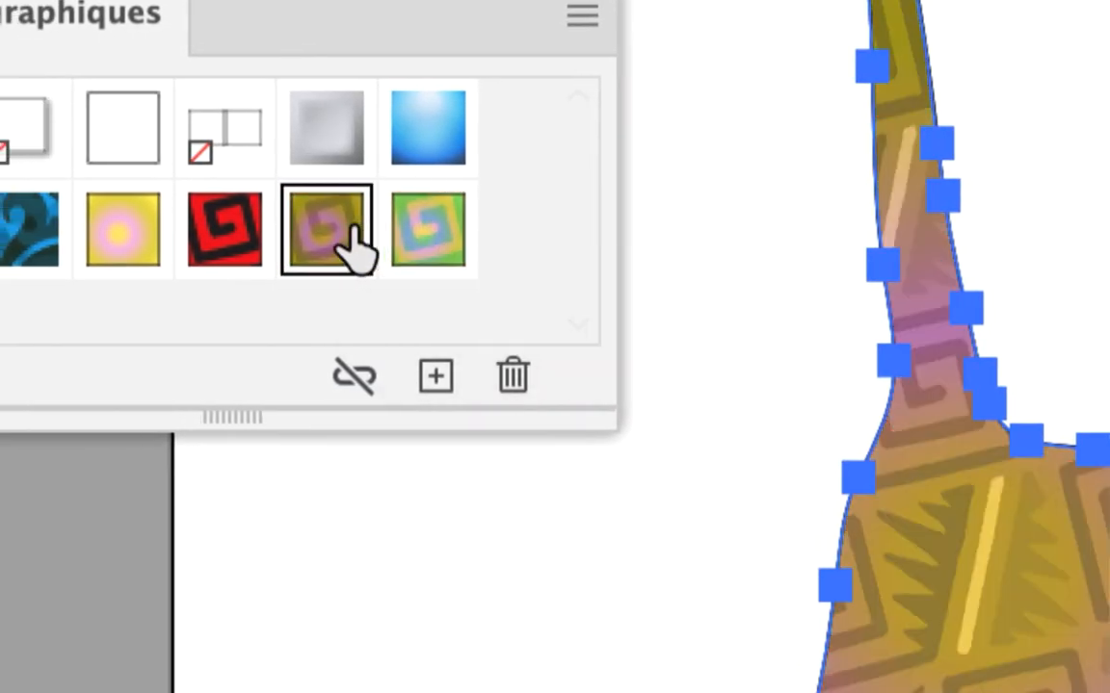
left_click(390, 223)
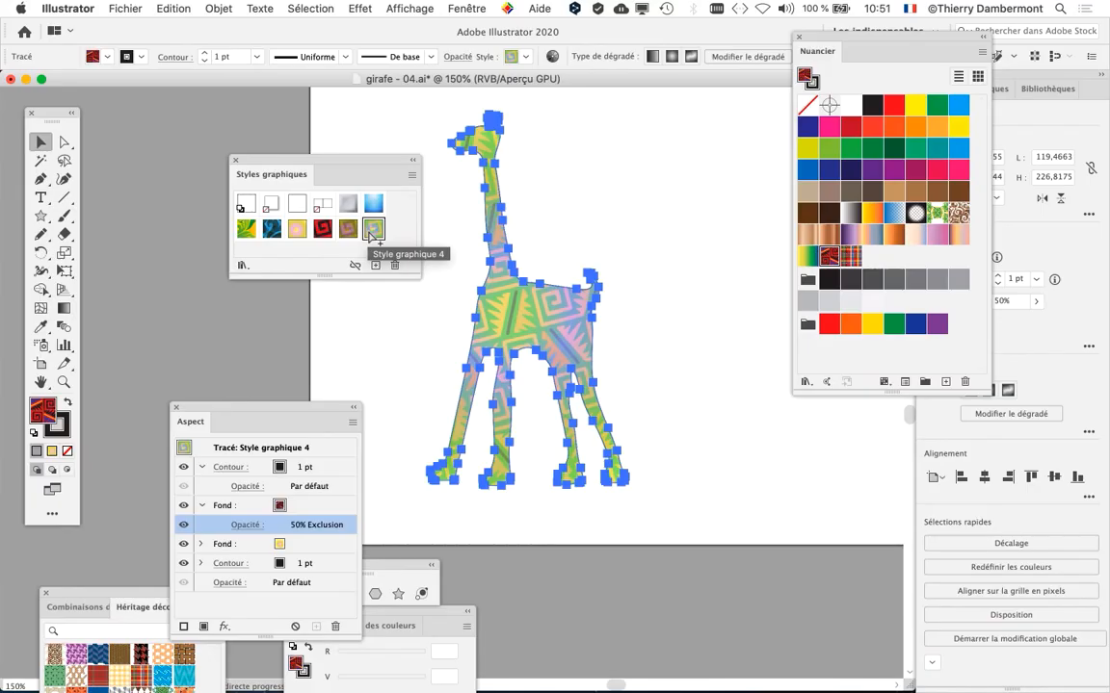
- Arrange the Graphic Styles and Appearance palettes beside the giraffe and move the Héritage décoratif pattern palette next to the swatches
left_click_drag(287, 409, 270, 301)
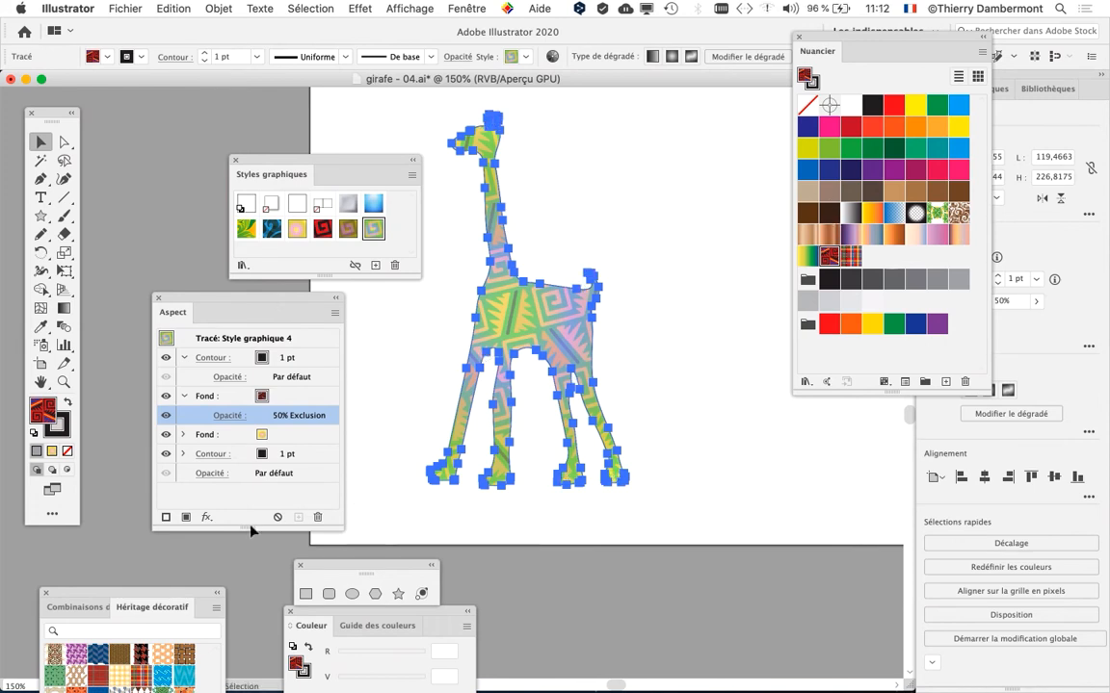
left_click_drag(172, 597, 685, 128)
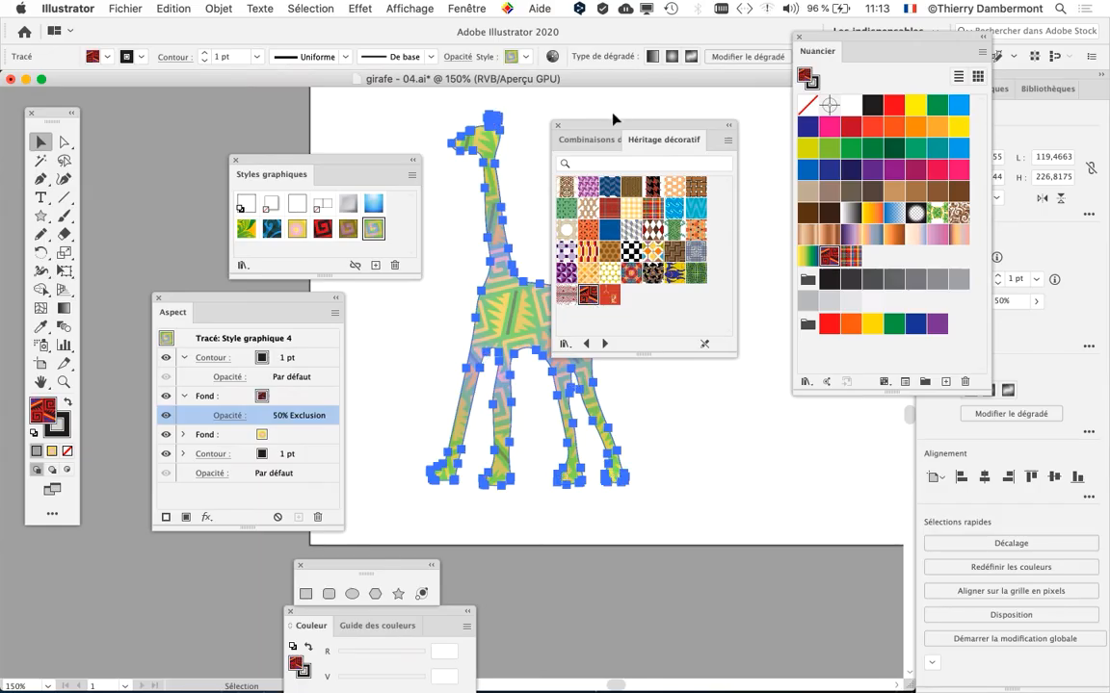
left_click_drag(613, 125, 791, 137)
left_click_drag(327, 158, 194, 121)
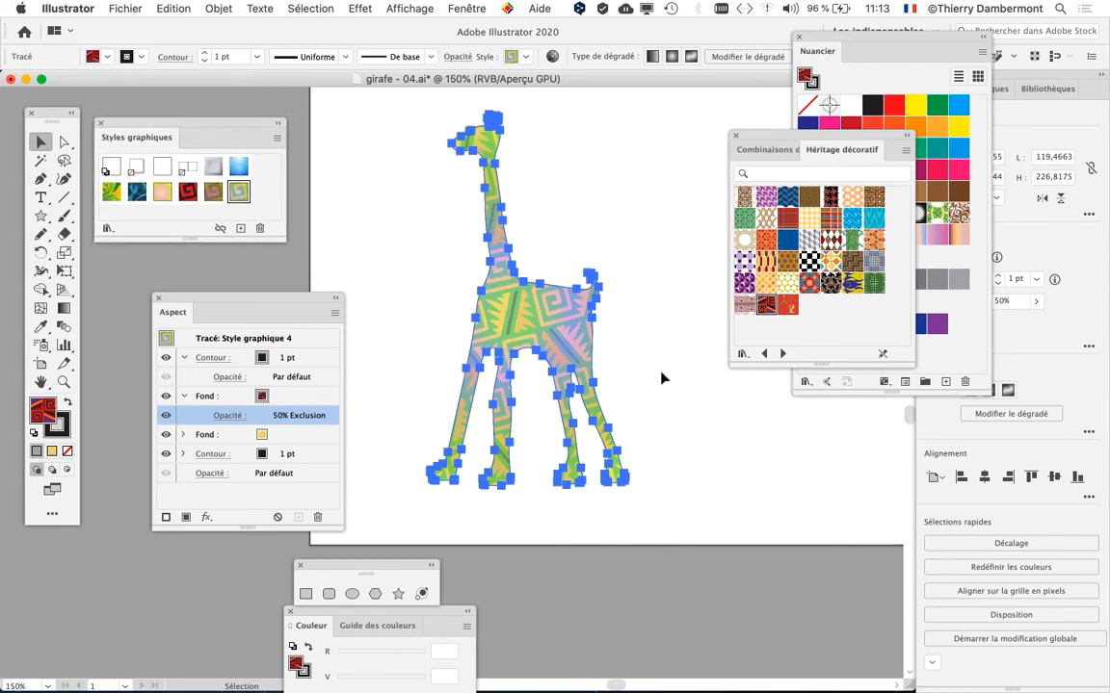
scroll(661, 377, "left", 4)
left_click_drag(262, 308, 244, 297)
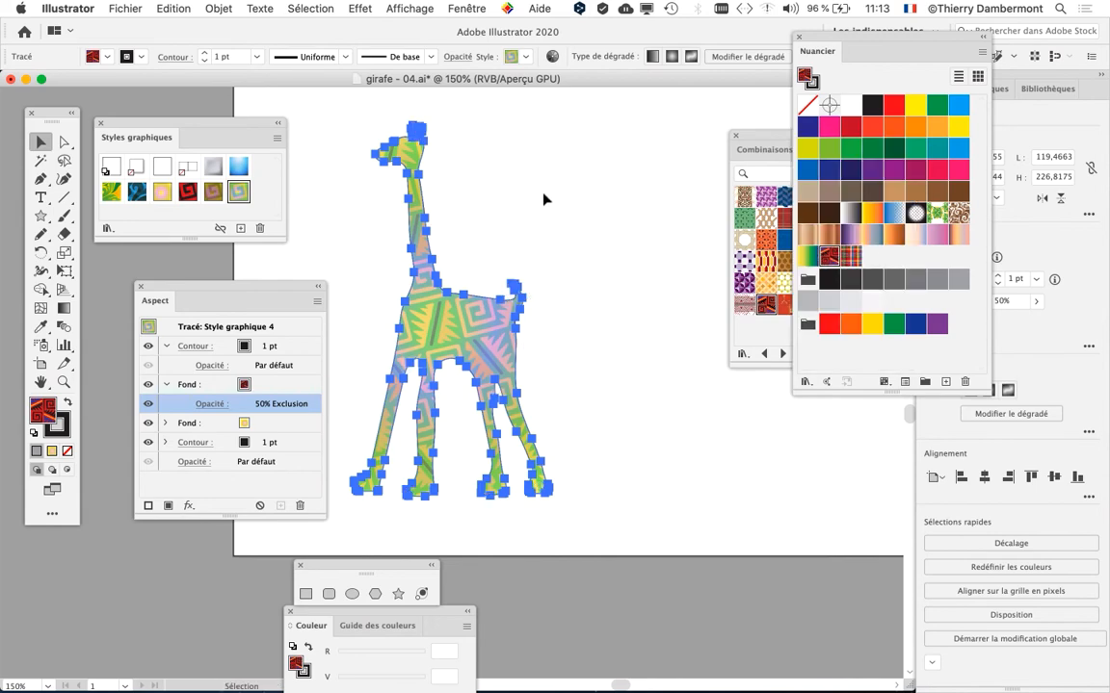
- Deselect the giraffe and save the document as a new version named girafe - 05.ai with the default Illustrator 2020 options
left_click(544, 199)
left_click(125, 8)
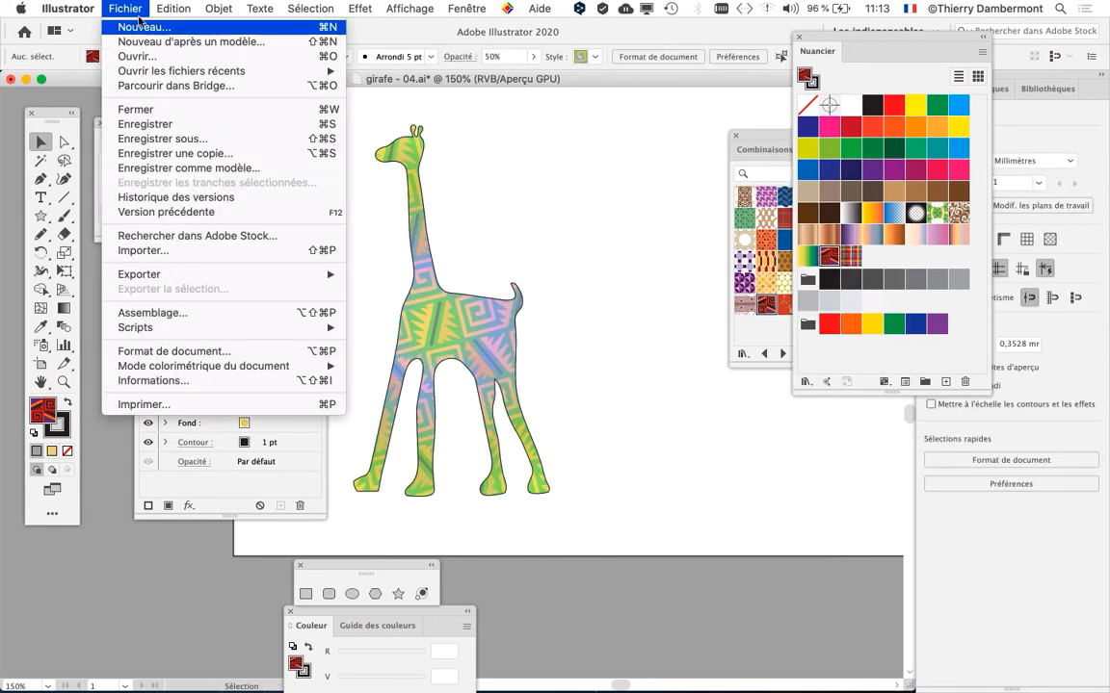
left_click(216, 139)
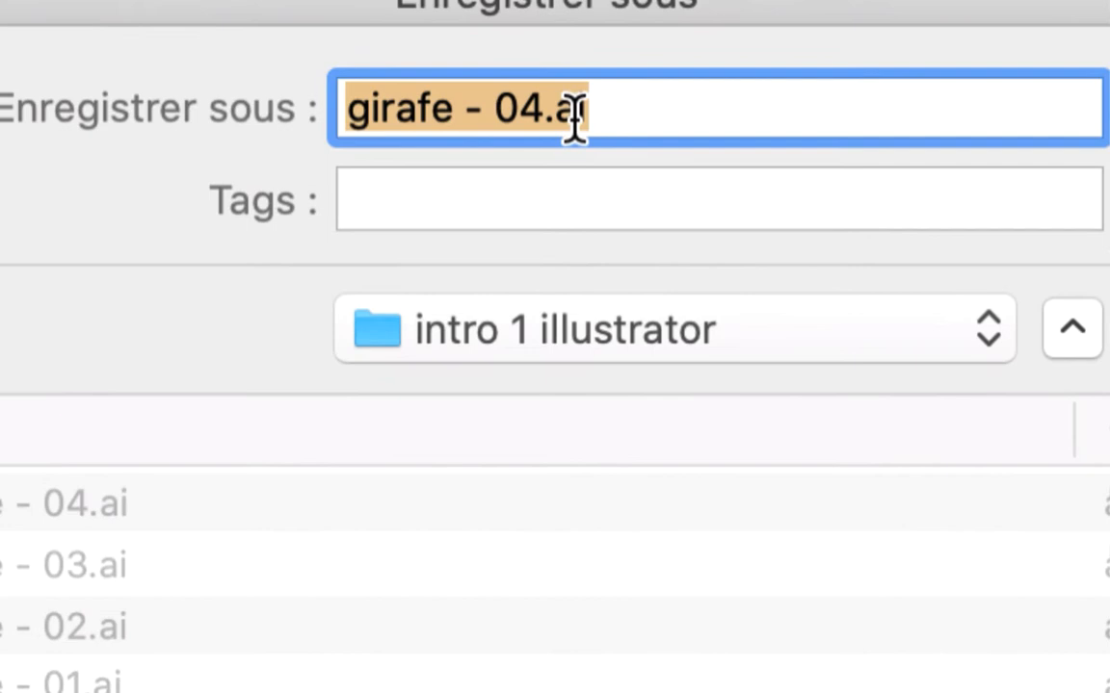
left_click(385, 48)
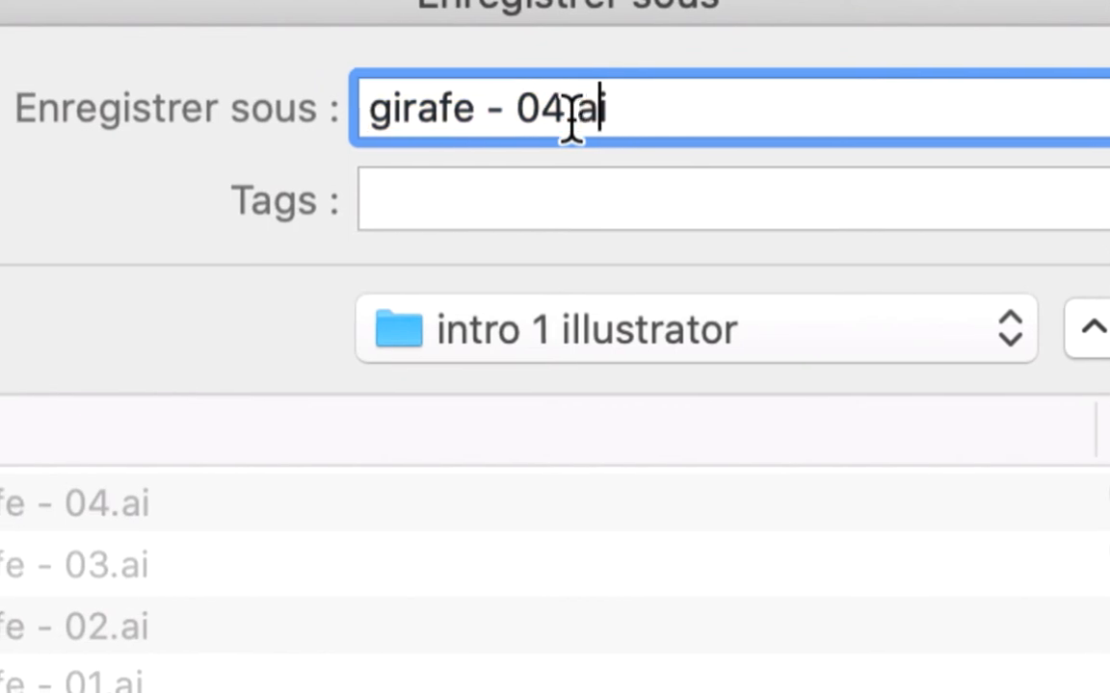
left_click_drag(379, 49, 360, 48)
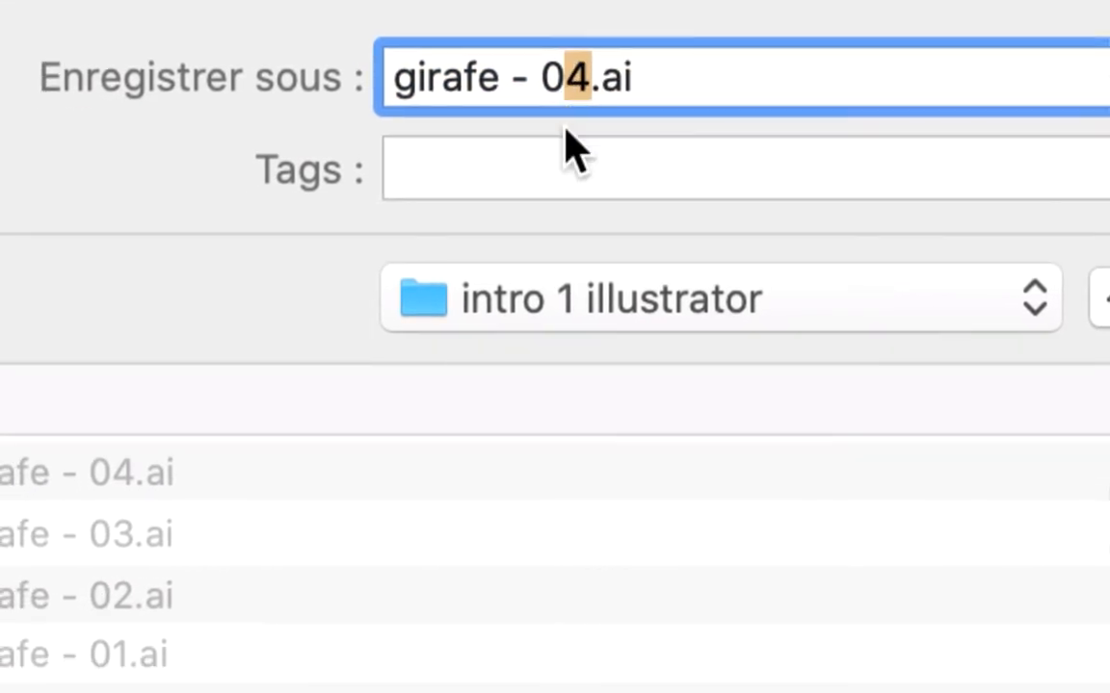
type("5")
key("Return")
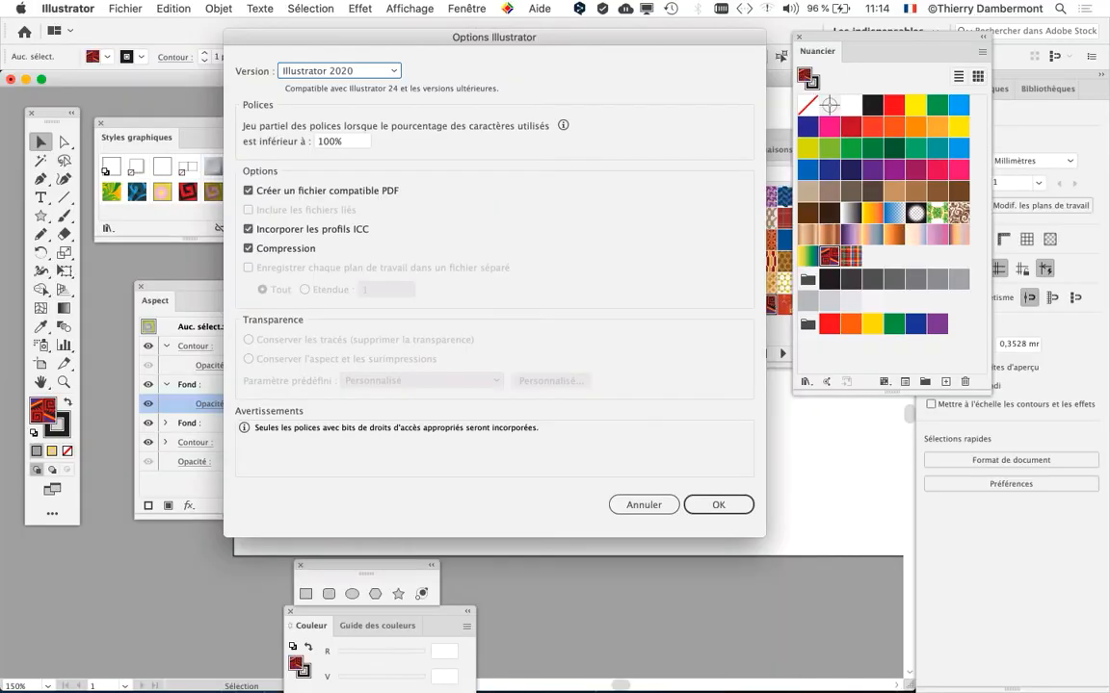
left_click(719, 504)
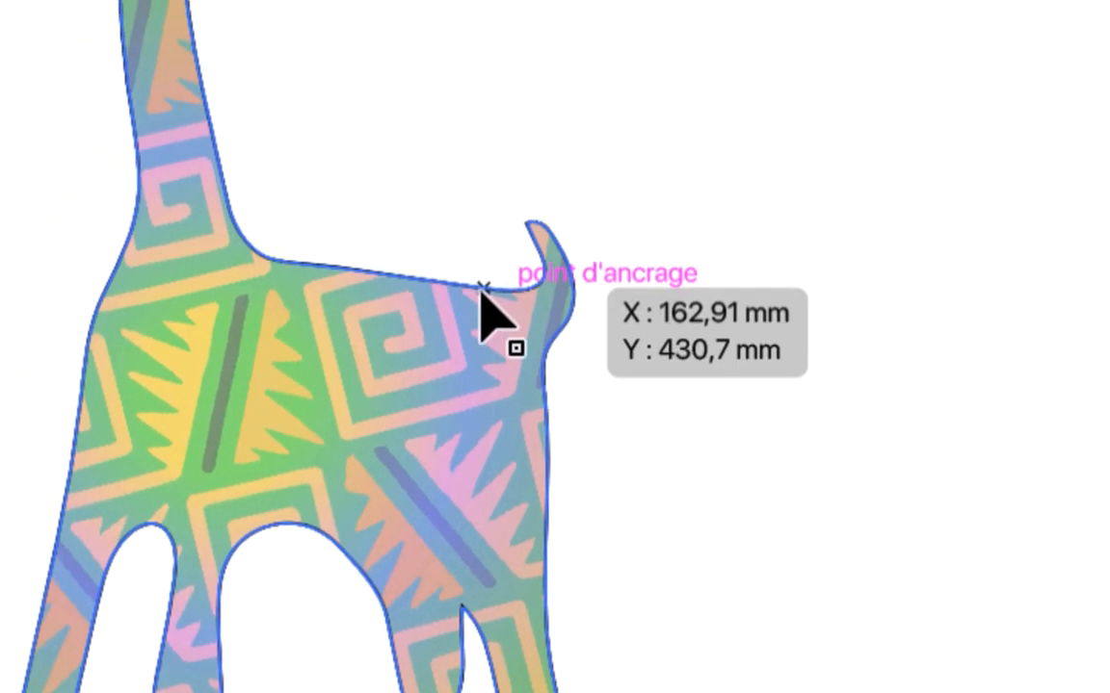
- Select the giraffe and move the Aspect and Styles graphiques palettes below the artboard area, clear of the artwork
left_click(482, 306)
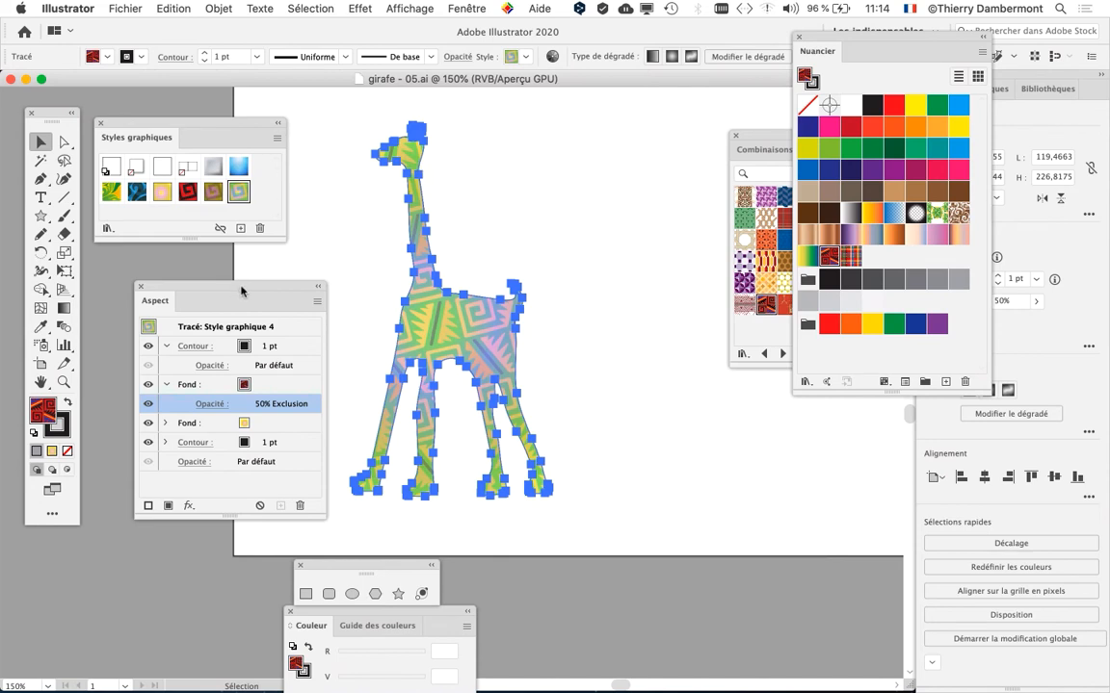
left_click_drag(241, 289, 798, 441)
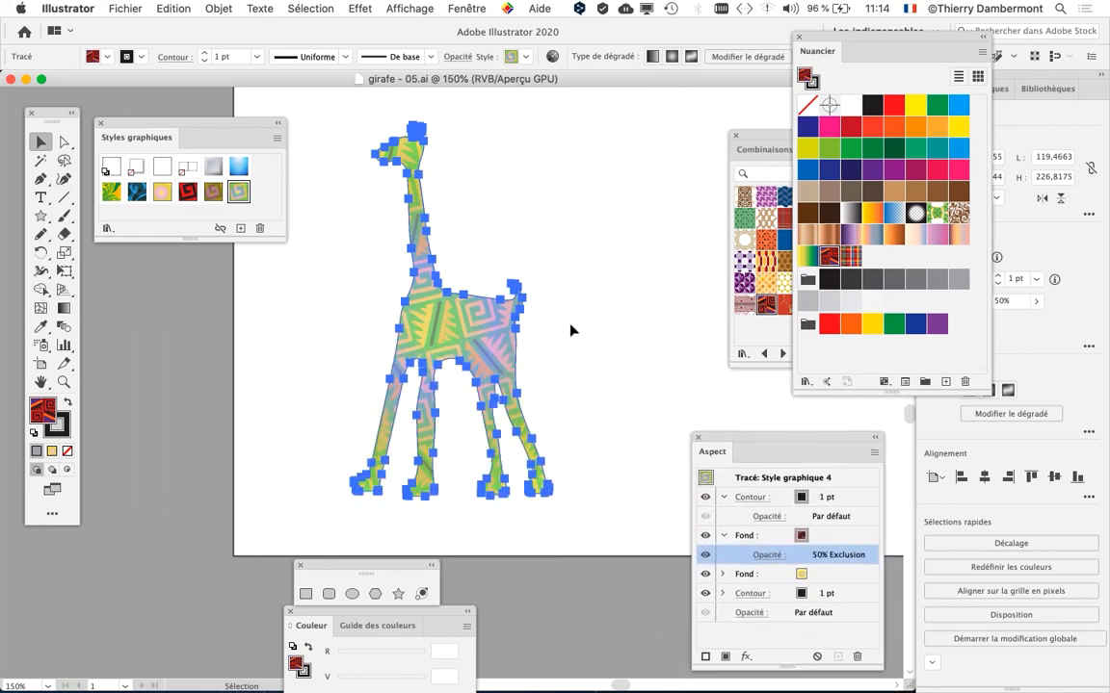
left_click_drag(260, 128, 256, 194)
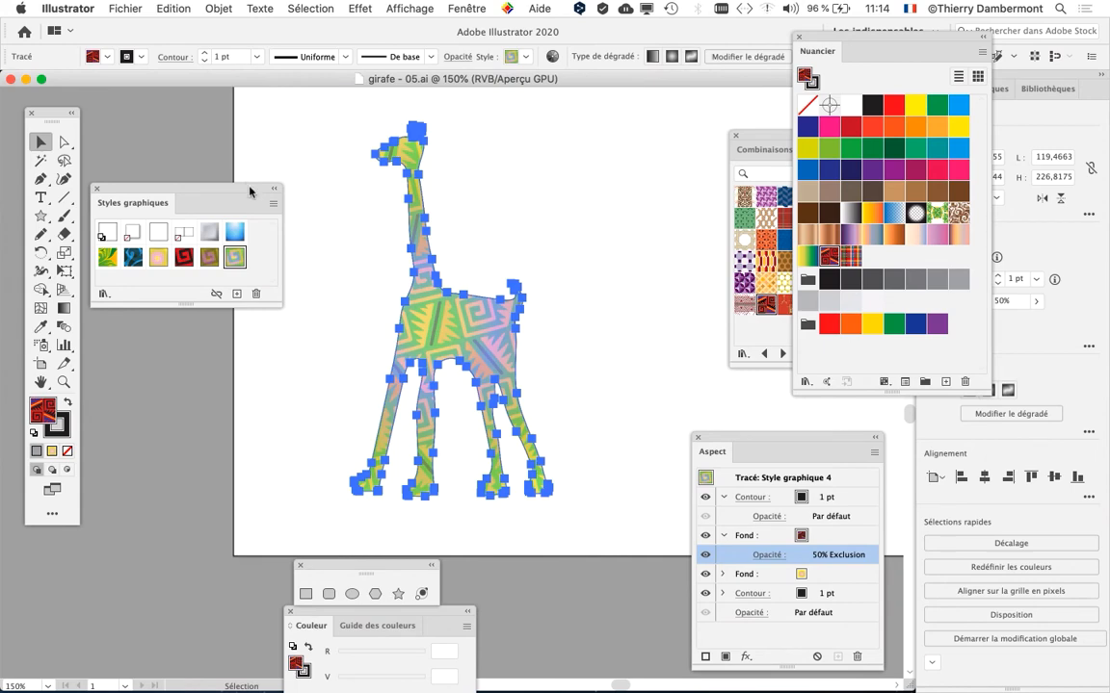
left_click_drag(250, 190, 180, 553)
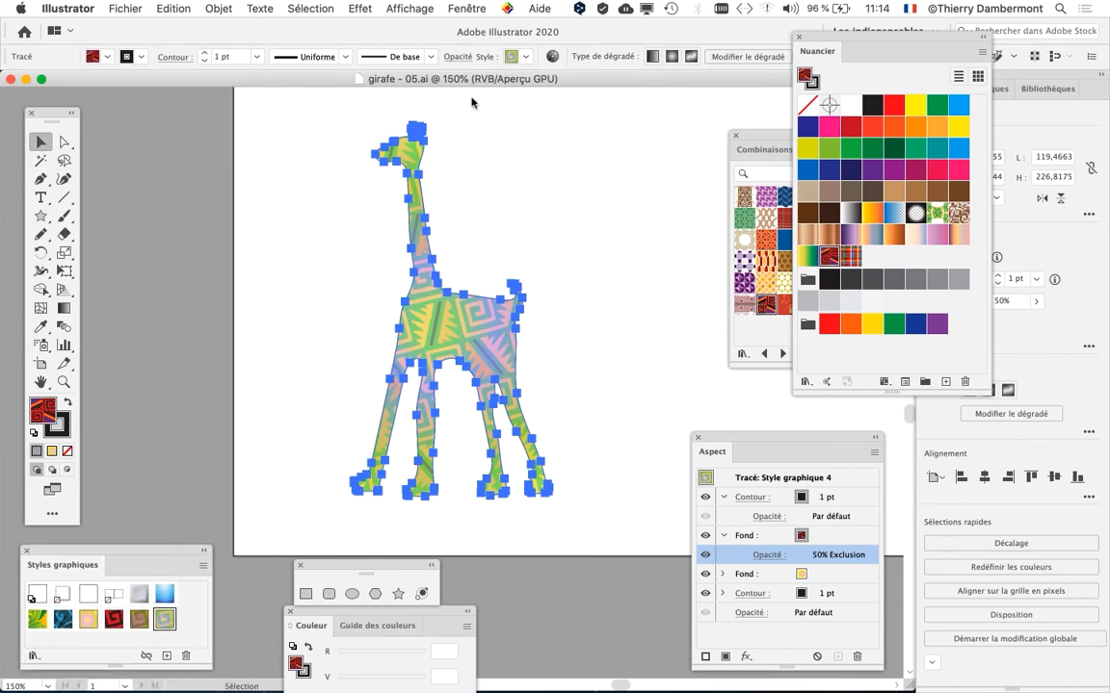
- Display the Contour palette, separate it from Transparence and close the Transparence palette
left_click(471, 8)
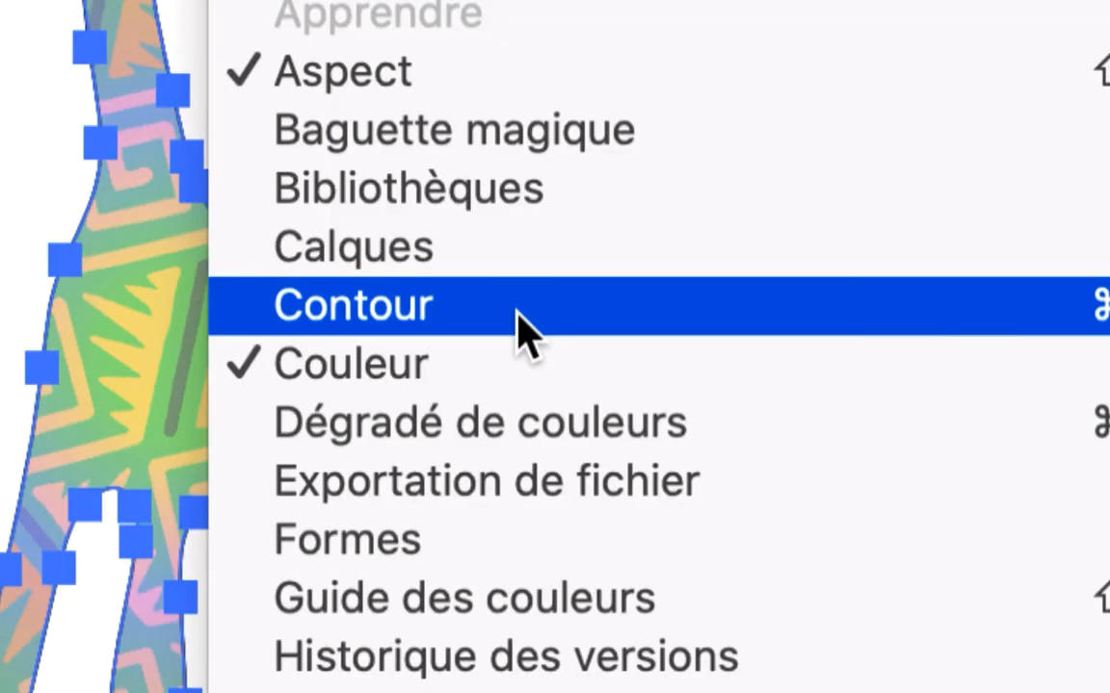
left_click(525, 332)
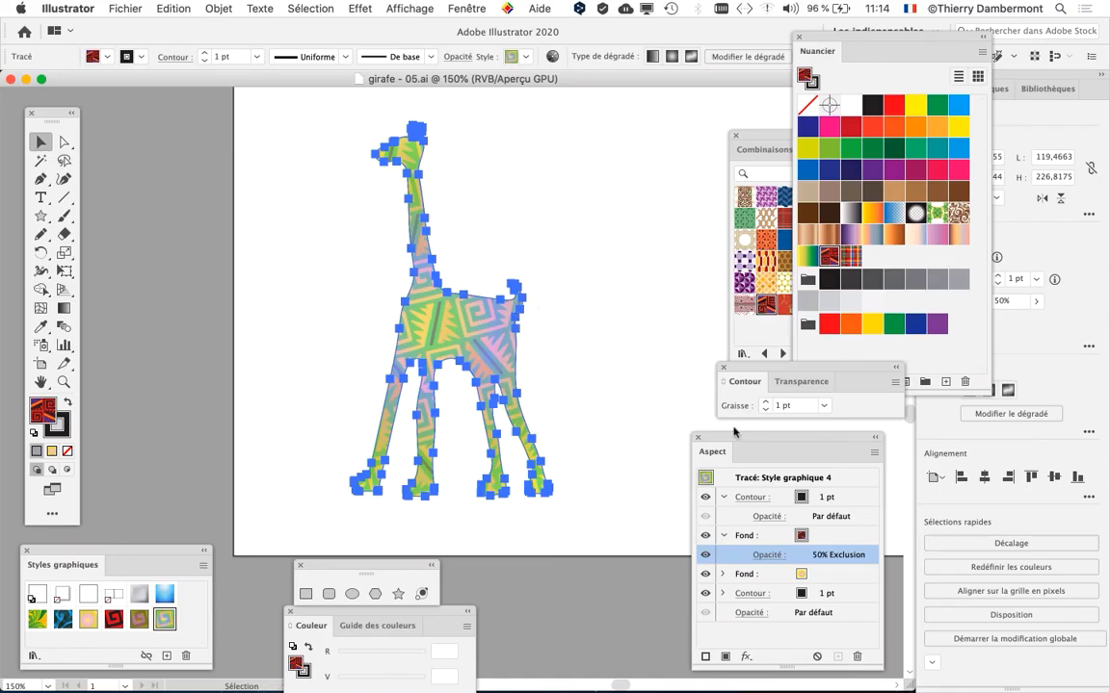
left_click_drag(782, 370, 192, 153)
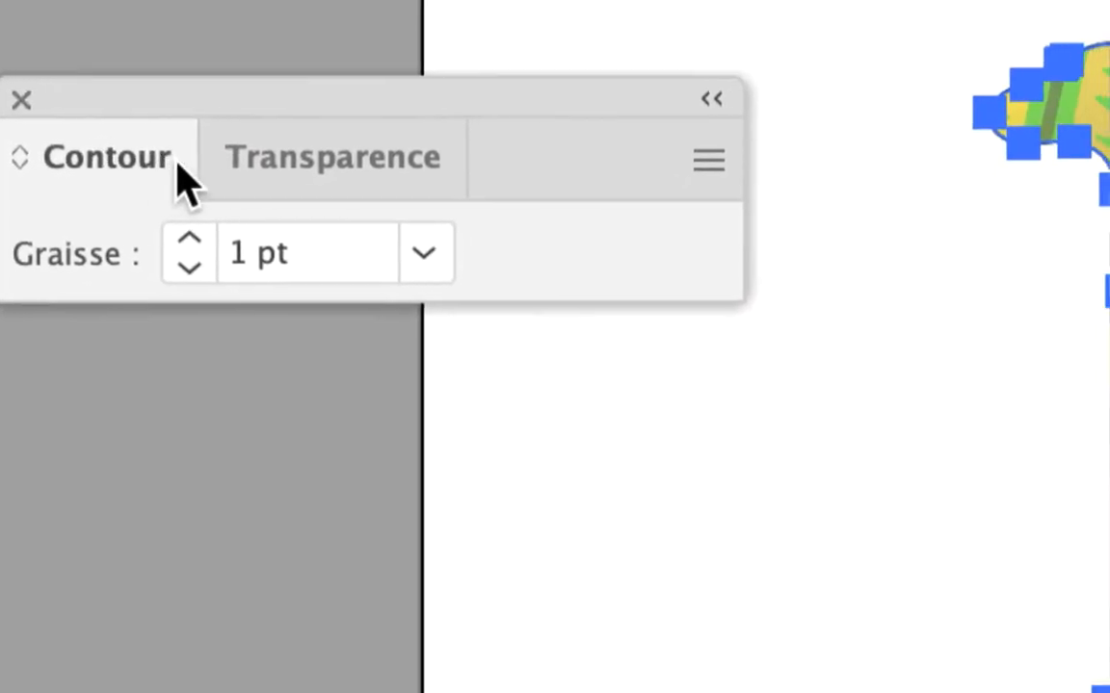
left_click(197, 183)
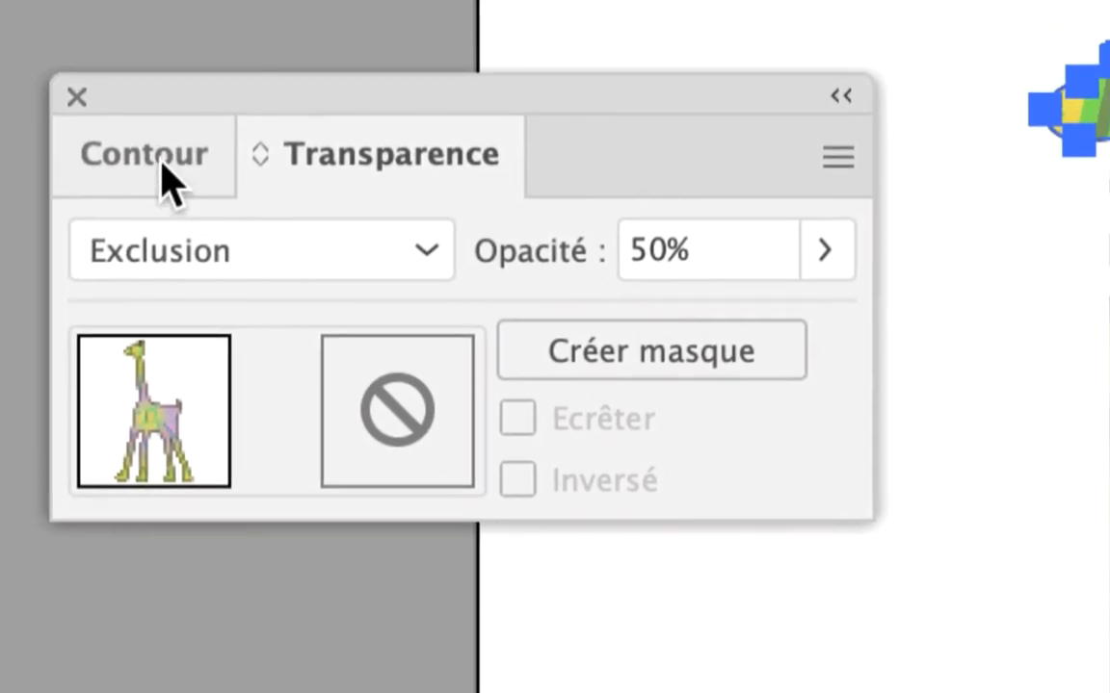
left_click(171, 182)
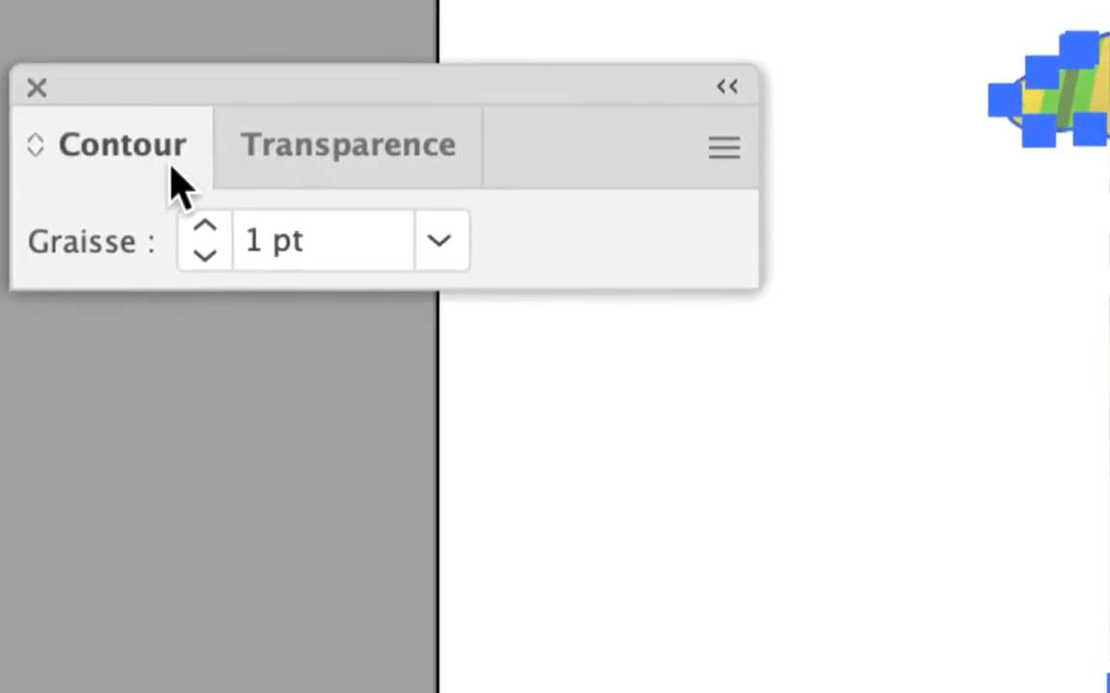
left_click_drag(166, 179, 174, 243)
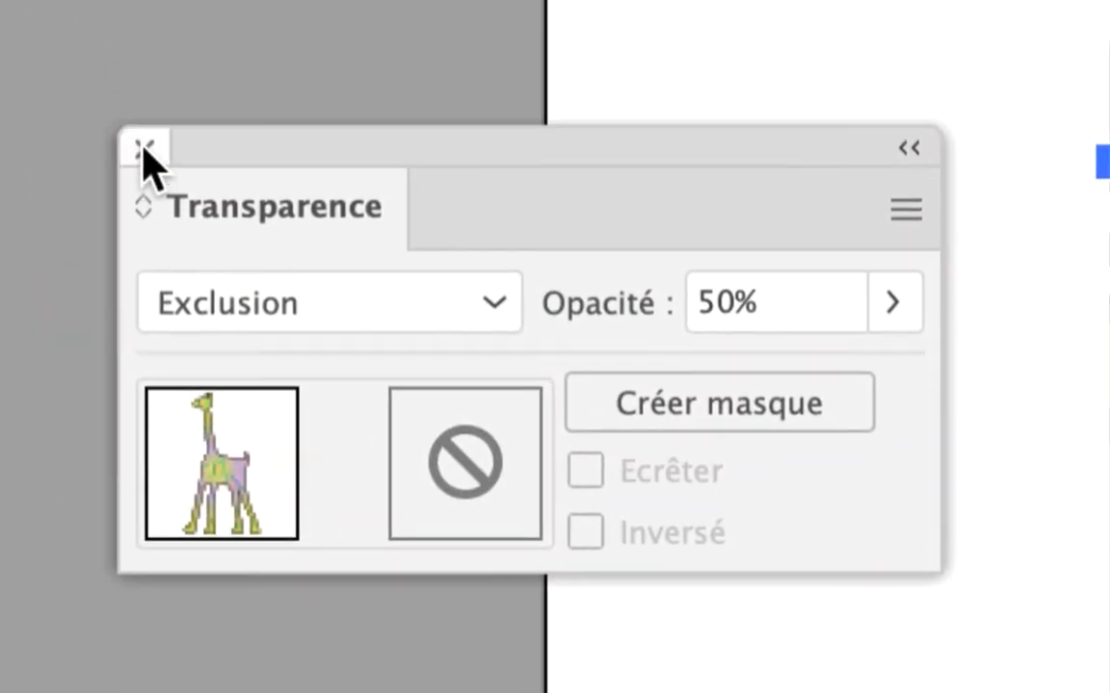
left_click(144, 150)
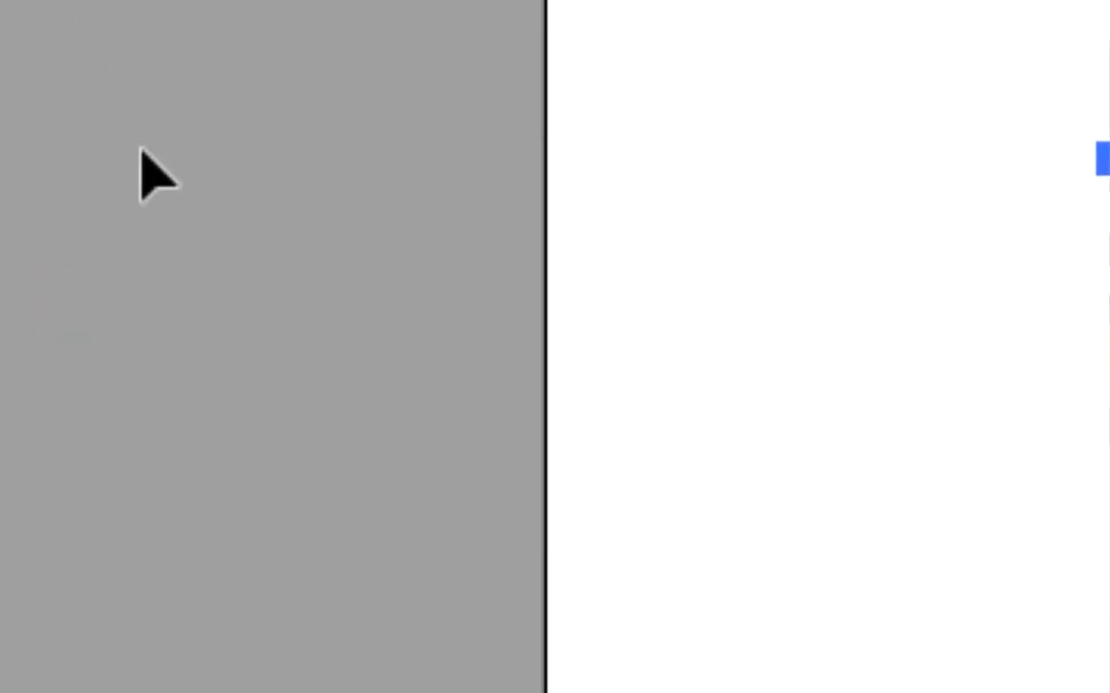
- Place the Contour palette beside the giraffe and show its full set of options
left_click_drag(235, 309, 221, 179)
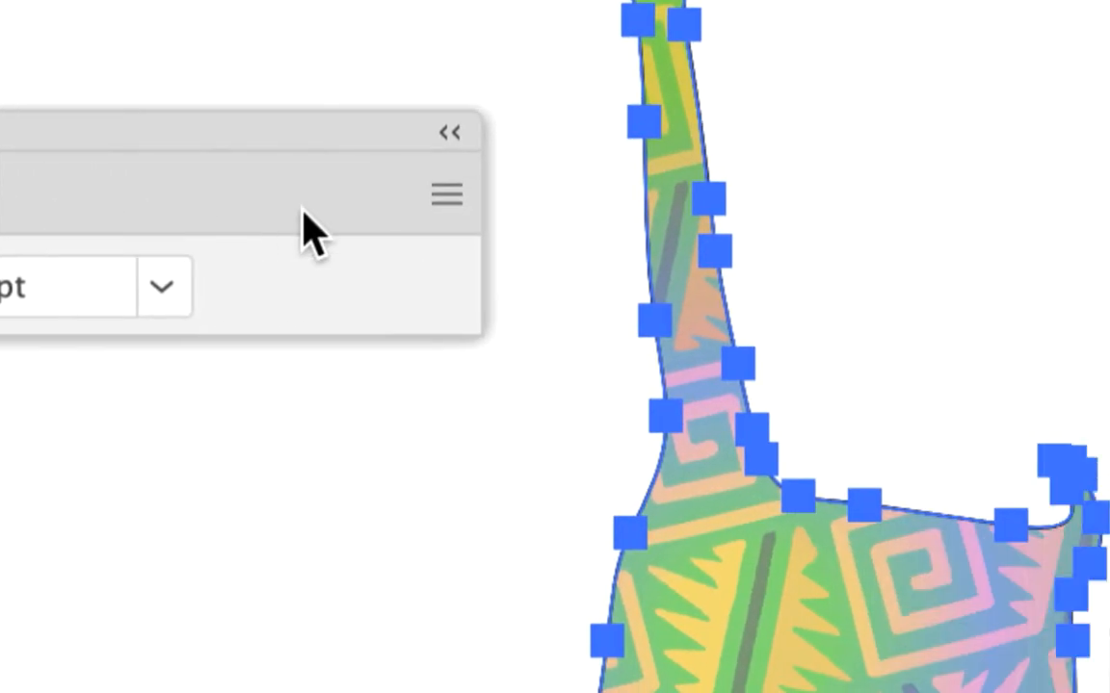
left_click(325, 213)
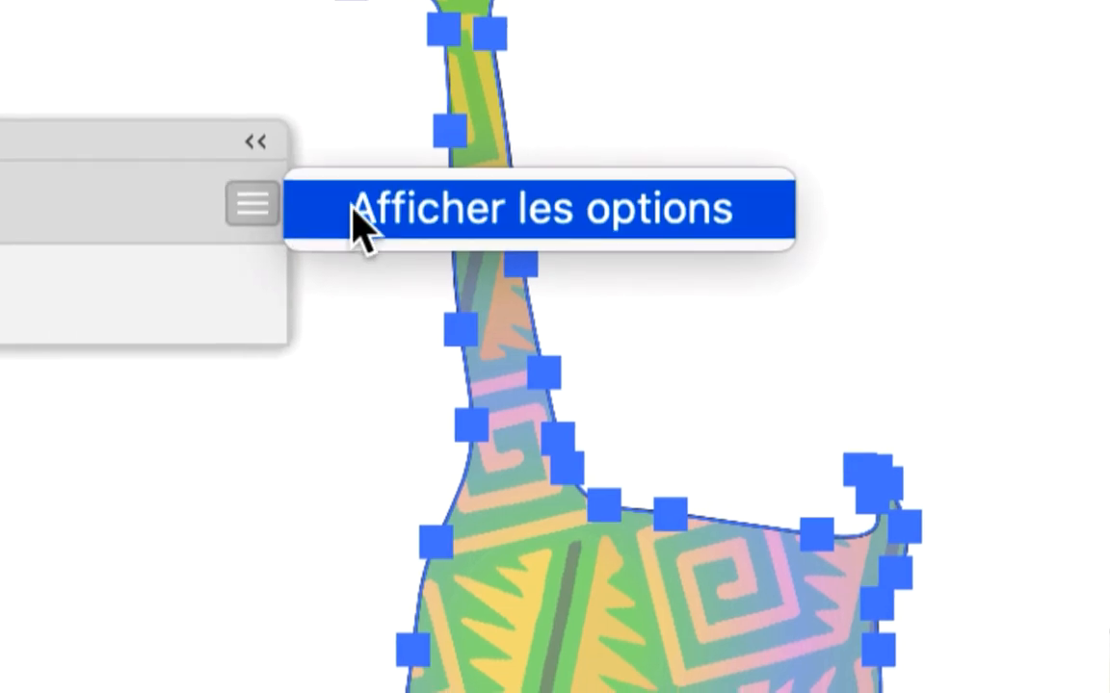
left_click(357, 226)
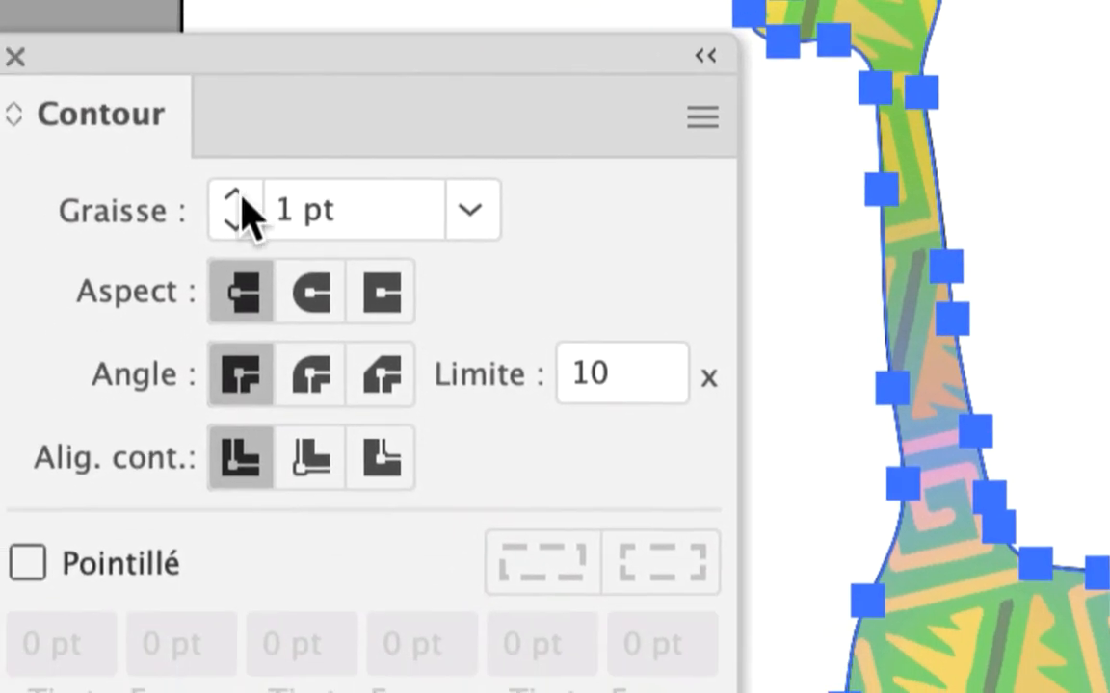
- Increase the giraffe's stroke weight to 21 pt and move the Contour palette clear of the artwork
left_click(111, 318)
left_click(112, 318)
left_click(240, 197)
left_click(241, 198)
left_click(241, 197)
left_click(241, 197)
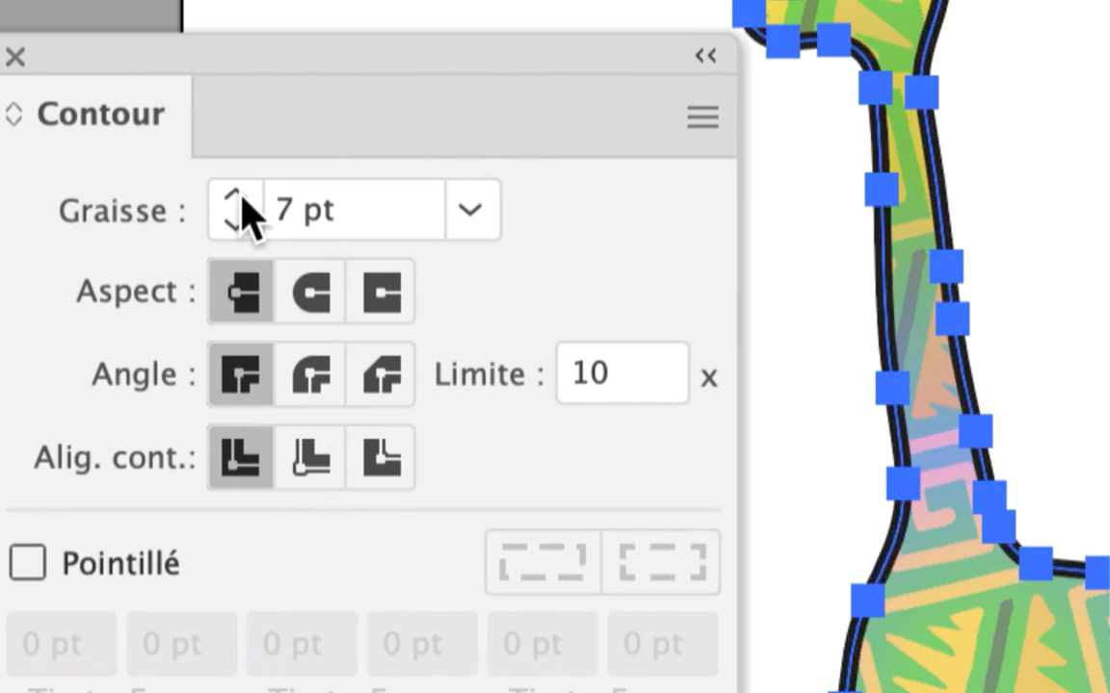
left_click(241, 197)
left_click(240, 197)
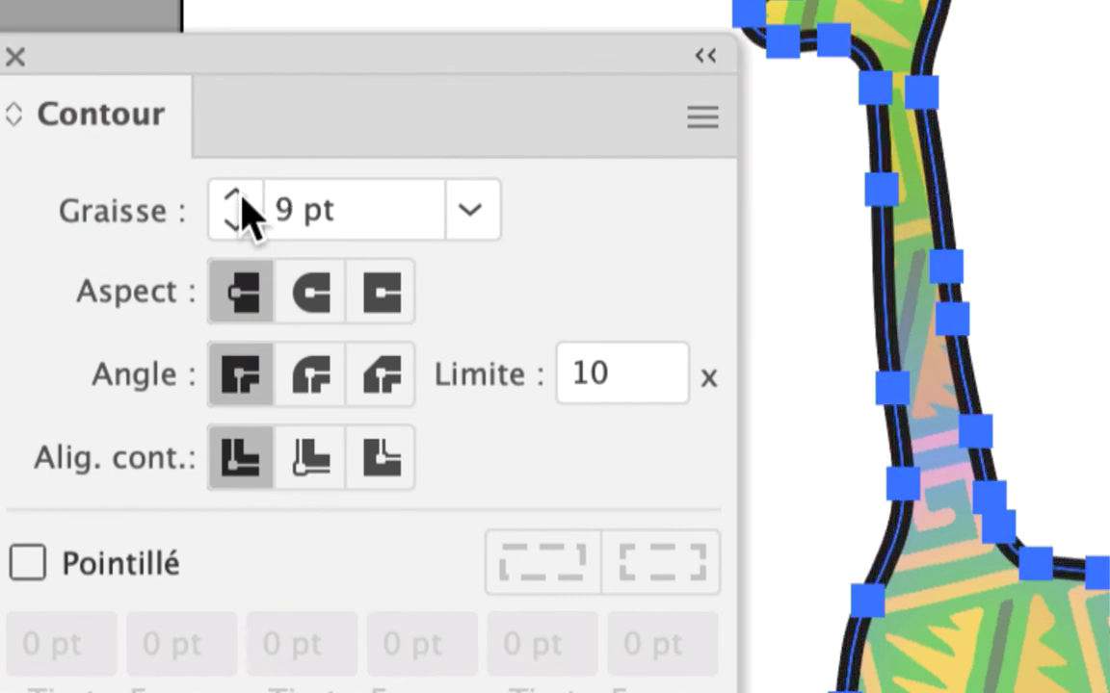
left_click(241, 198)
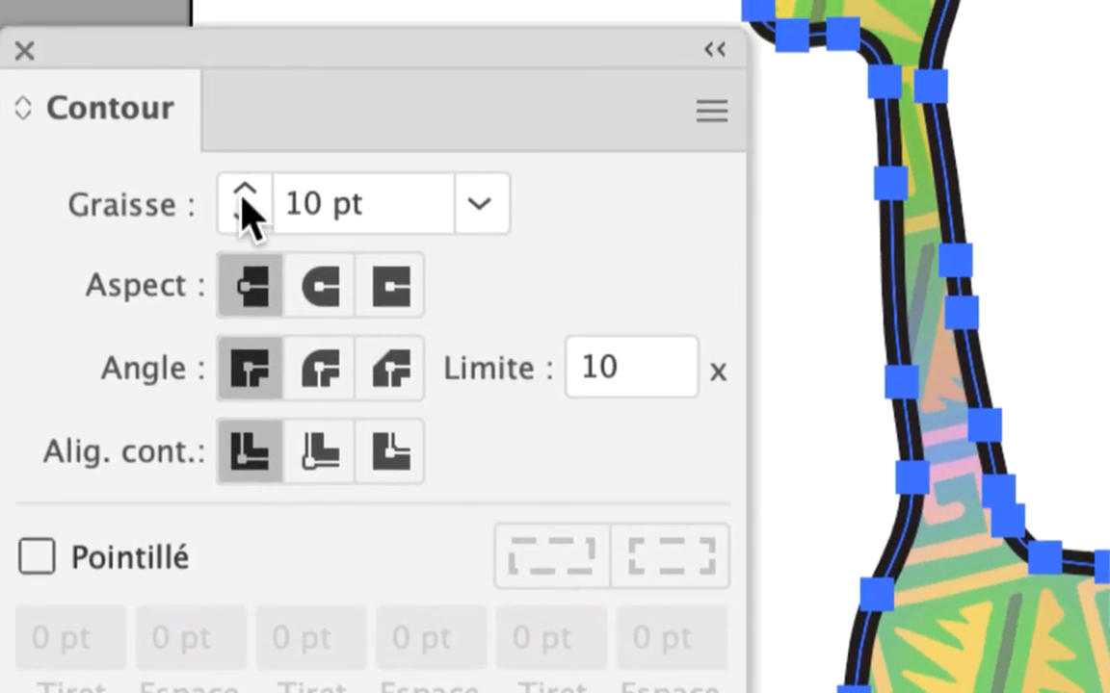
left_click(241, 194)
left_click(241, 195)
left_click(242, 194)
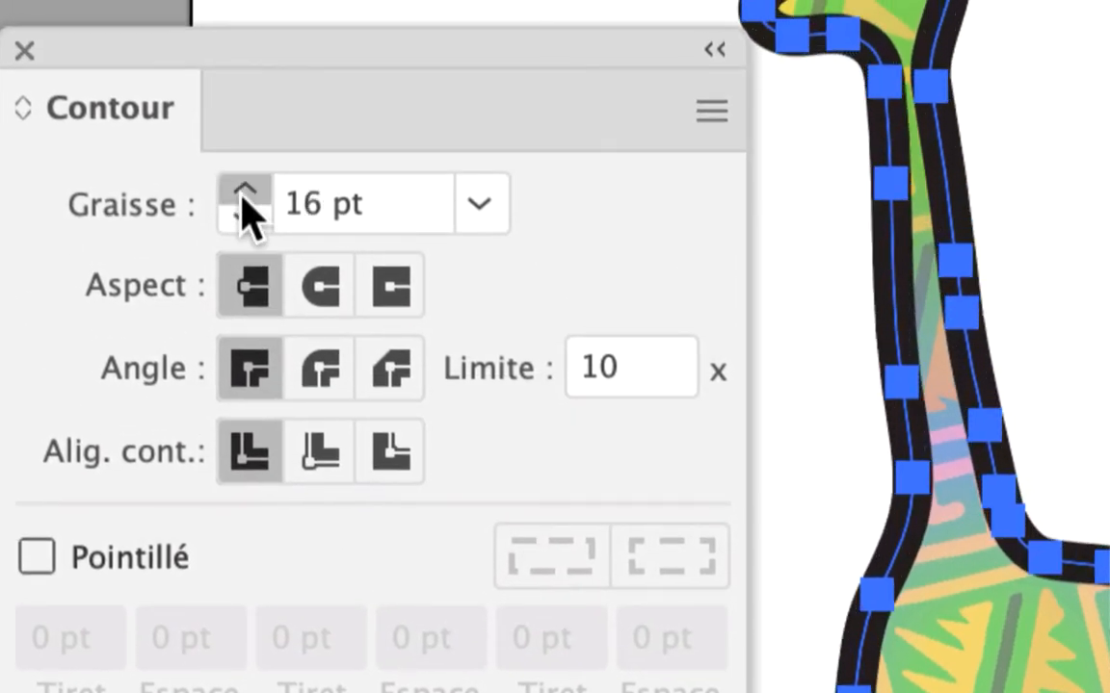
left_click(242, 195)
left_click(242, 194)
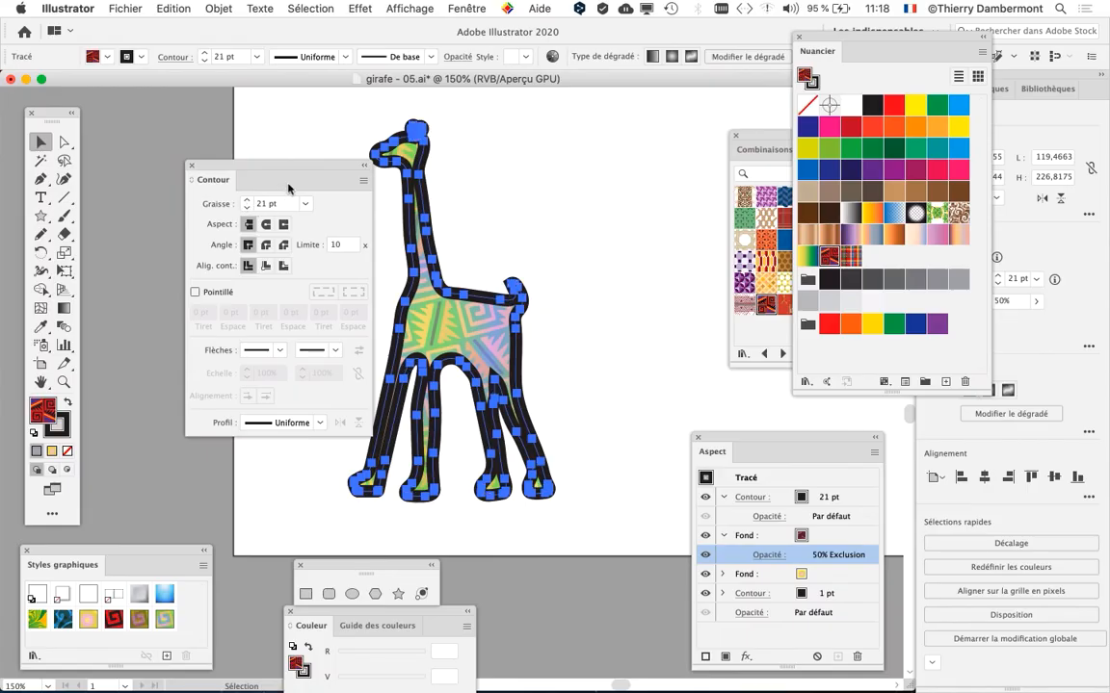
left_click_drag(288, 188, 226, 137)
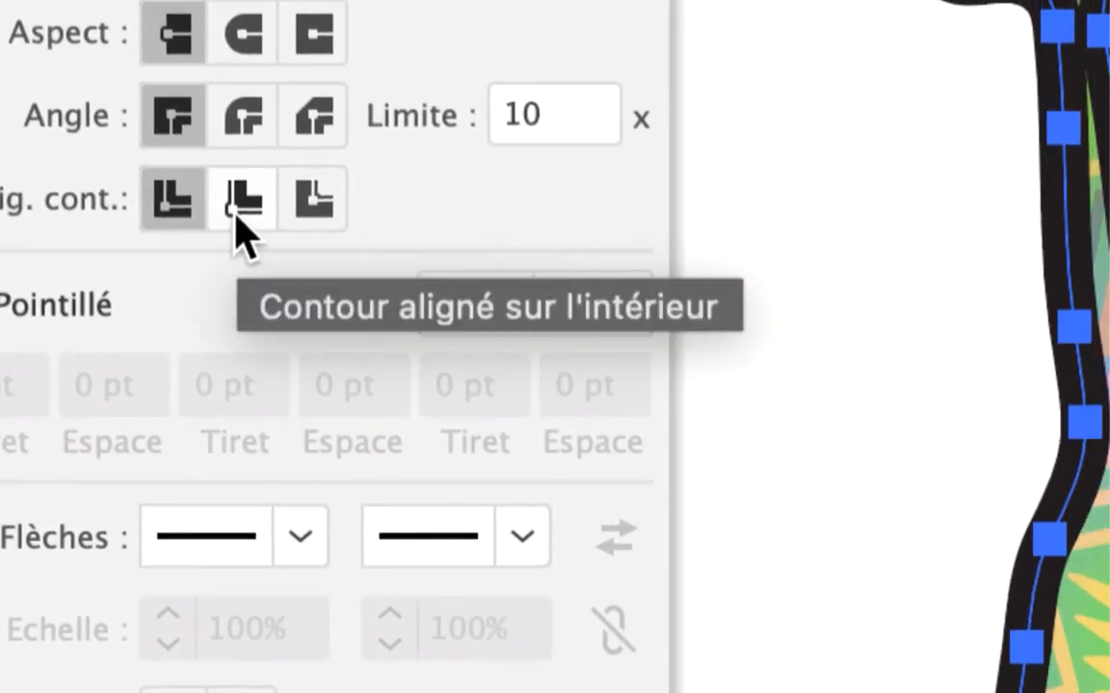
- Try the inside and outside stroke alignments on the giraffe, ending with the outside alignment
left_click(236, 217)
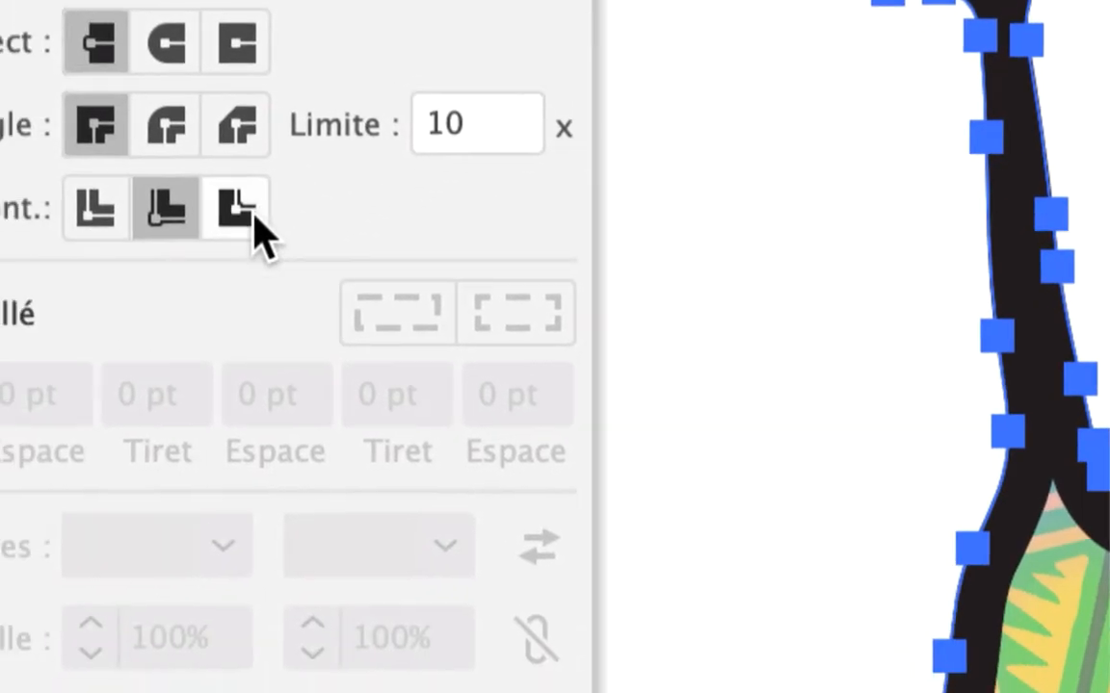
left_click(120, 316)
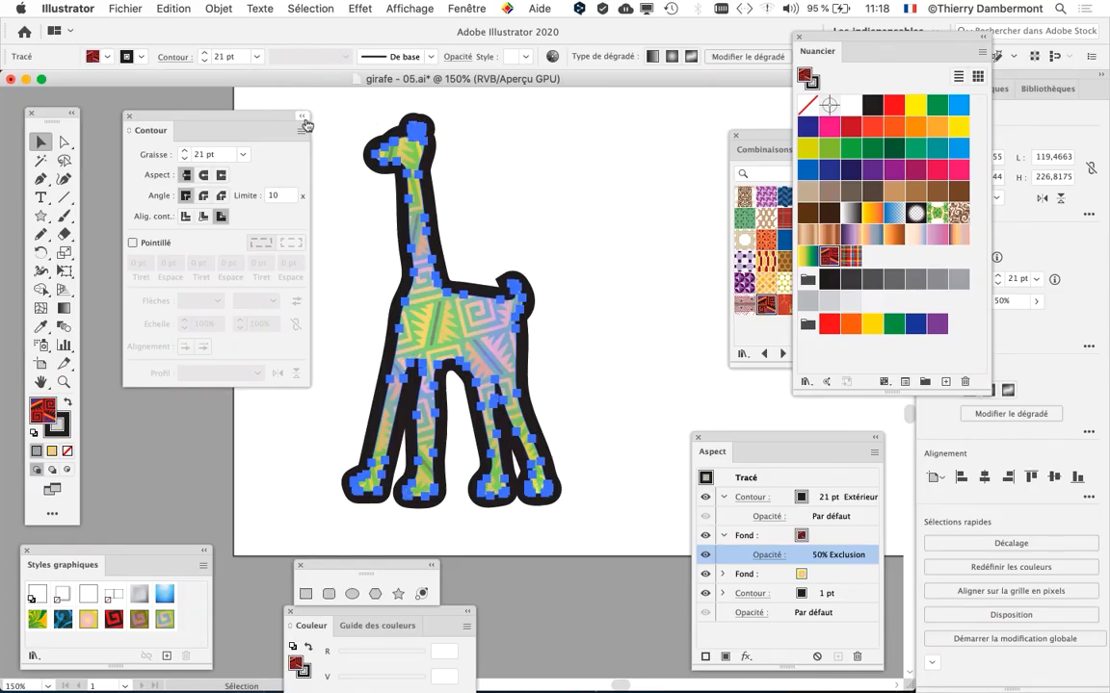
left_click_drag(291, 118, 273, 115)
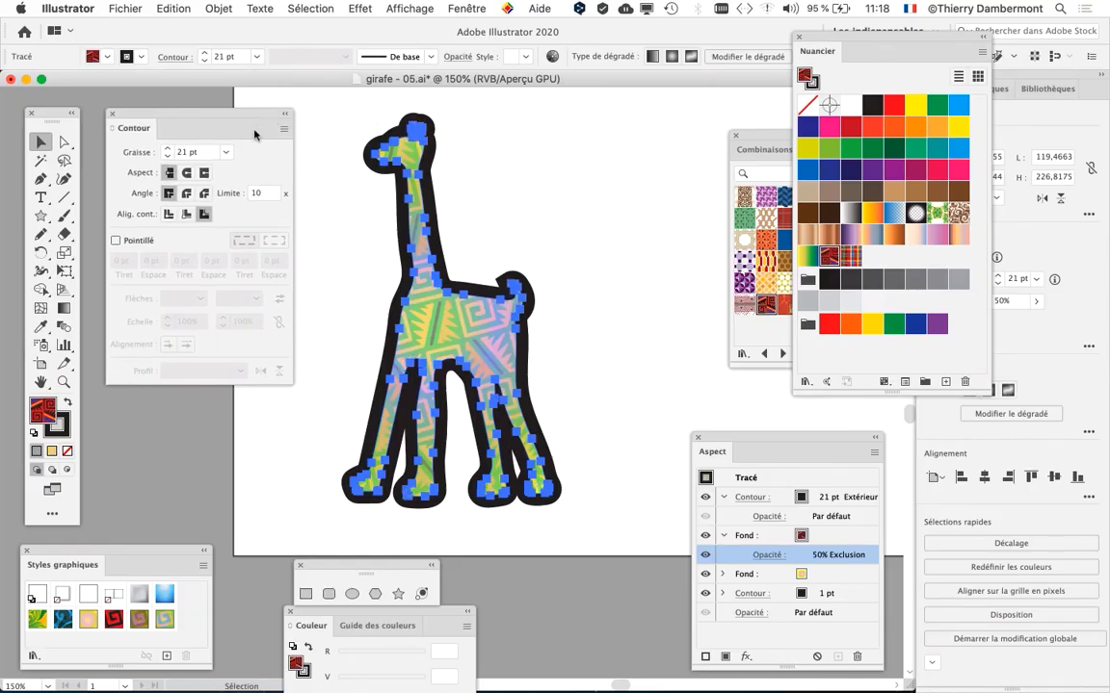
- Align the giraffe's stroke to the inside and reduce its weight to 13 pt, leaving the artwork deselected
left_click(167, 156)
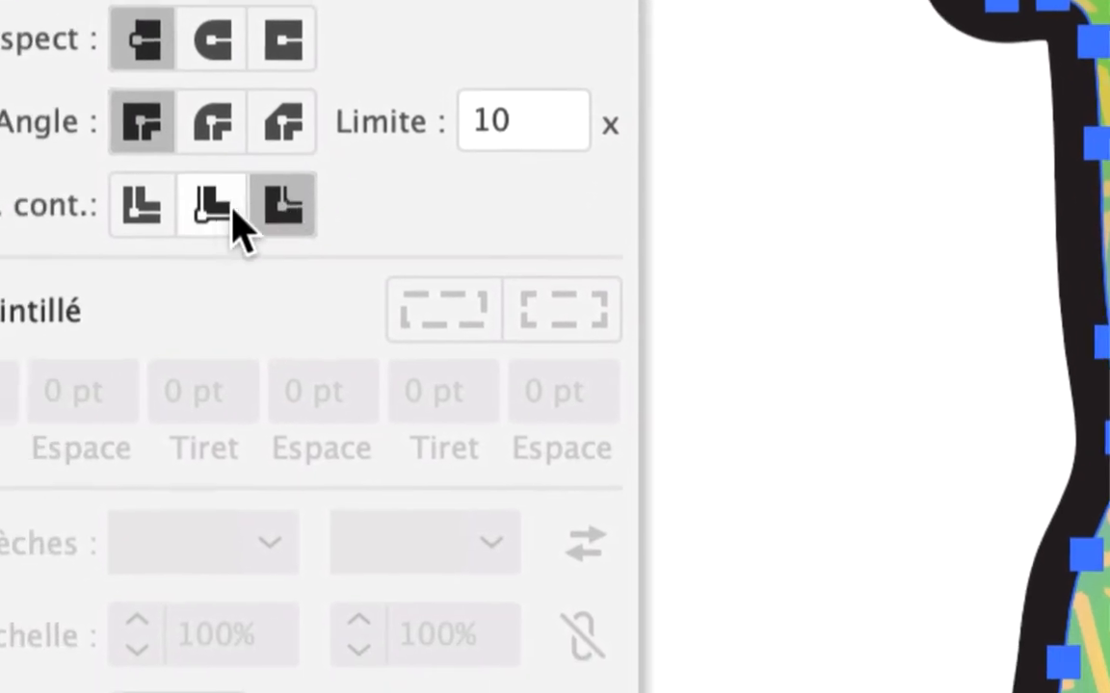
left_click(233, 210)
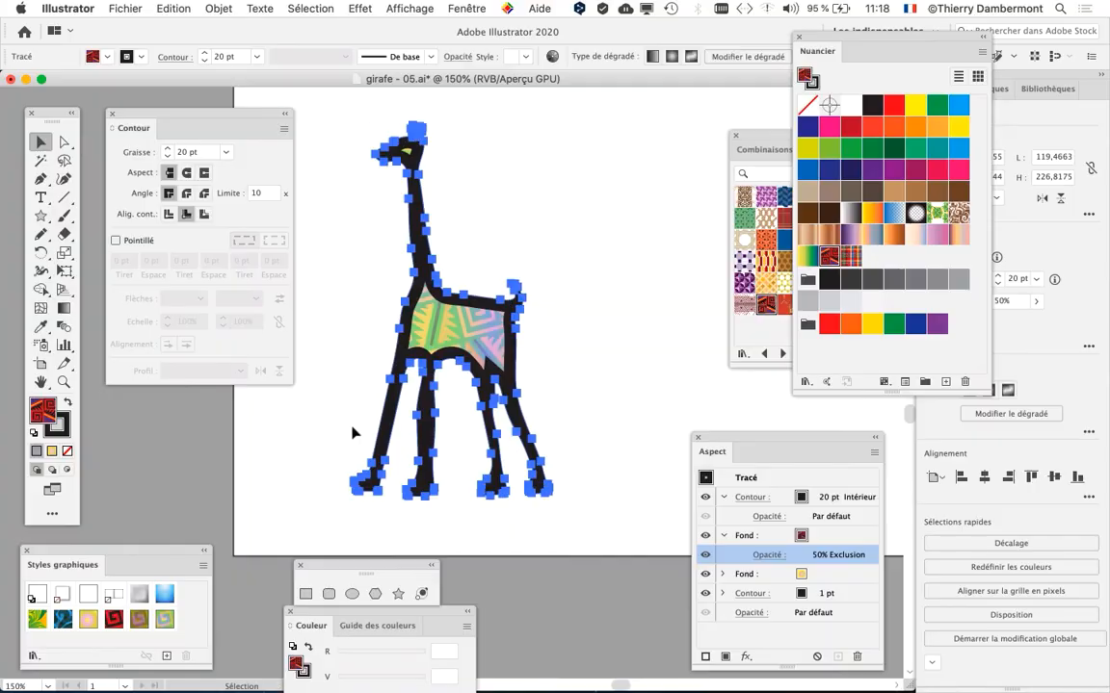
left_click(575, 252)
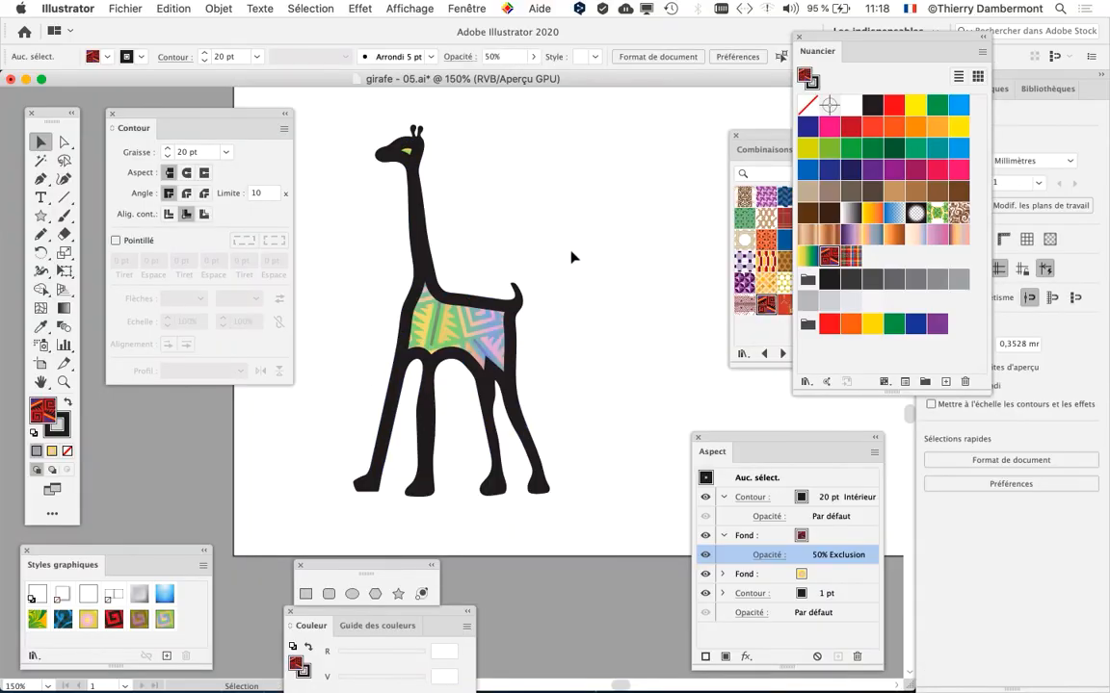
left_click(412, 209)
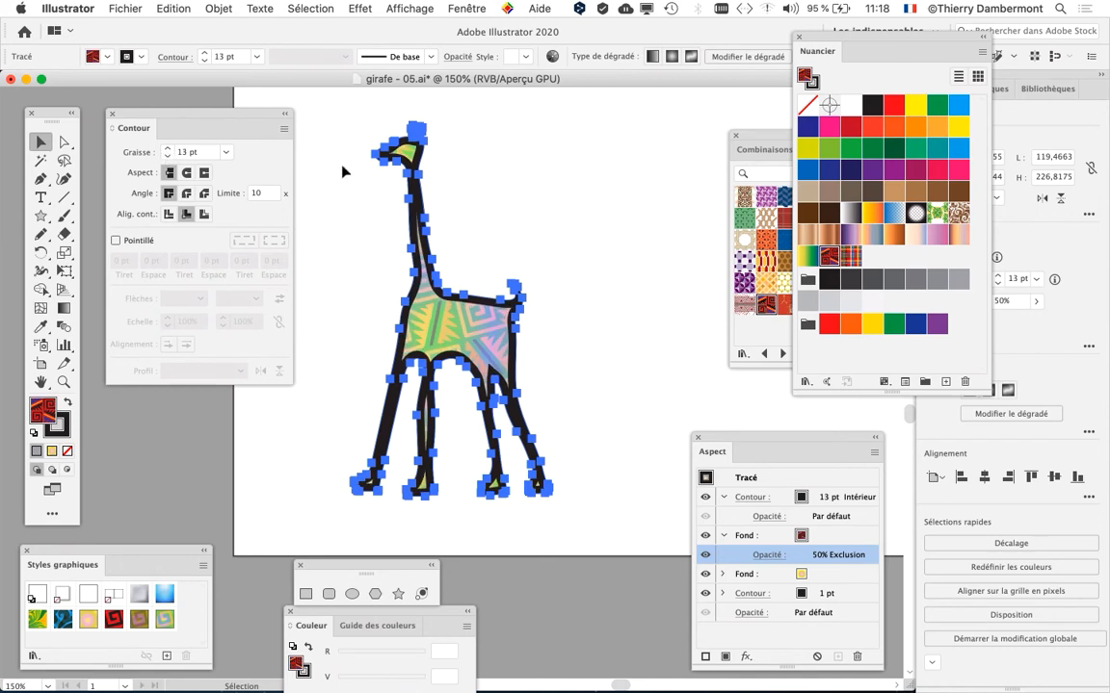
left_click(567, 196)
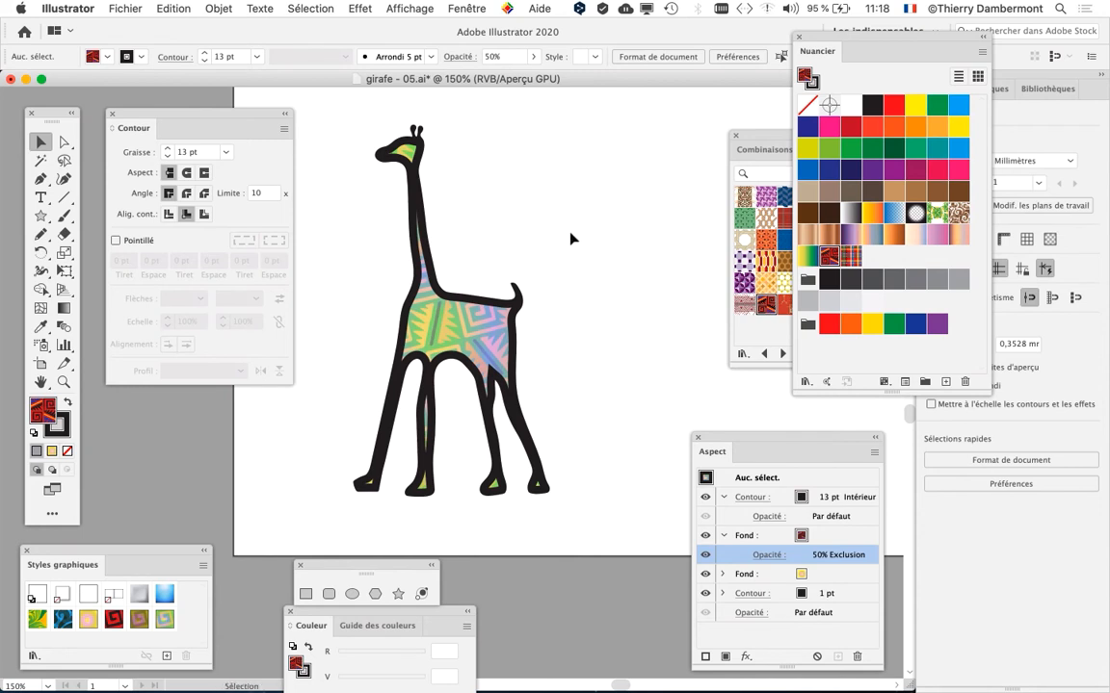
- Try the outside stroke alignment on the giraffe, return it to the inside alignment and deselect the artwork
key("super+a")
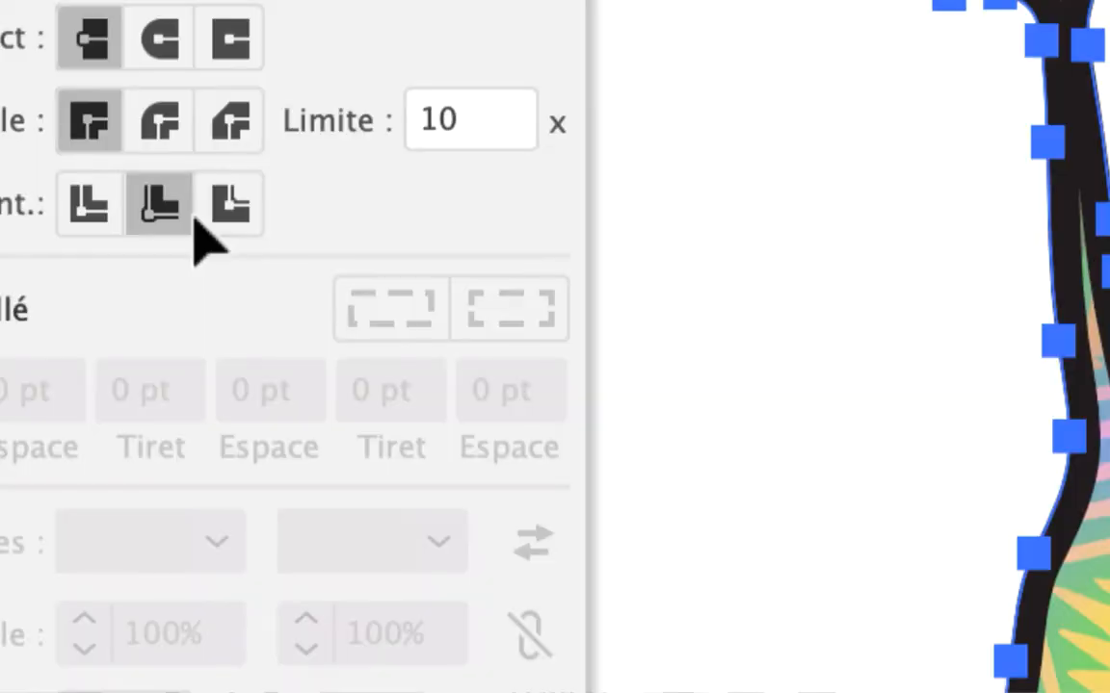
left_click(228, 212)
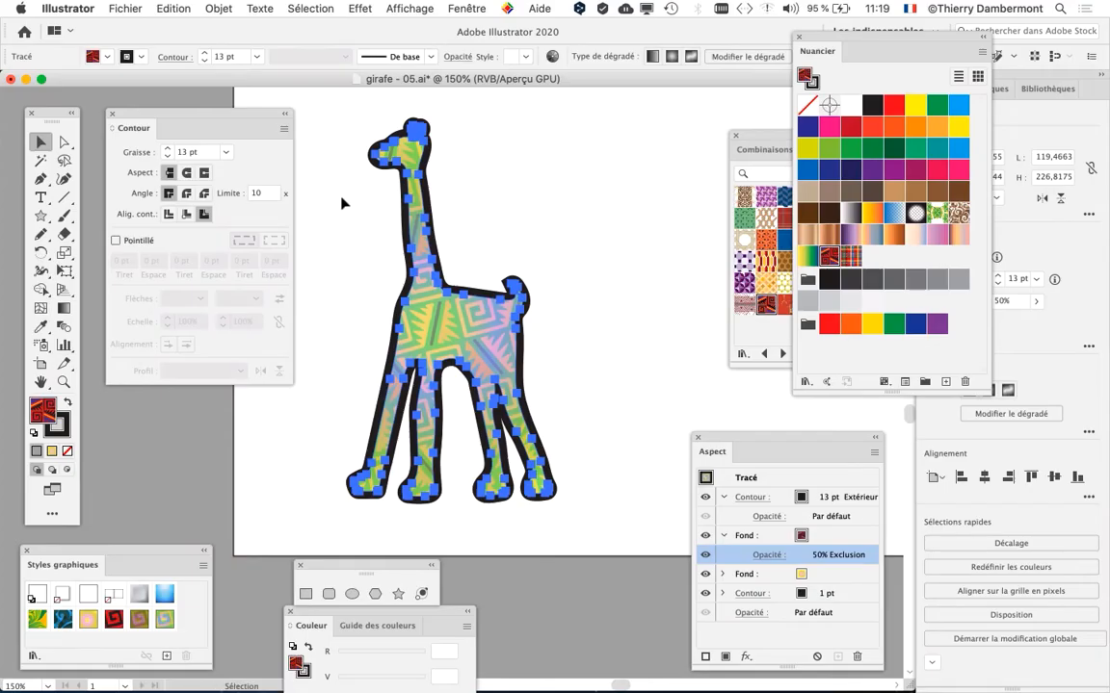
left_click(186, 214)
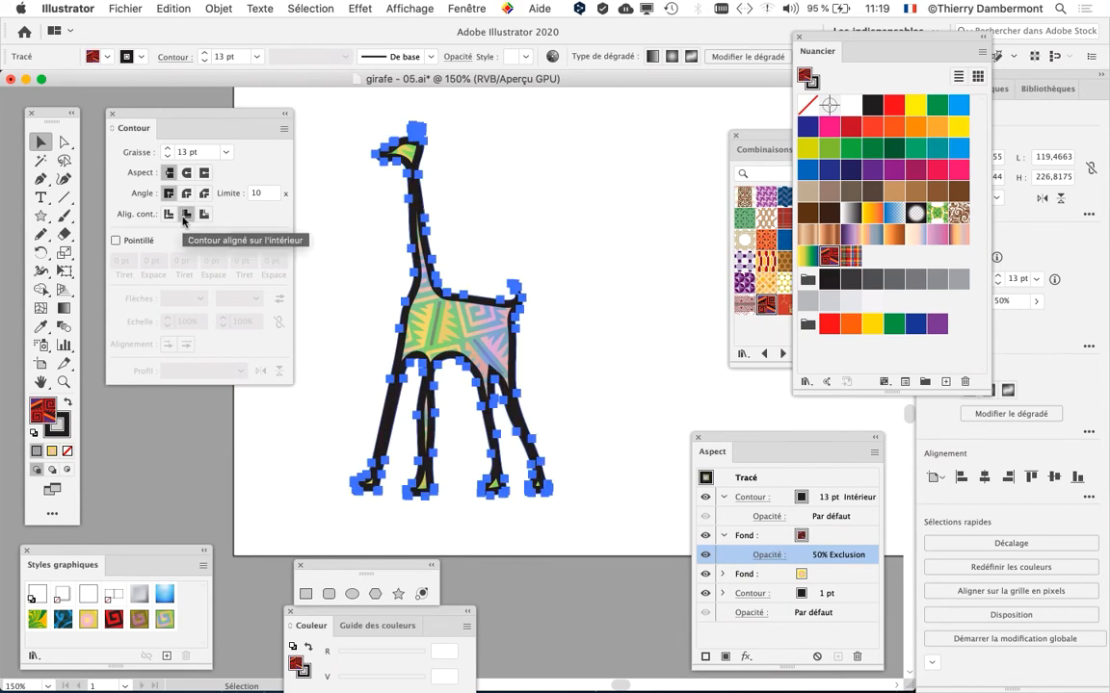
left_click(360, 284)
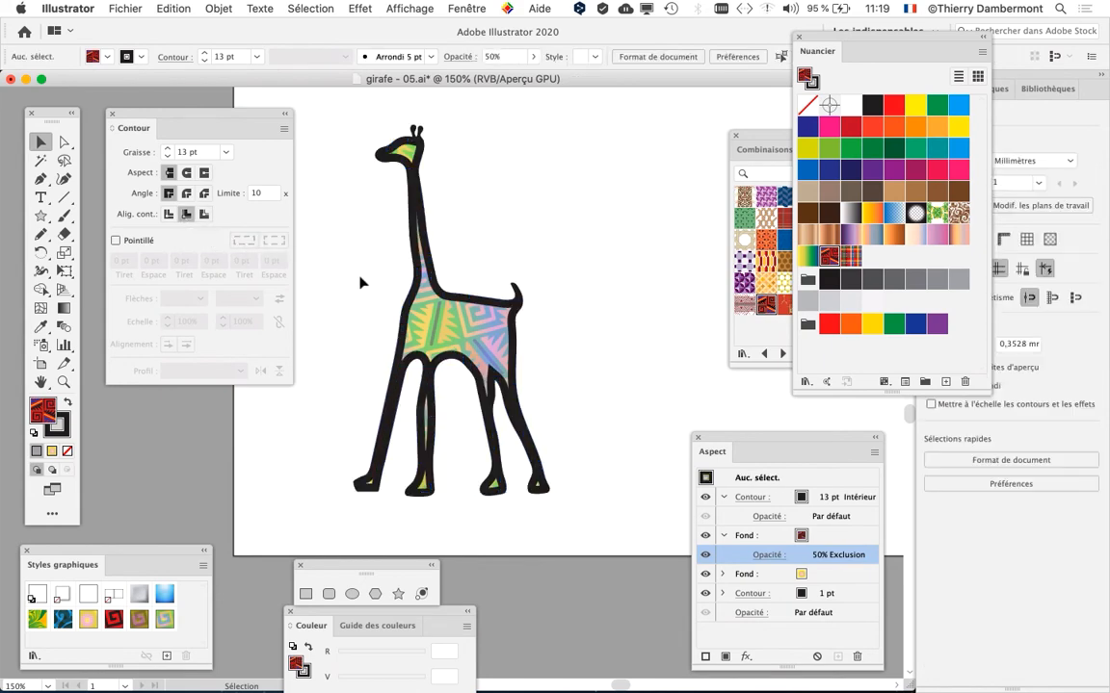
- Bring the Styles graphiques palette beside the selected giraffe, save its thick inside-stroke appearance as a new graphic style and enlarge the palette
left_click(403, 273)
left_click(360, 338)
left_click(403, 278)
left_click_drag(95, 551, 557, 114)
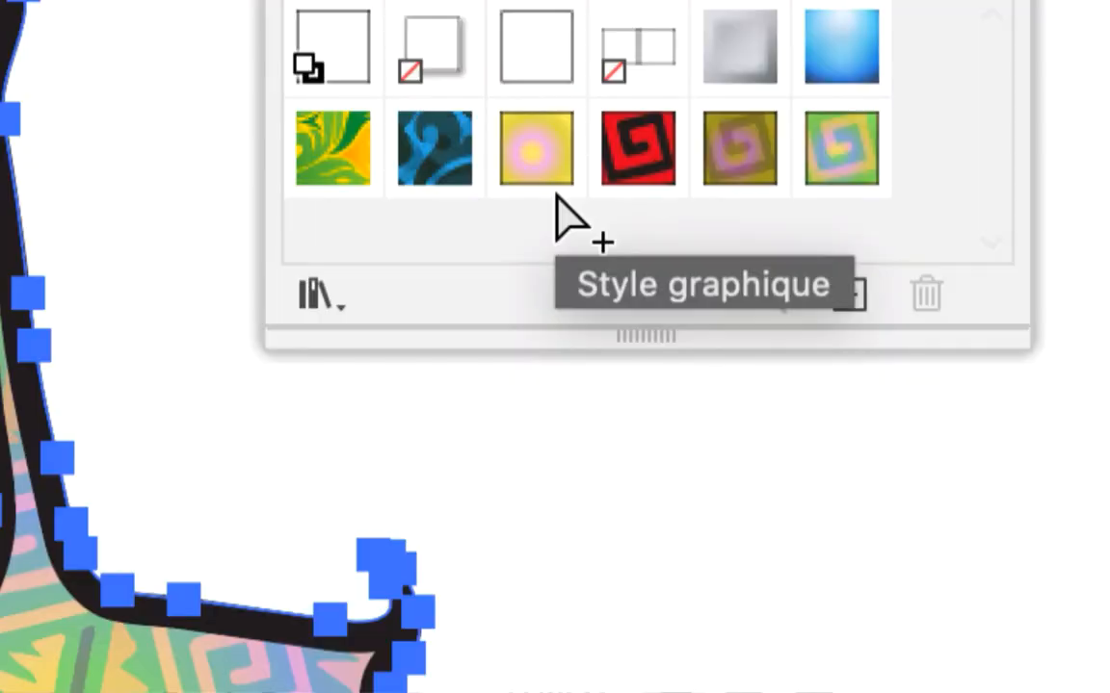
left_click_drag(543, 192, 431, 175)
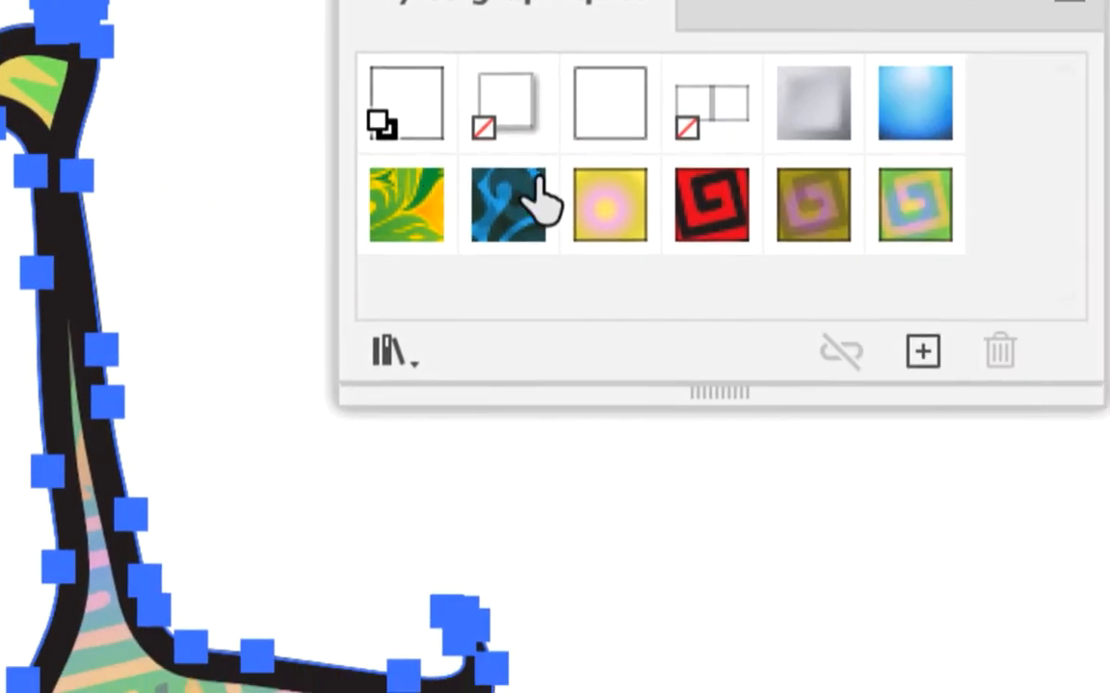
left_click(617, 214)
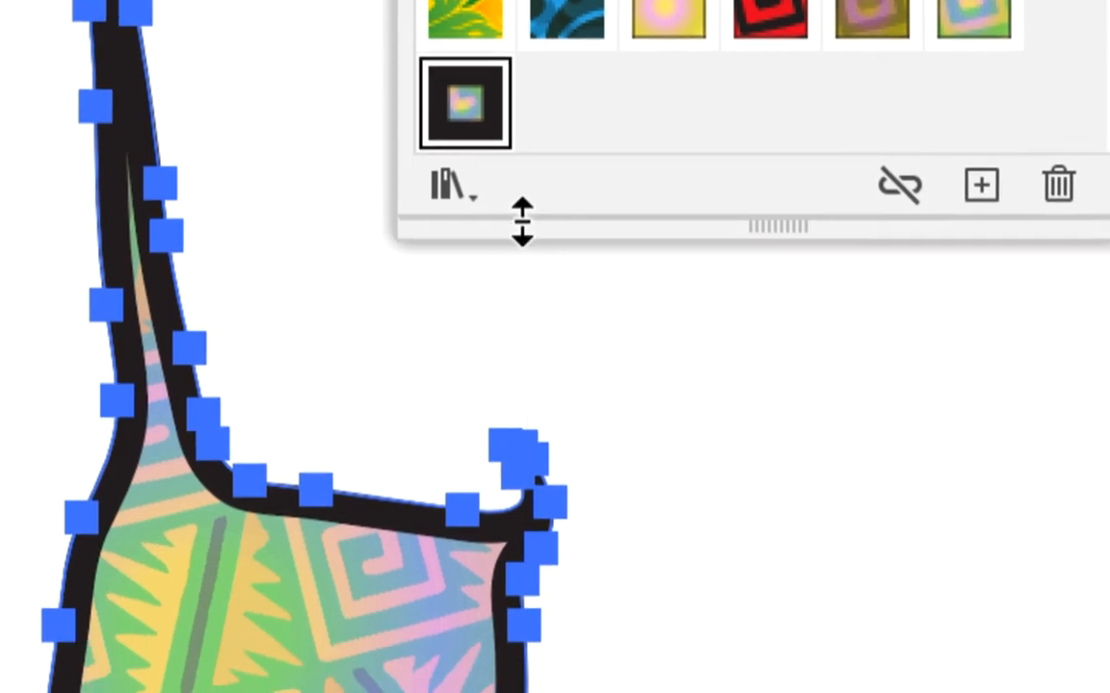
left_click_drag(521, 220, 520, 257)
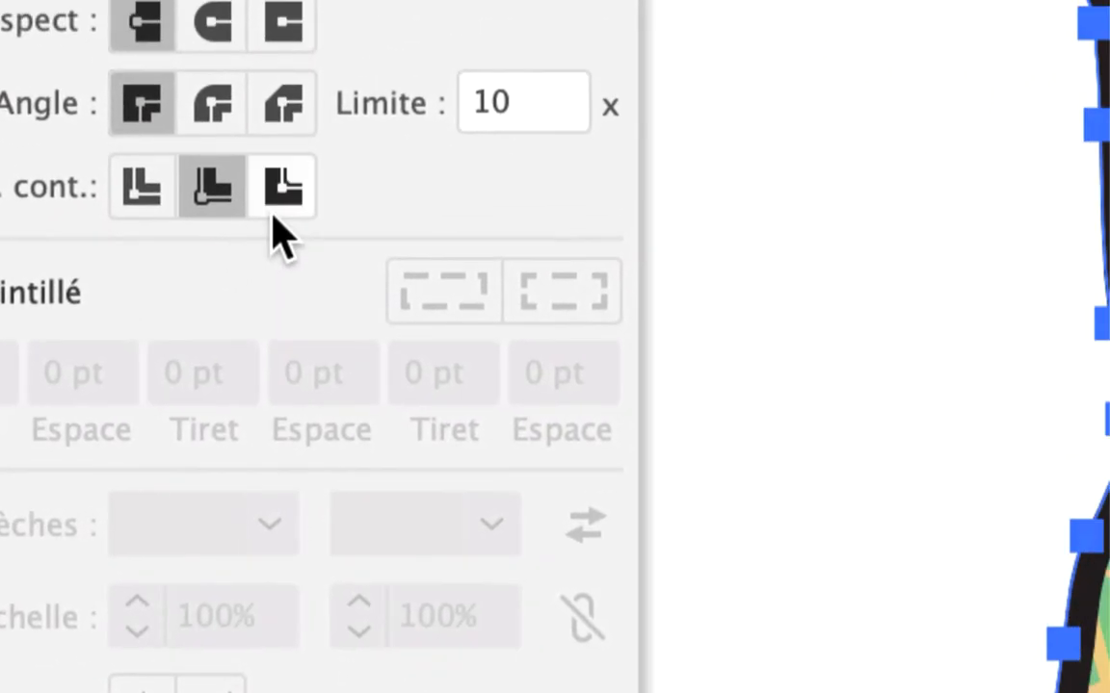
- Align the giraffe's stroke to the outside and reduce its weight to 8 pt
left_click(275, 212)
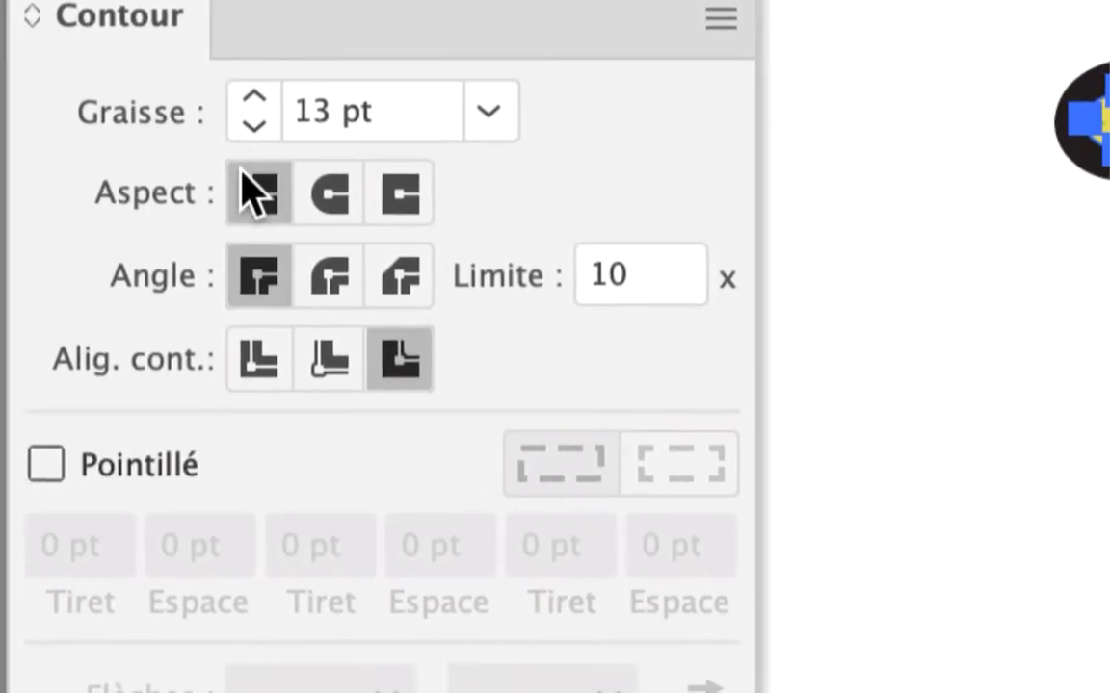
left_click(245, 166)
left_click(246, 166)
left_click(246, 166)
left_click(245, 166)
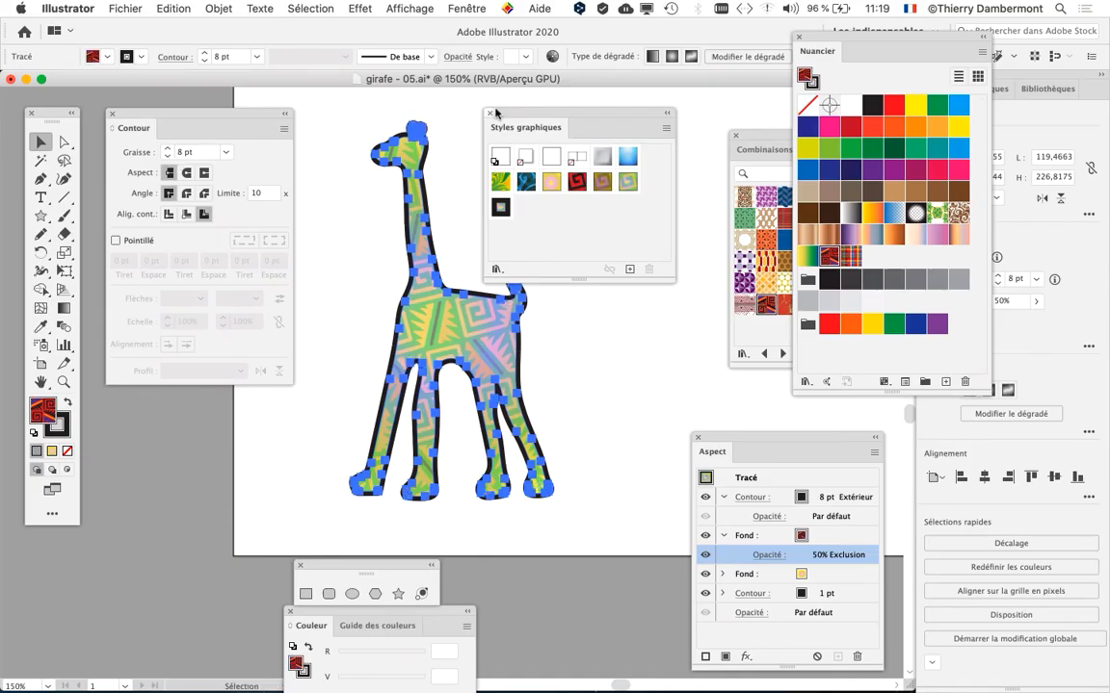
- Place the Styles graphiques palette in the free area beside the giraffe and save its 8 pt outside-stroke appearance as a new graphic style
left_click_drag(495, 112, 651, 86)
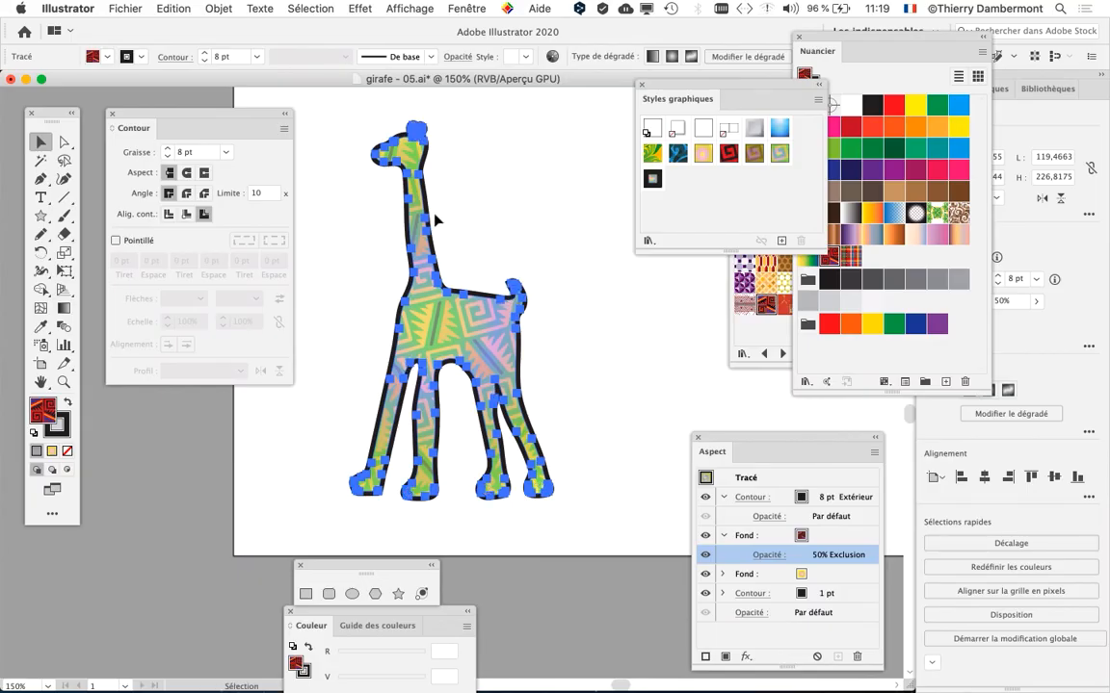
key("a")
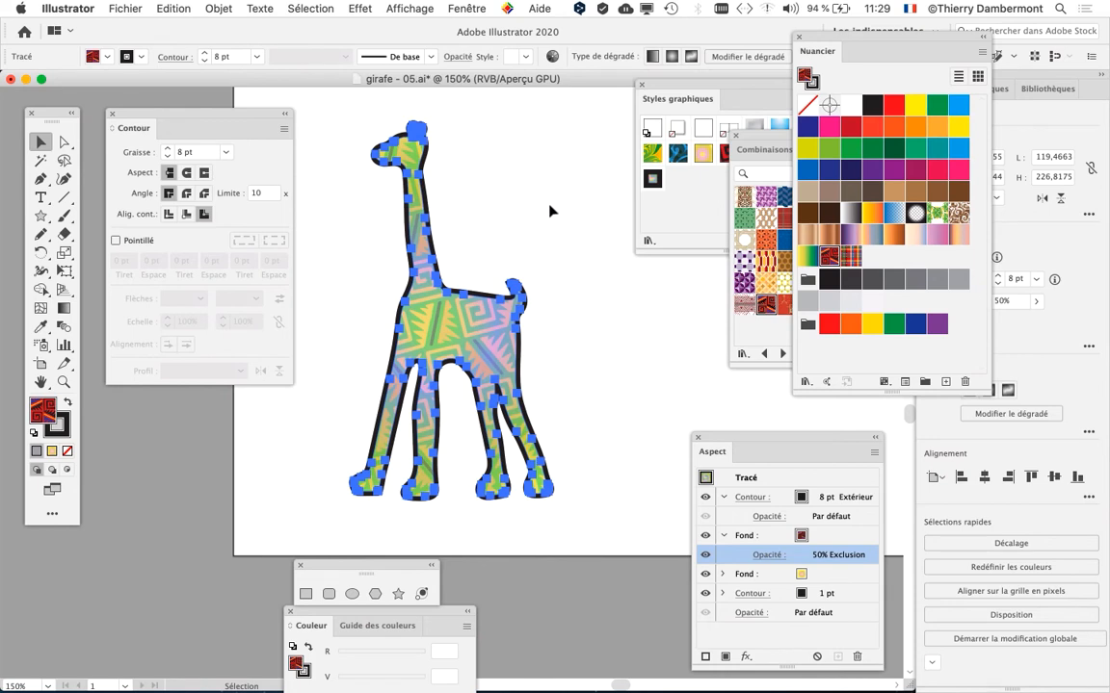
left_click_drag(549, 210, 366, 222)
left_click_drag(677, 83, 480, 120)
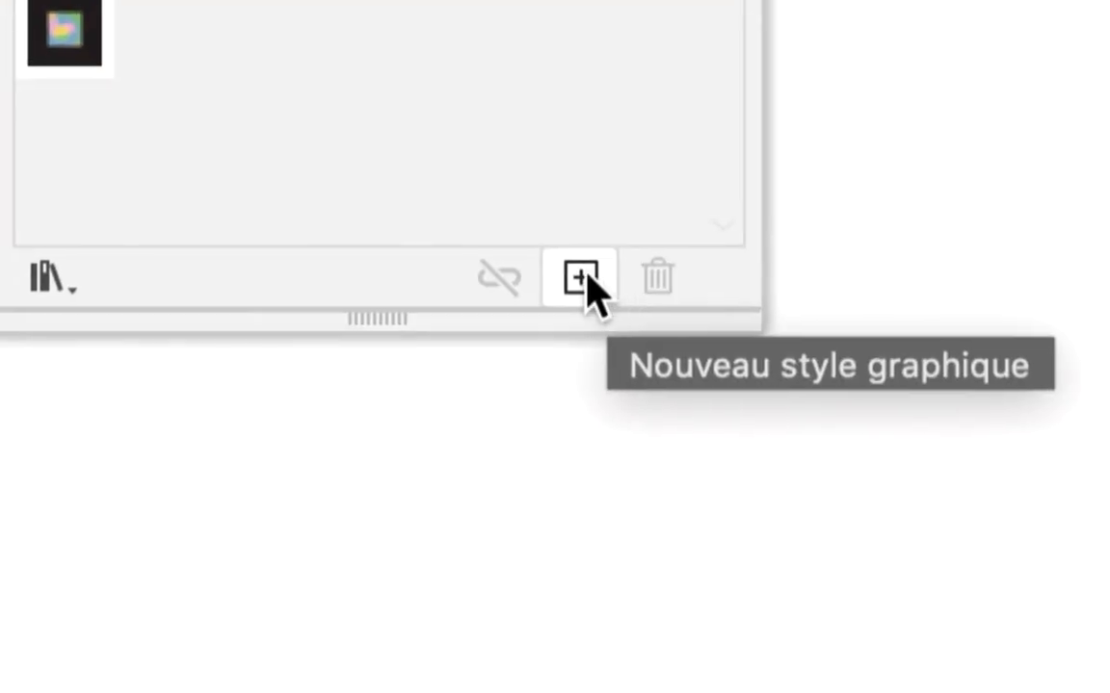
left_click(585, 276)
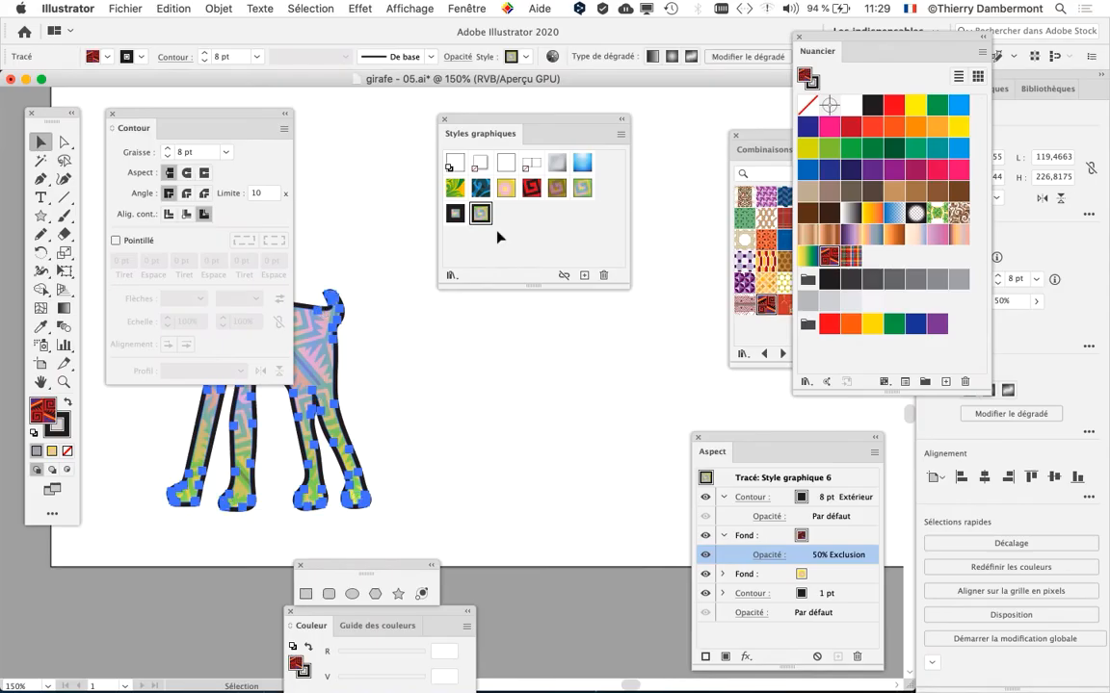
- Make room beside the giraffe, sketch a closed freehand shape with the Pencil tool and apply the newest graphic style to it
left_click_drag(473, 118, 455, 398)
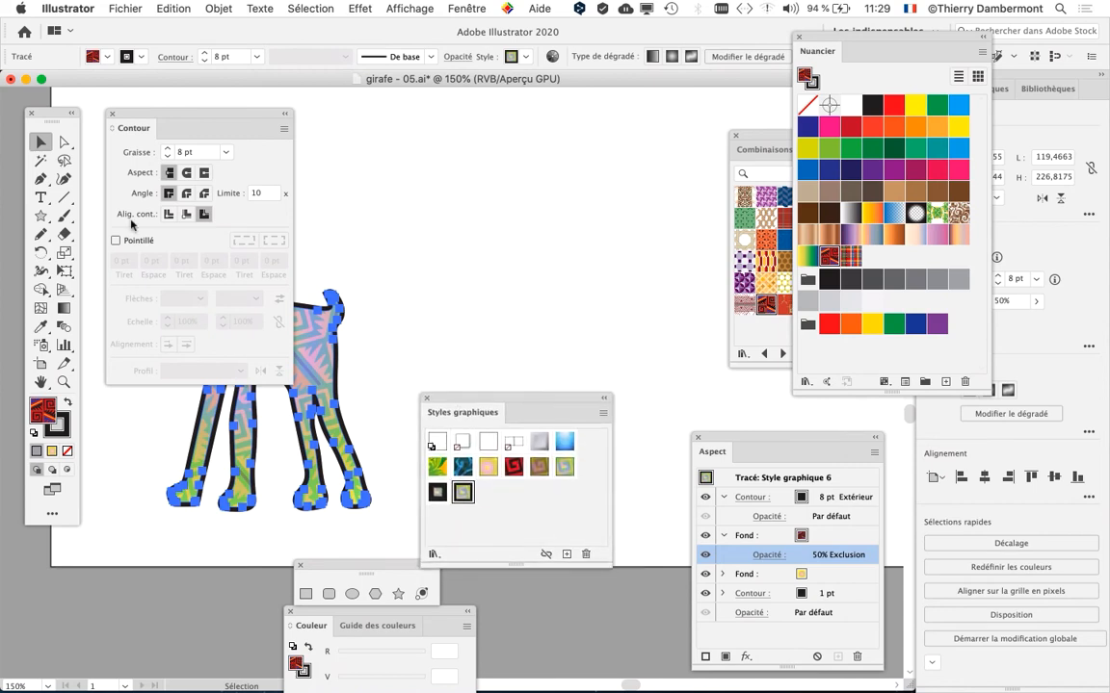
left_click(40, 234)
mouse_move(500, 162)
left_mouse_down()
mouse_move(456, 190)
mouse_move(457, 297)
mouse_move(601, 307)
mouse_move(624, 246)
mouse_move(591, 193)
mouse_move(532, 161)
left_mouse_up()
key("super+z")
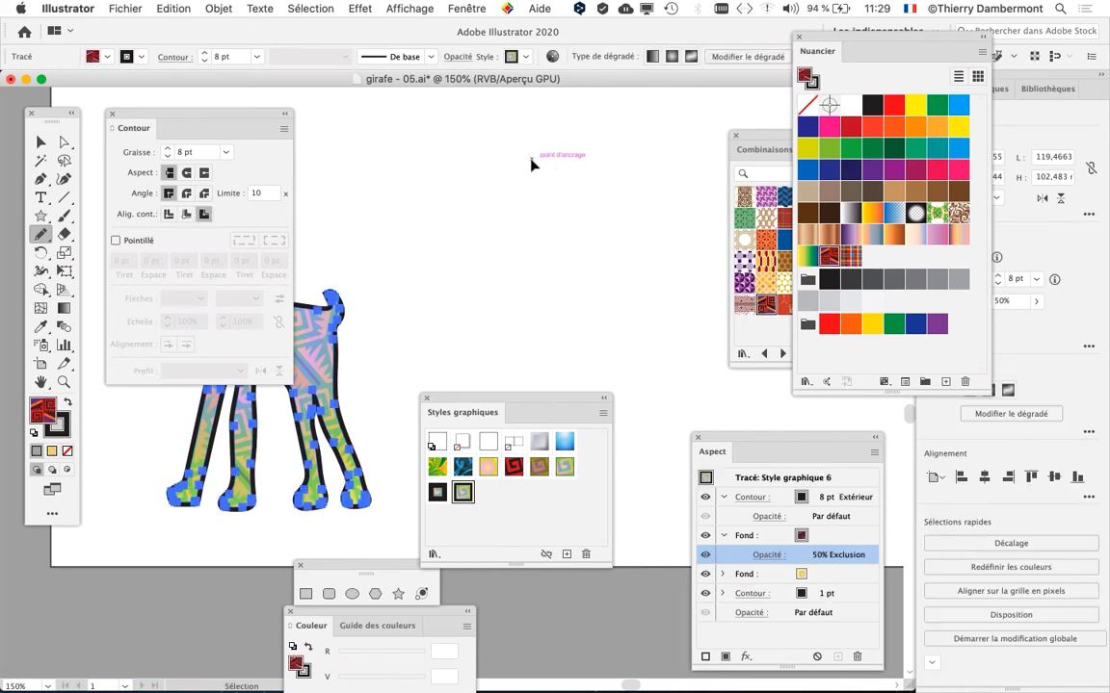
mouse_move(531, 160)
left_mouse_down()
mouse_move(445, 221)
mouse_move(466, 246)
mouse_move(504, 237)
mouse_move(525, 209)
mouse_move(534, 158)
left_mouse_up()
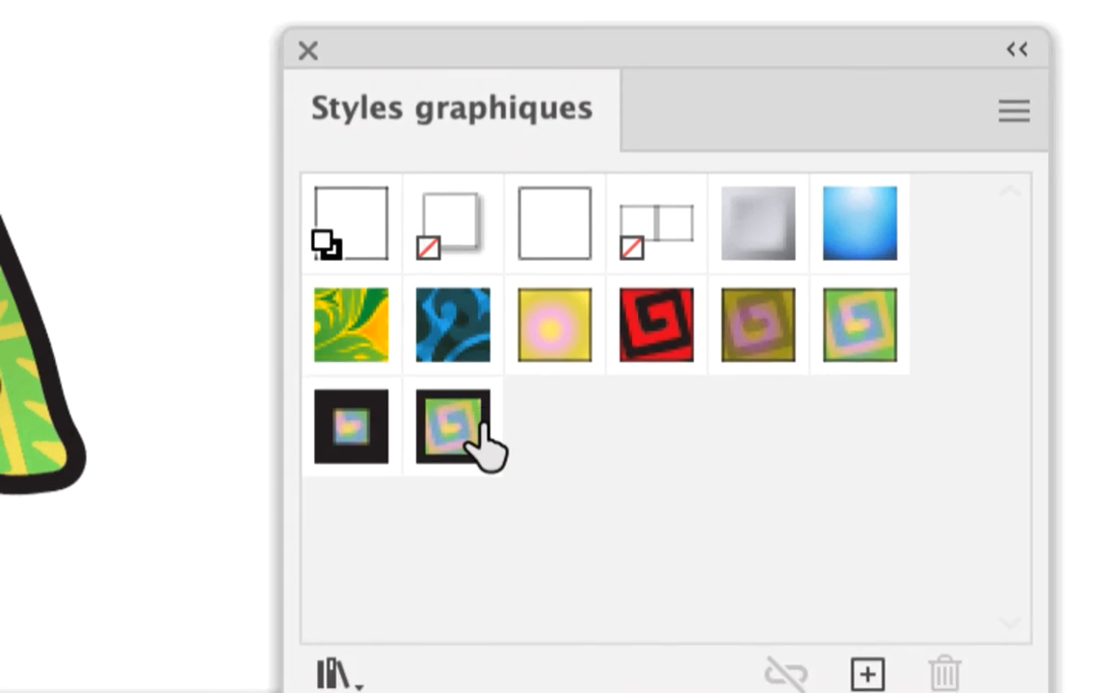
left_click(472, 429)
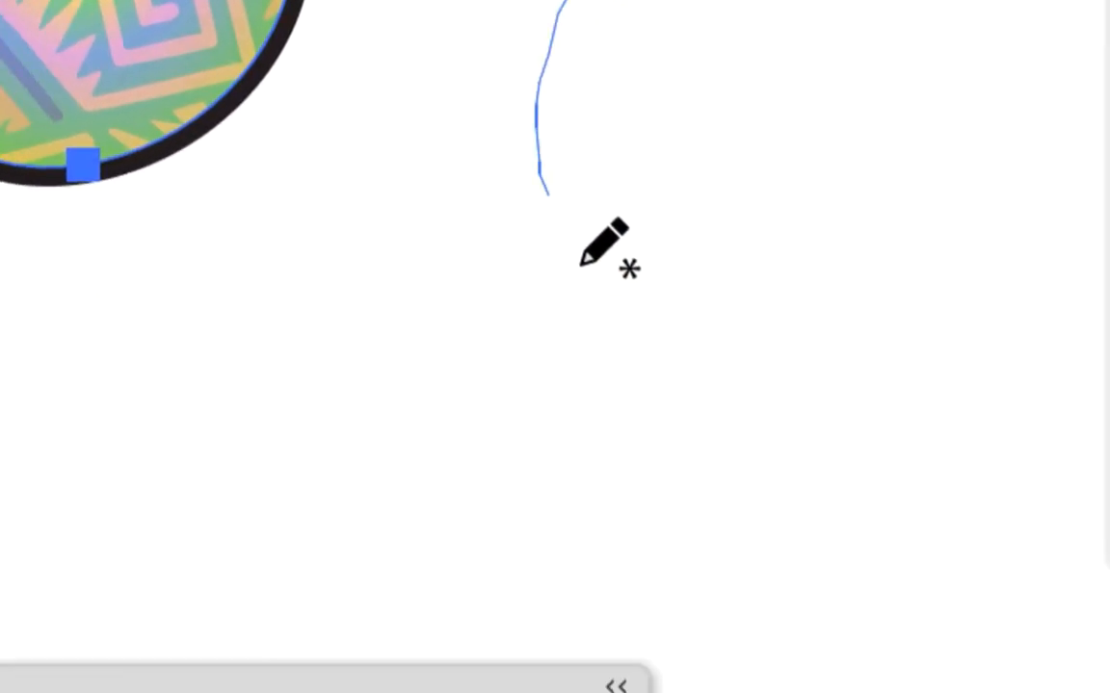
- Sketch an open freehand shape beside the first one, apply the same graphic style and deselect it
mouse_move(581, 263)
left_mouse_down()
mouse_move(871, 300)
mouse_move(902, 66)
mouse_move(835, 0)
left_mouse_up()
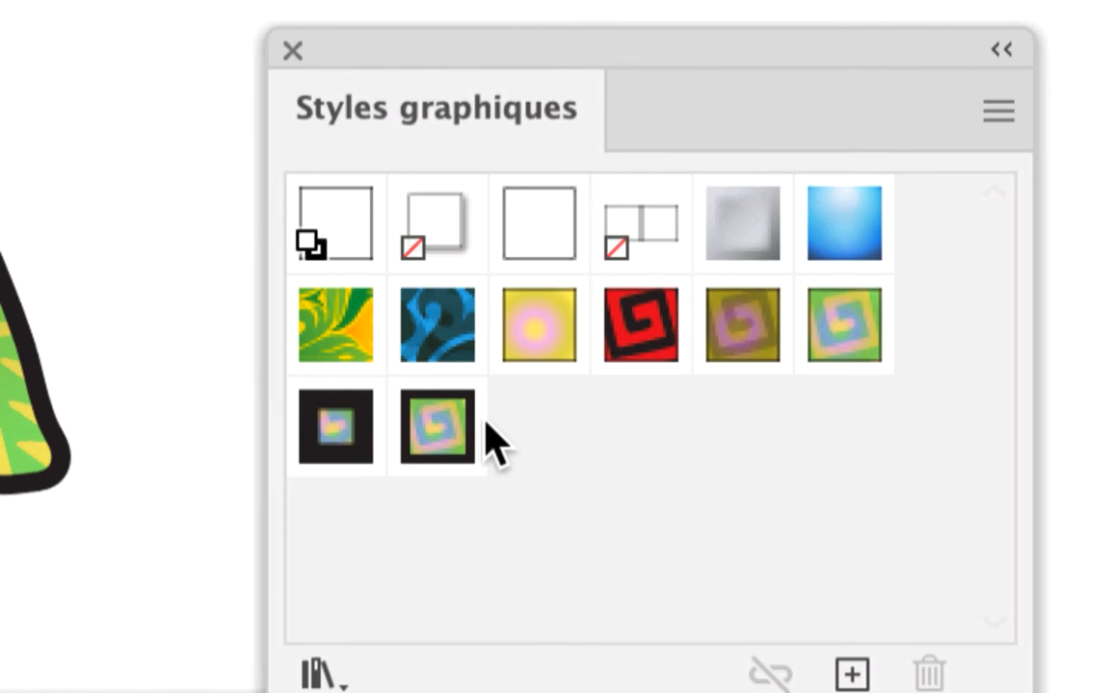
left_click(469, 424)
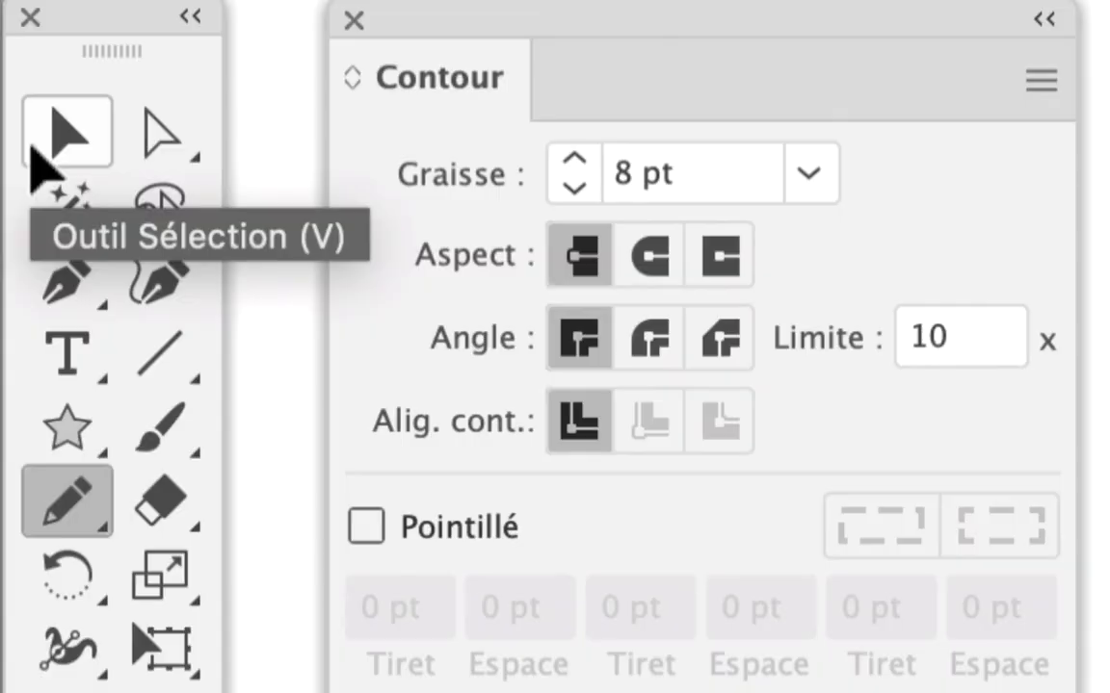
left_click(39, 145)
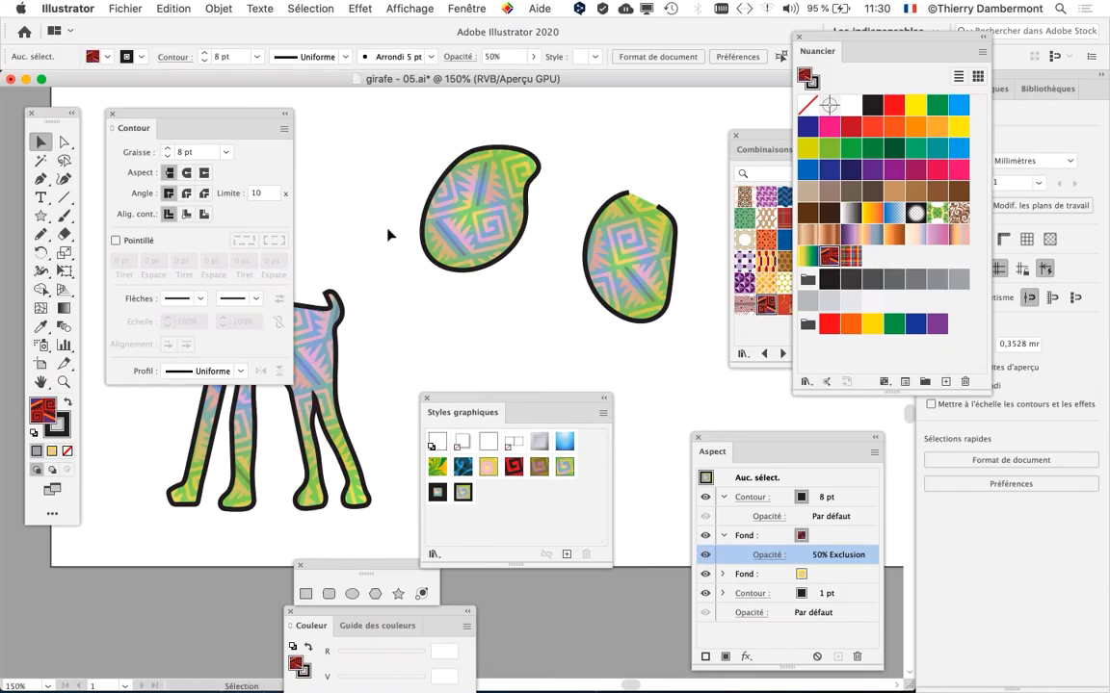
- Move the Contour palette off the giraffe and place a copy of the giraffe directly underneath it, outside the artboard
left_click_drag(206, 112, 232, 484)
left_click_drag(181, 523, 154, 560)
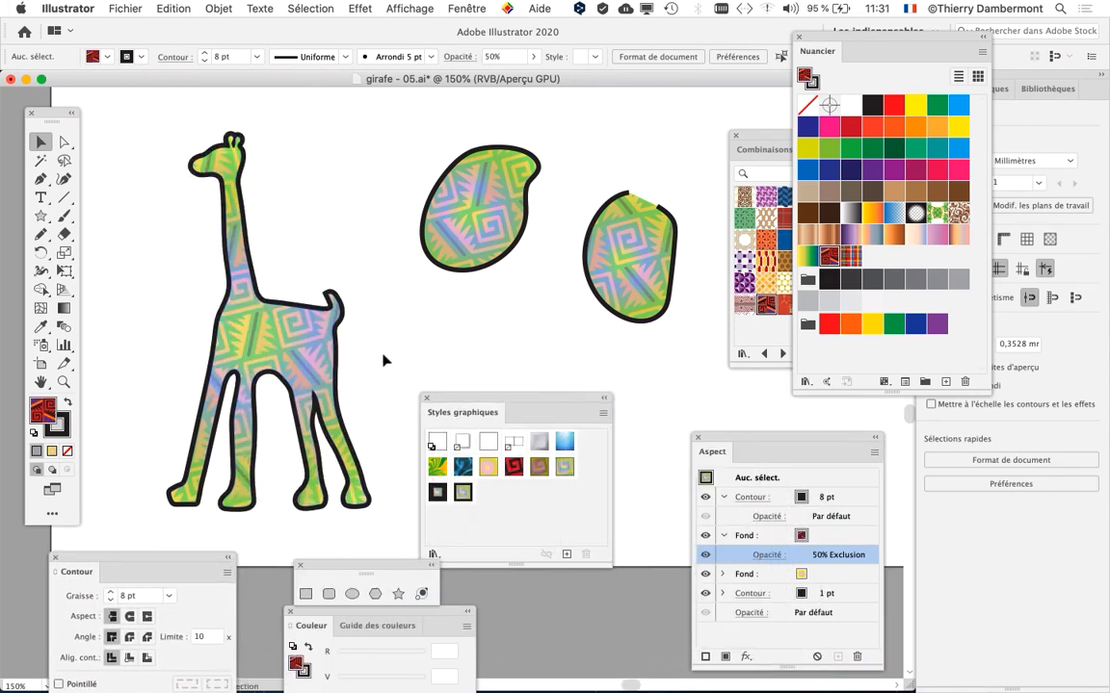
left_click(262, 308)
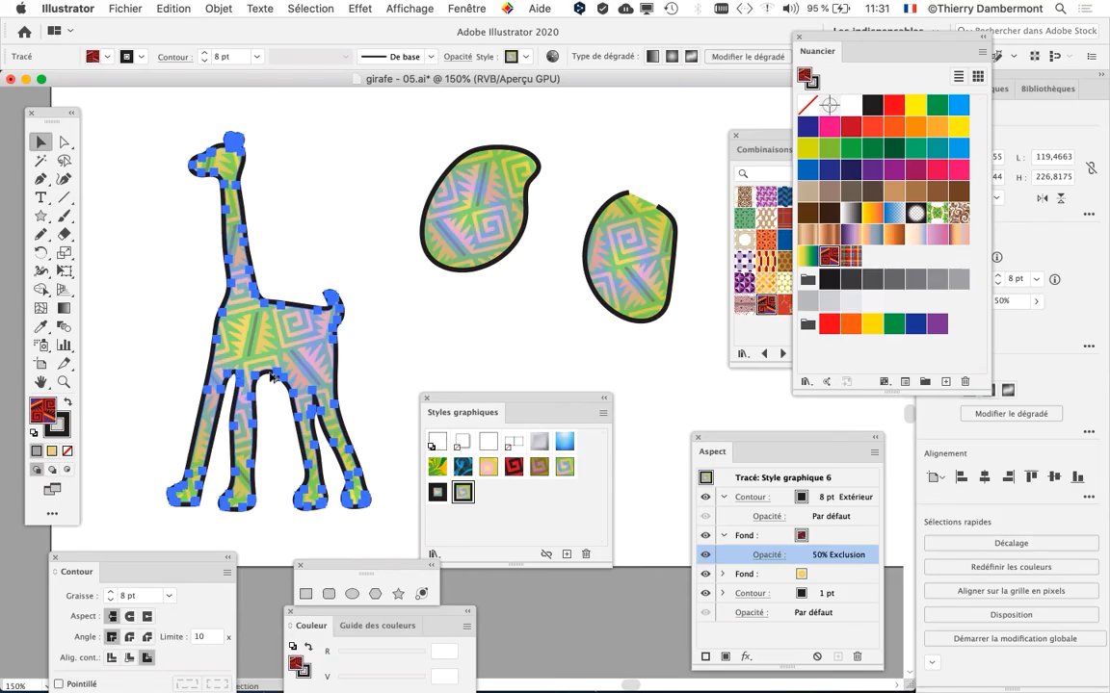
scroll(274, 379, "down", 2)
scroll(273, 380, "down", 3)
scroll(274, 380, "right", 3)
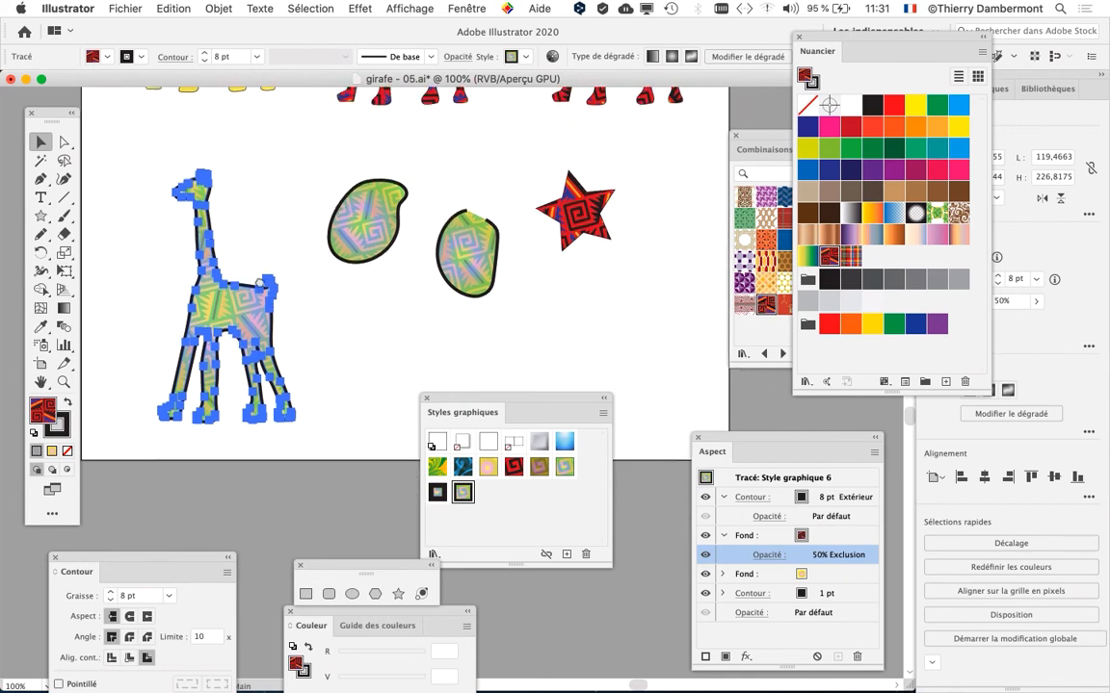
scroll(260, 272, "down", 8)
scroll(261, 273, "left", 4)
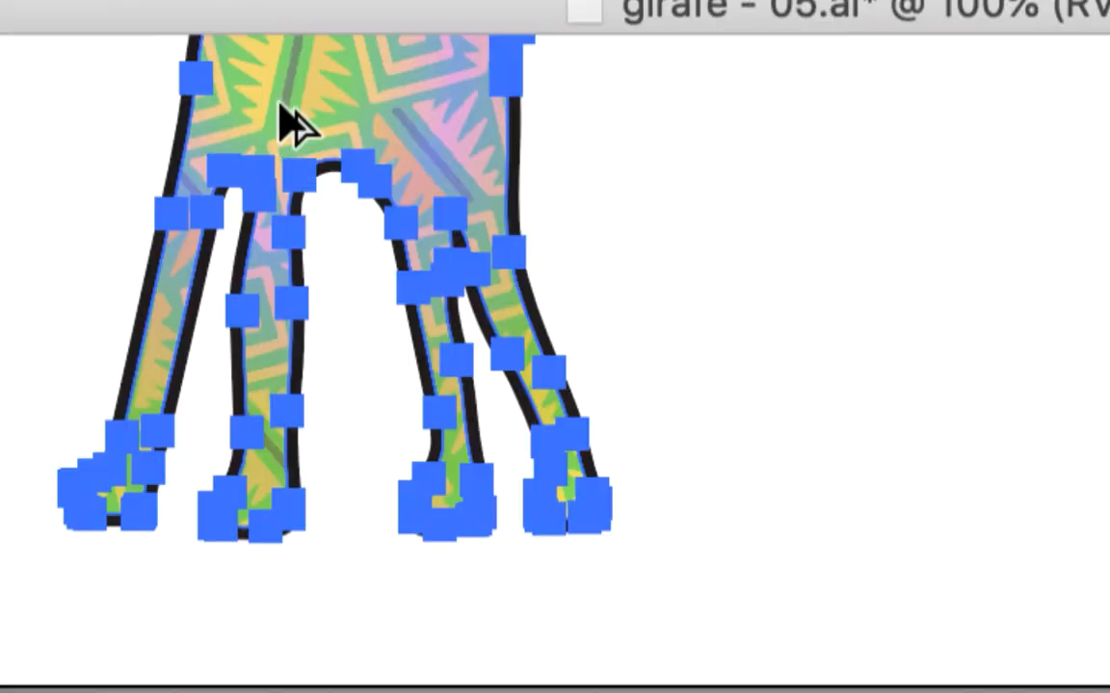
left_click_drag(281, 106, 273, 344)
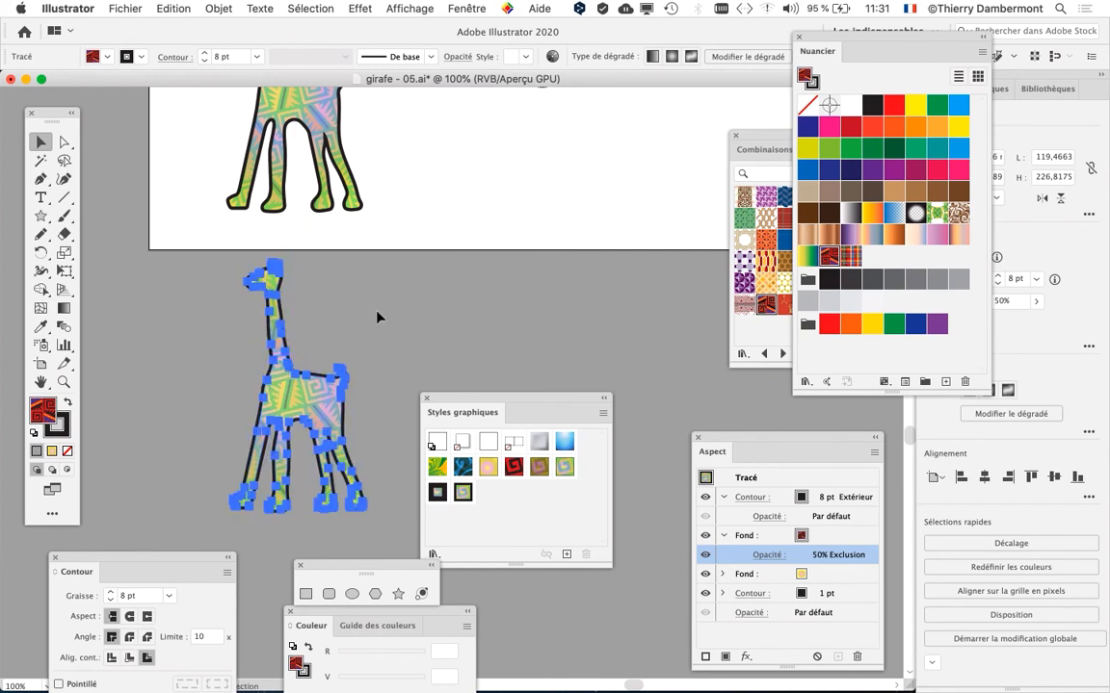
- Extend the artboard downward to a height of about 891 mm so it encloses the copied giraffe, and leave artboard editing
scroll(376, 315, "down", 1)
scroll(376, 315, "down", 2)
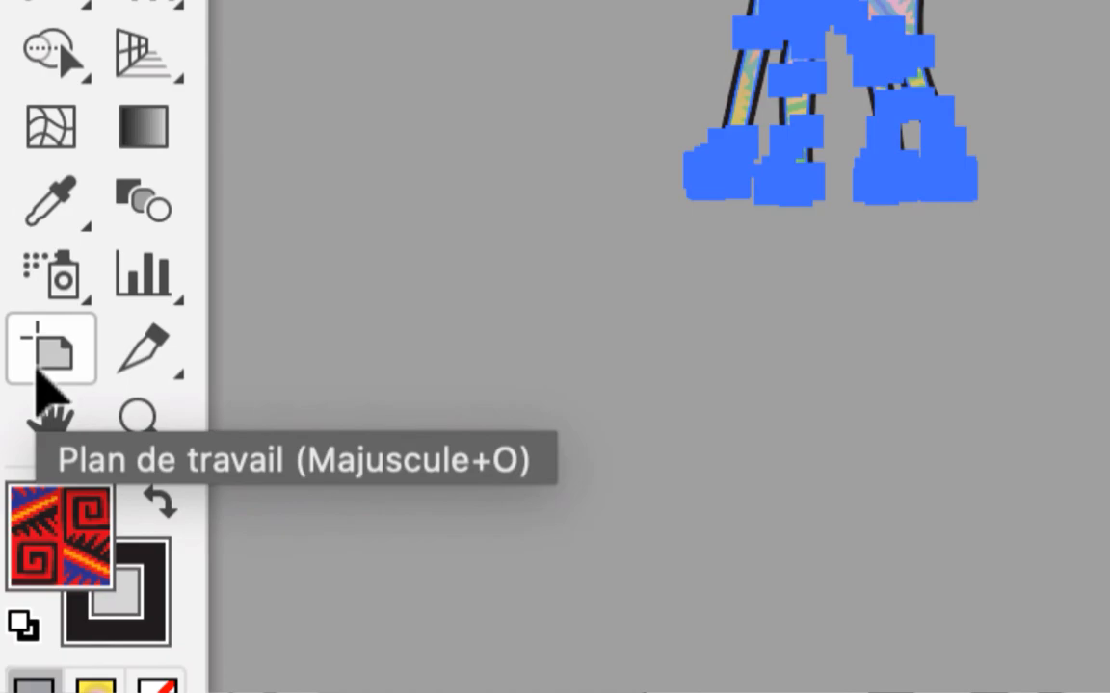
left_click(39, 367)
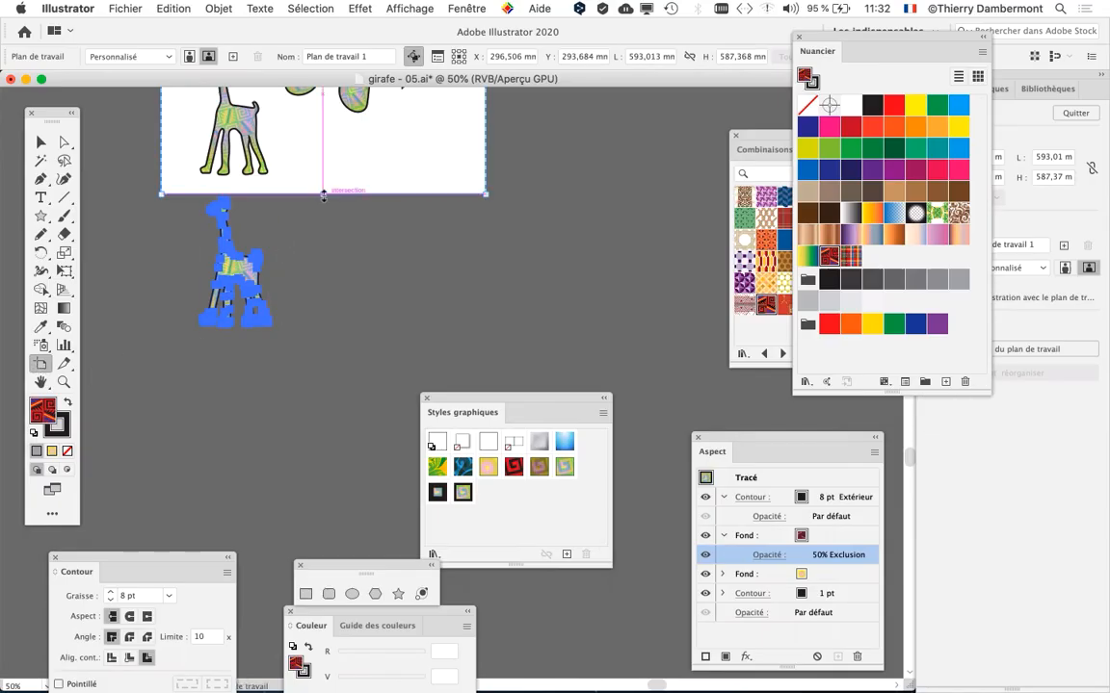
left_click_drag(323, 194, 338, 349)
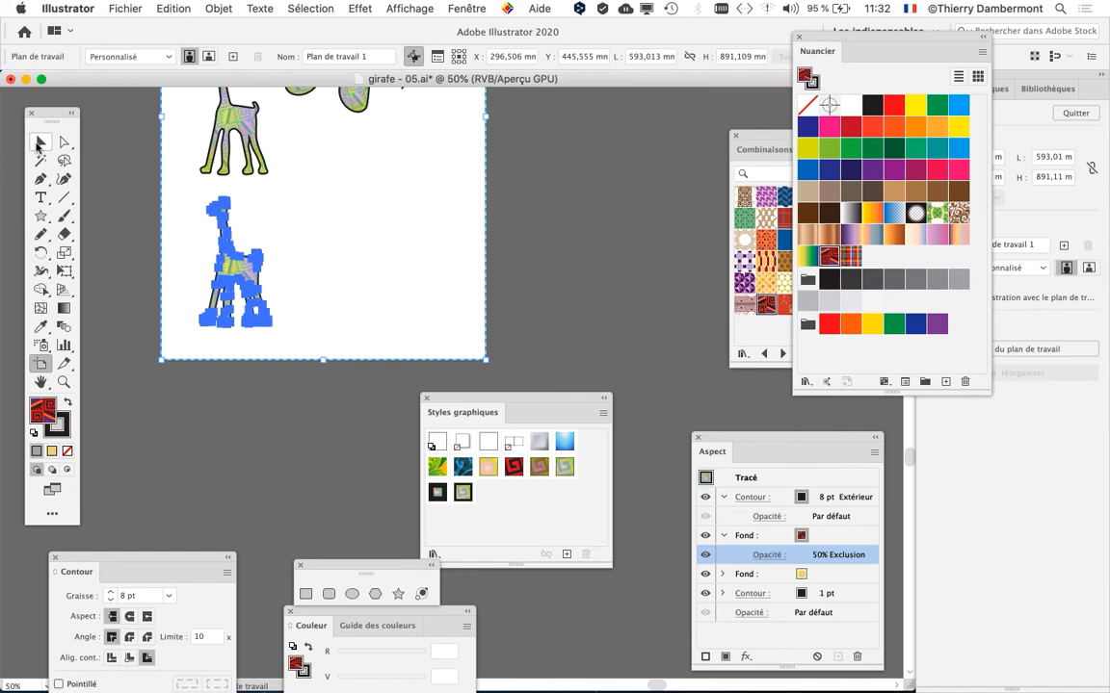
left_click(39, 144)
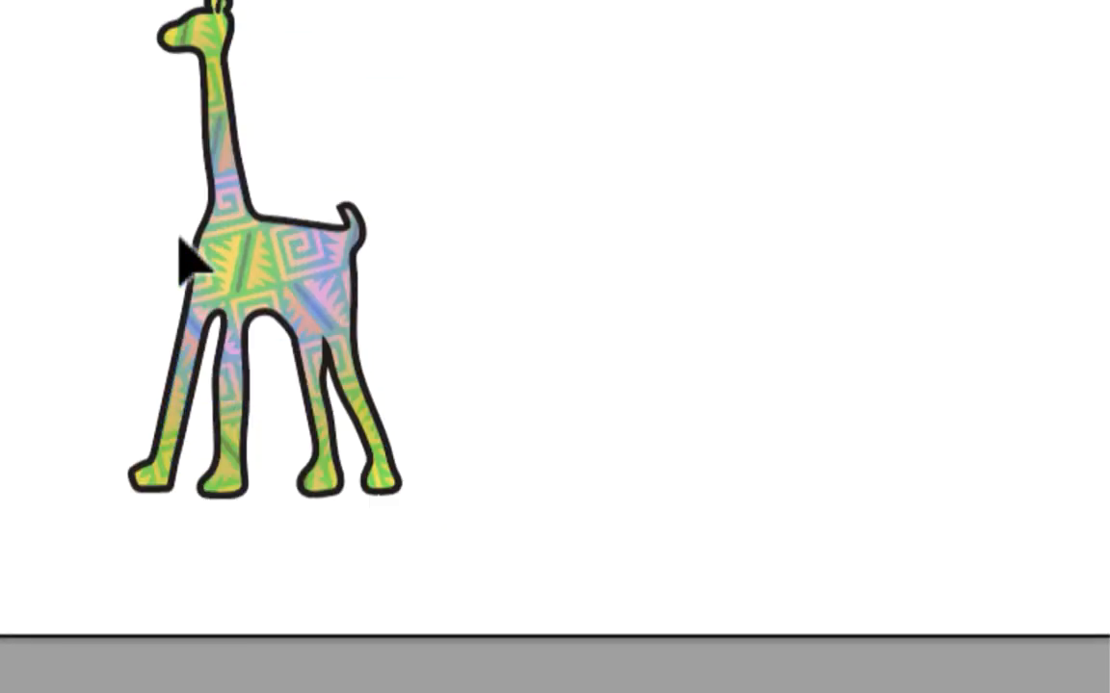
- Place the Aspect palette beside the copied giraffe and select the 8 pt outside stroke in its appearance
left_click(187, 255)
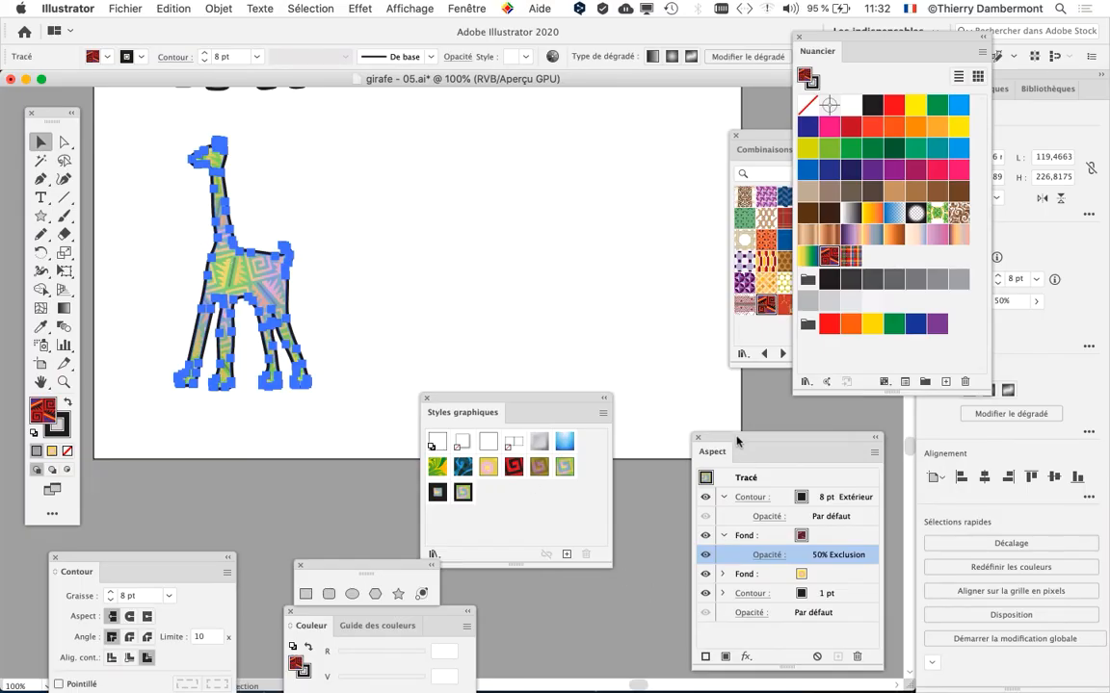
left_click_drag(736, 441, 383, 128)
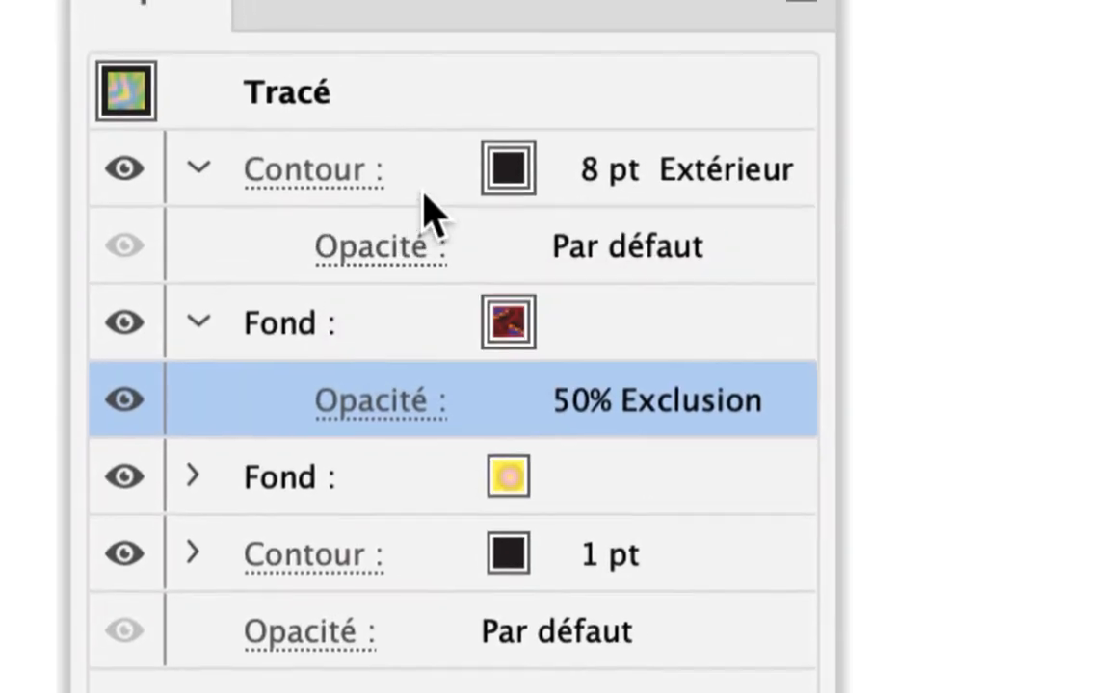
left_click(424, 190)
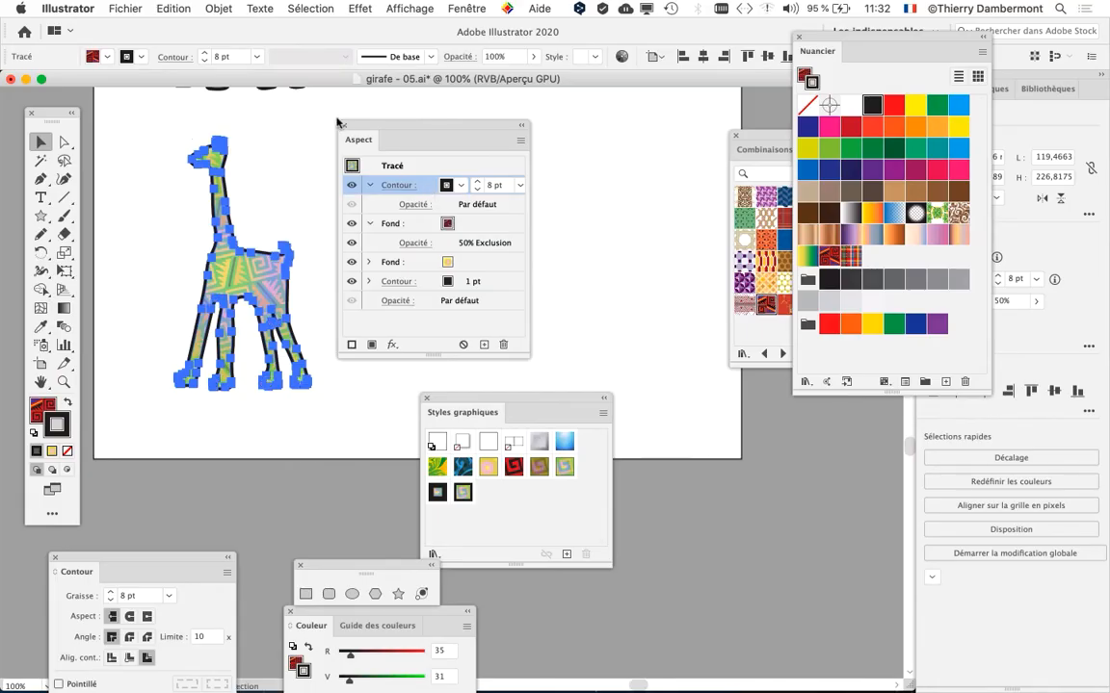
- Move the Aspect and Styles graphiques palettes away from the area around the copied giraffe
left_click_drag(317, 111, 718, 473)
left_click_drag(516, 408, 270, 490)
scroll(196, 252, "up", 2)
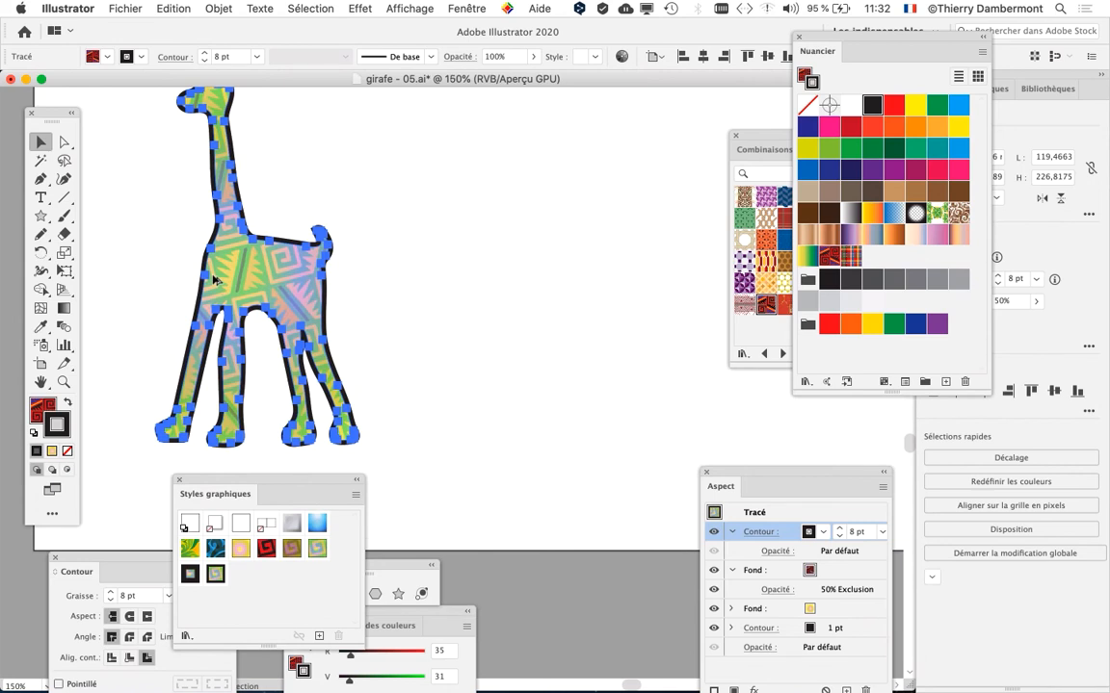
left_click_drag(438, 285, 601, 310)
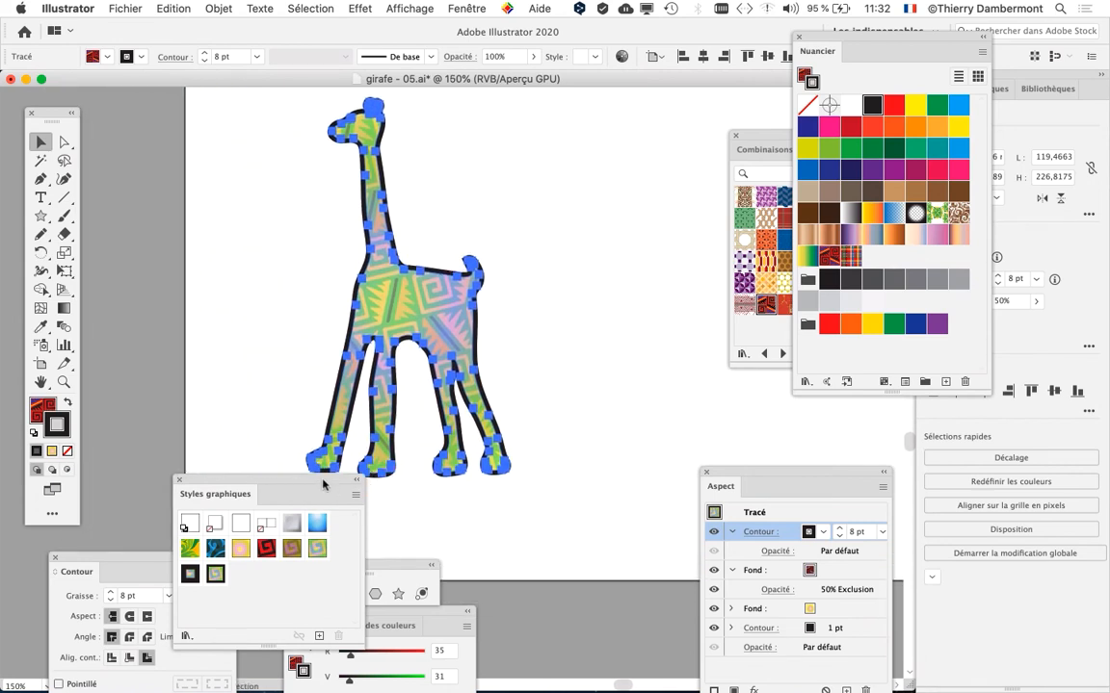
- Move the Styles graphiques palette away from the giraffe and open a Décalage path effect for its 8 pt outside stroke
left_click_drag(321, 485, 247, 528)
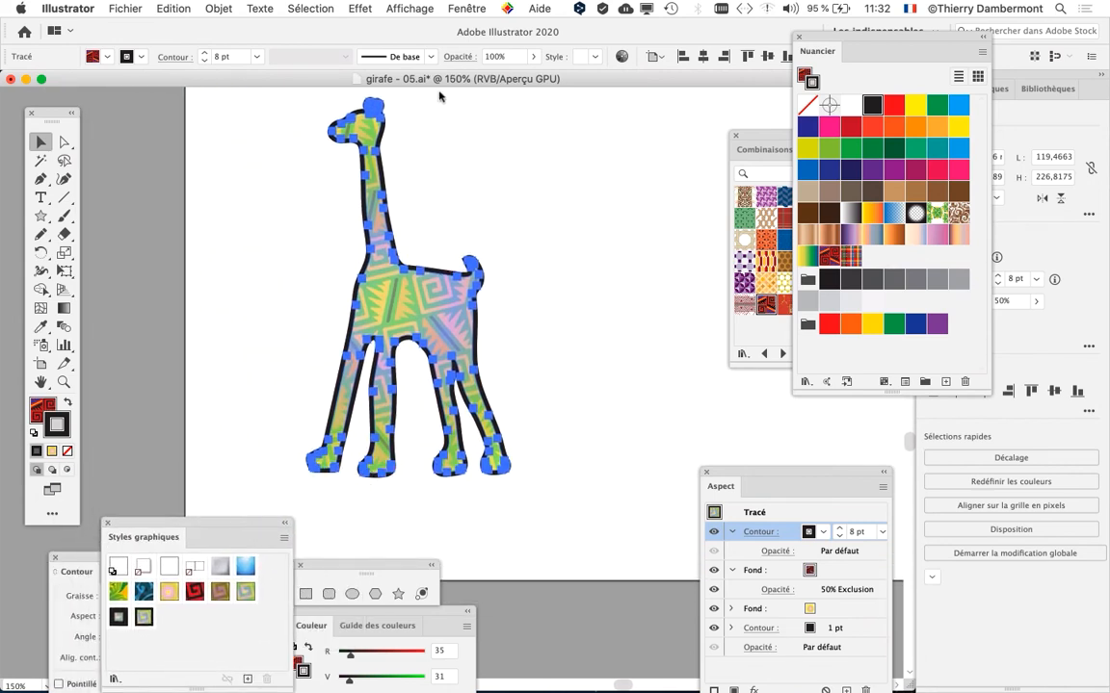
left_click(219, 8)
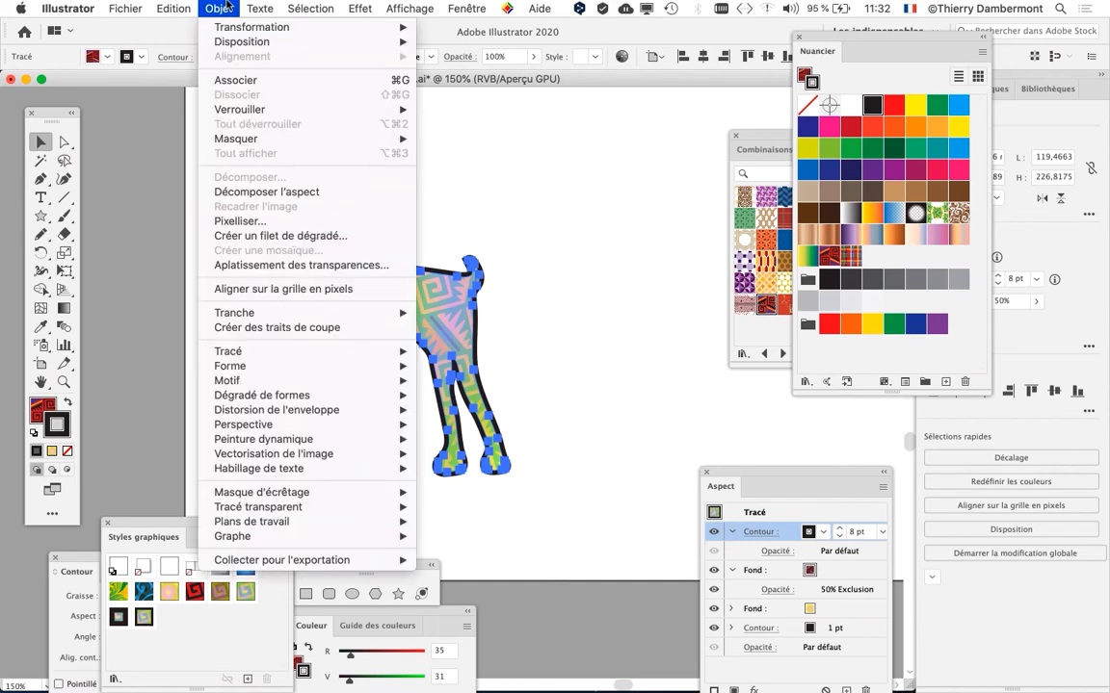
mouse_move(361, 9)
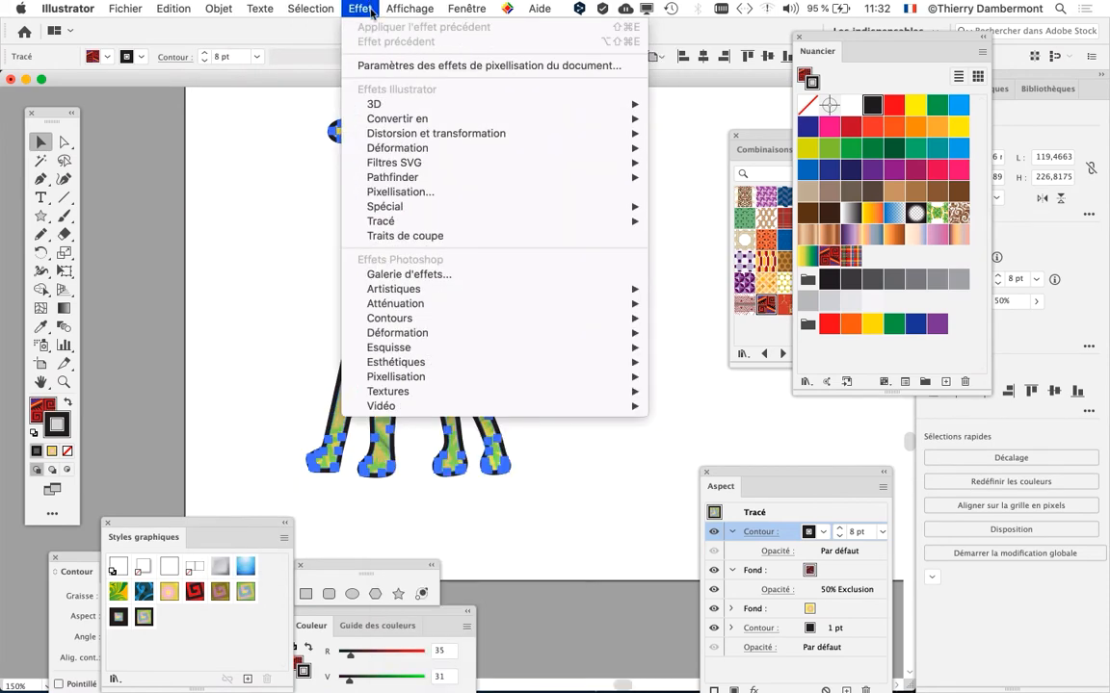
mouse_move(420, 224)
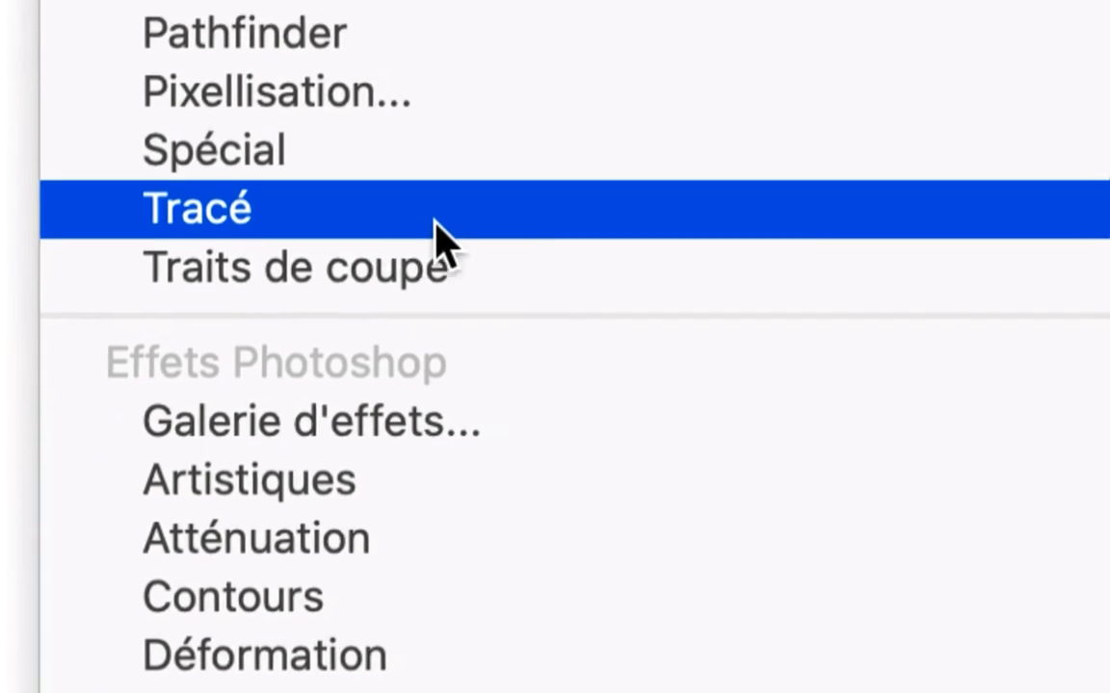
mouse_move(424, 216)
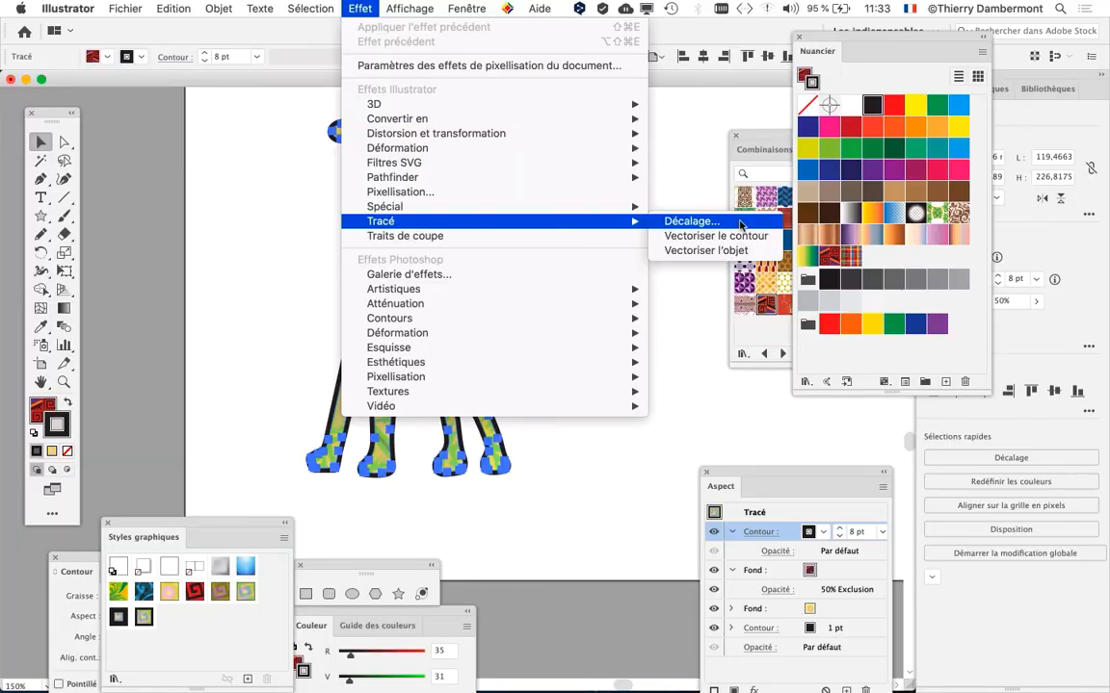
left_click(691, 222)
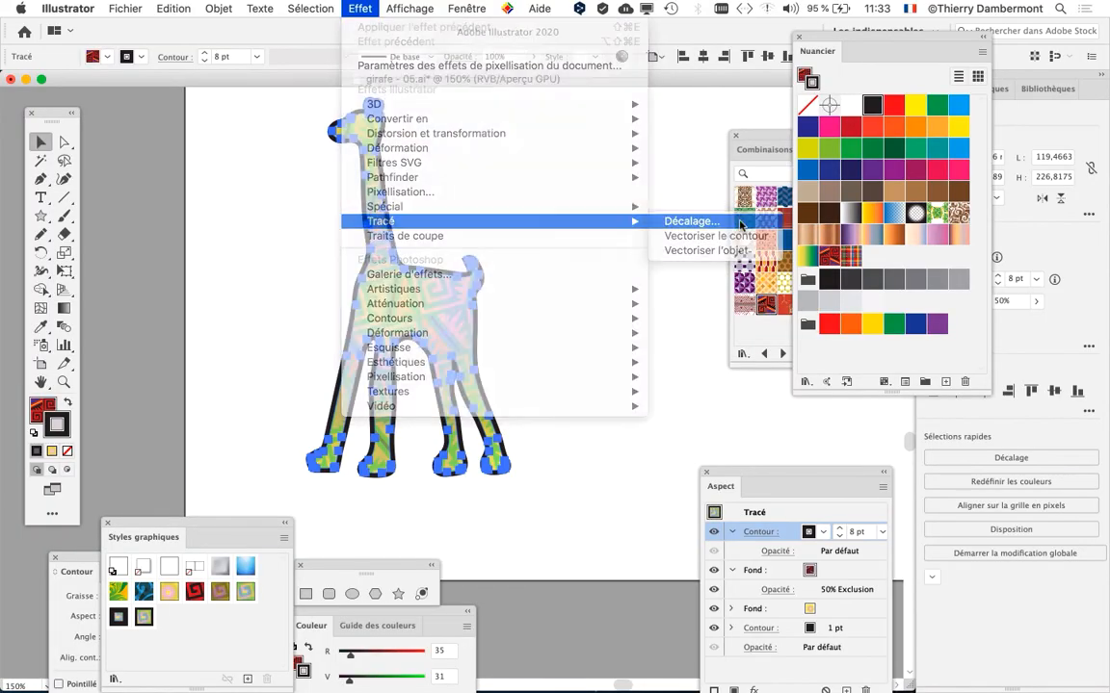
left_click_drag(358, 68, 689, 218)
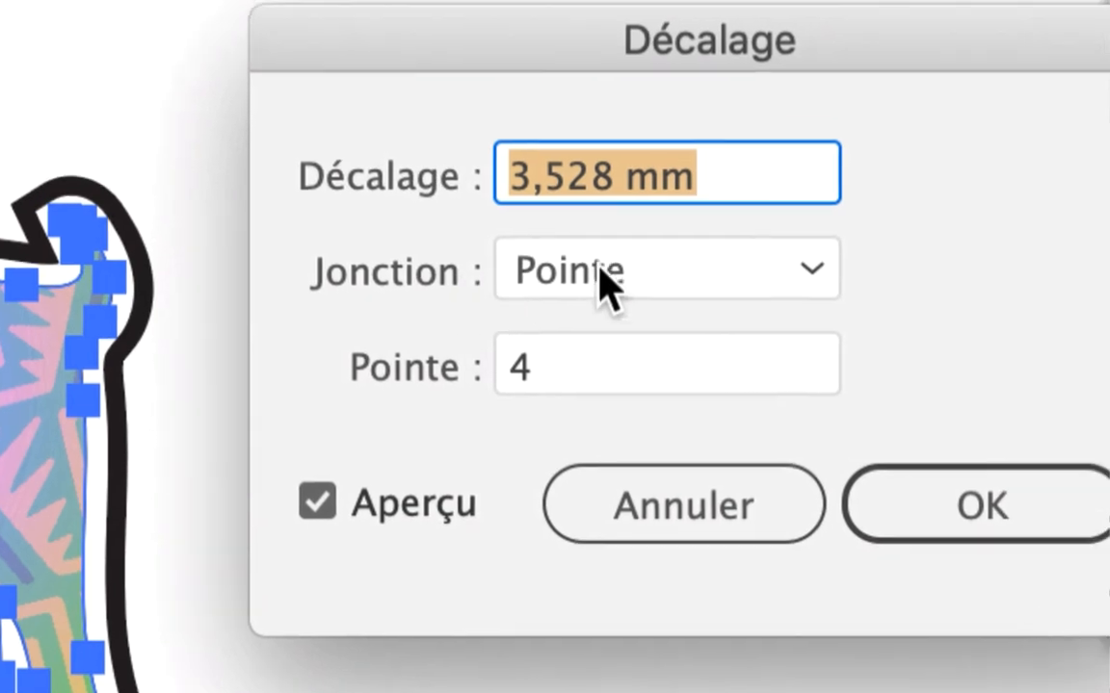
- Compare the Pointe and Arrondi joins, and apply the Décalage effect to the stroke with a 3,528 mm offset and Arrondi join
left_click(1046, 288)
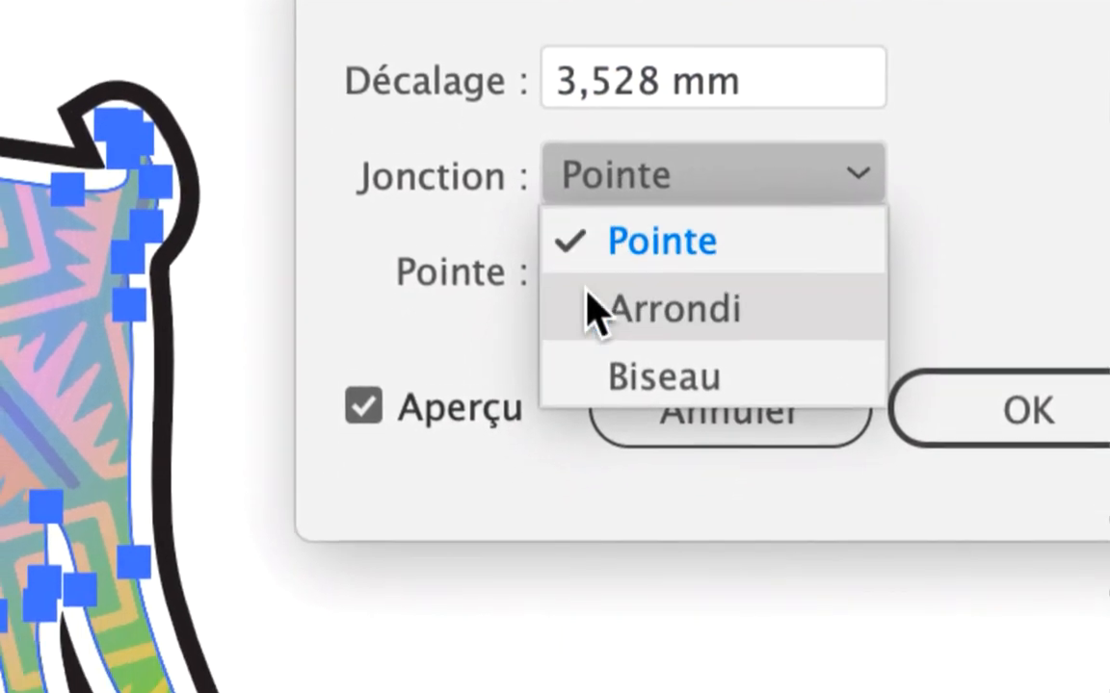
left_click(595, 310)
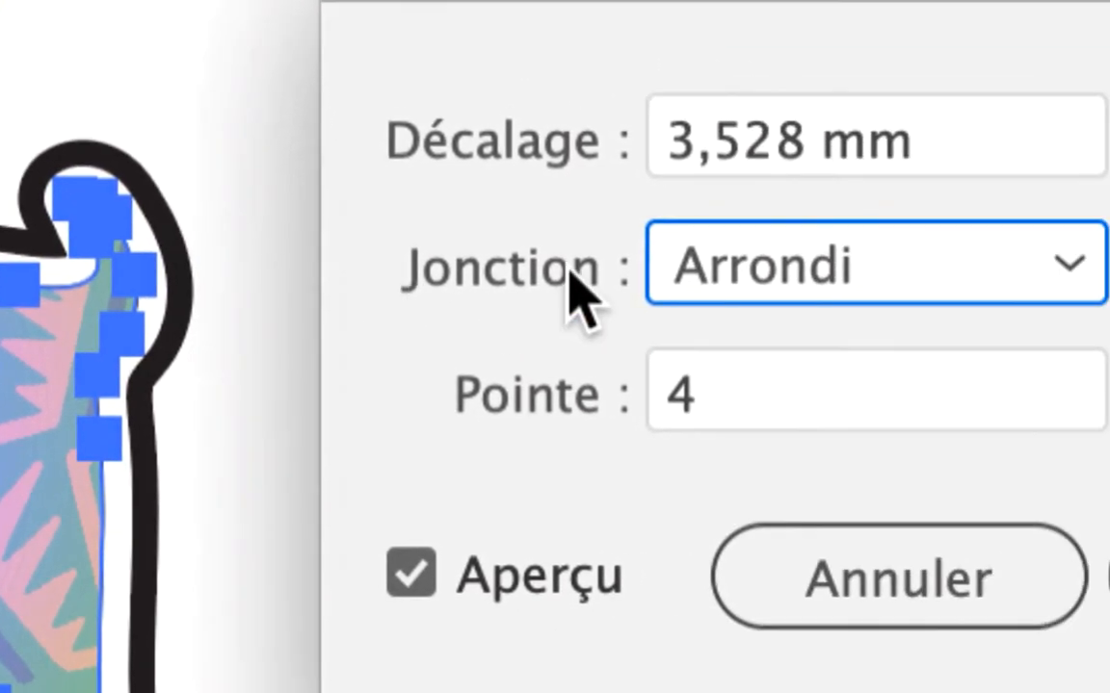
left_click(649, 280)
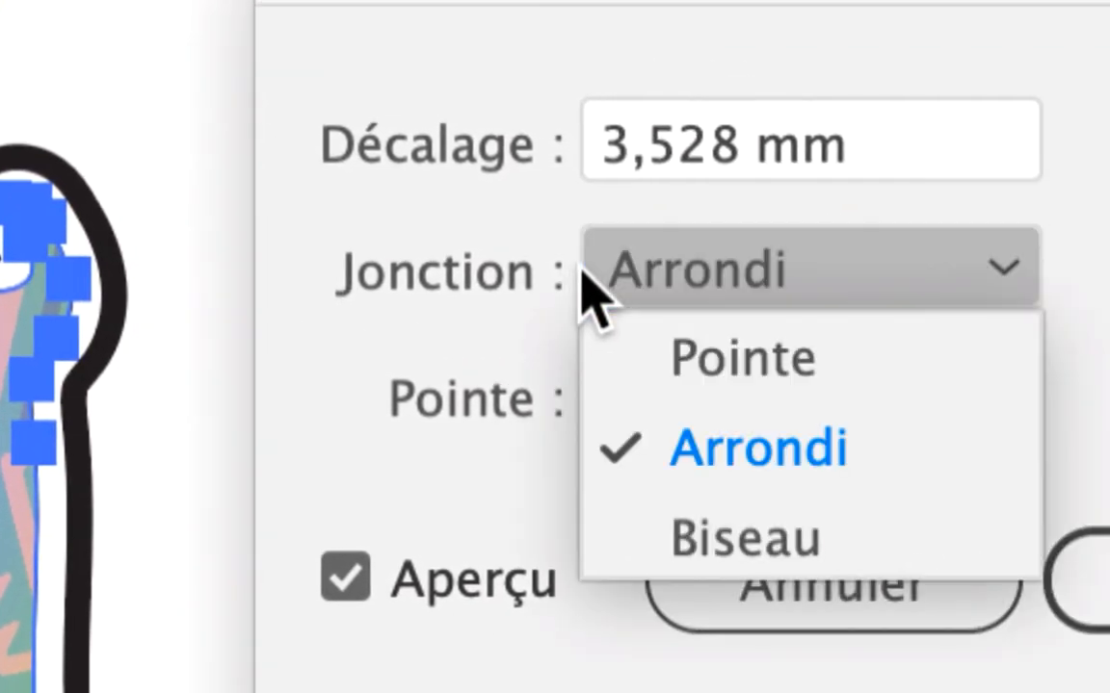
left_click(682, 328)
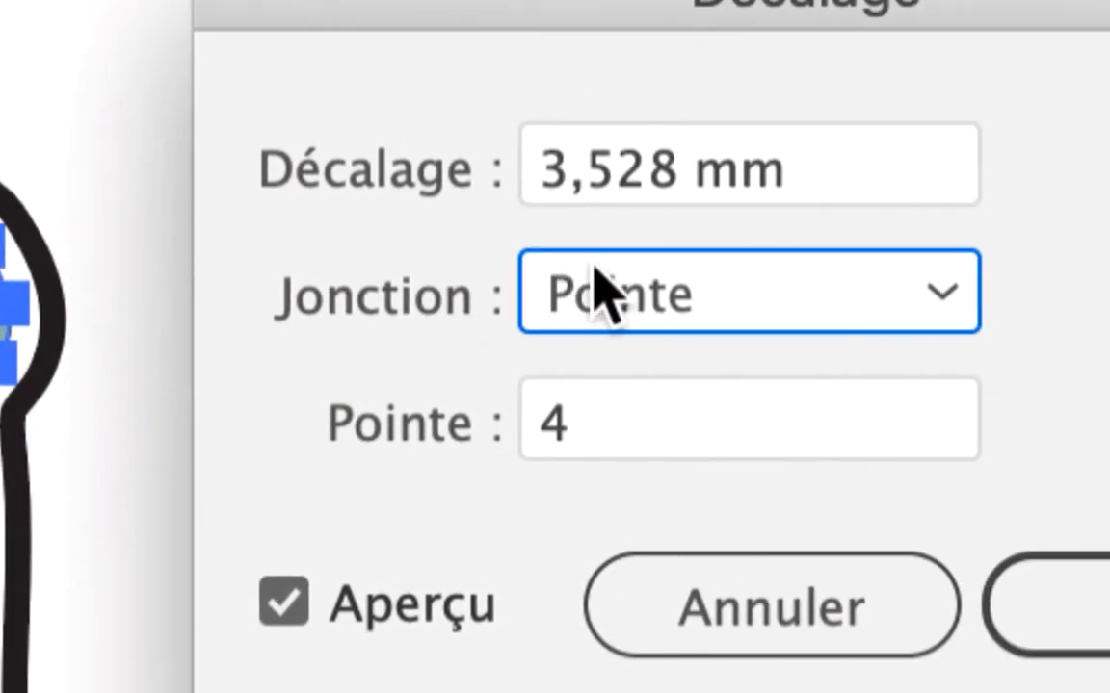
left_click(594, 292)
left_click(609, 308)
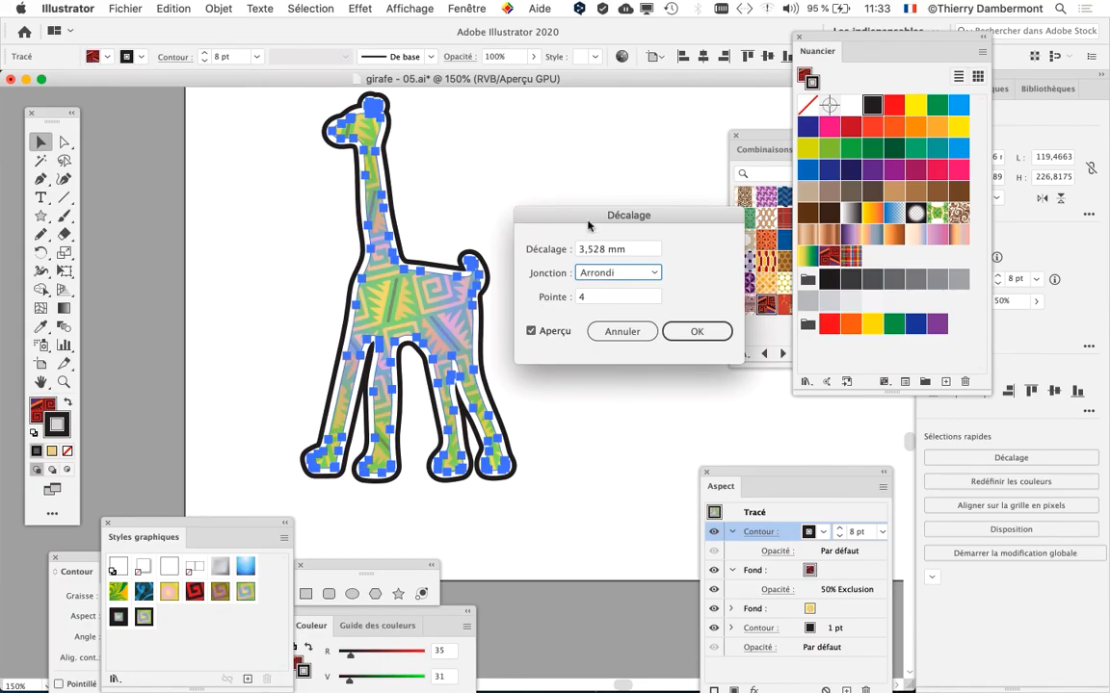
left_click_drag(587, 225, 595, 191)
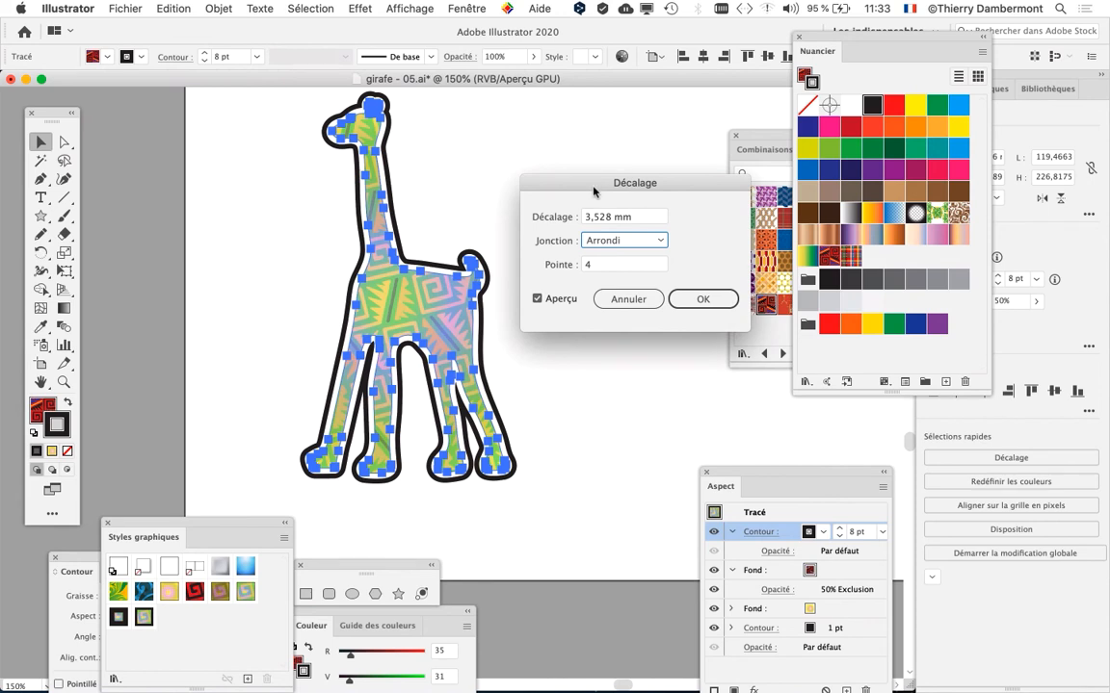
left_click(702, 300)
- Bring the Aspect palette beside the giraffe and set the outer stroke's Décalage effect to 5 mm
left_click_drag(765, 477, 565, 135)
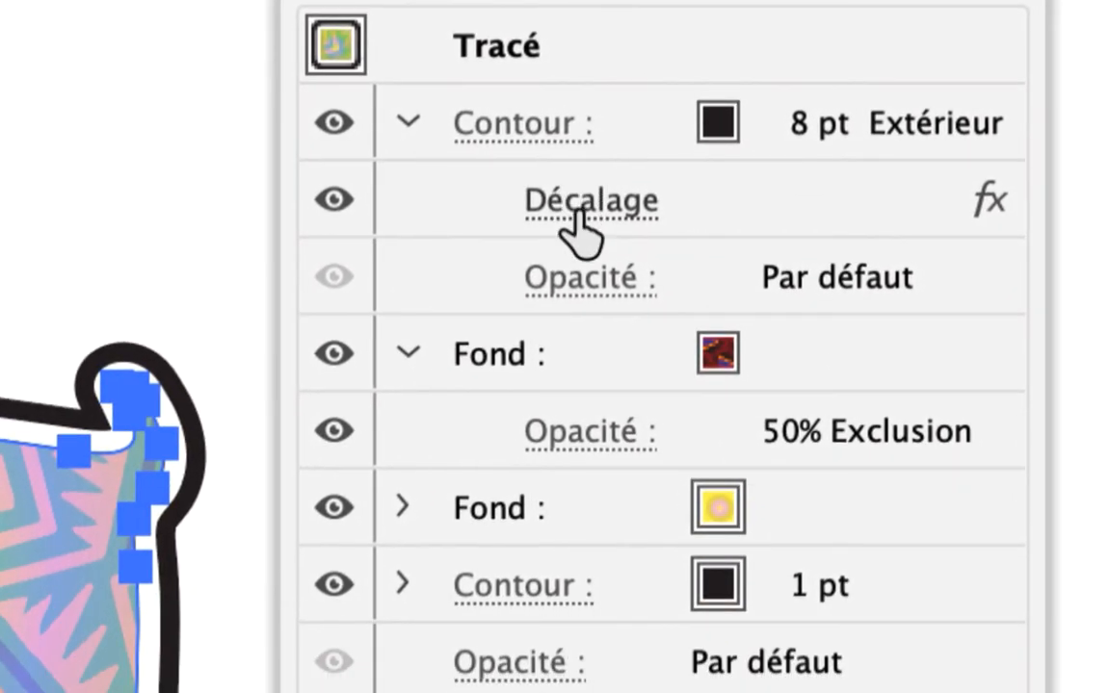
left_click(576, 210)
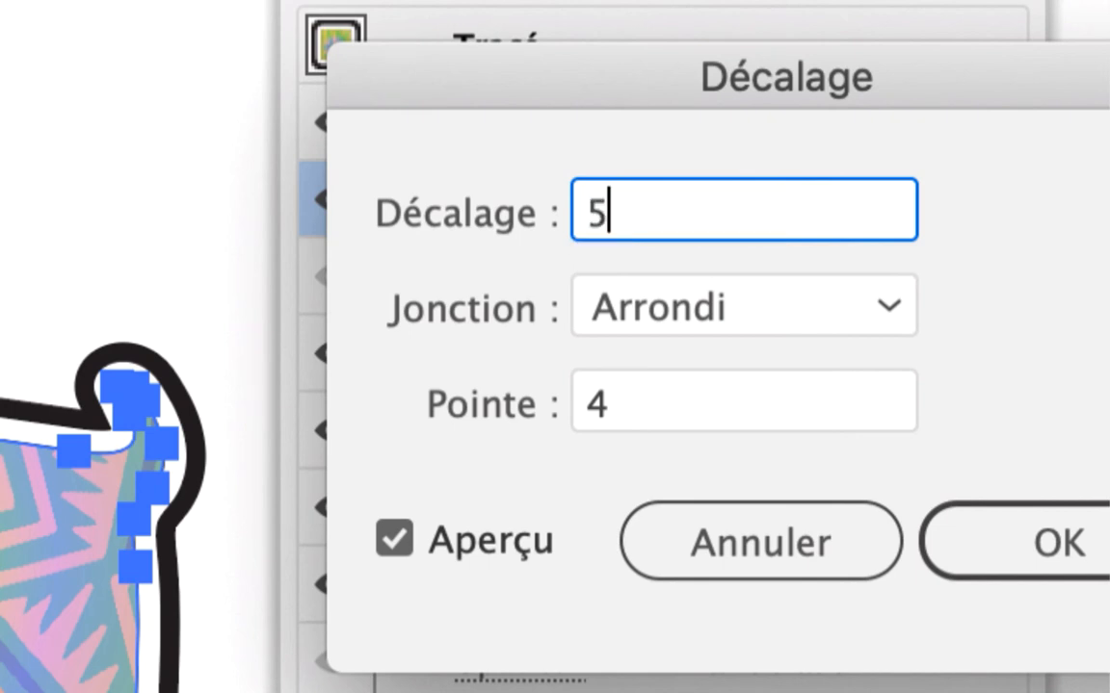
type("5")
key("Tab")
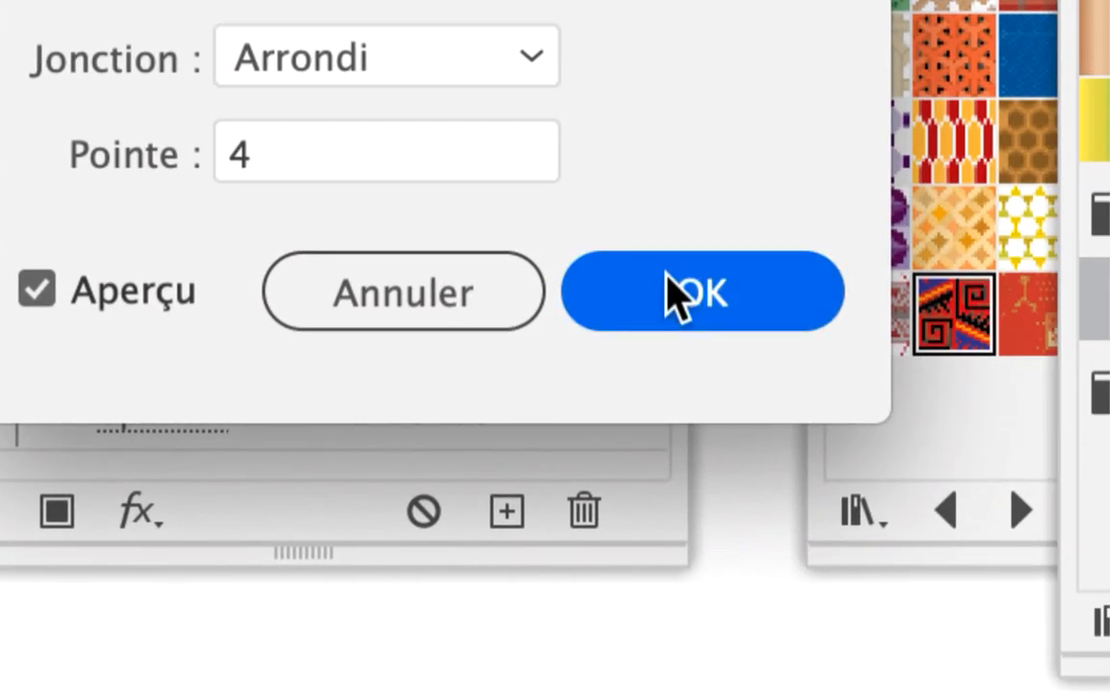
left_click(674, 292)
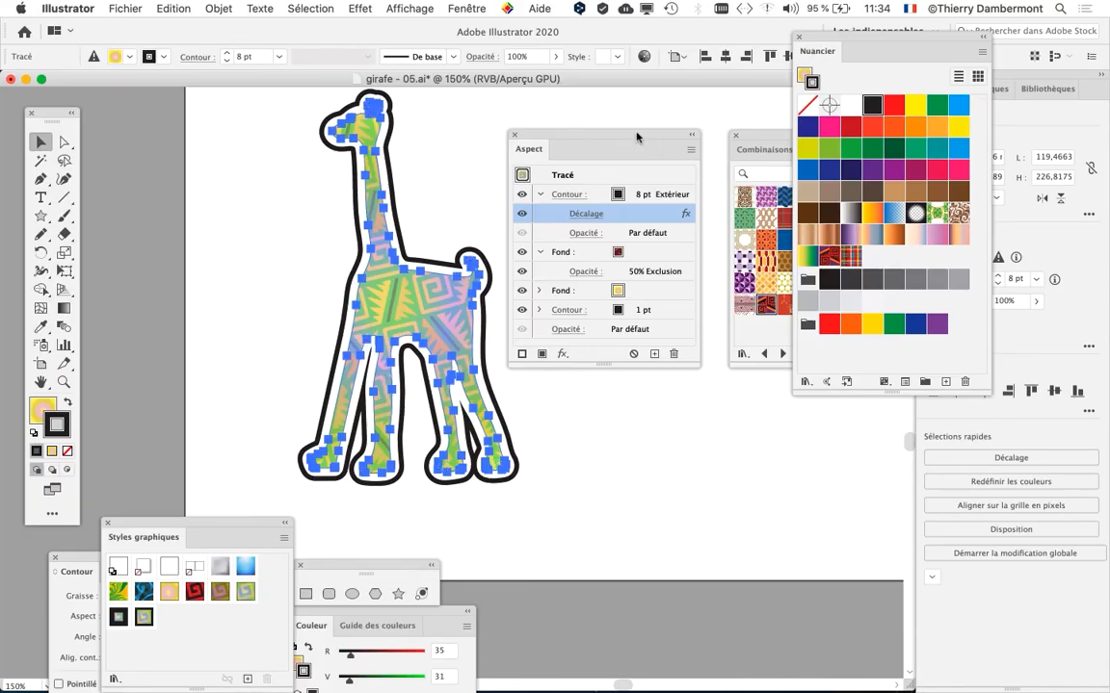
- Place the Aspect palette on the other side of the giraffe and reduce its offset outer stroke to 4 pt
scroll(317, 198, "right", 3)
left_click_drag(607, 136, 535, 141)
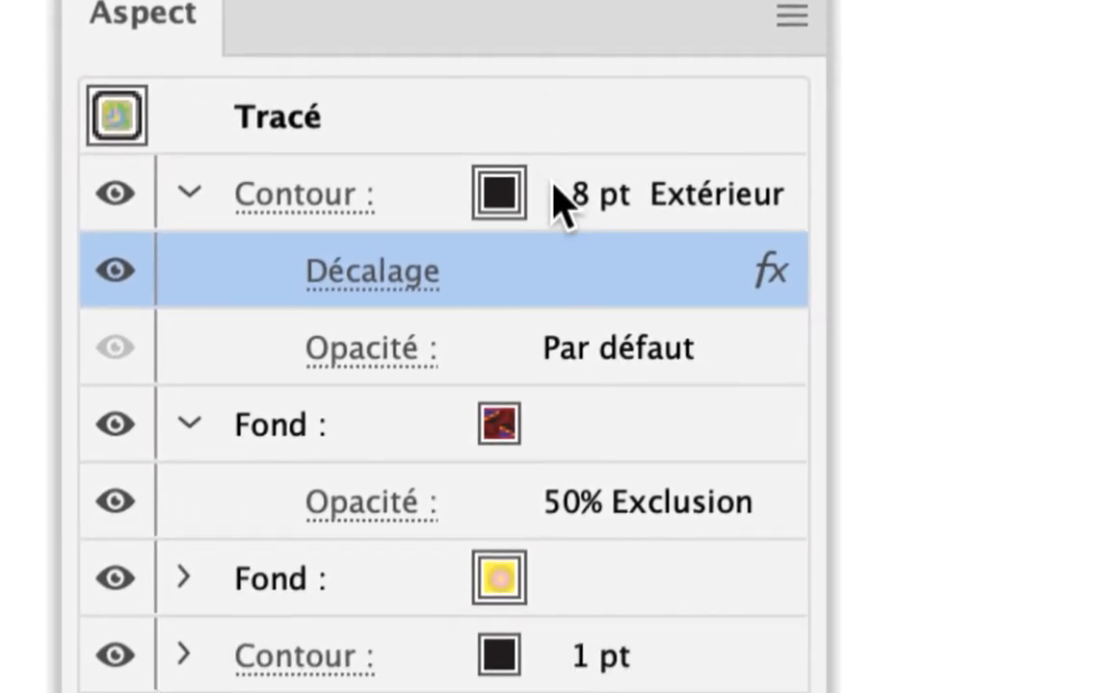
left_click(561, 199)
left_click(570, 185)
left_click(571, 185)
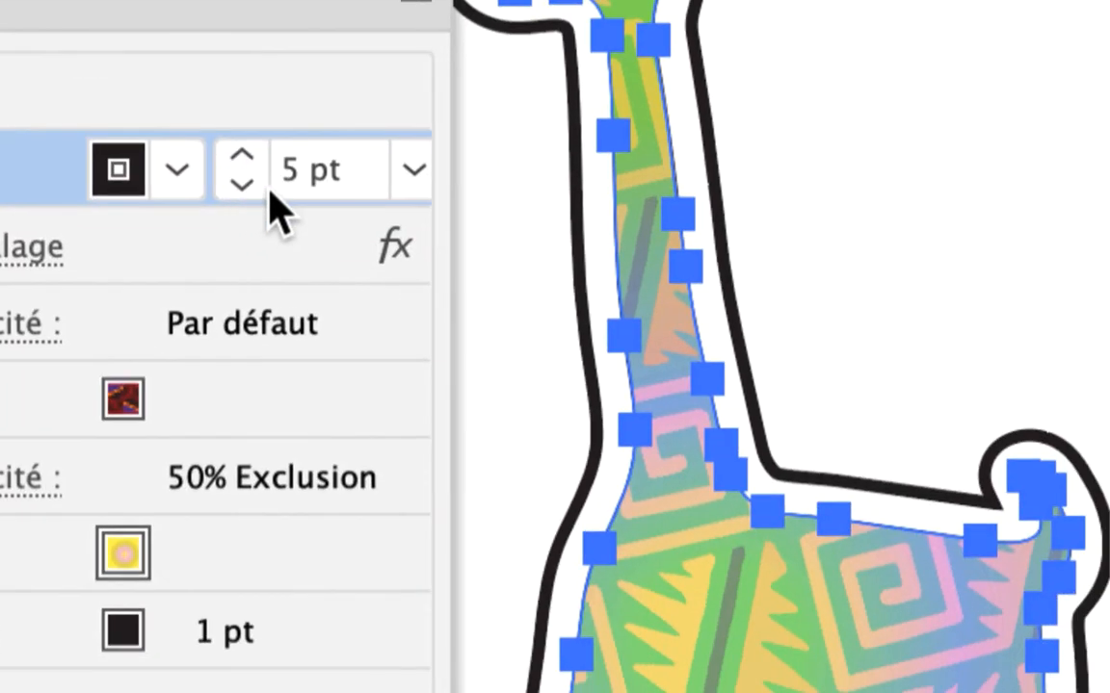
left_click(278, 398)
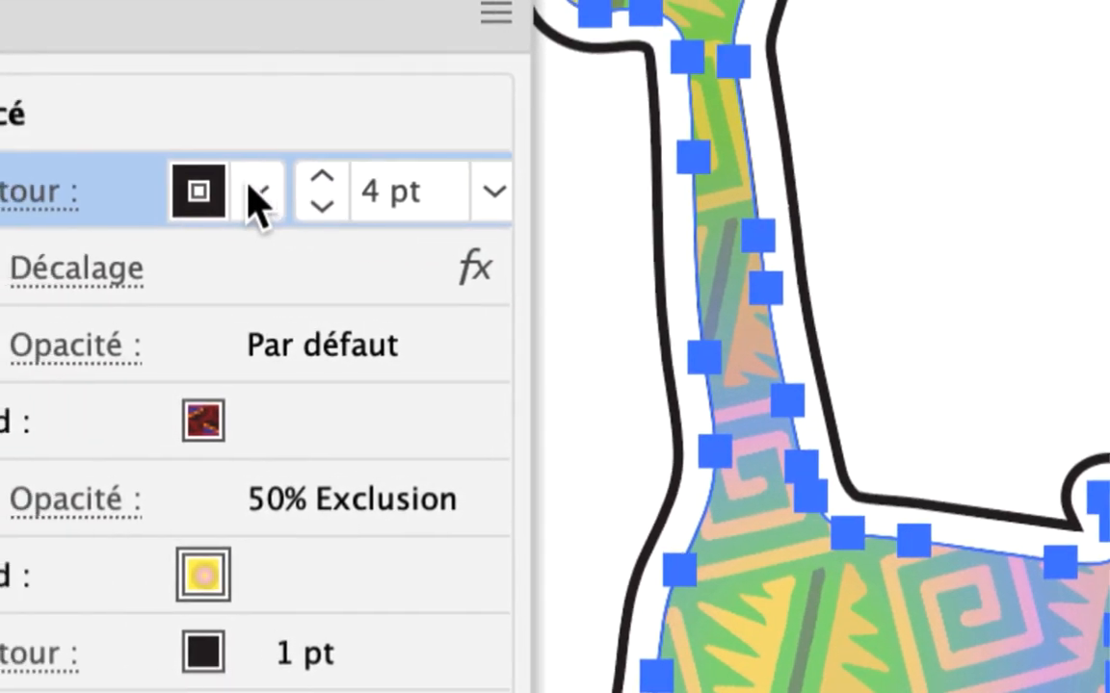
- Colour the giraffe's offset outer stroke with the light brown swatch C=25 M=40 J=65 N=0
left_click(259, 190)
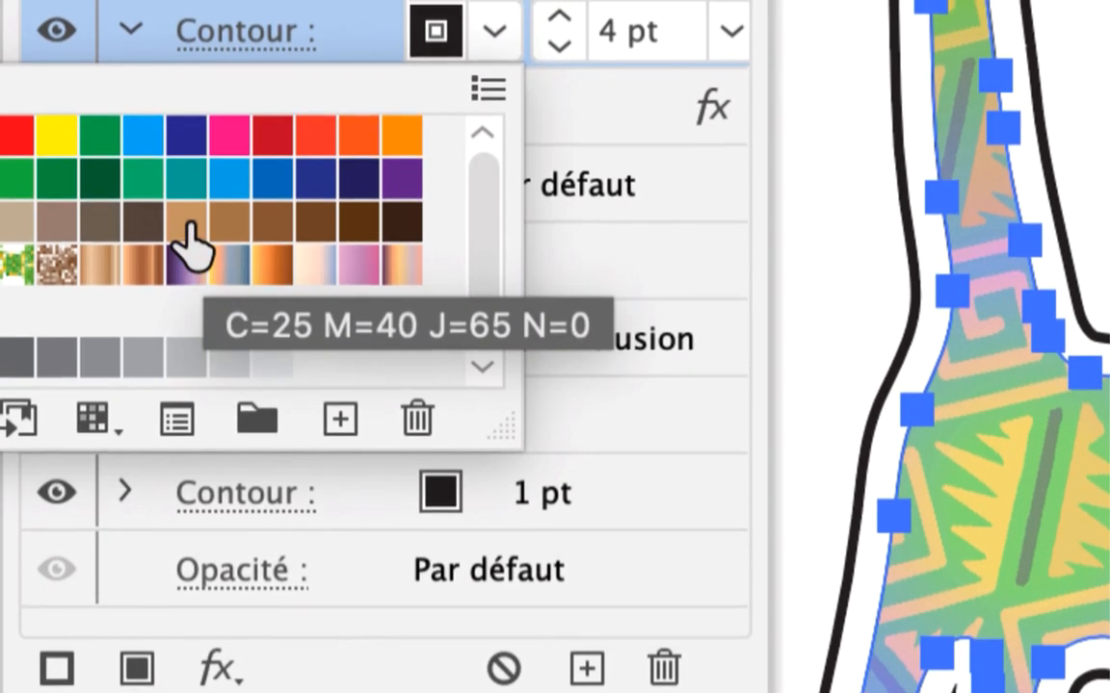
left_click(188, 224)
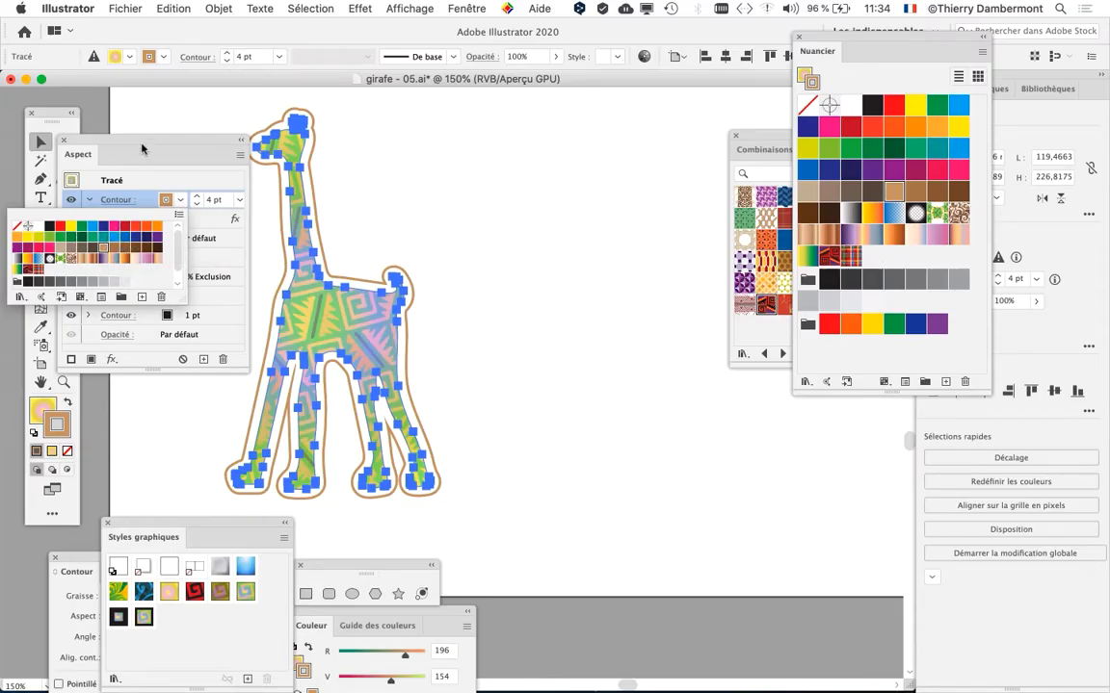
left_click(142, 148)
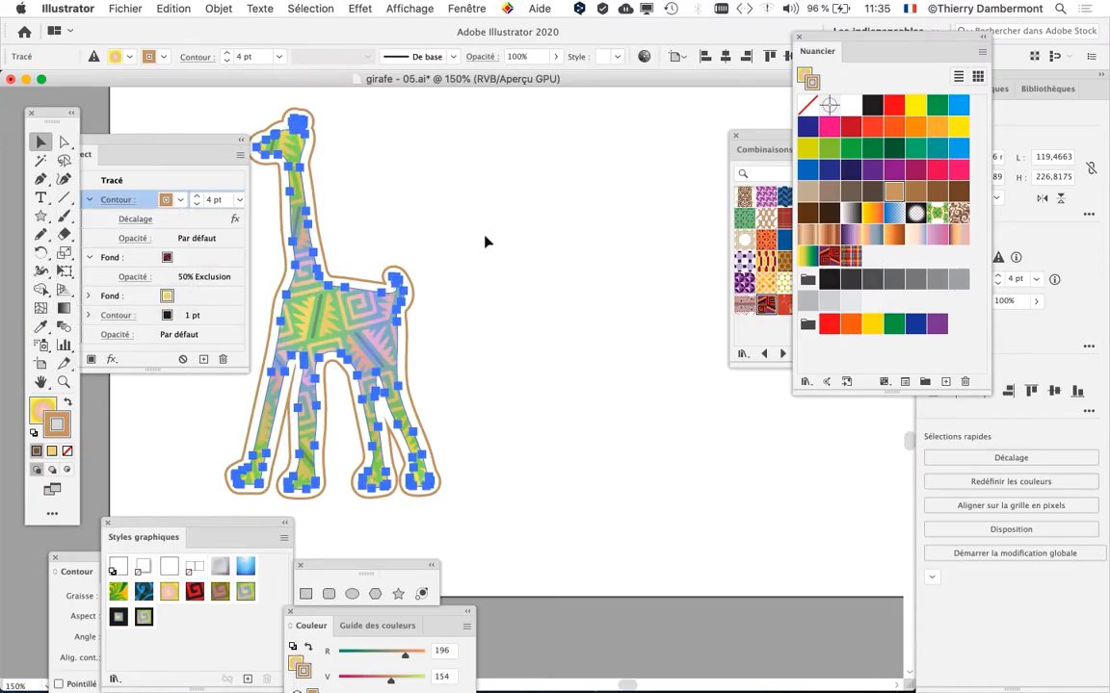
- Bring the giraffe further into view, place the Aspect palette beside it and lengthen the palette
left_click_drag(446, 235, 642, 247)
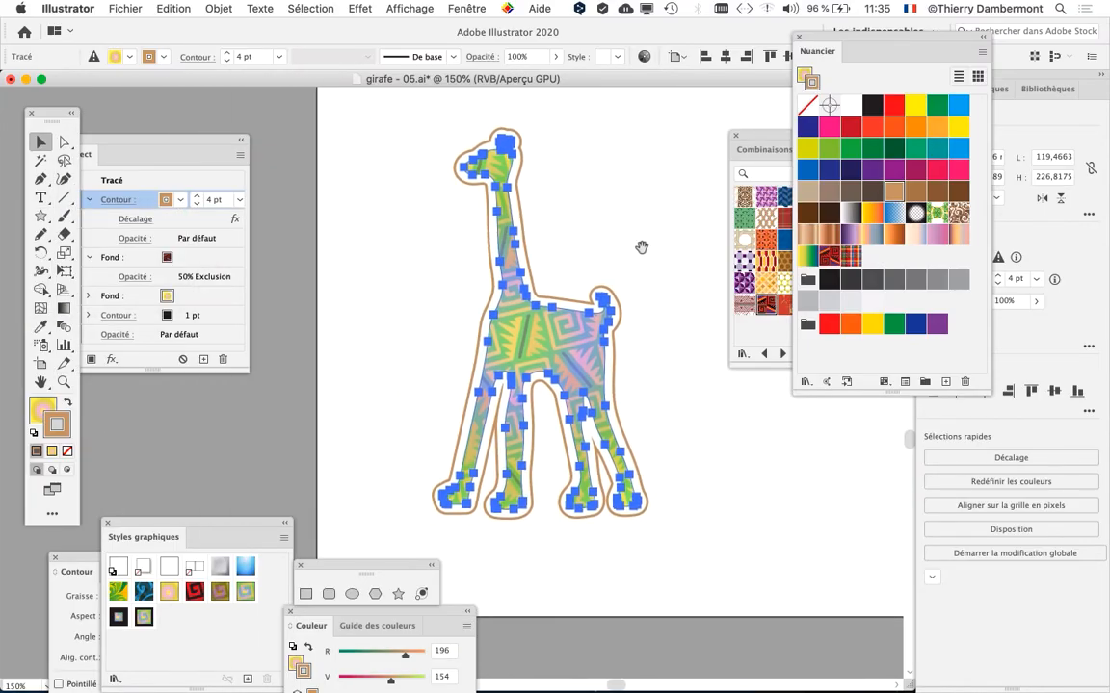
left_click_drag(160, 146, 298, 134)
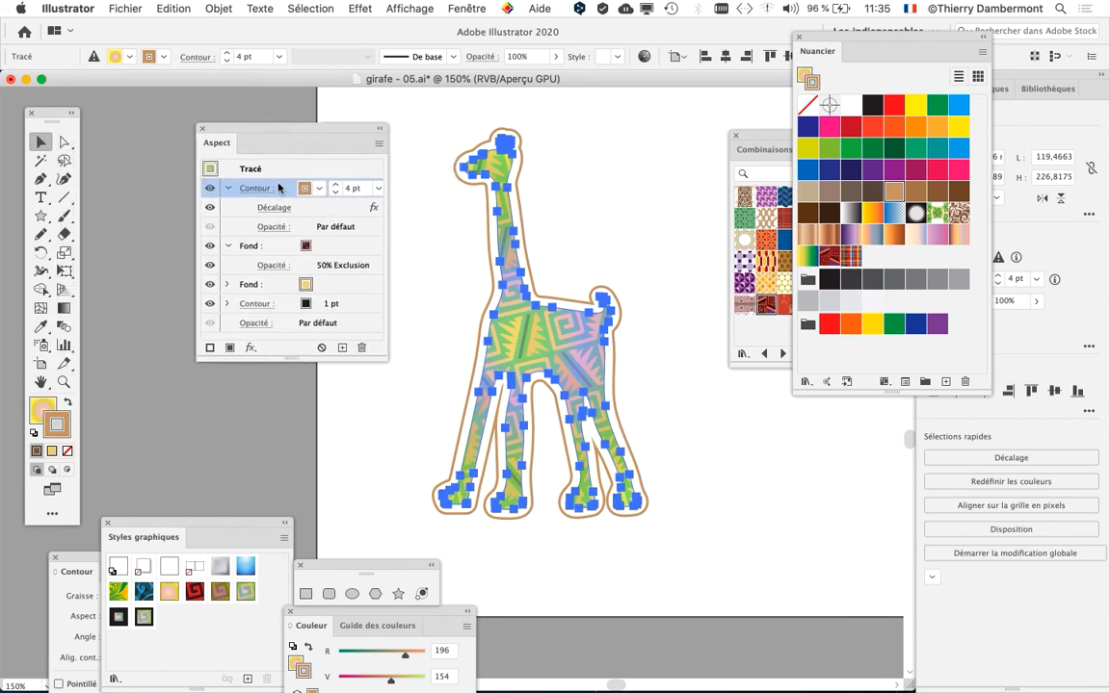
left_click_drag(385, 361, 383, 438)
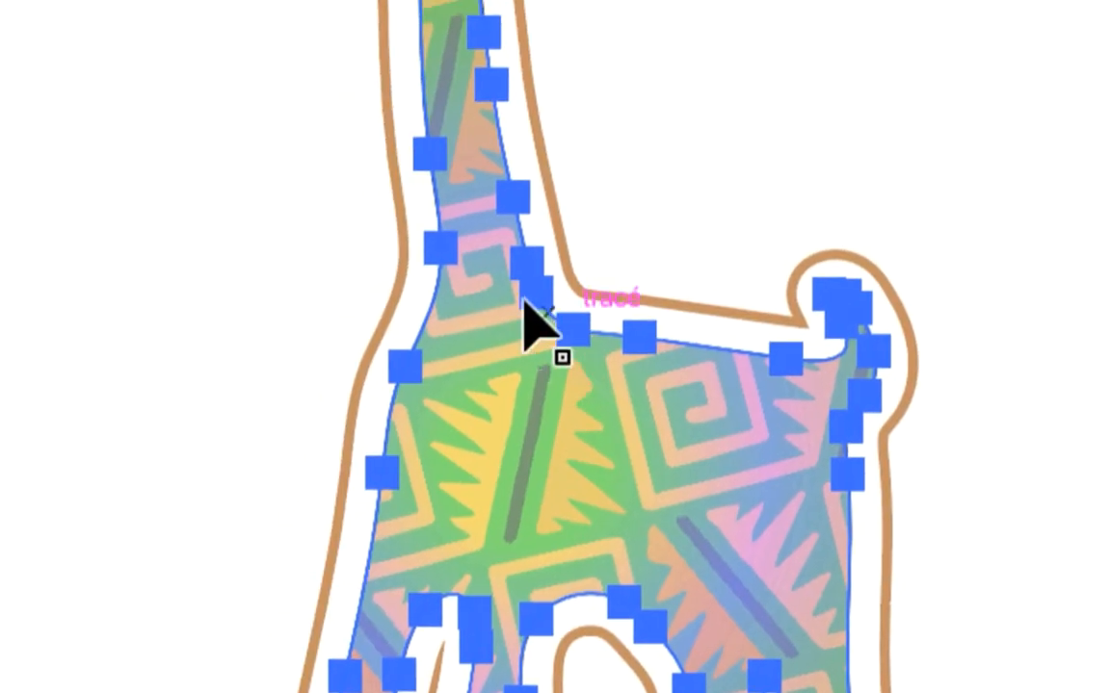
- Move the Décalage effect out of the brown stroke so it applies to the whole path, and collapse the stroke and pattern fill entries
left_click(303, 230)
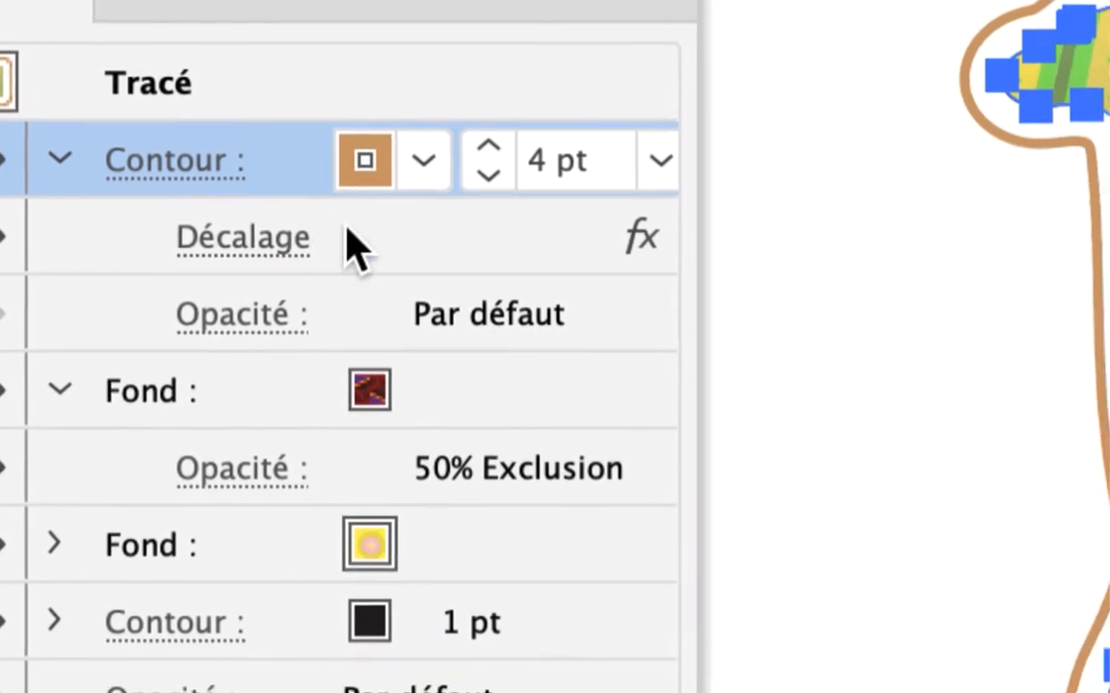
left_click(416, 292)
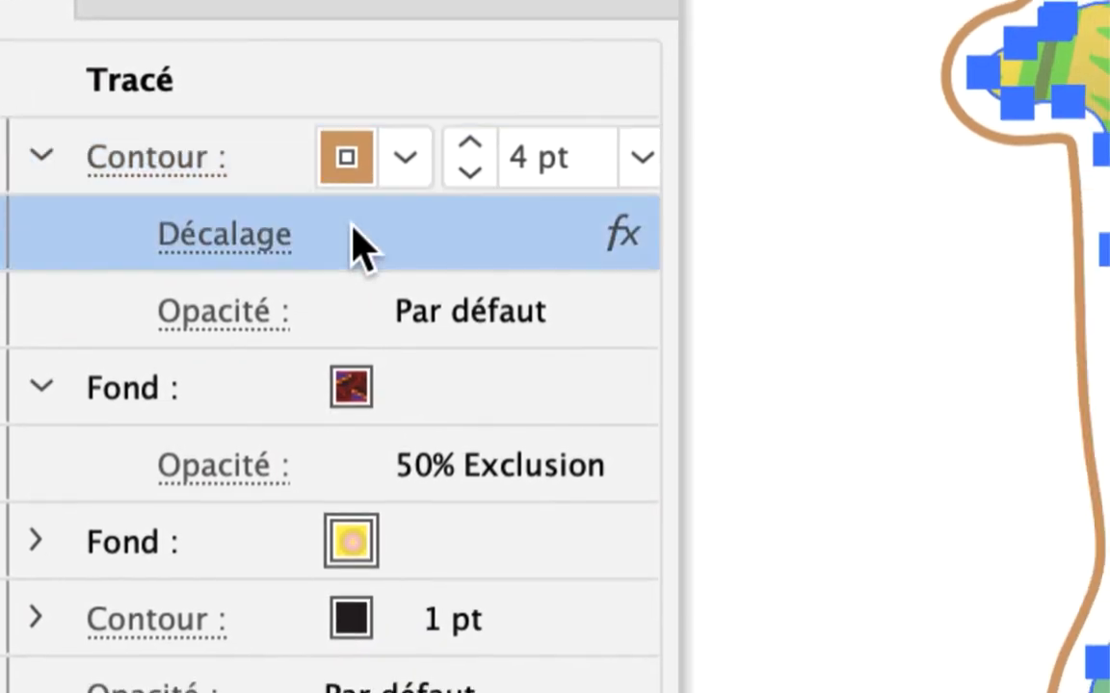
mouse_move(352, 227)
left_mouse_down()
mouse_move(349, 334)
mouse_move(345, 216)
left_mouse_up()
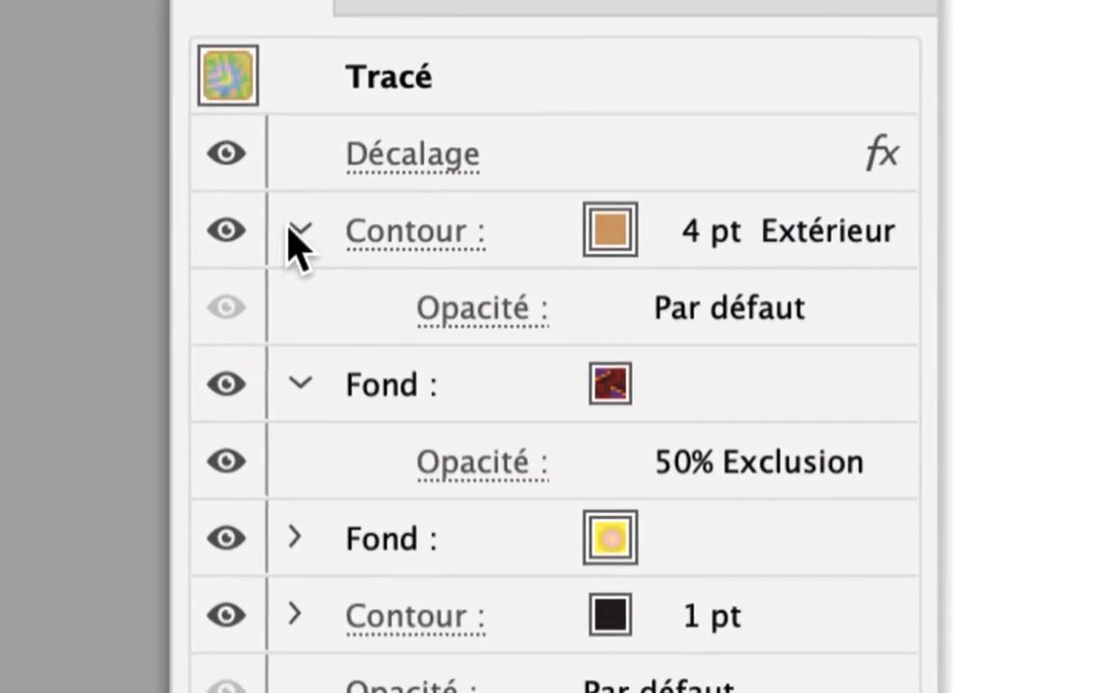
left_click(309, 249)
left_click(309, 326)
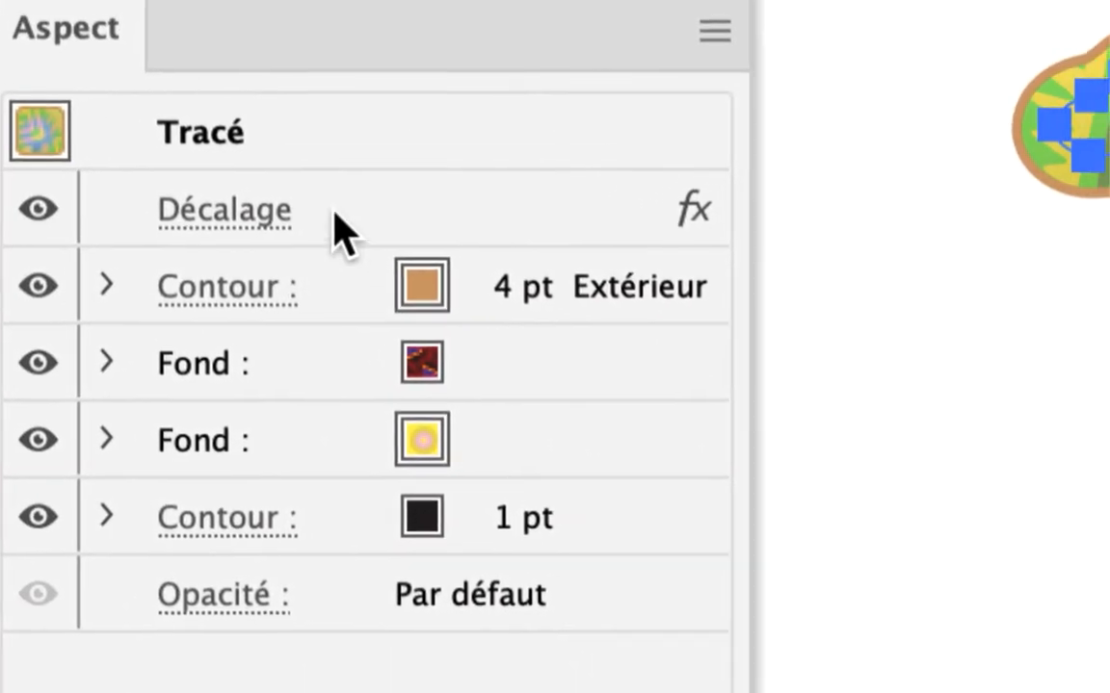
- Move the Décalage effect from the whole path back into the 4 pt brown stroke and expand that stroke's entry
left_click(337, 229)
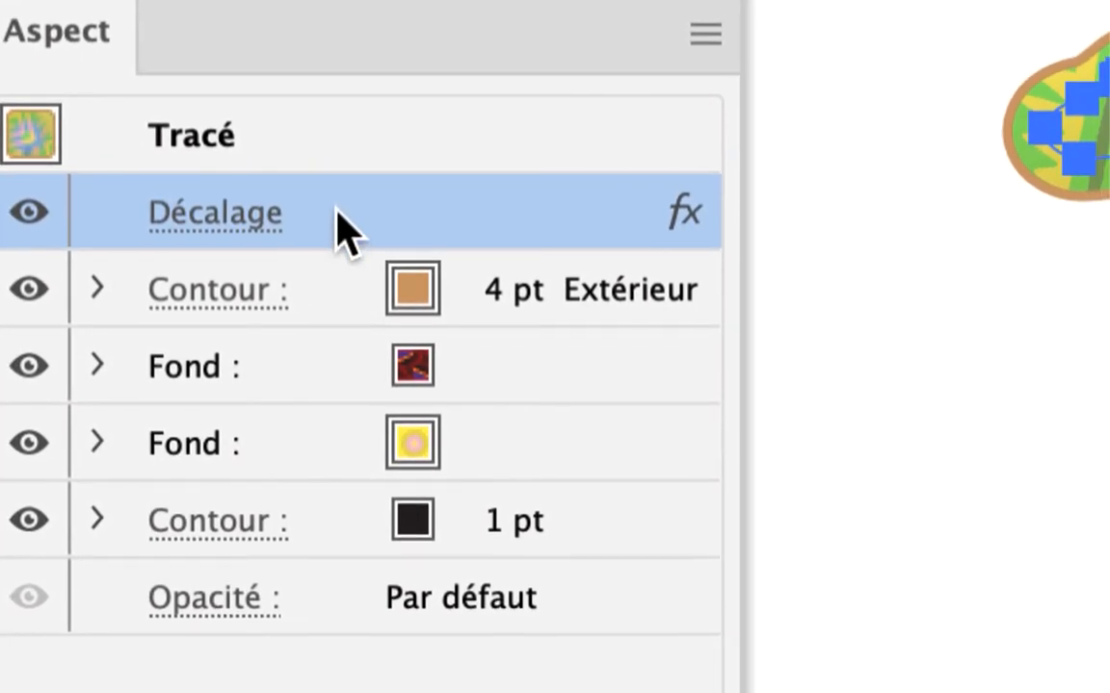
left_click_drag(337, 229, 332, 285)
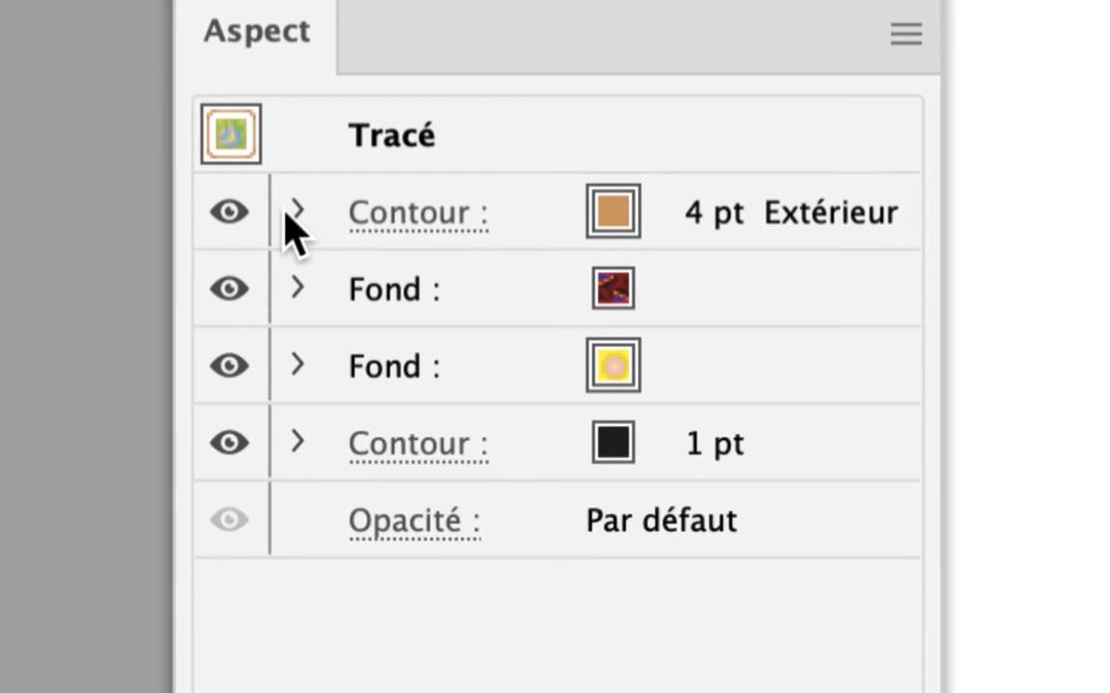
left_click(197, 178)
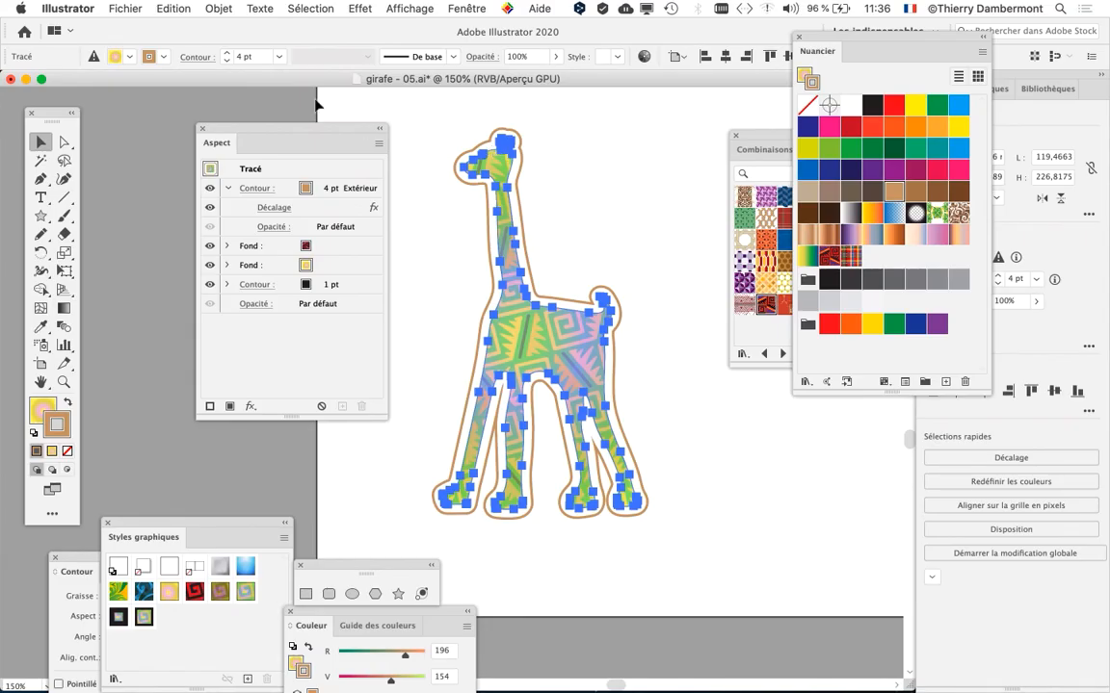
- Save the giraffe's offset-stroke appearance as a new graphic style and reposition the Aspect and Styles graphiques palettes
left_click_drag(327, 132, 274, 132)
left_click(435, 262)
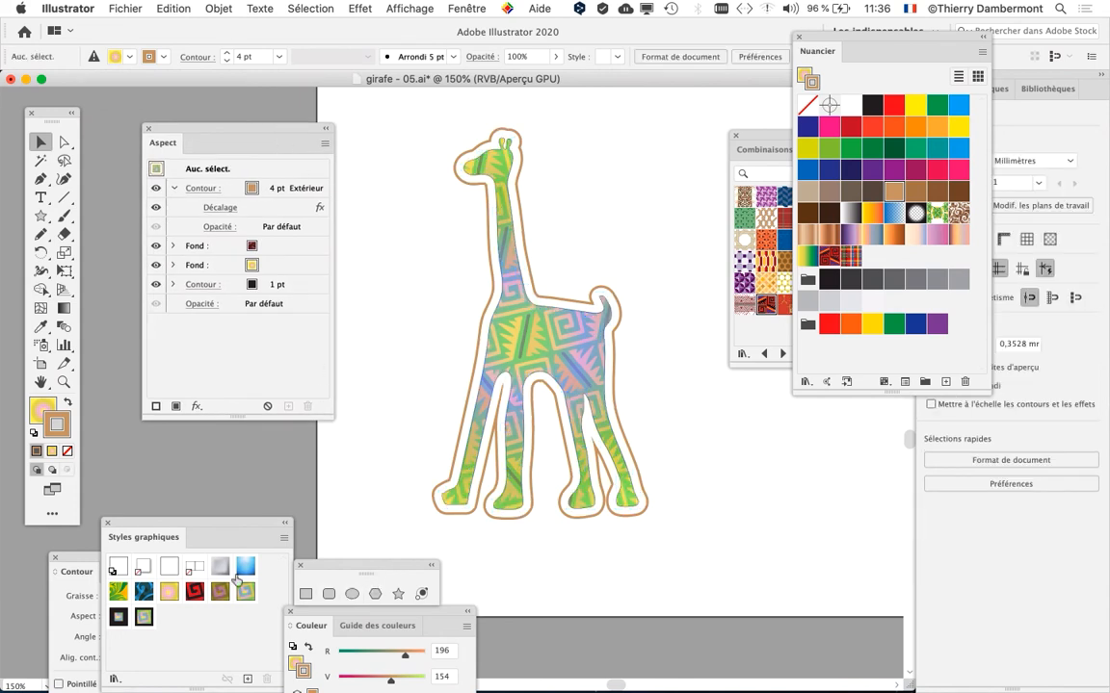
left_click(525, 310)
left_click_drag(250, 527, 643, 169)
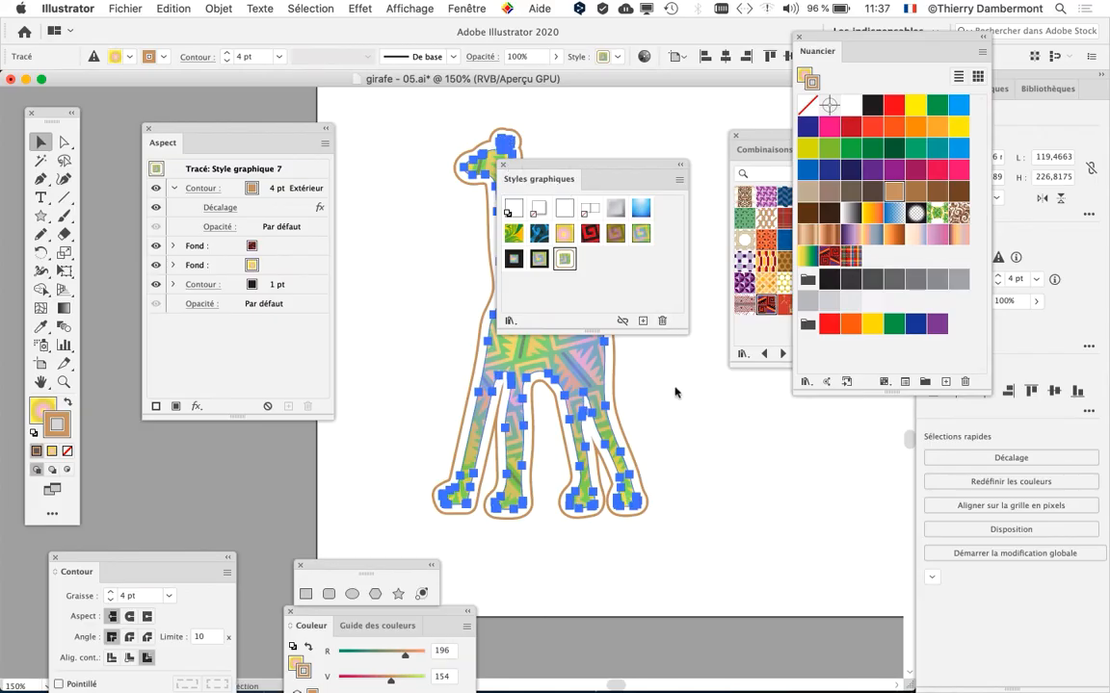
- Duplicate the giraffe with the offset brown stroke beside the original, and move the Styles graphiques and Aspect palettes clear of the artwork
left_click_drag(540, 177, 788, 491)
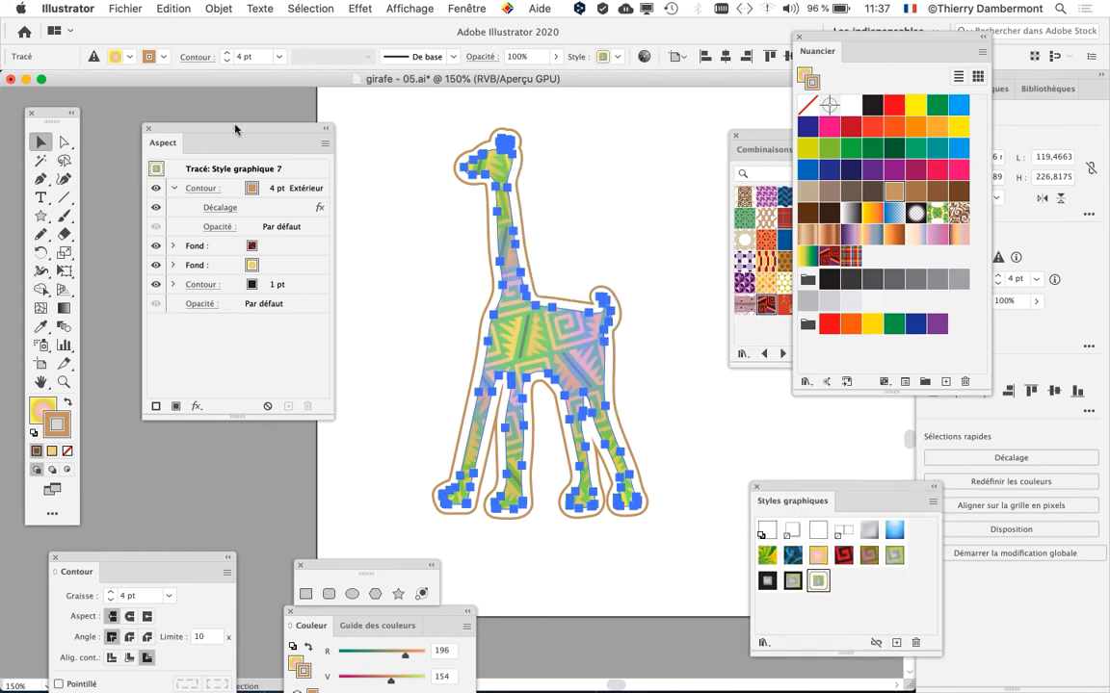
left_click_drag(235, 129, 173, 115)
scroll(448, 239, "right", 8)
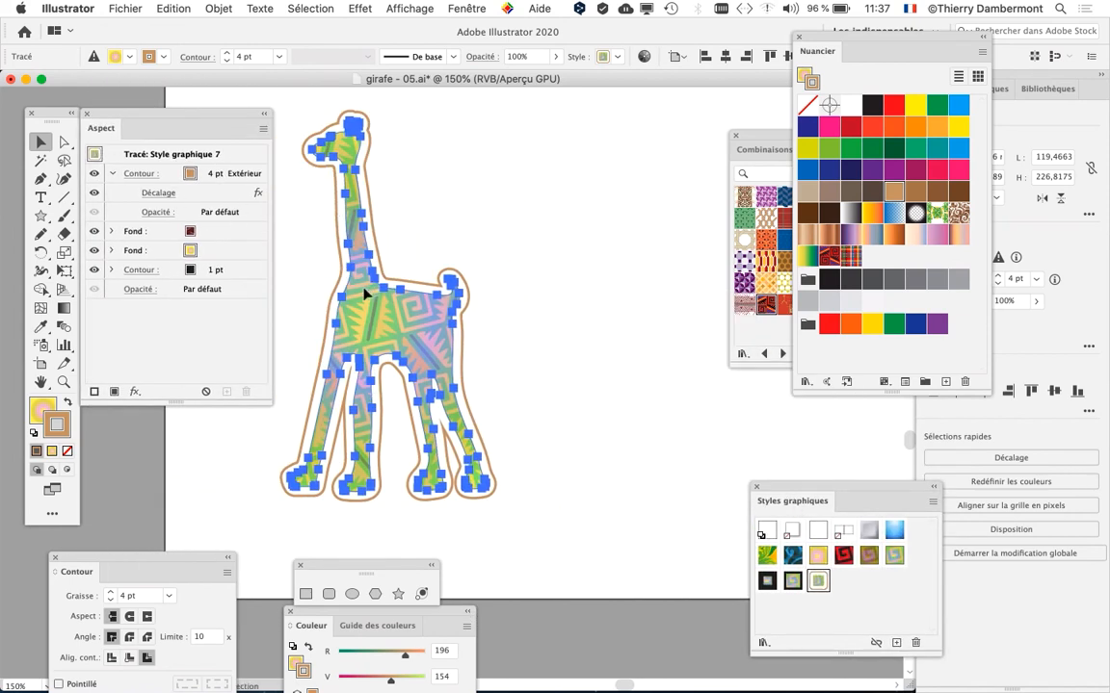
left_click_drag(633, 302, 633, 302)
scroll(507, 330, "right", 6)
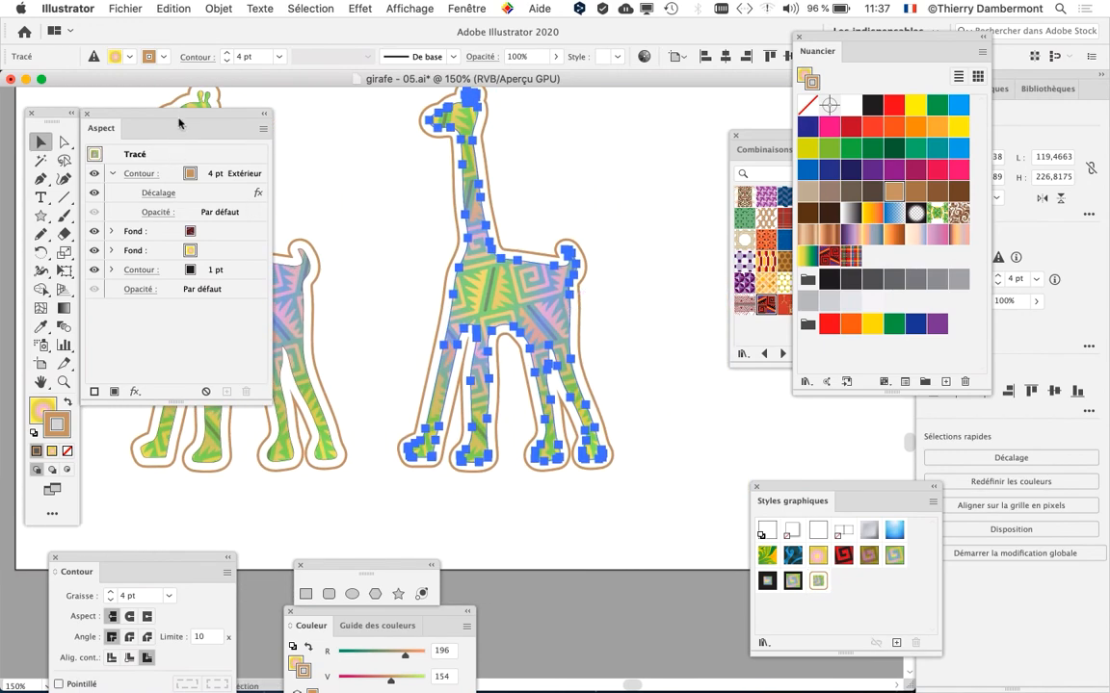
left_click_drag(178, 123, 294, 142)
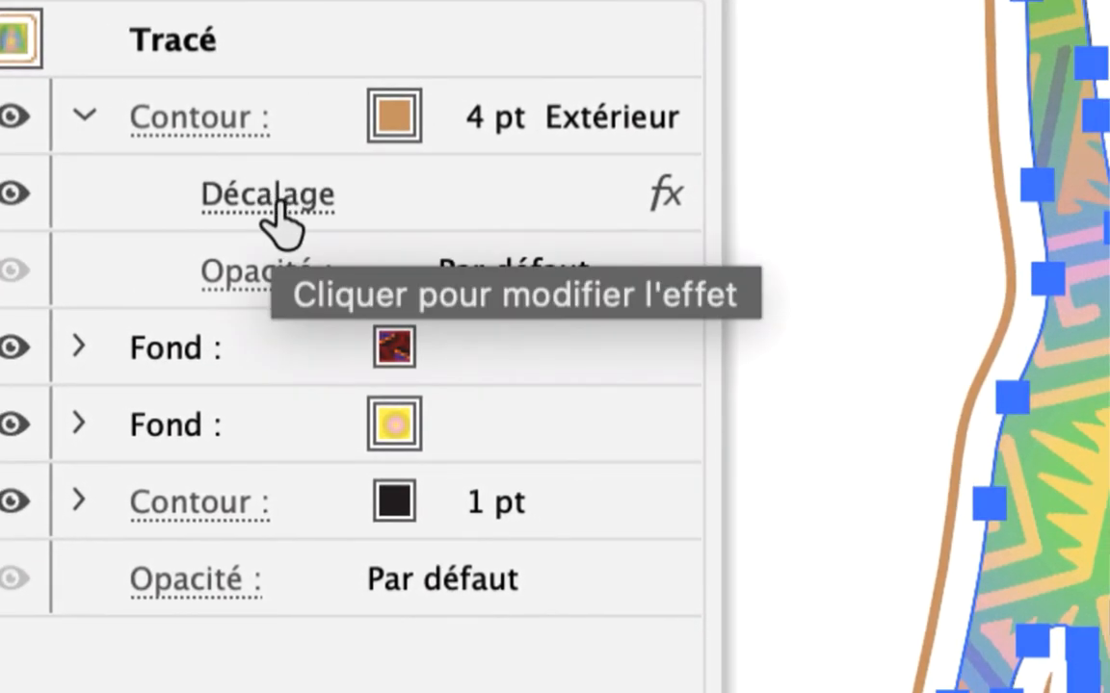
- Open the Décalage effect on the giraffe copy's brown stroke and set the offset to -5 mm
left_click(279, 203)
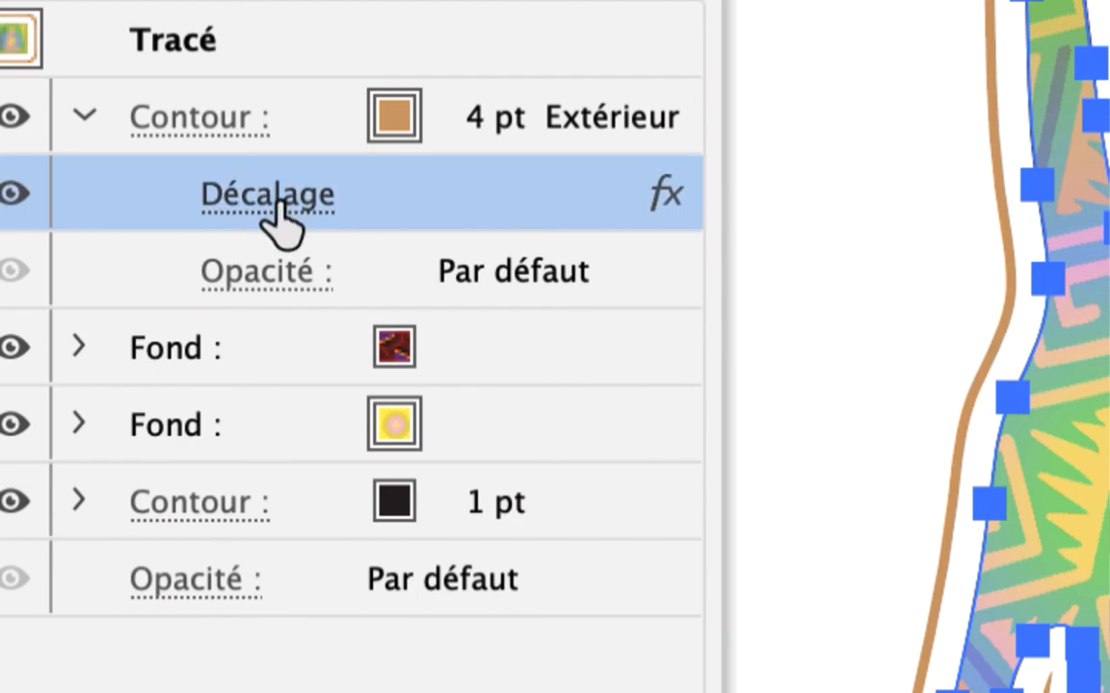
left_click(278, 202)
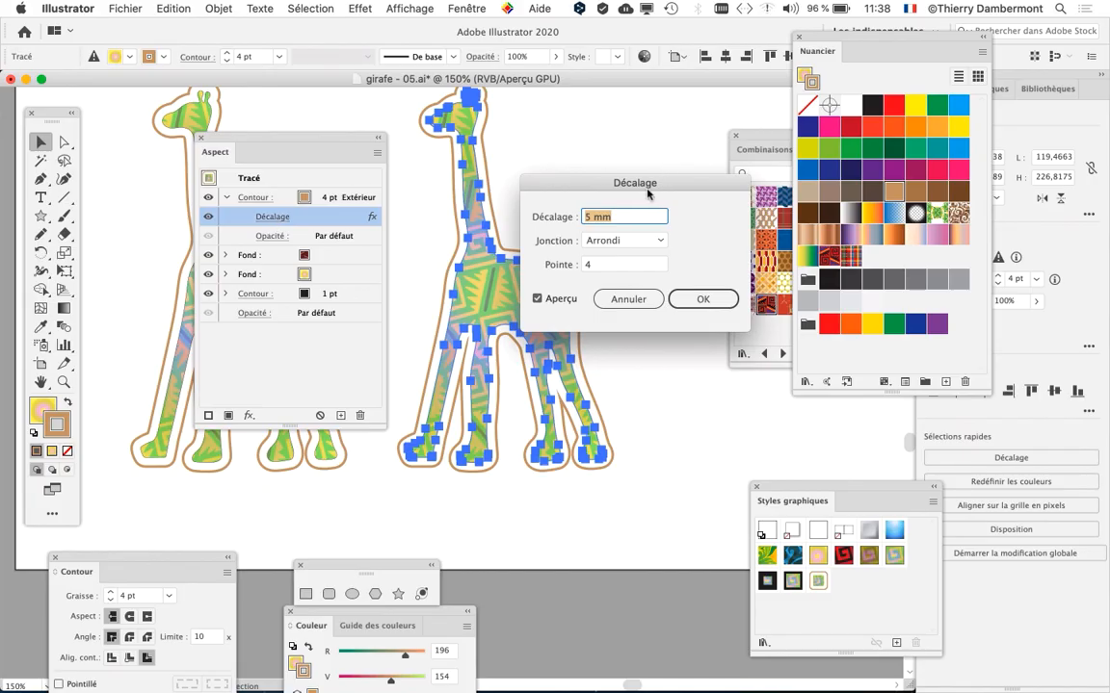
left_click_drag(647, 195, 531, 161)
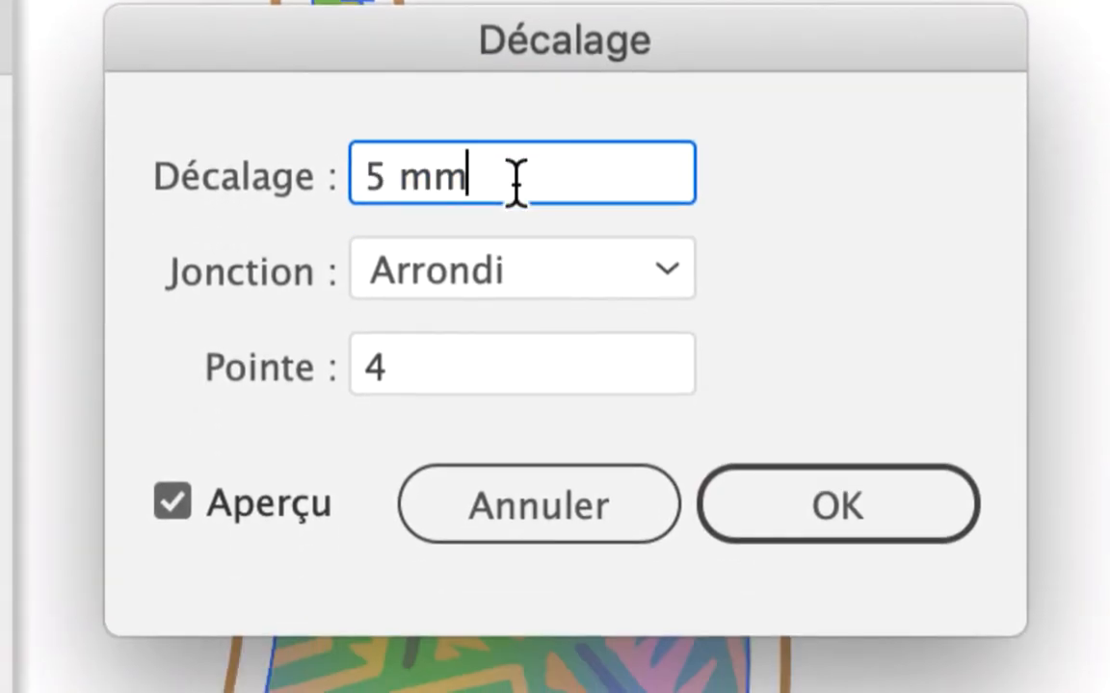
left_click_drag(500, 177, 303, 175)
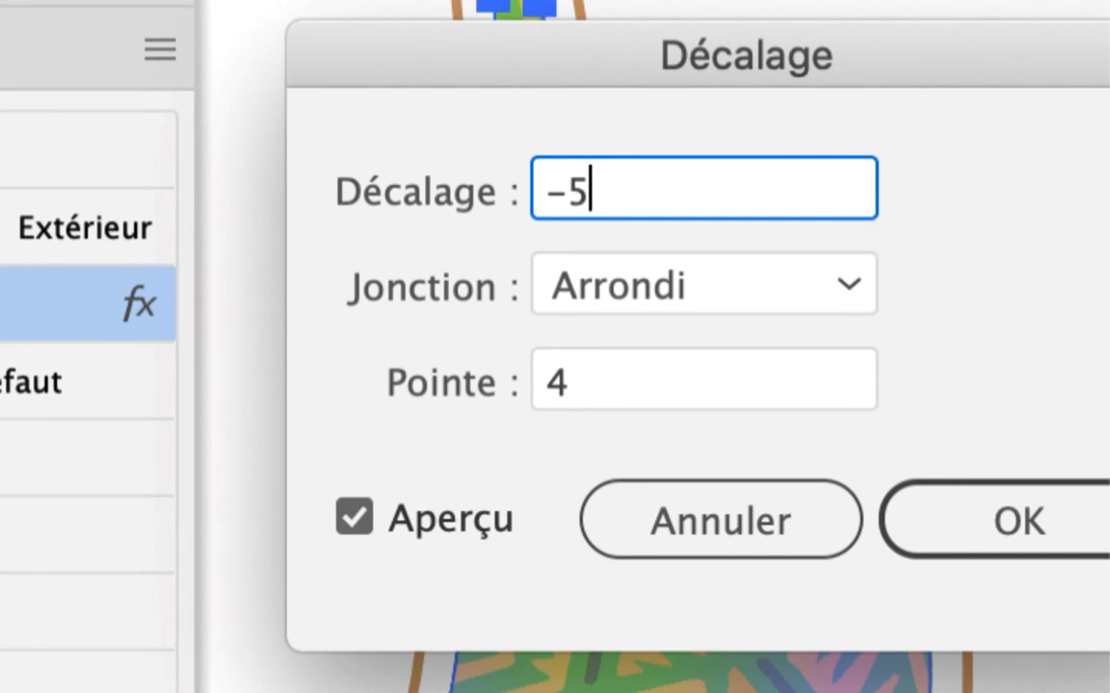
key("Tab")
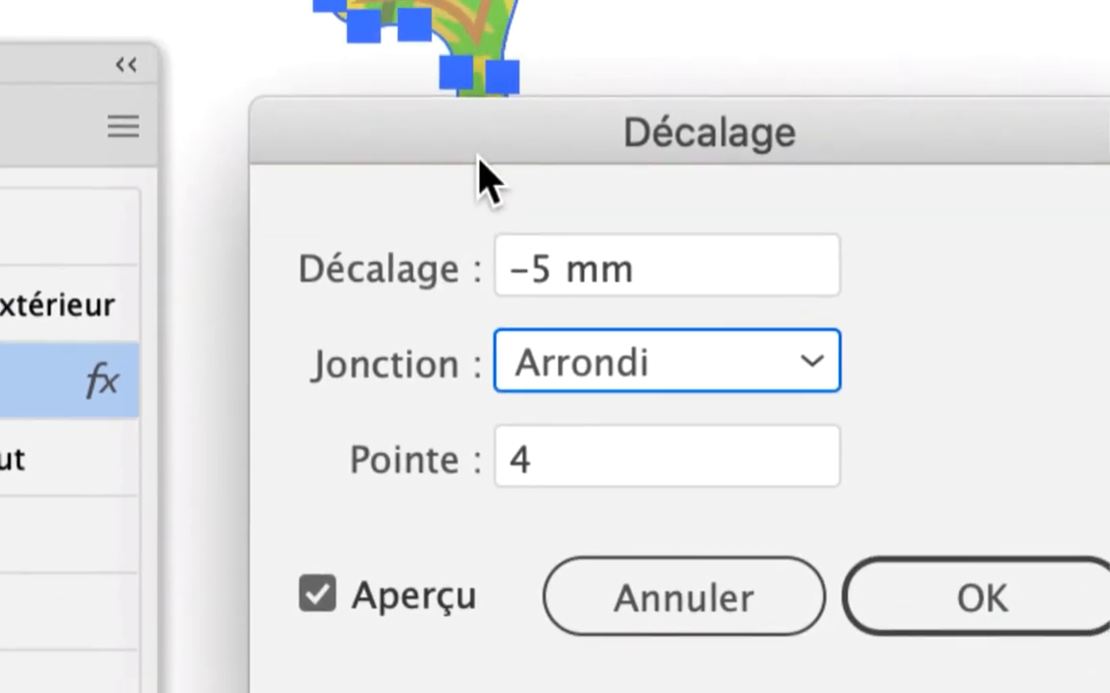
- Change the copy's Décalage offset to -2 mm and apply the effect
left_click_drag(478, 161, 603, 153)
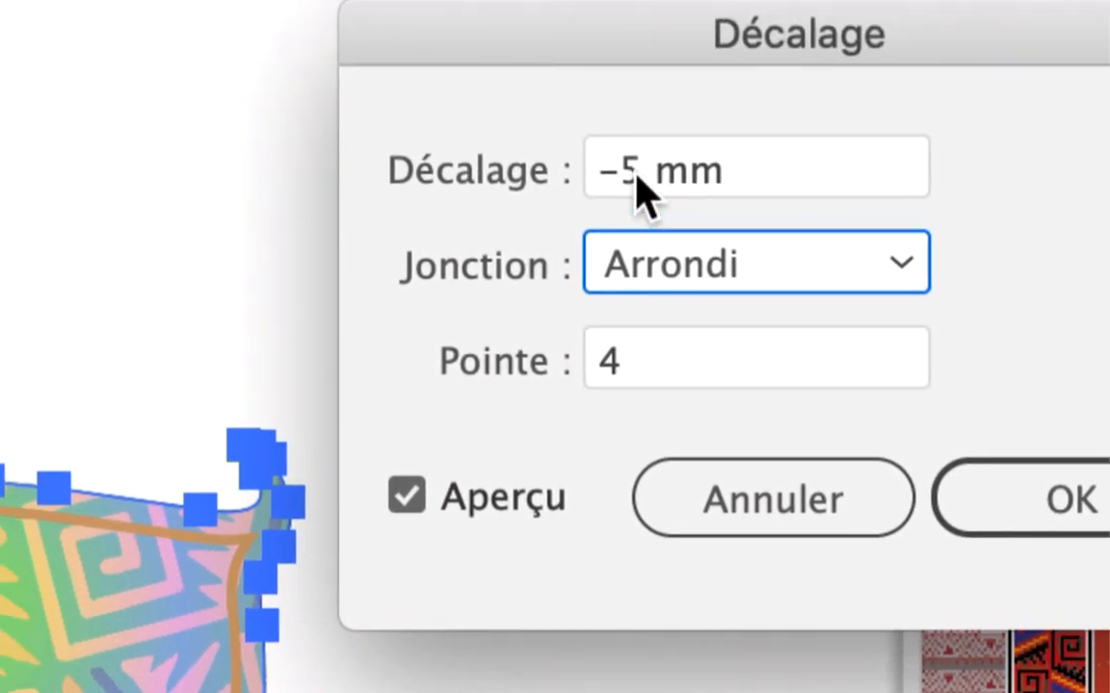
double_click(615, 100)
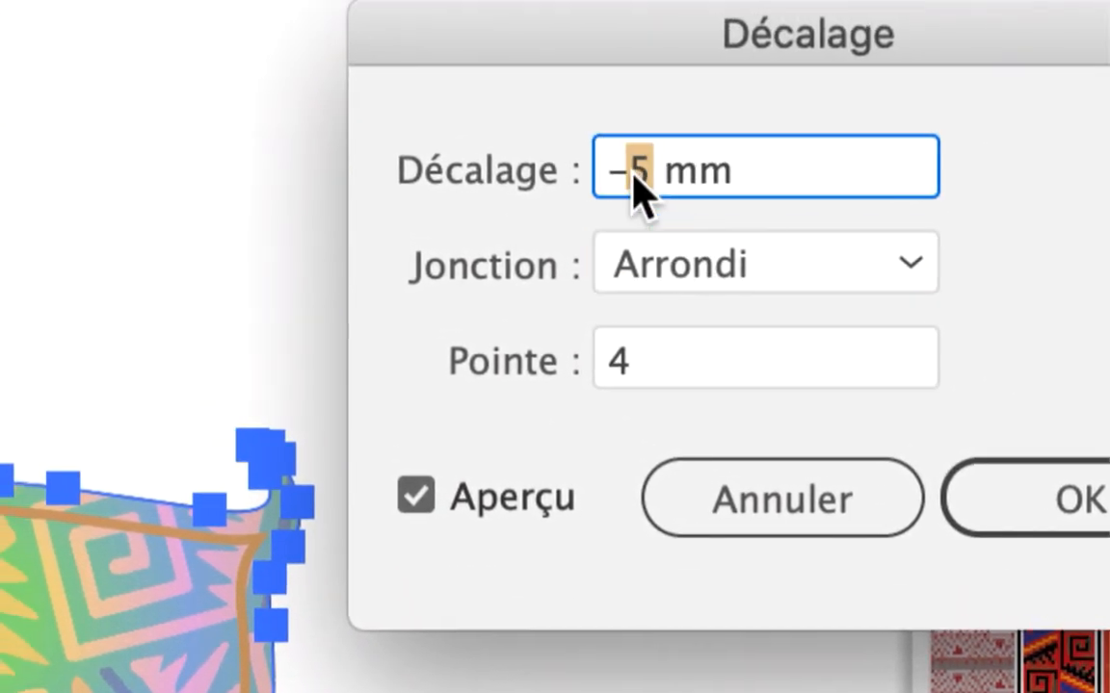
key("Tab")
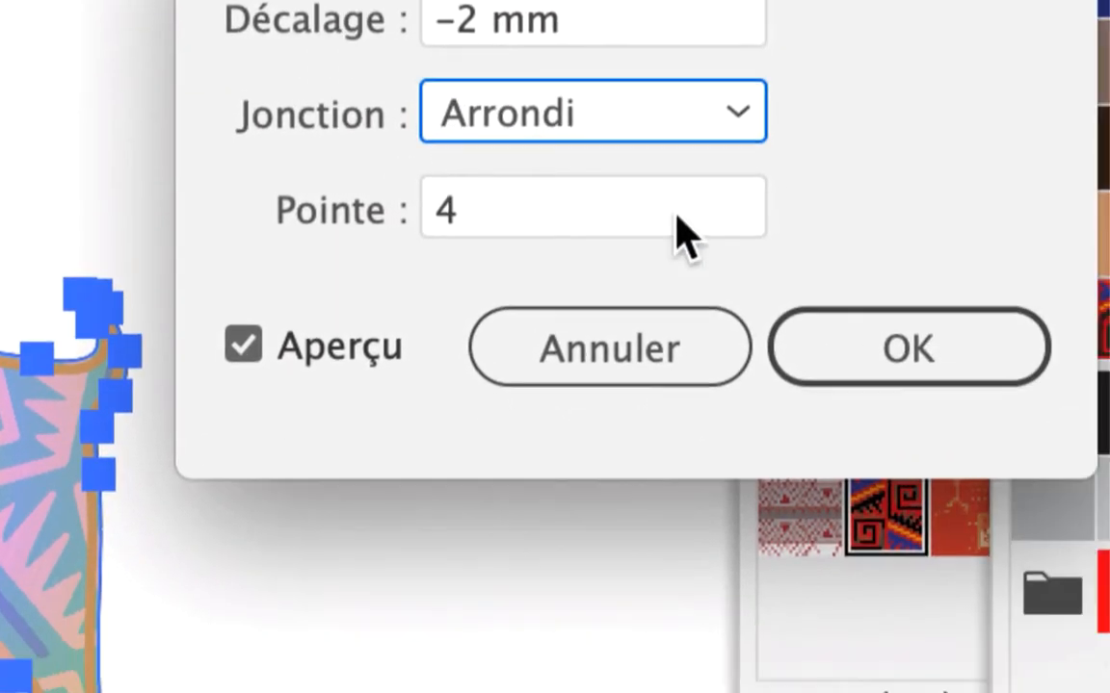
left_click(1011, 447)
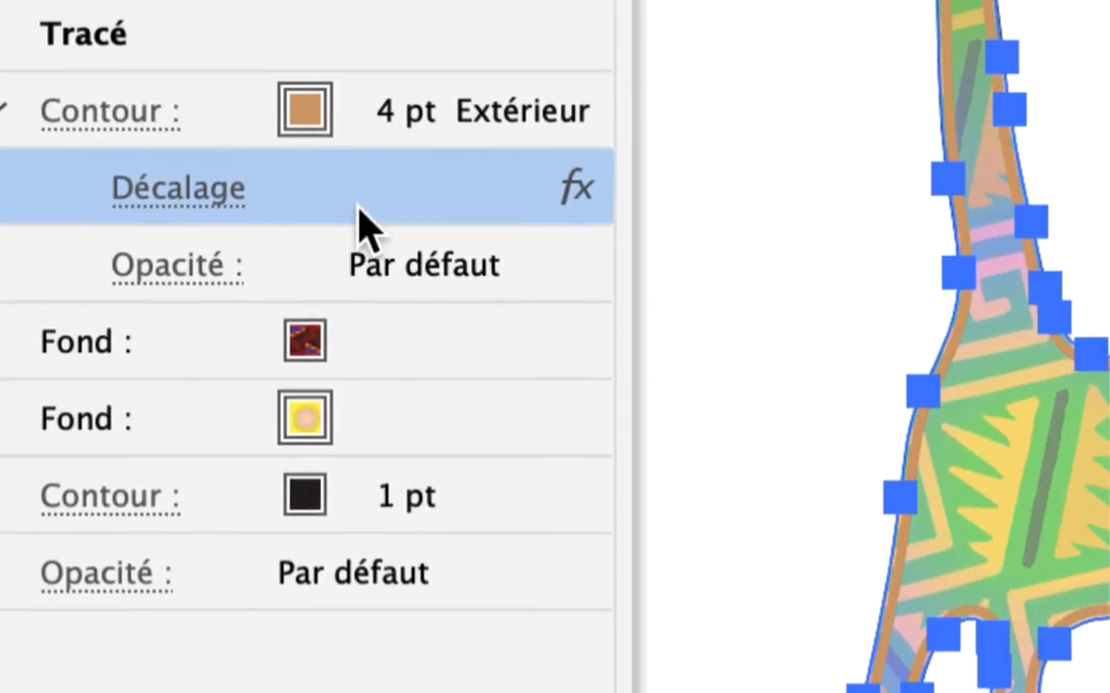
- Set the copy's offset stroke to 2 pt in white, and move the Aspect palette below the giraffes
left_click(367, 198)
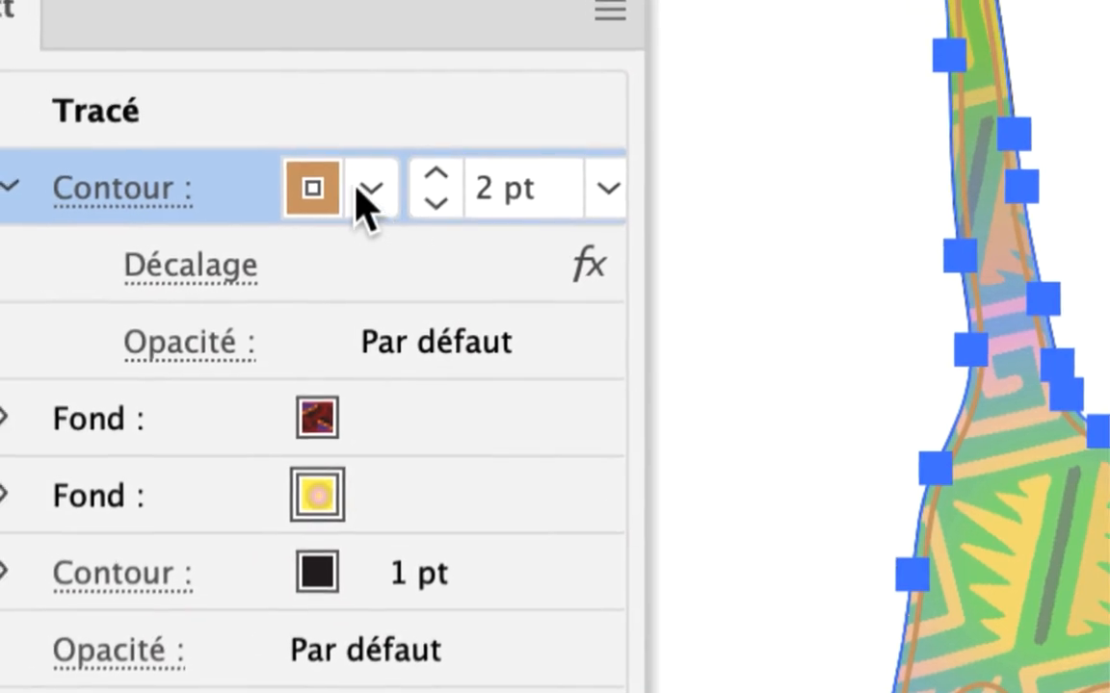
left_click(303, 173)
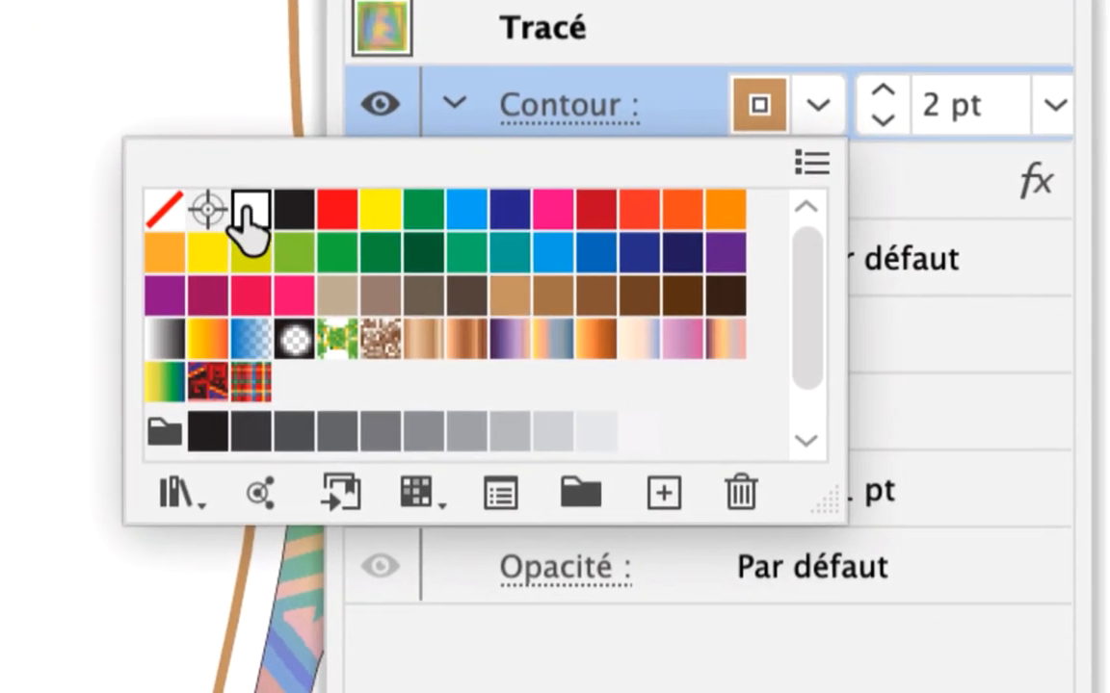
left_click(113, 230)
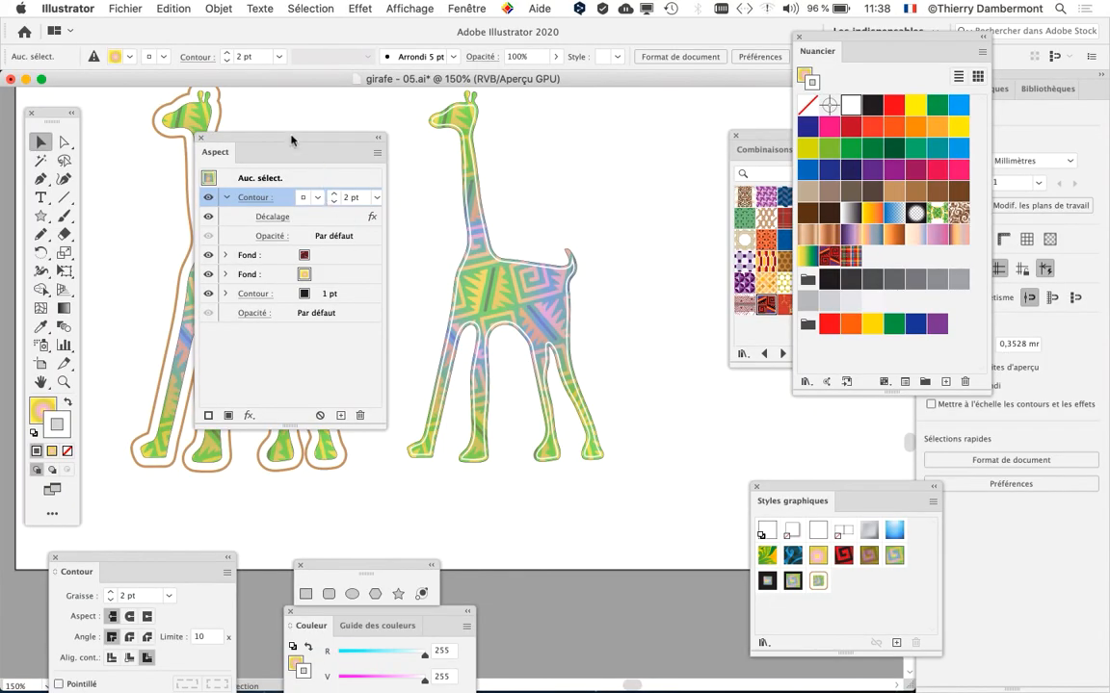
left_click_drag(291, 141, 608, 521)
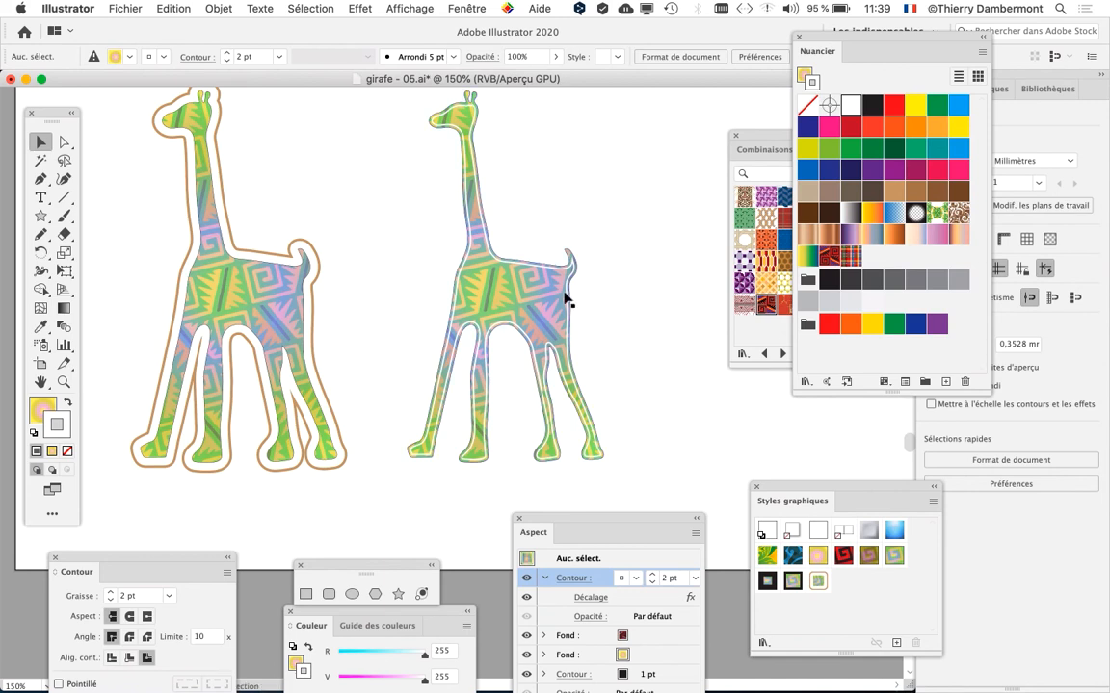
- Examine the white inner-stroke giraffe up close and compare it with the other appearance variations on the artboard
scroll(567, 300, "right", 5)
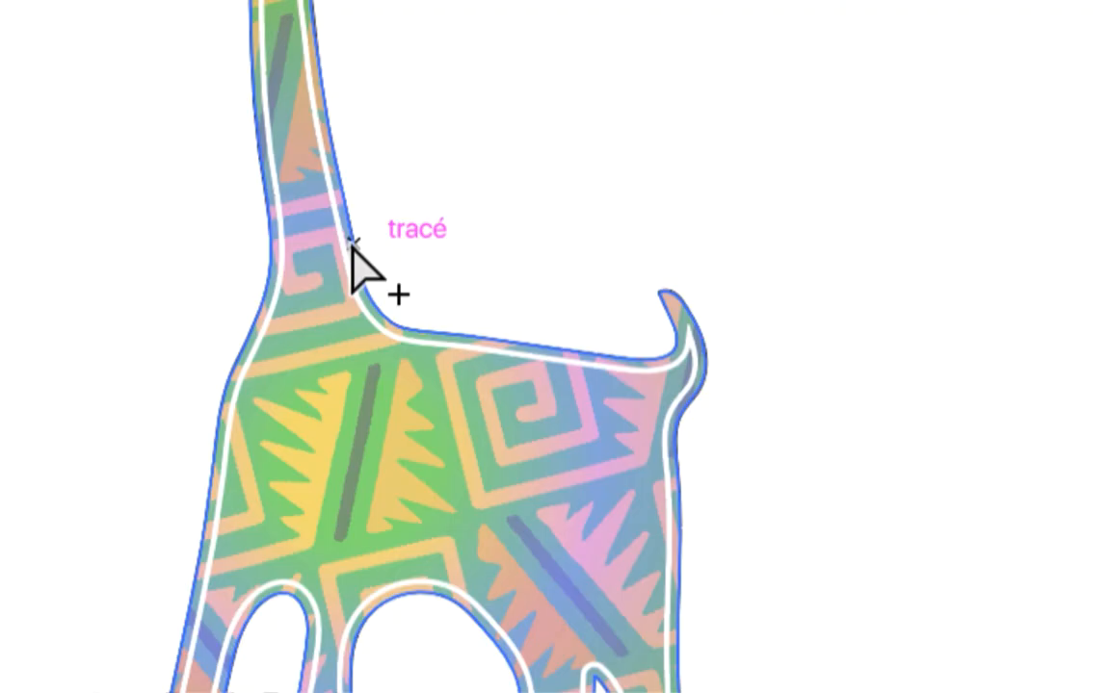
left_click(353, 247)
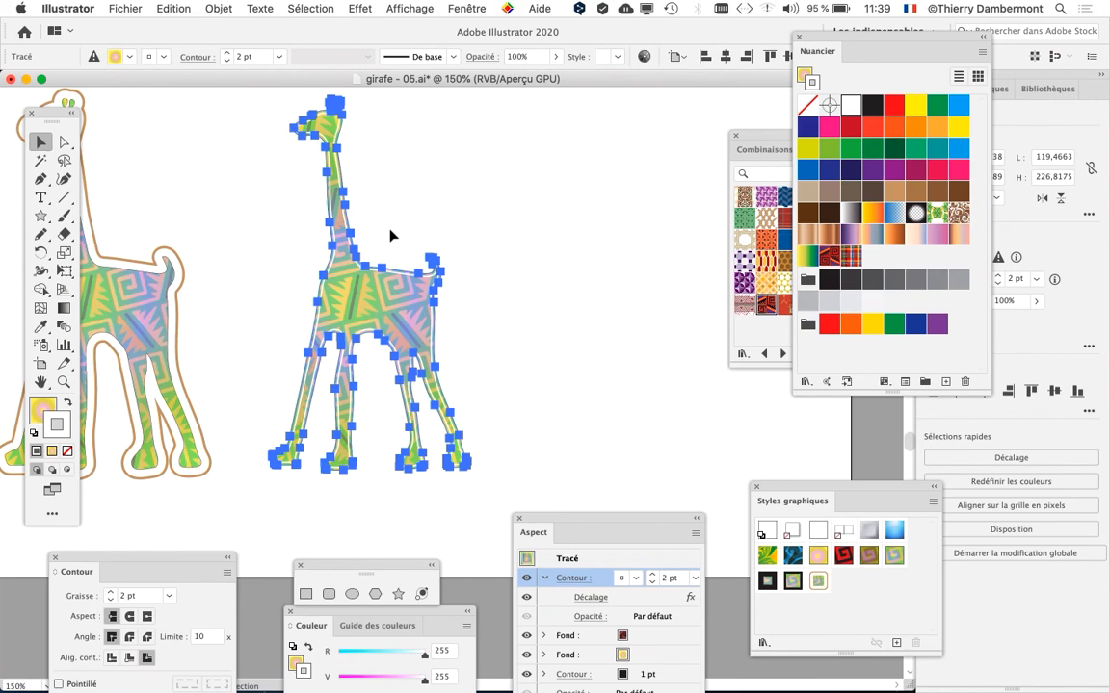
scroll(390, 240, "down", 2)
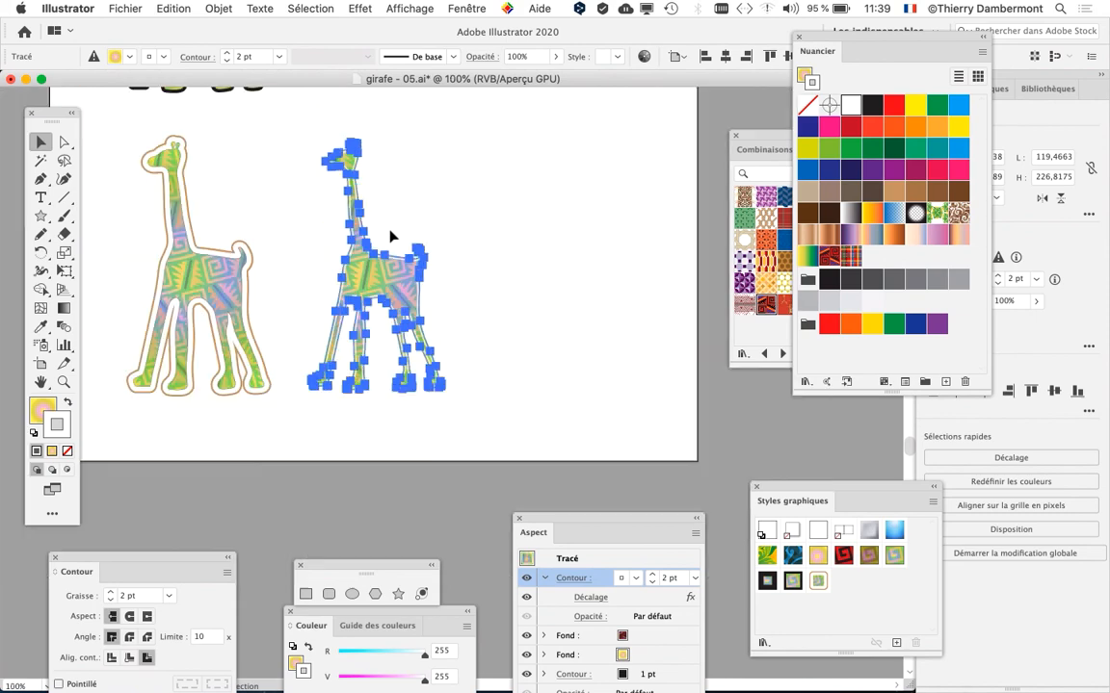
left_click(488, 240)
left_click_drag(489, 240, 525, 343)
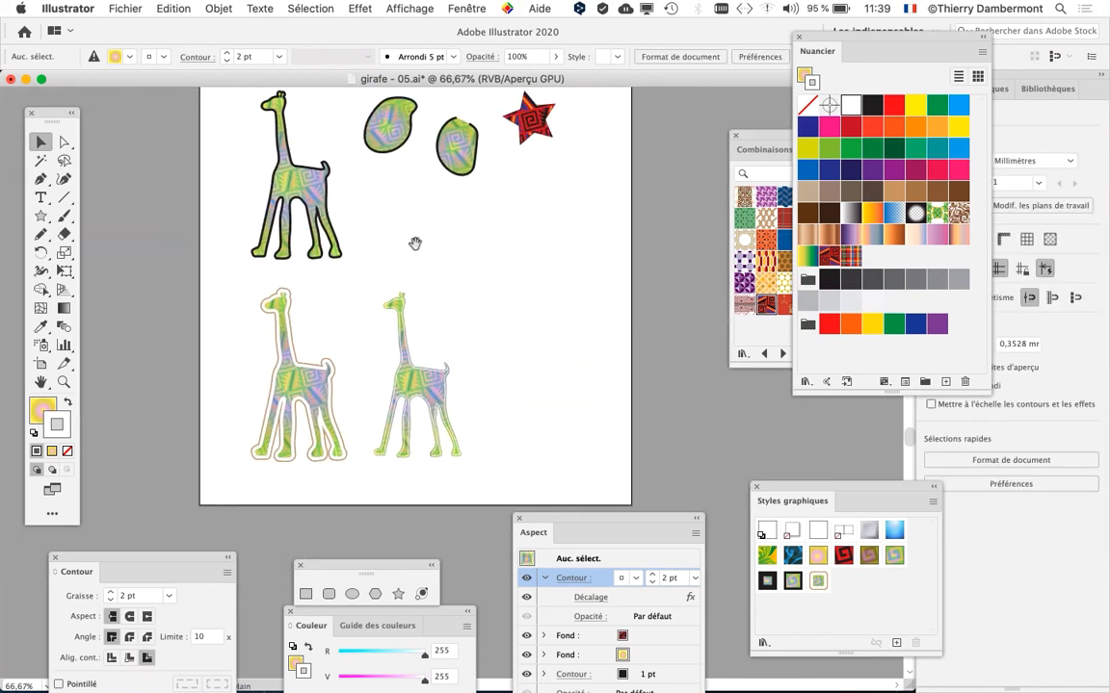
scroll(545, 304, "up", 5)
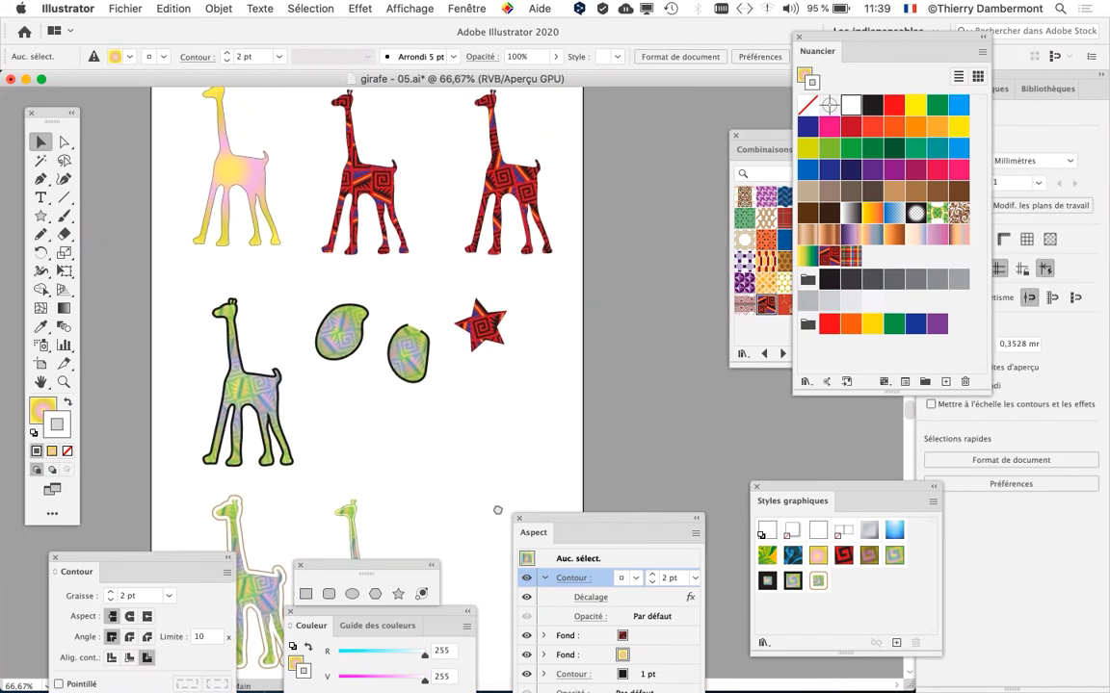
scroll(505, 414, "down", 5)
left_click_drag(513, 219, 519, 185)
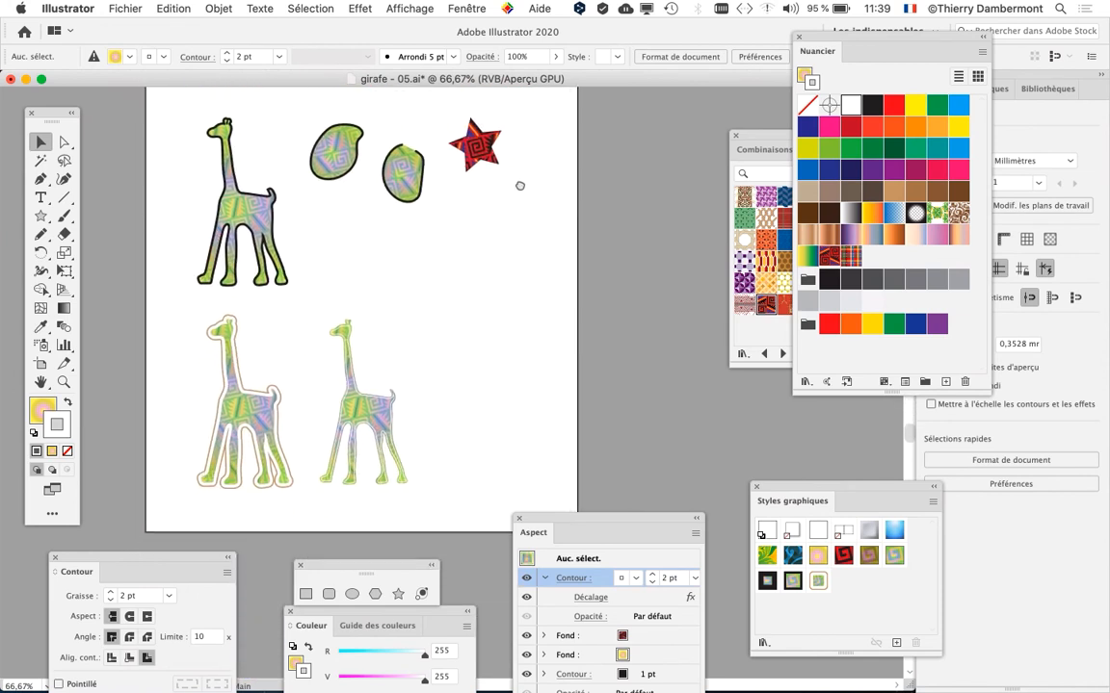
- Select the giraffe with the white inner stroke
mouse_move(371, 429)
left_mouse_down()
mouse_move(378, 451)
mouse_move(371, 424)
left_mouse_up()
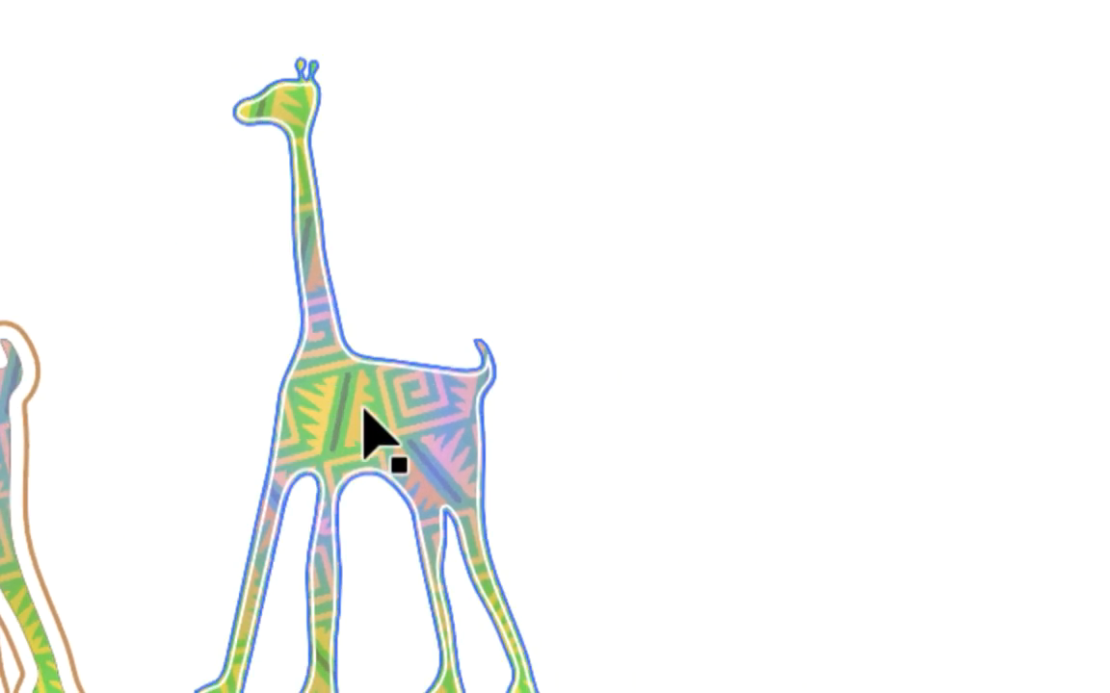
left_click(528, 460)
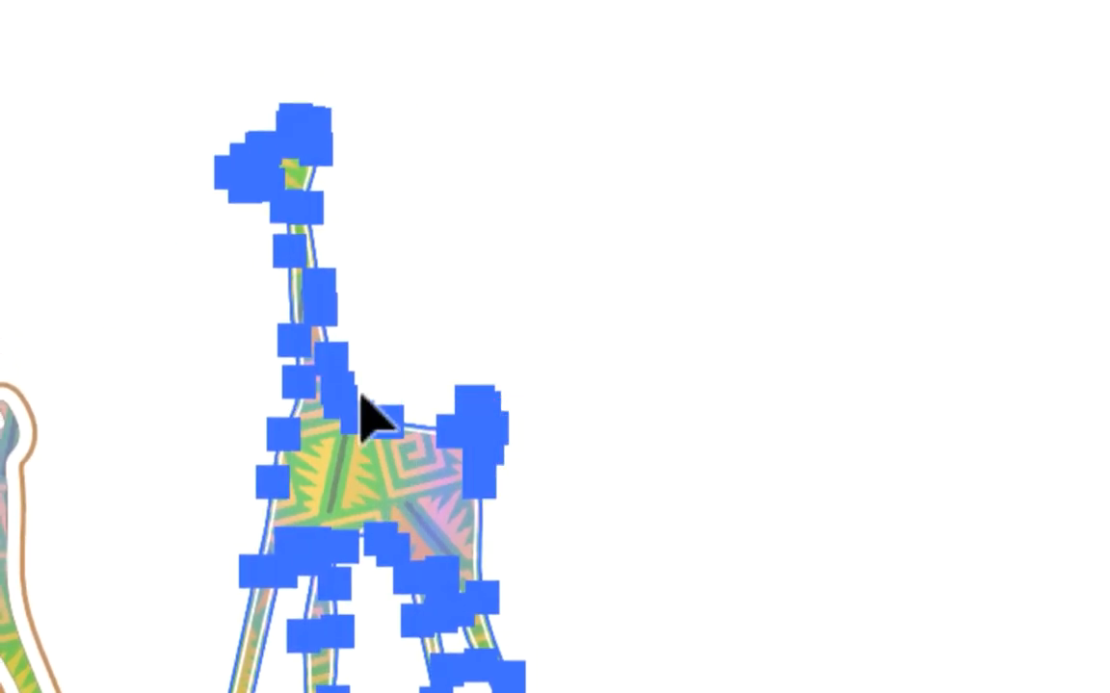
key("a")
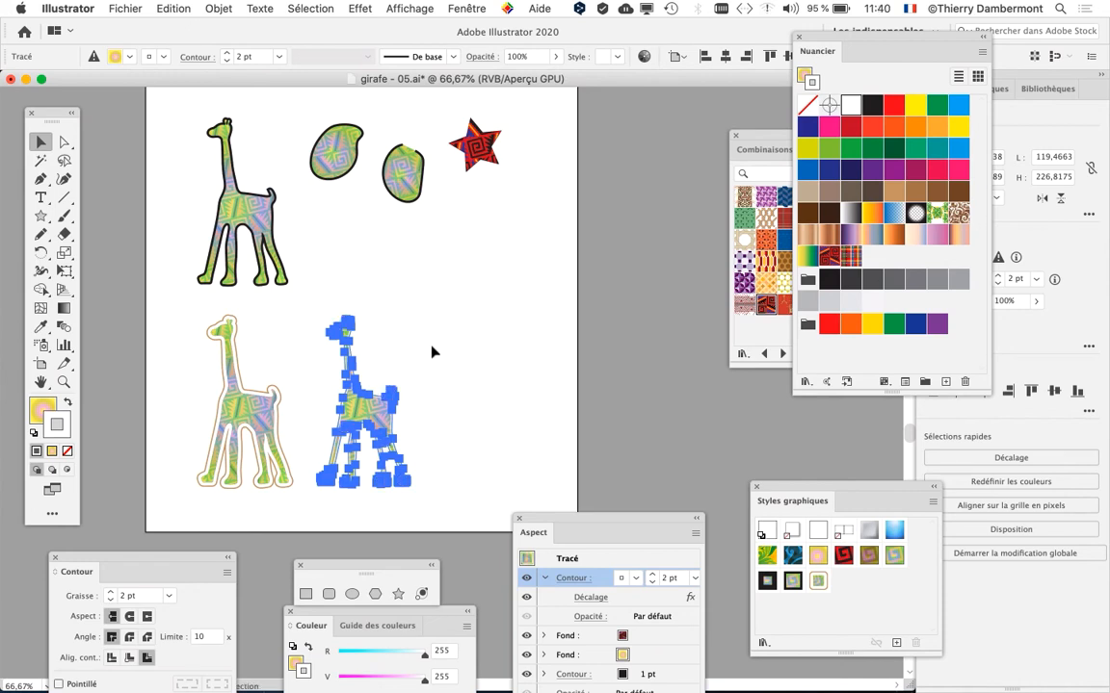
- Create a new A4 landscape document, 297 x 210 mm, in the Couleur RVB colour mode
left_click(139, 7)
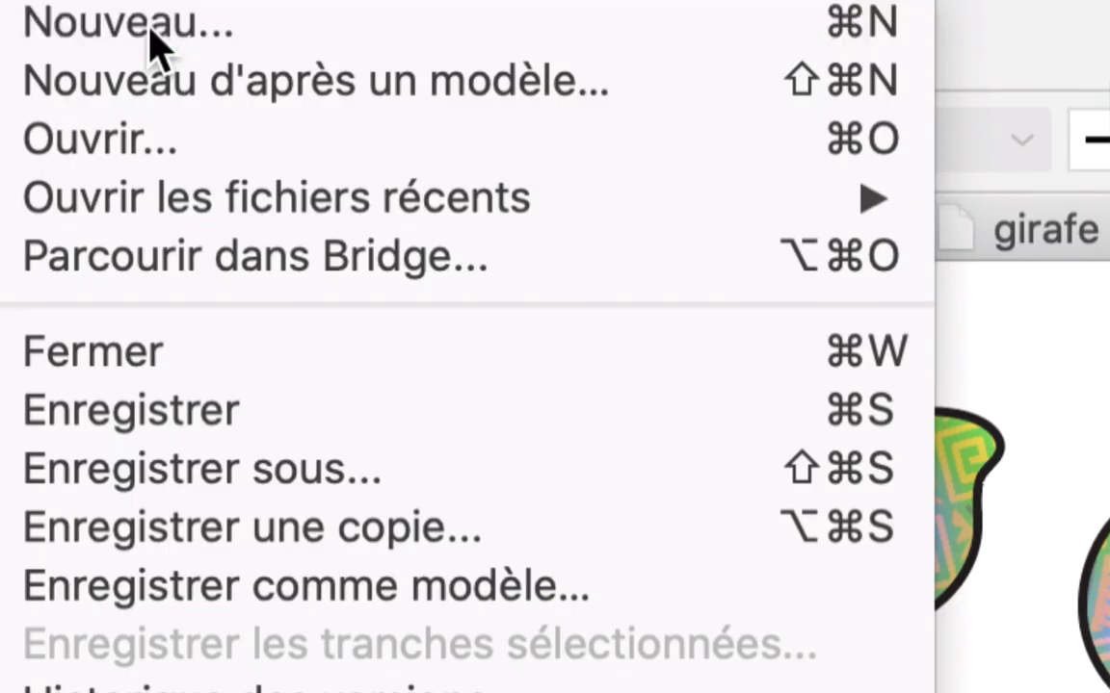
left_click(149, 29)
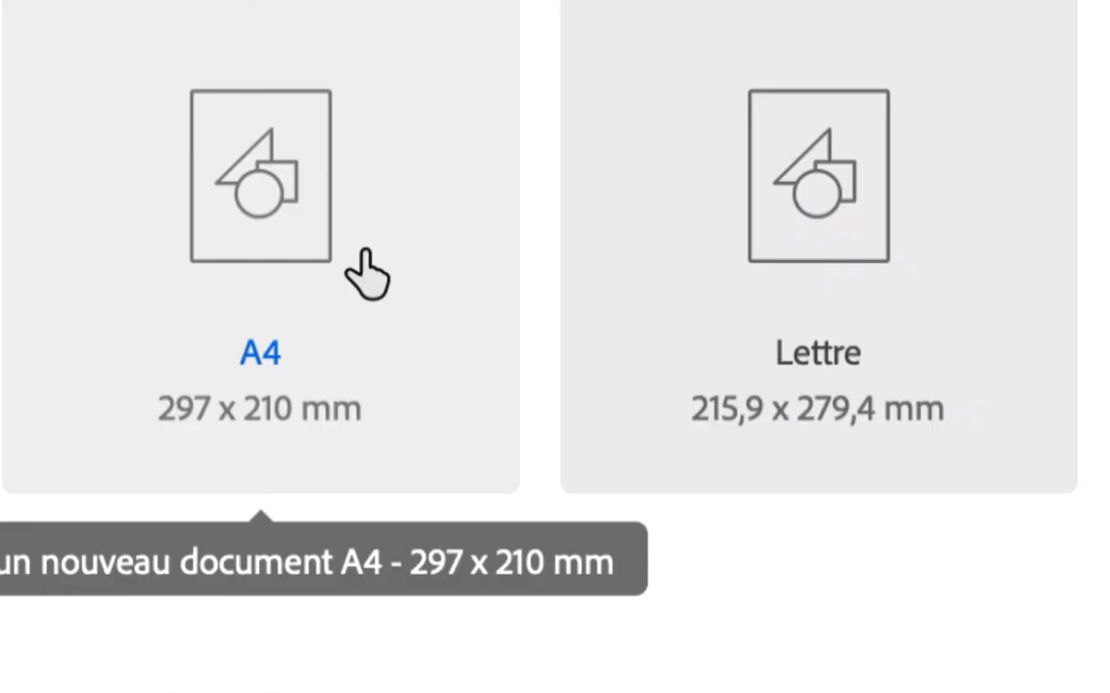
left_click(367, 277)
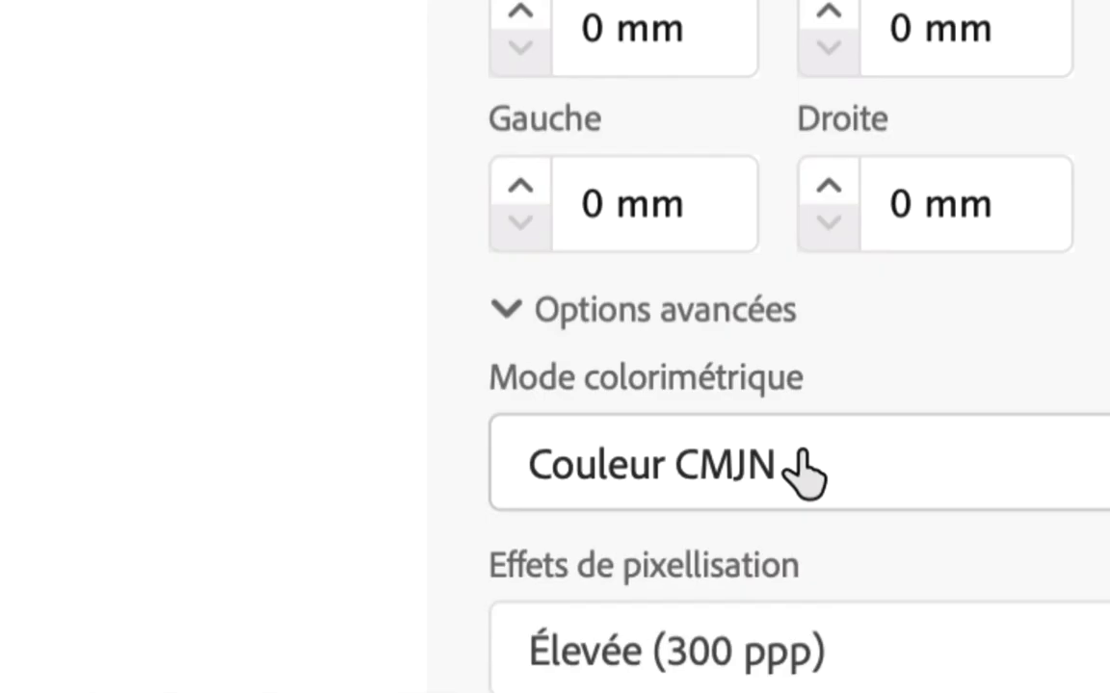
left_click(804, 472)
left_click(838, 583)
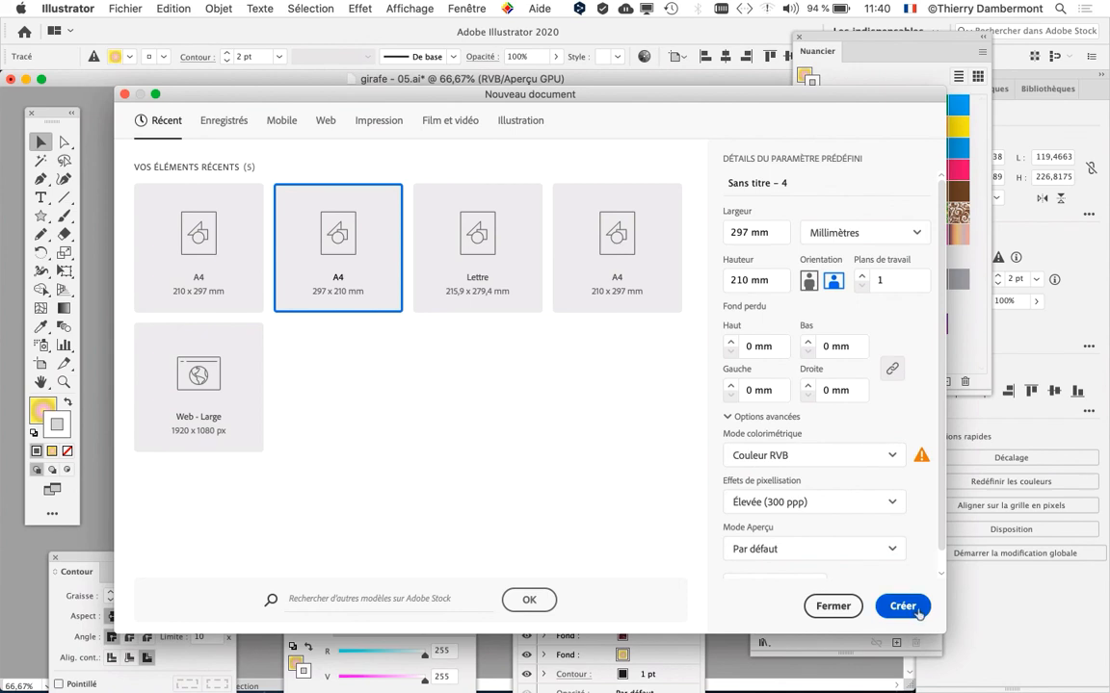
left_click(904, 606)
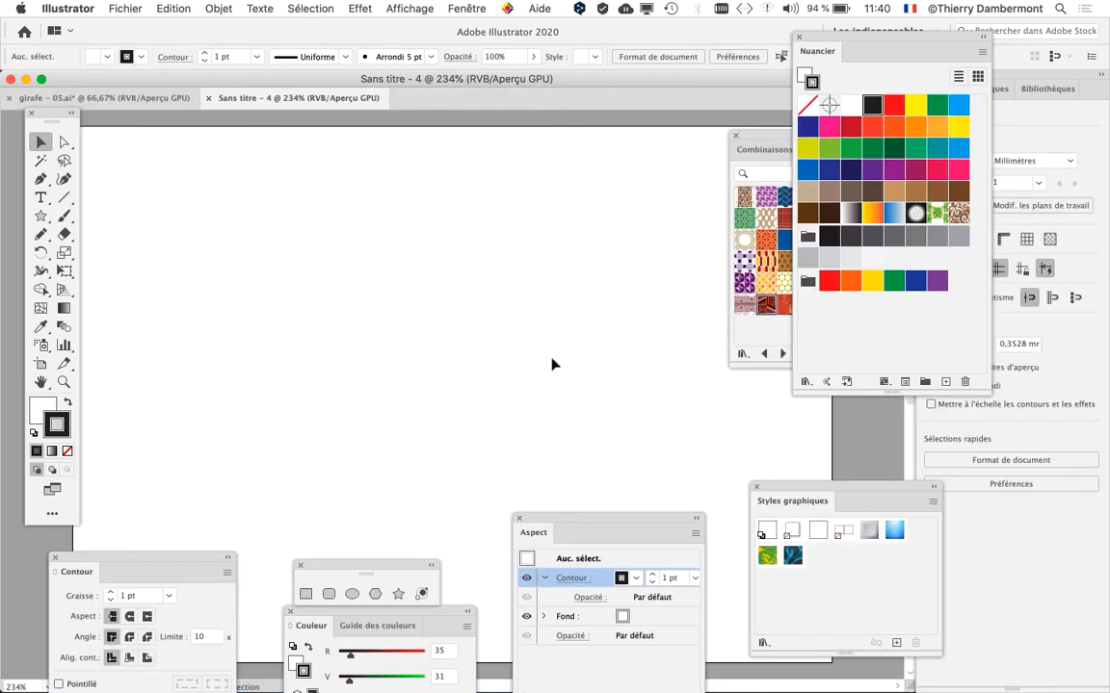
- Bring the Styles graphiques palette over the blank artboard and compare the graphic styles available in the giraffe file and the new document
key("super+minus")
left_click_drag(420, 318, 416, 287)
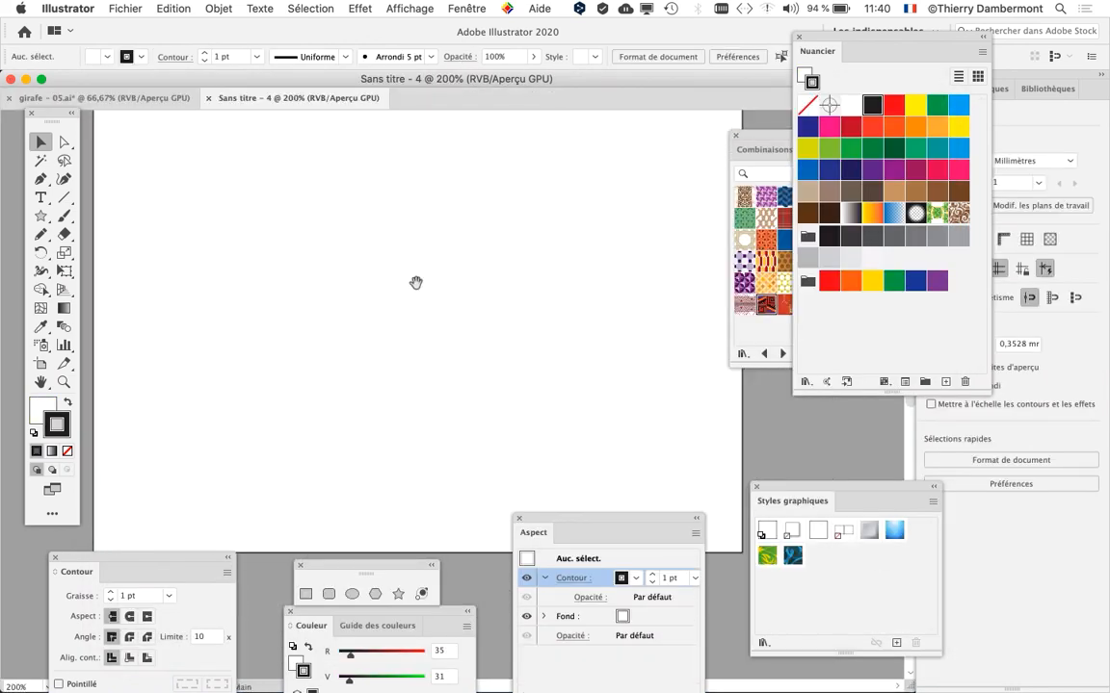
left_click_drag(783, 511, 478, 178)
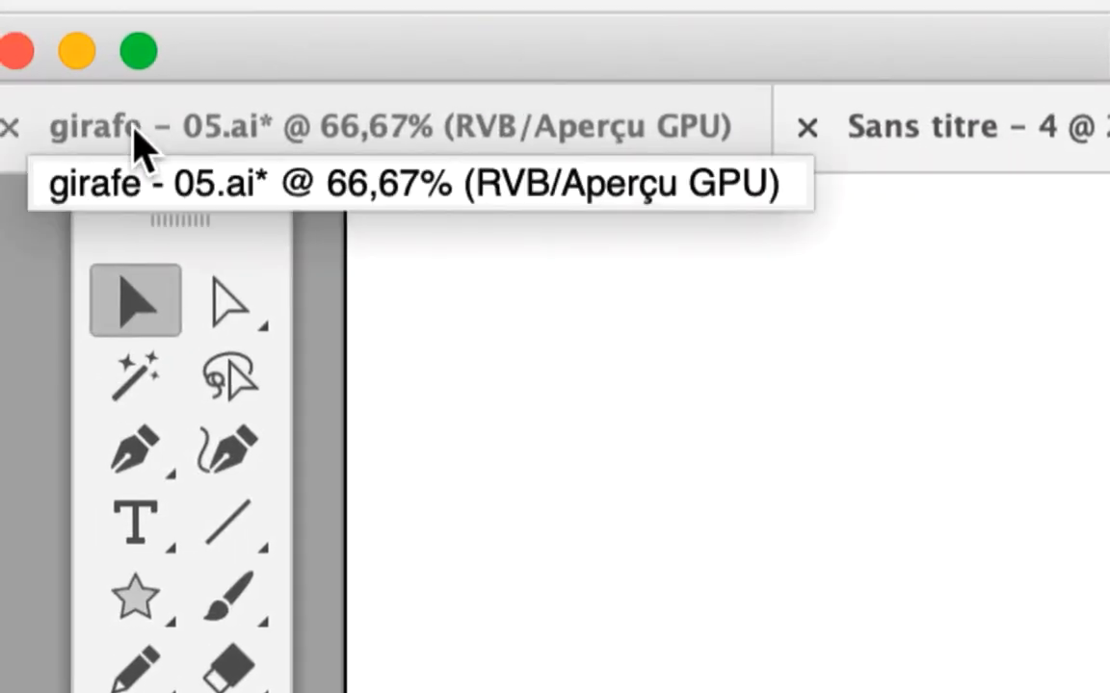
left_click(135, 144)
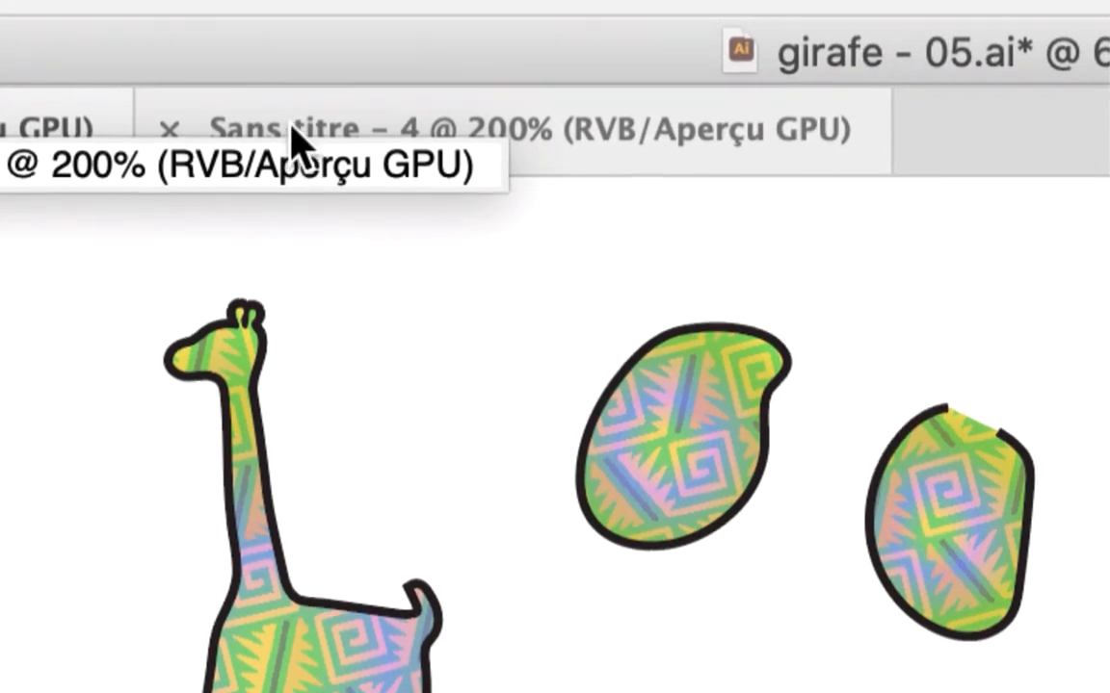
left_click(292, 142)
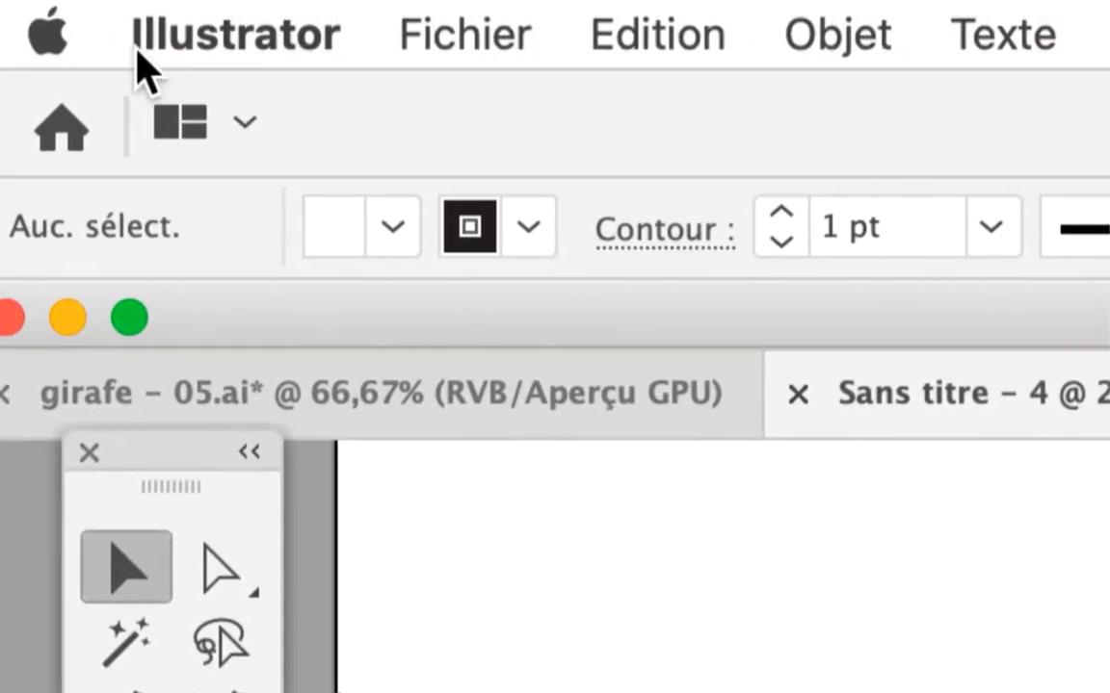
- Check that the new document's colour mode is set to Couleurs RVB
left_click(481, 35)
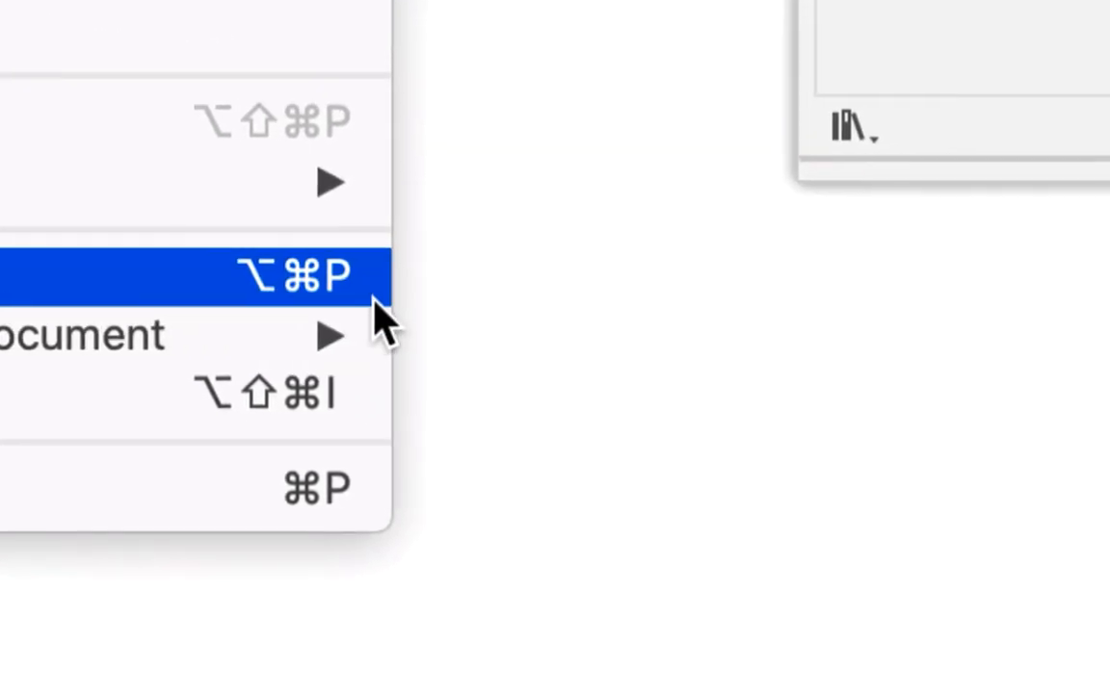
mouse_move(379, 319)
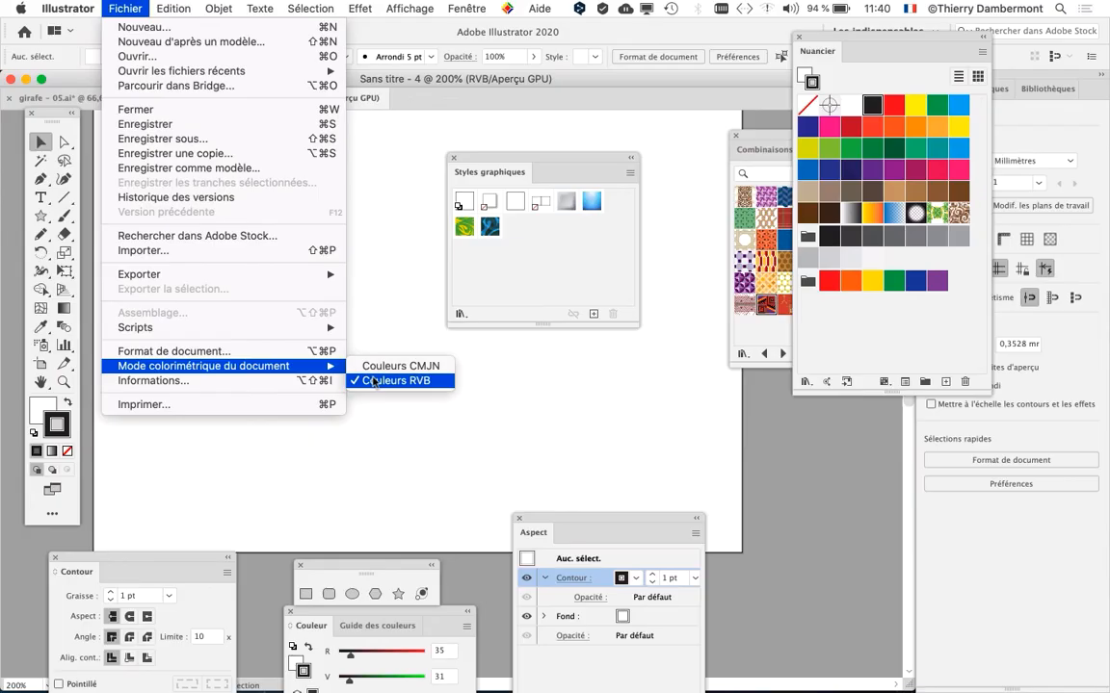
left_click(374, 381)
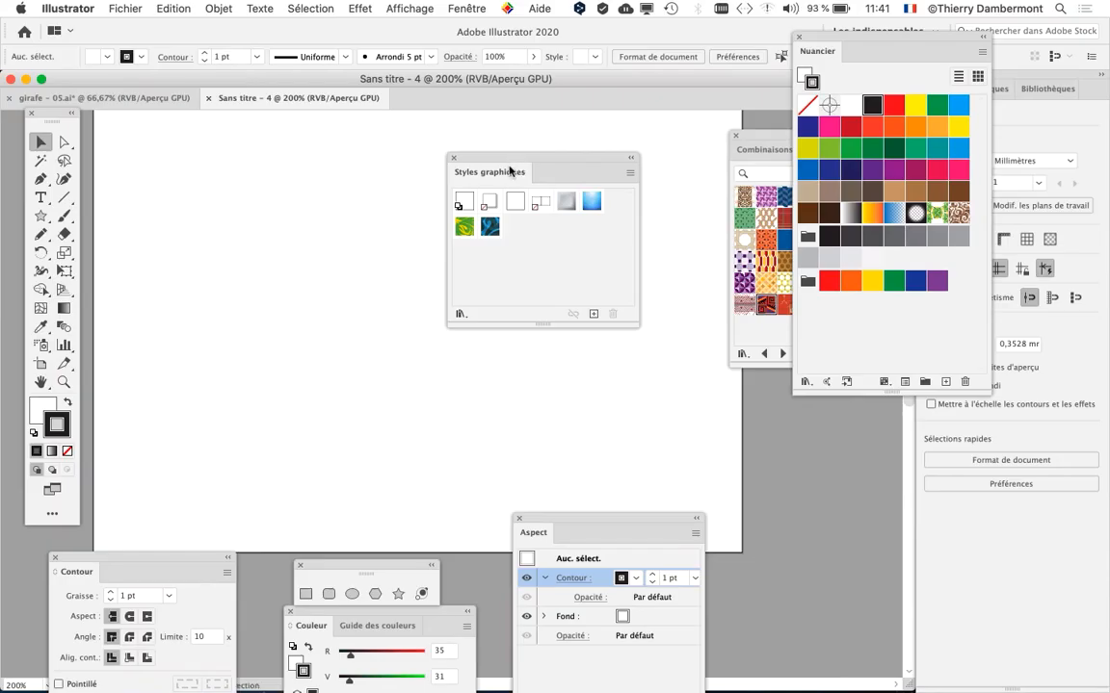
- Move the Styles graphiques palette aside and paste the copied giraffe into the new document
left_click_drag(511, 170, 568, 141)
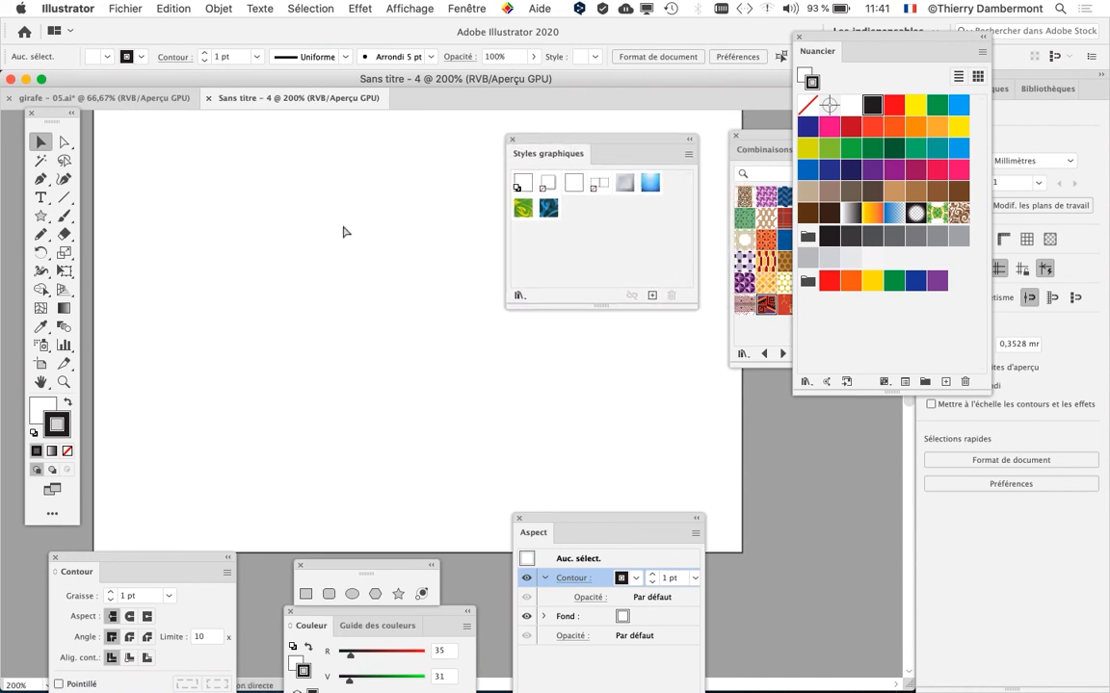
key("cmd+v")
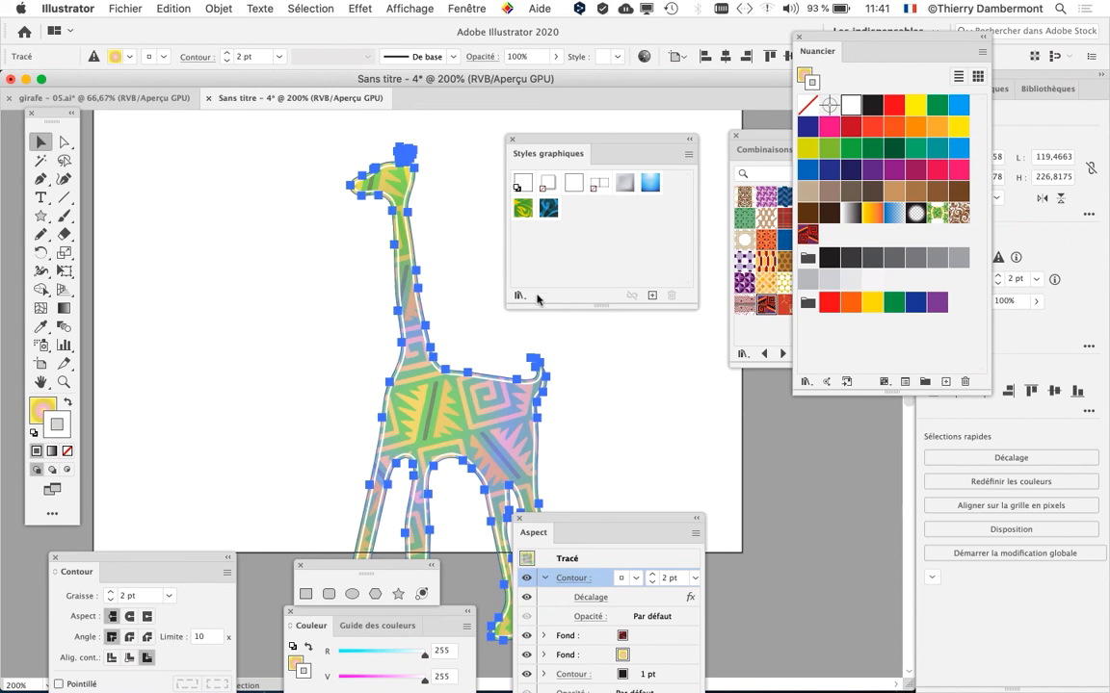
- In girafe – 05.ai, save the white inner-stroke giraffe's appearance as a new graphic style
left_click(101, 97)
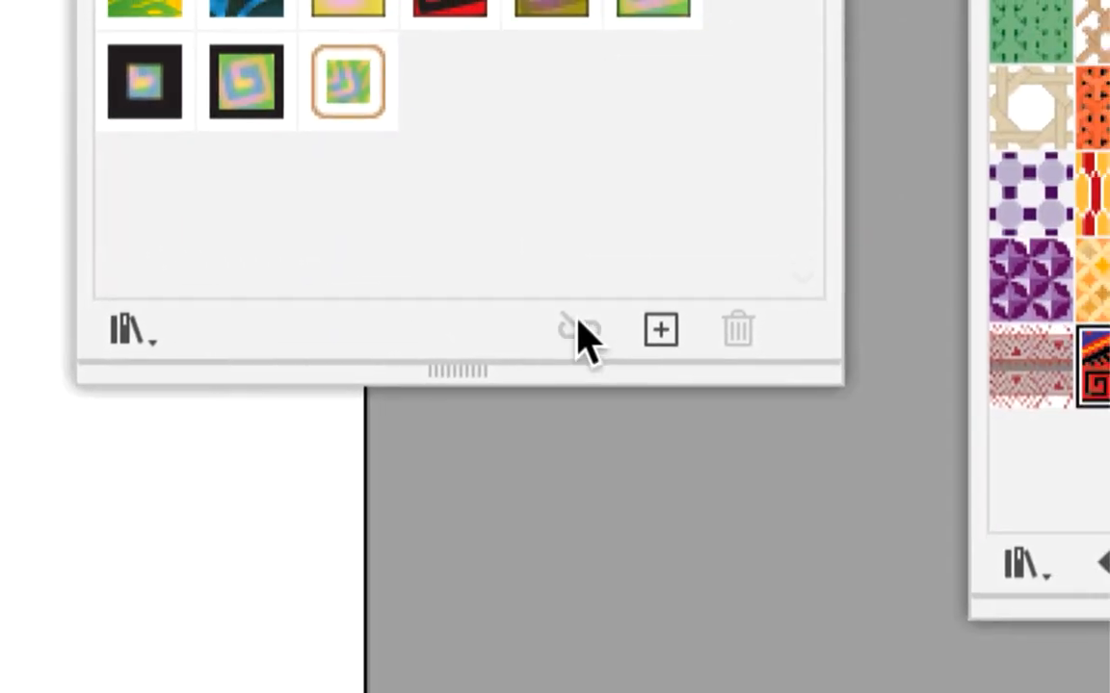
left_click(661, 331)
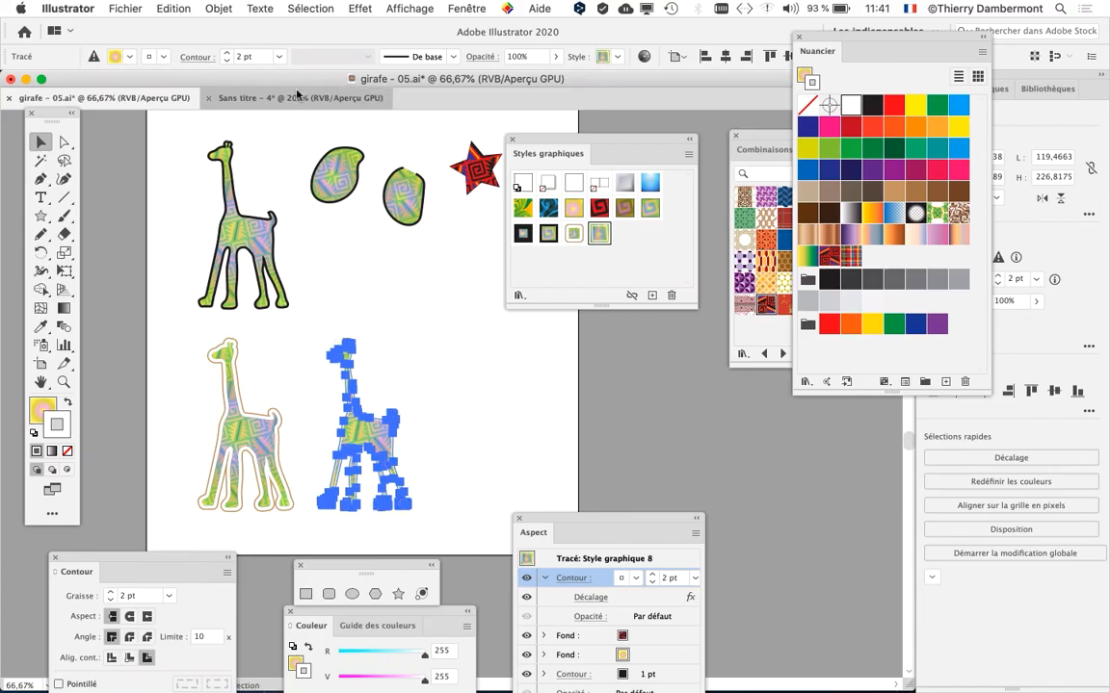
left_click(275, 98)
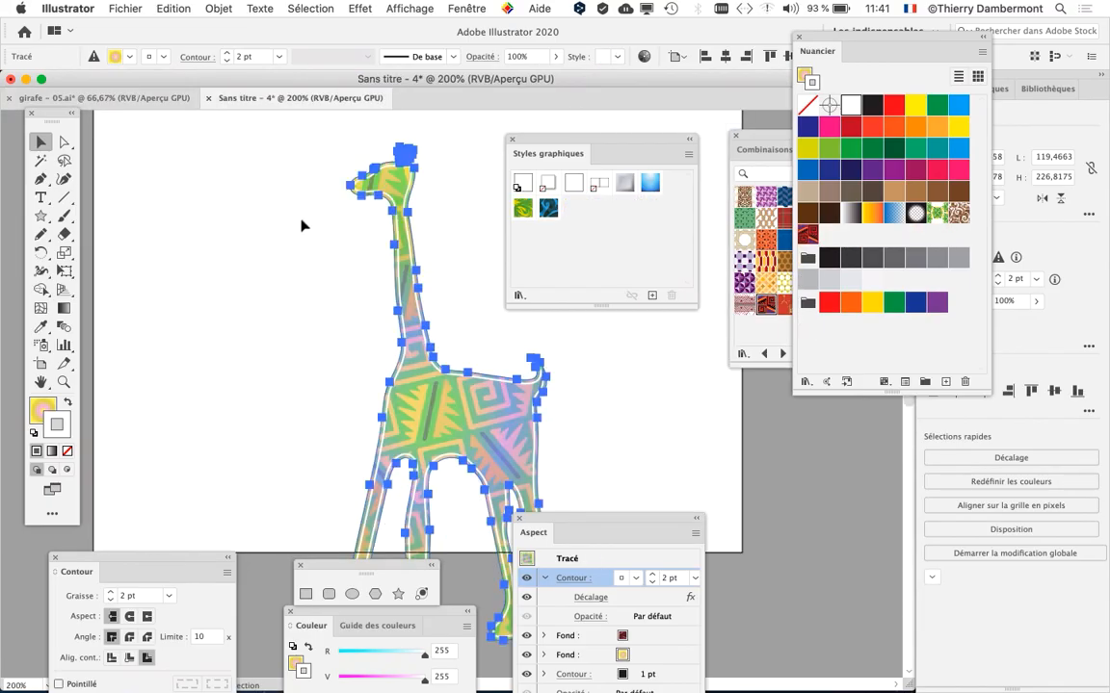
key("Delete")
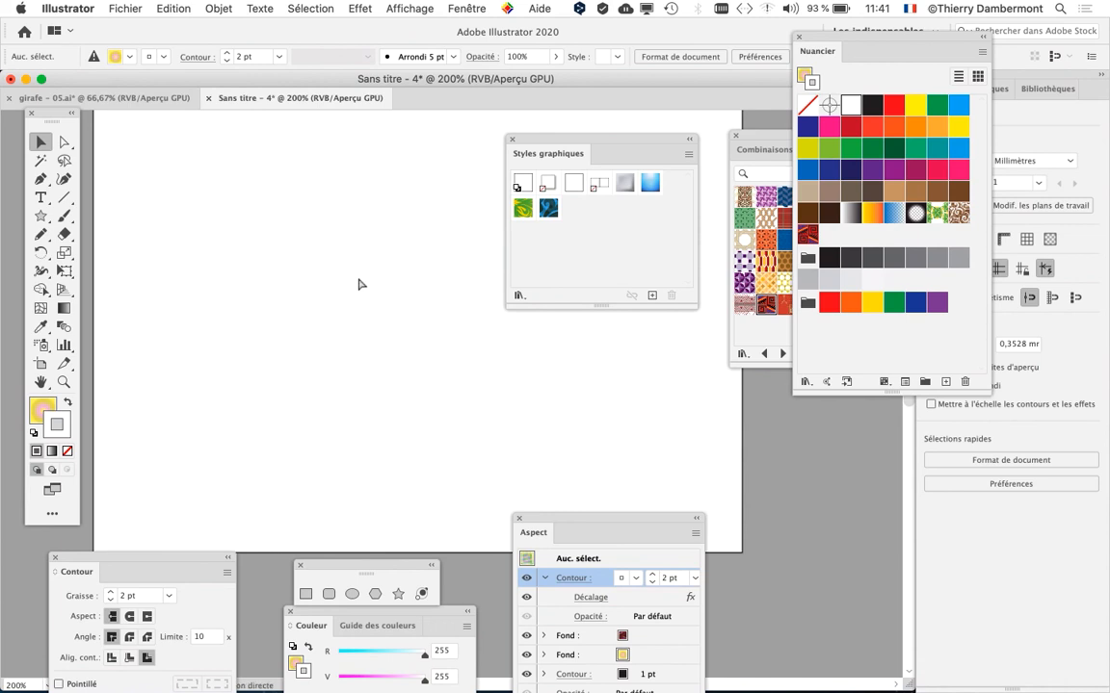
key("super+z")
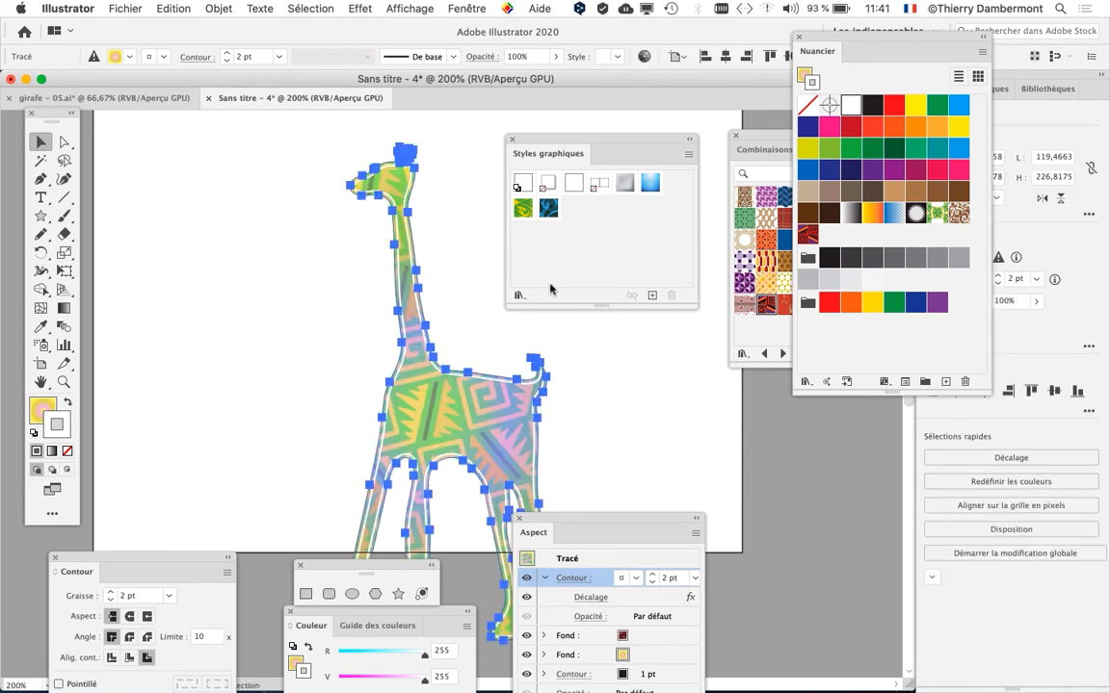
left_click(140, 97)
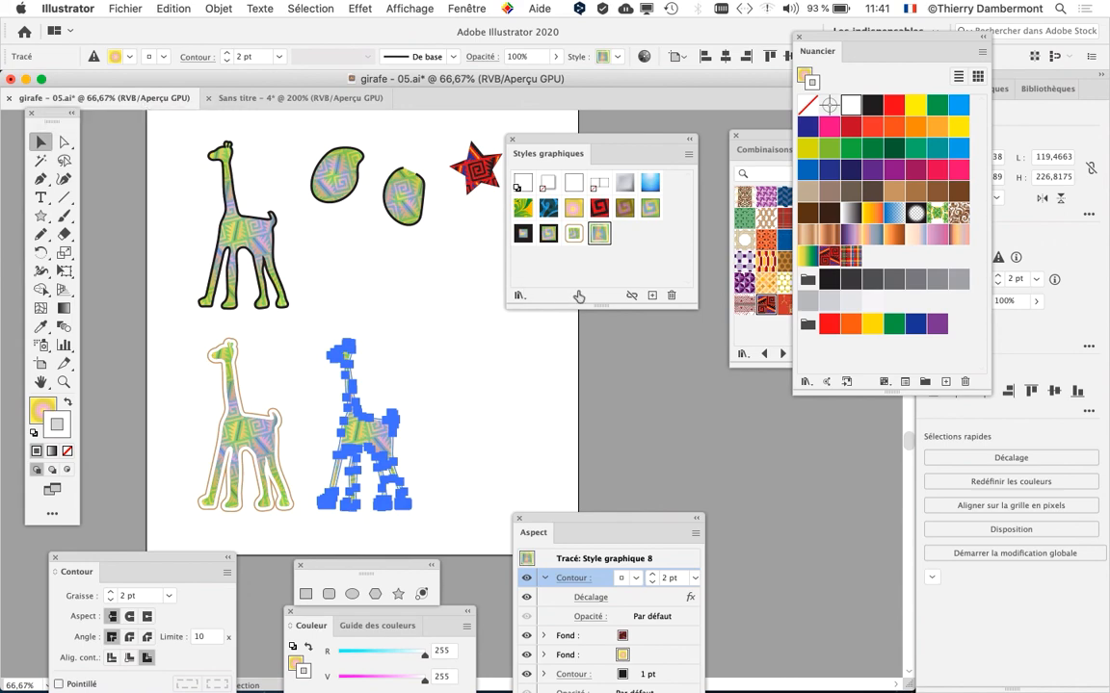
- Return to the Sans titre – 4 document and save the pasted giraffe's appearance as a new graphic style
left_click(332, 99)
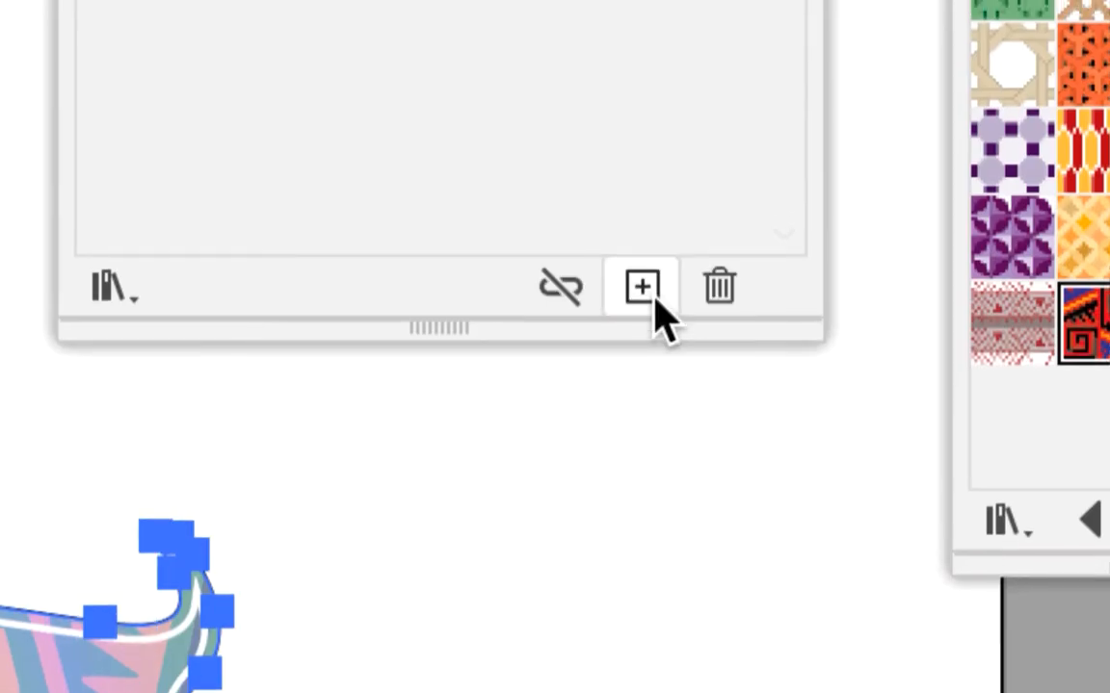
left_click(643, 288)
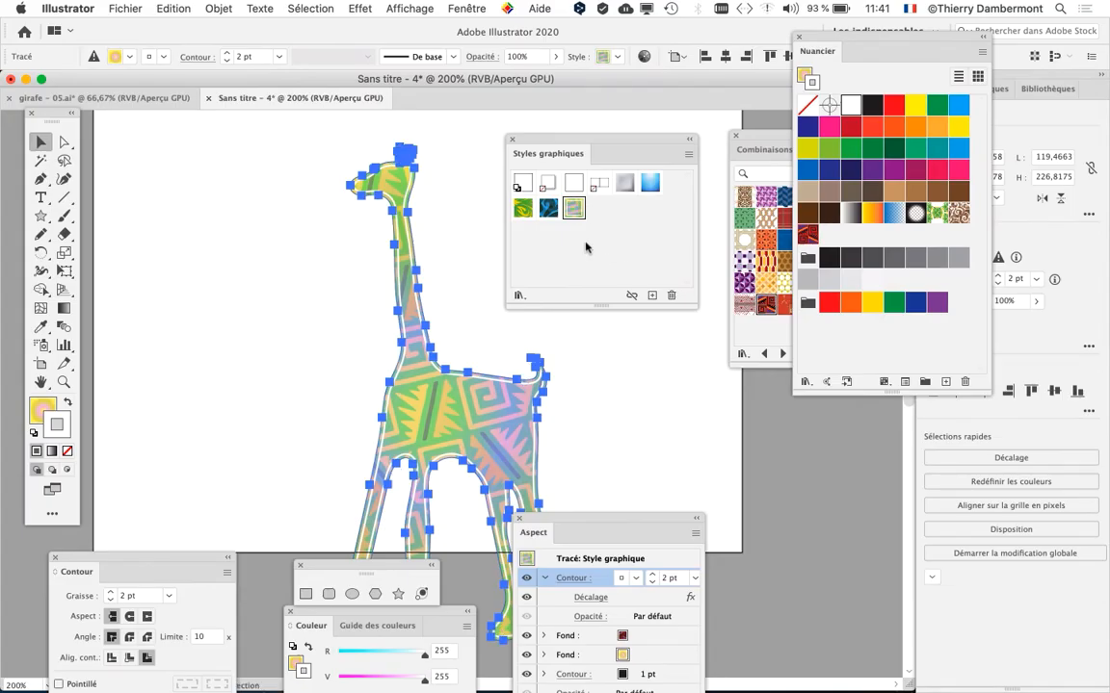
- Move the Styles graphiques, tools and Aspect palettes clear of the artboard
key("super+minus")
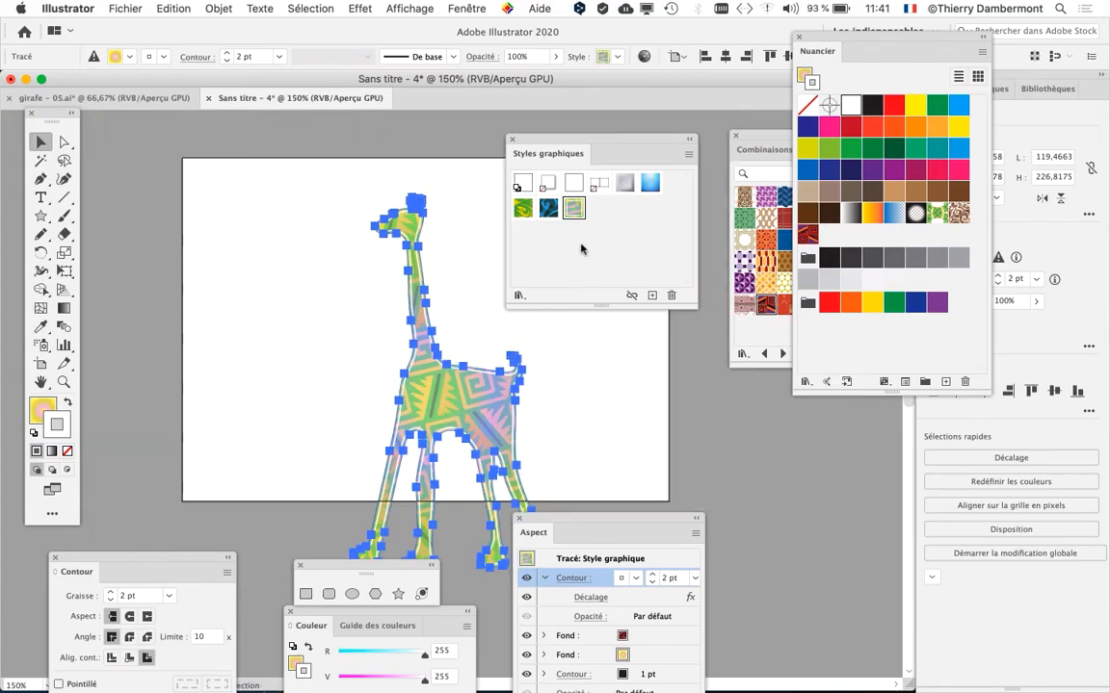
left_click_drag(592, 151, 799, 418)
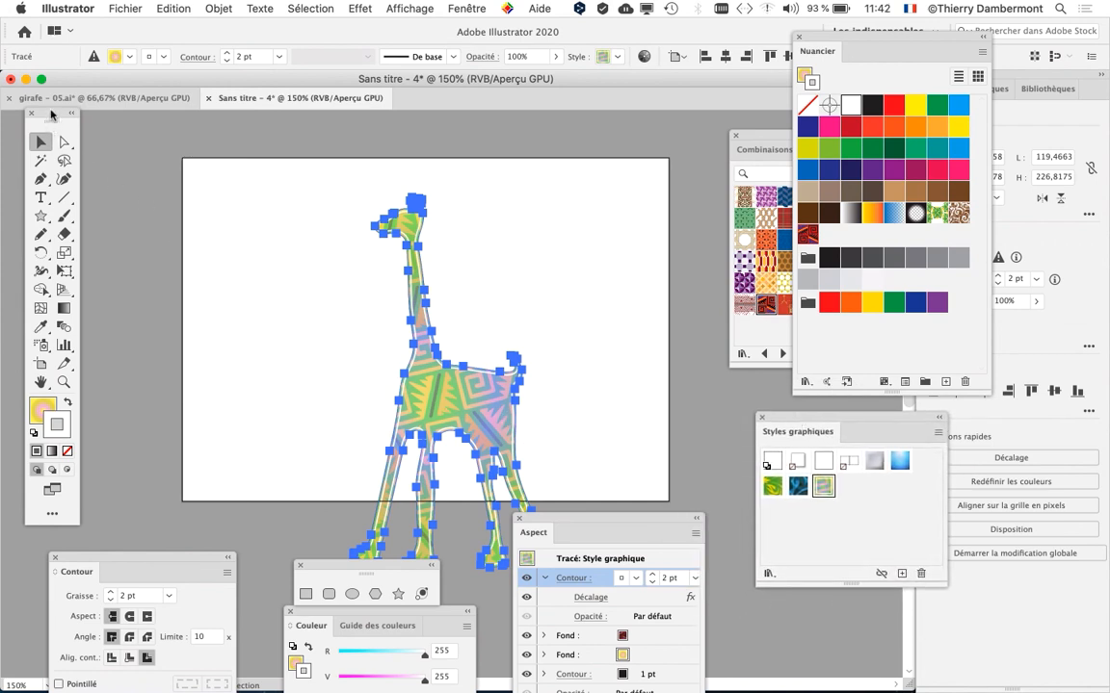
left_click_drag(51, 115, 86, 140)
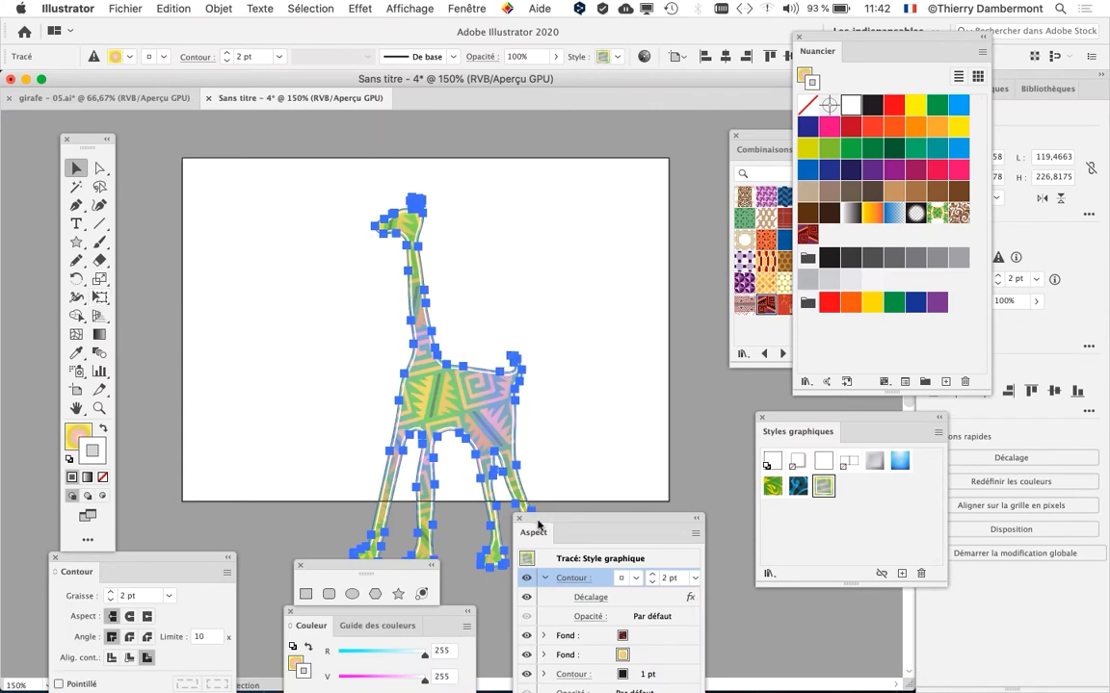
left_click_drag(537, 525, 747, 635)
- Enlarge the artboard around the giraffe to about 732 x 515 mm, leave artboard editing and deselect the giraffe
scroll(552, 462, "down", 2)
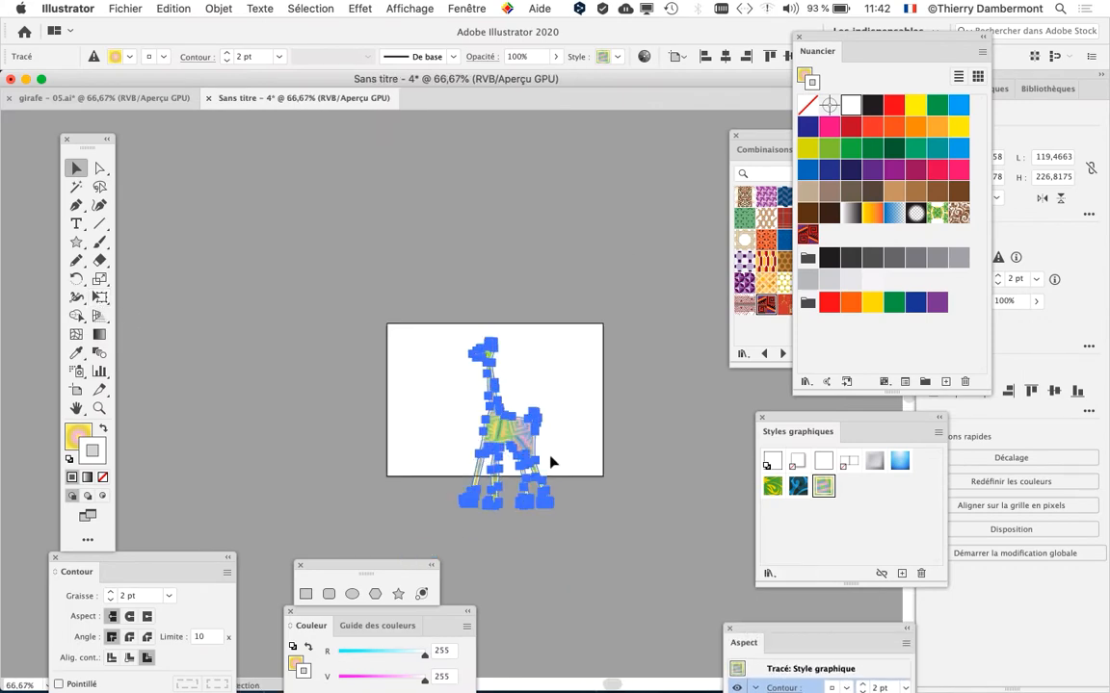
left_click_drag(400, 383, 309, 213)
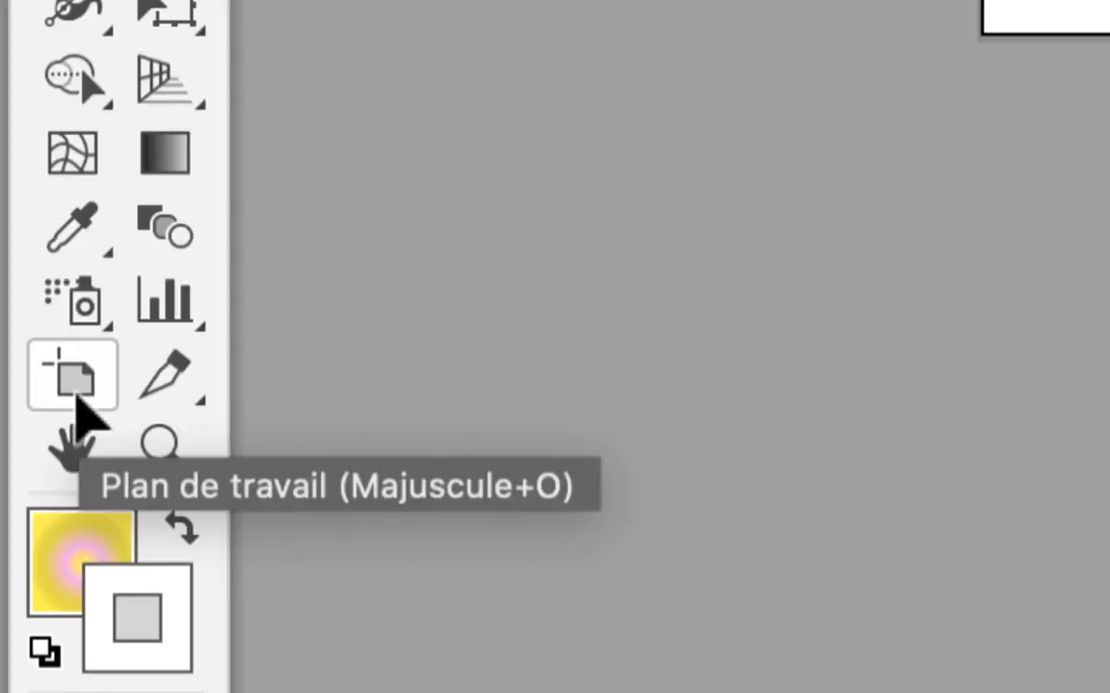
left_click(77, 394)
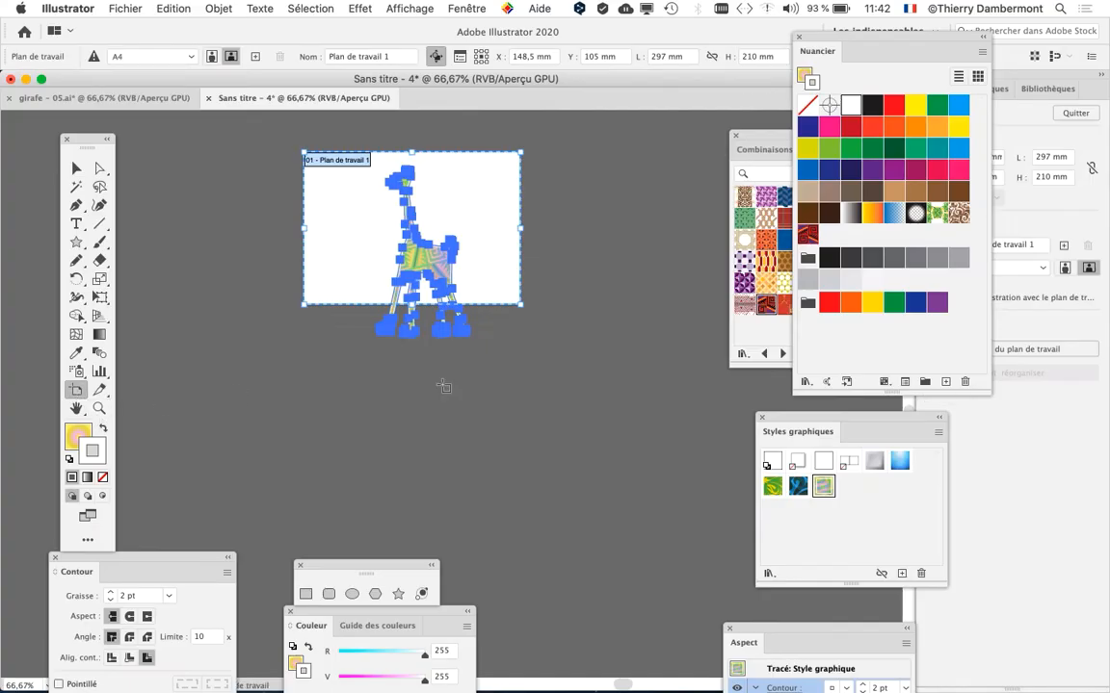
left_click_drag(521, 305, 684, 450)
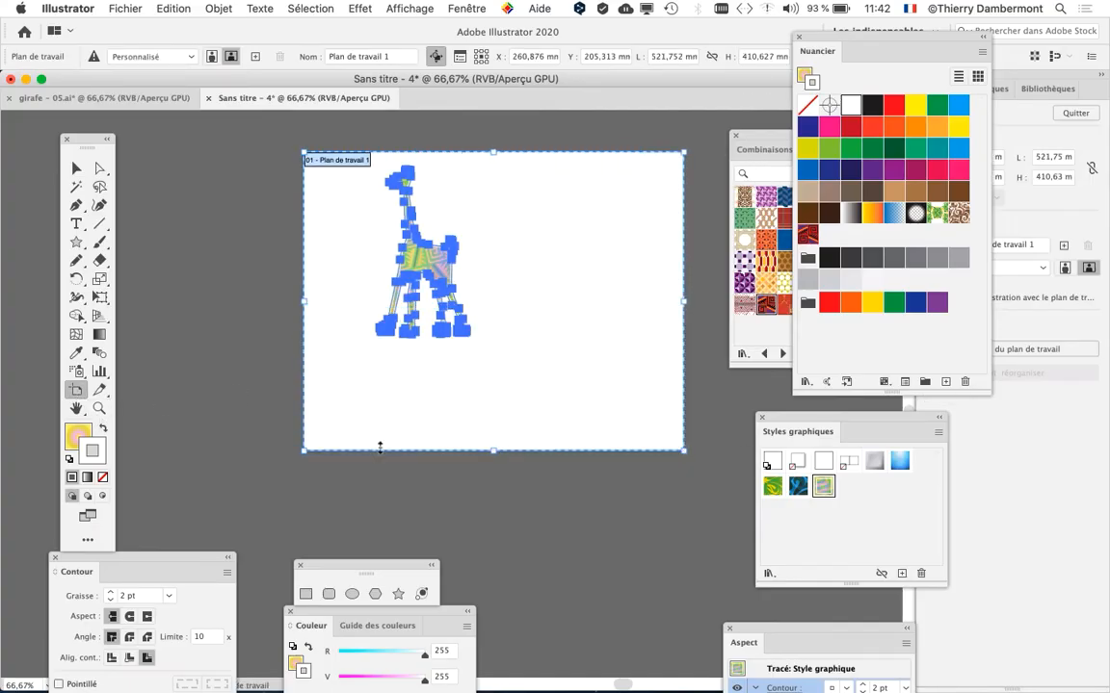
left_click_drag(304, 450, 150, 463)
left_click_drag(417, 152, 418, 124)
scroll(477, 280, "up", 3)
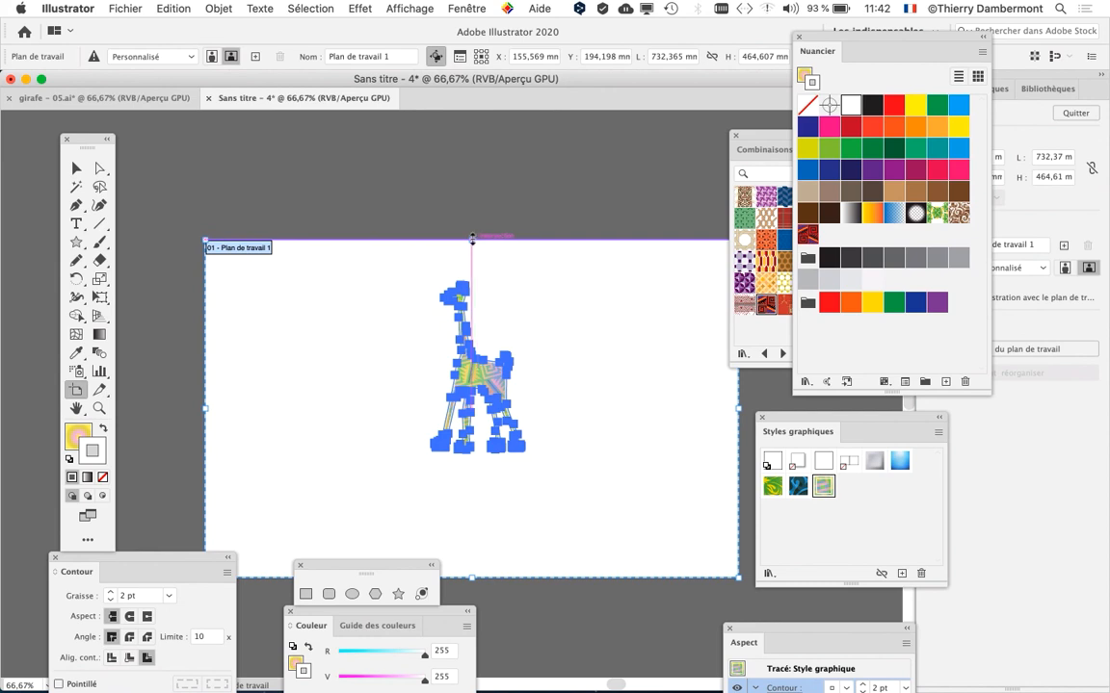
left_click_drag(478, 239, 479, 160)
scroll(439, 523, "down", 3)
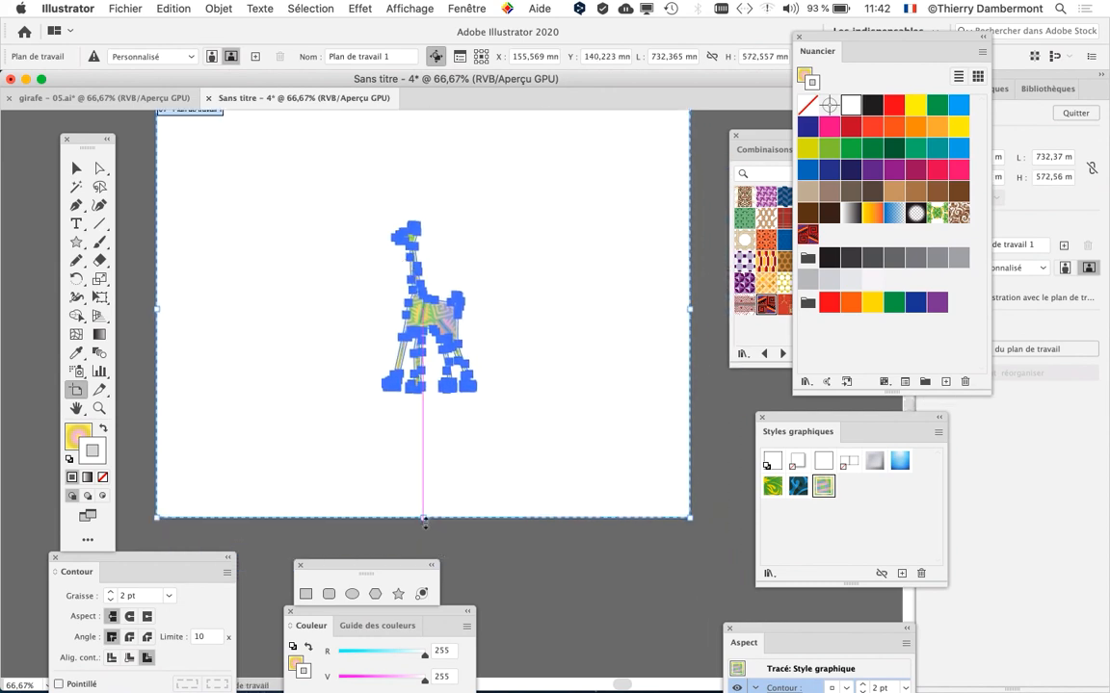
left_click_drag(424, 517, 424, 475)
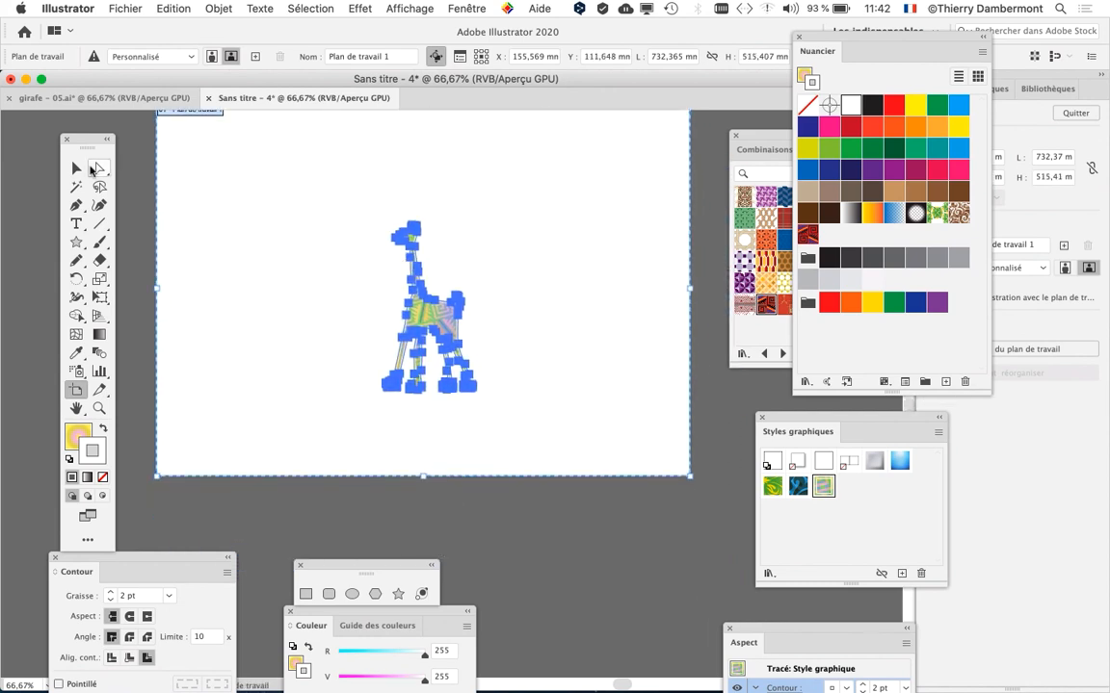
left_click(84, 168)
left_click(505, 344)
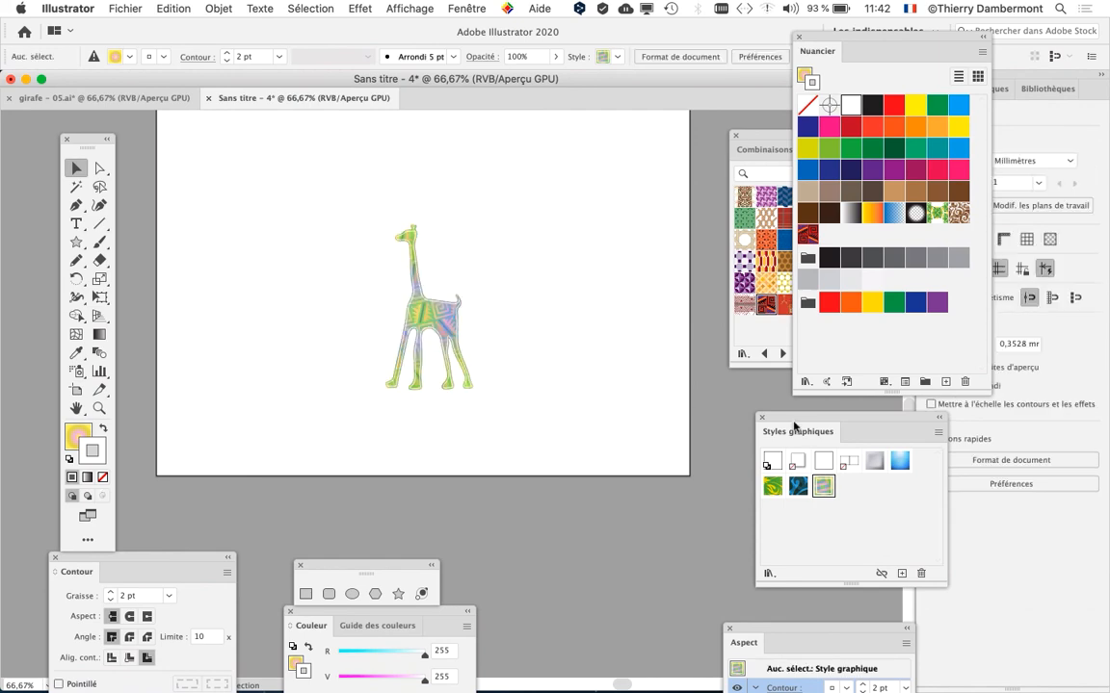
- Place the Styles graphiques palette beside the giraffe and examine the giraffe's selected path against the saved graphic style
left_click_drag(795, 426, 565, 258)
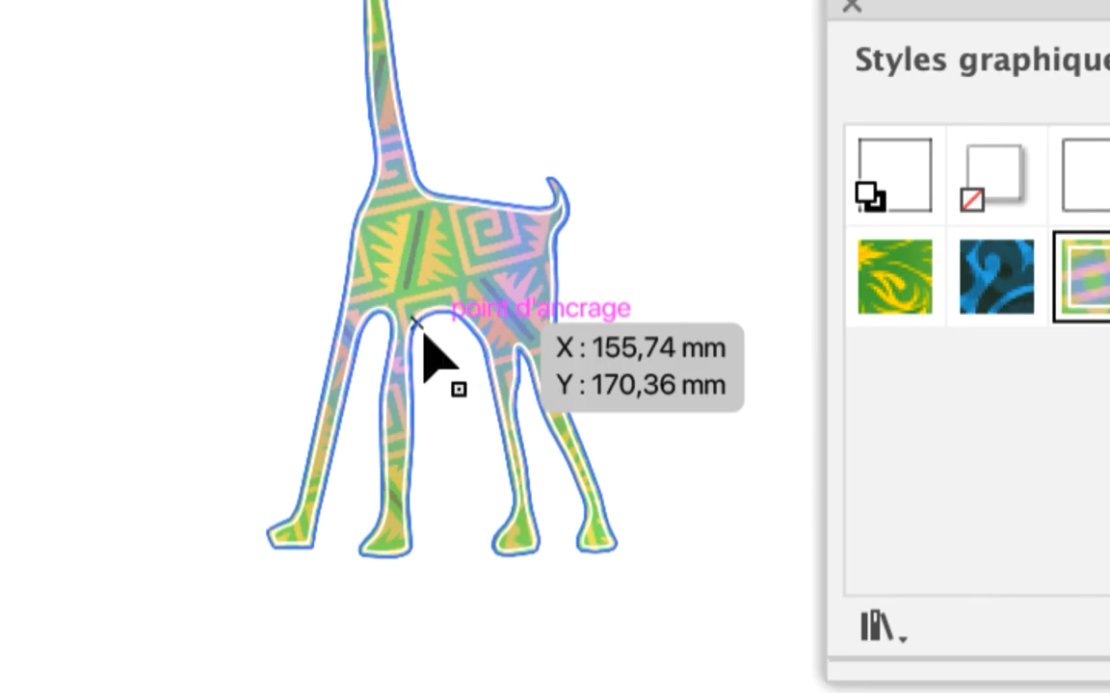
left_click(428, 322)
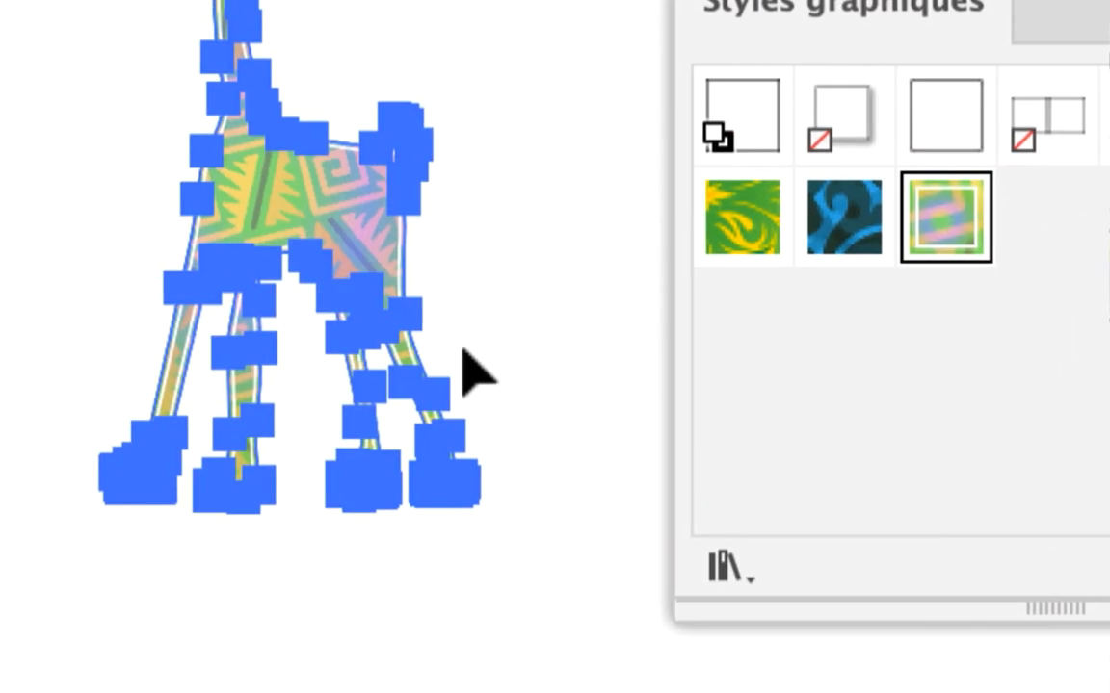
left_click(478, 372)
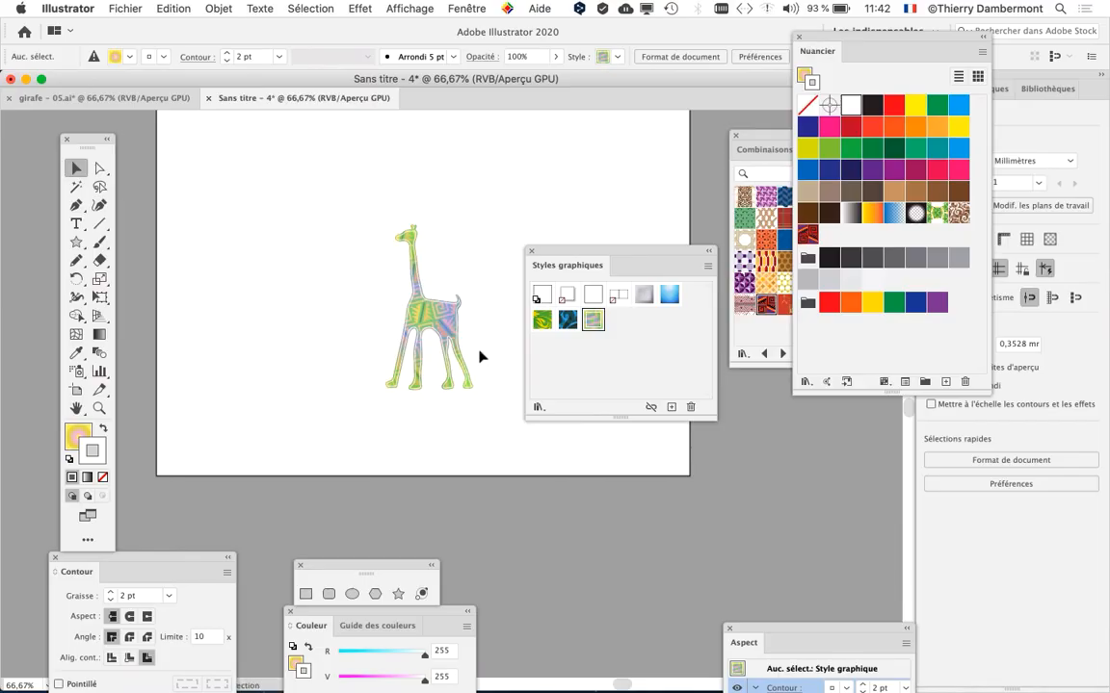
- Clear space beside the giraffe, draw a closed branching shape about 82 x 134 mm with the Crayon tool, and bring the Styles graphiques palette near it
scroll(501, 283, "up", 2)
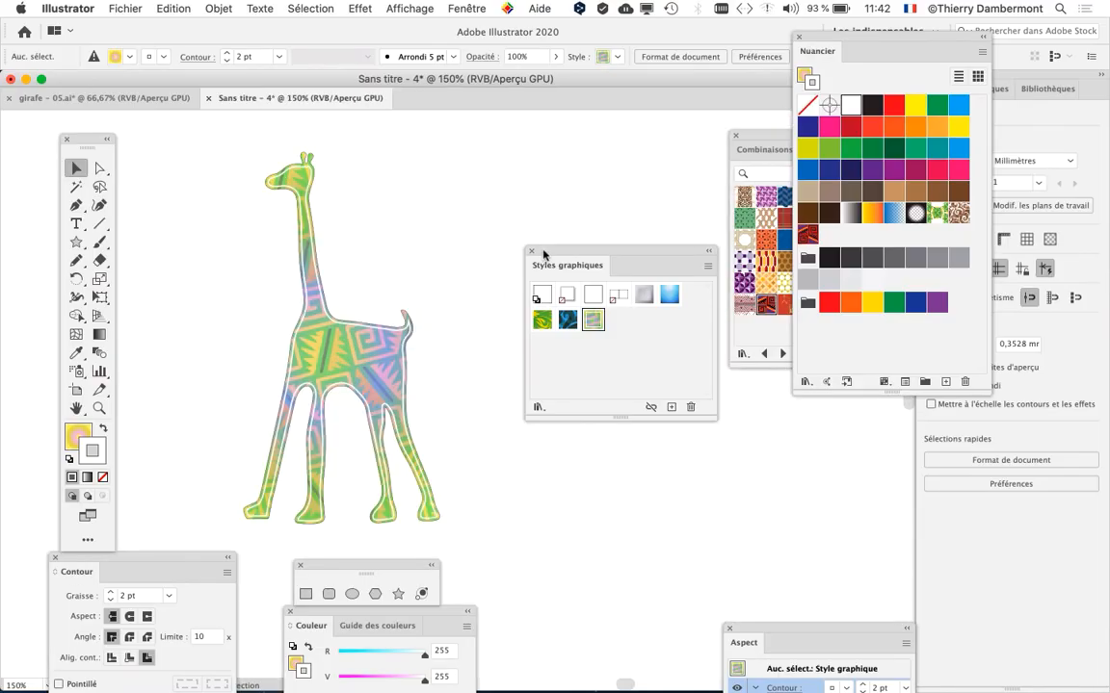
left_click_drag(544, 253, 655, 367)
scroll(525, 347, "down", 5)
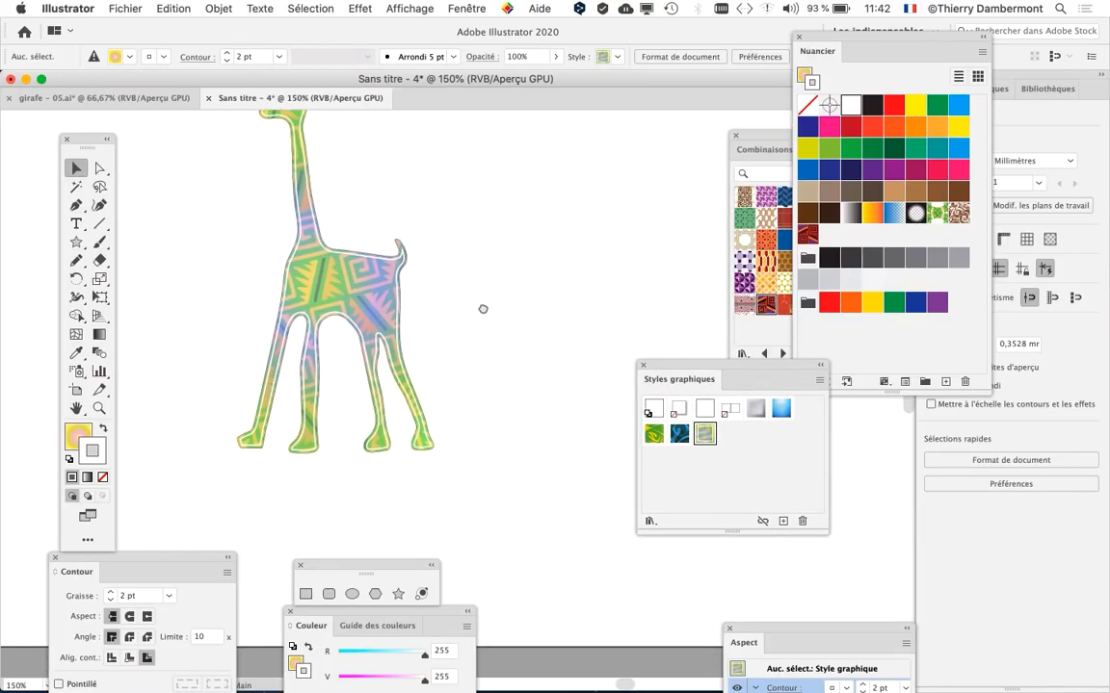
left_click_drag(483, 309, 459, 312)
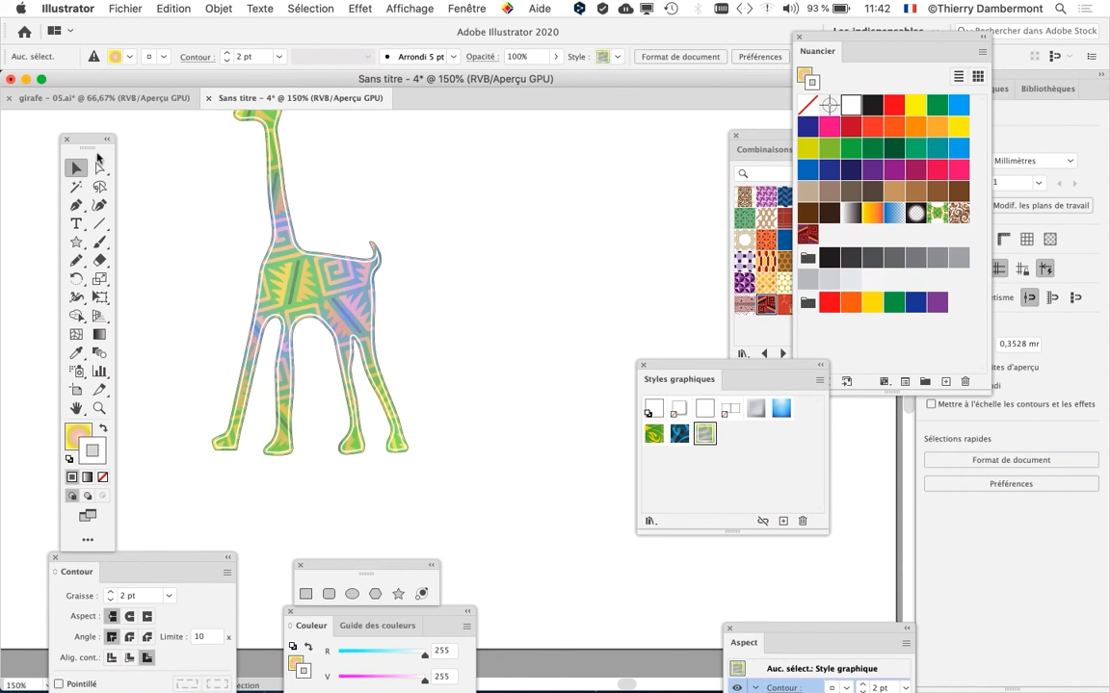
left_click_drag(97, 154, 62, 154)
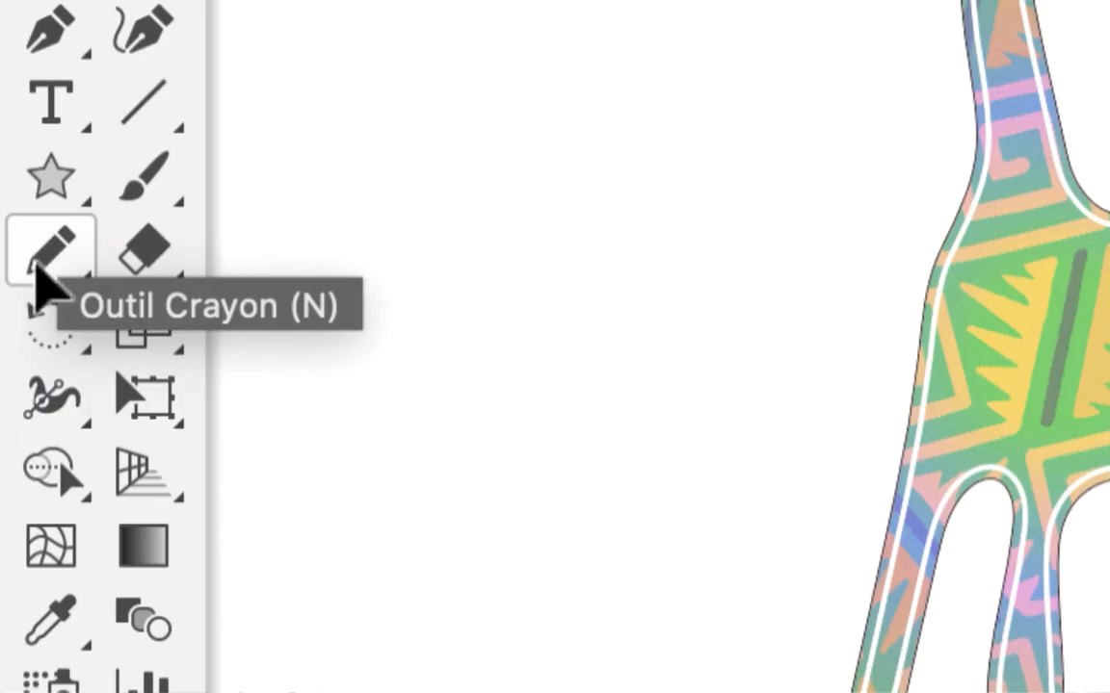
left_click(40, 265)
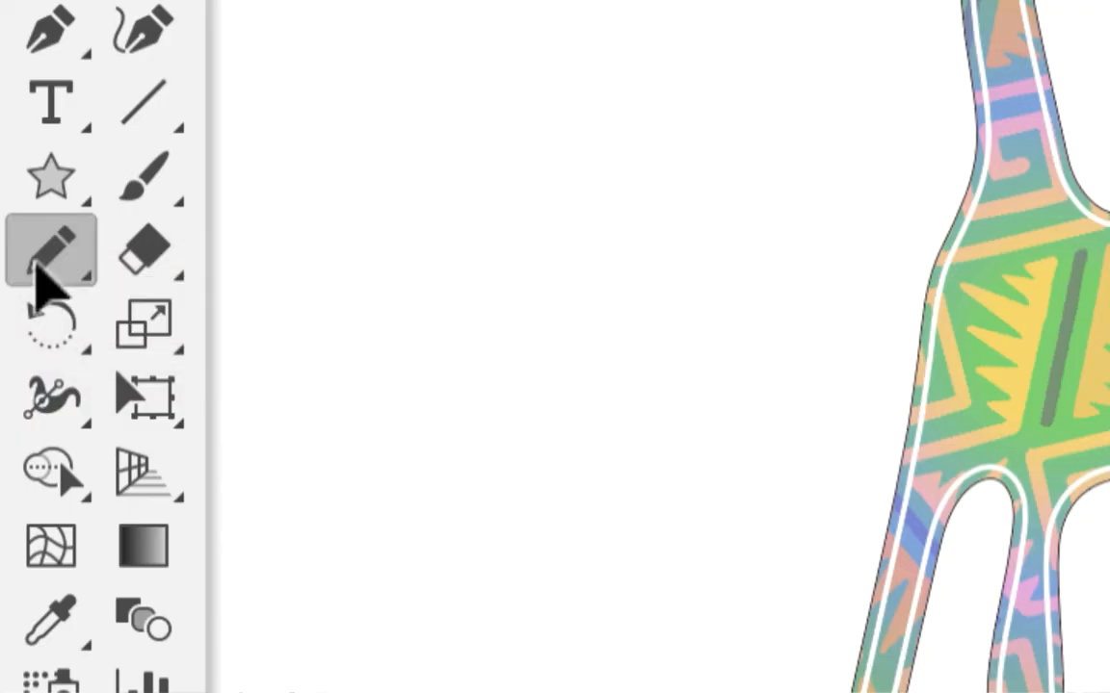
mouse_move(481, 439)
left_mouse_down()
mouse_move(497, 376)
mouse_move(434, 262)
left_mouse_up()
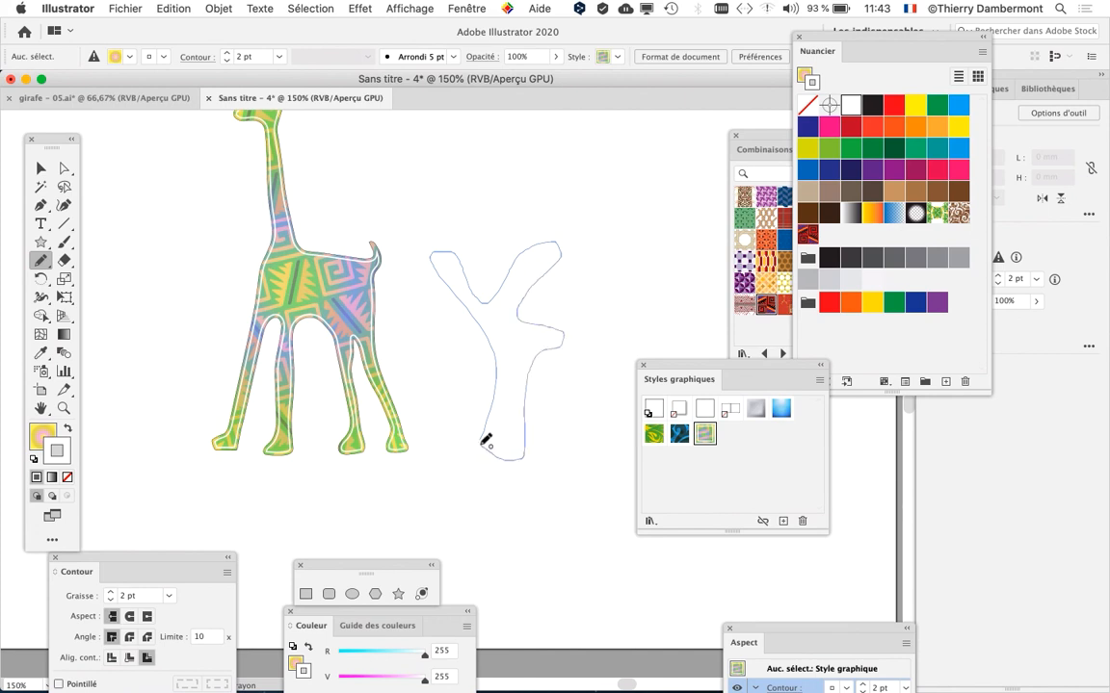
mouse_move(486, 441)
left_mouse_down()
mouse_move(375, 415)
mouse_move(175, 410)
left_mouse_up()
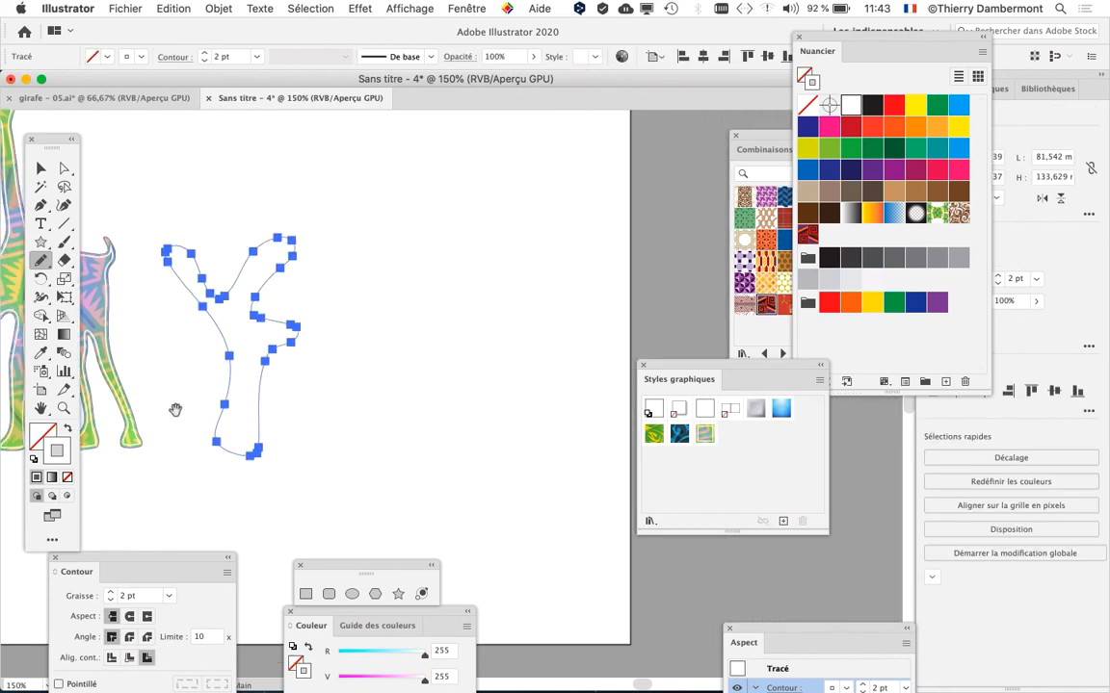
left_click_drag(688, 369, 491, 235)
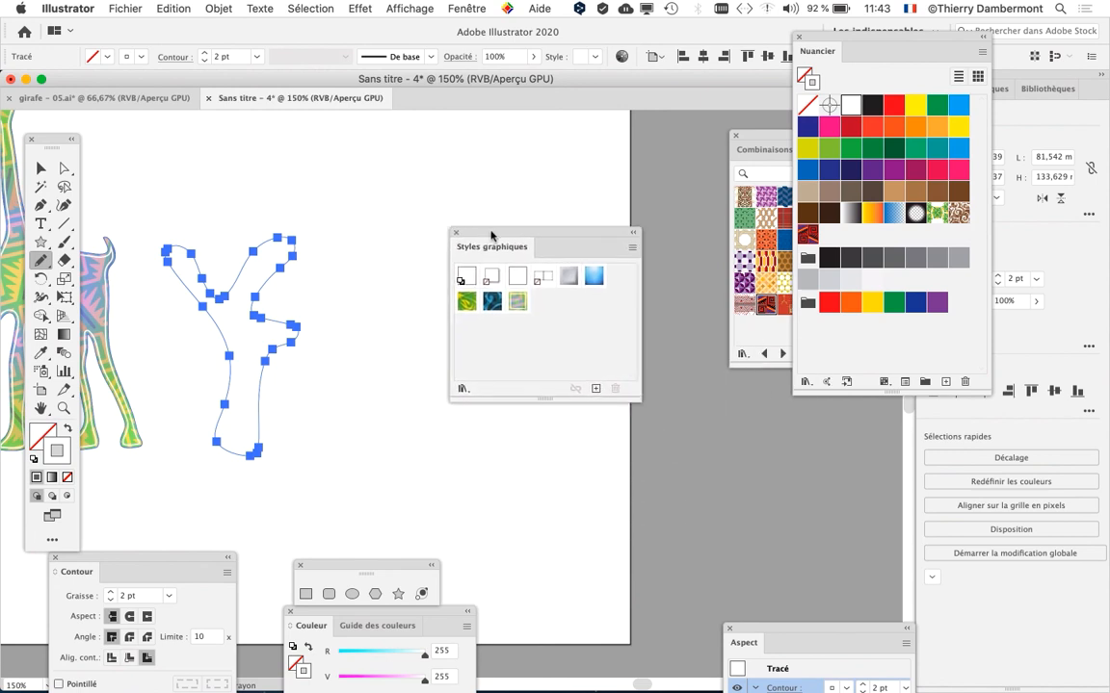
- Deselect the branching shape and move the Styles graphiques palette clear of it
left_click_drag(382, 252, 578, 233)
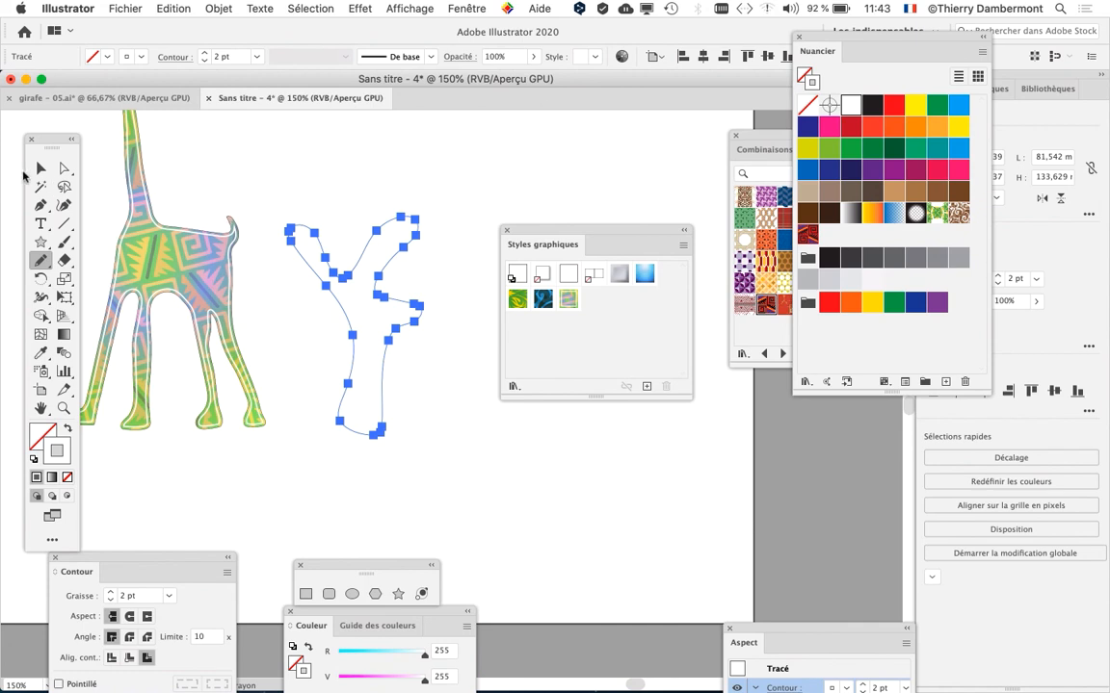
left_click(36, 173)
left_click(374, 162)
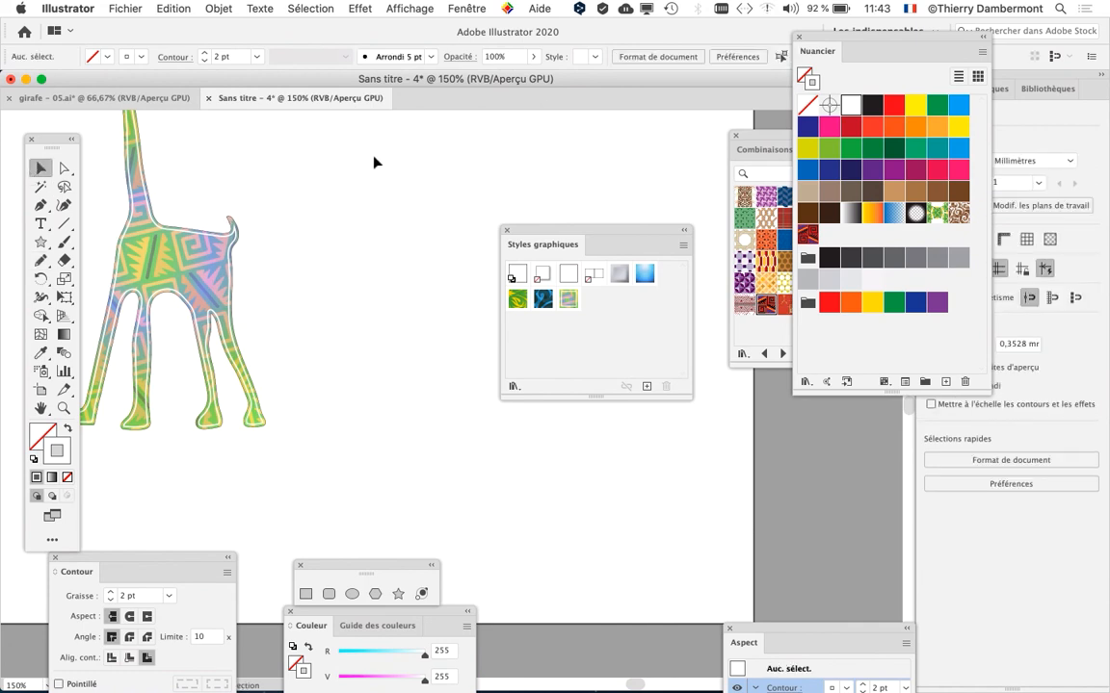
left_click_drag(544, 231, 611, 251)
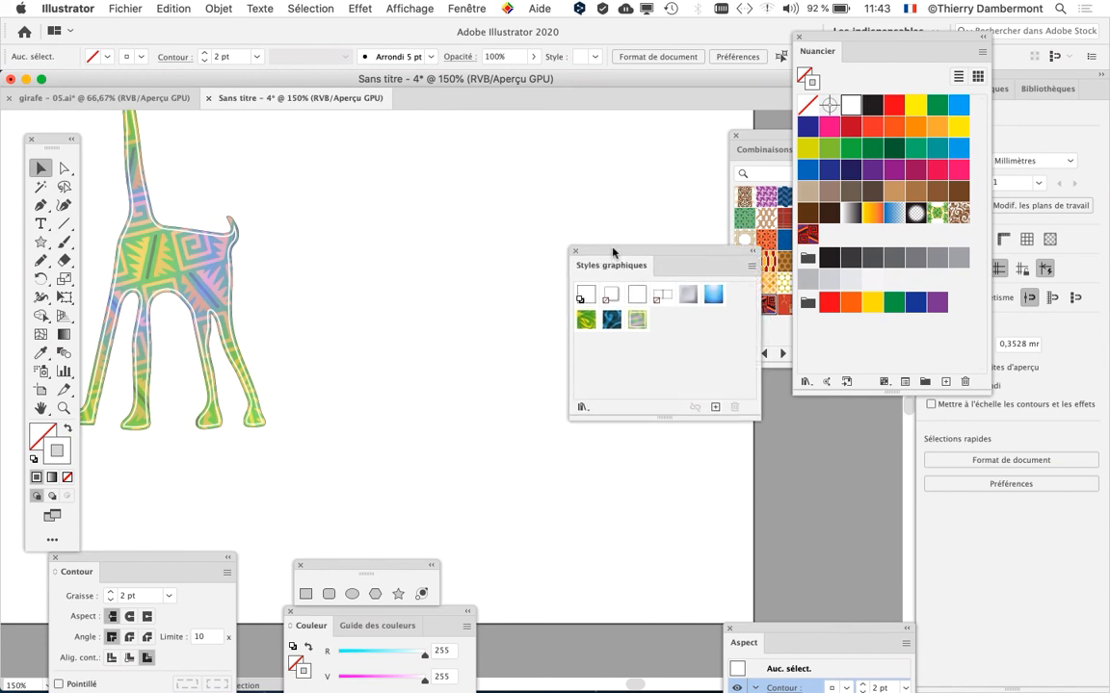
- Switch the display back and forth between Tracés and Aperçu GPU to examine the unpainted branching shape's path beside the giraffe
key("super+y")
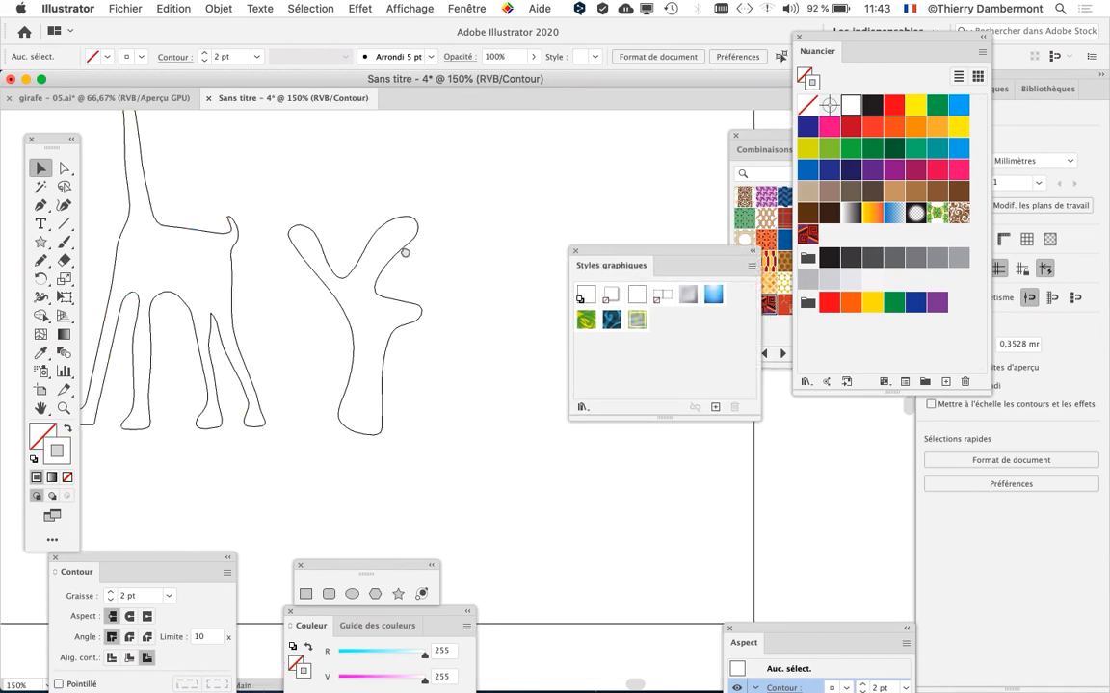
left_click_drag(407, 250, 479, 320)
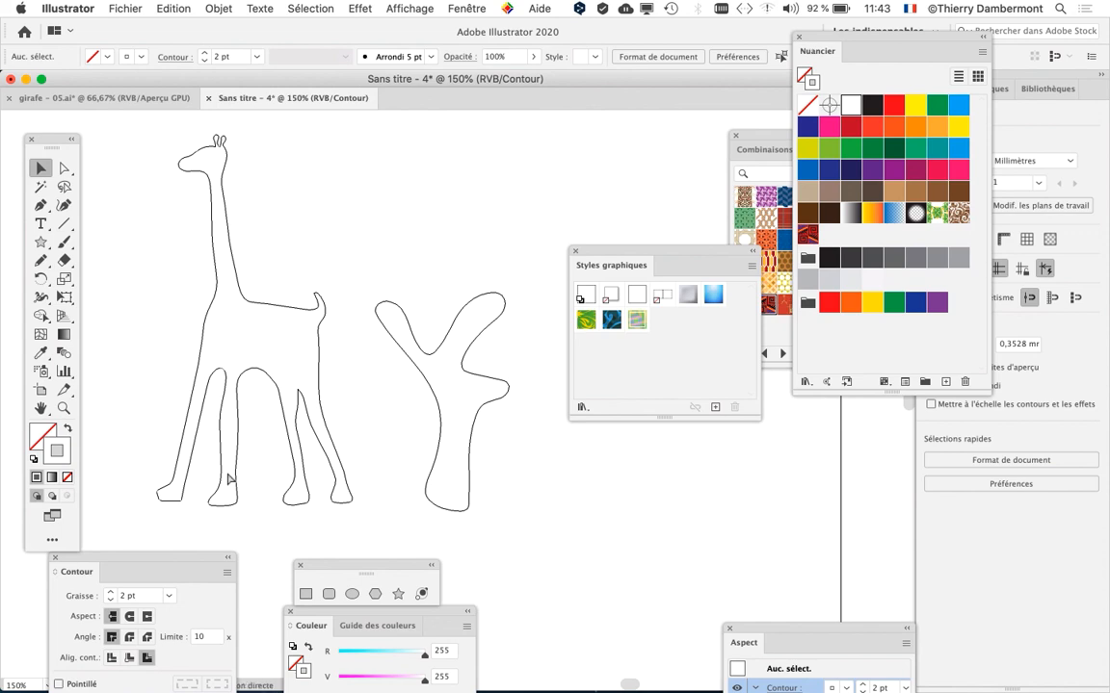
key("super+y")
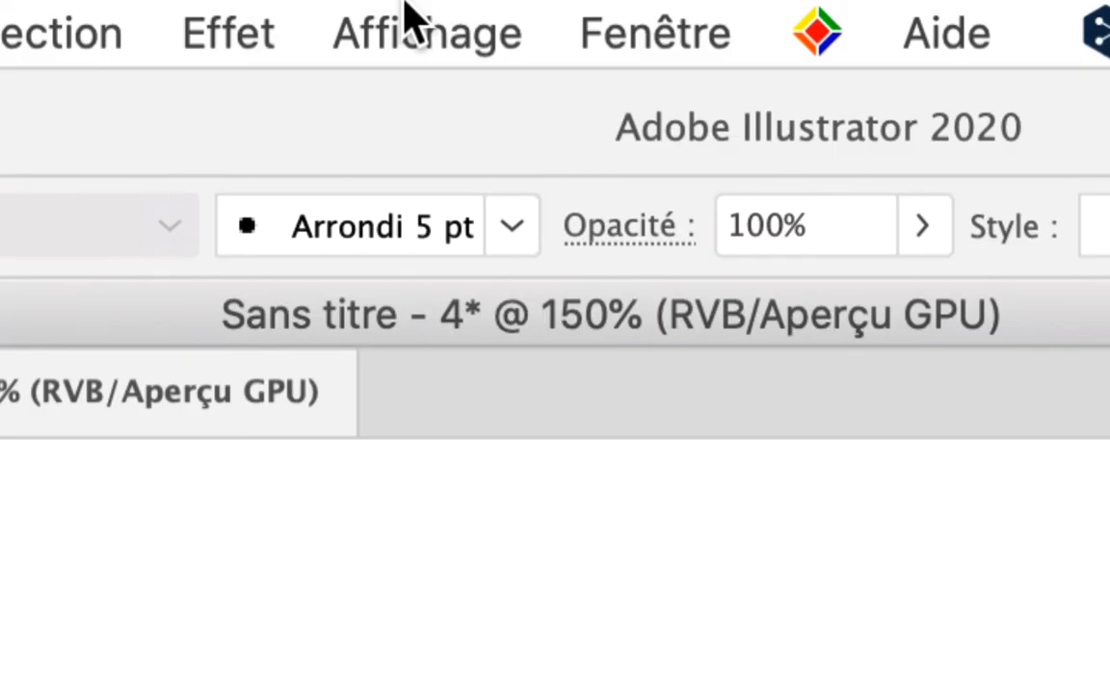
left_click(406, 9)
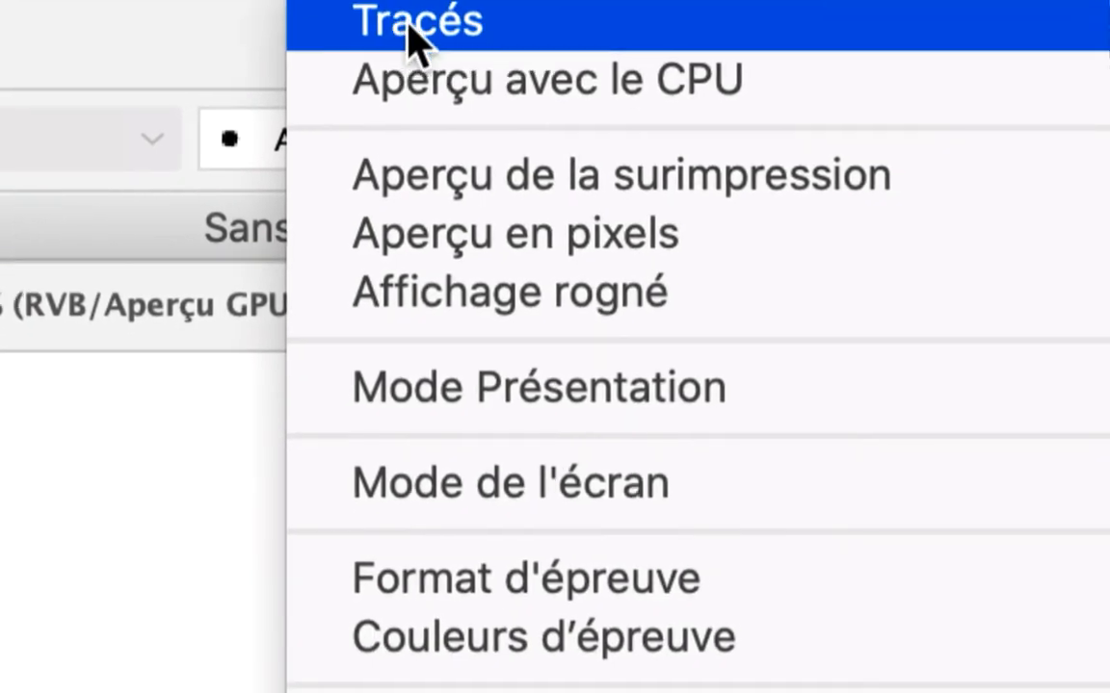
left_click(511, 29)
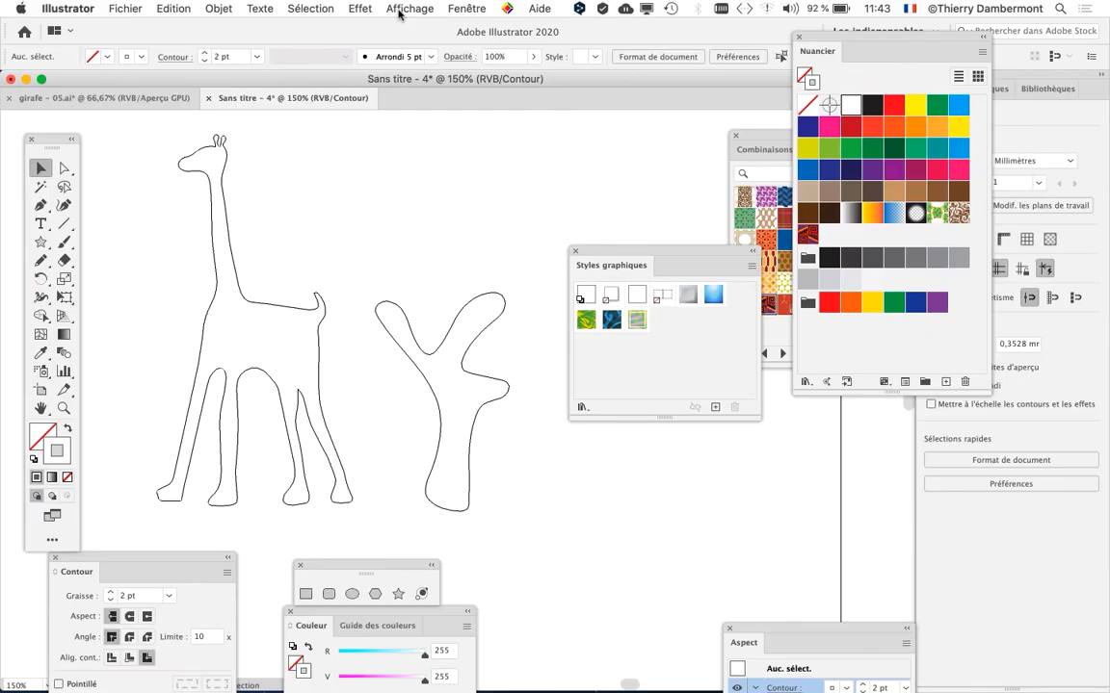
left_click(399, 11)
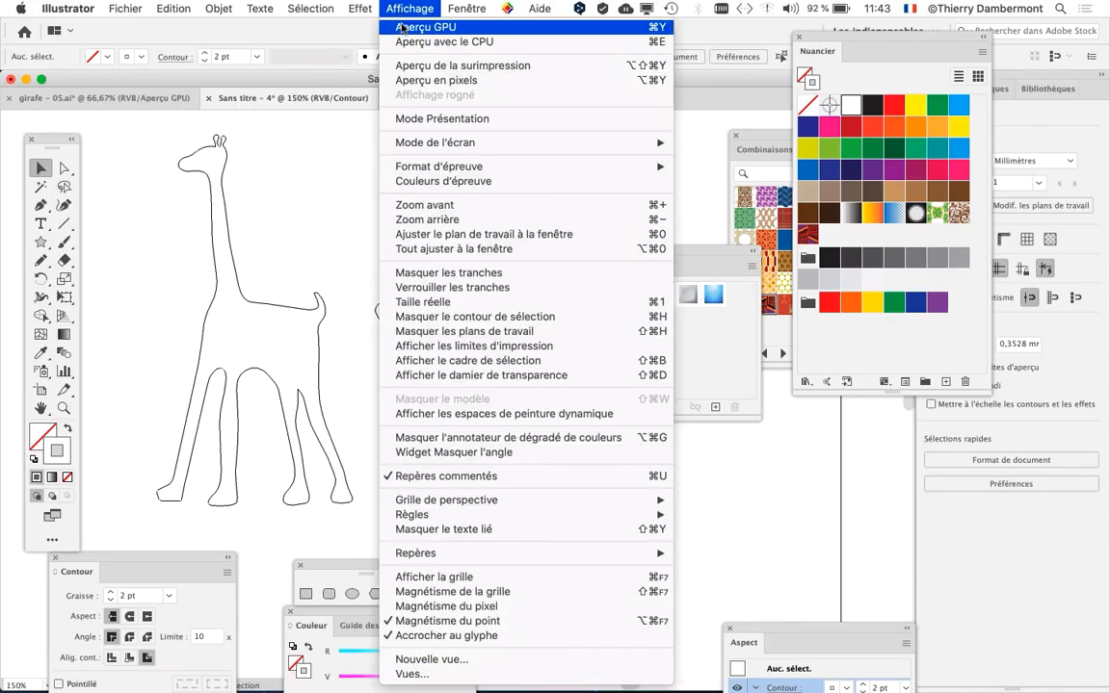
left_click(402, 27)
left_click(407, 10)
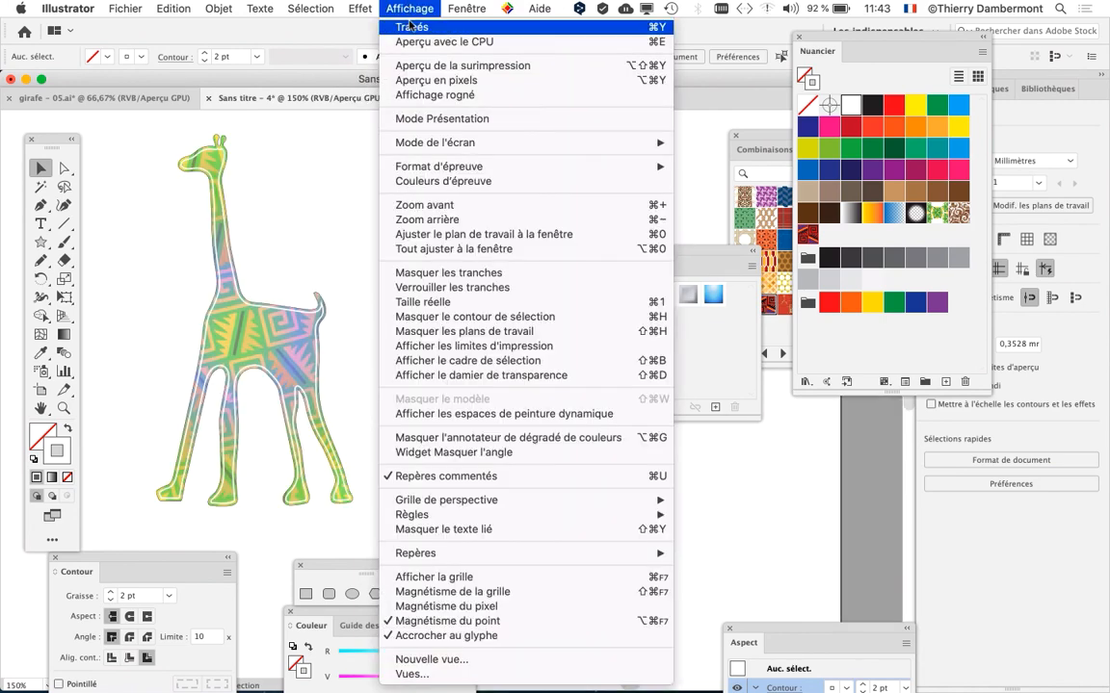
left_click(410, 26)
left_click(408, 8)
left_click(409, 28)
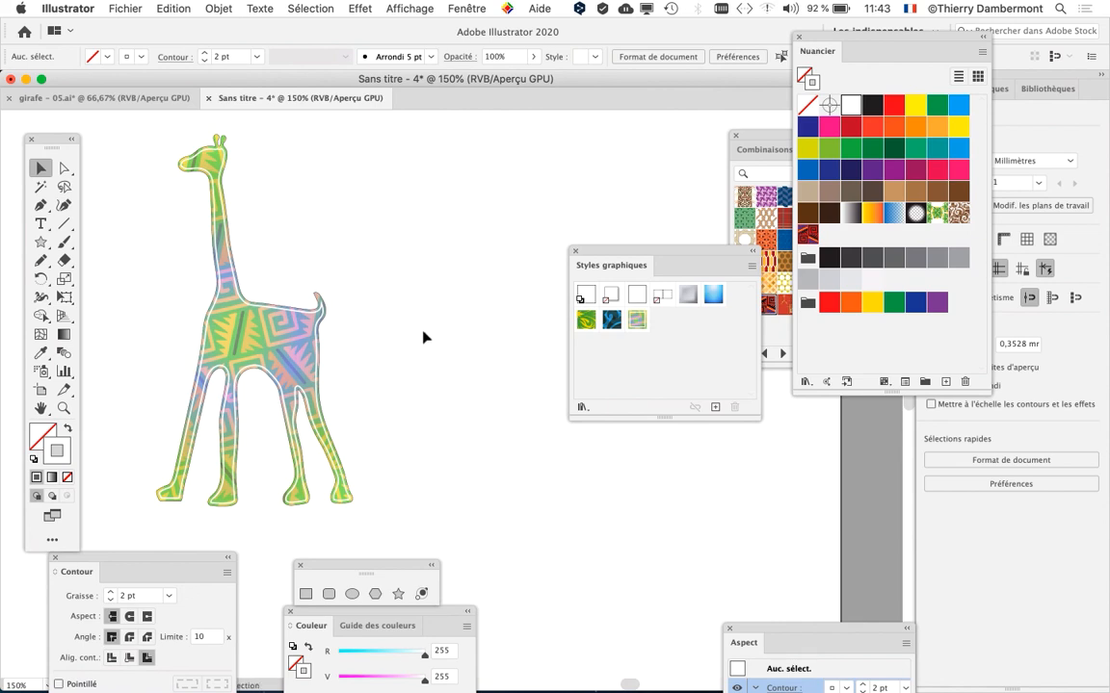
- Select the invisible branching shape by its path and apply the giraffe's saved graphic style to it
left_click(441, 349)
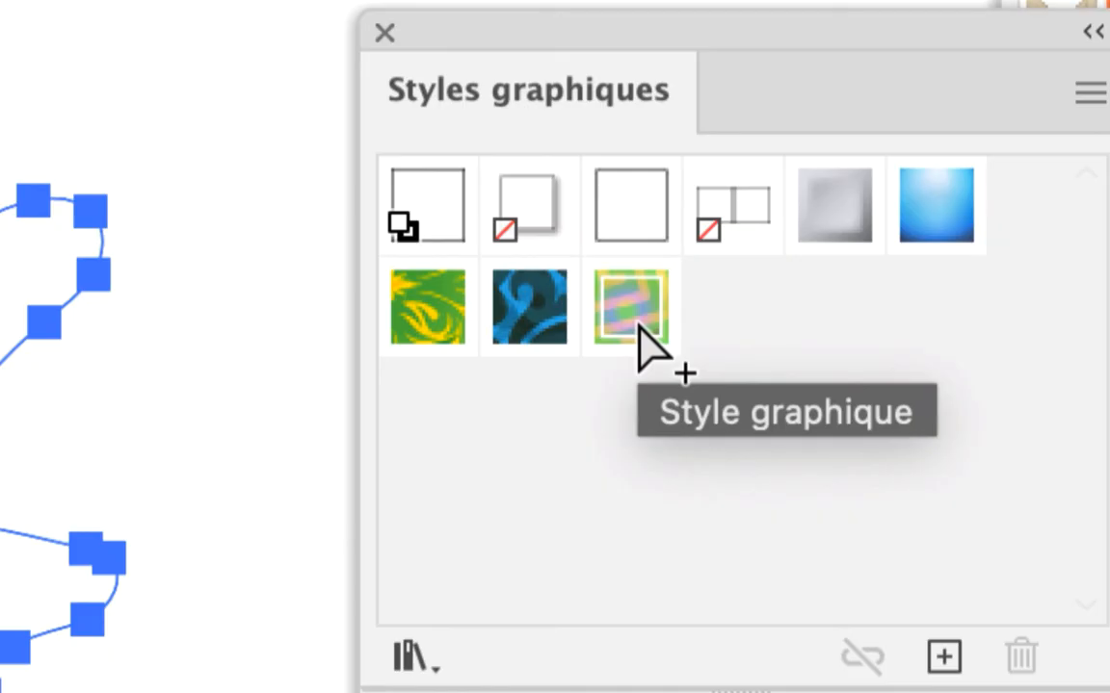
left_click(636, 321)
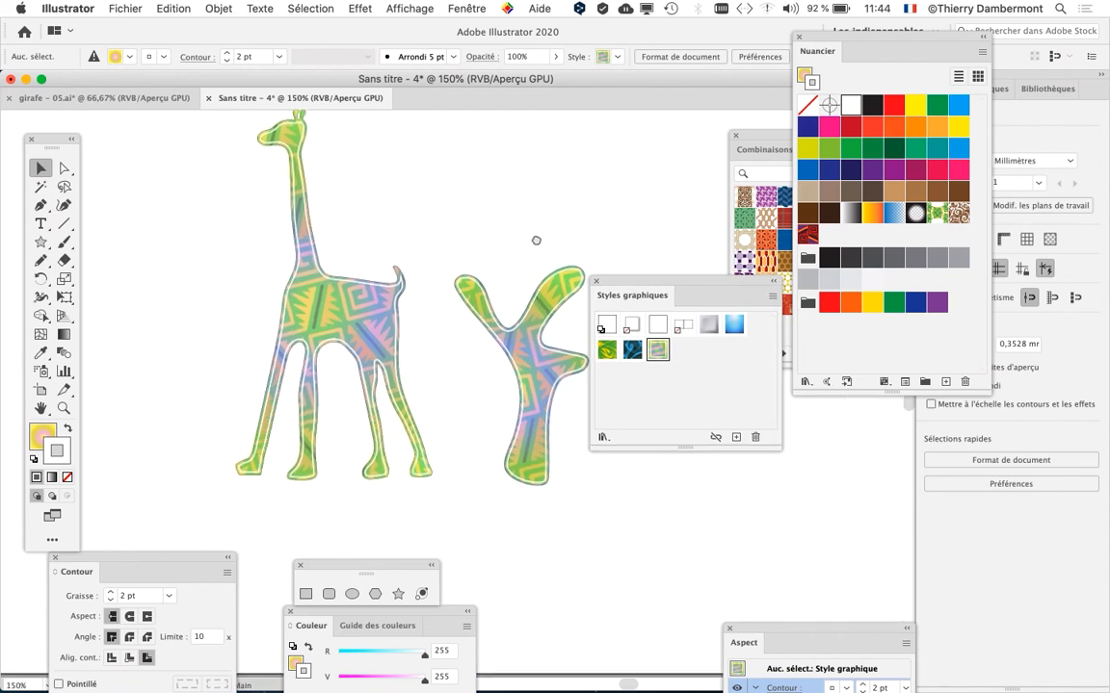
scroll(536, 240, "left", 5)
- Move the Styles graphiques palette aside, place two overlapping copies of the styled branching shape in front of the giraffe's legs, and deselect
left_click_drag(655, 295, 767, 435)
left_click(607, 345)
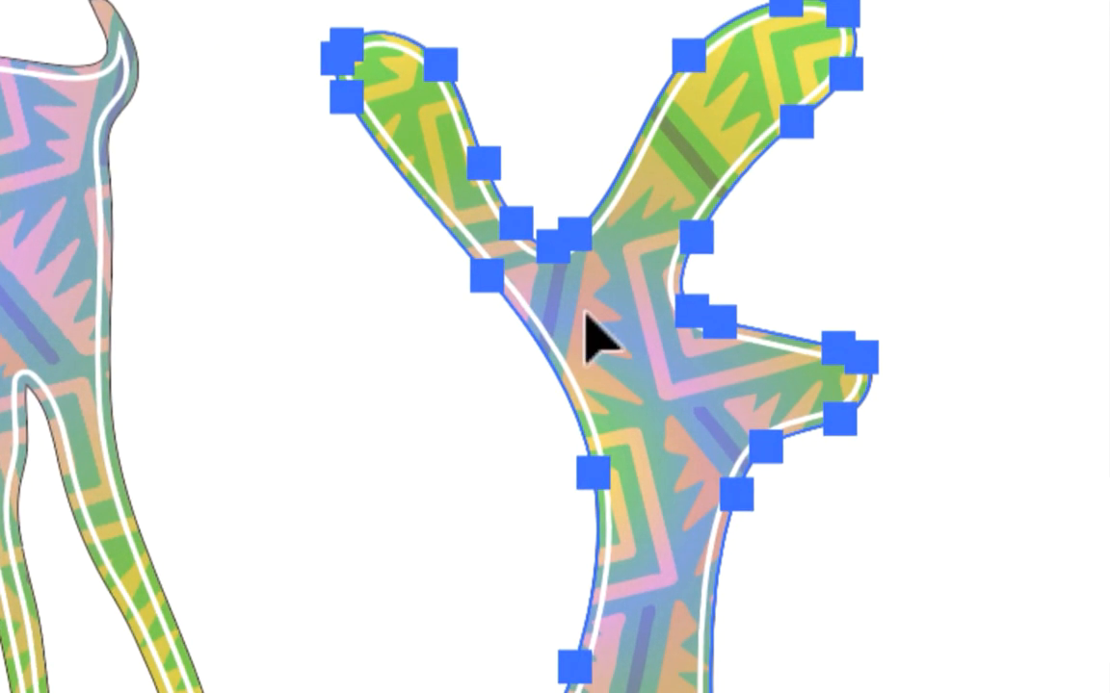
left_click_drag(586, 334, 487, 328)
left_click_drag(554, 315, 378, 364)
left_click(435, 338)
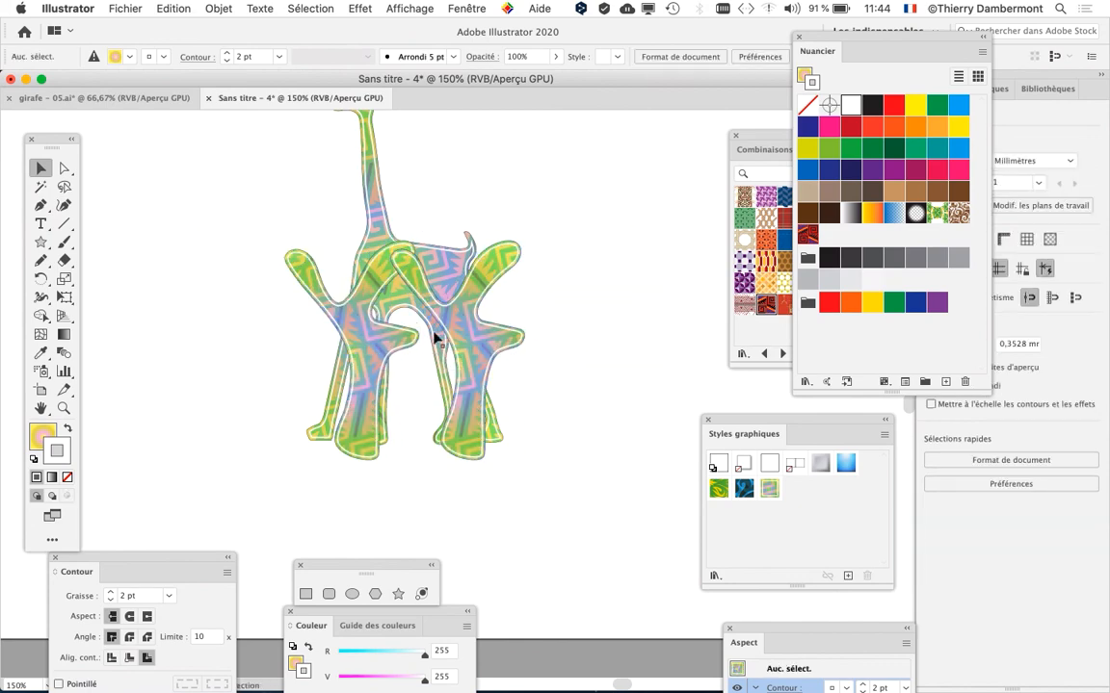
- Bring the Héritage décoratif and Aspect palettes beside the front branching shape and change its upper pattern fill to Couleur Chevrons 1
scroll(436, 337, "up", 3)
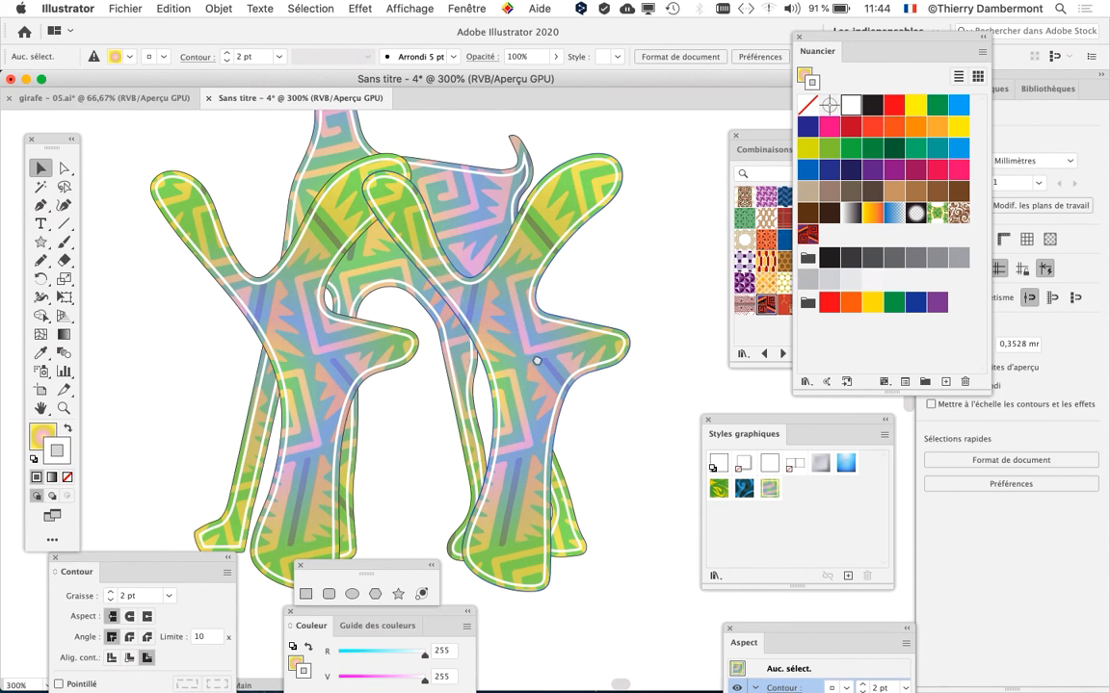
left_click_drag(537, 361, 417, 275)
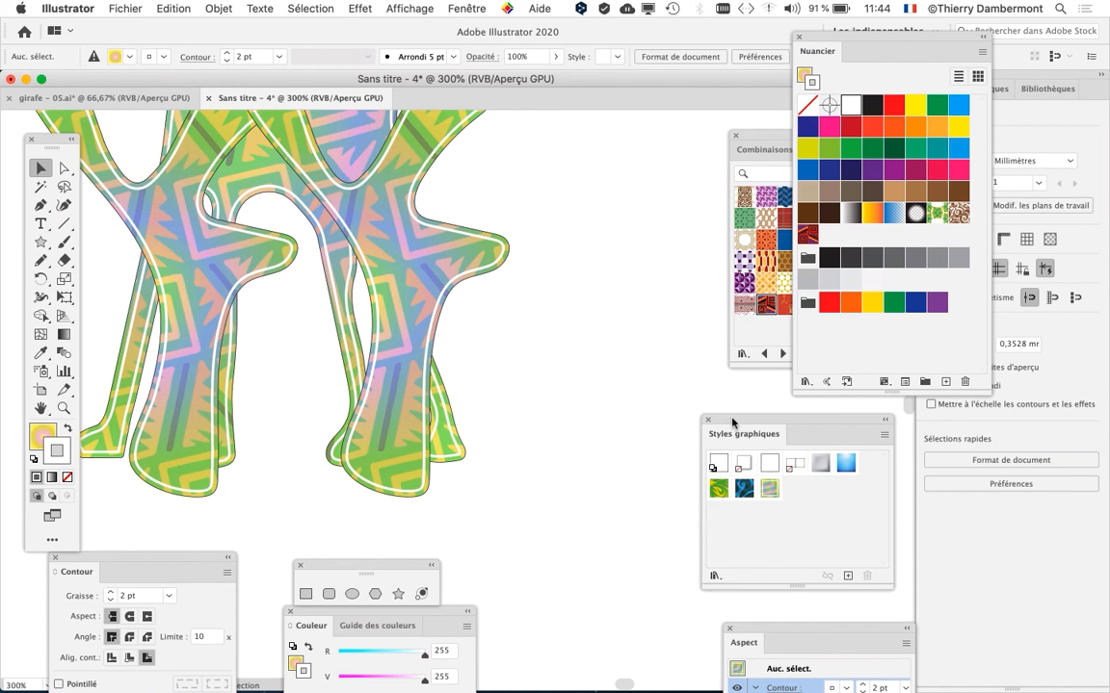
left_click_drag(758, 141, 599, 148)
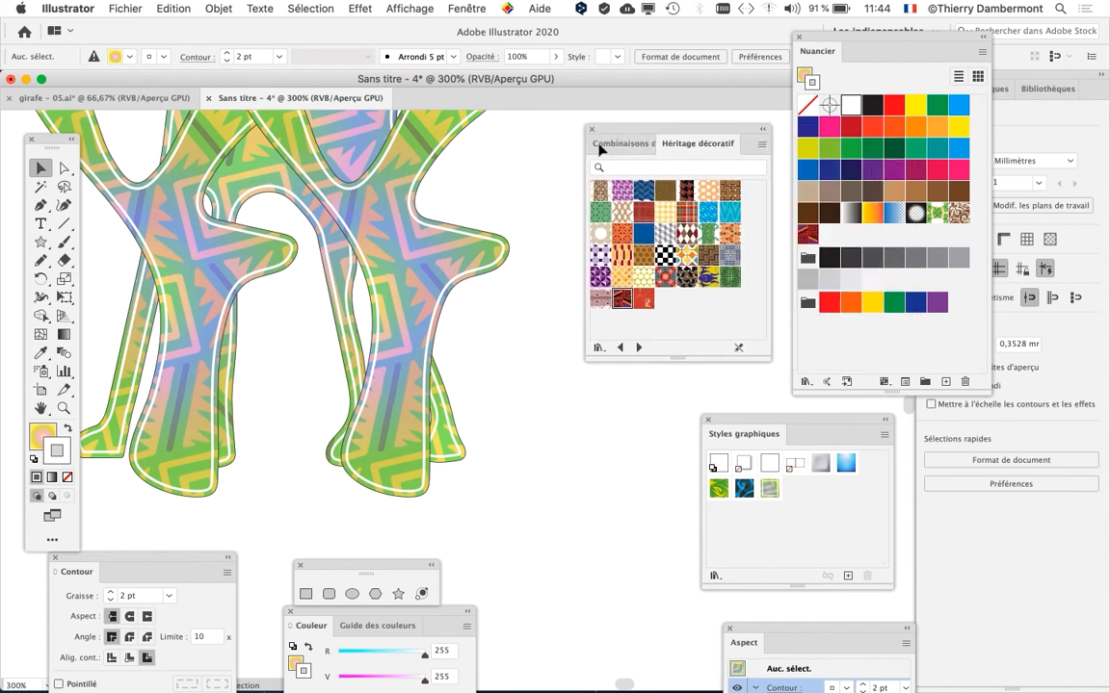
left_click(444, 256)
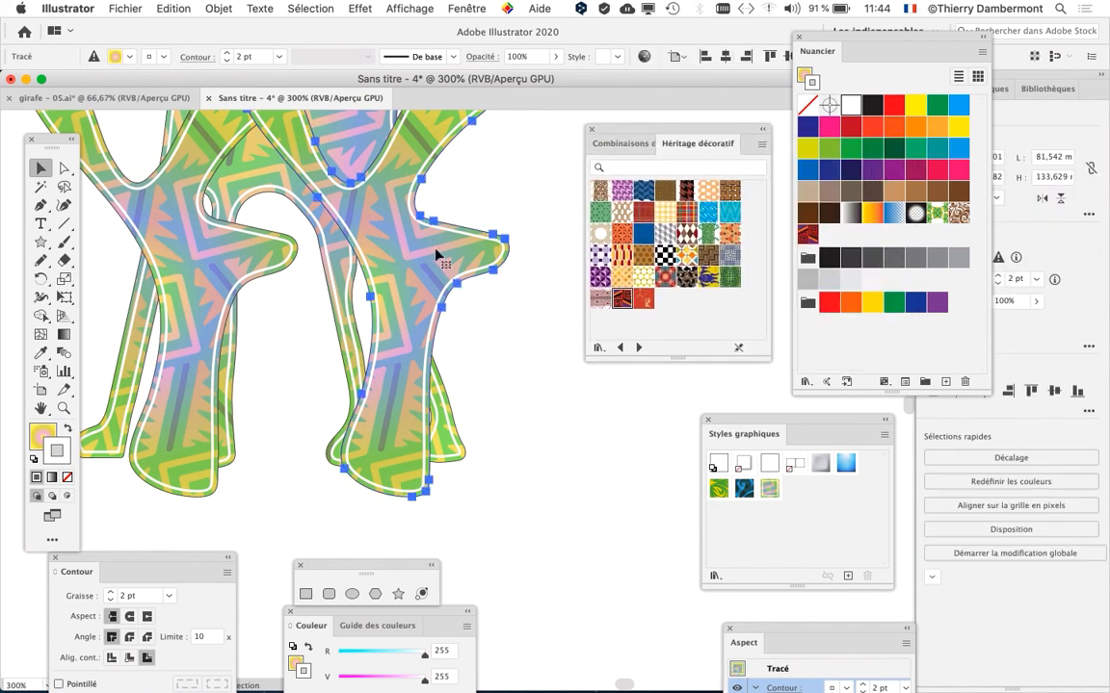
left_click_drag(307, 175, 339, 228)
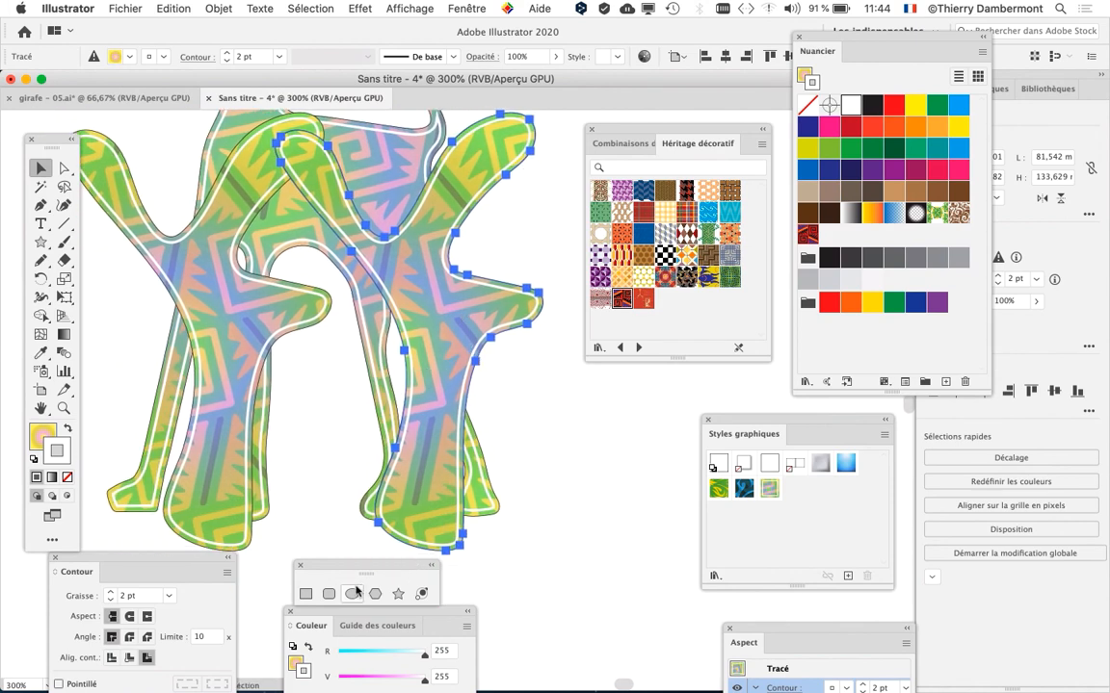
left_click_drag(758, 631, 261, 152)
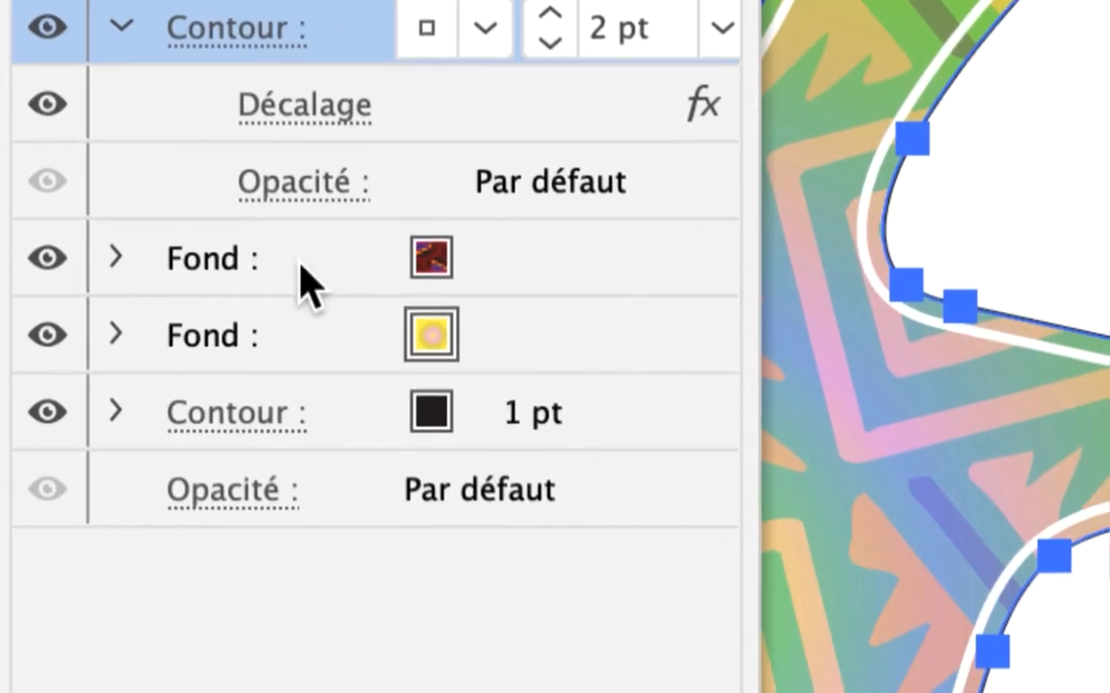
left_click(294, 264)
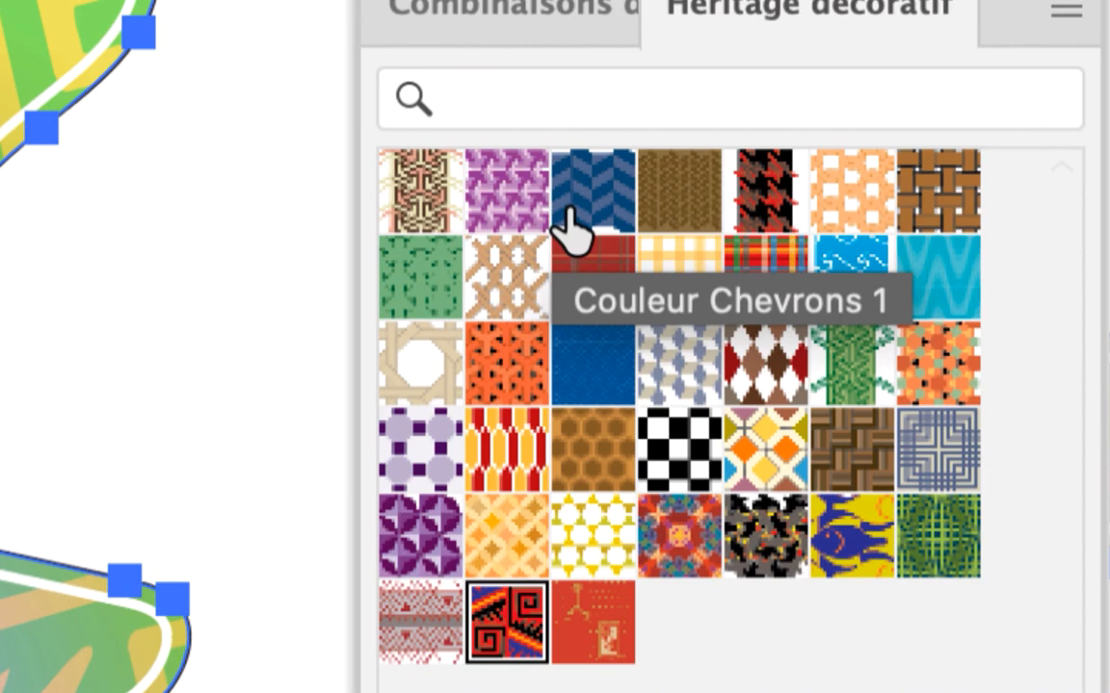
left_click(626, 217)
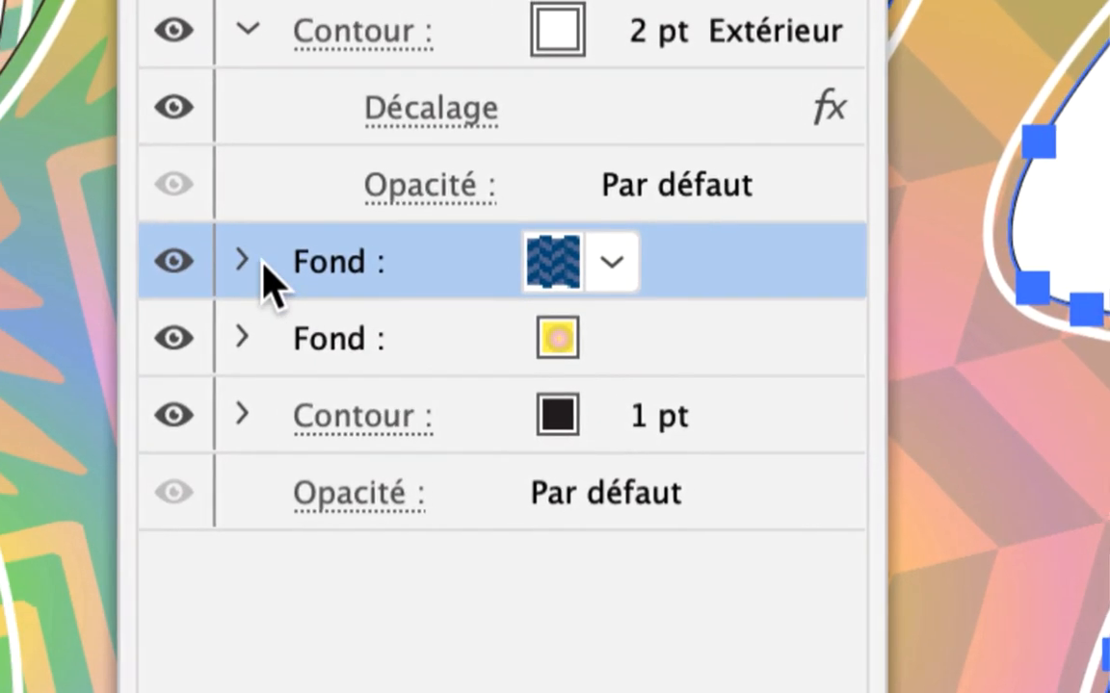
- Set the blending mode of the front shape's chevron fill to Normale
left_click(241, 260)
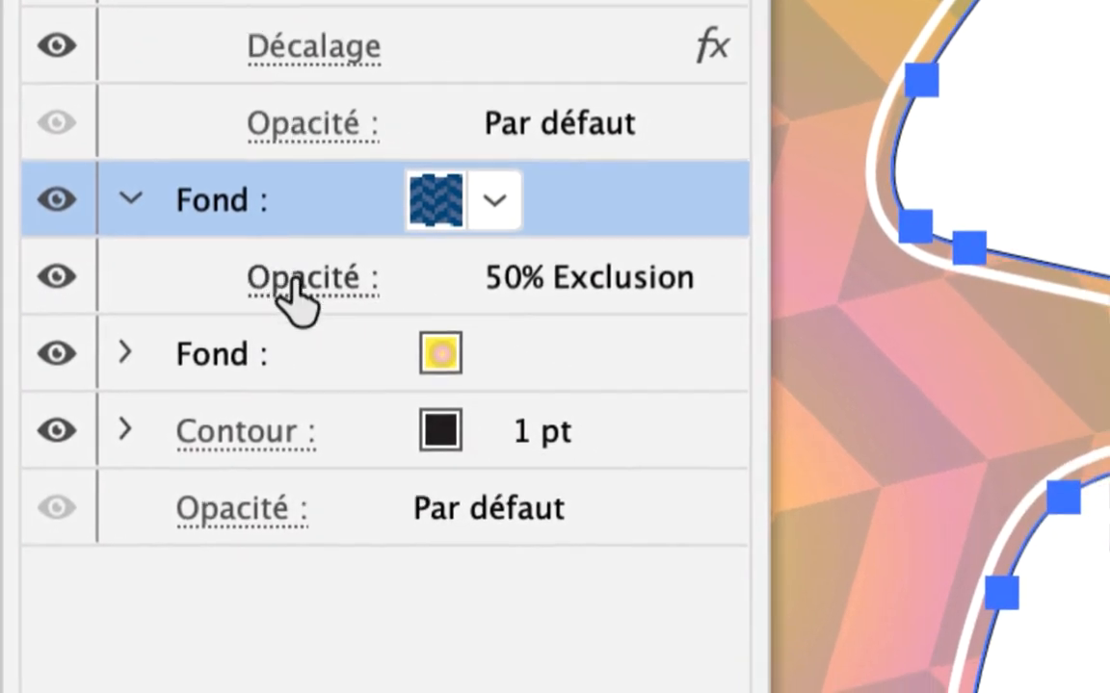
left_click(413, 337)
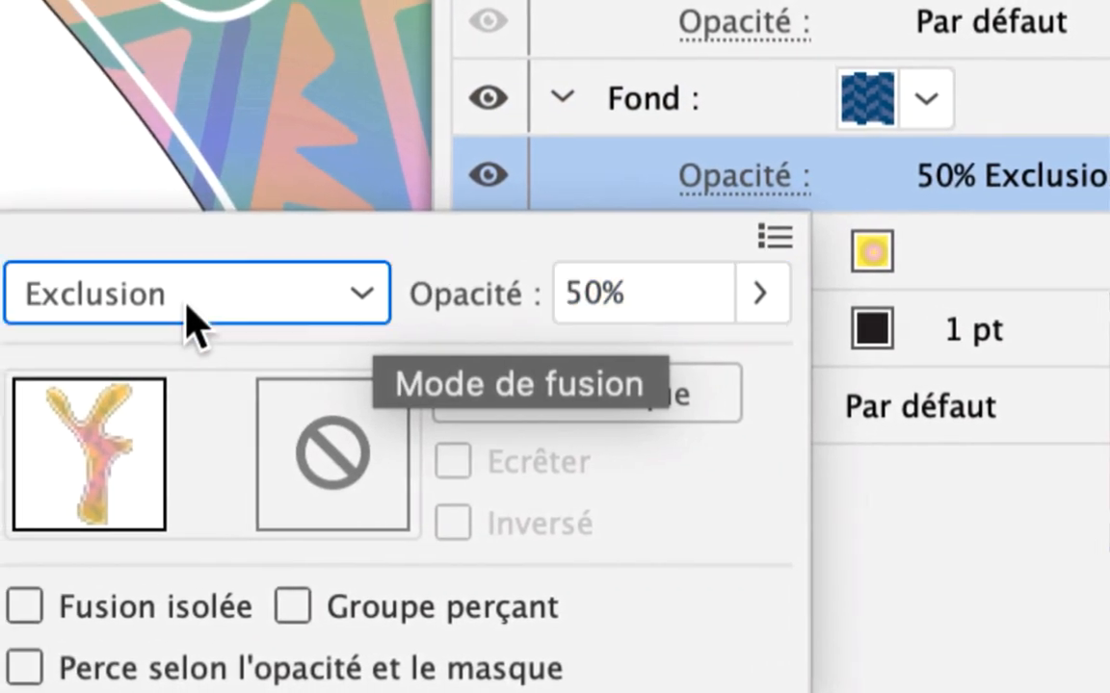
left_click(183, 297)
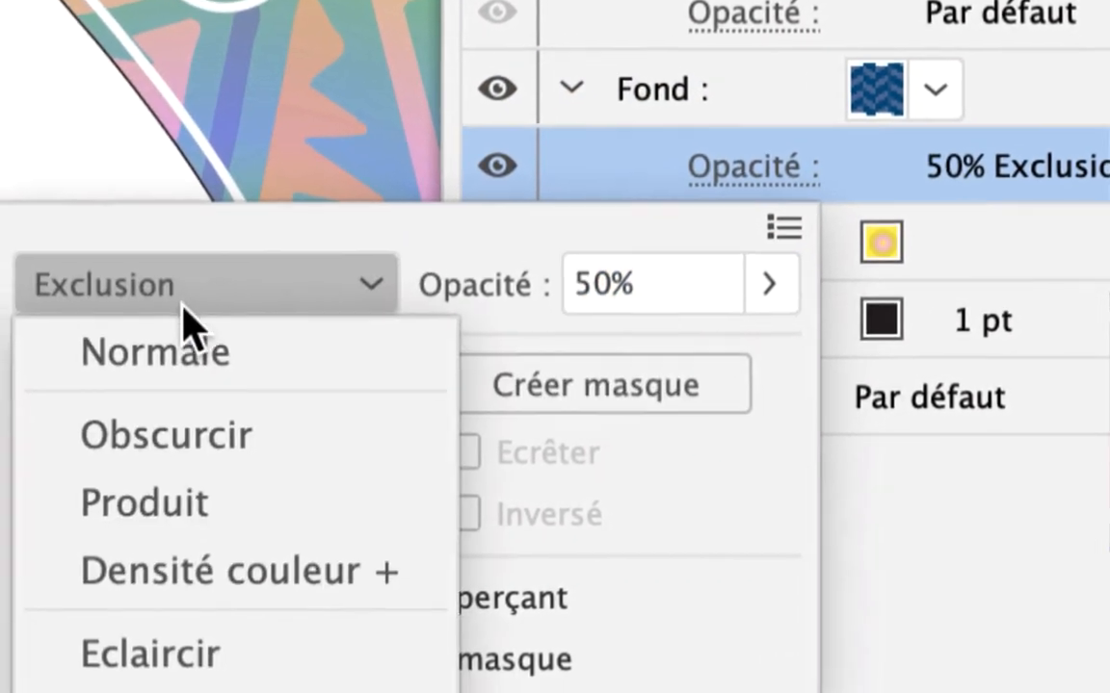
left_click(187, 328)
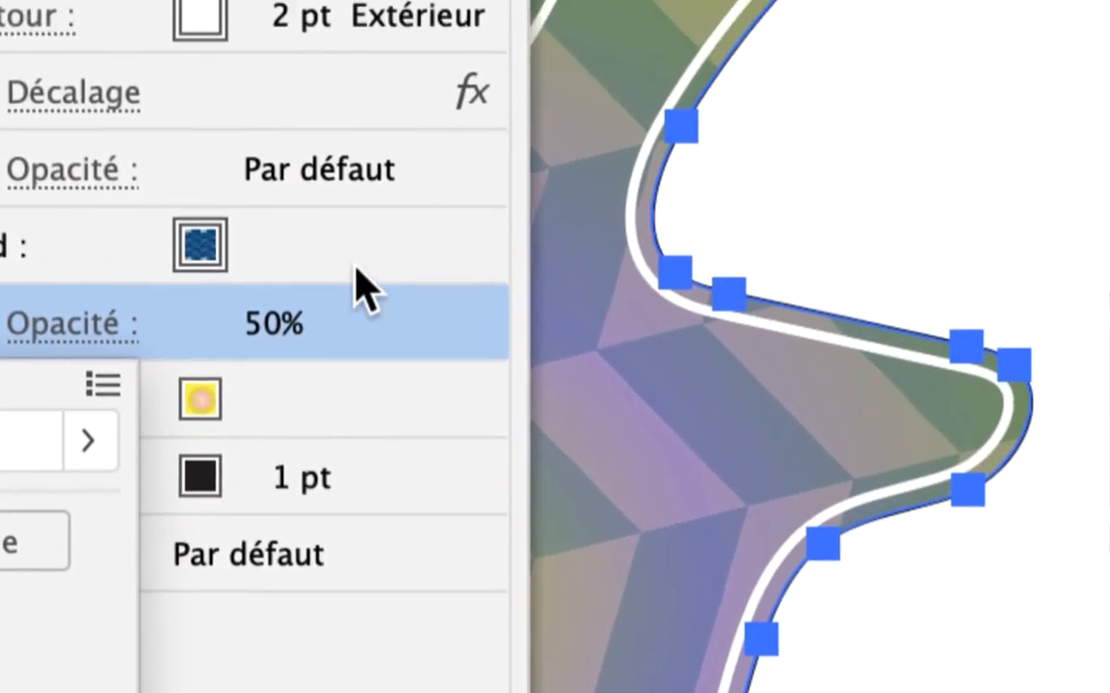
left_click(359, 281)
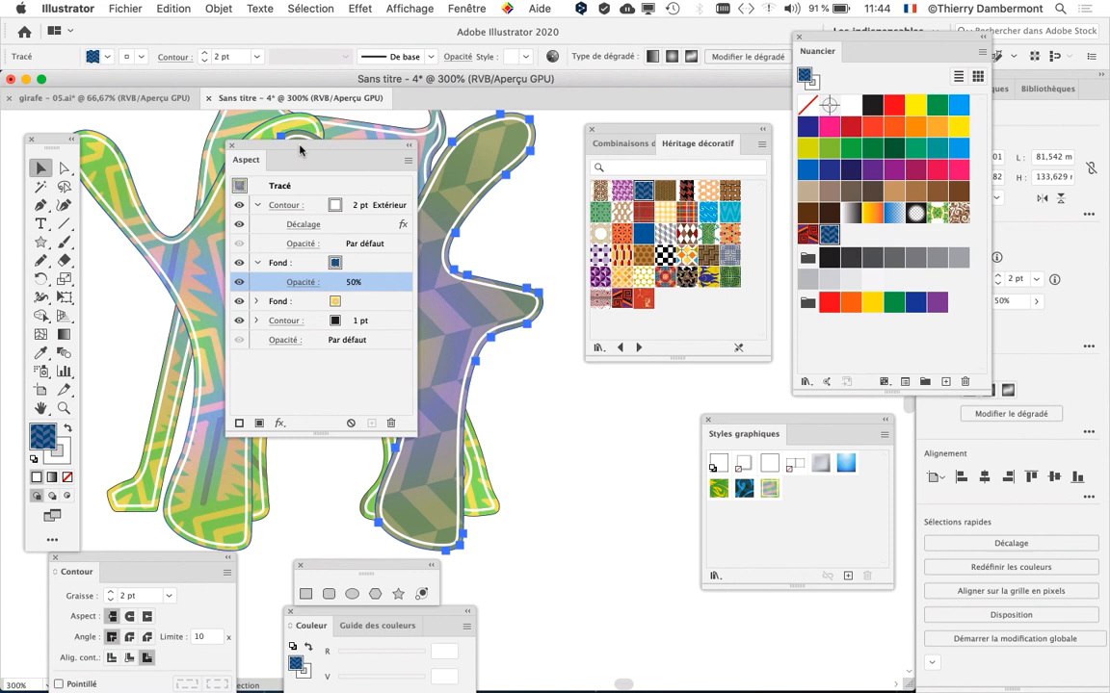
- Shift the Aspect palette away from the front shape and set the chevron fill's opacity to 99%
left_click_drag(299, 150, 188, 144)
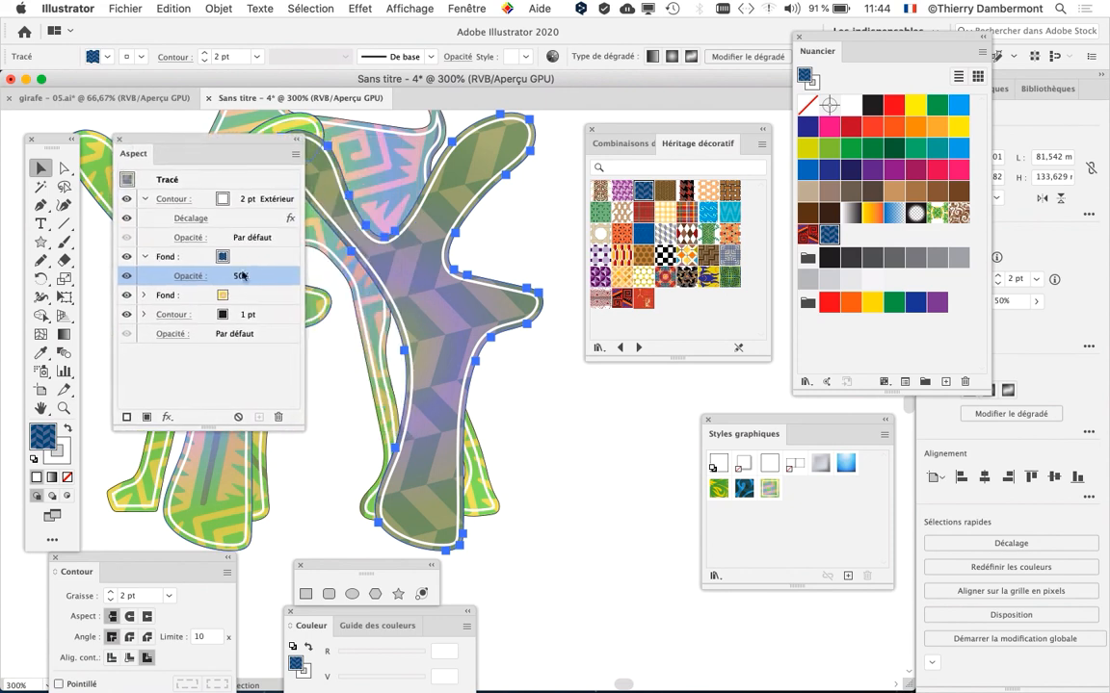
left_click(185, 280)
left_click(195, 306)
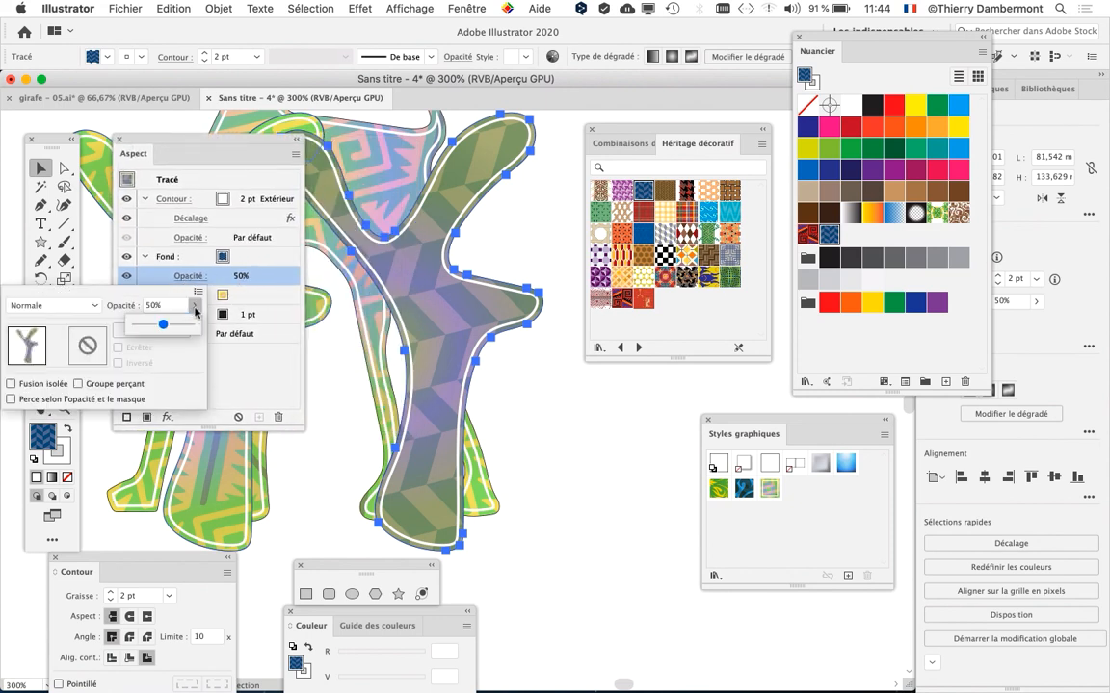
left_click(189, 326)
key("Return")
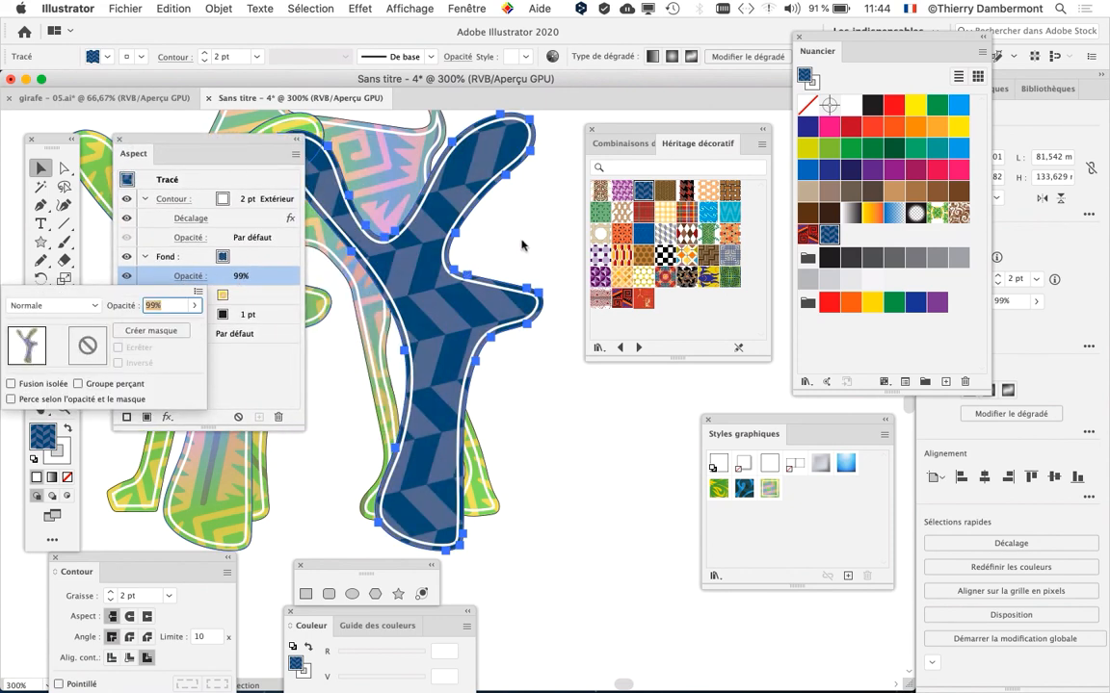
- Select the other branching shape, bring the Aspect palette beside it, and change its upper pattern fill to Couleur Parquet 4 lattes
left_click(249, 151)
left_click_drag(249, 150, 644, 444)
scroll(492, 364, "left", 5)
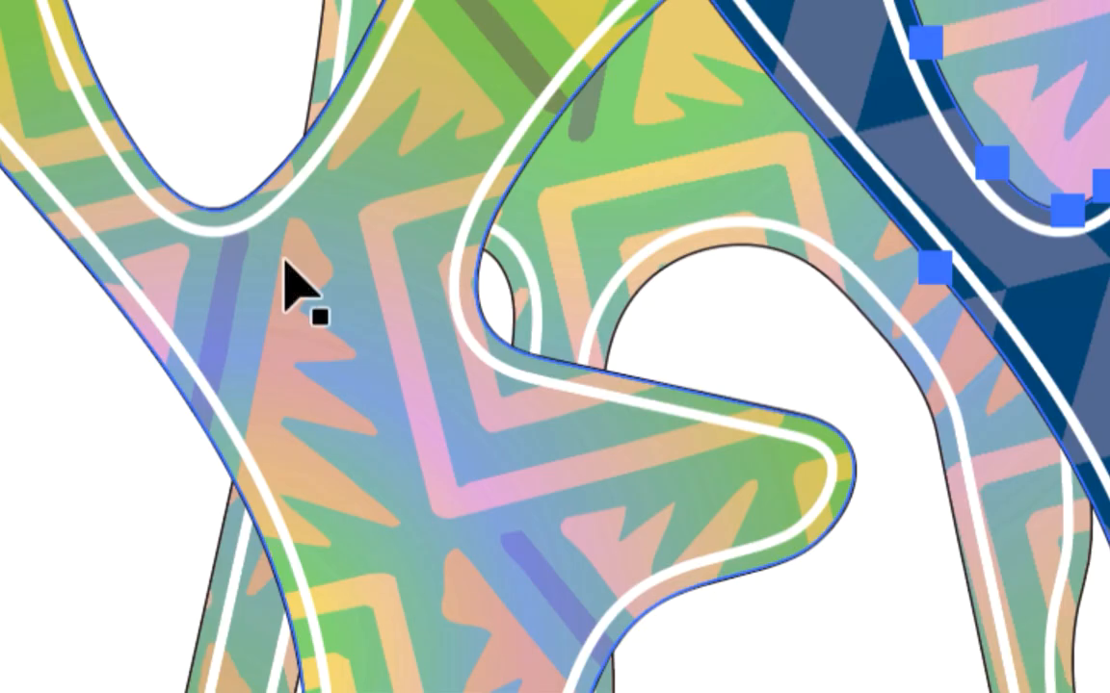
left_click(287, 269)
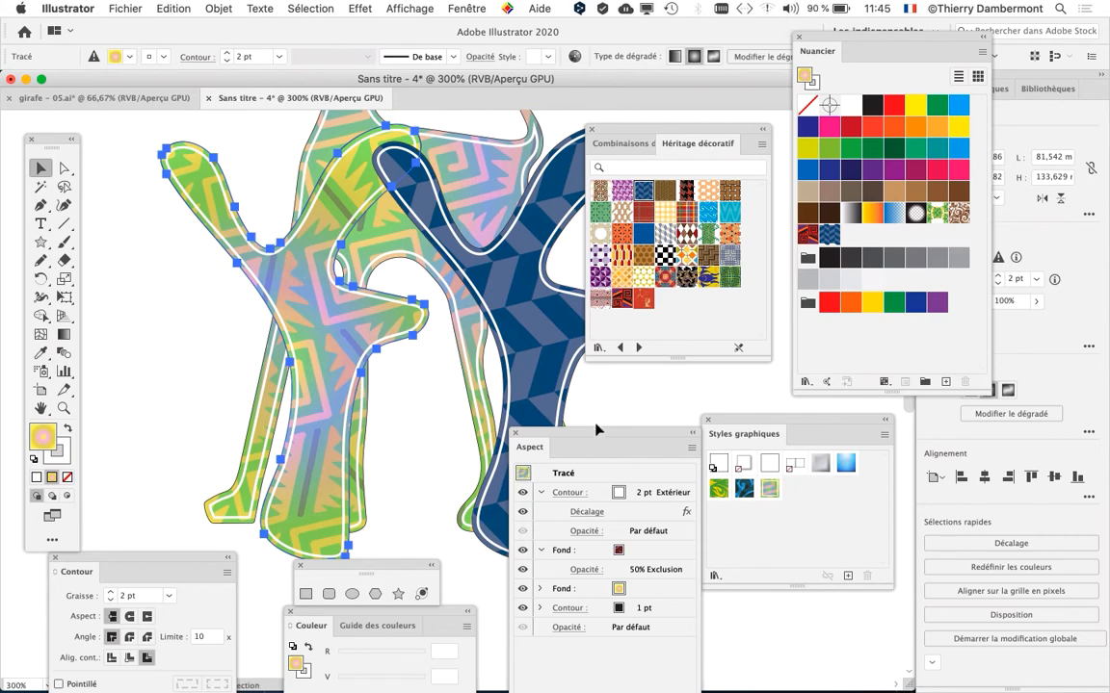
left_click_drag(597, 429, 459, 172)
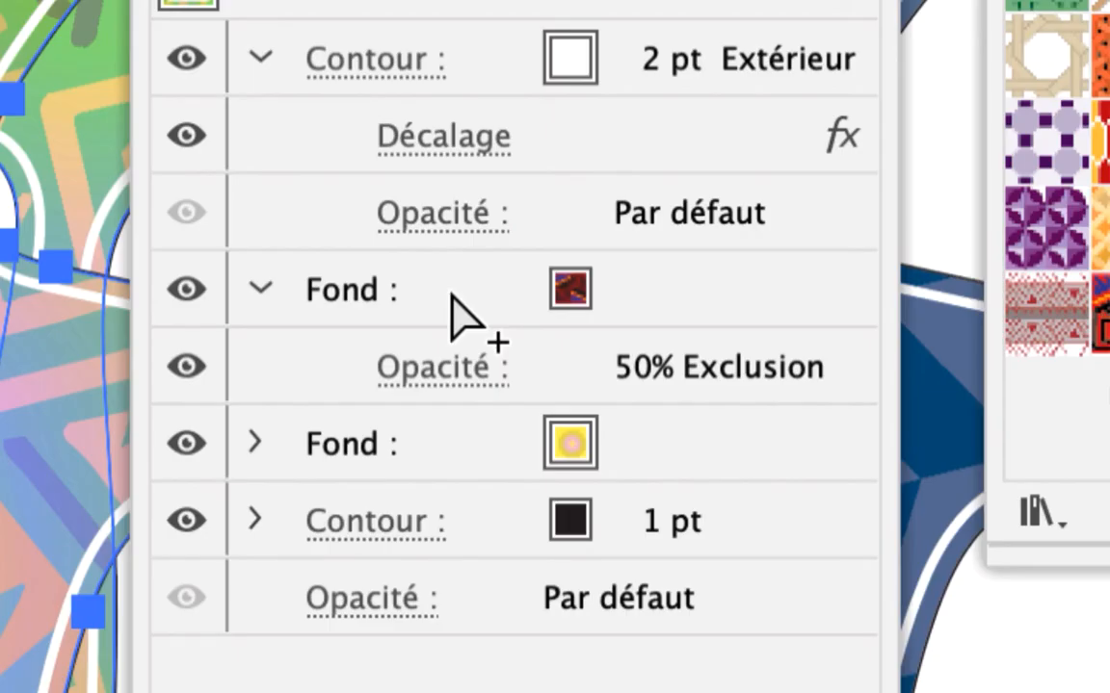
left_click(454, 297)
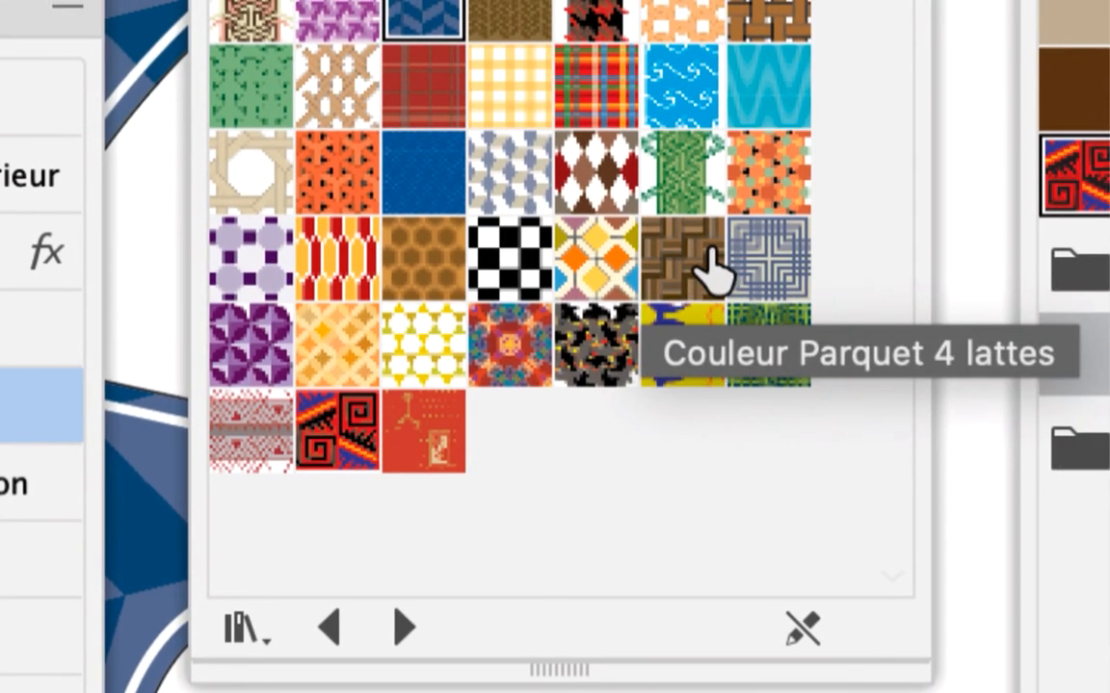
left_click(795, 245)
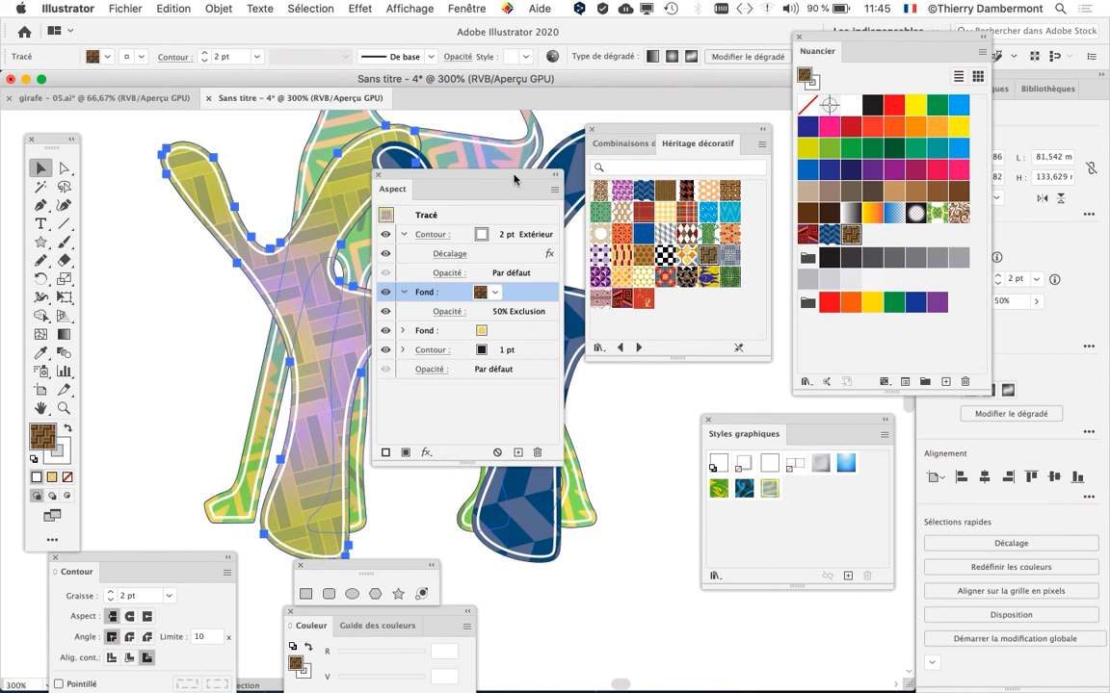
- Shift the Aspect palette and set the blending mode of the shape's parquet fill to Normale
left_click_drag(515, 178, 442, 183)
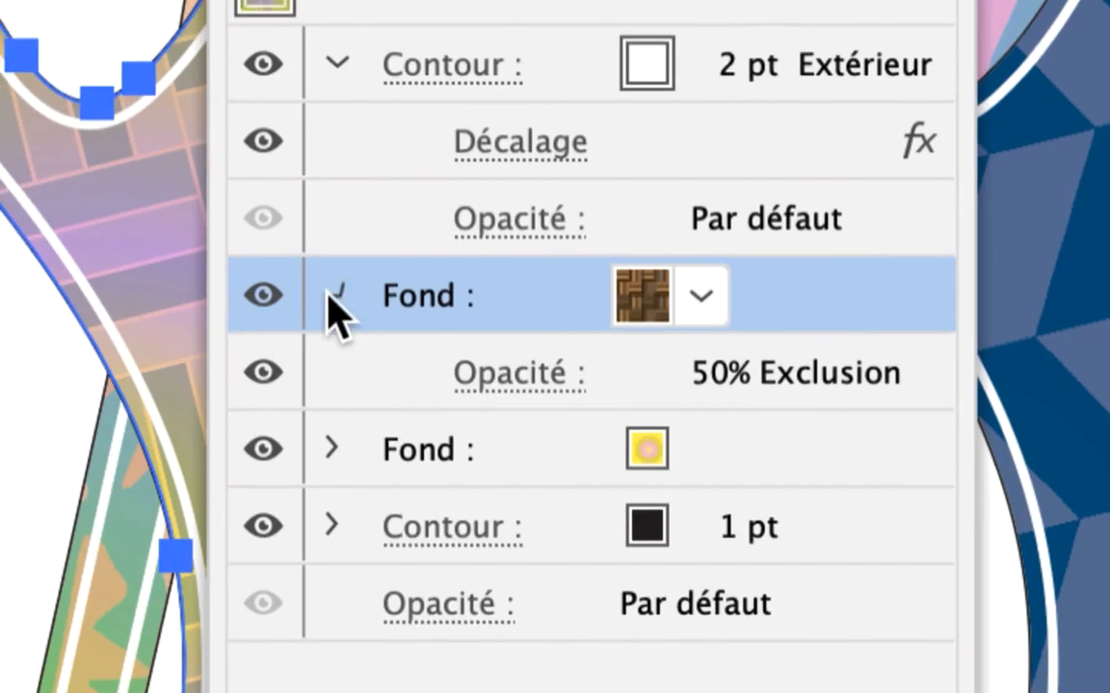
left_click(330, 298)
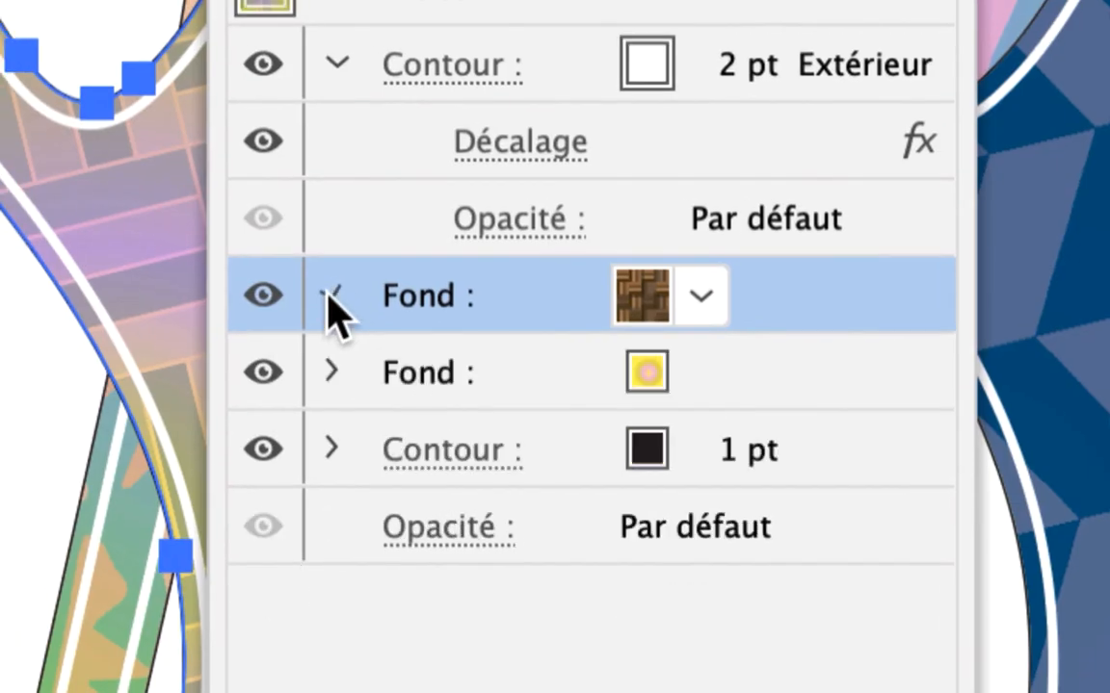
left_click(332, 299)
left_click(517, 385)
left_click(289, 349)
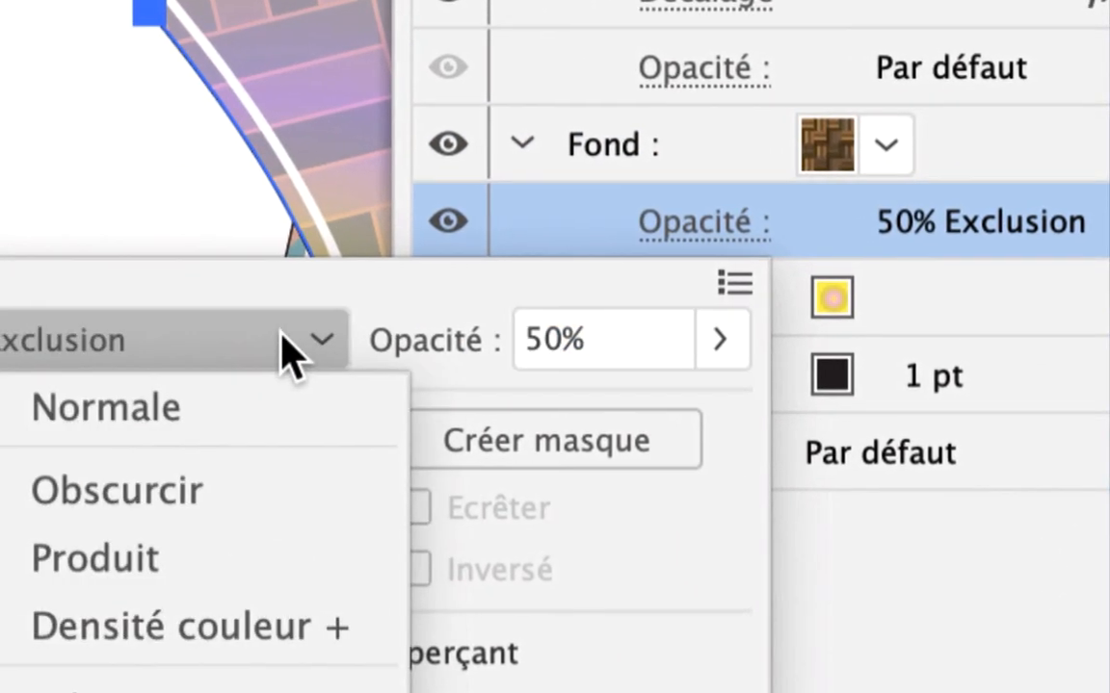
left_click(122, 453)
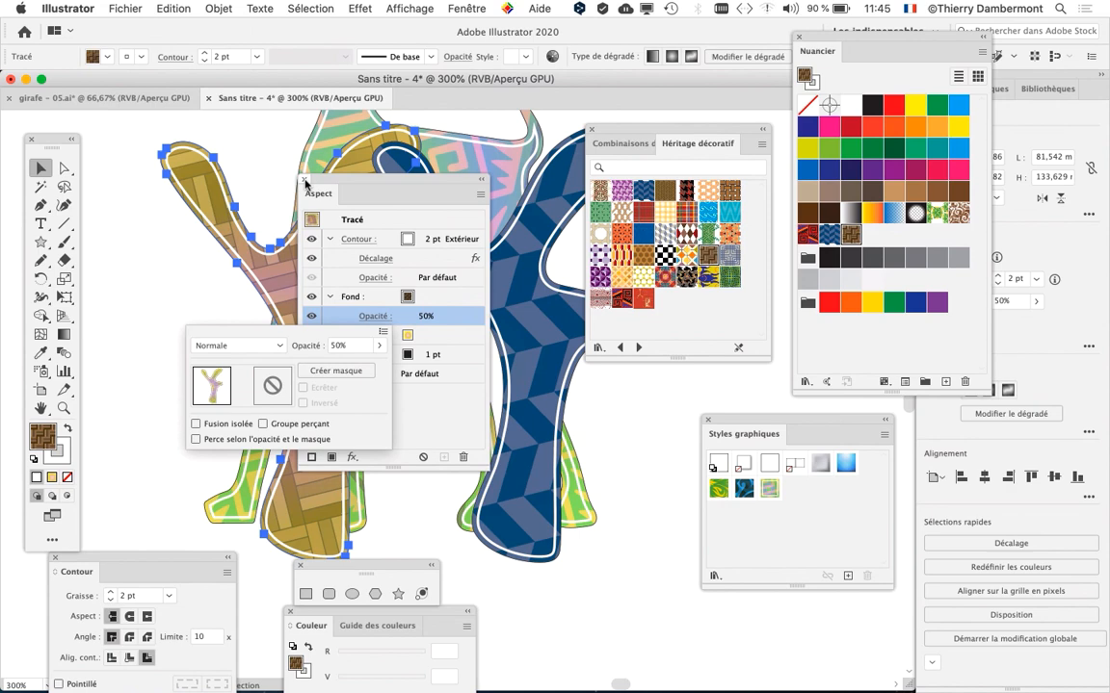
- Close the Aspect and Héritage décoratif palettes
left_click(308, 187)
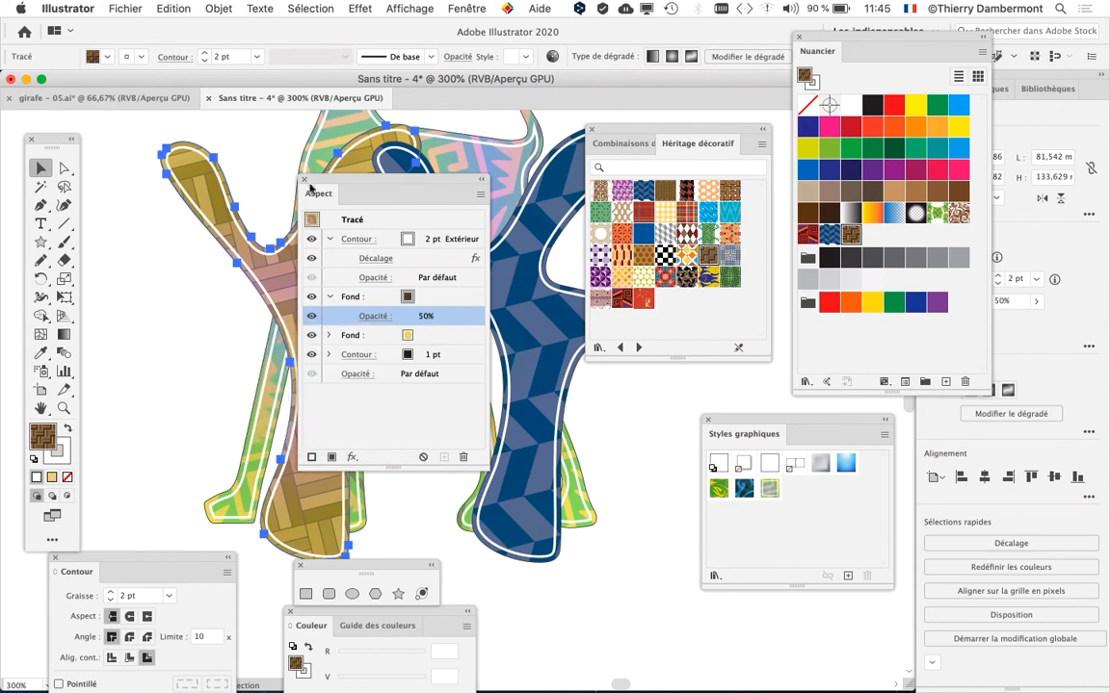
left_click(304, 181)
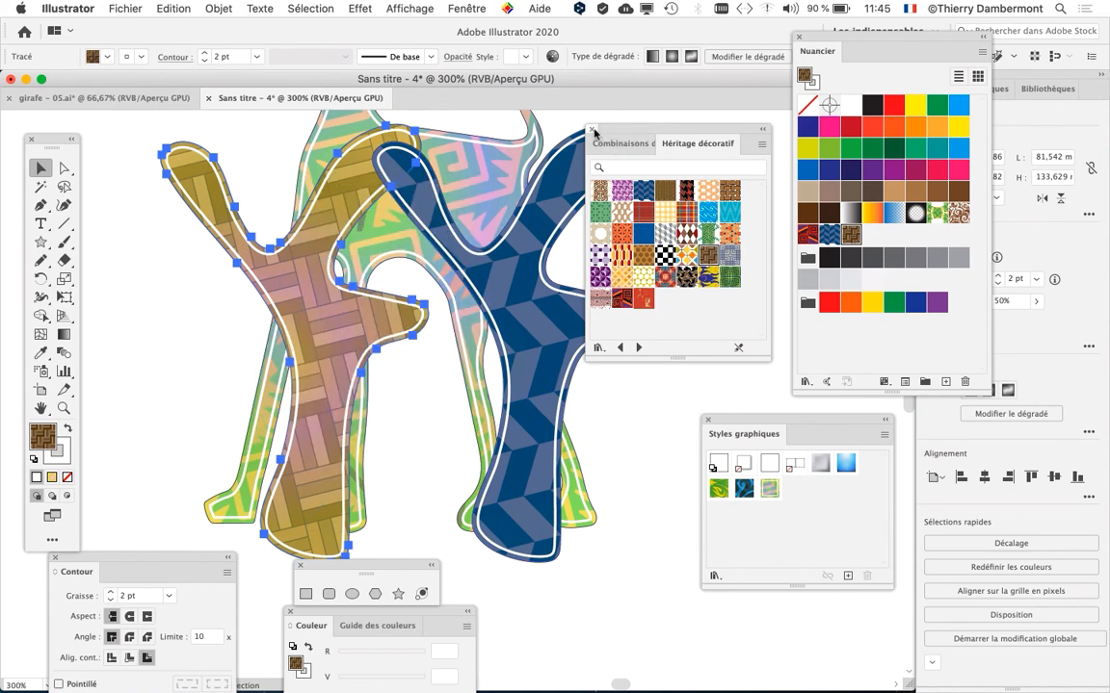
left_click(590, 129)
- Reposition the parquet and chevron branching shapes so that they overlap each other in front of the giraffe's legs
scroll(569, 278, "up", 2)
scroll(569, 284, "down", 1)
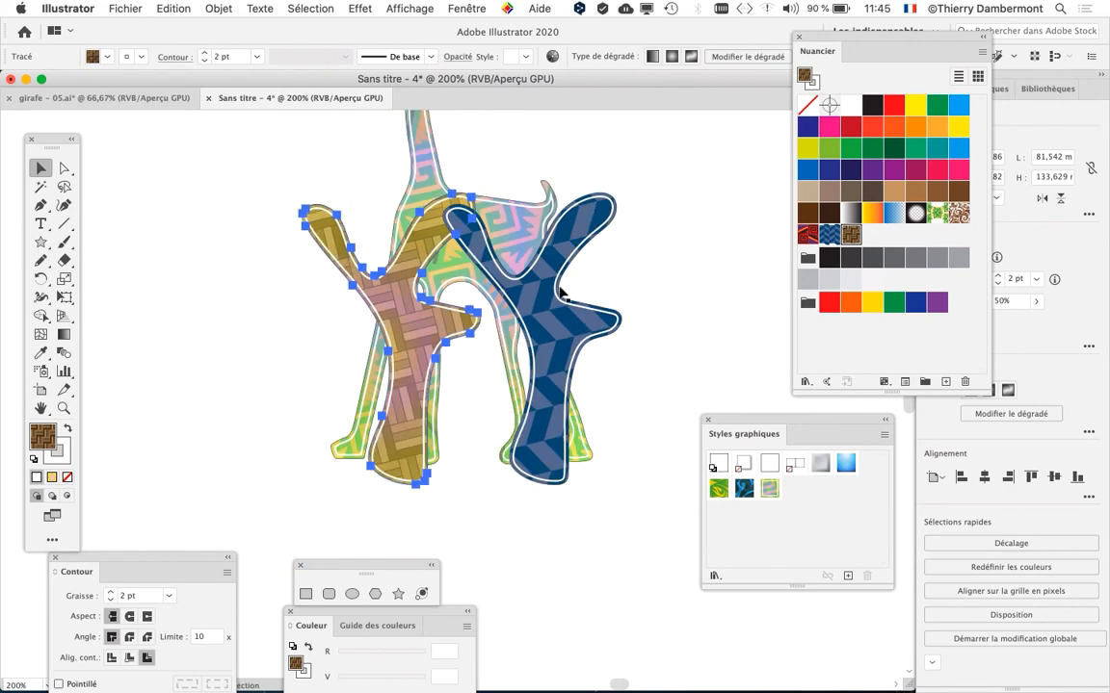
left_click_drag(379, 291, 214, 294)
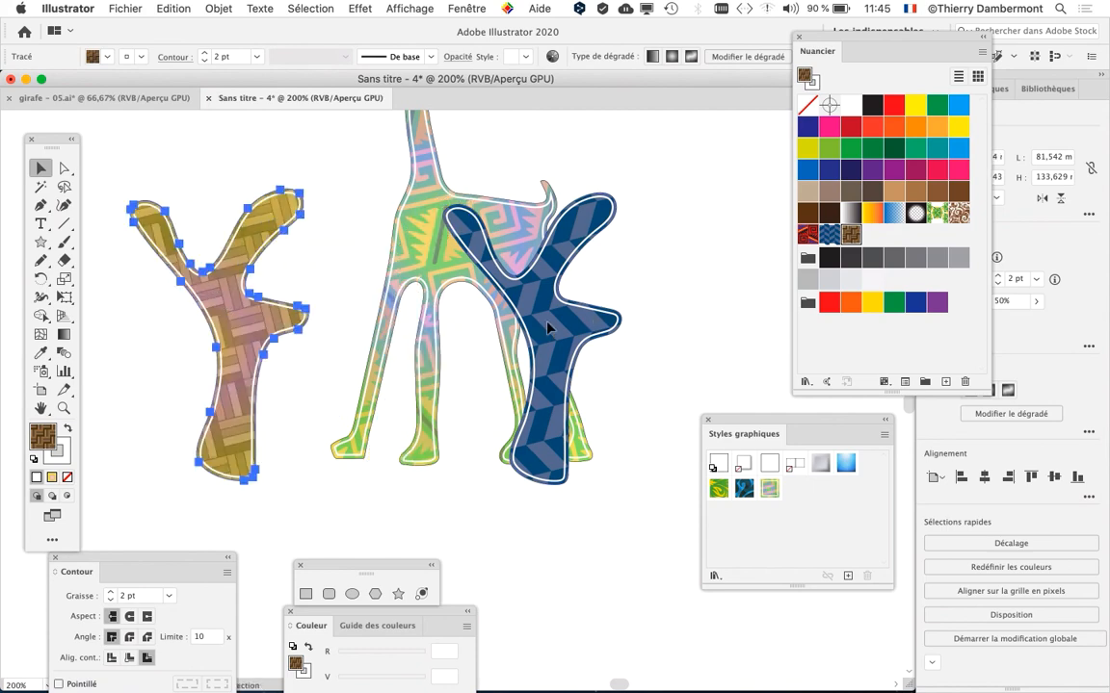
left_click_drag(547, 328, 518, 333)
left_click_drag(266, 327, 381, 189)
- Close the Nuancier palette and display Calques as a compact floating palette beside the artwork
left_click(446, 8)
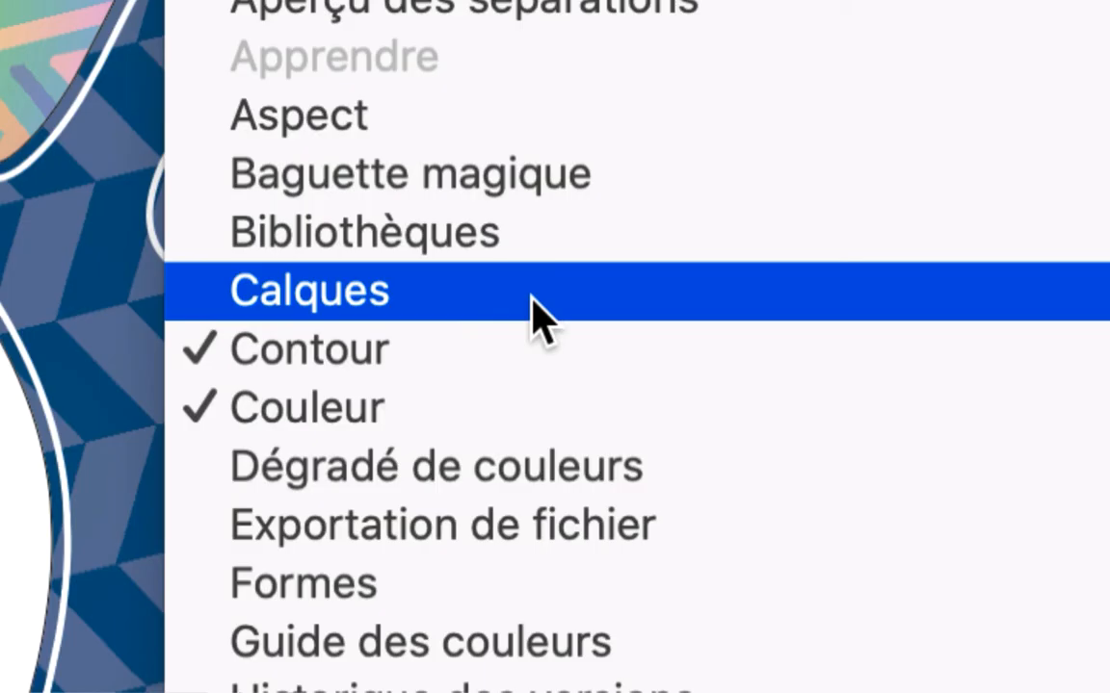
left_click(531, 299)
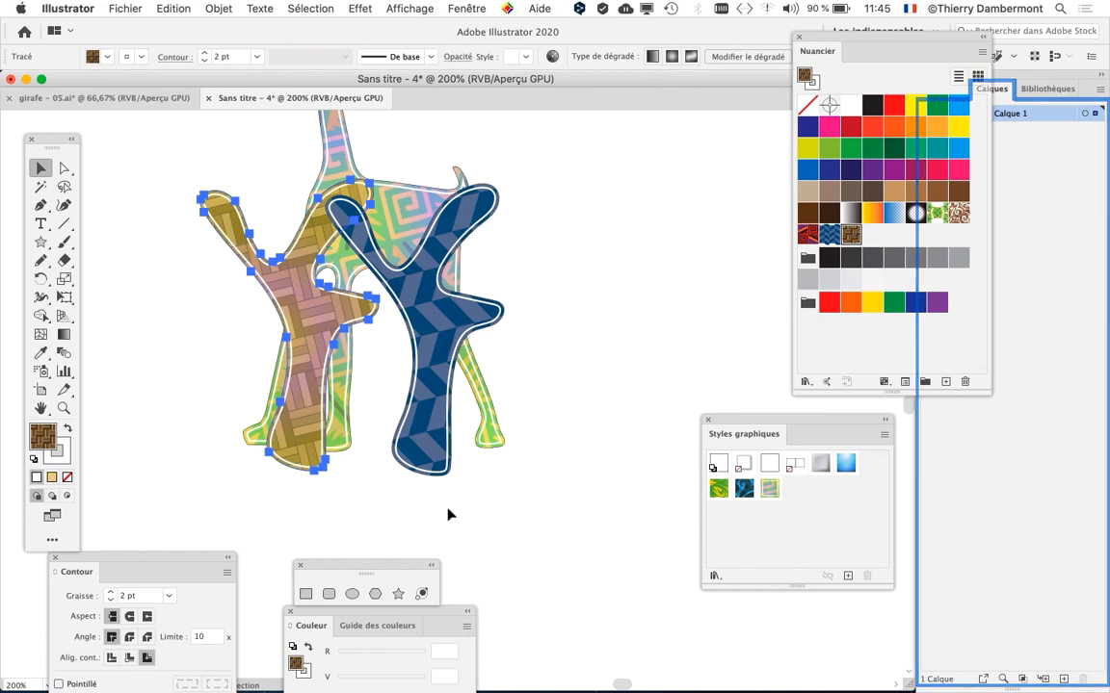
left_click(798, 37)
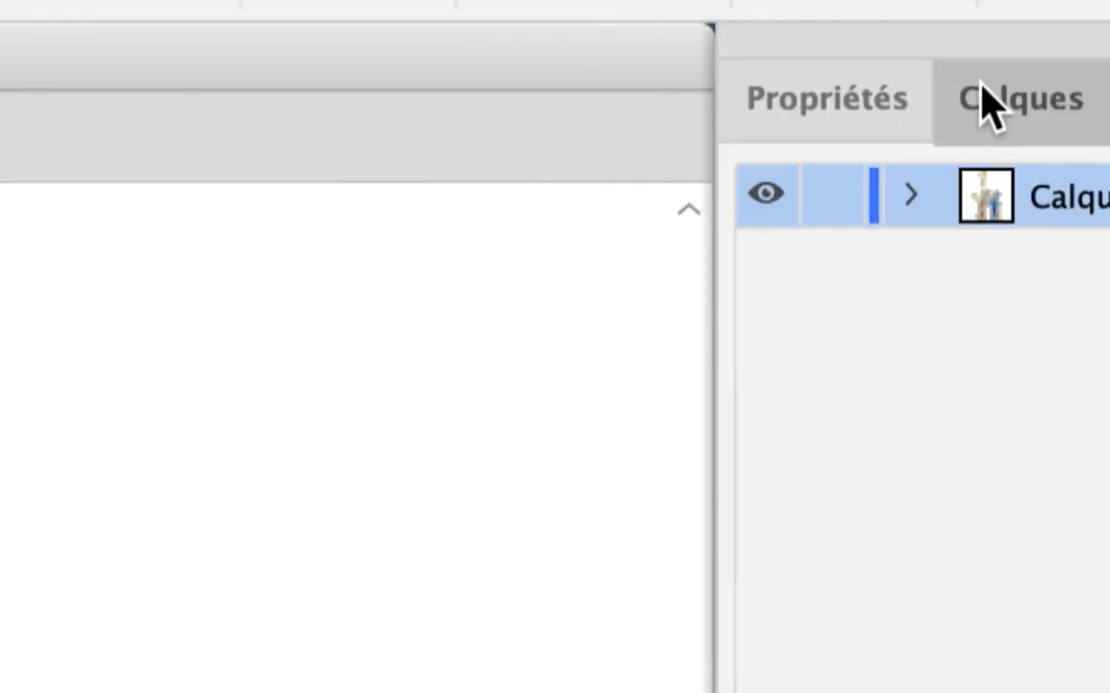
left_click_drag(984, 90, 466, 119)
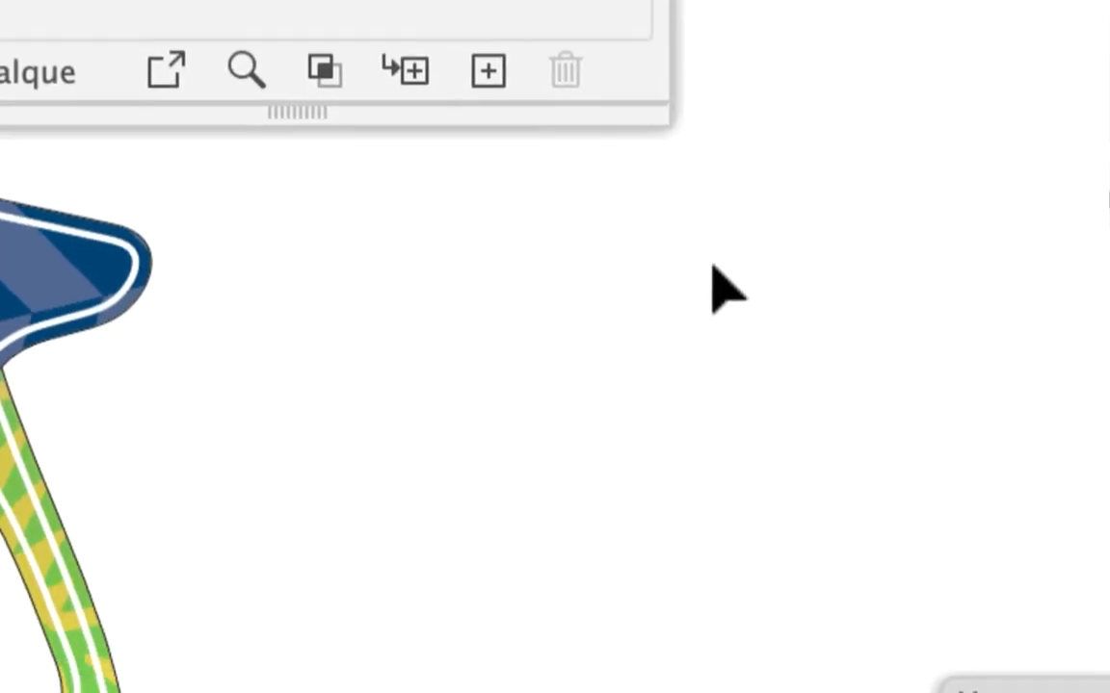
left_click_drag(702, 233, 708, 200)
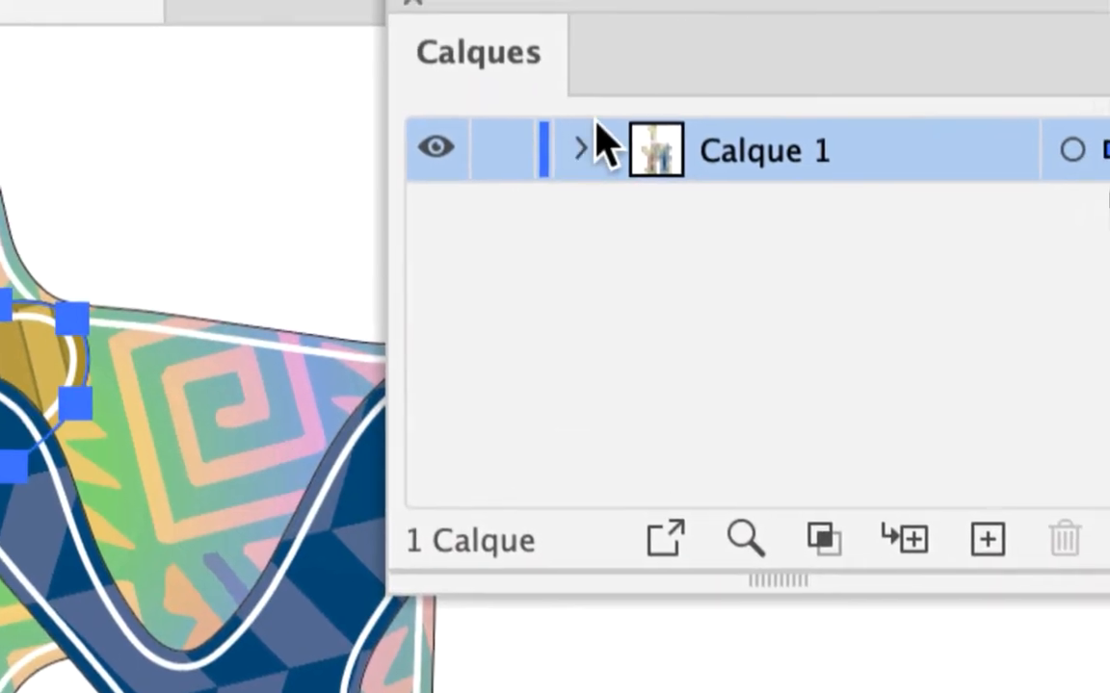
- Expand Calque 1 and move the chevron shape's path below the giraffe's path in the stacking order
left_click(588, 128)
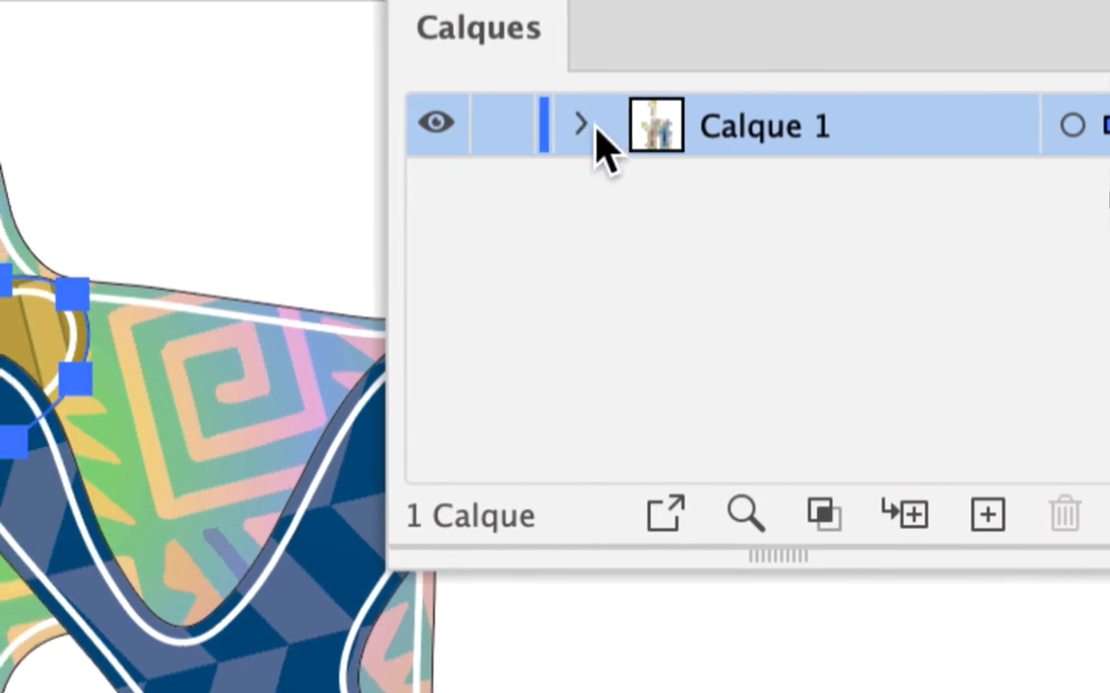
left_click(595, 129)
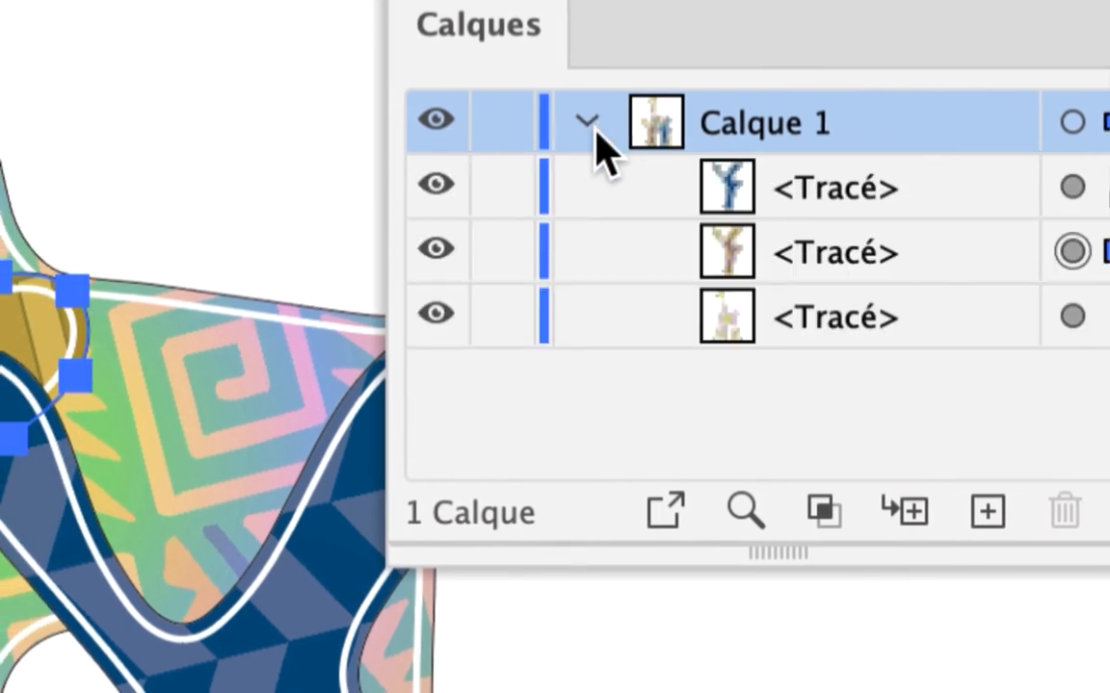
left_click(636, 156)
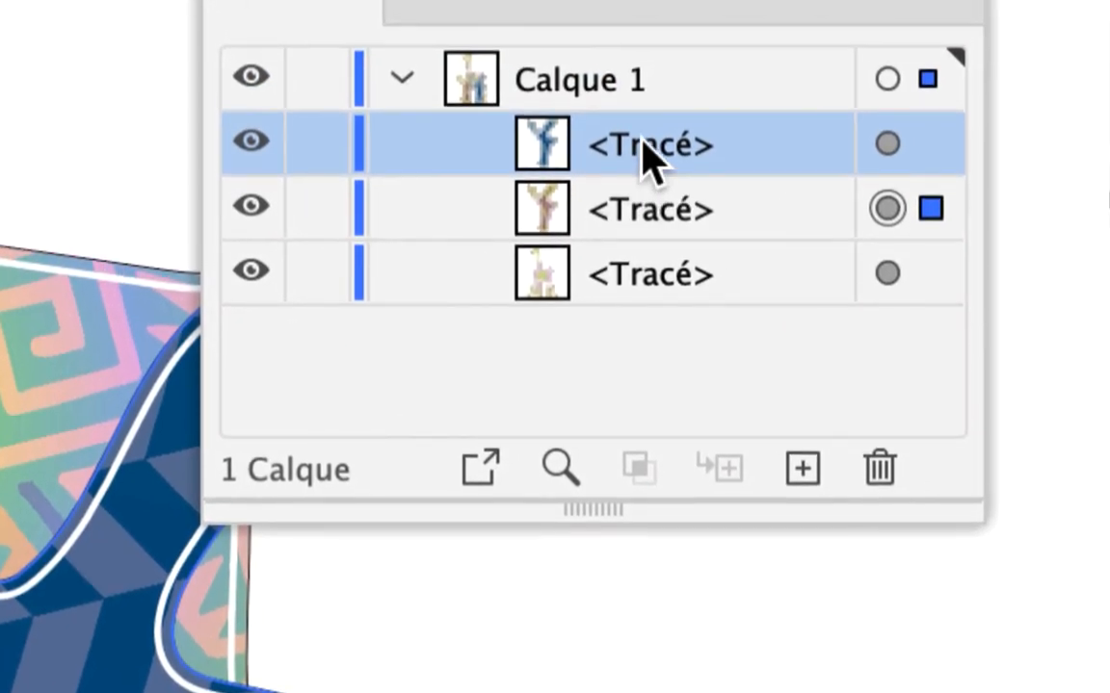
left_click_drag(648, 159, 646, 309)
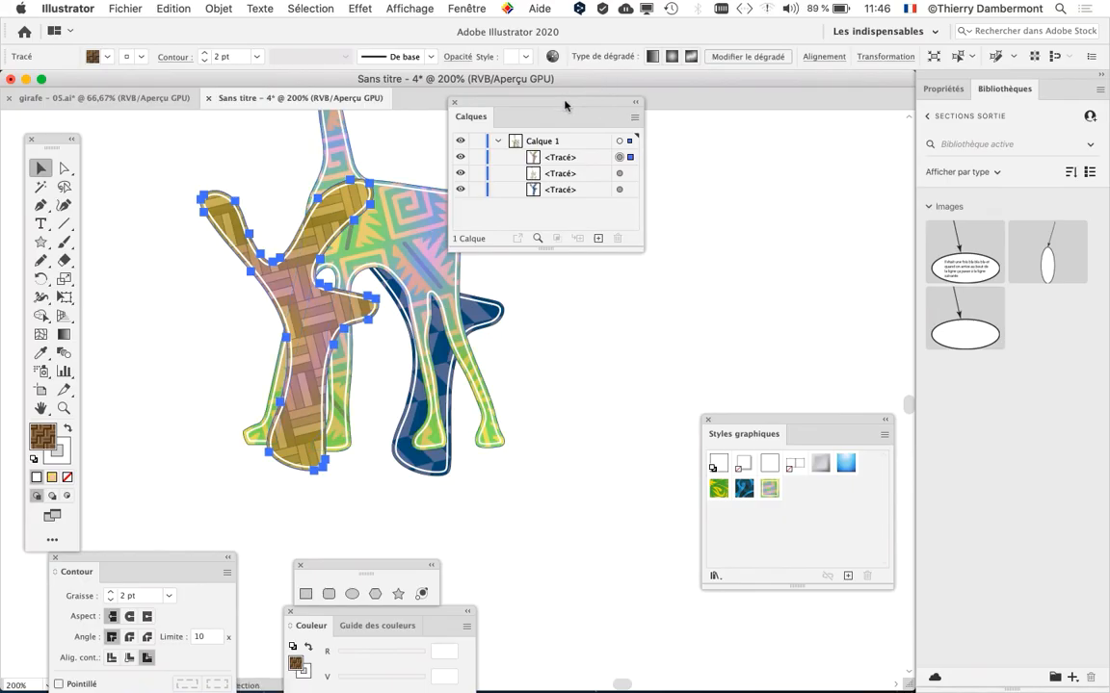
- Move the Calques palette clear of the artwork, spread the two branching shapes to either side of the giraffe, and deselect
left_click_drag(565, 105, 788, 149)
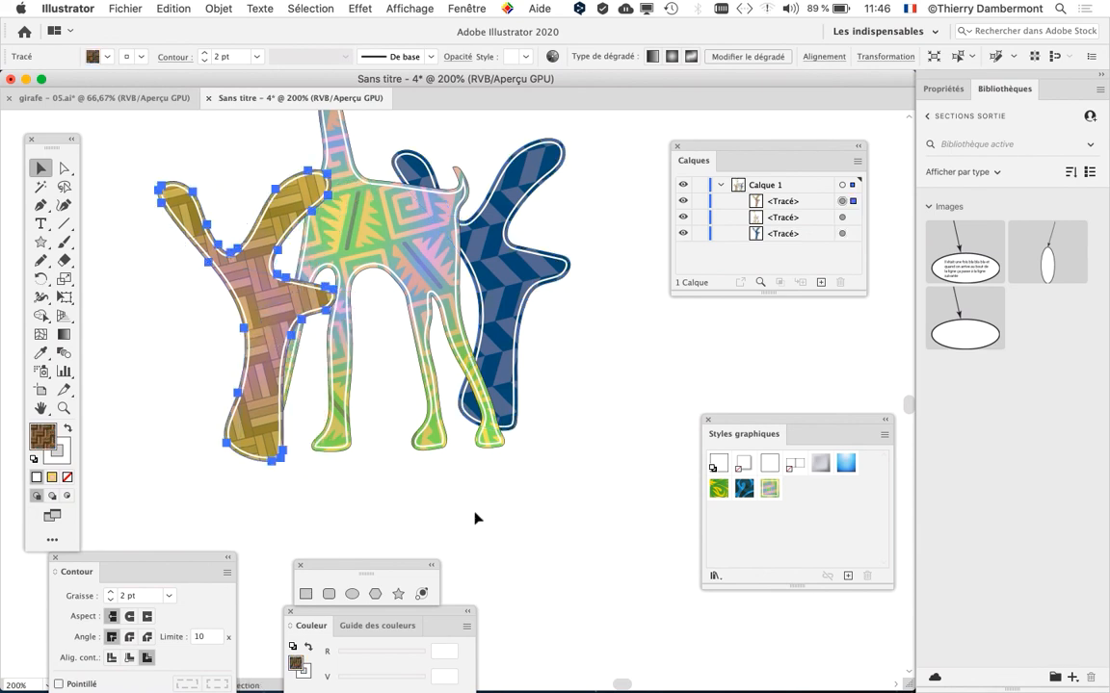
scroll(591, 449, "down", 3)
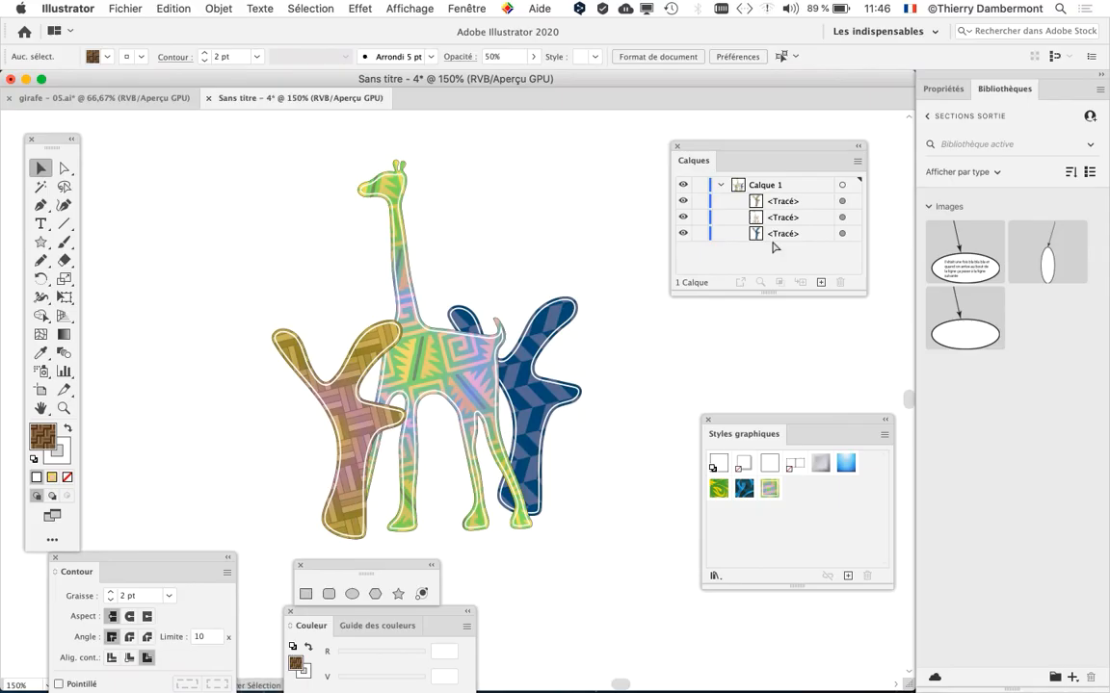
scroll(464, 325, "right", 5)
scroll(463, 324, "down", 1)
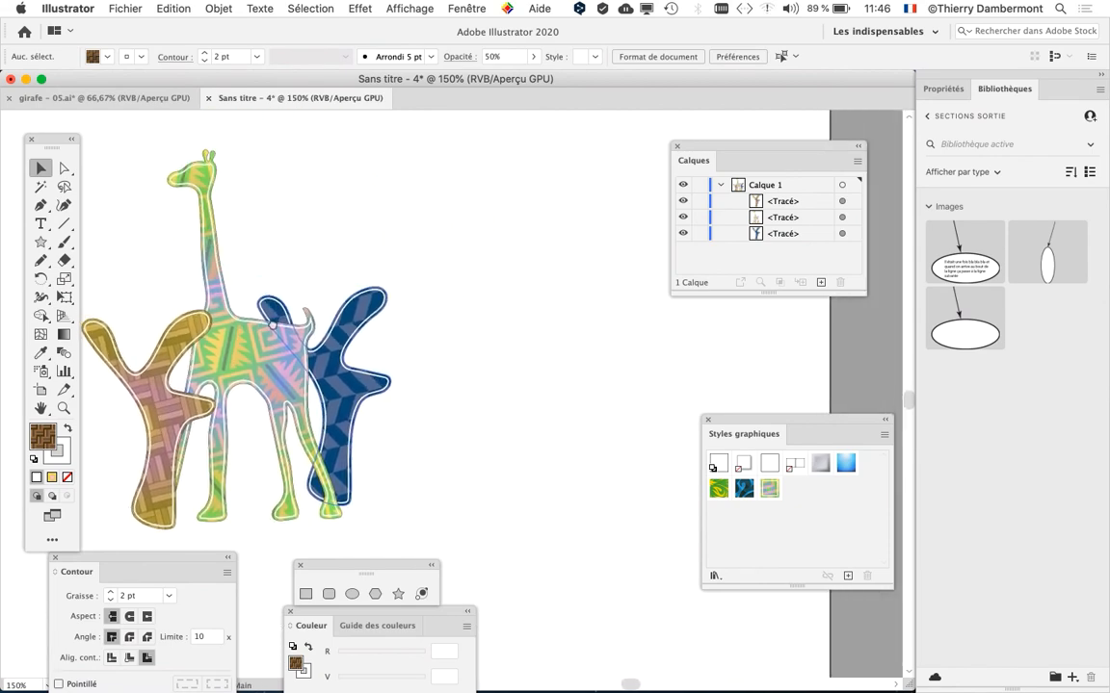
- Bring the Calques palette closer to the artwork, set its row size to Autre, 80 pixels, and enlarge the palette
left_click_drag(727, 145, 532, 134)
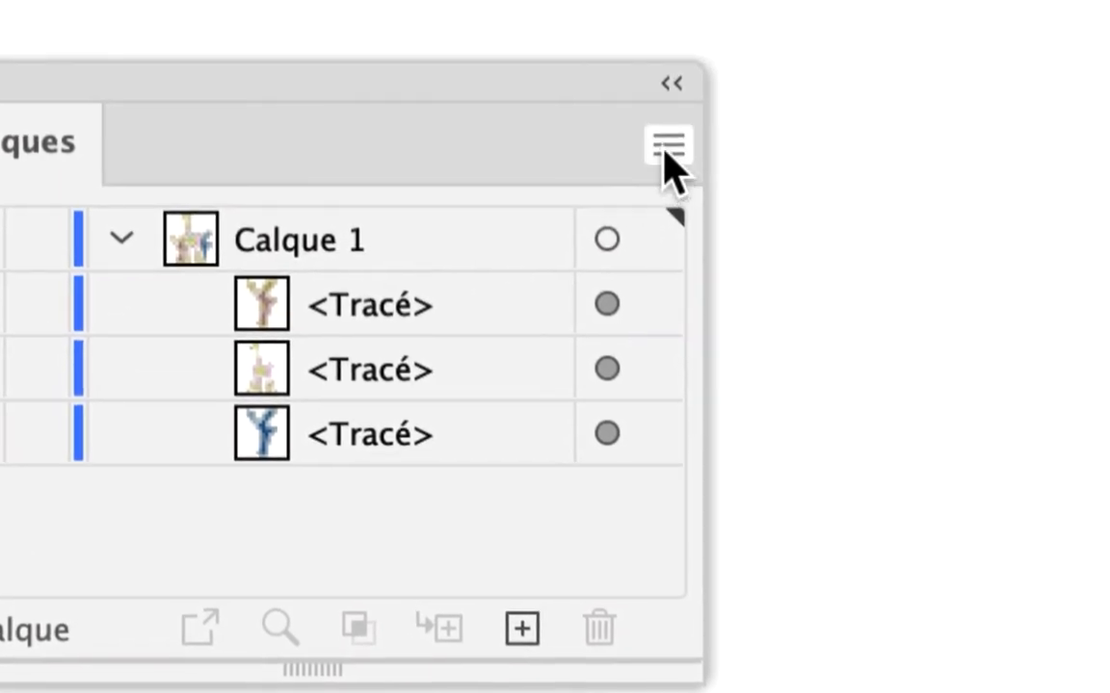
left_click(666, 147)
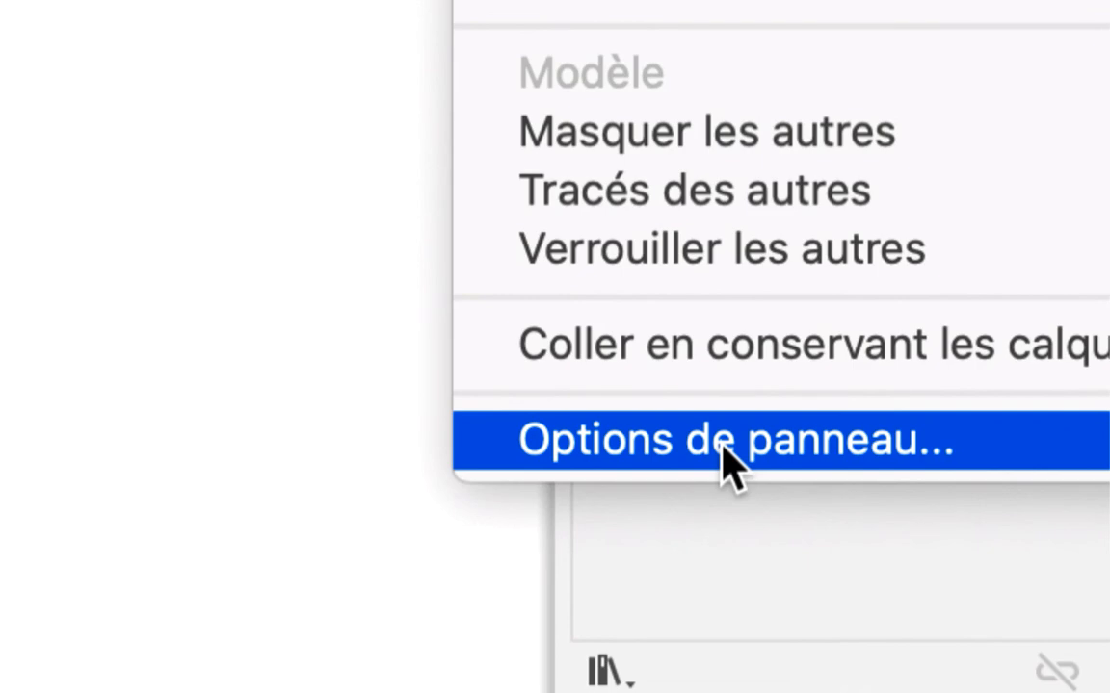
left_click(729, 462)
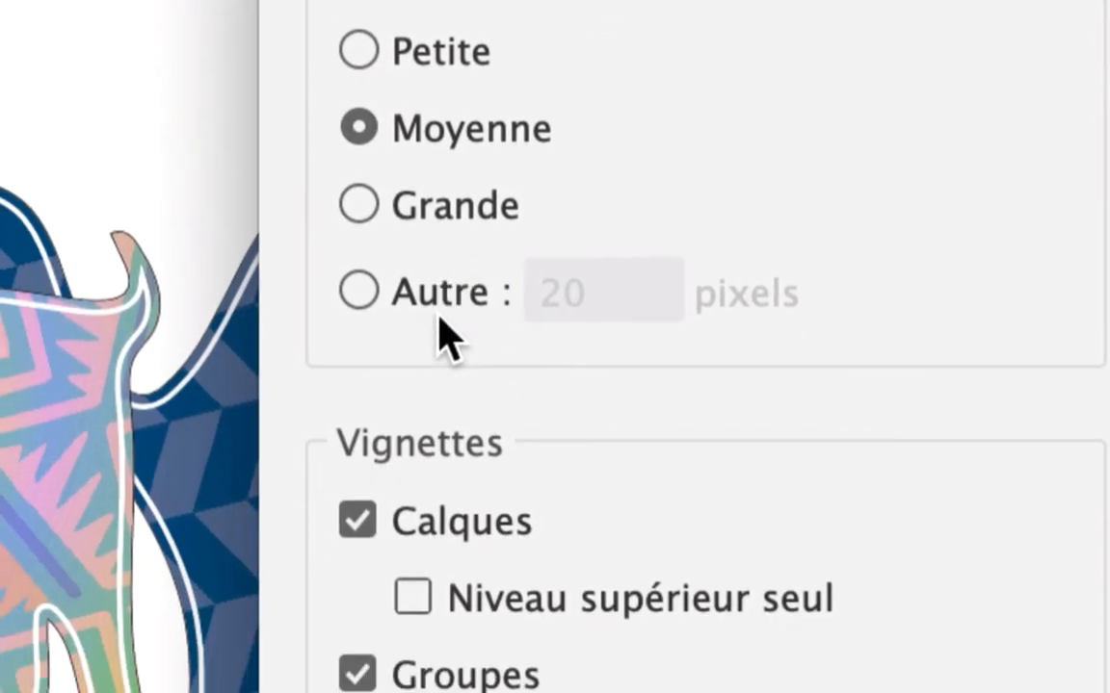
left_click(412, 532)
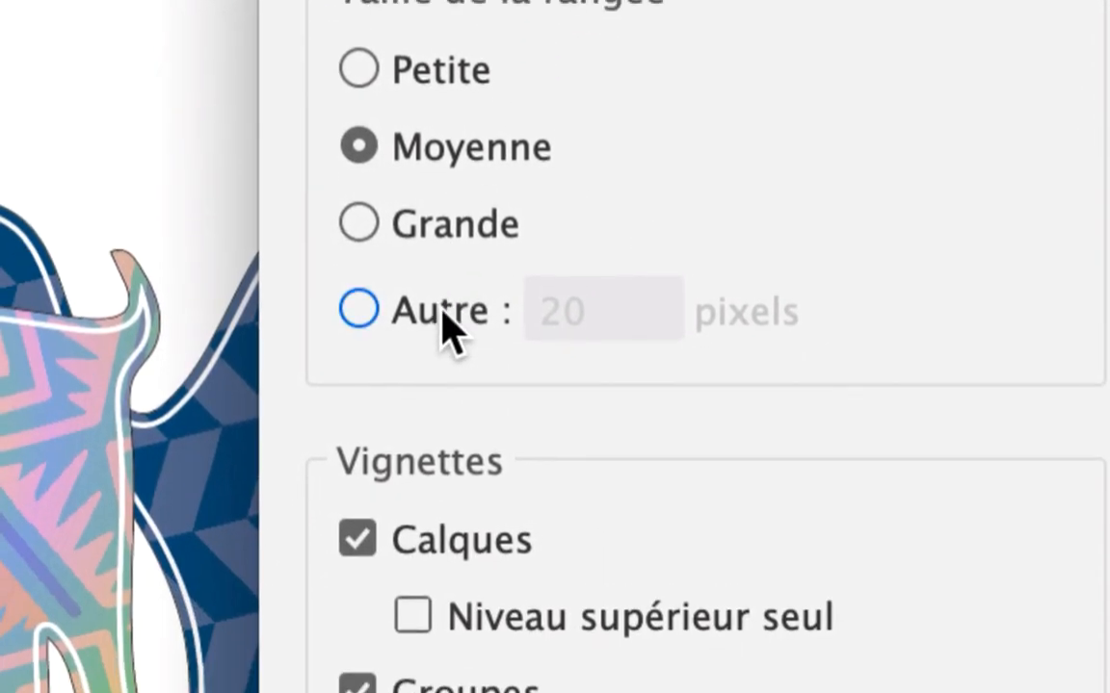
key("Tab")
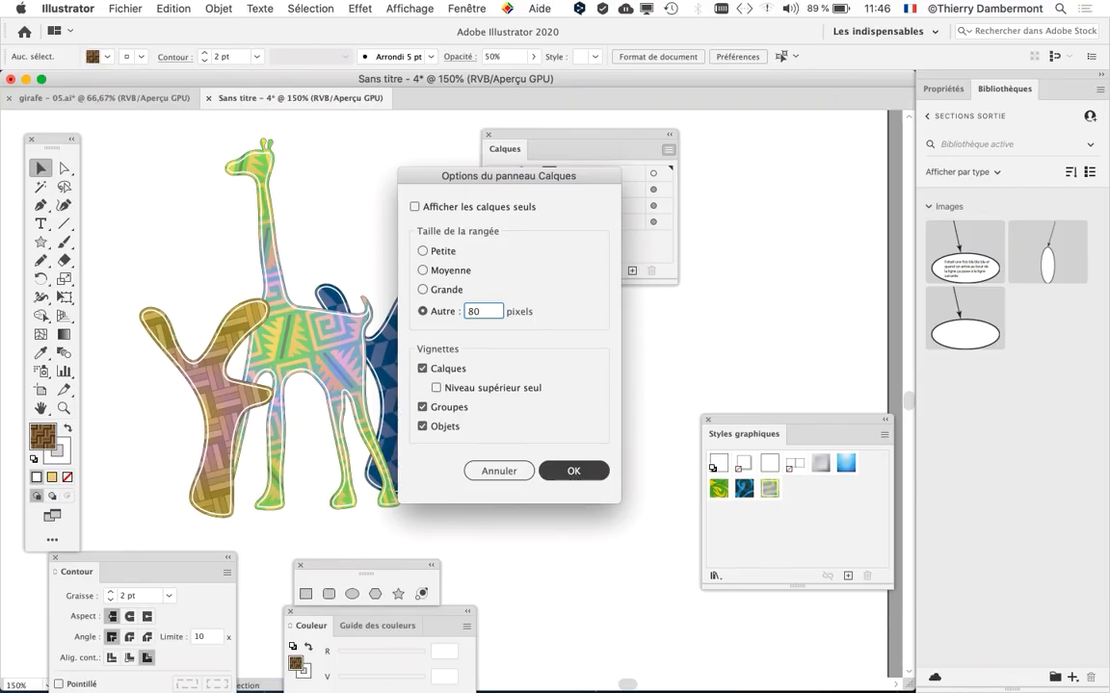
key("Return")
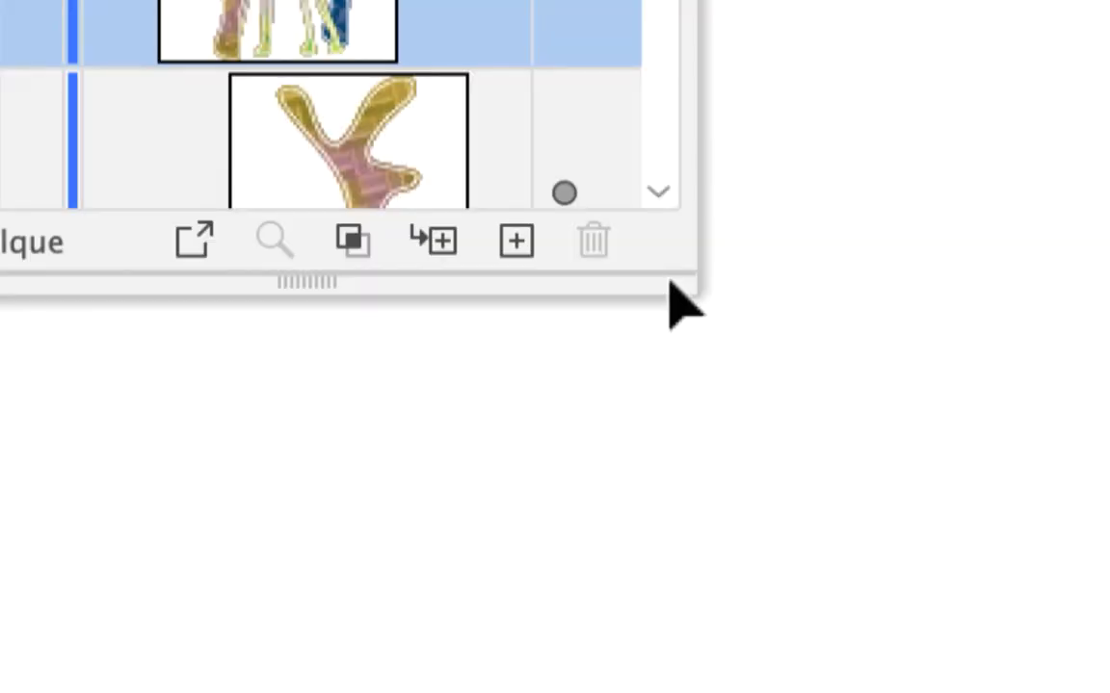
left_click_drag(668, 282, 678, 435)
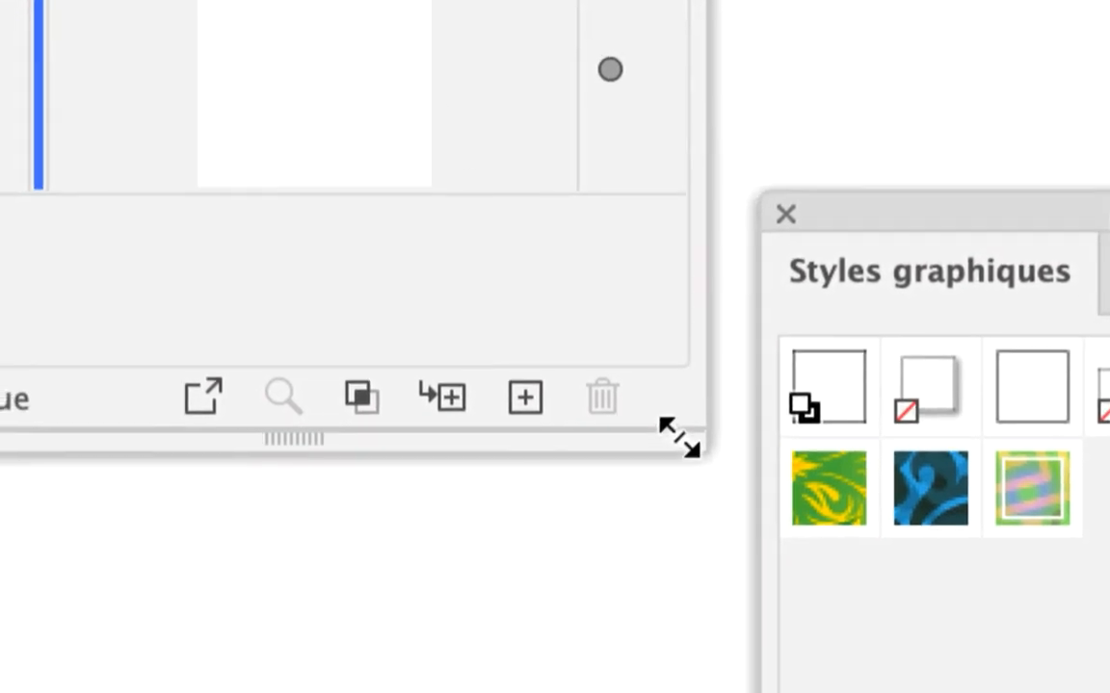